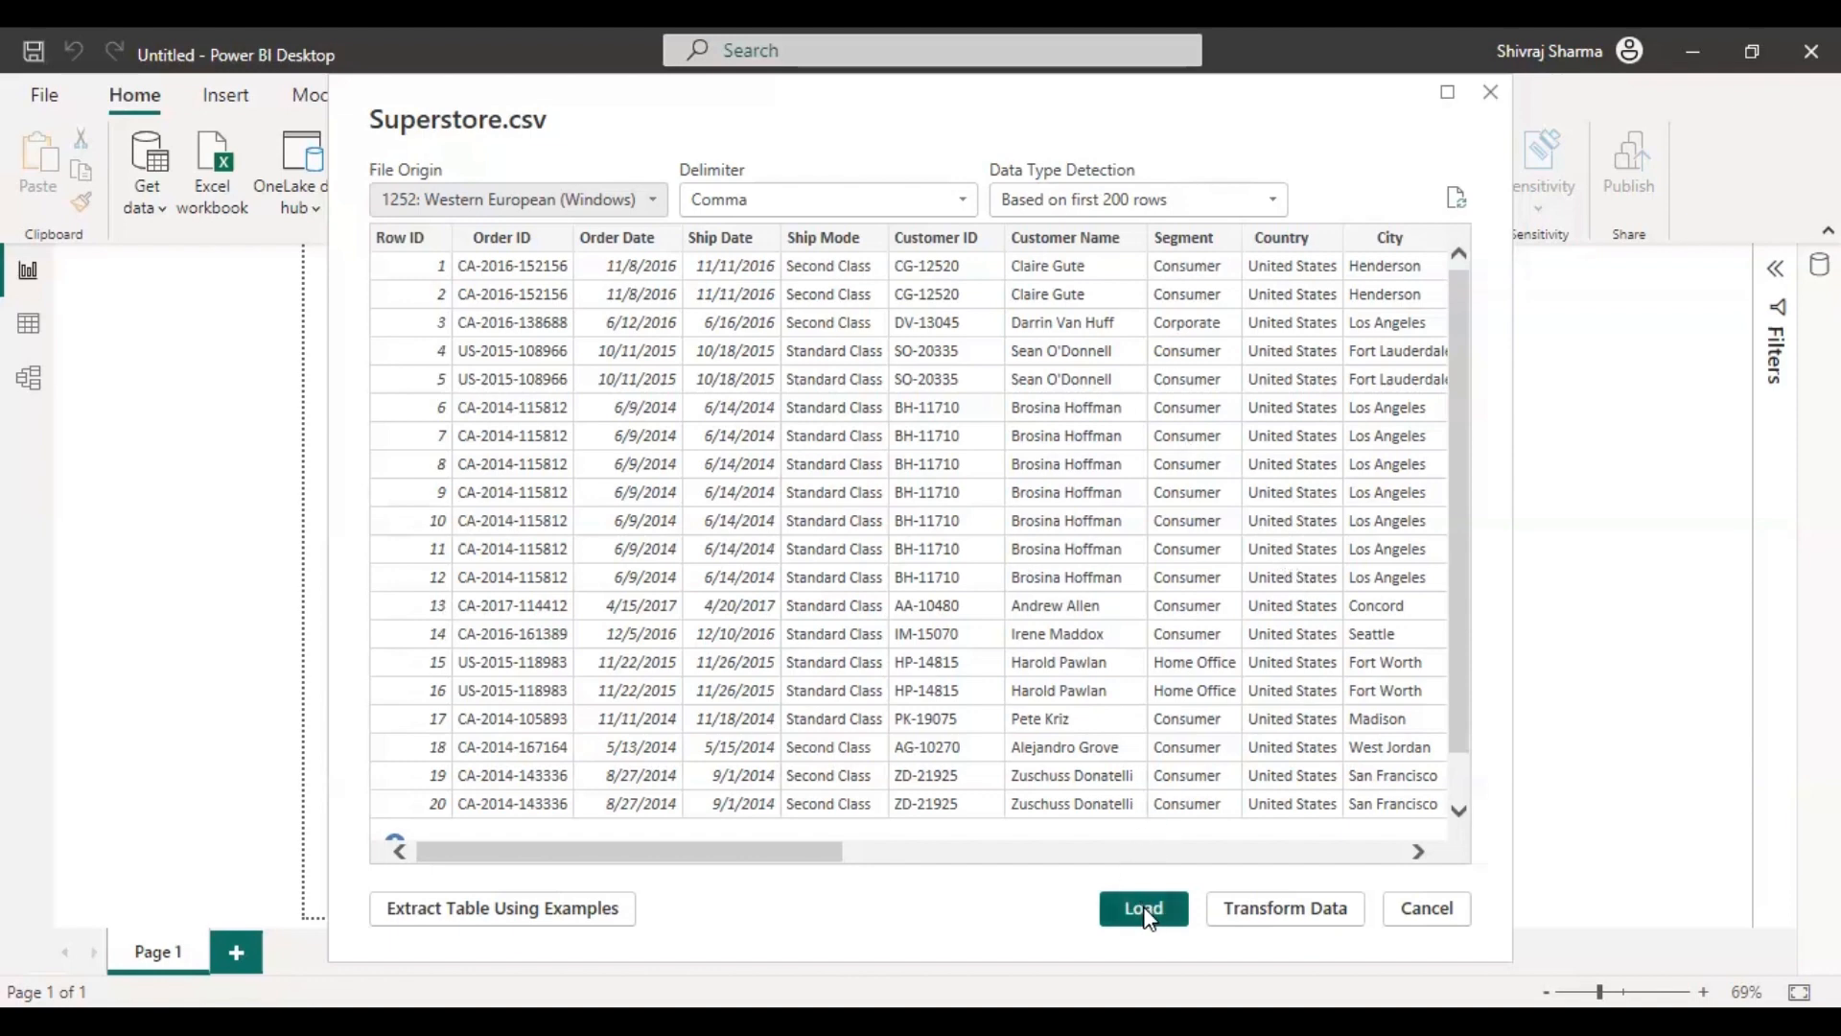
Load the Superstore.csv data into the report and look over the fields of the Superstore table.
{"action": "key", "text": "Escape"}
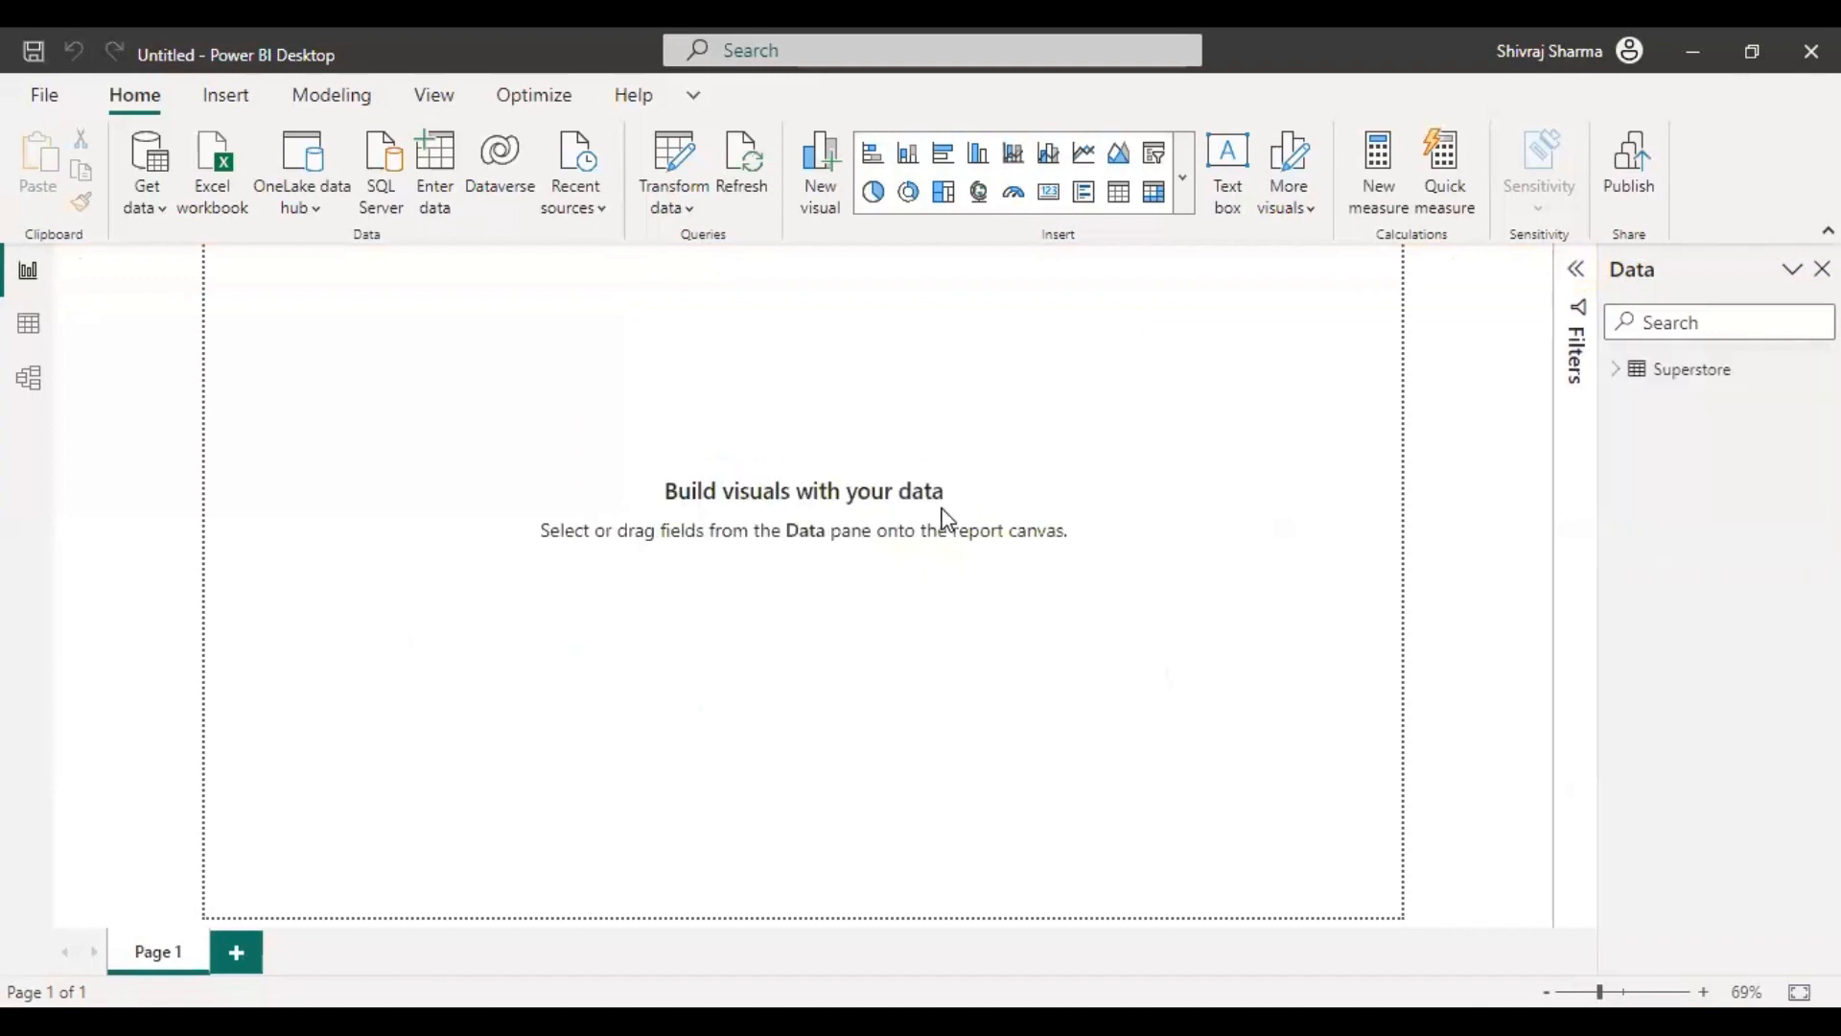
{"action": "left_click", "coordinate": [1618, 372]}
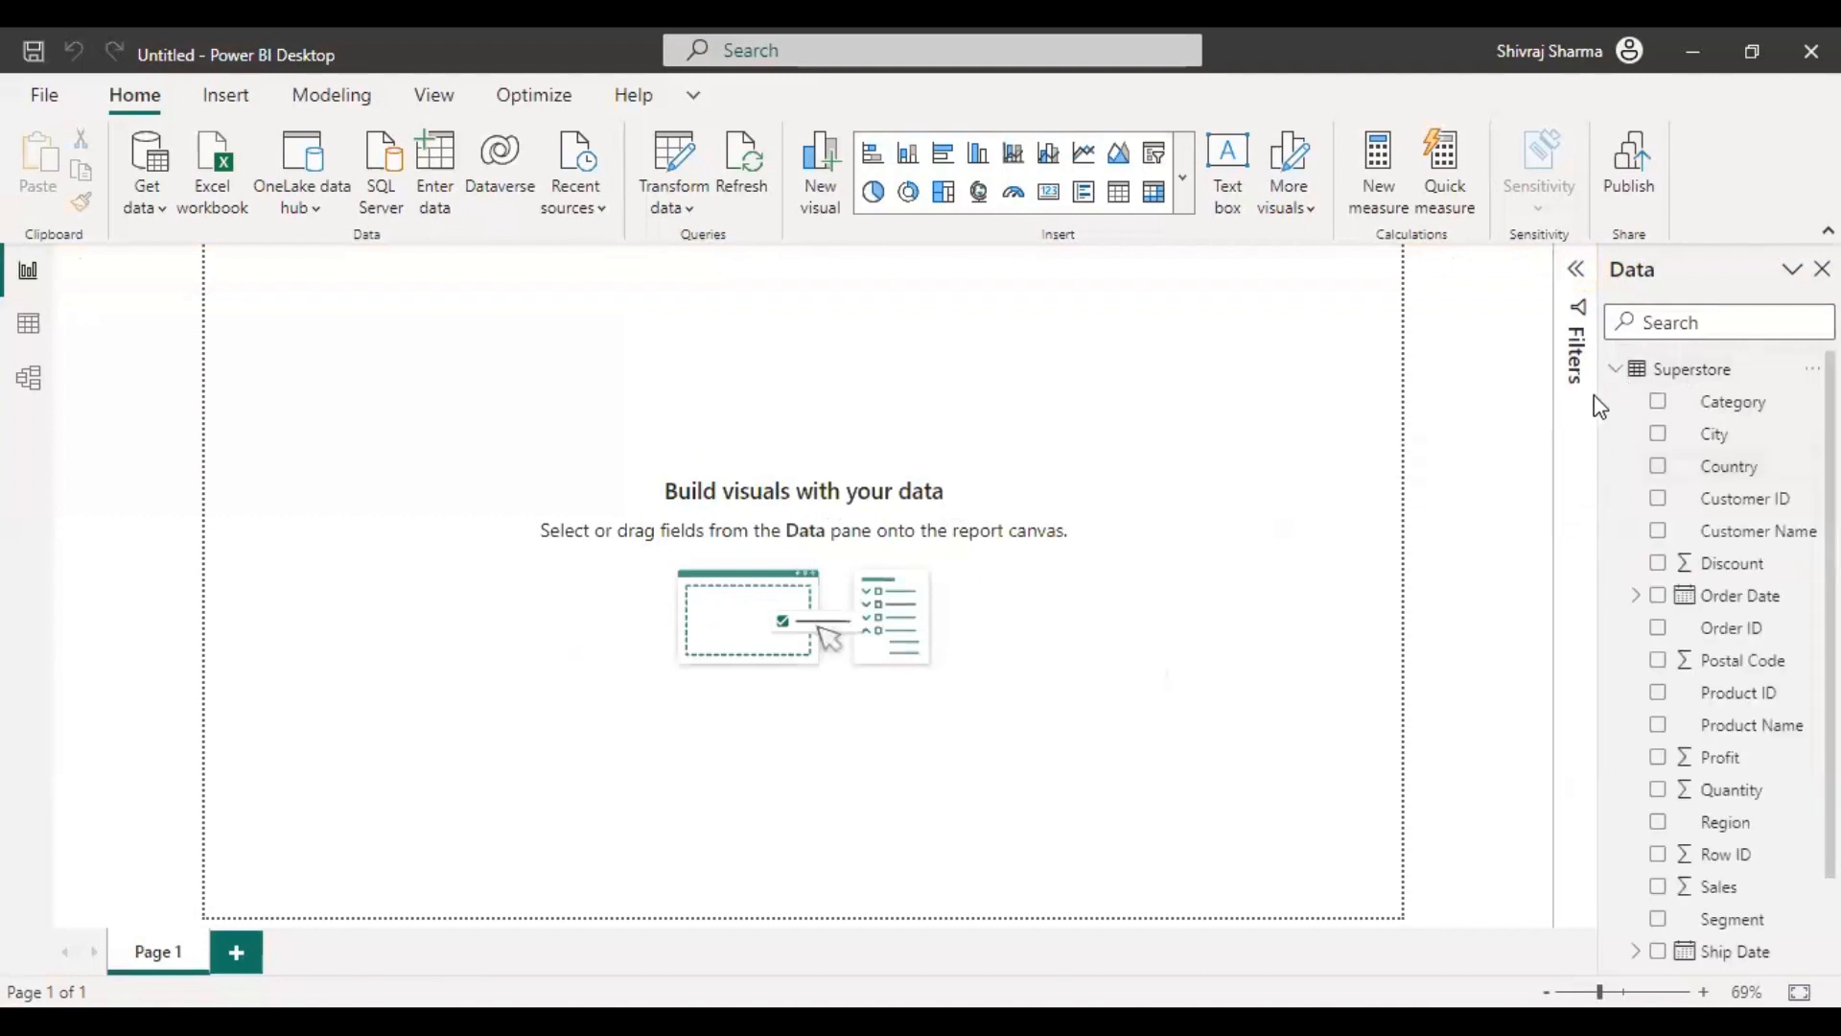
{"action": "left_click", "coordinate": [1618, 372]}
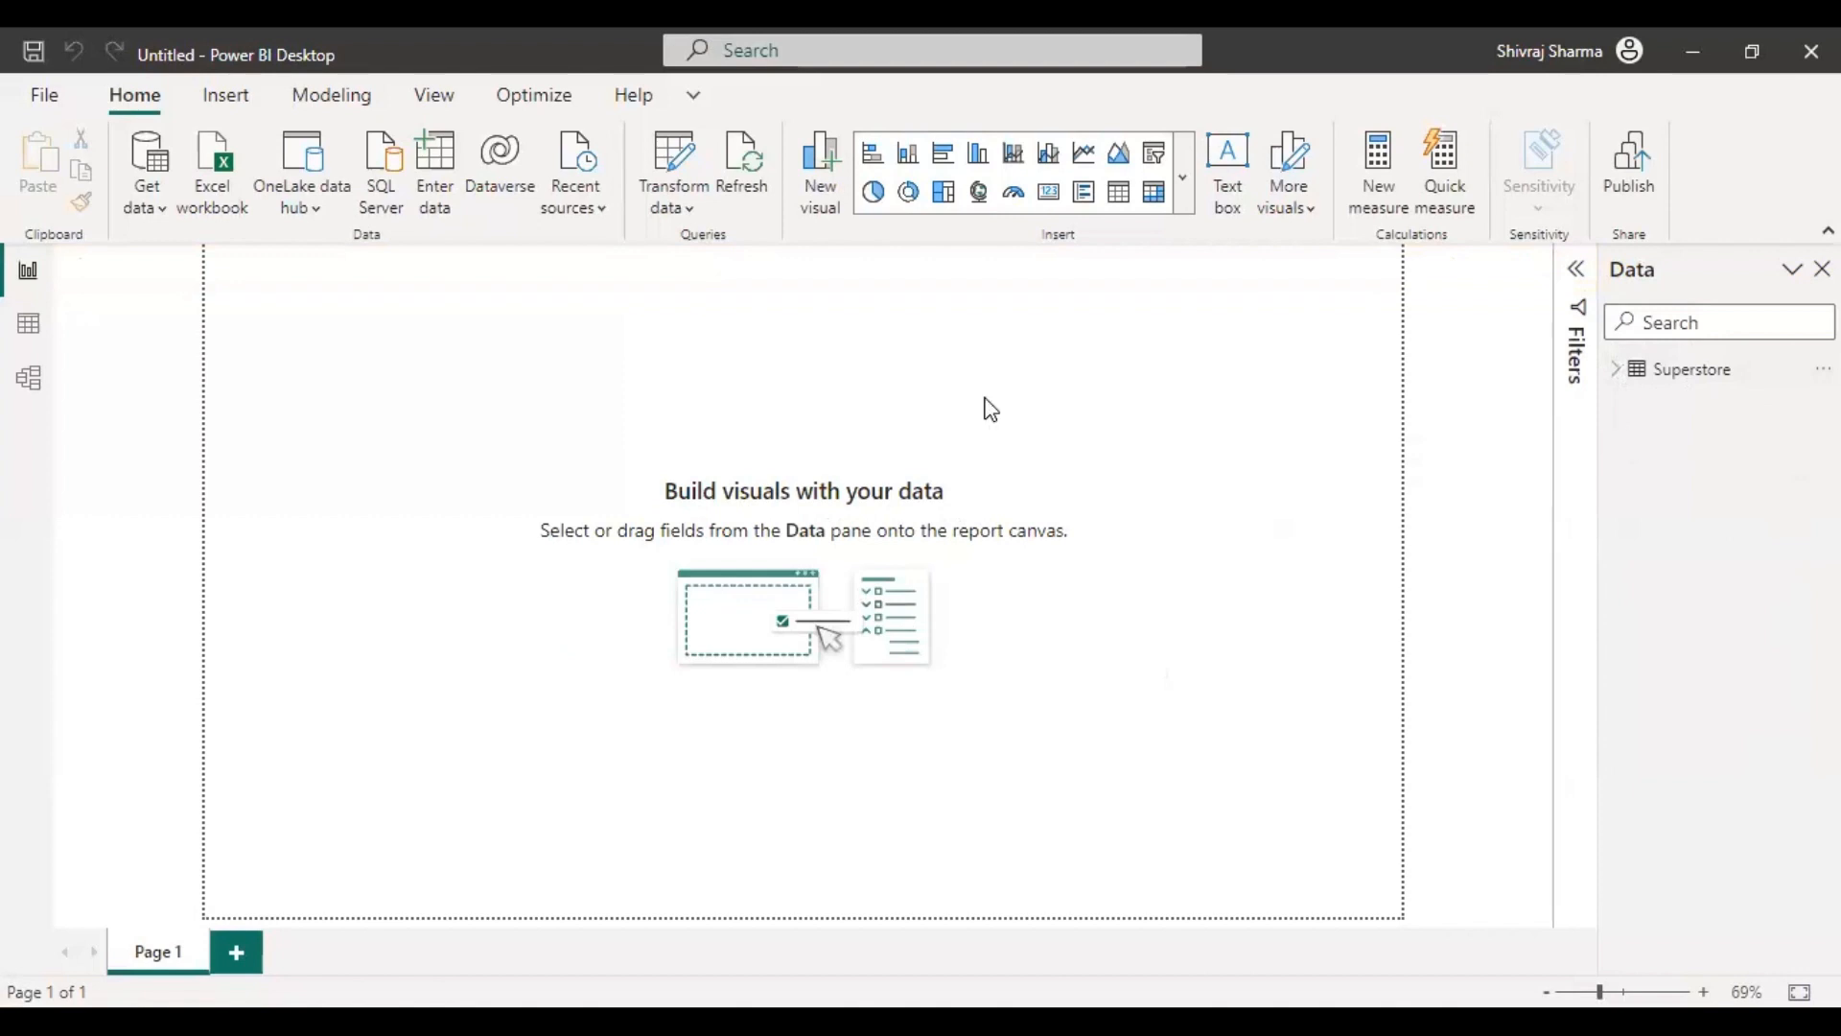
Examine the Superstore table's rows in the table view, from the Row ID column across to Profit.
{"action": "left_click", "coordinate": [30, 325]}
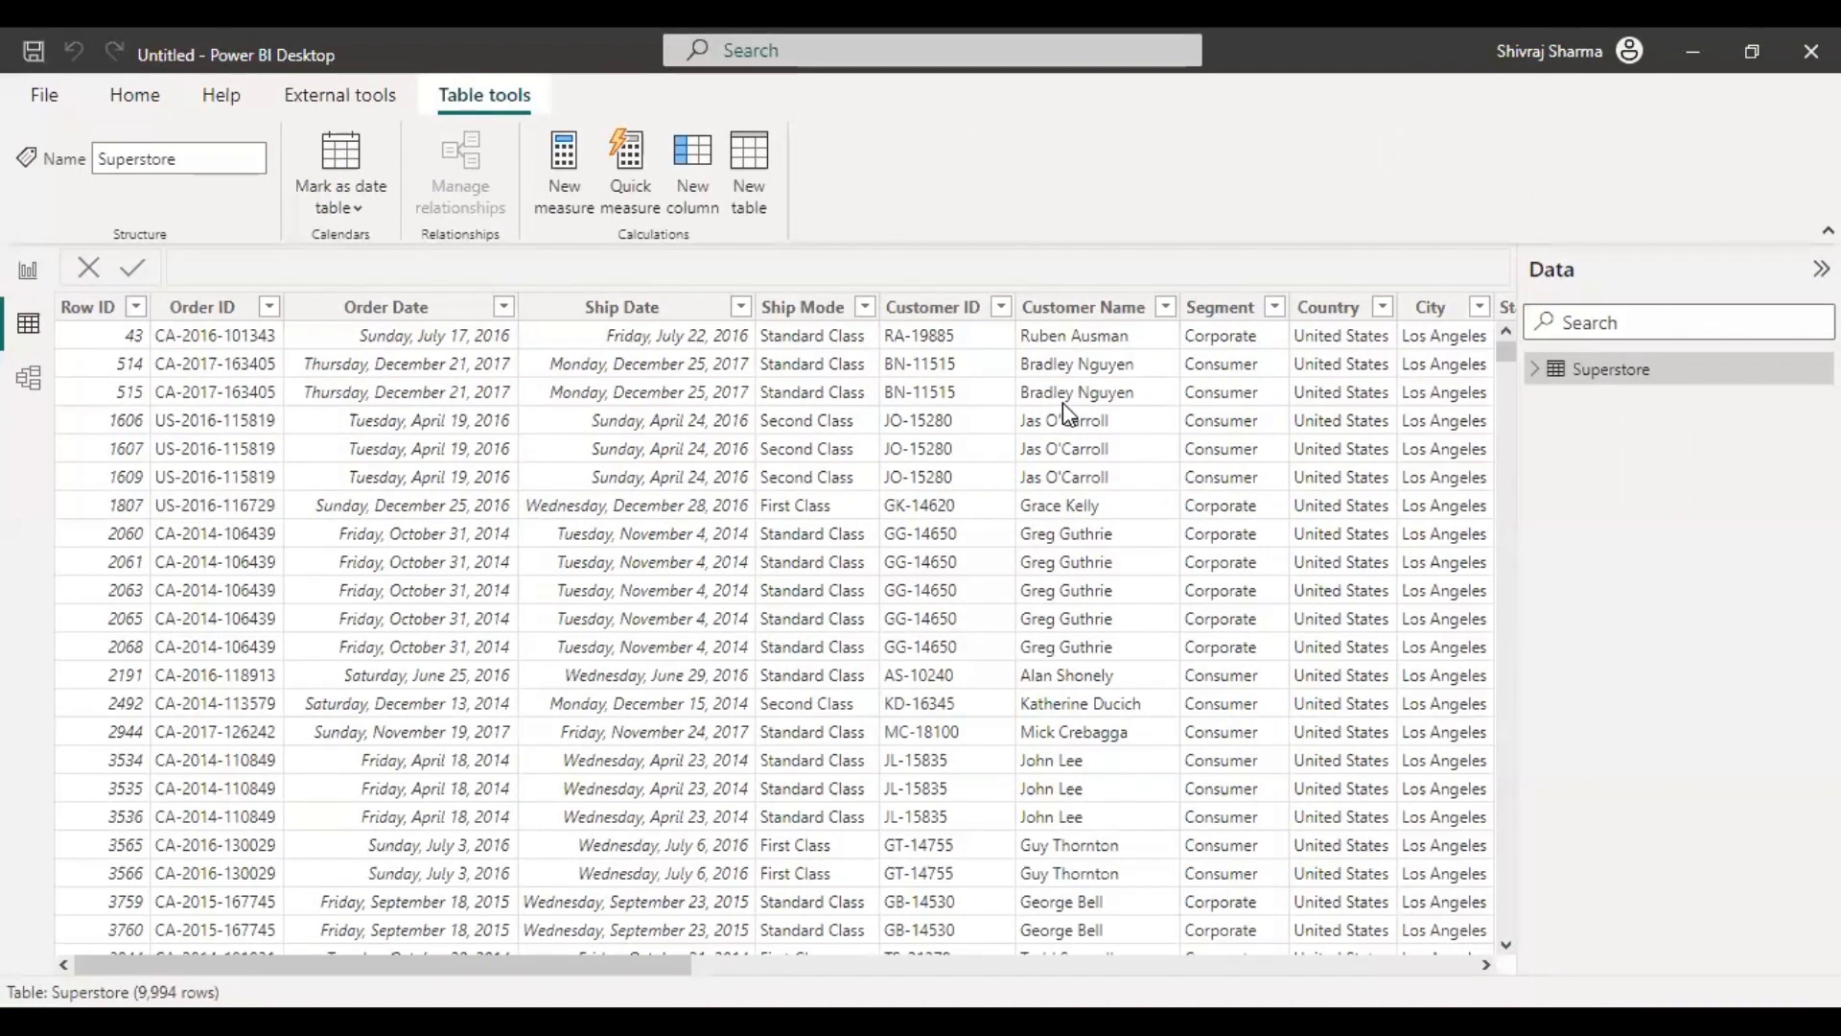
{"action": "left_click", "coordinate": [1059, 315]}
{"action": "left_click_drag", "start_coordinate": [579, 972], "coordinate": [912, 980]}
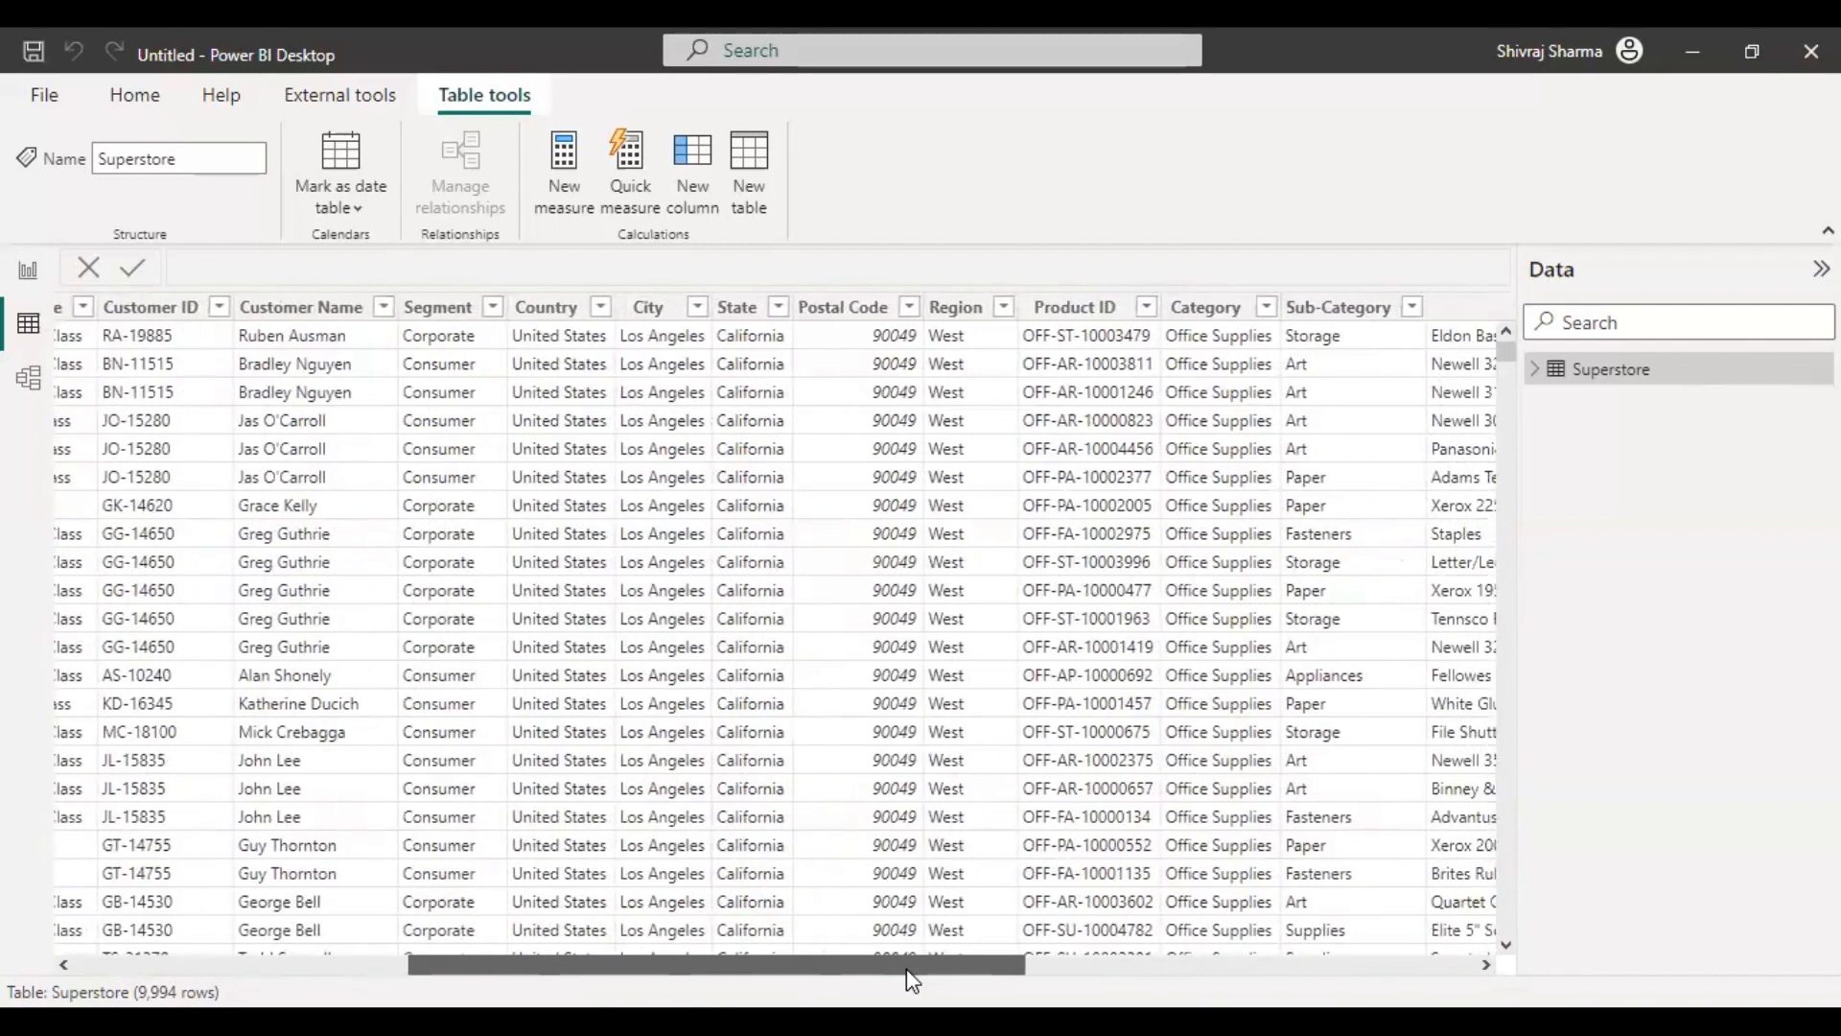
{"action": "left_click_drag", "start_coordinate": [912, 980], "coordinate": [1067, 983]}
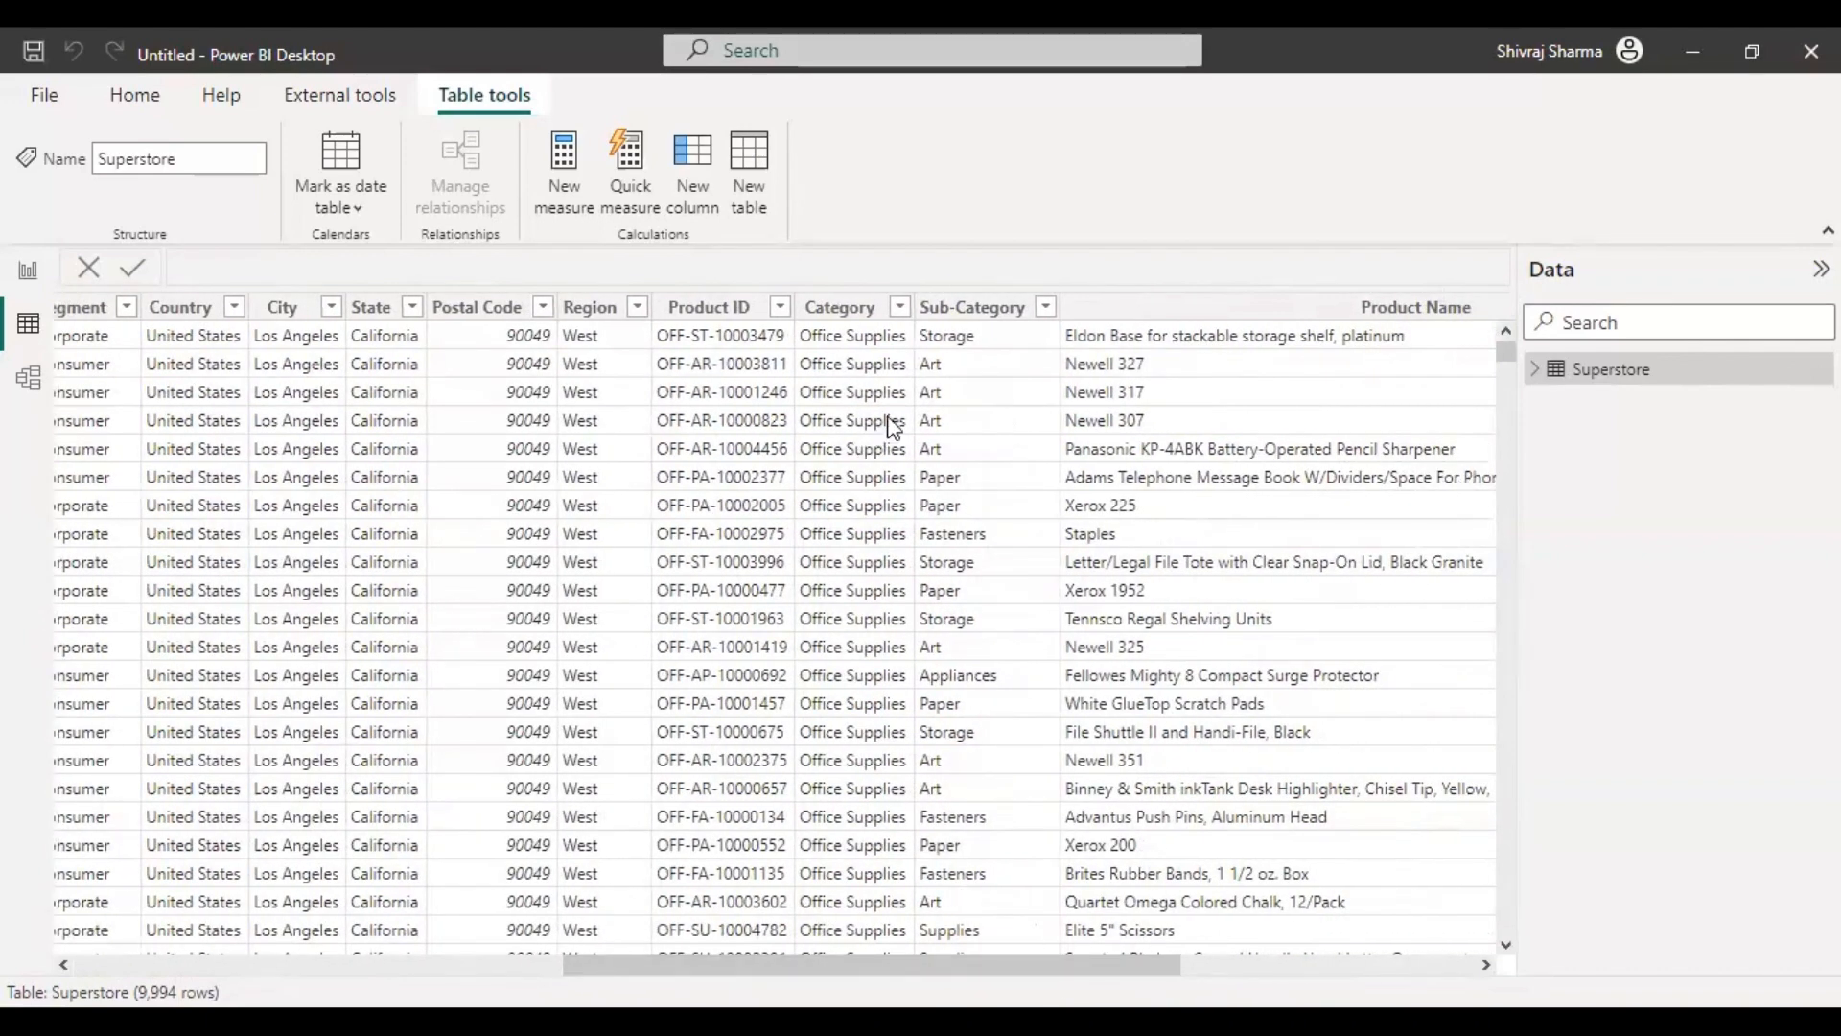
{"action": "left_click_drag", "start_coordinate": [1032, 970], "coordinate": [1117, 985]}
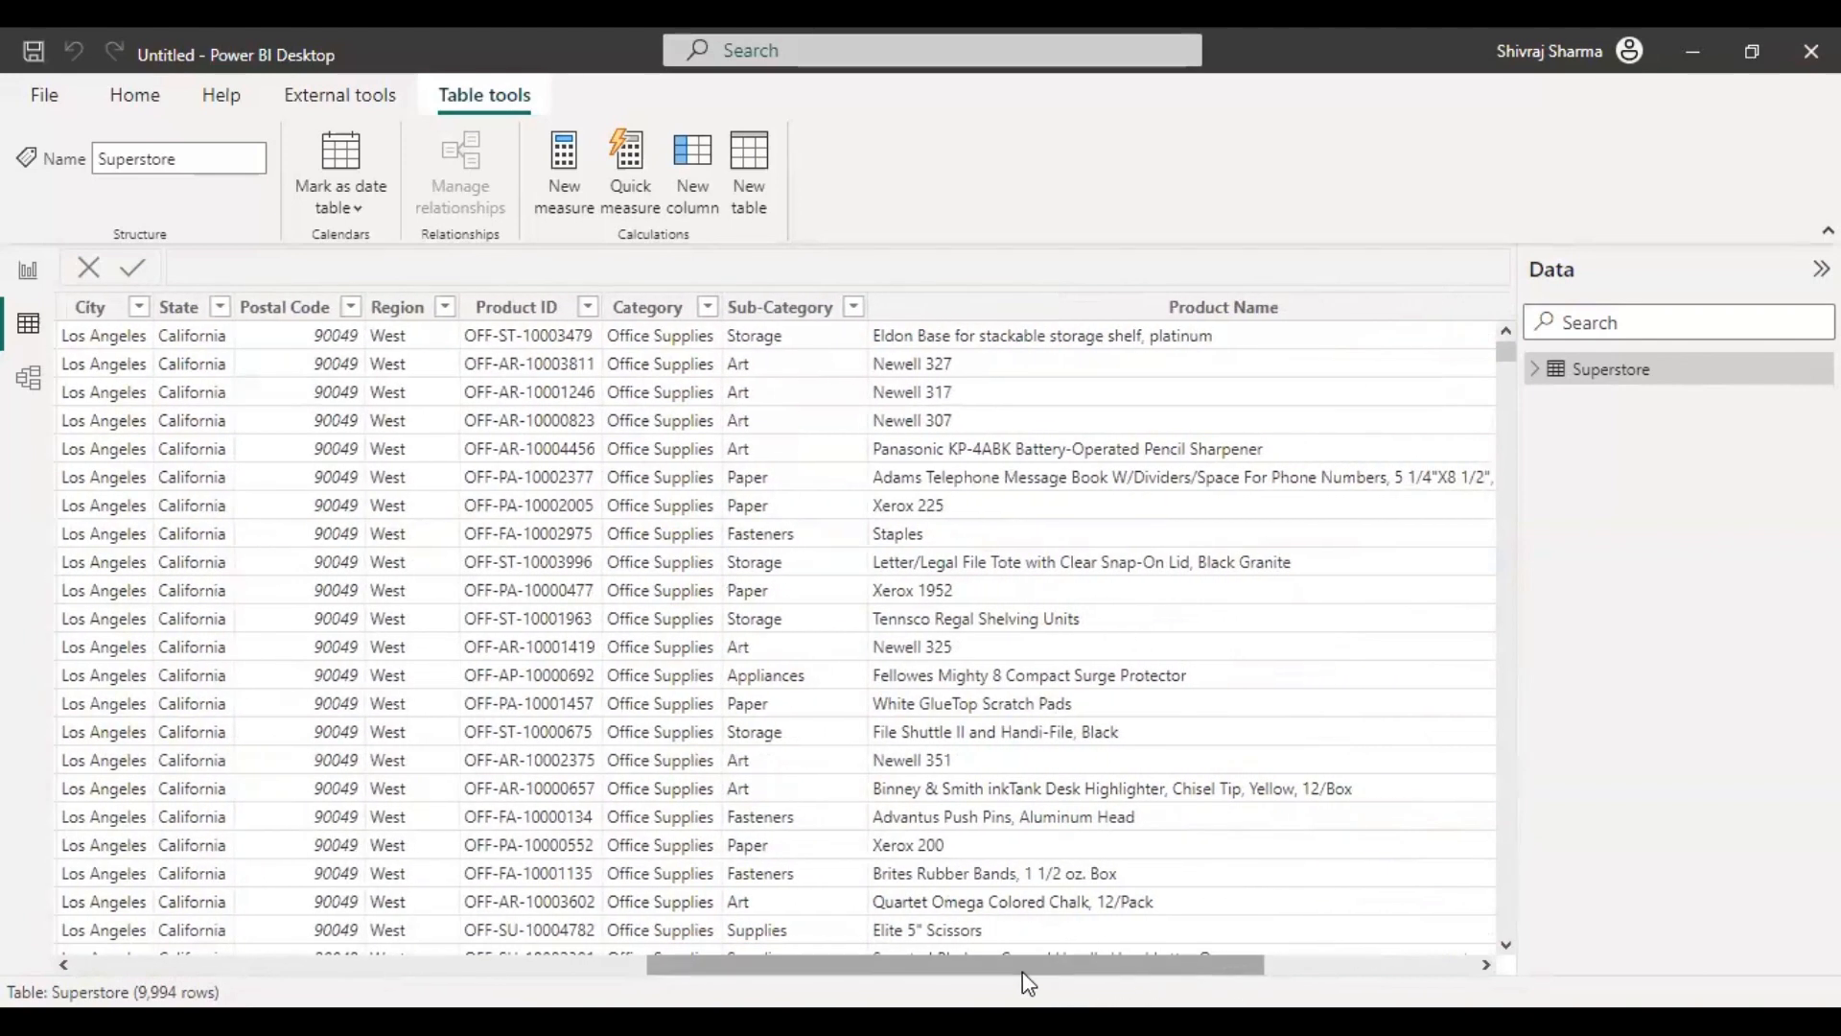
{"action": "left_click_drag", "start_coordinate": [971, 972], "coordinate": [1183, 971]}
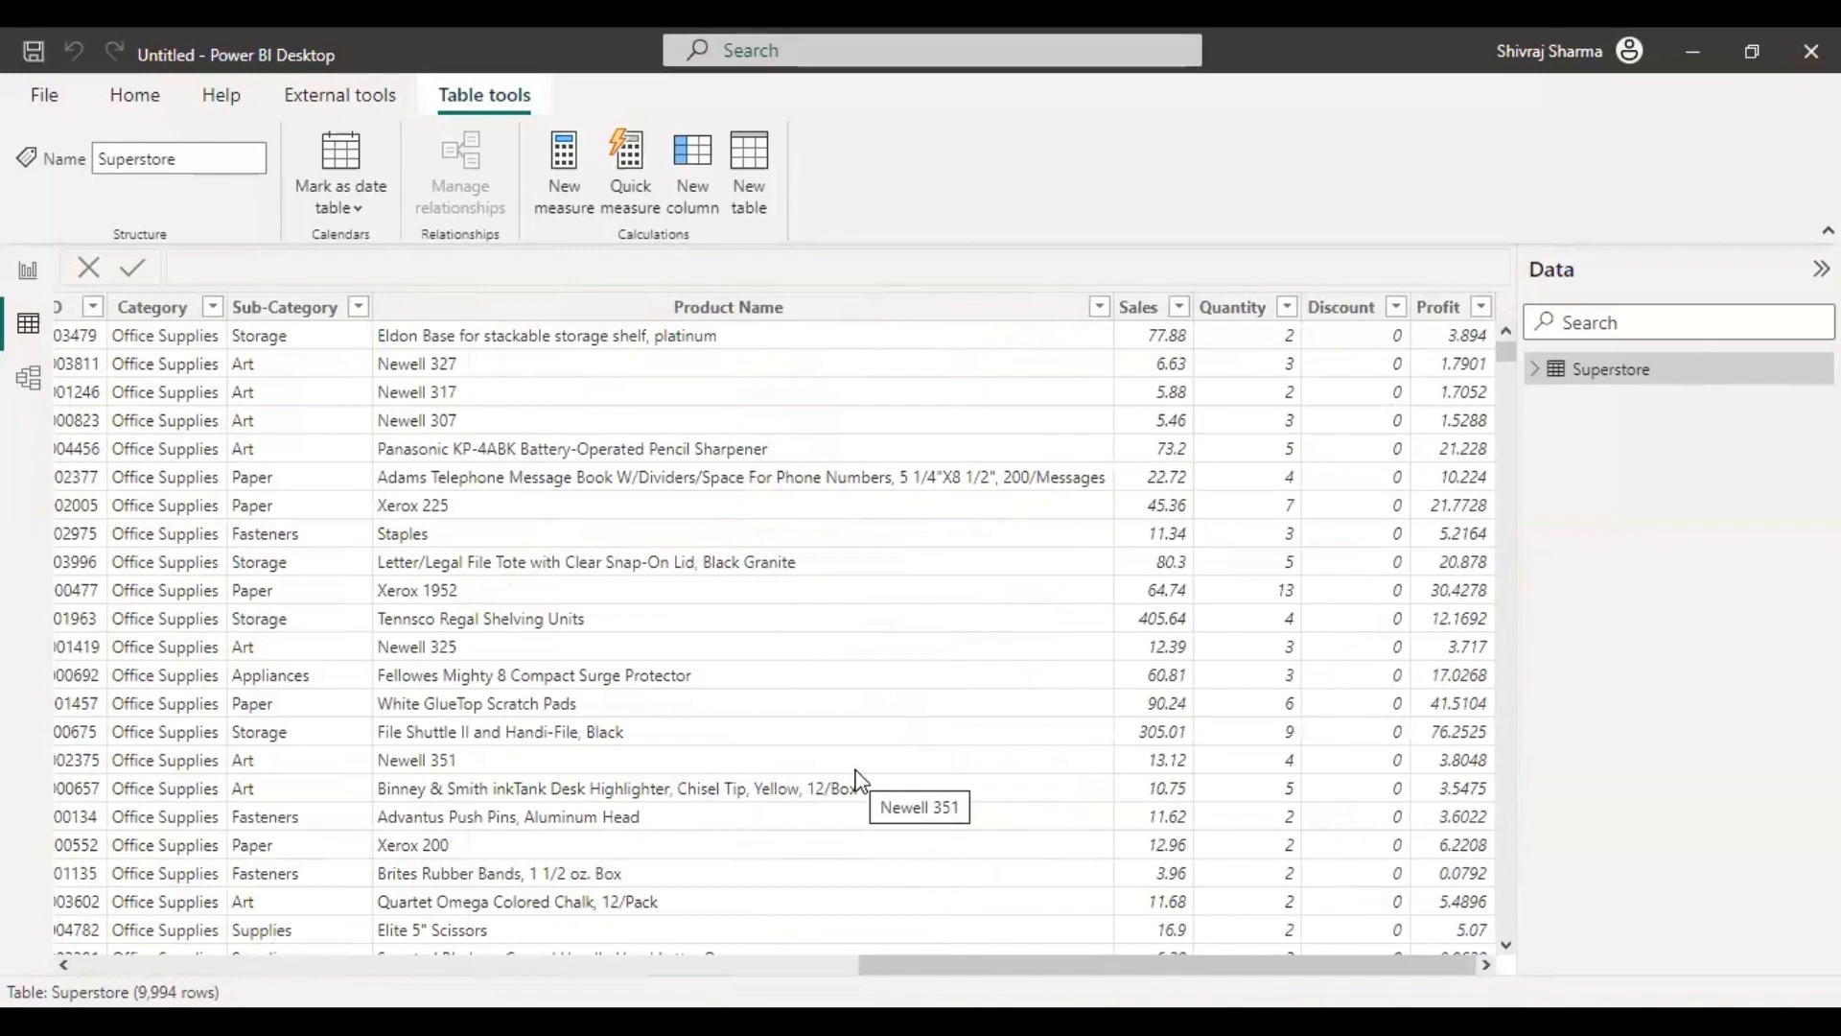
{"action": "left_click_drag", "start_coordinate": [965, 961], "coordinate": [112, 976]}
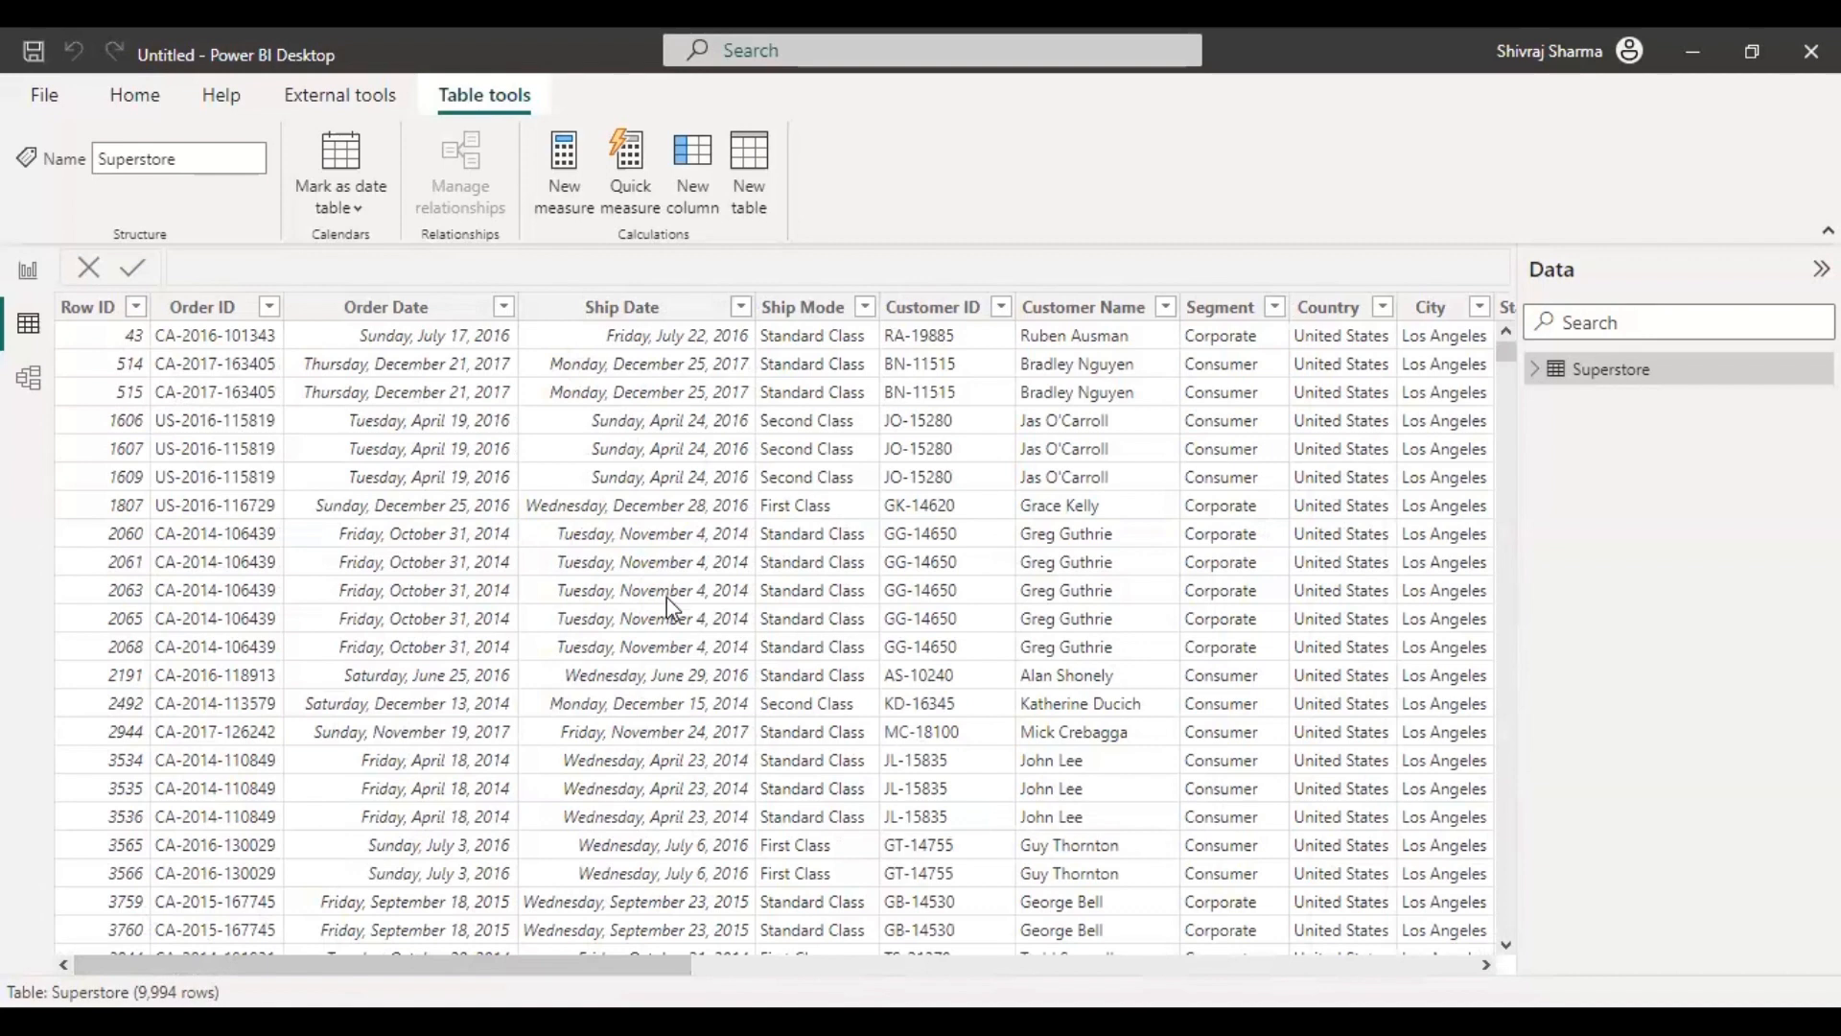
View the Superstore table in the model view with its properties collapsed, and return to the report view.
{"action": "left_click", "coordinate": [28, 379]}
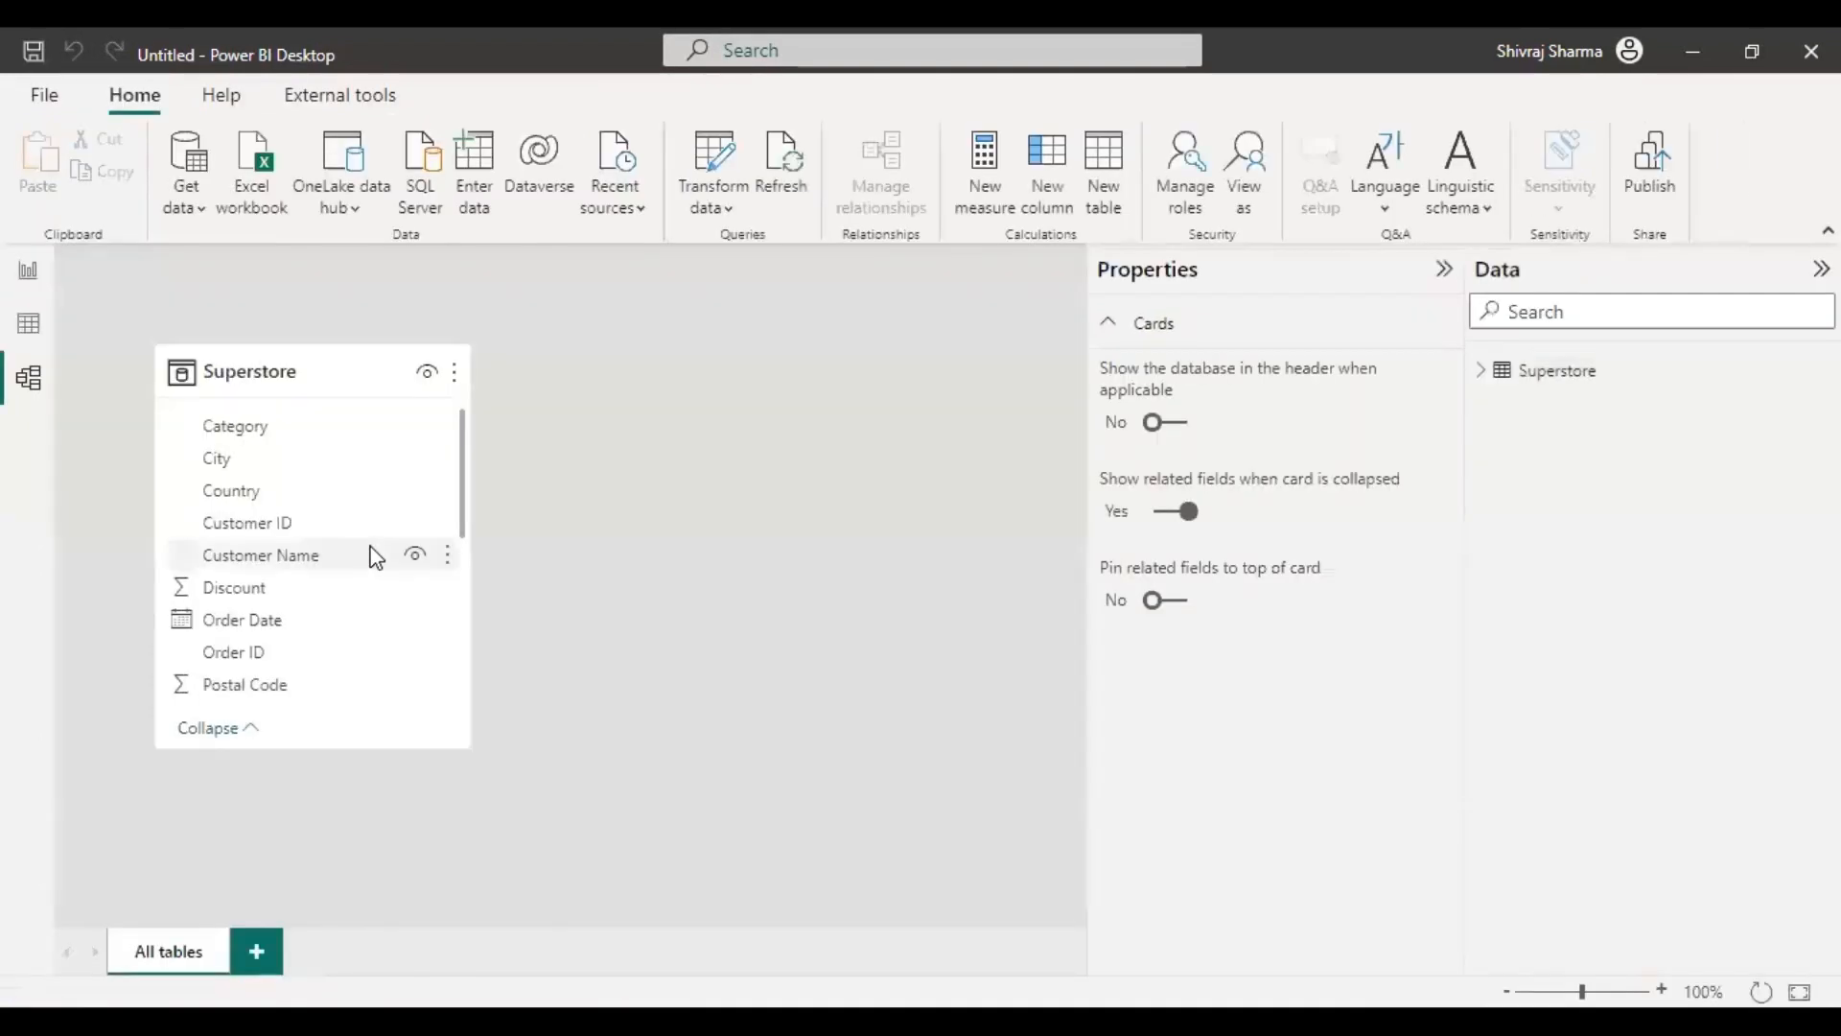
{"action": "left_click", "coordinate": [1443, 270]}
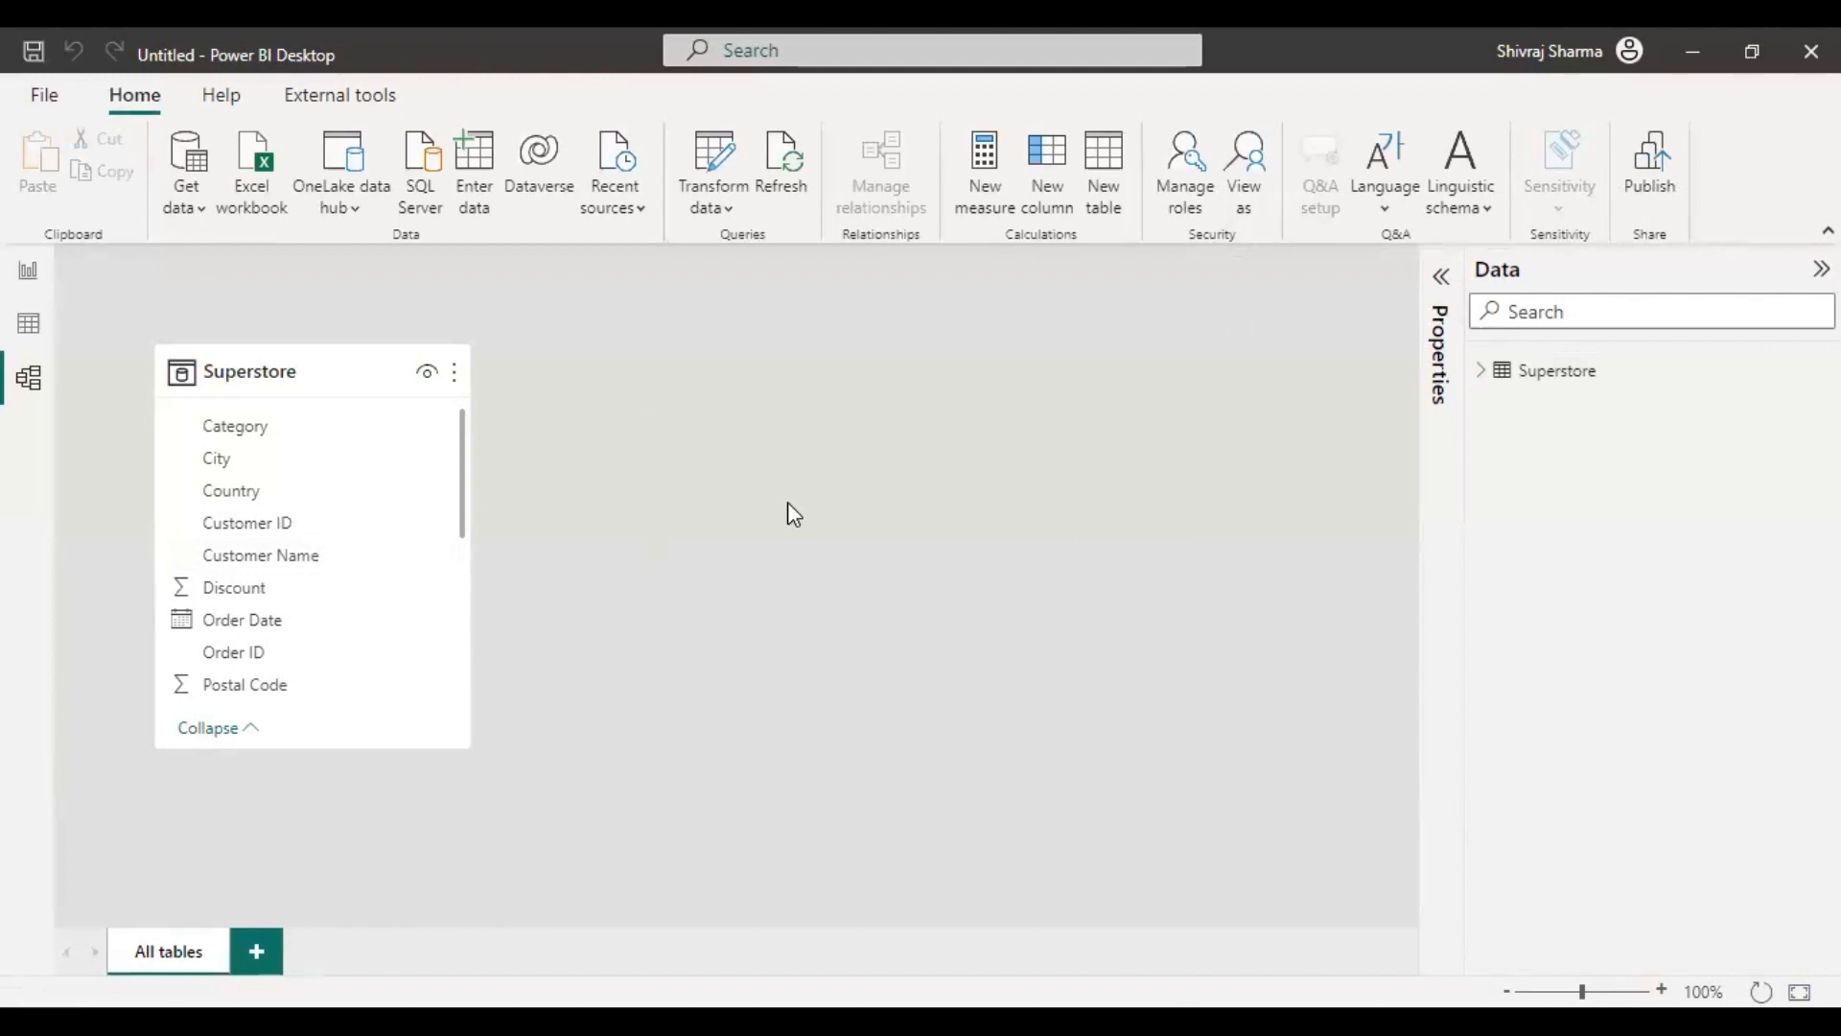
{"action": "left_click", "coordinate": [28, 270]}
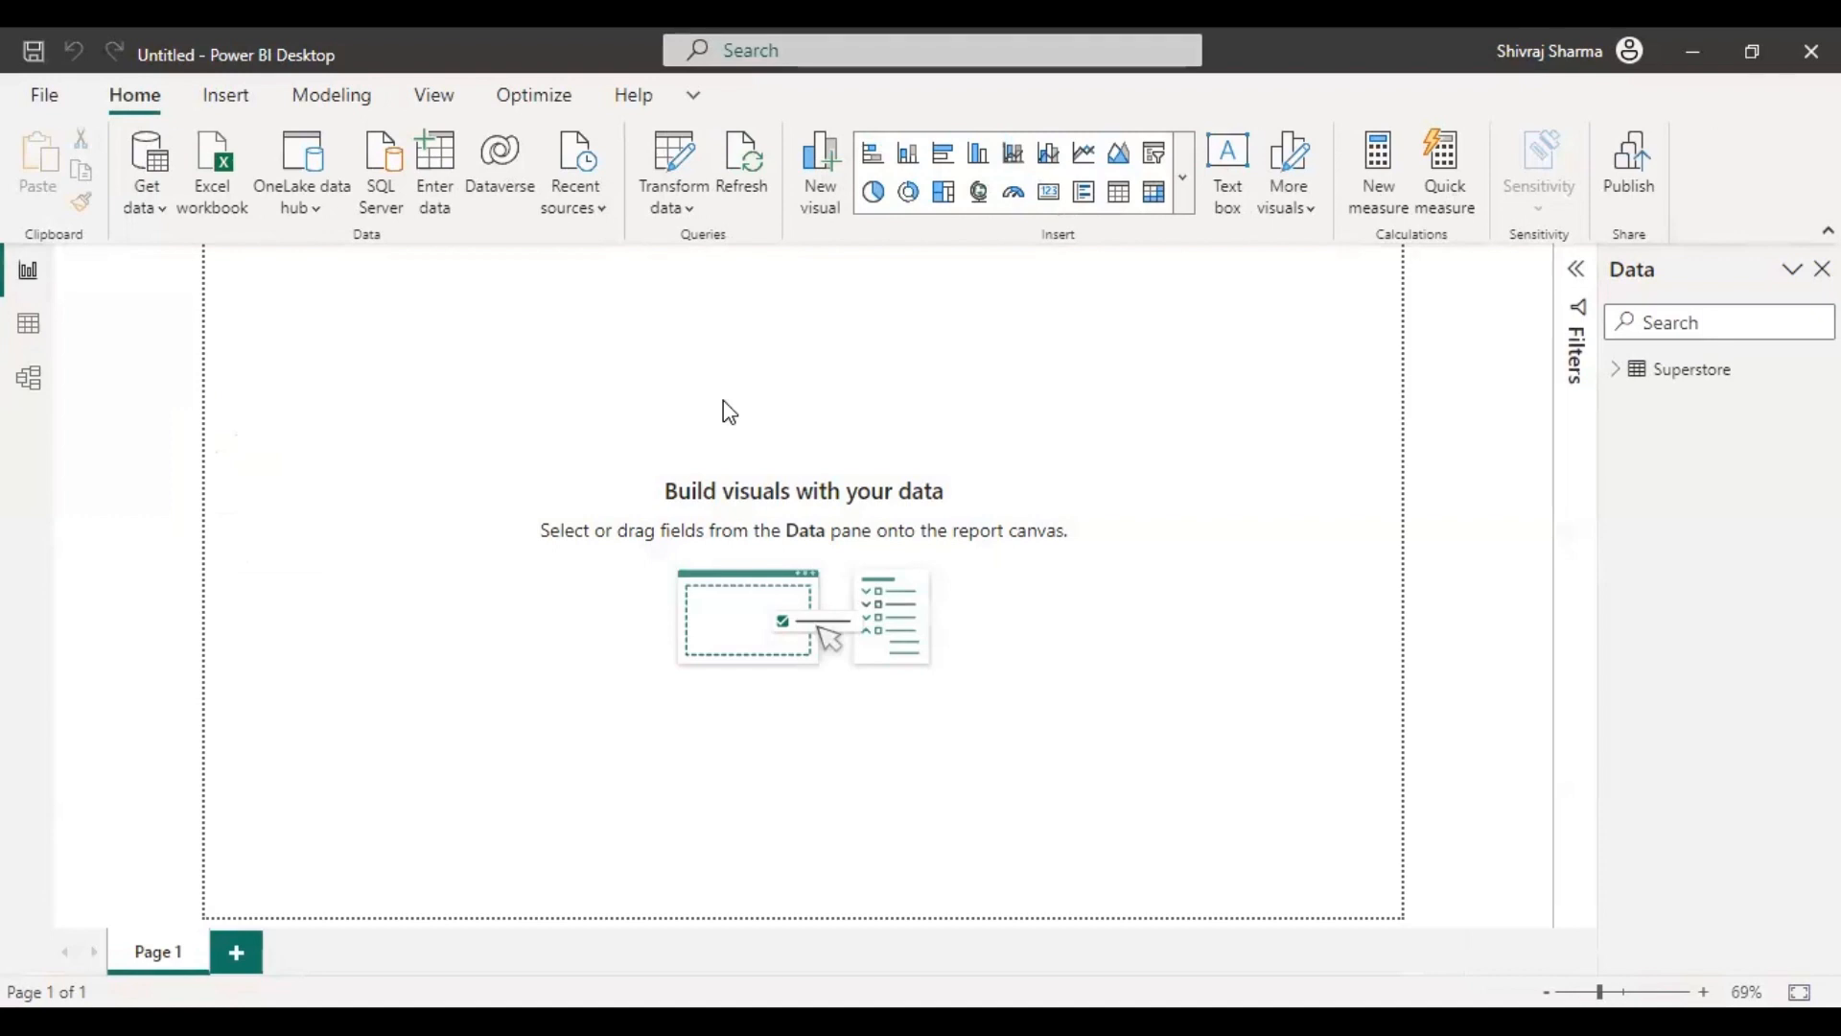
Open the Superstore query in the Power Query Editor for transforming the data.
{"action": "left_click", "coordinate": [672, 161]}
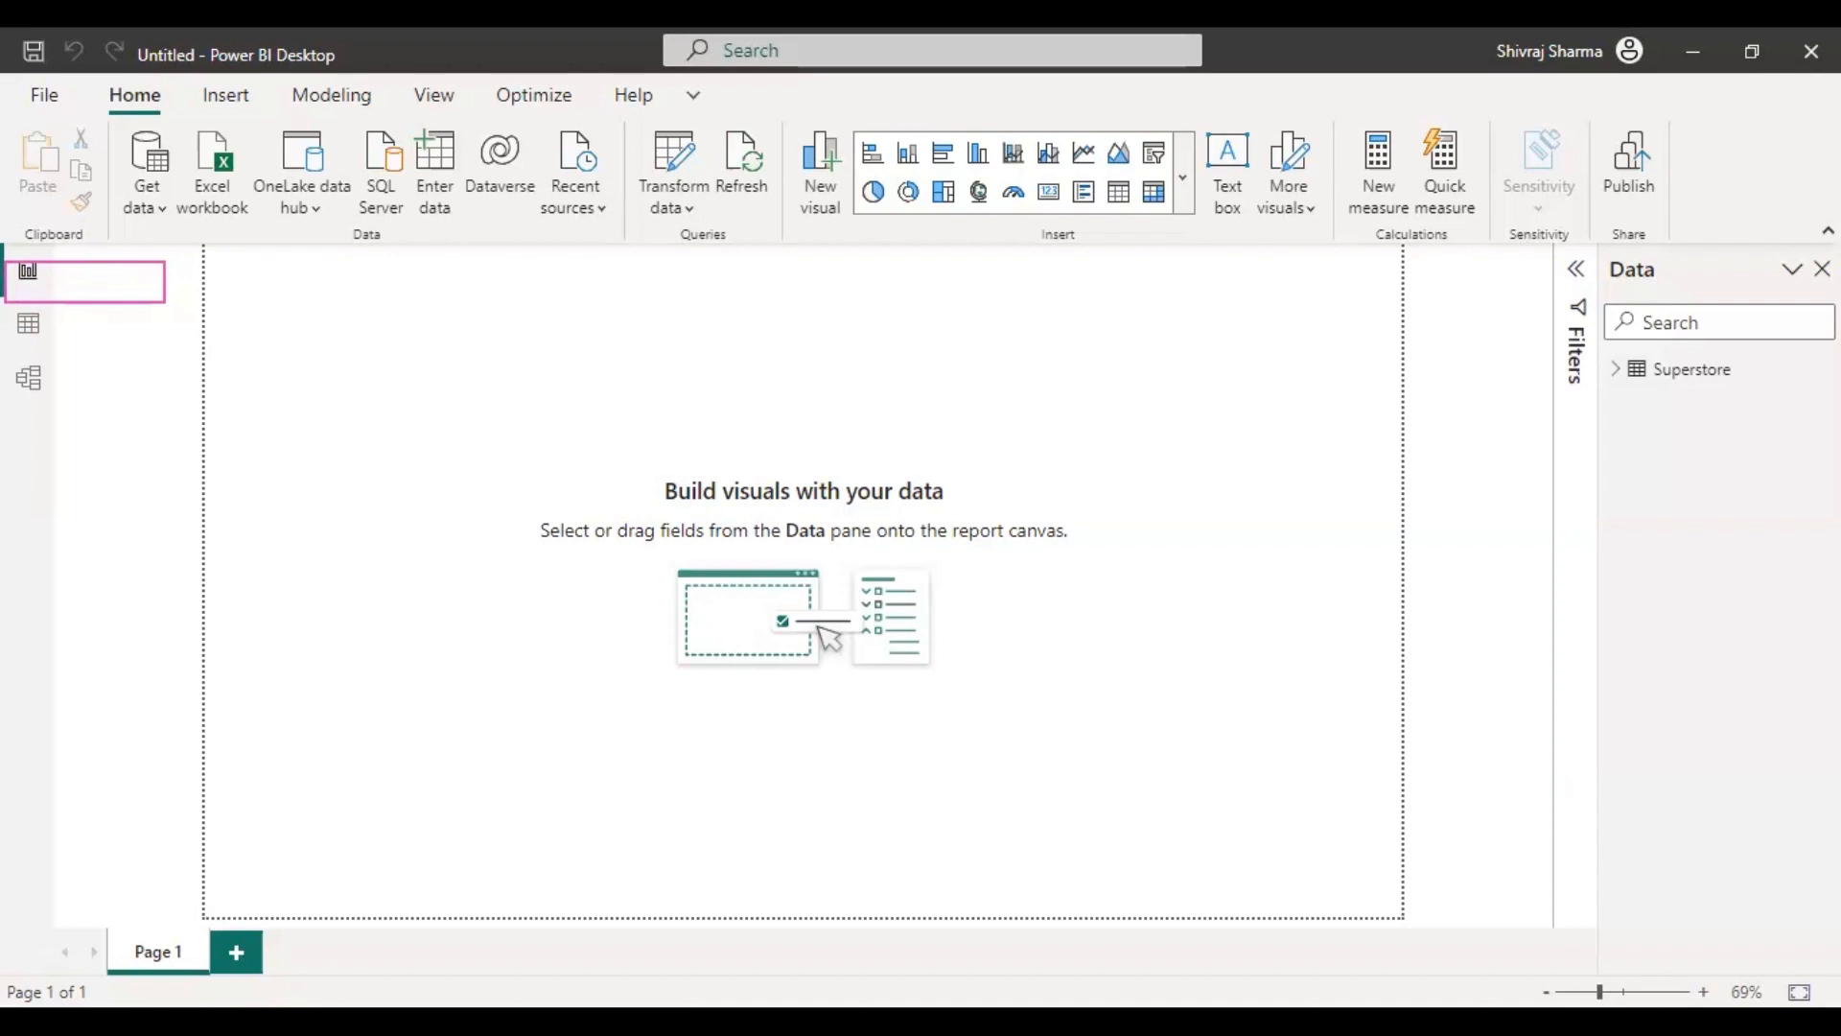
{"action": "left_click_drag", "start_coordinate": [69, 489], "coordinate": [69, 507]}
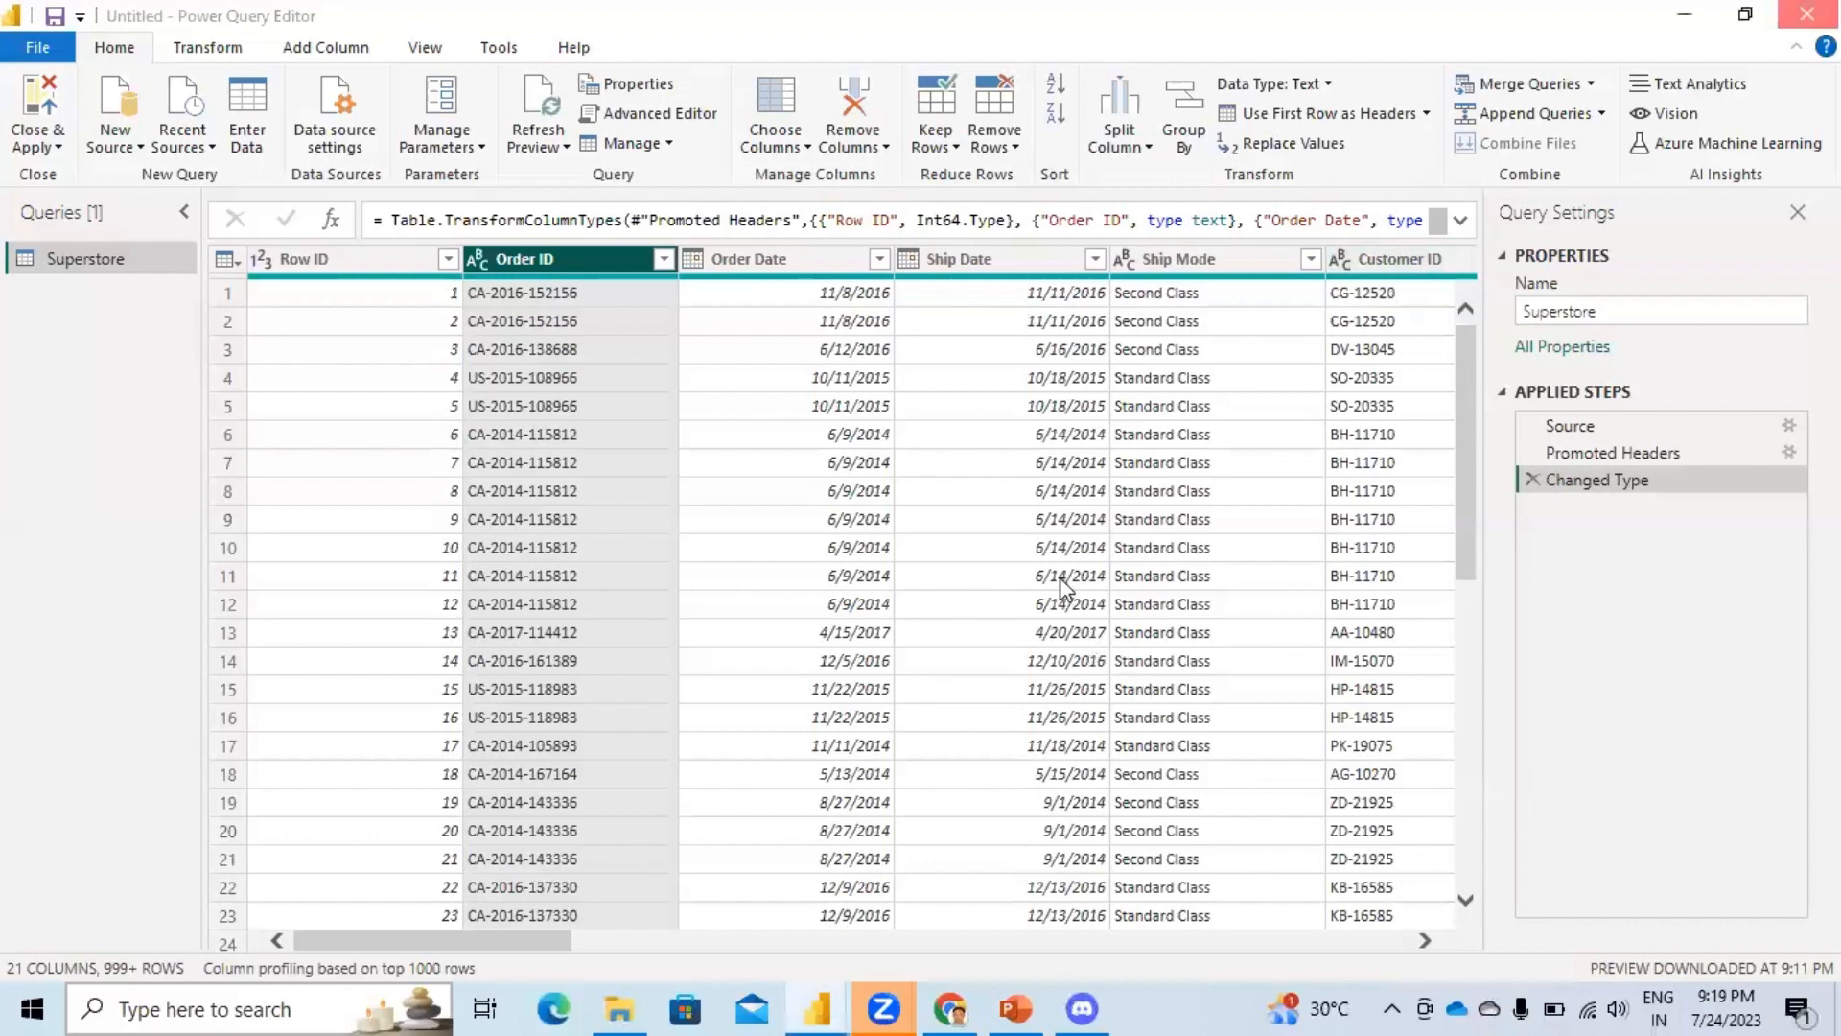
{"action": "key", "text": "alt+Tab"}
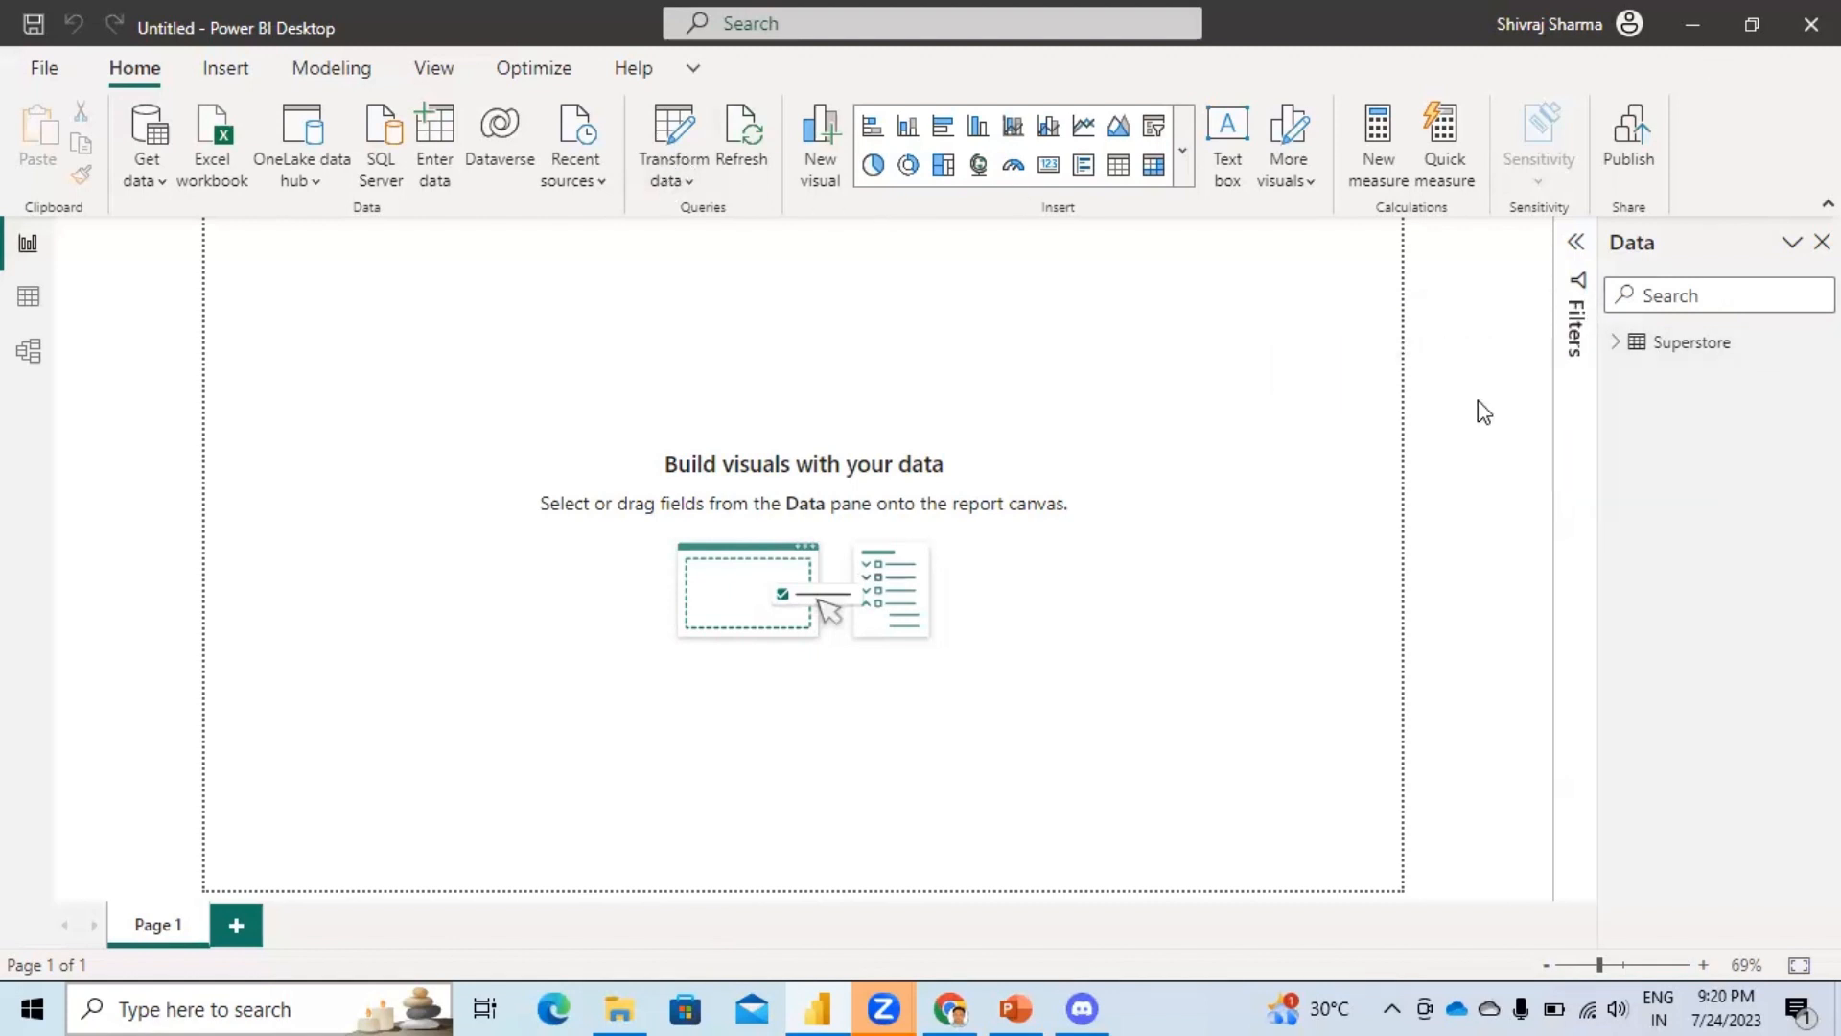
{"action": "left_click", "coordinate": [674, 144]}
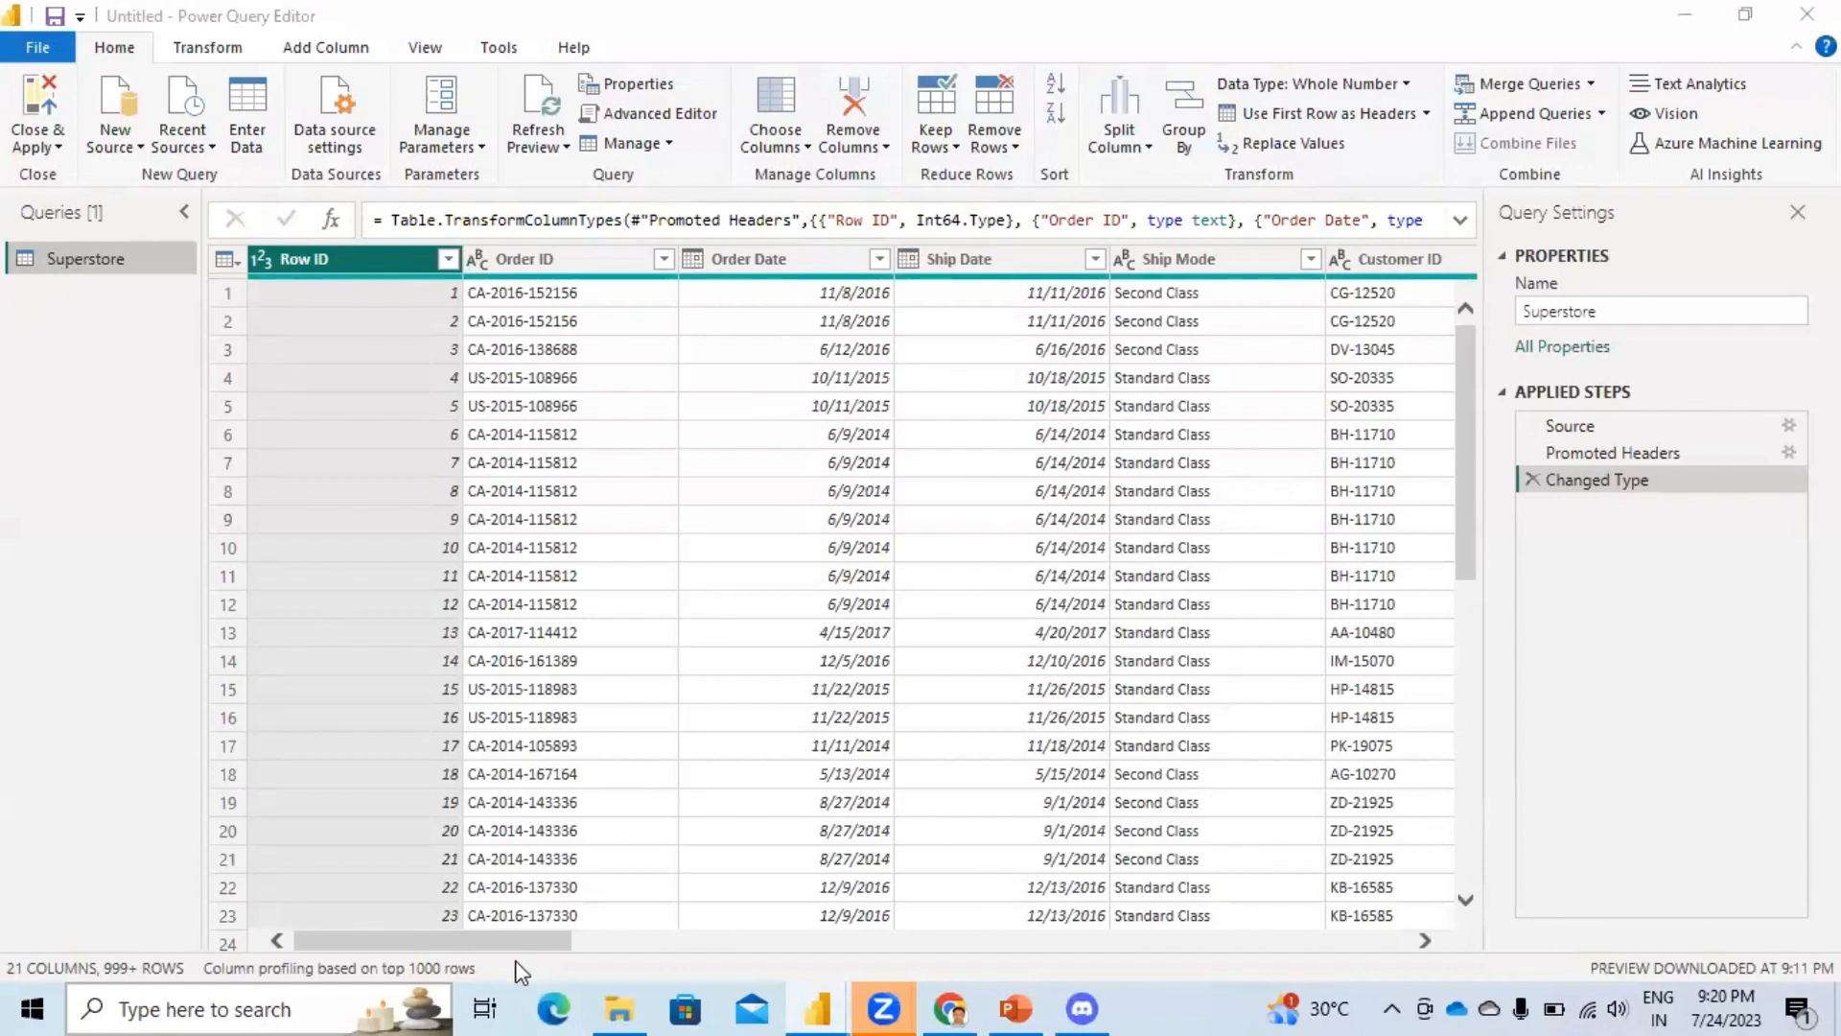
Examine the Category and Sub-Category columns of the Superstore query and return to the first columns.
{"action": "left_click_drag", "start_coordinate": [491, 946], "coordinate": [1033, 941]}
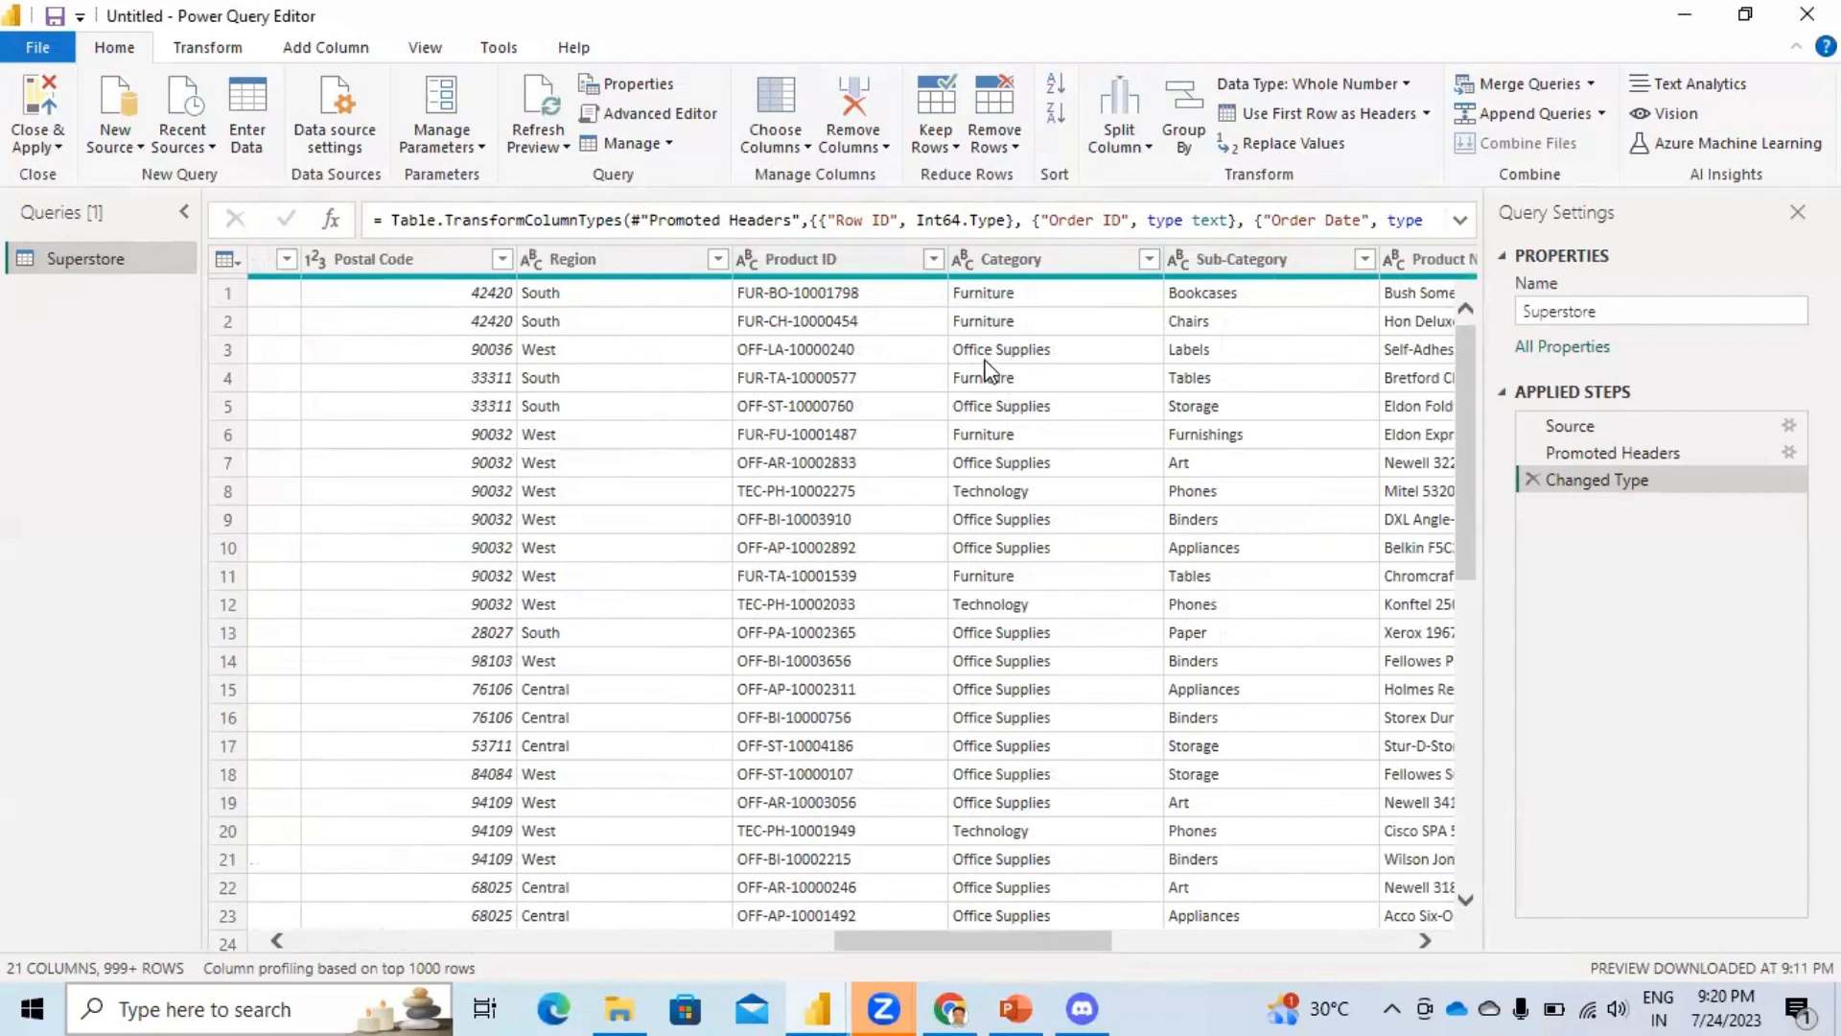
{"action": "left_click", "coordinate": [1028, 269]}
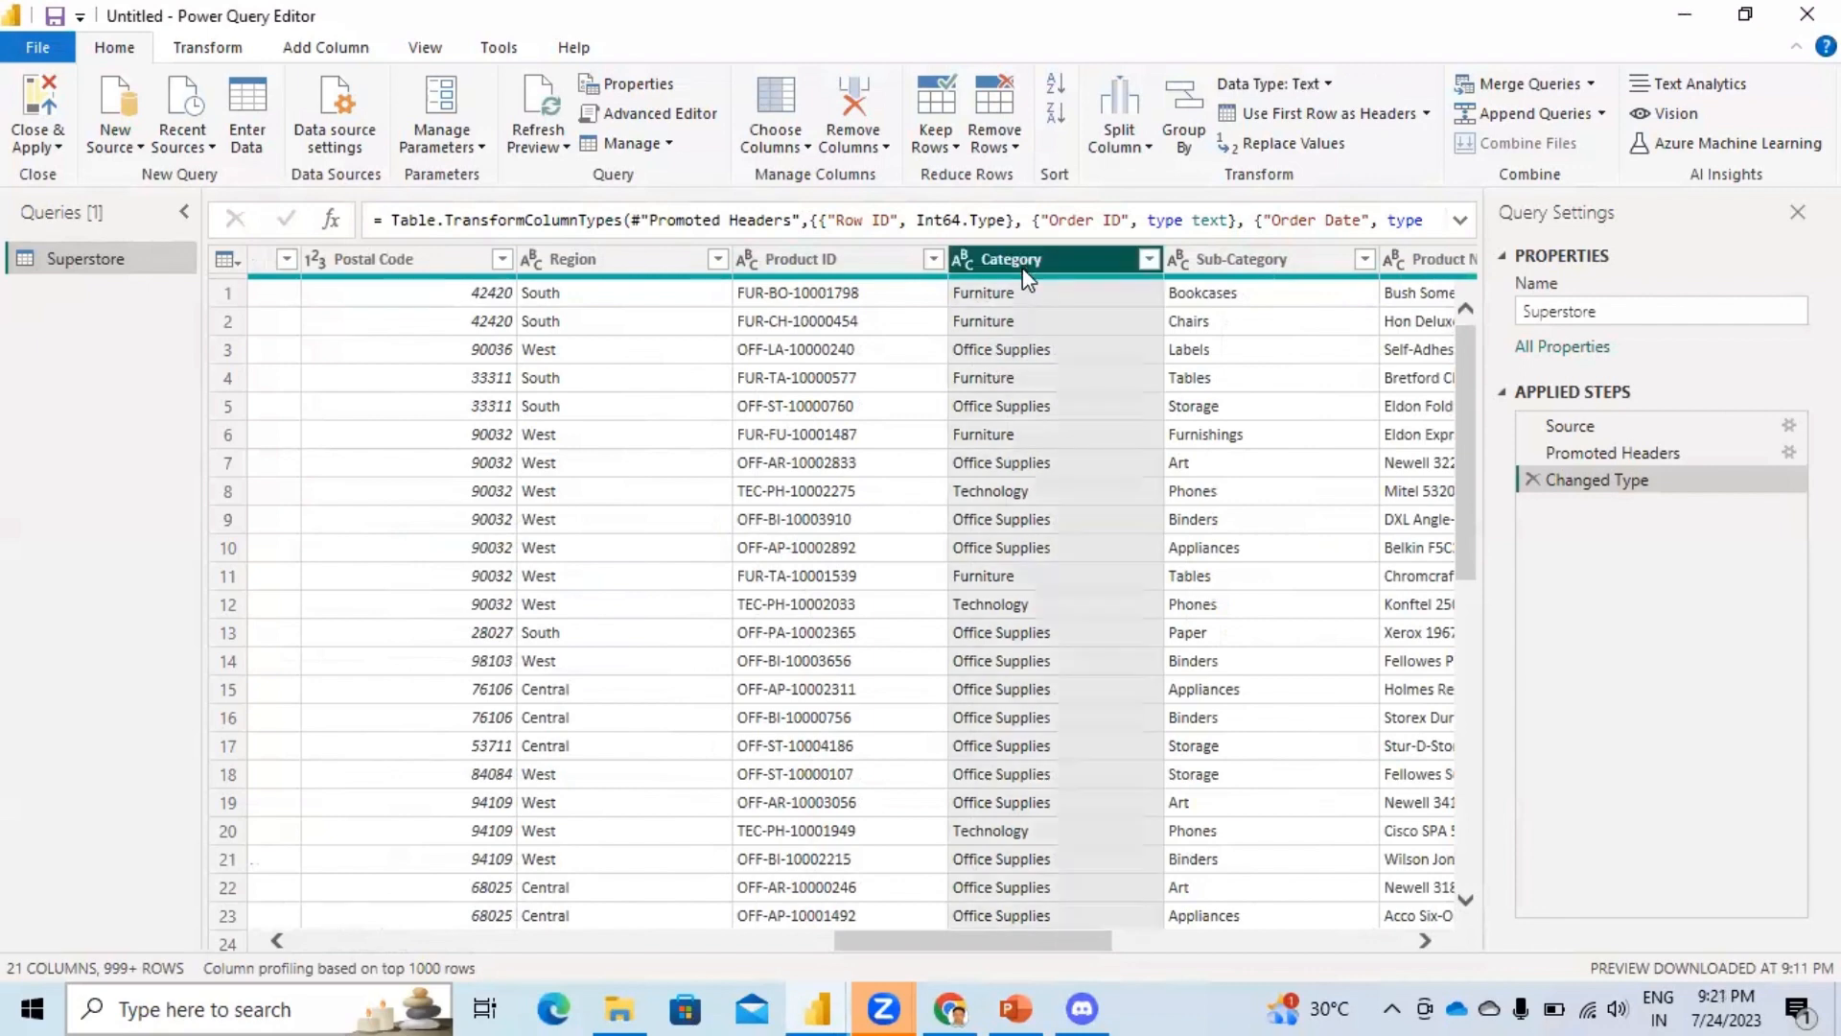
{"action": "left_click", "coordinate": [1234, 259]}
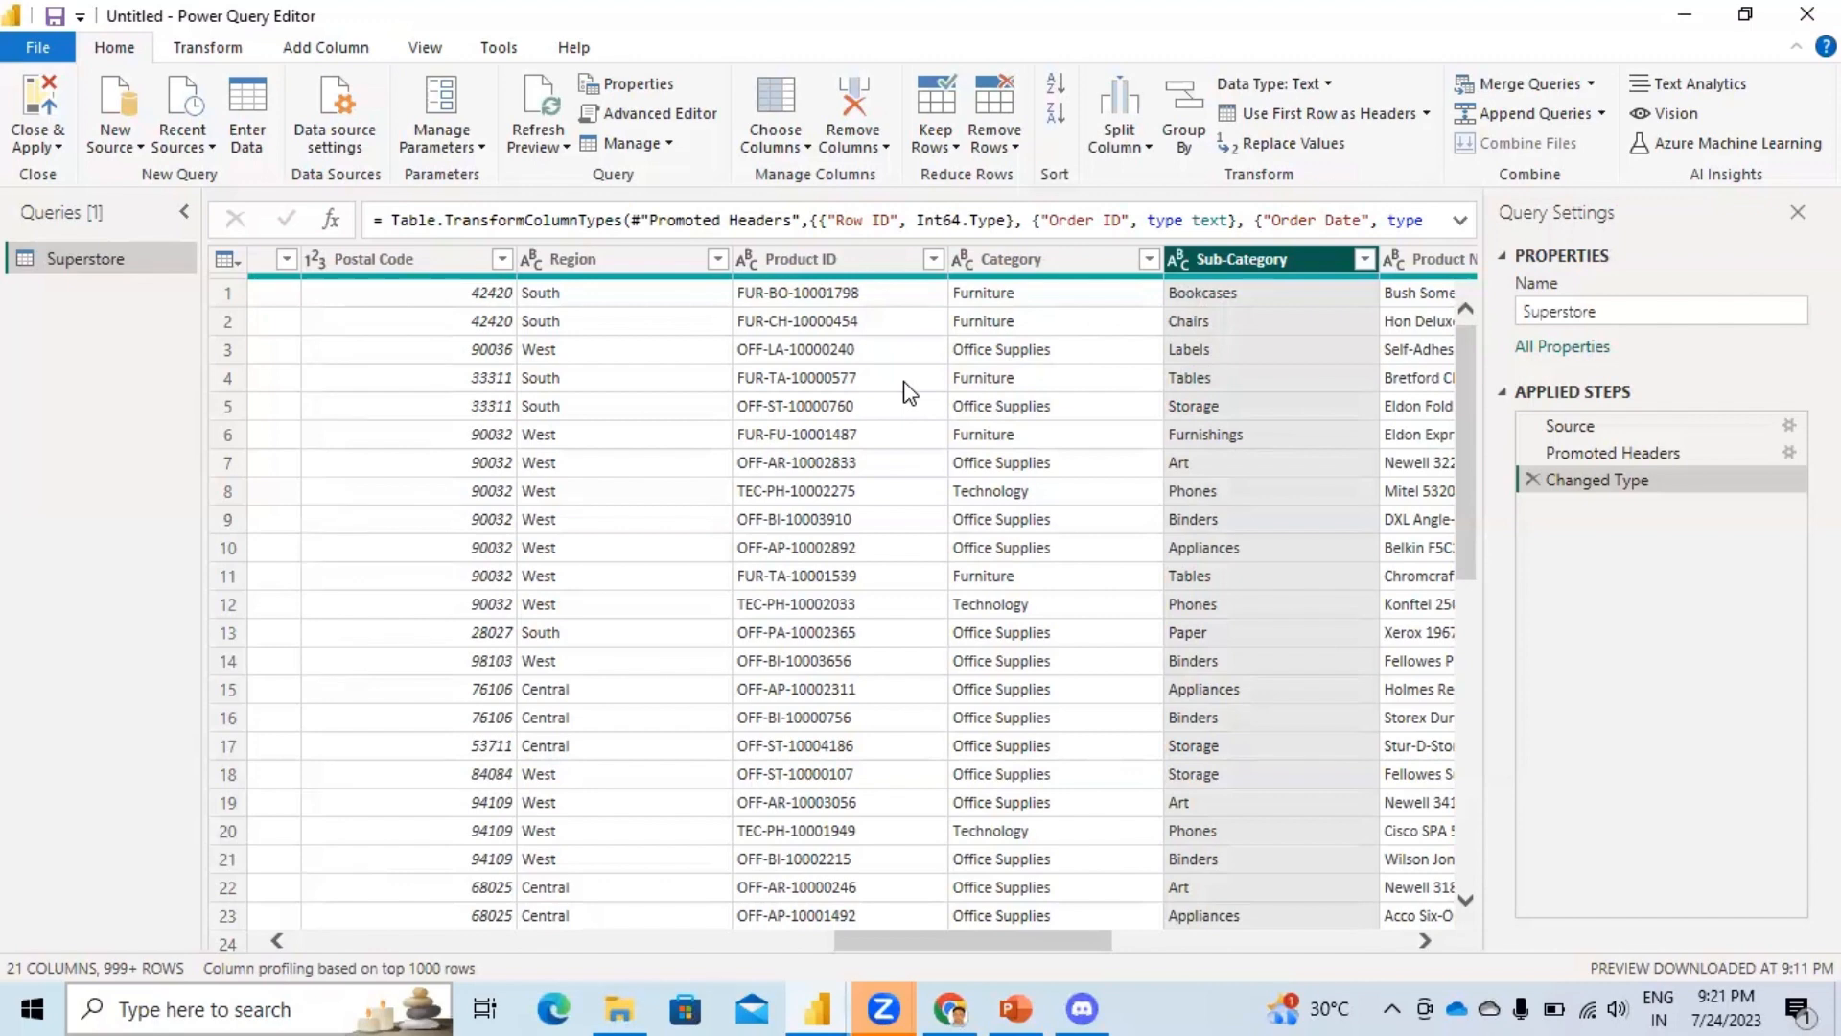
{"action": "left_click_drag", "start_coordinate": [876, 938], "coordinate": [249, 955]}
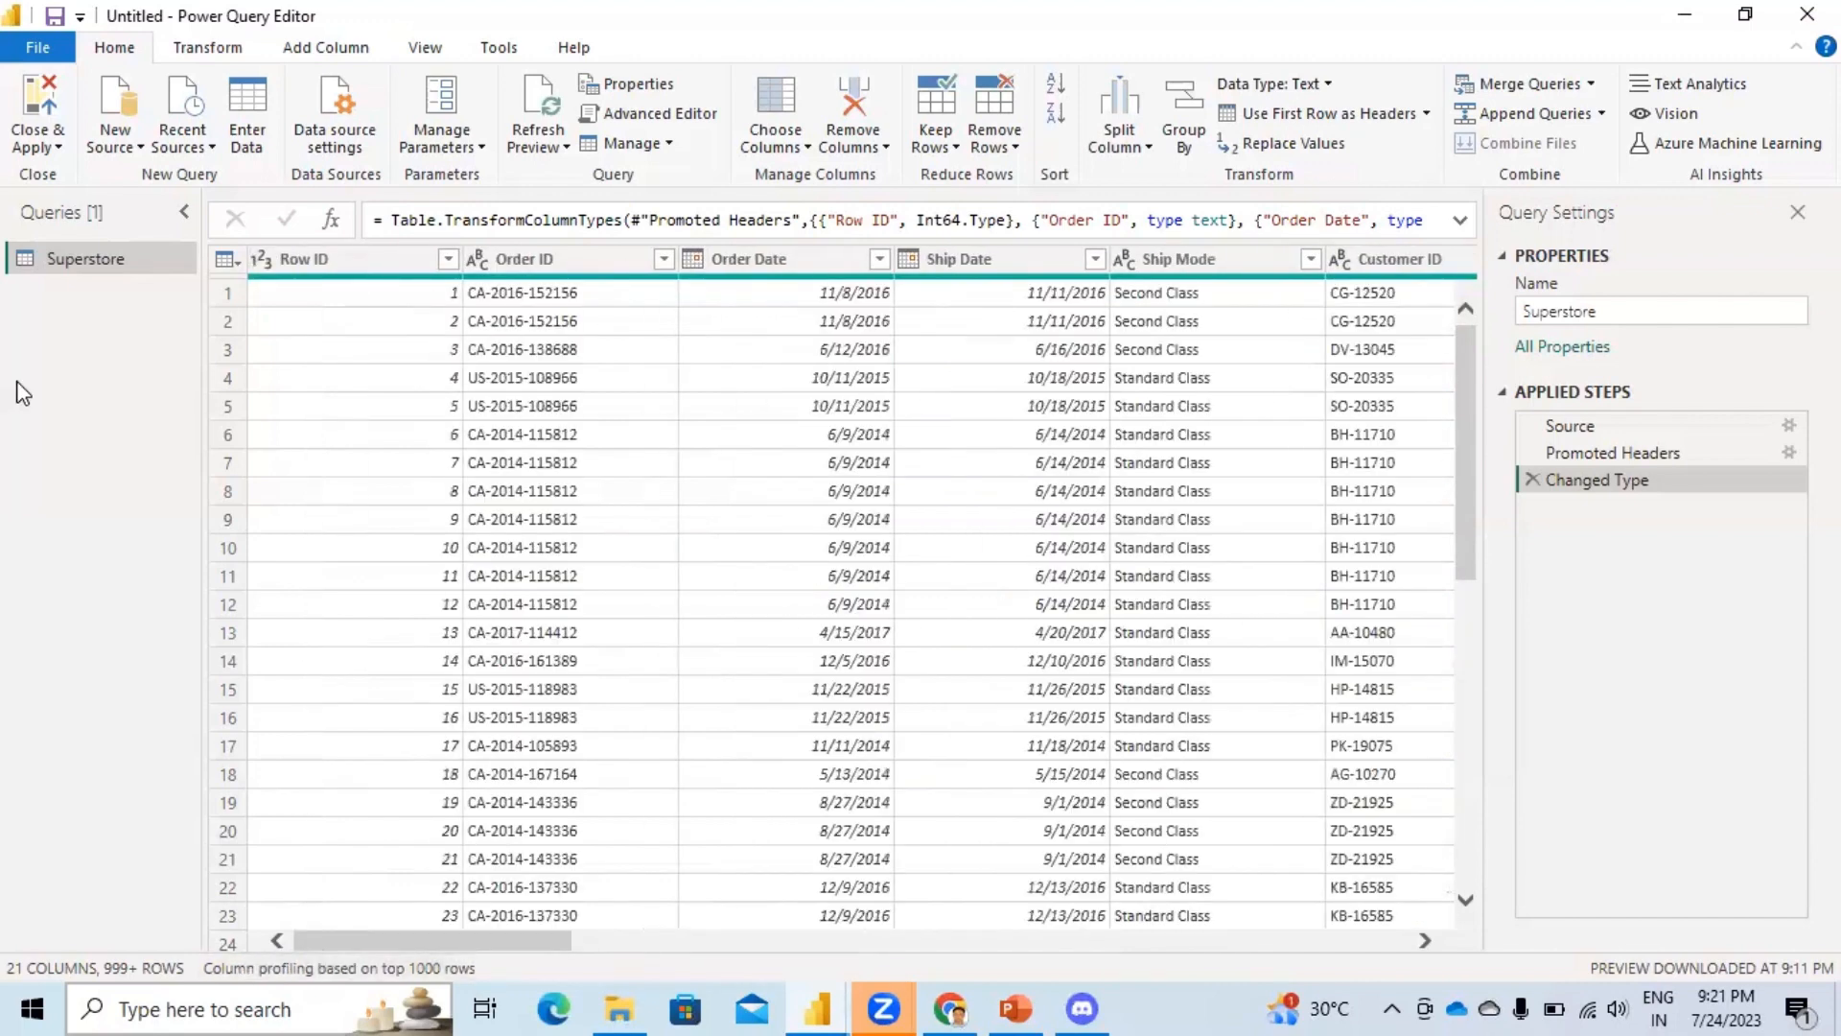
{"action": "left_click", "coordinate": [1222, 38]}
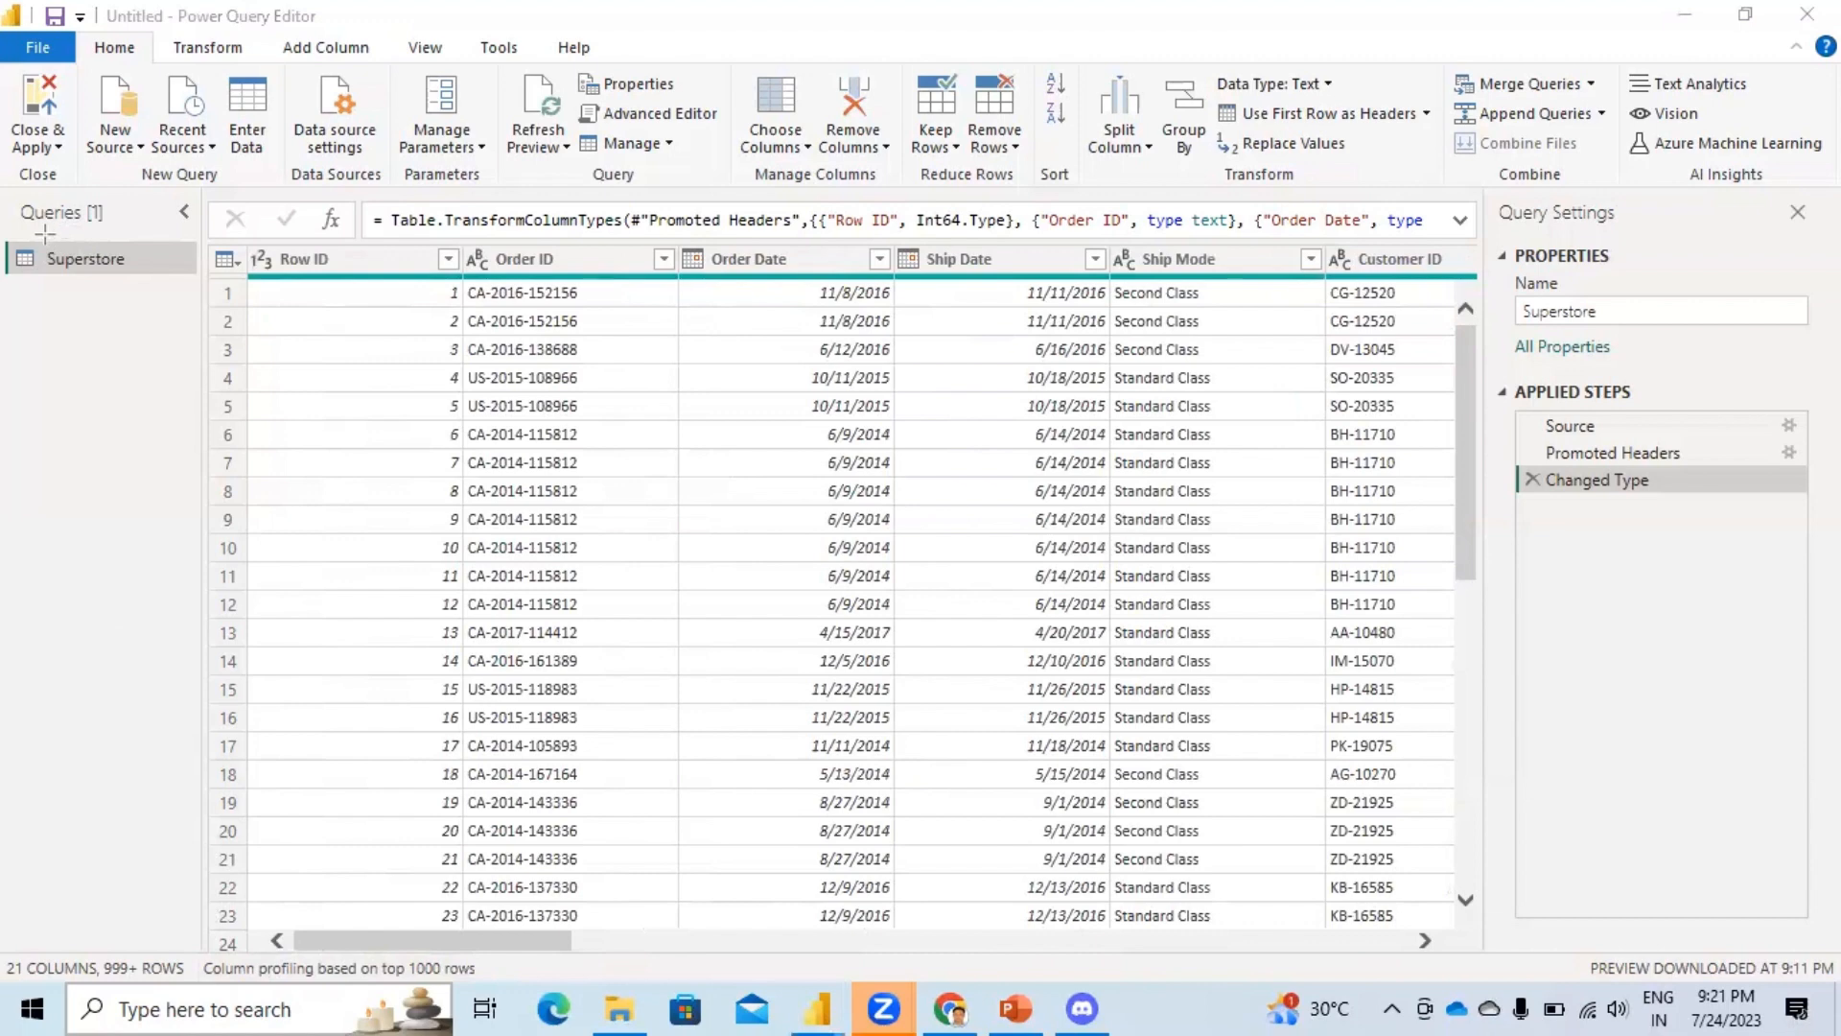
{"action": "left_click_drag", "start_coordinate": [16, 237], "coordinate": [152, 272]}
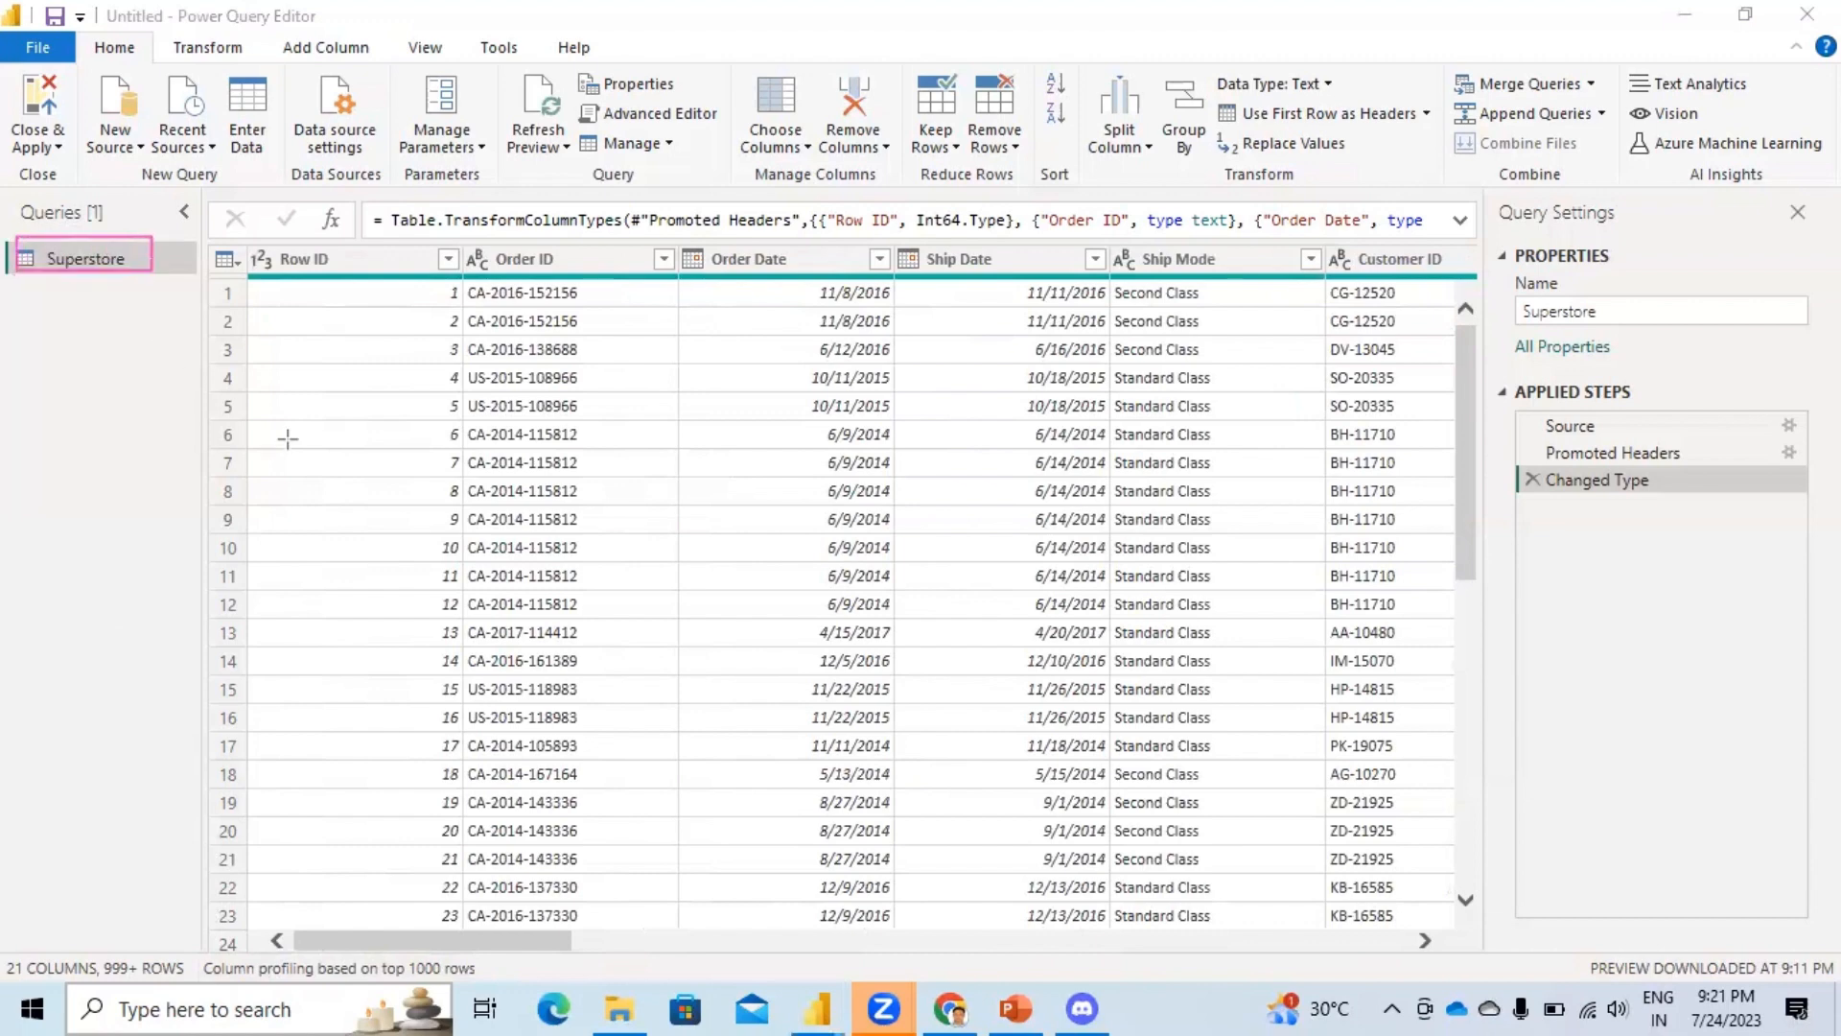
{"action": "right_click", "coordinate": [59, 259]}
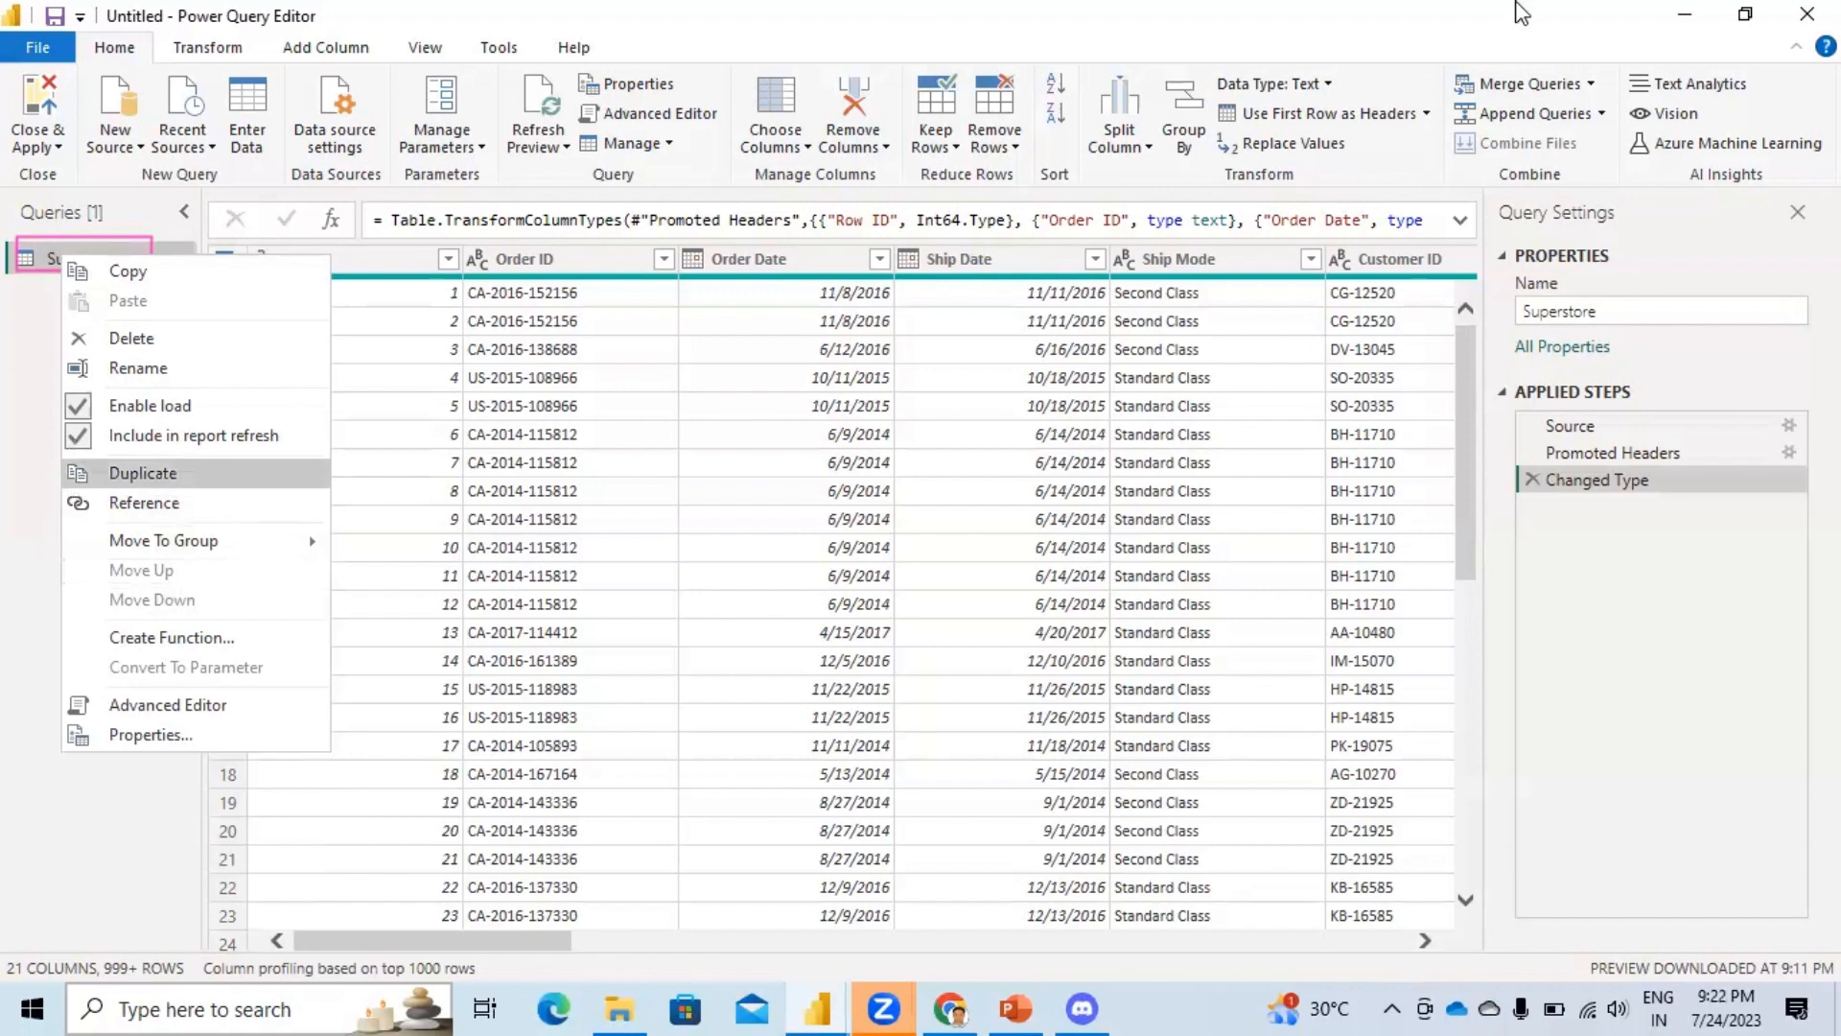
{"action": "left_click", "coordinate": [1546, 42]}
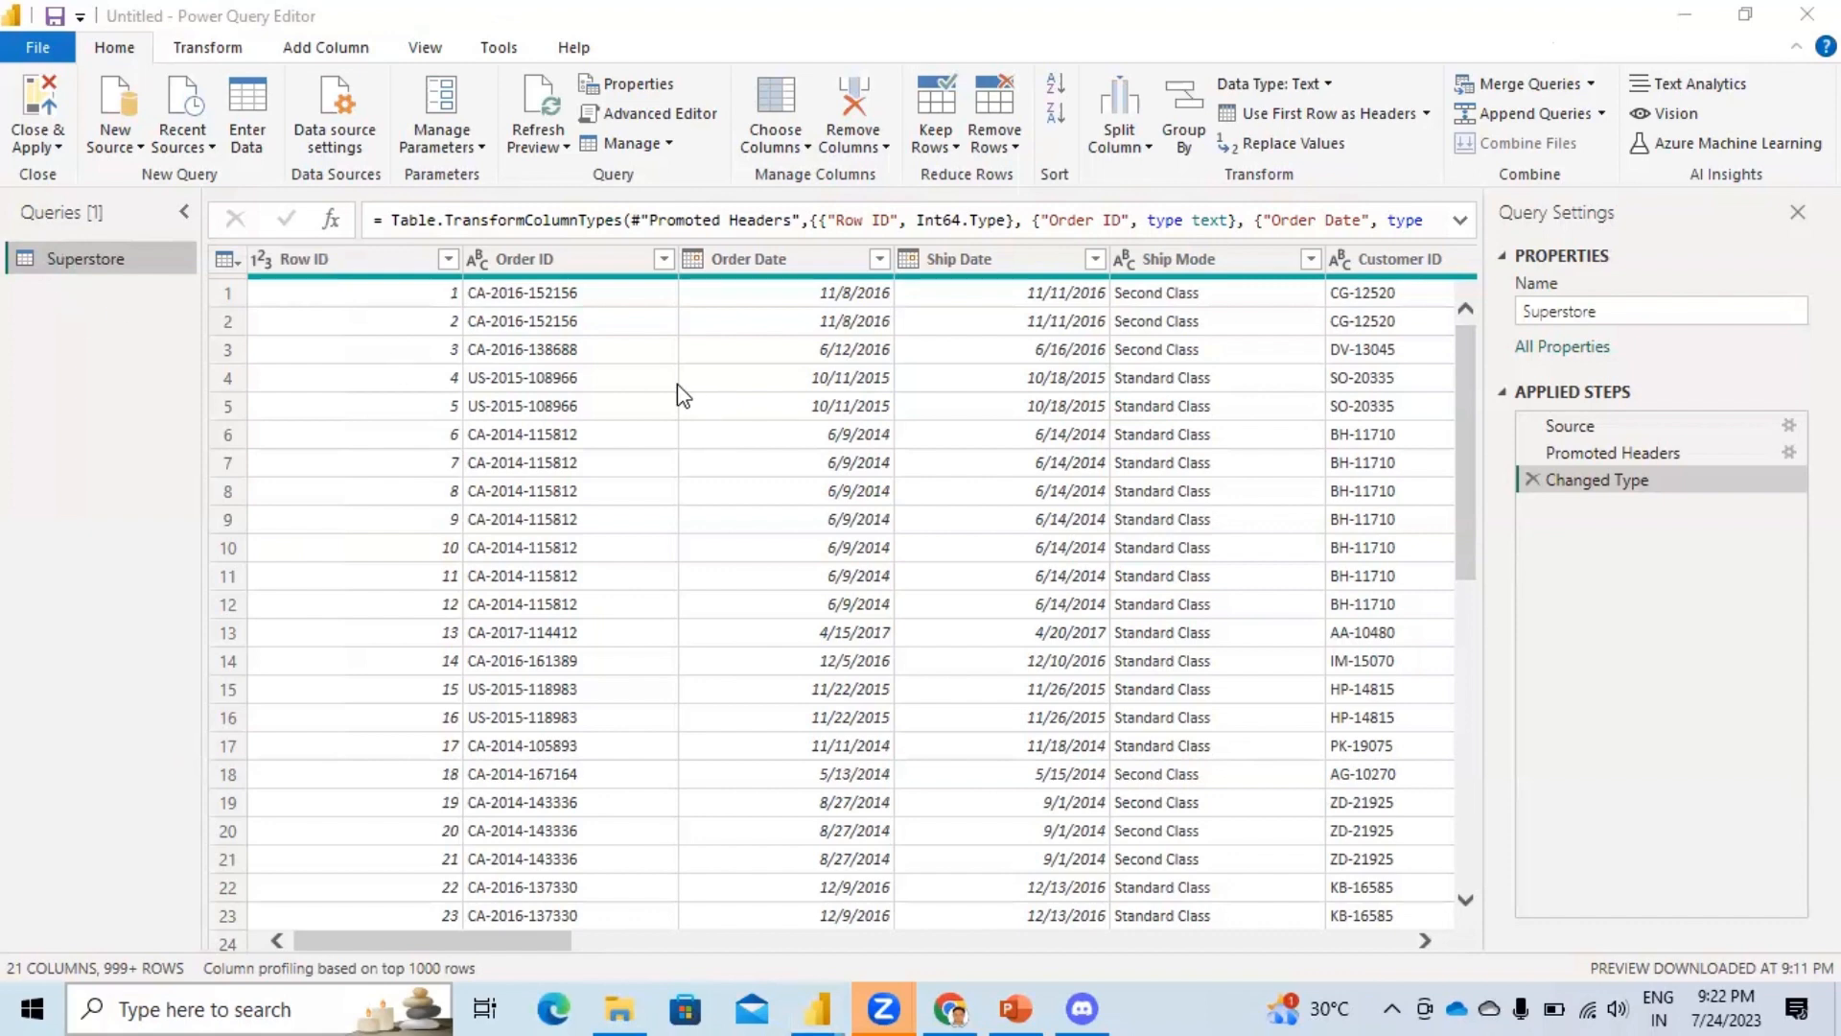
Change the Order ID column's data type to Whole Number, replacing the current conversion.
{"action": "left_click", "coordinate": [476, 261]}
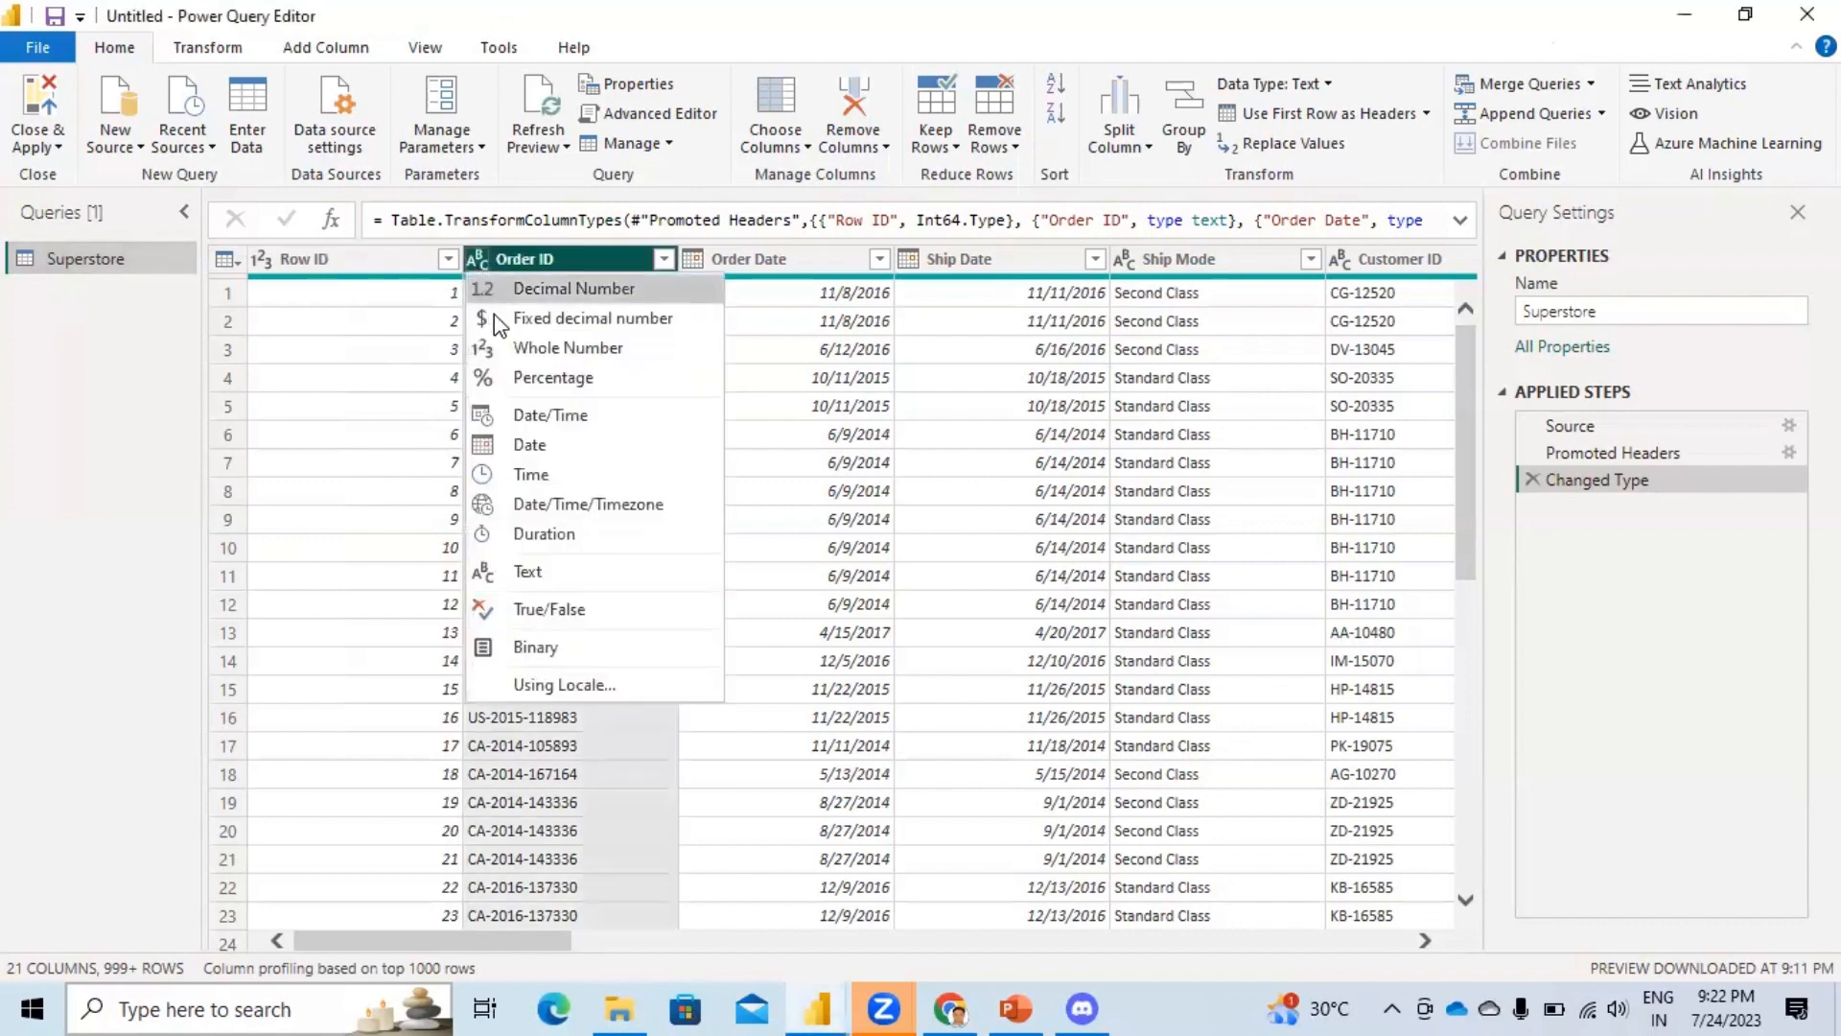
{"action": "left_click", "coordinate": [558, 355]}
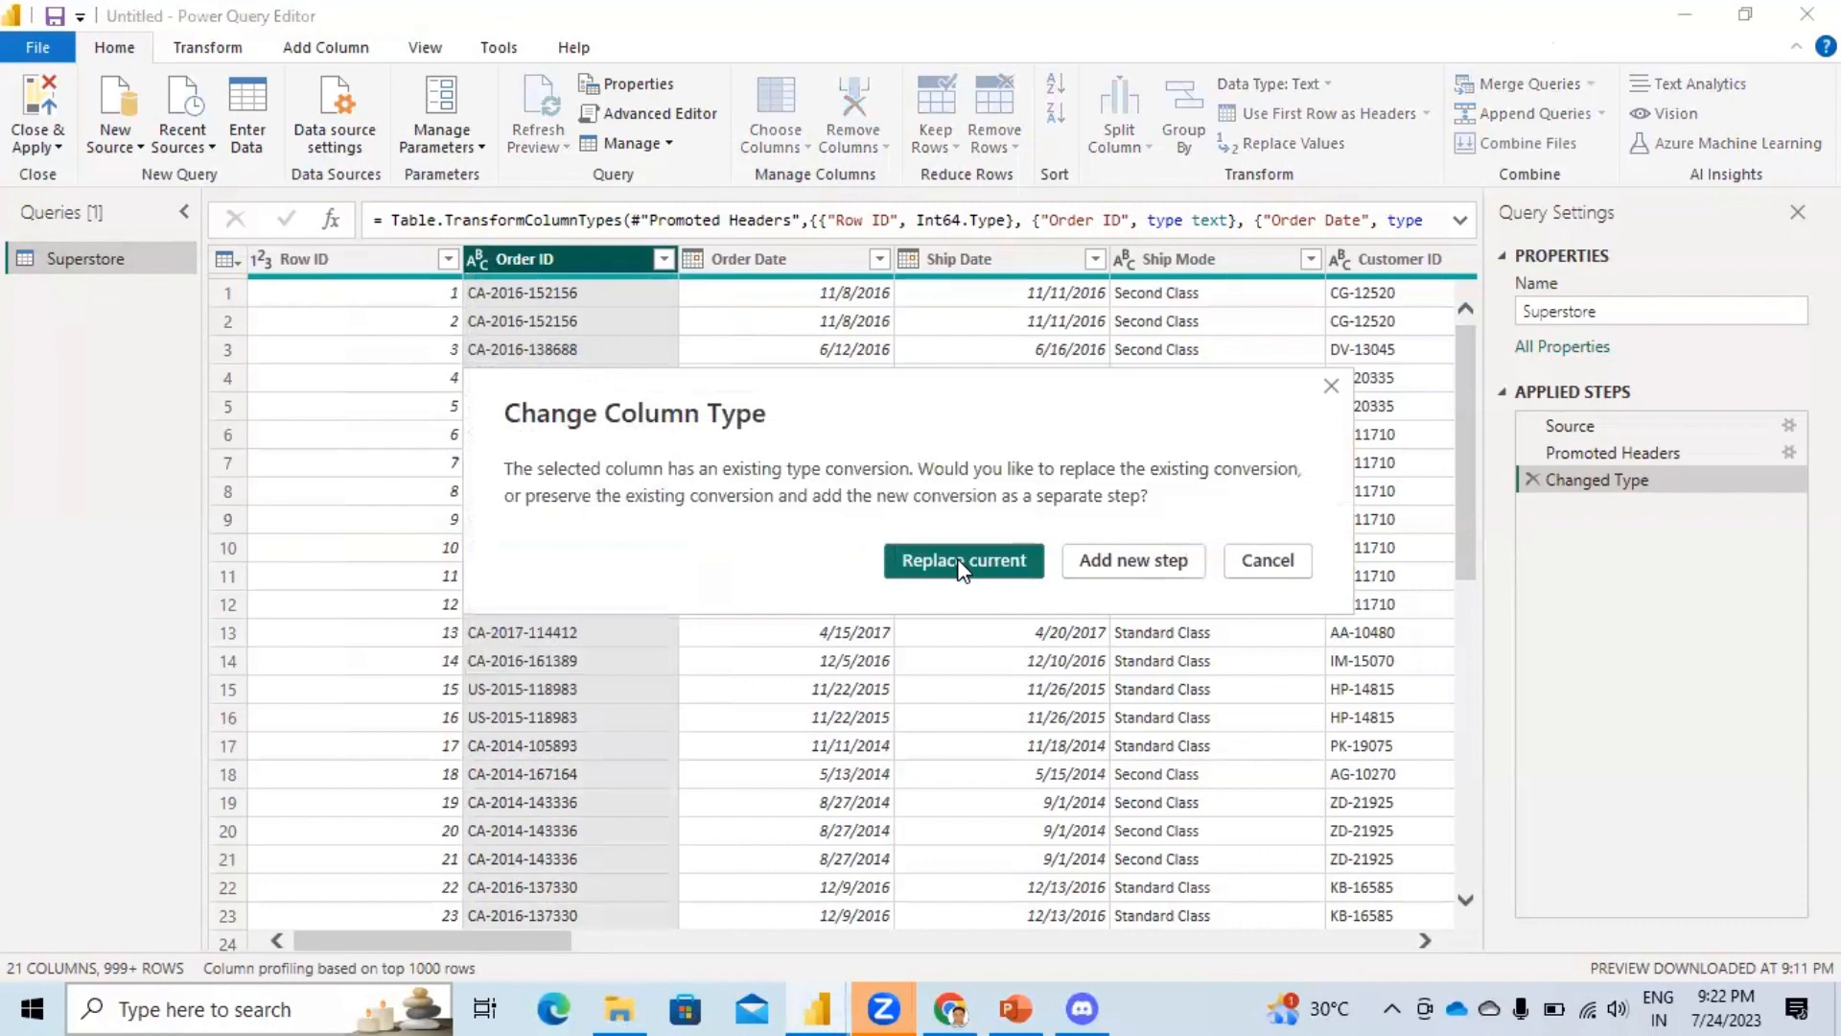
{"action": "left_click", "coordinate": [962, 563]}
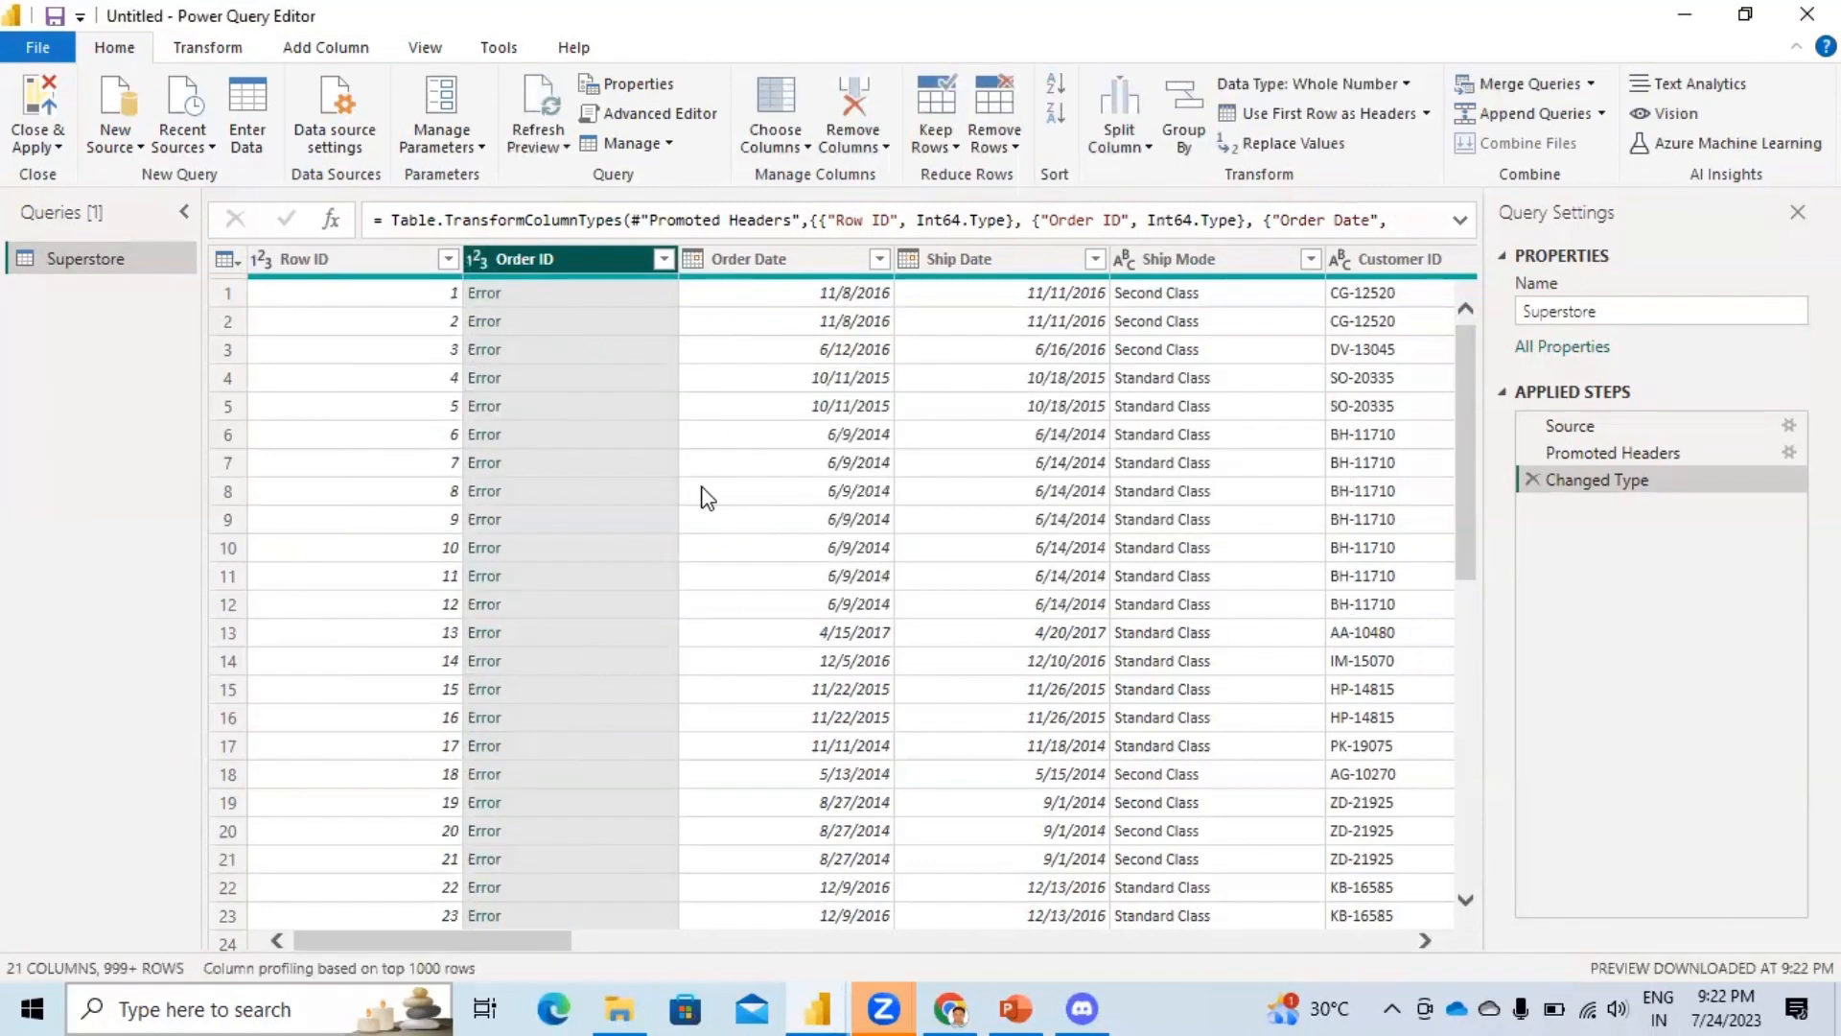
Set the Order ID column's data type back to Text, replacing the current conversion.
{"action": "left_click", "coordinate": [483, 261]}
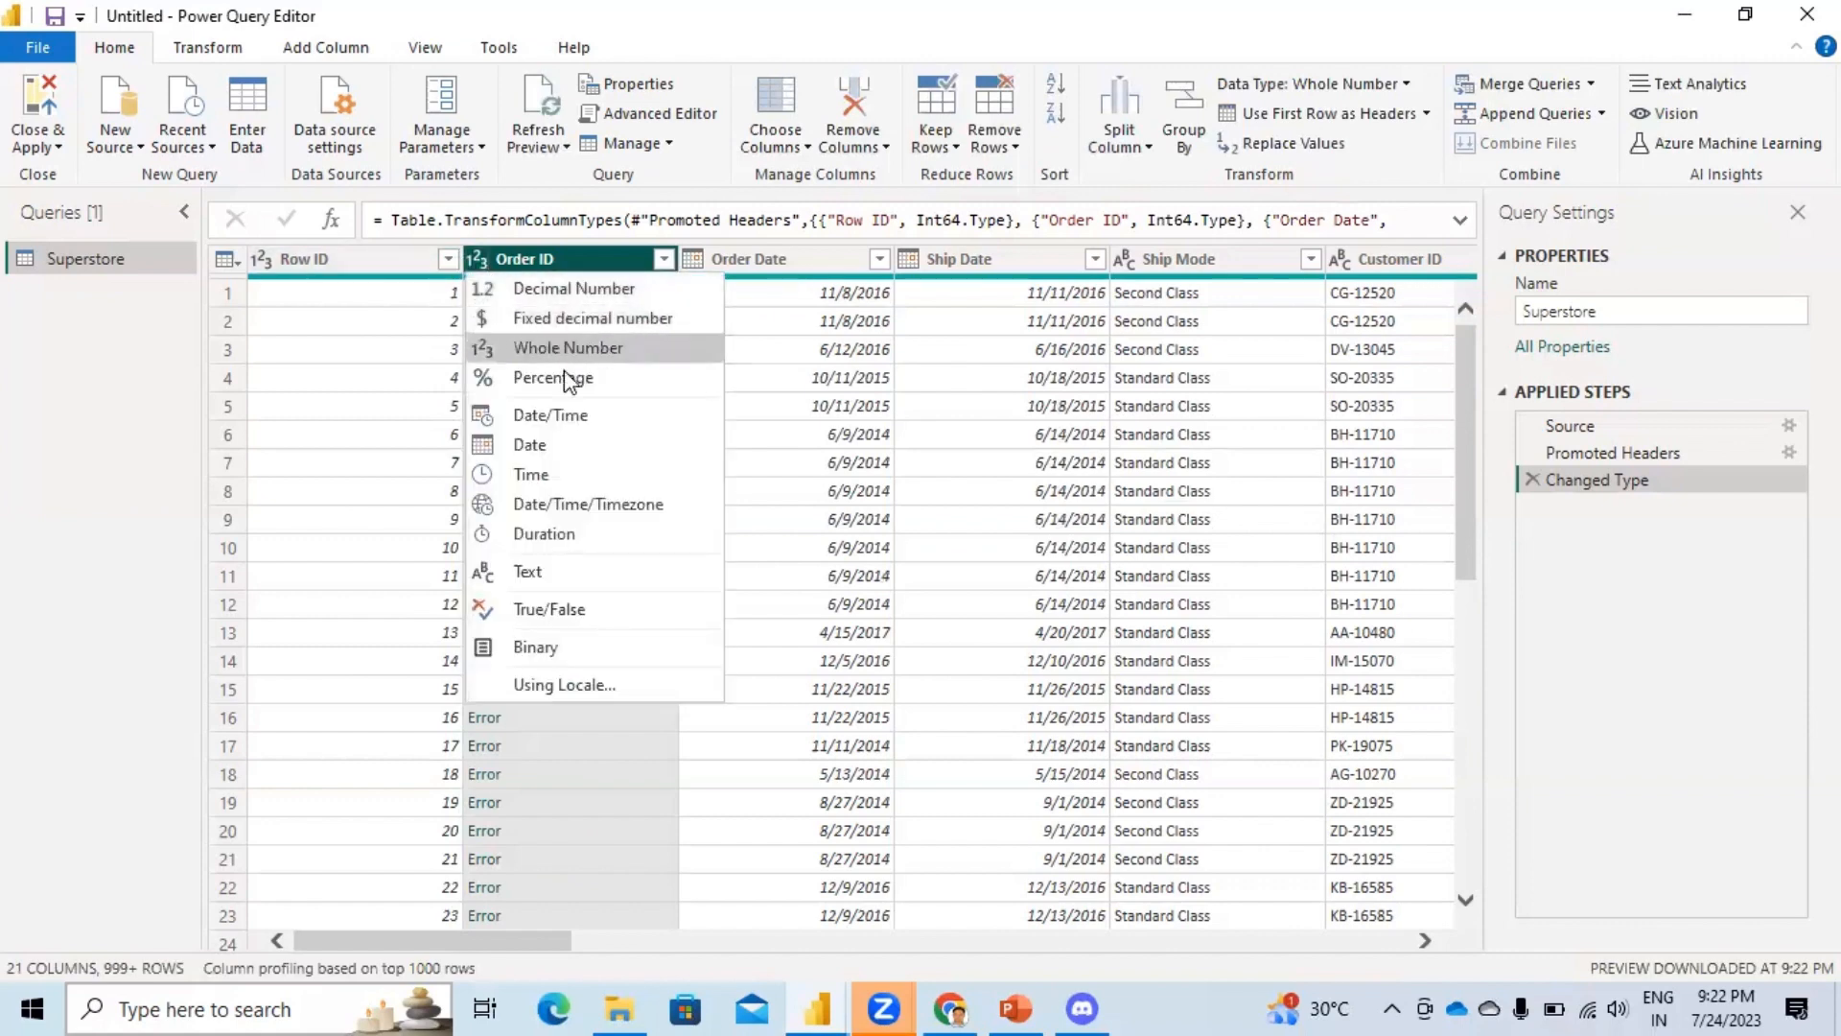
{"action": "left_click", "coordinate": [614, 572]}
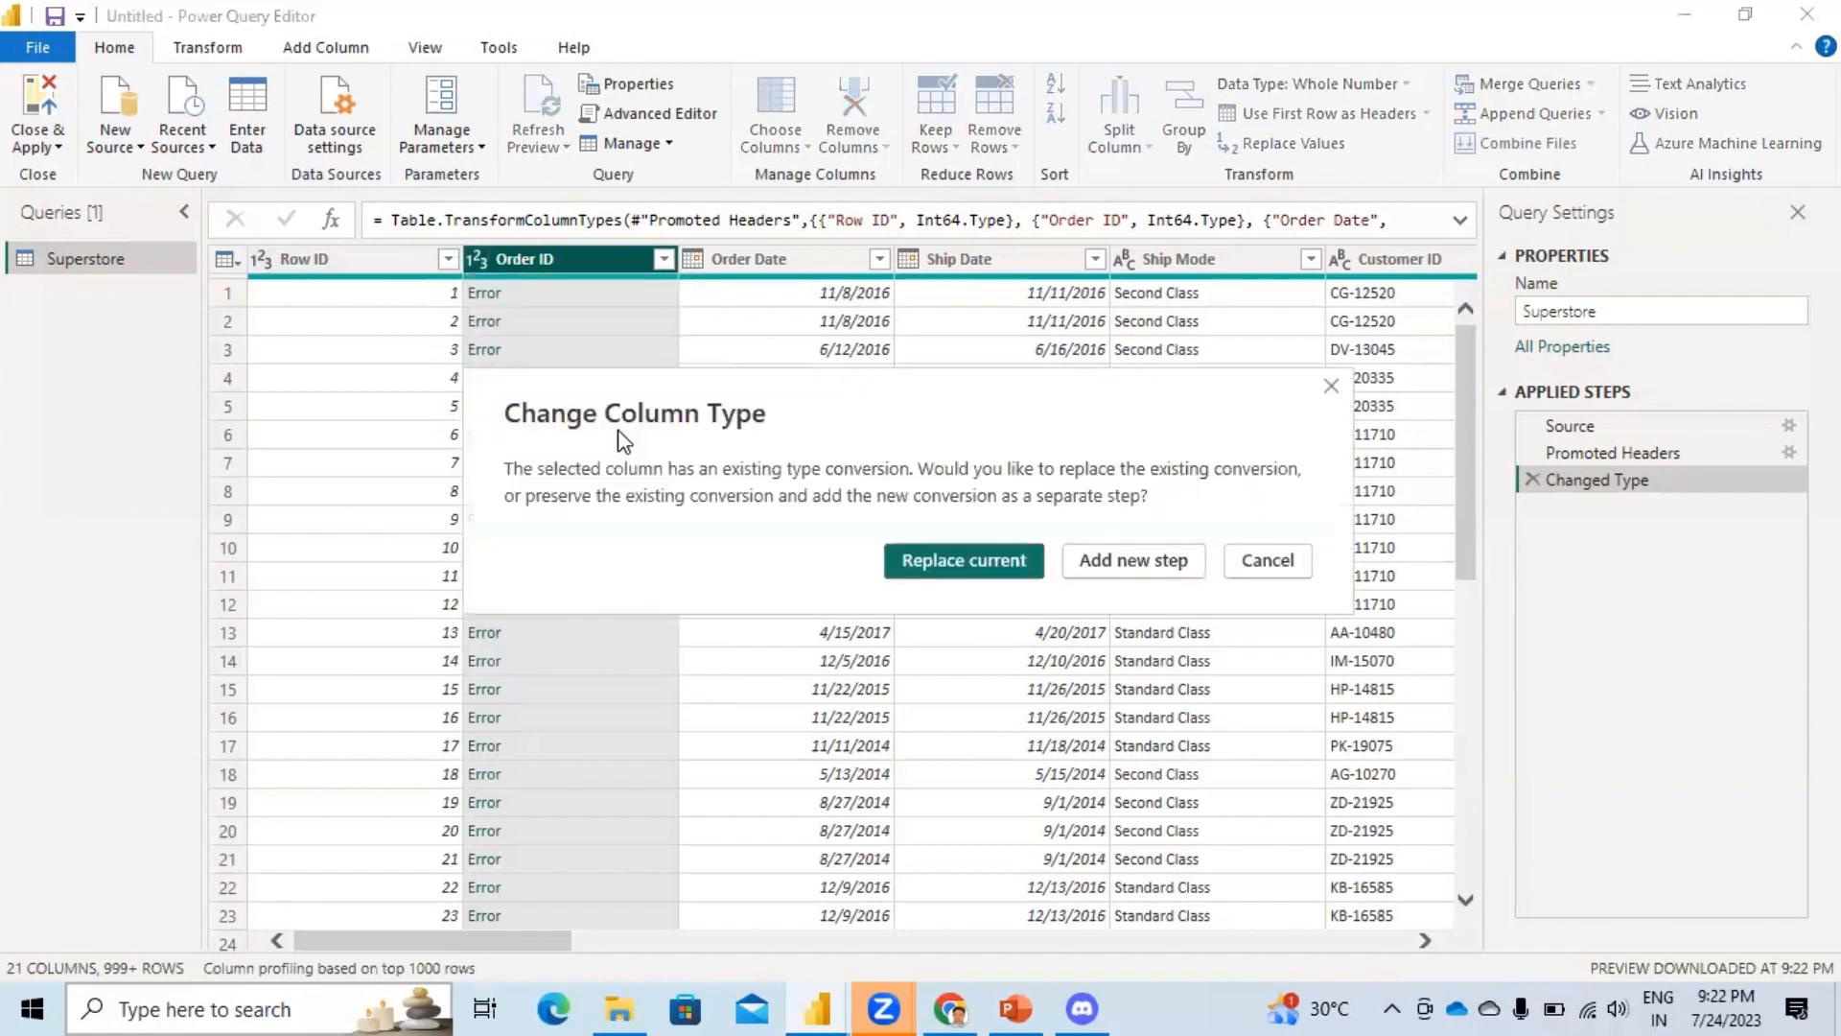
{"action": "left_click", "coordinate": [964, 561]}
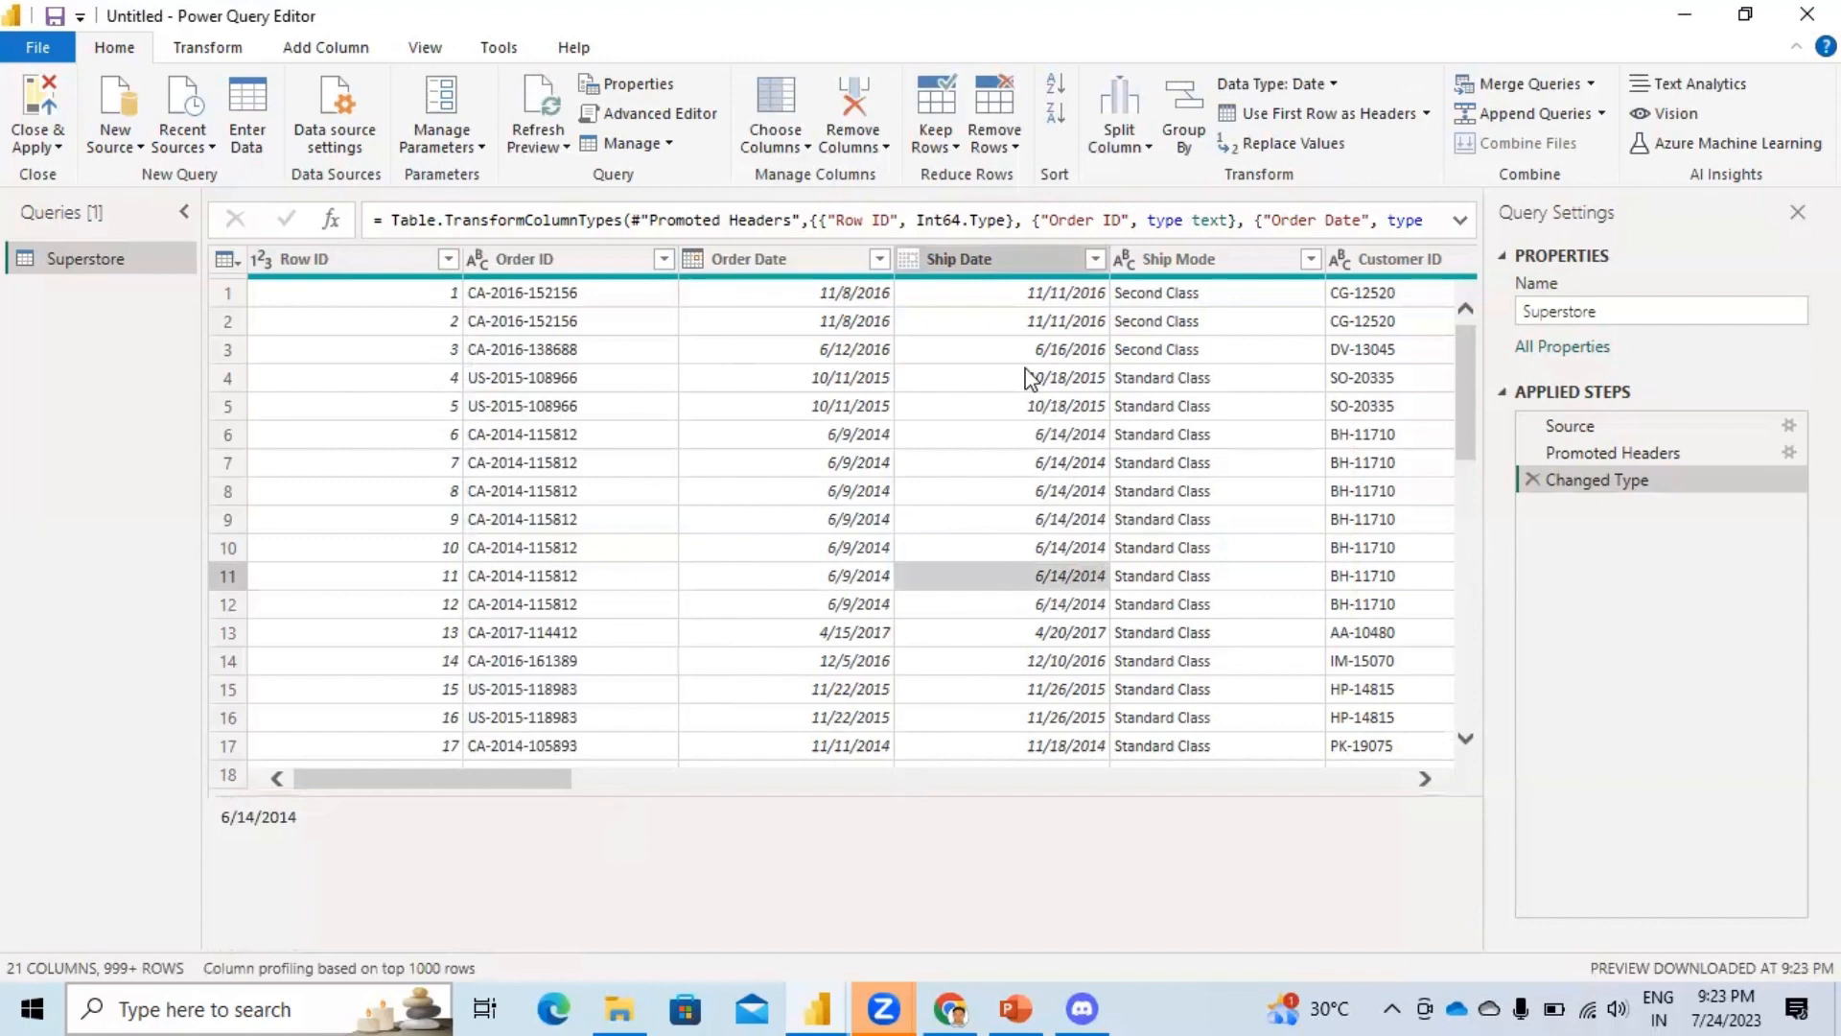
Change the Ship Mode column's data type to Whole Number, replacing the current conversion.
{"action": "left_click", "coordinate": [1131, 261]}
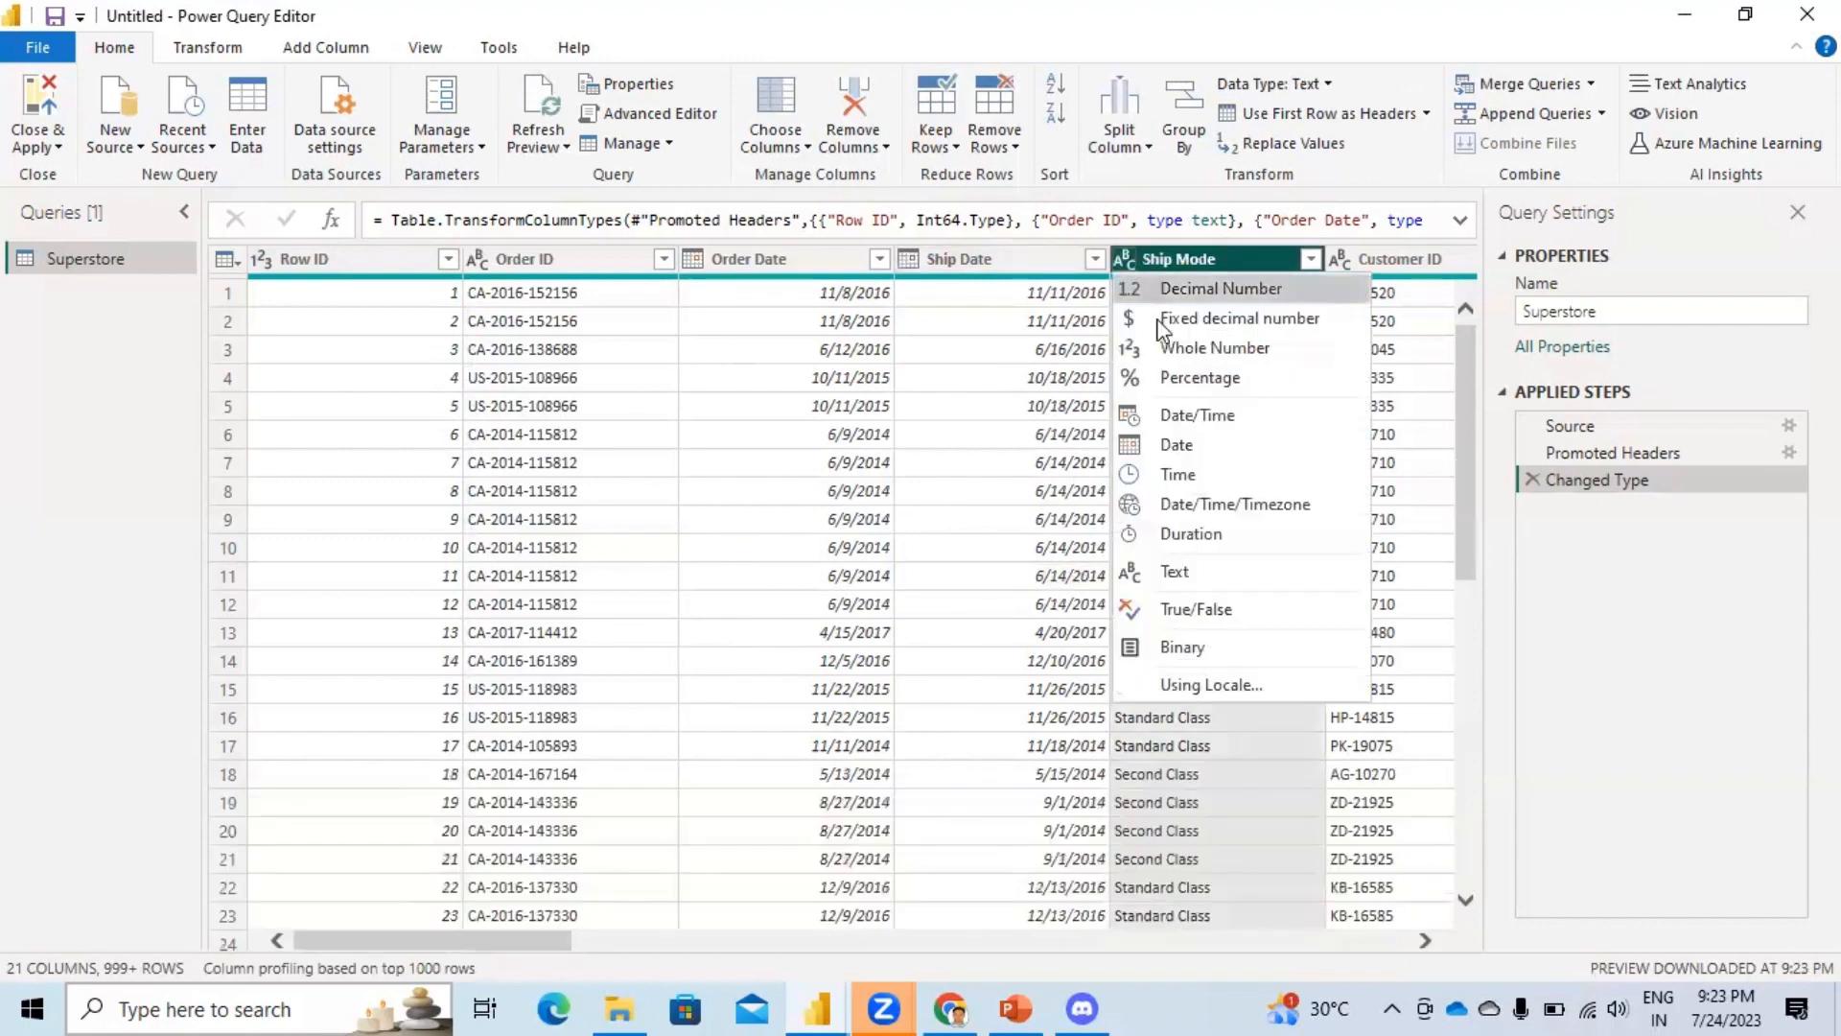
{"action": "left_click", "coordinate": [1205, 345]}
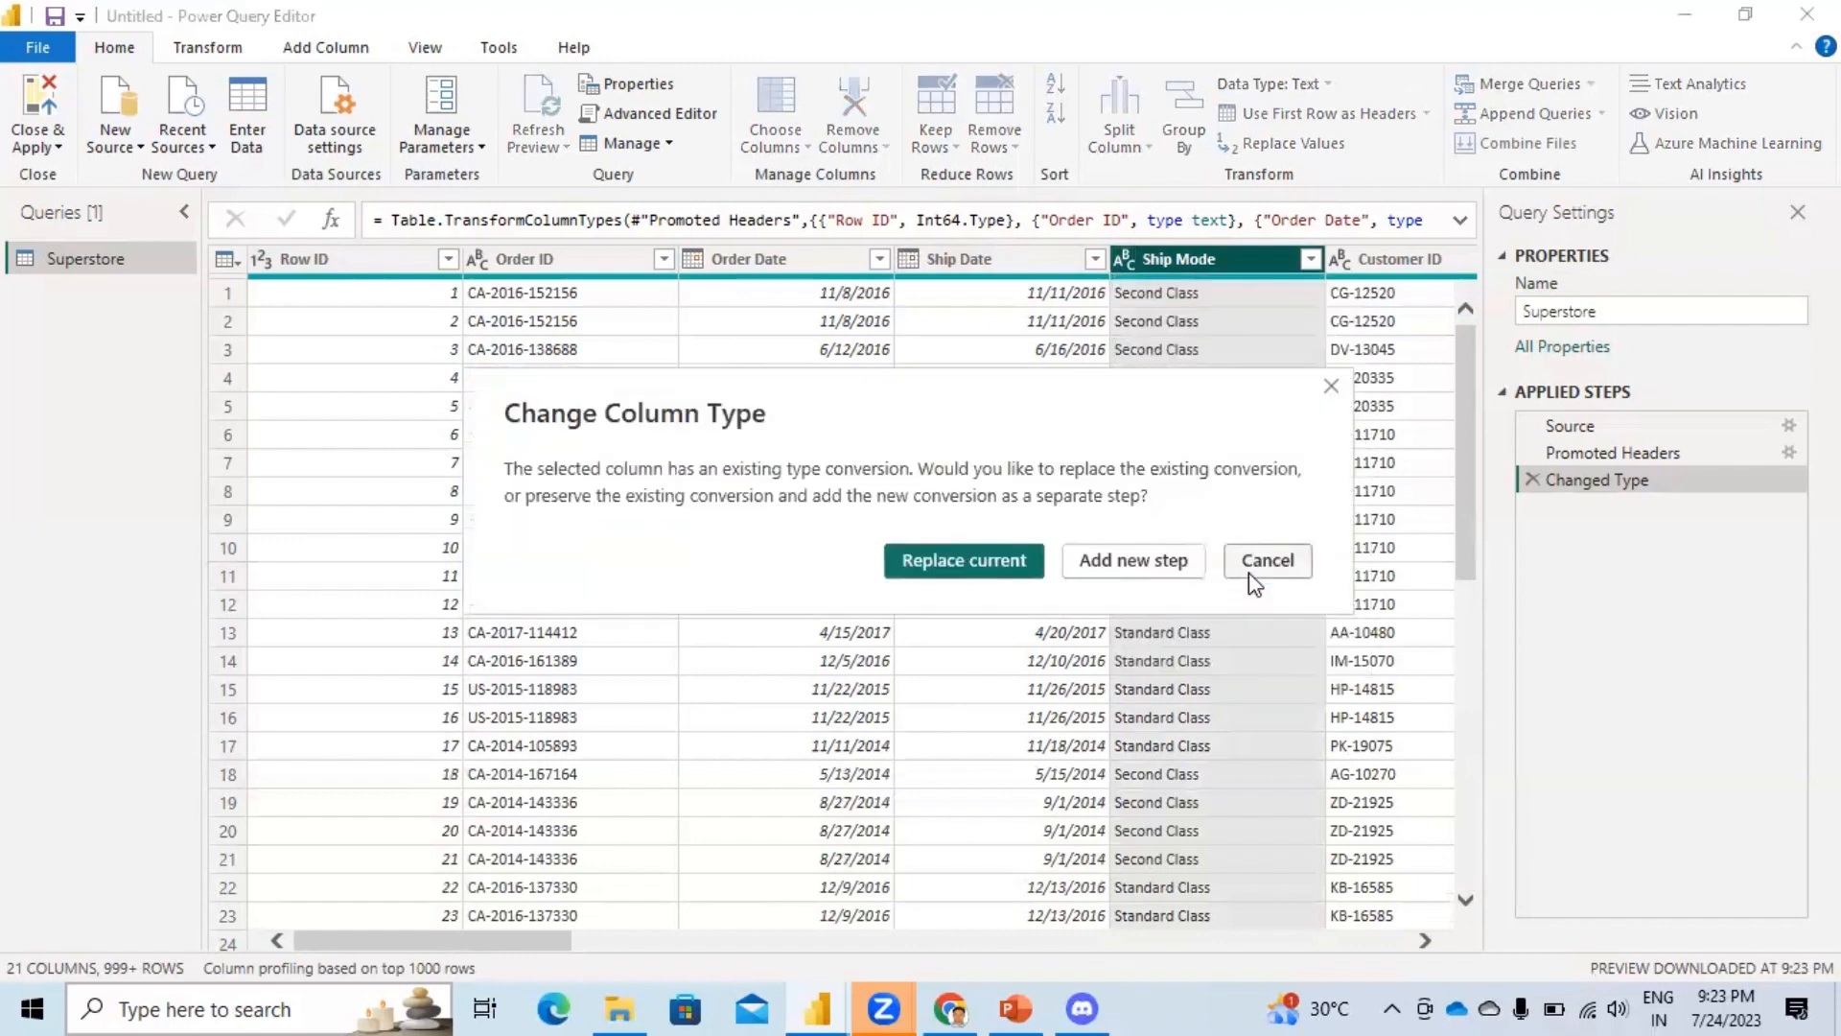
{"action": "left_click", "coordinate": [969, 570]}
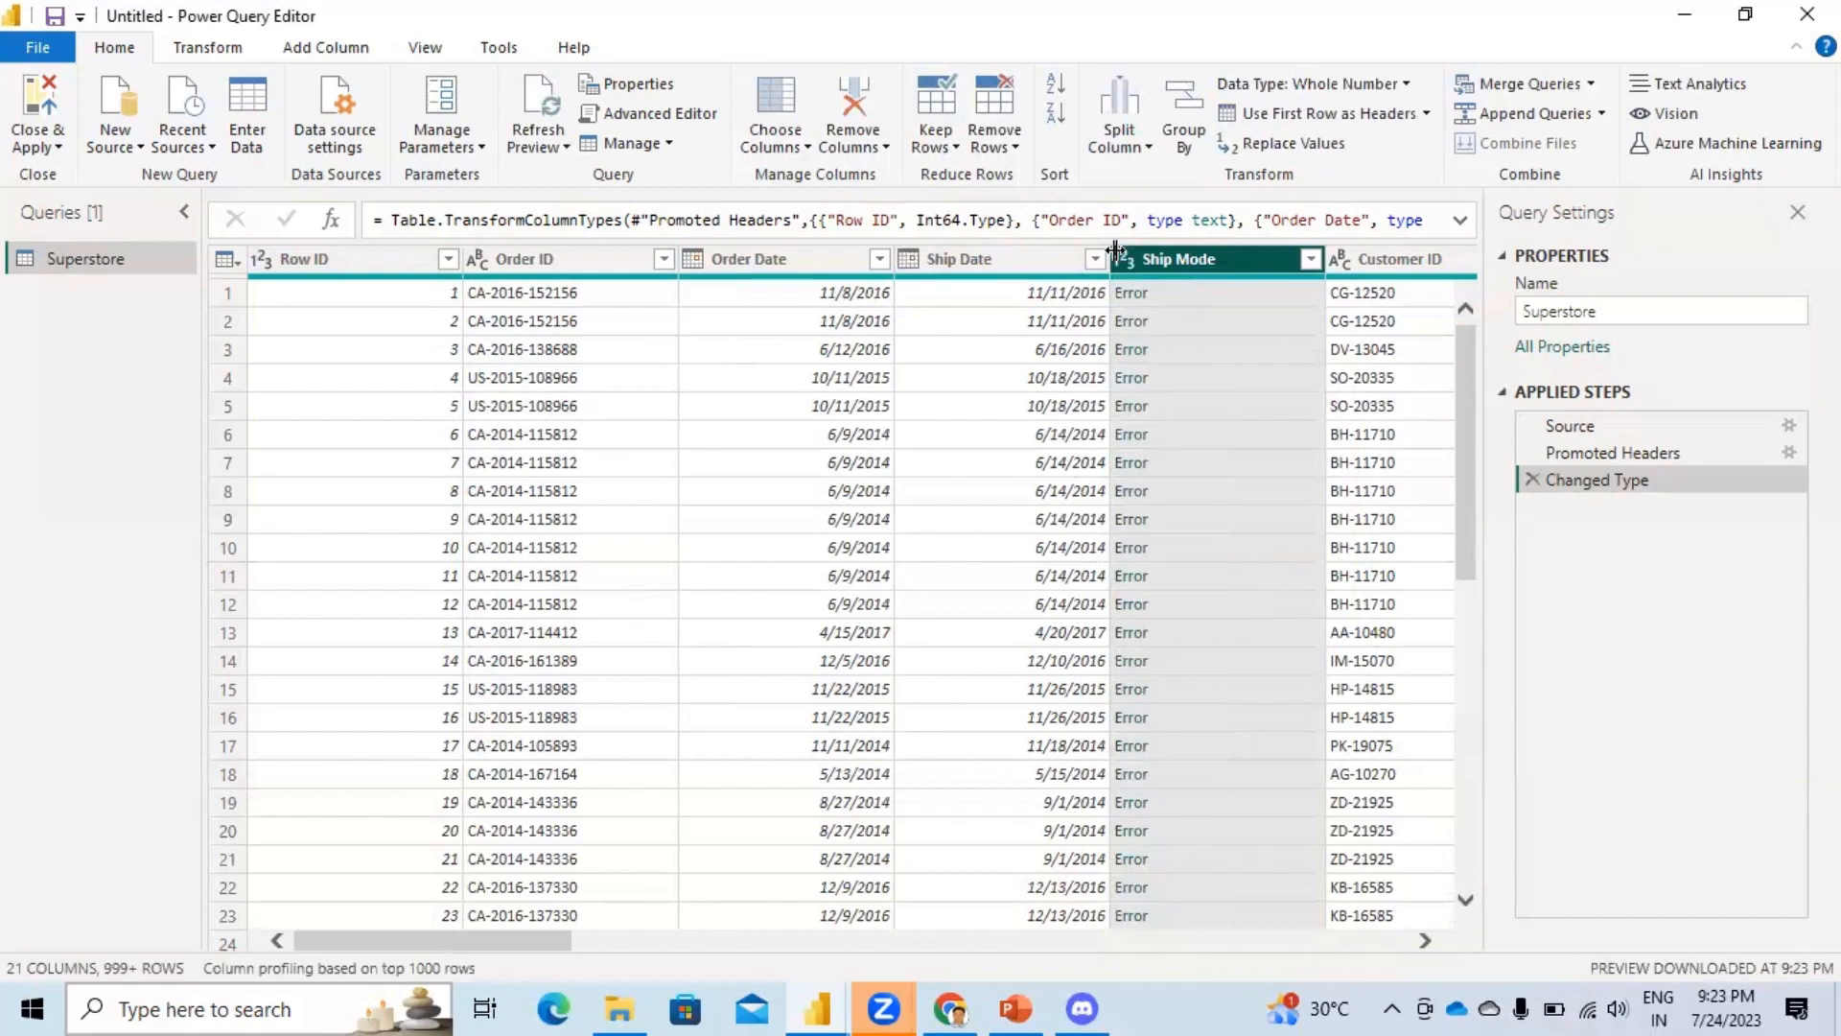
Change the Ship Mode column's data type to Decimal Number, replacing the current conversion.
{"action": "left_click", "coordinate": [1125, 261]}
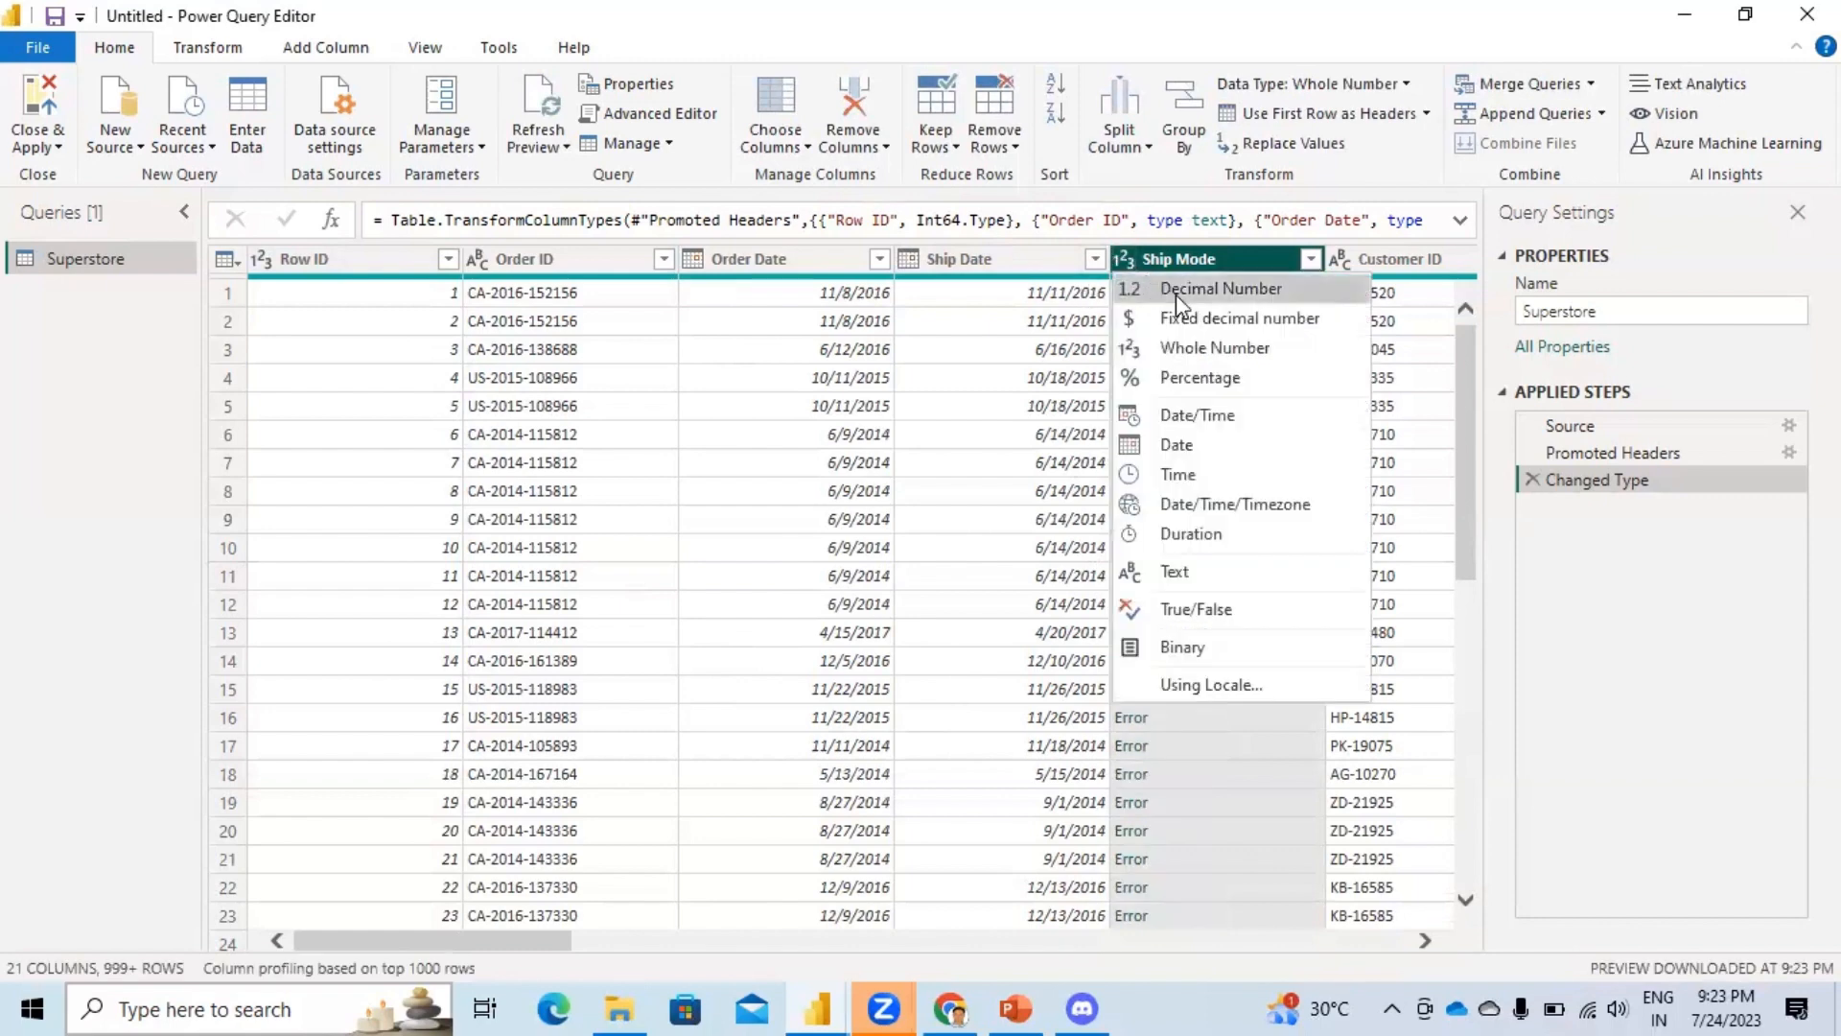
{"action": "left_click", "coordinate": [1223, 288]}
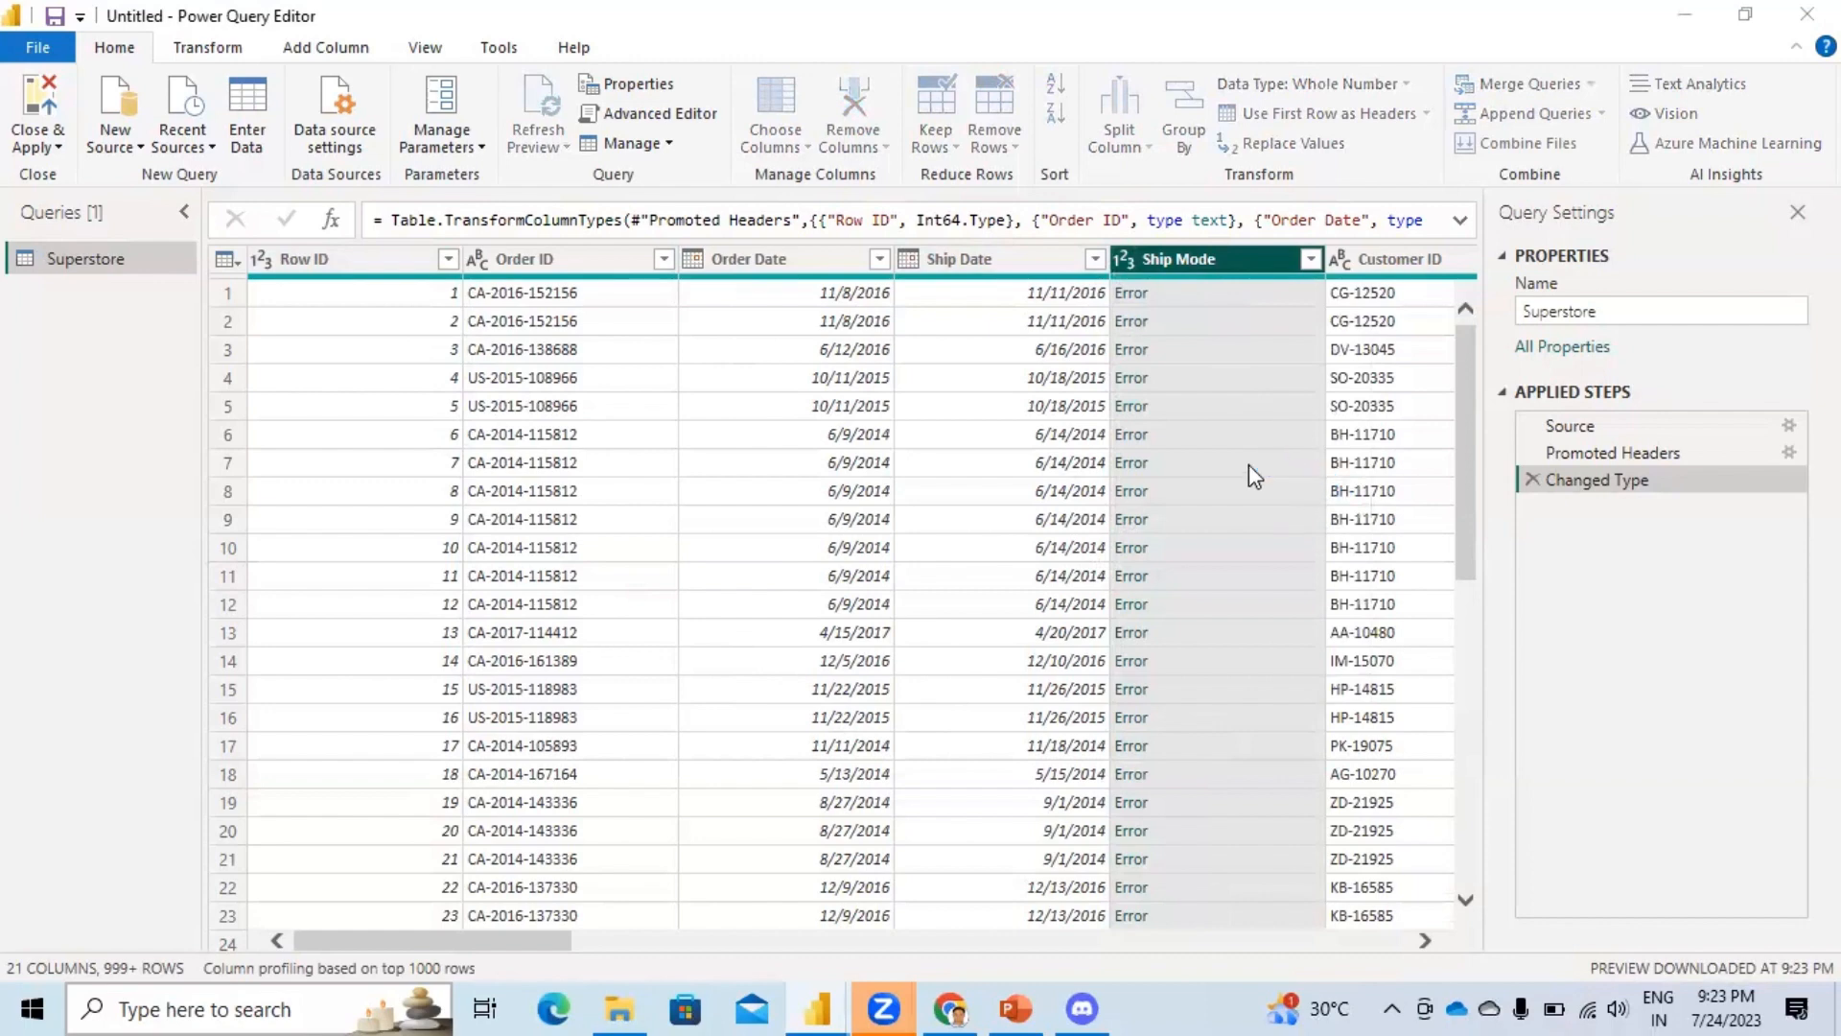
{"action": "left_click", "coordinate": [1005, 553]}
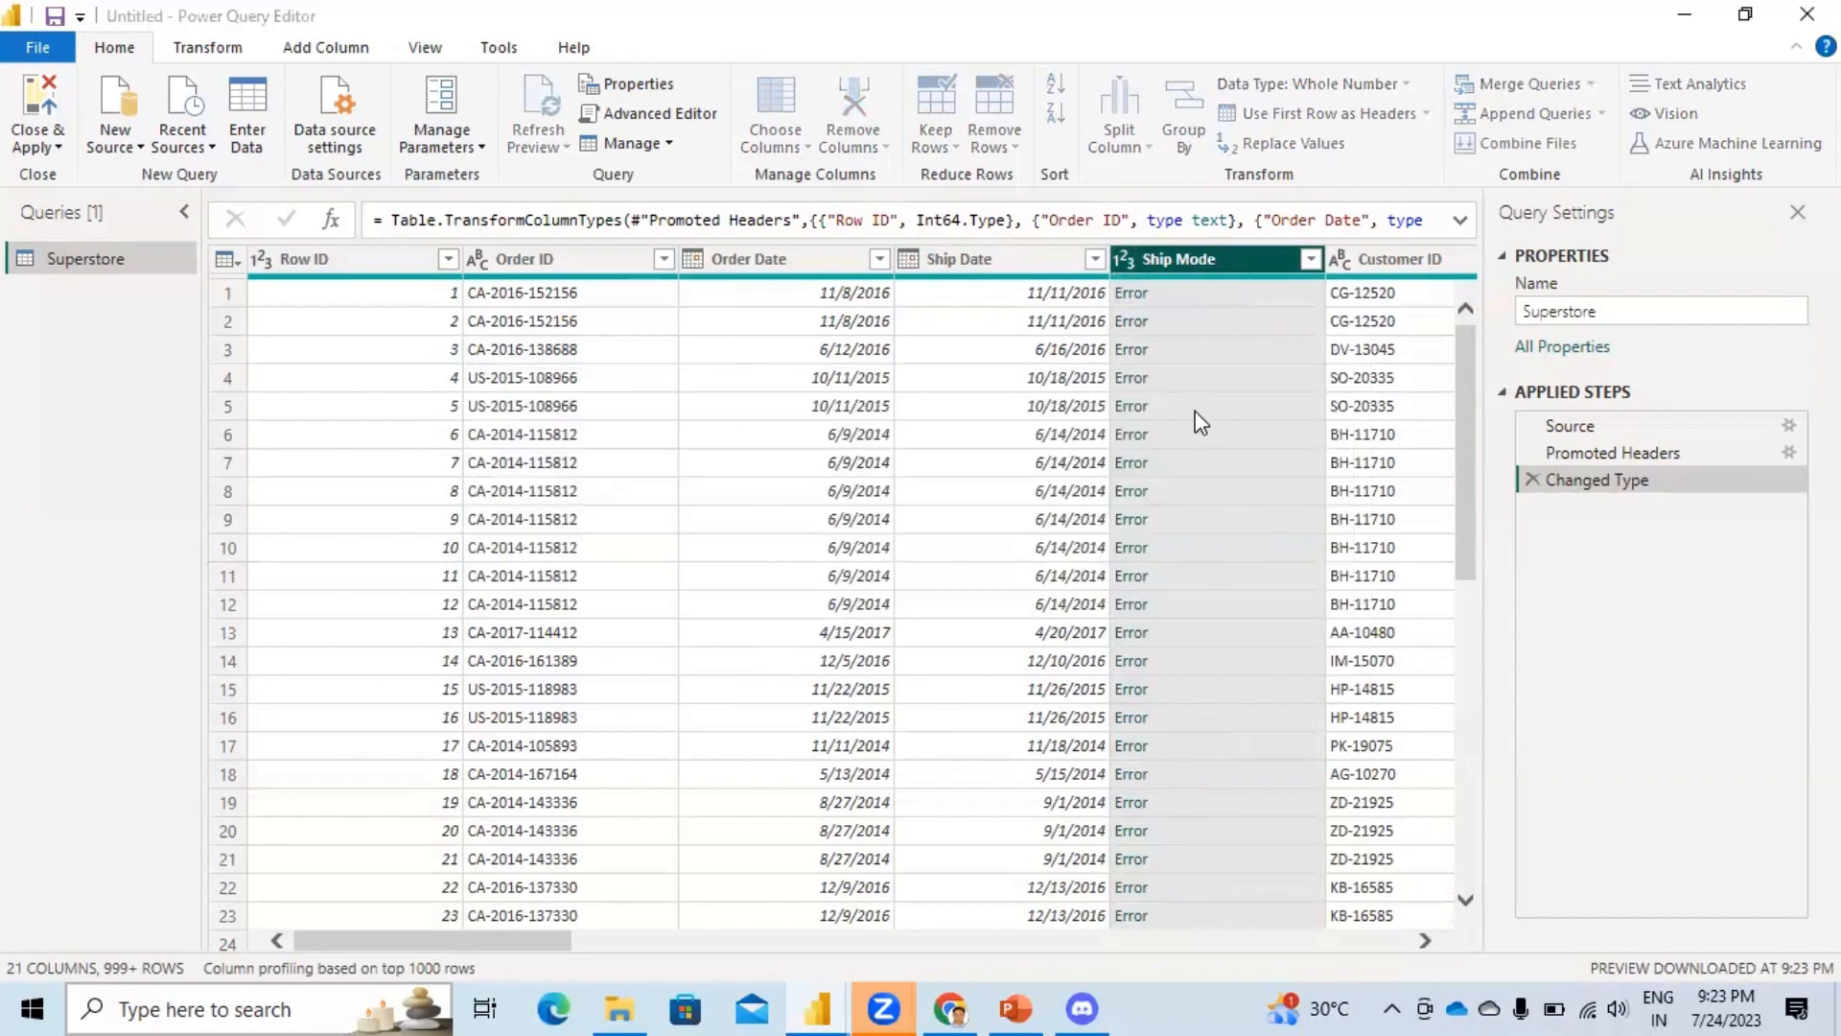
Set the Ship Mode column's data type back to Text, replacing the current conversion.
{"action": "left_click", "coordinate": [1125, 259]}
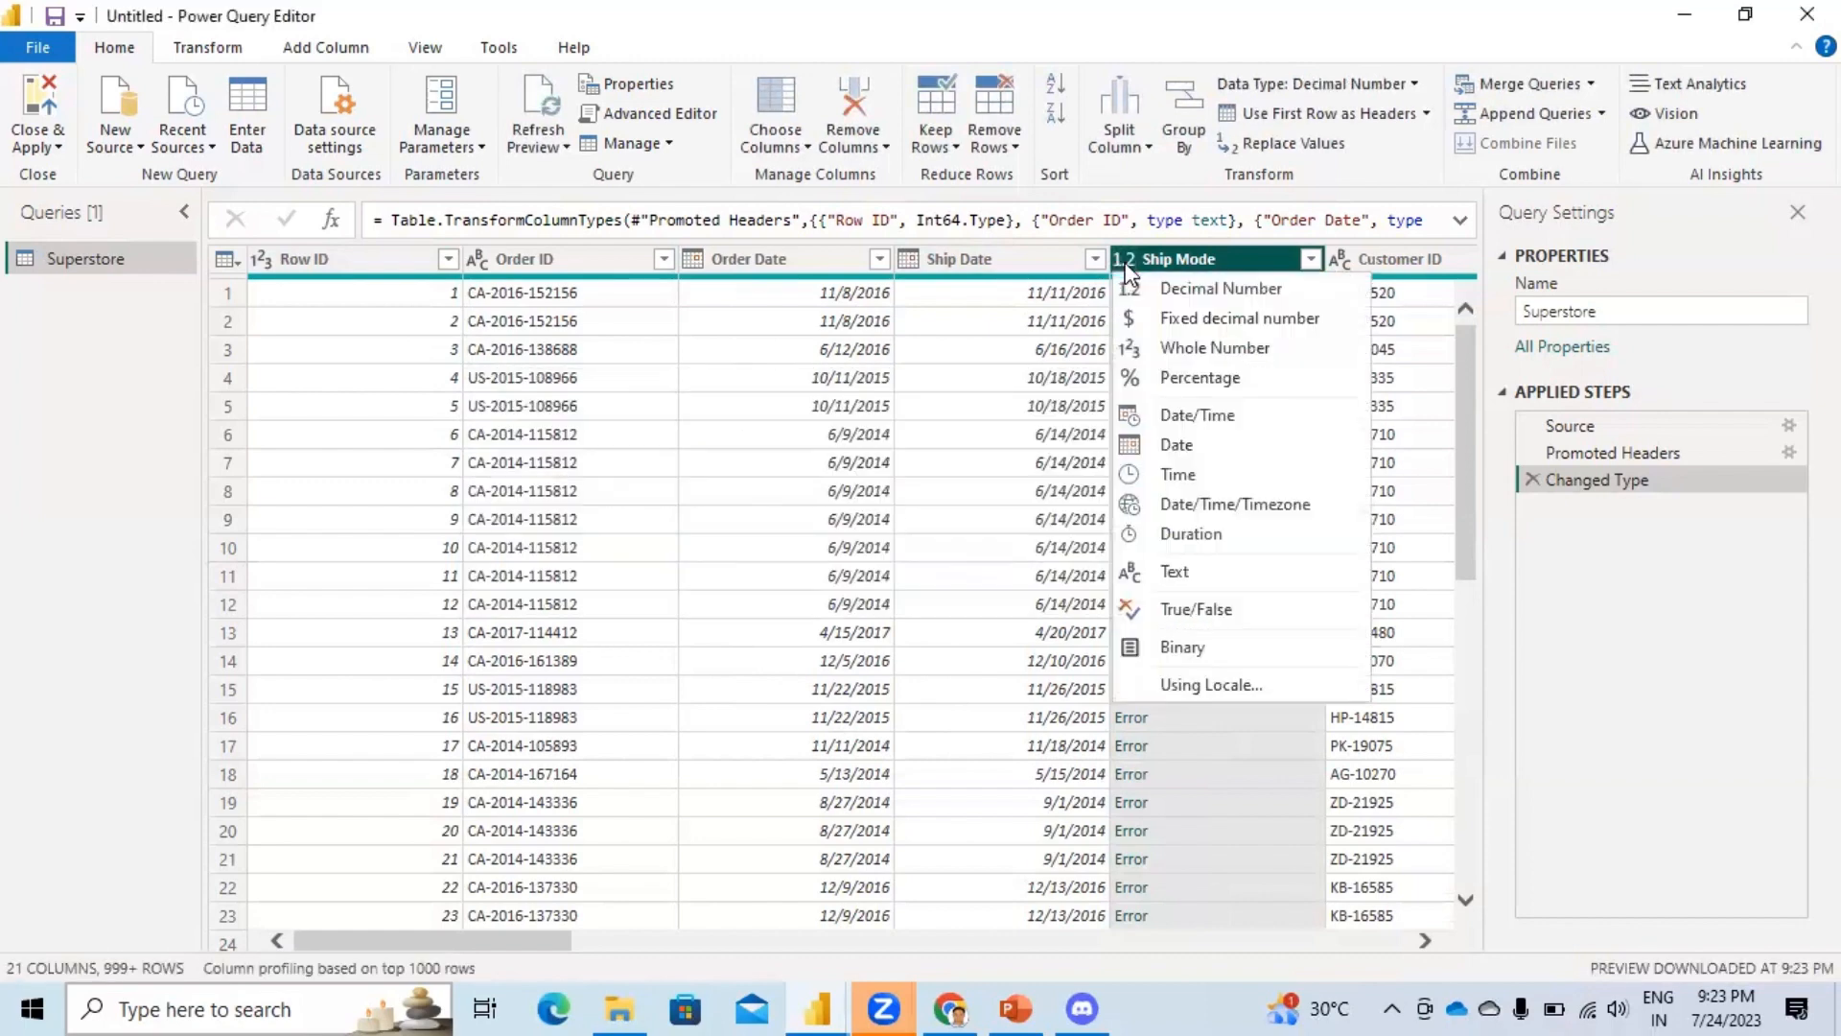
{"action": "left_click", "coordinate": [1164, 573]}
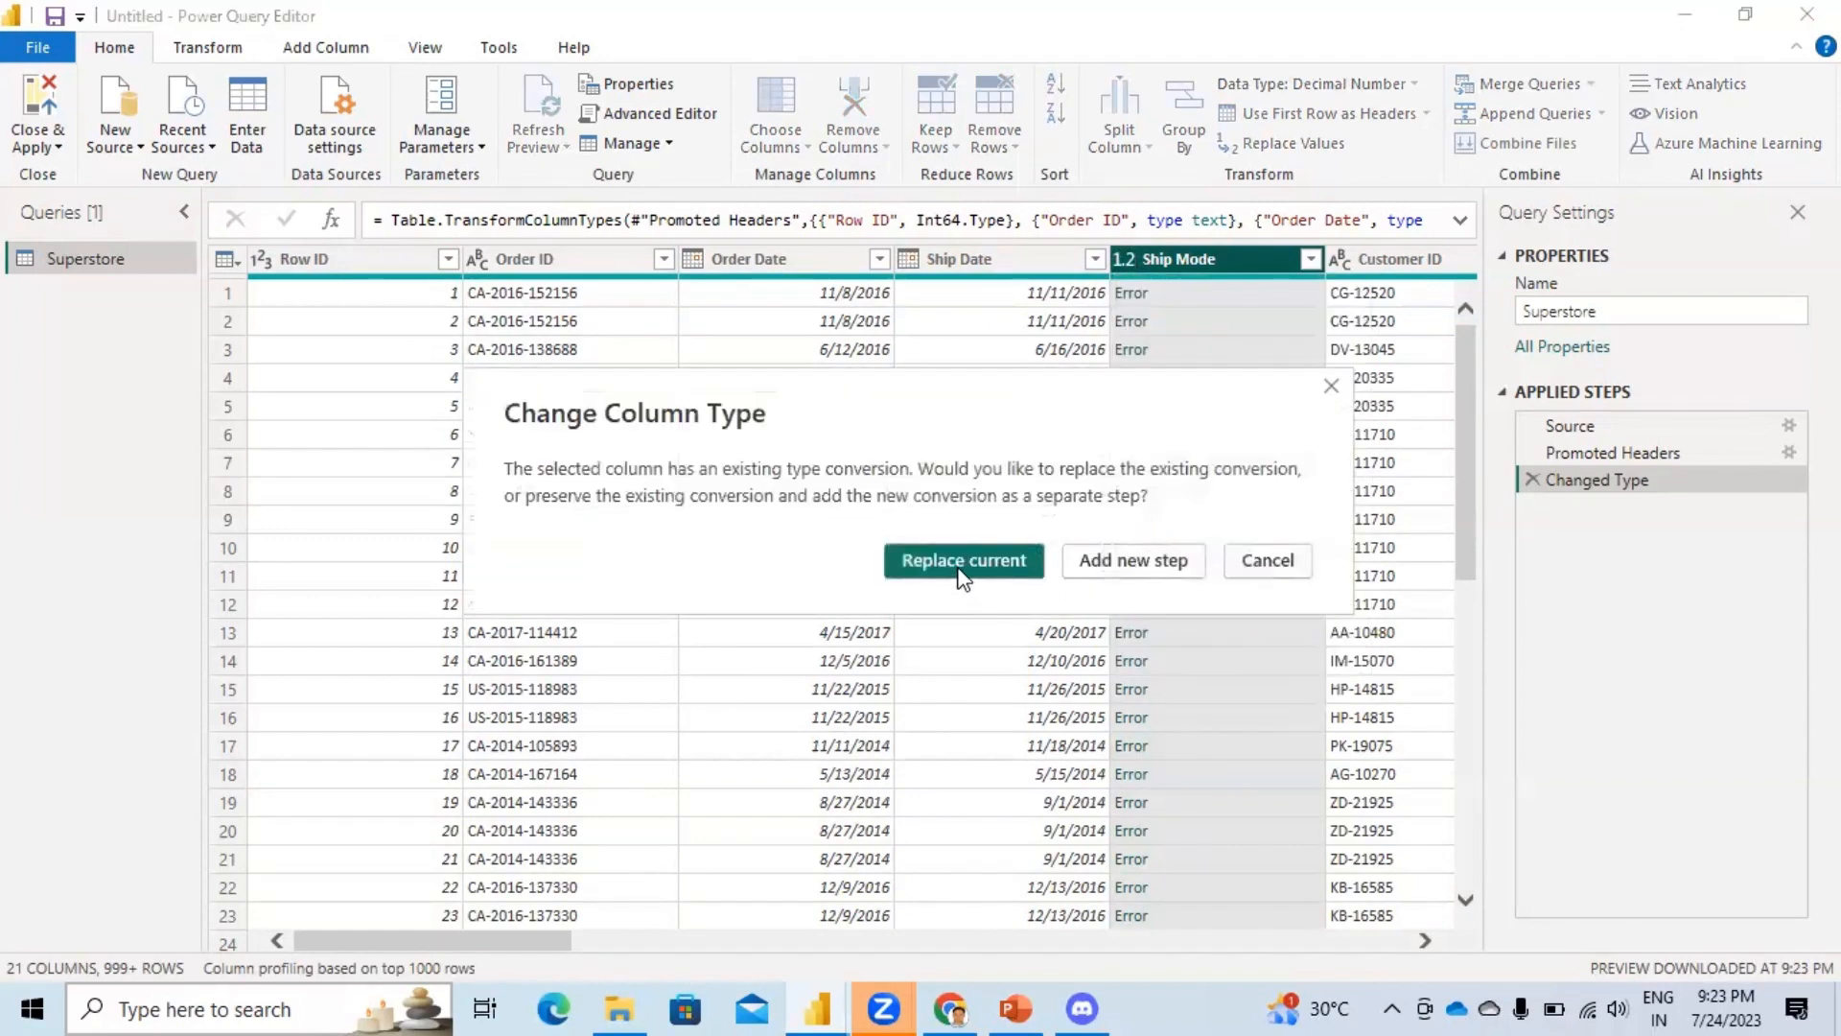
{"action": "left_click", "coordinate": [964, 561]}
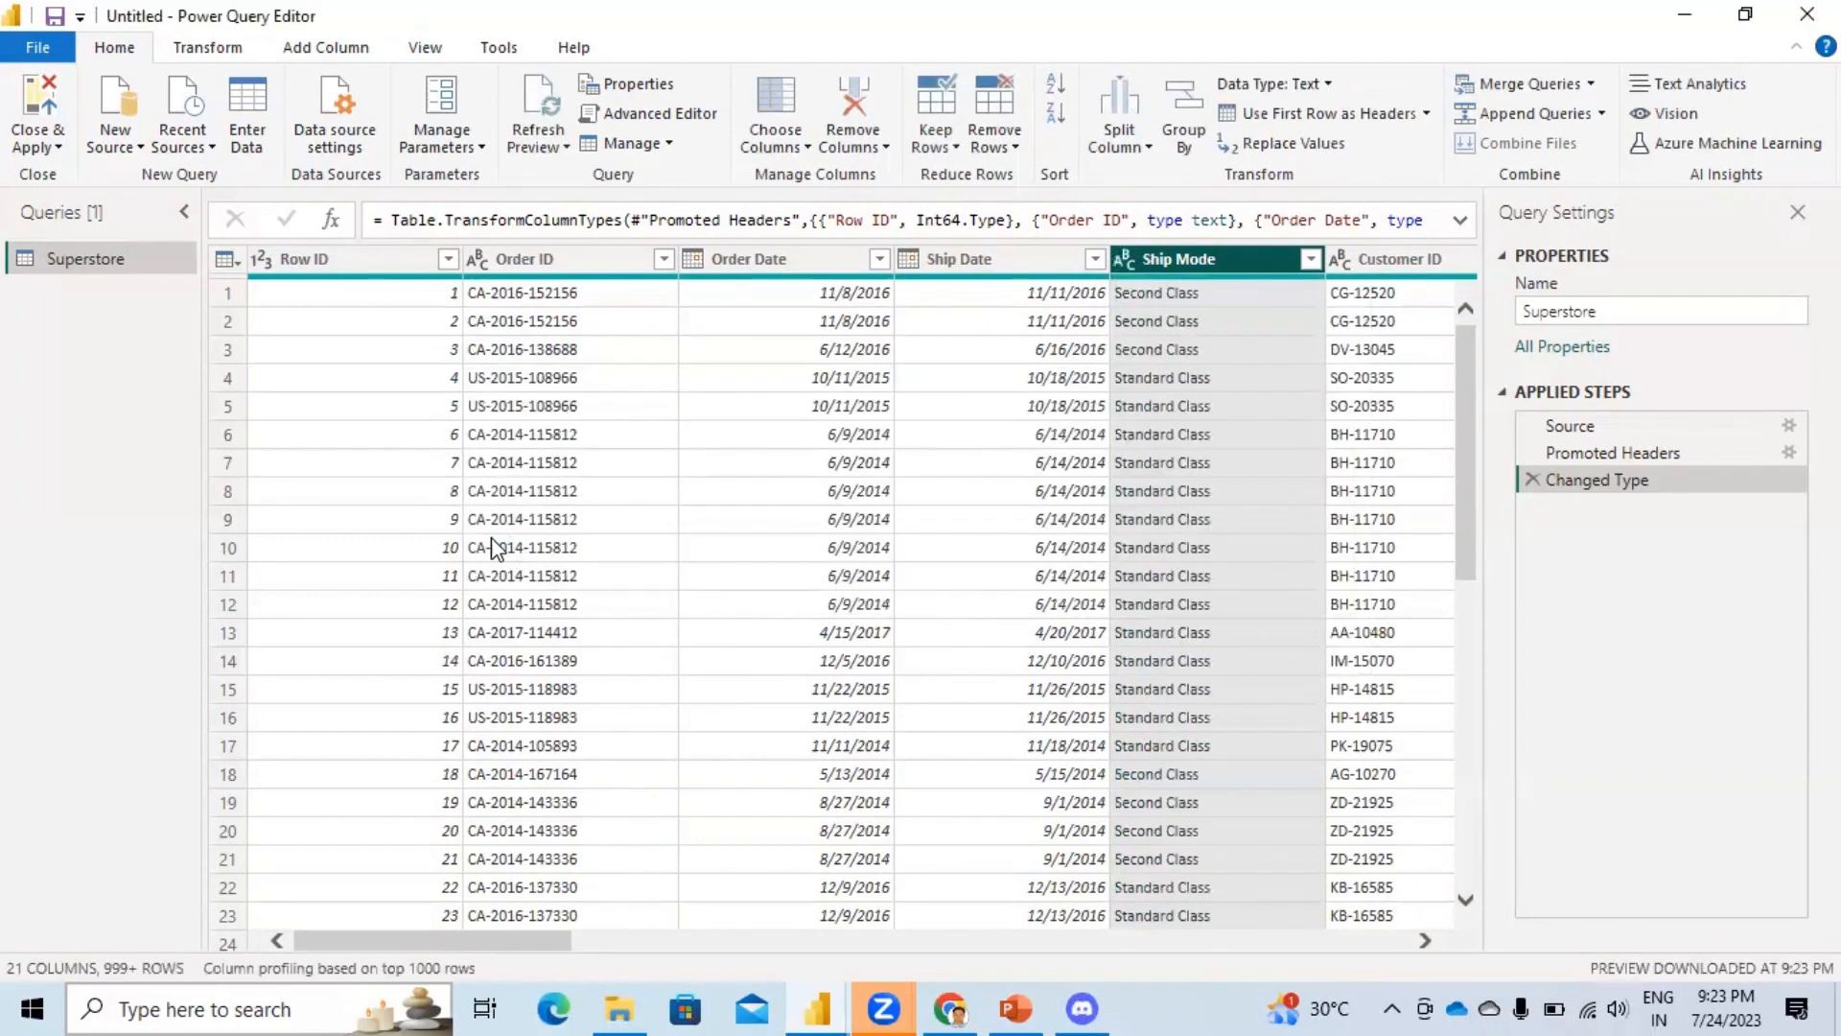
Change the Row ID column's data type to Text, replacing the current conversion.
{"action": "left_click", "coordinate": [262, 259]}
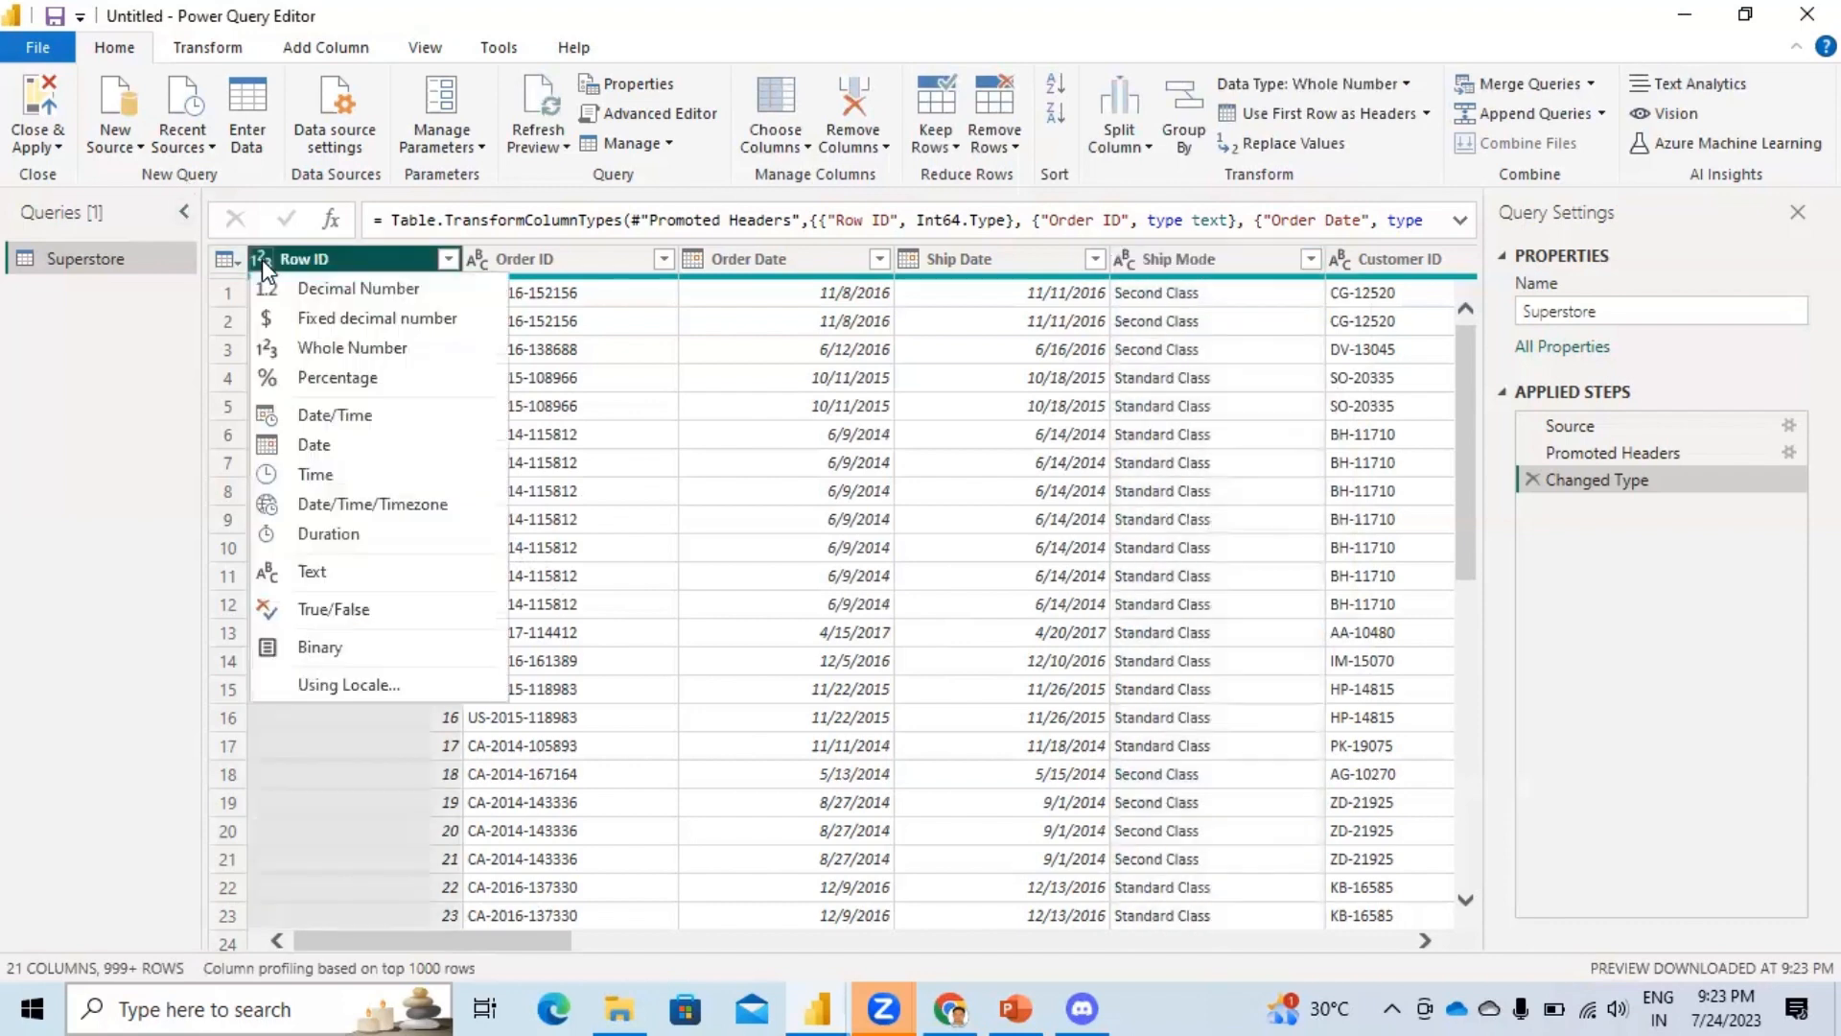
{"action": "left_click", "coordinate": [318, 576]}
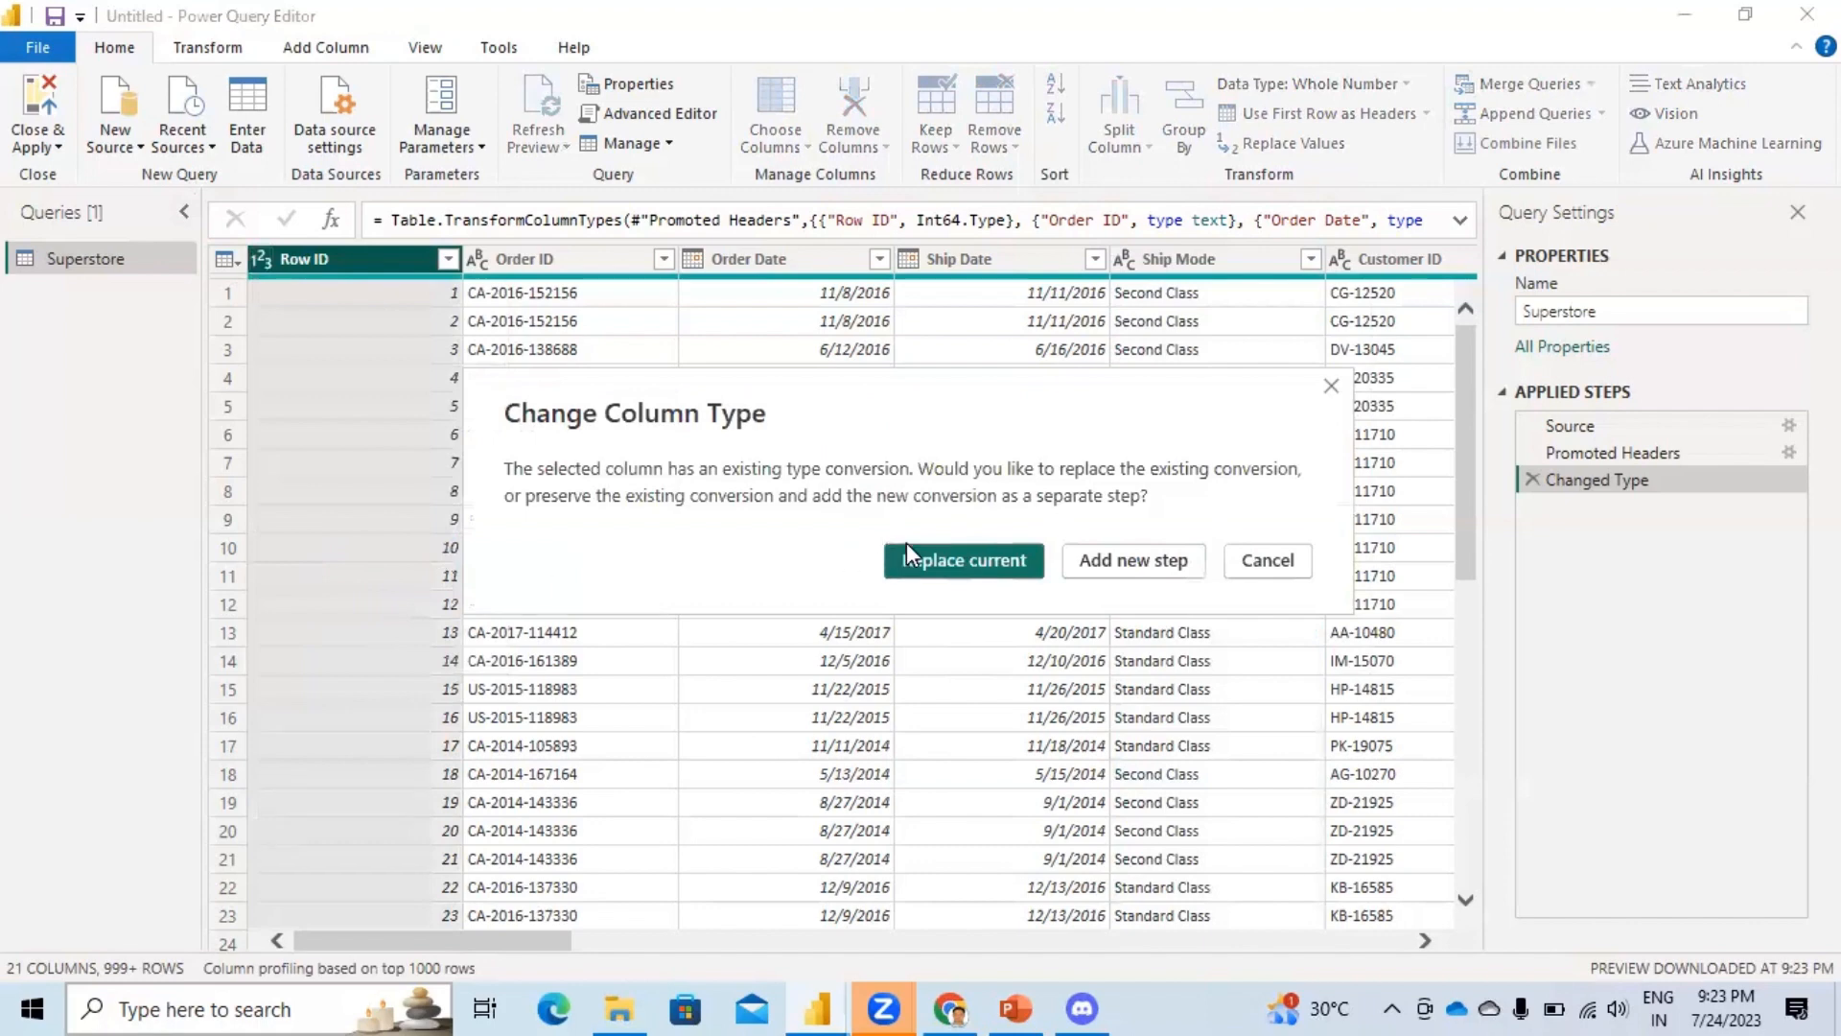
{"action": "left_click", "coordinate": [970, 566]}
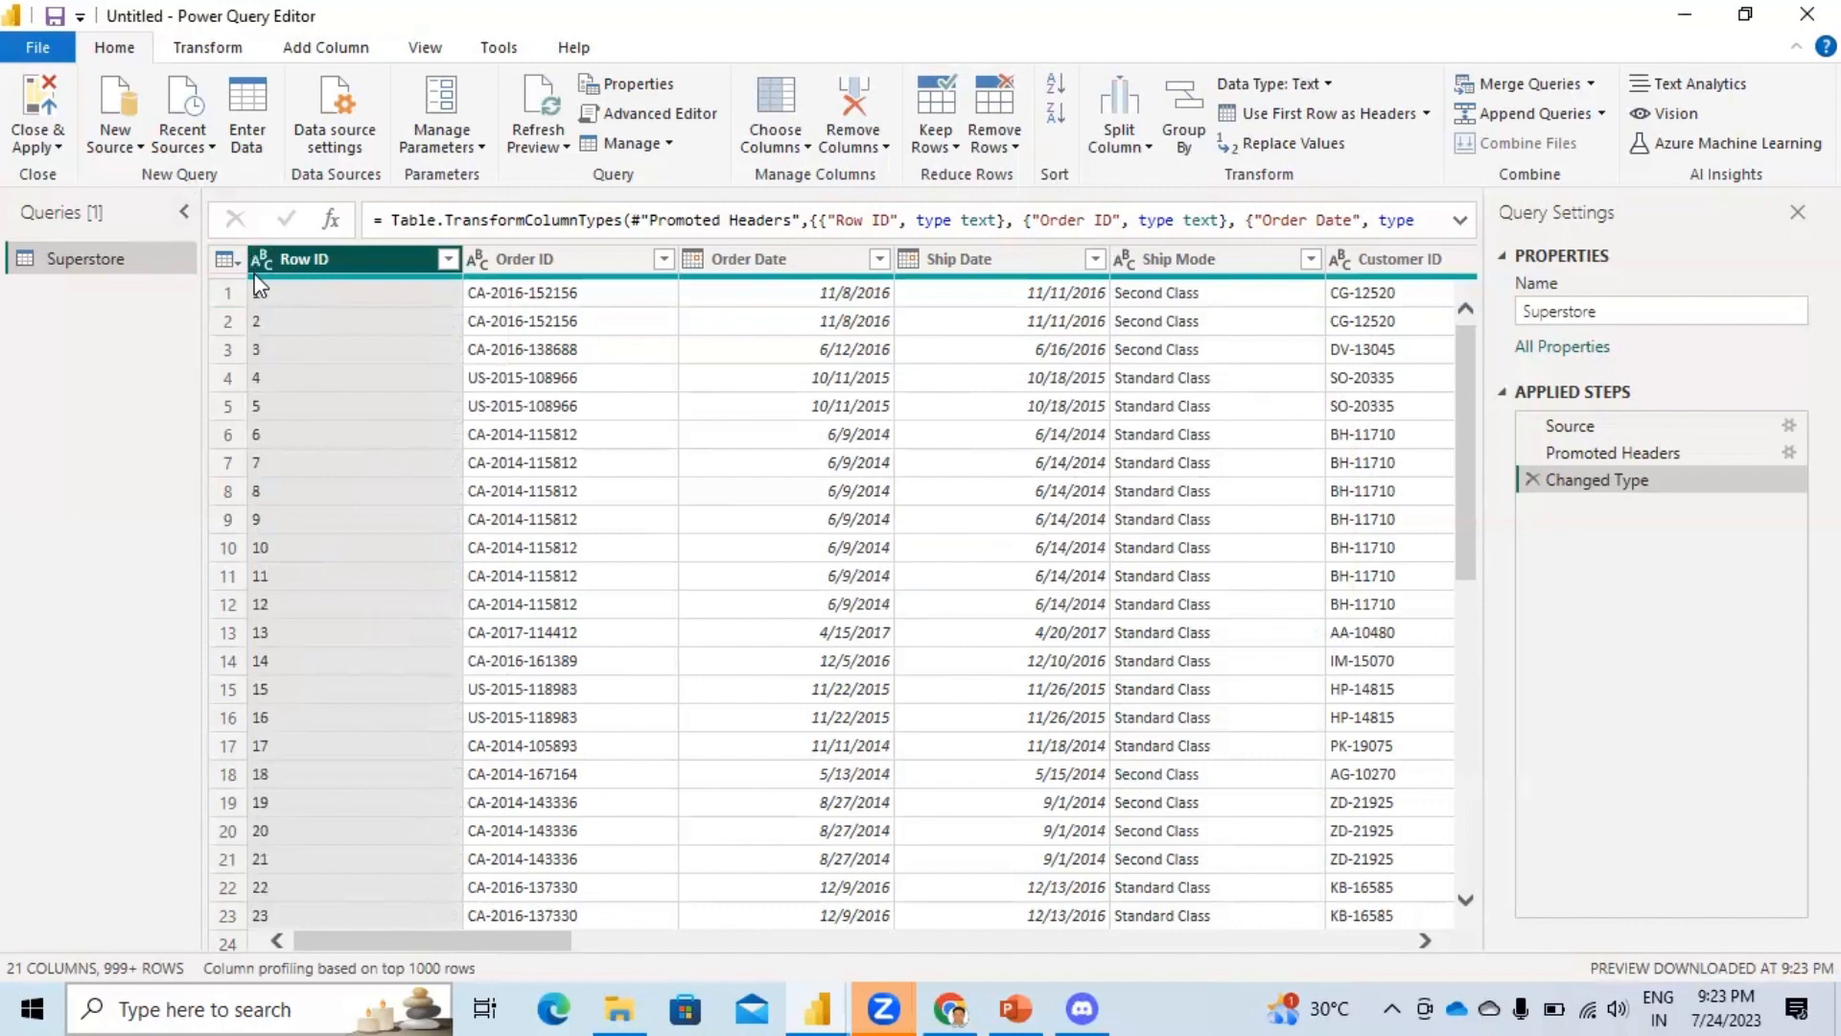
Duplicate the Superstore query.
{"action": "right_click", "coordinate": [60, 261]}
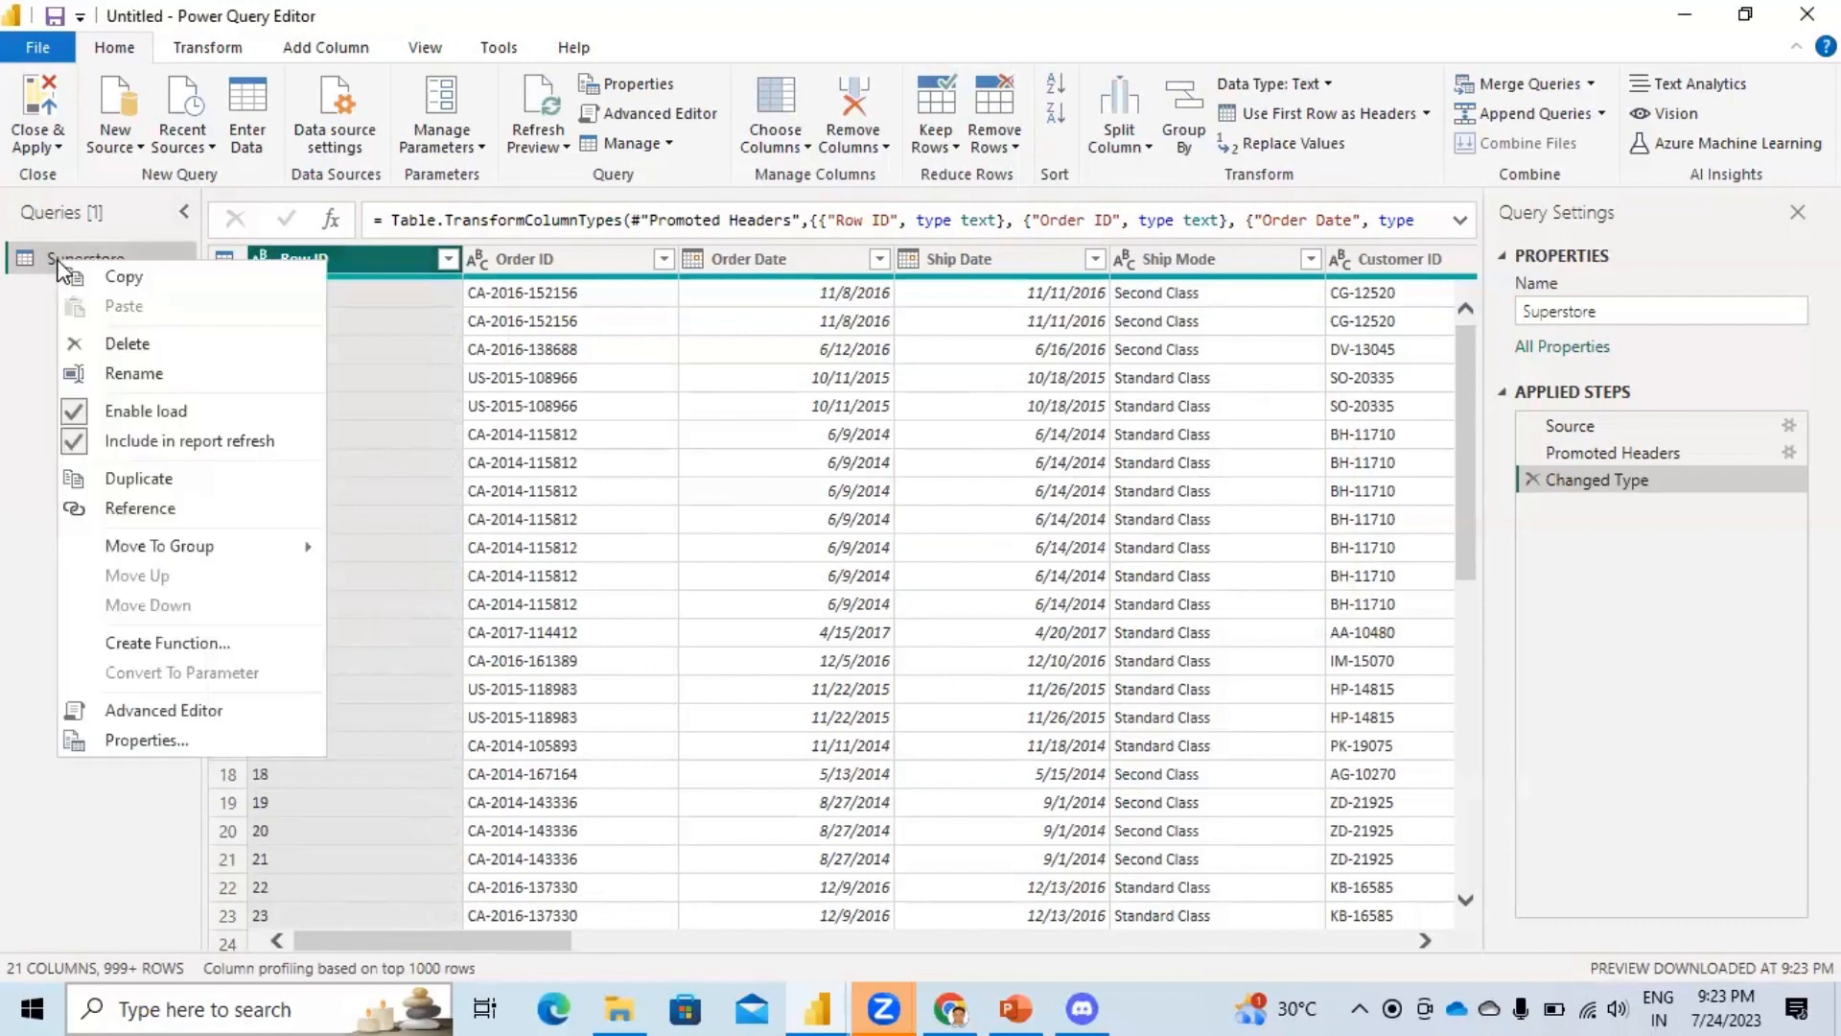
{"action": "left_click", "coordinate": [119, 488]}
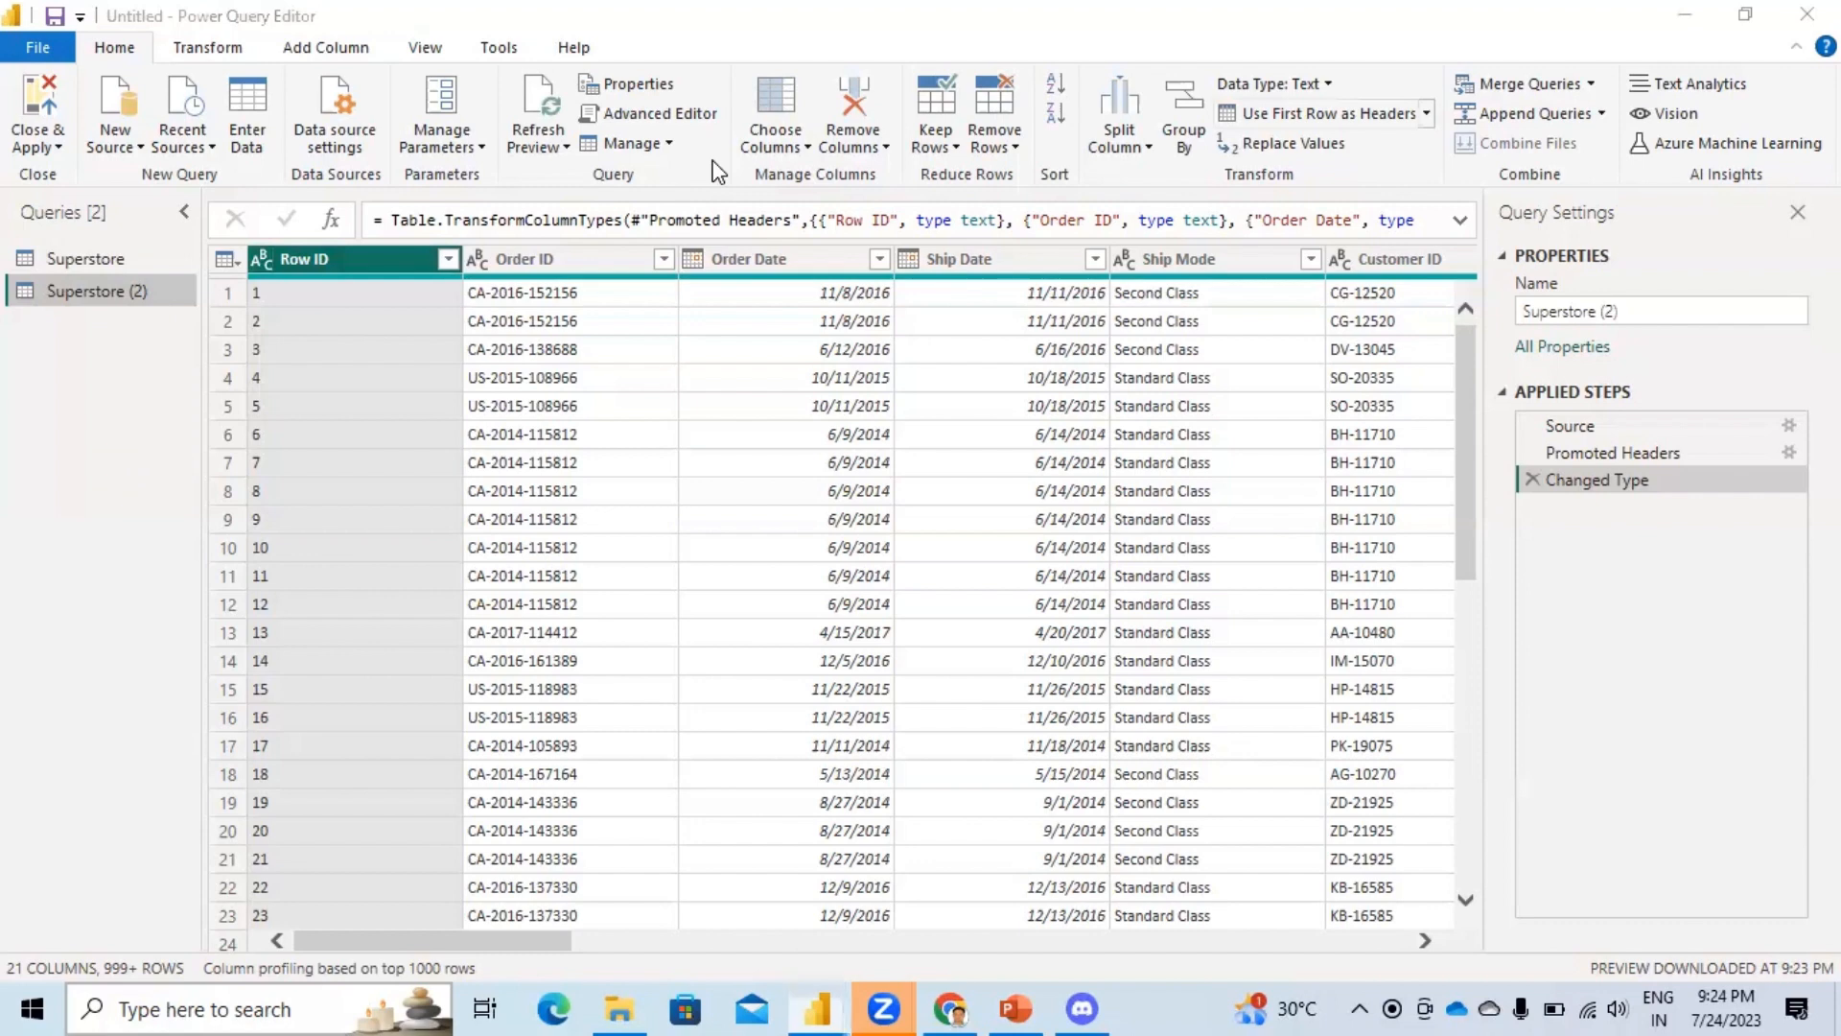
{"action": "mouse_move", "coordinate": [1498, 367]}
{"action": "left_mouse_down"}
{"action": "mouse_move", "coordinate": [1620, 528]}
{"action": "mouse_move", "coordinate": [1837, 529]}
{"action": "left_mouse_up"}
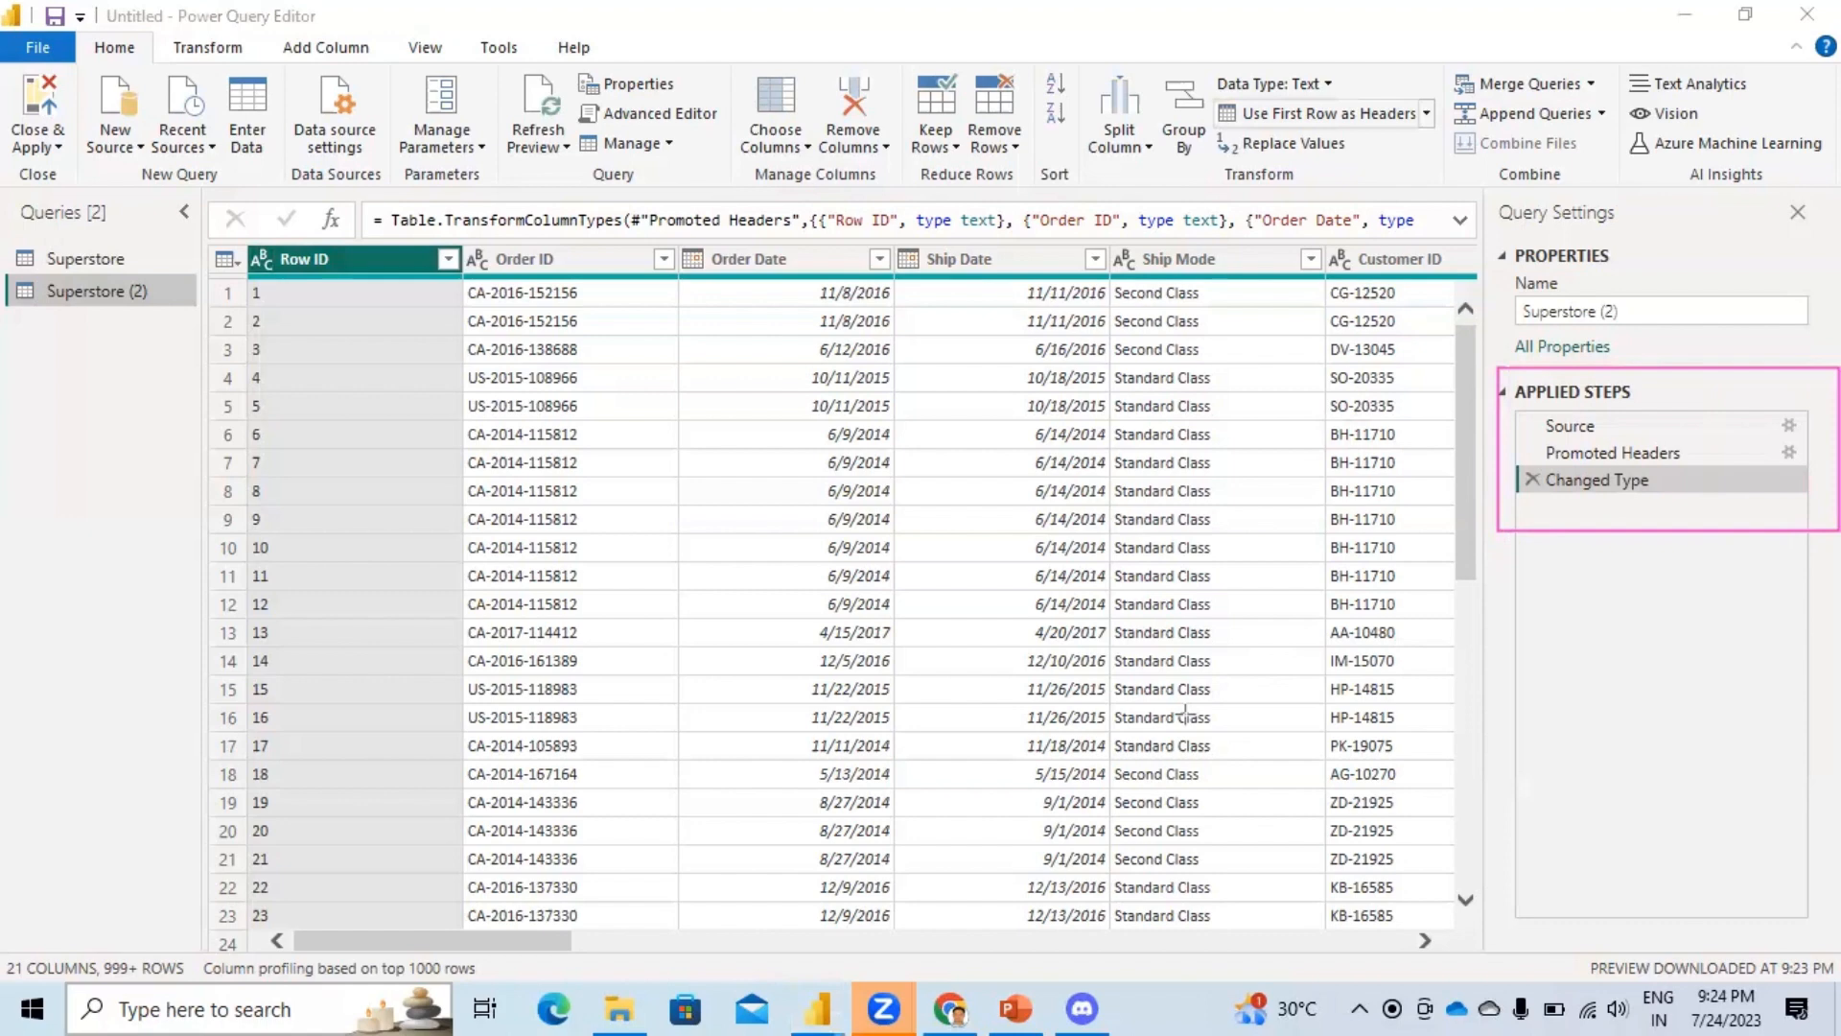
{"action": "mouse_move", "coordinate": [1518, 398]}
{"action": "left_mouse_down"}
{"action": "mouse_move", "coordinate": [1542, 480]}
{"action": "mouse_move", "coordinate": [1700, 505]}
{"action": "left_mouse_up"}
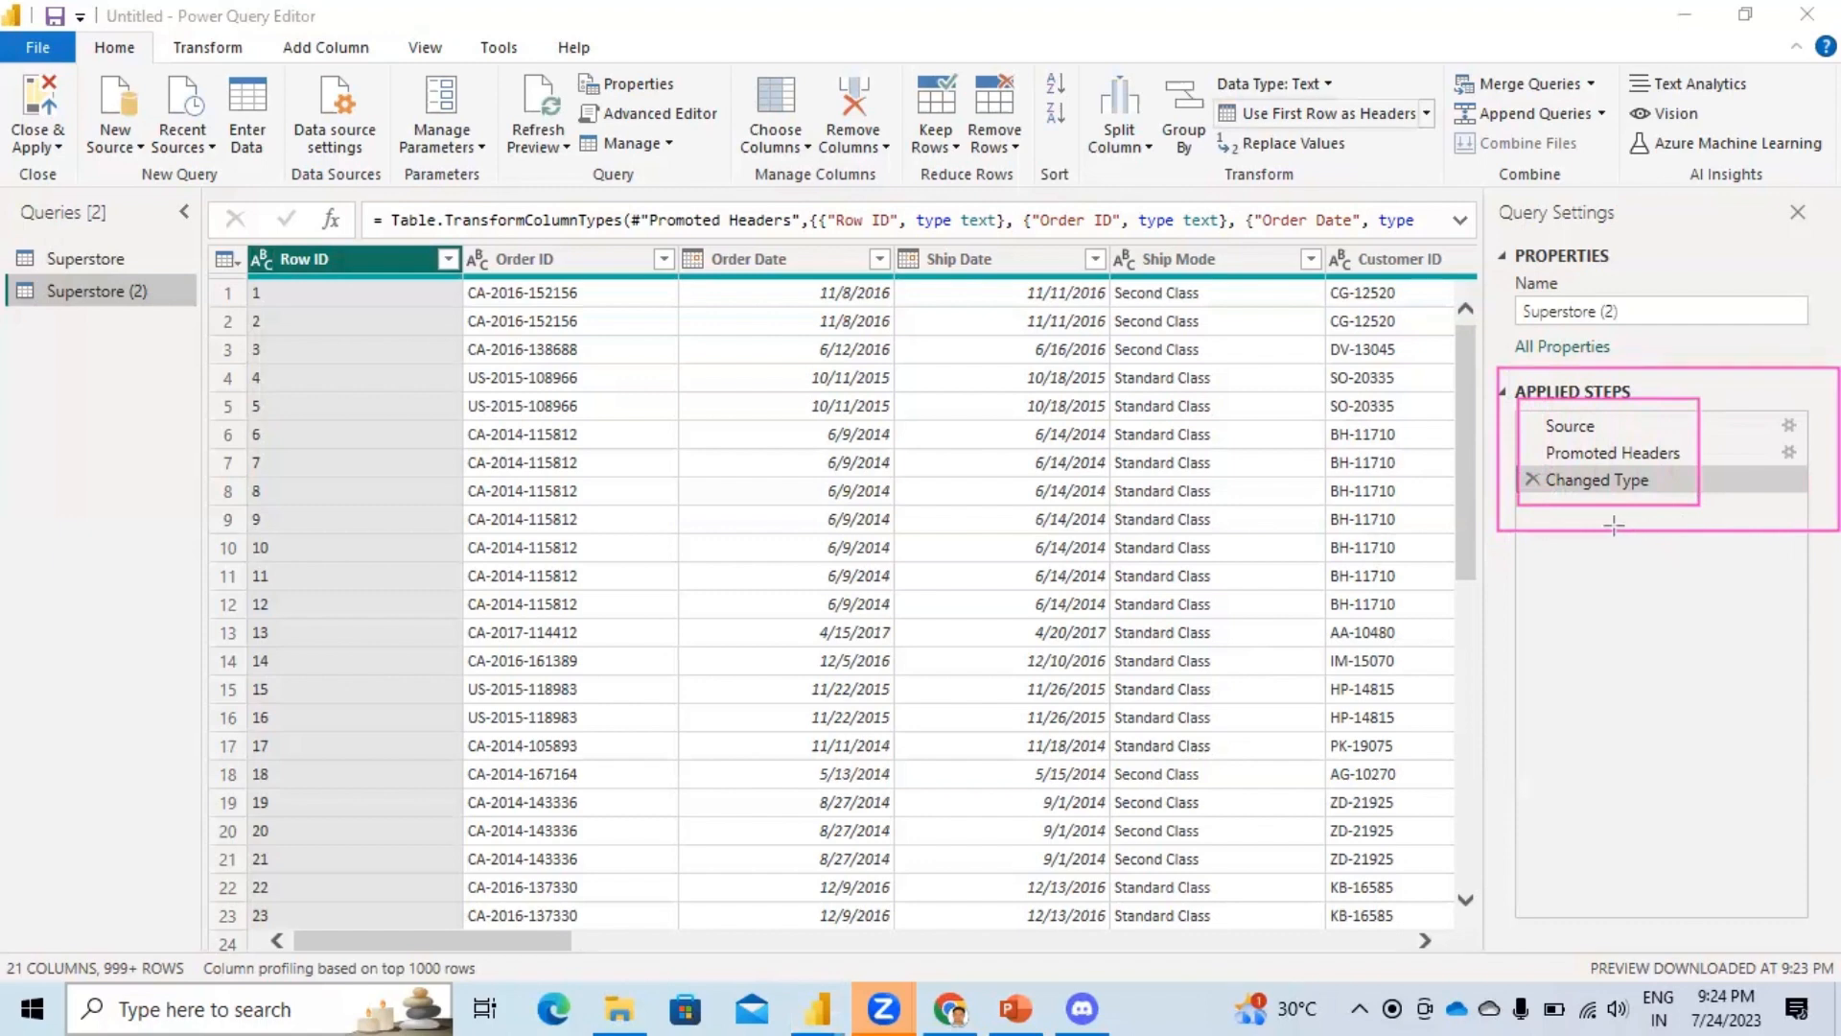
{"action": "key", "text": "e"}
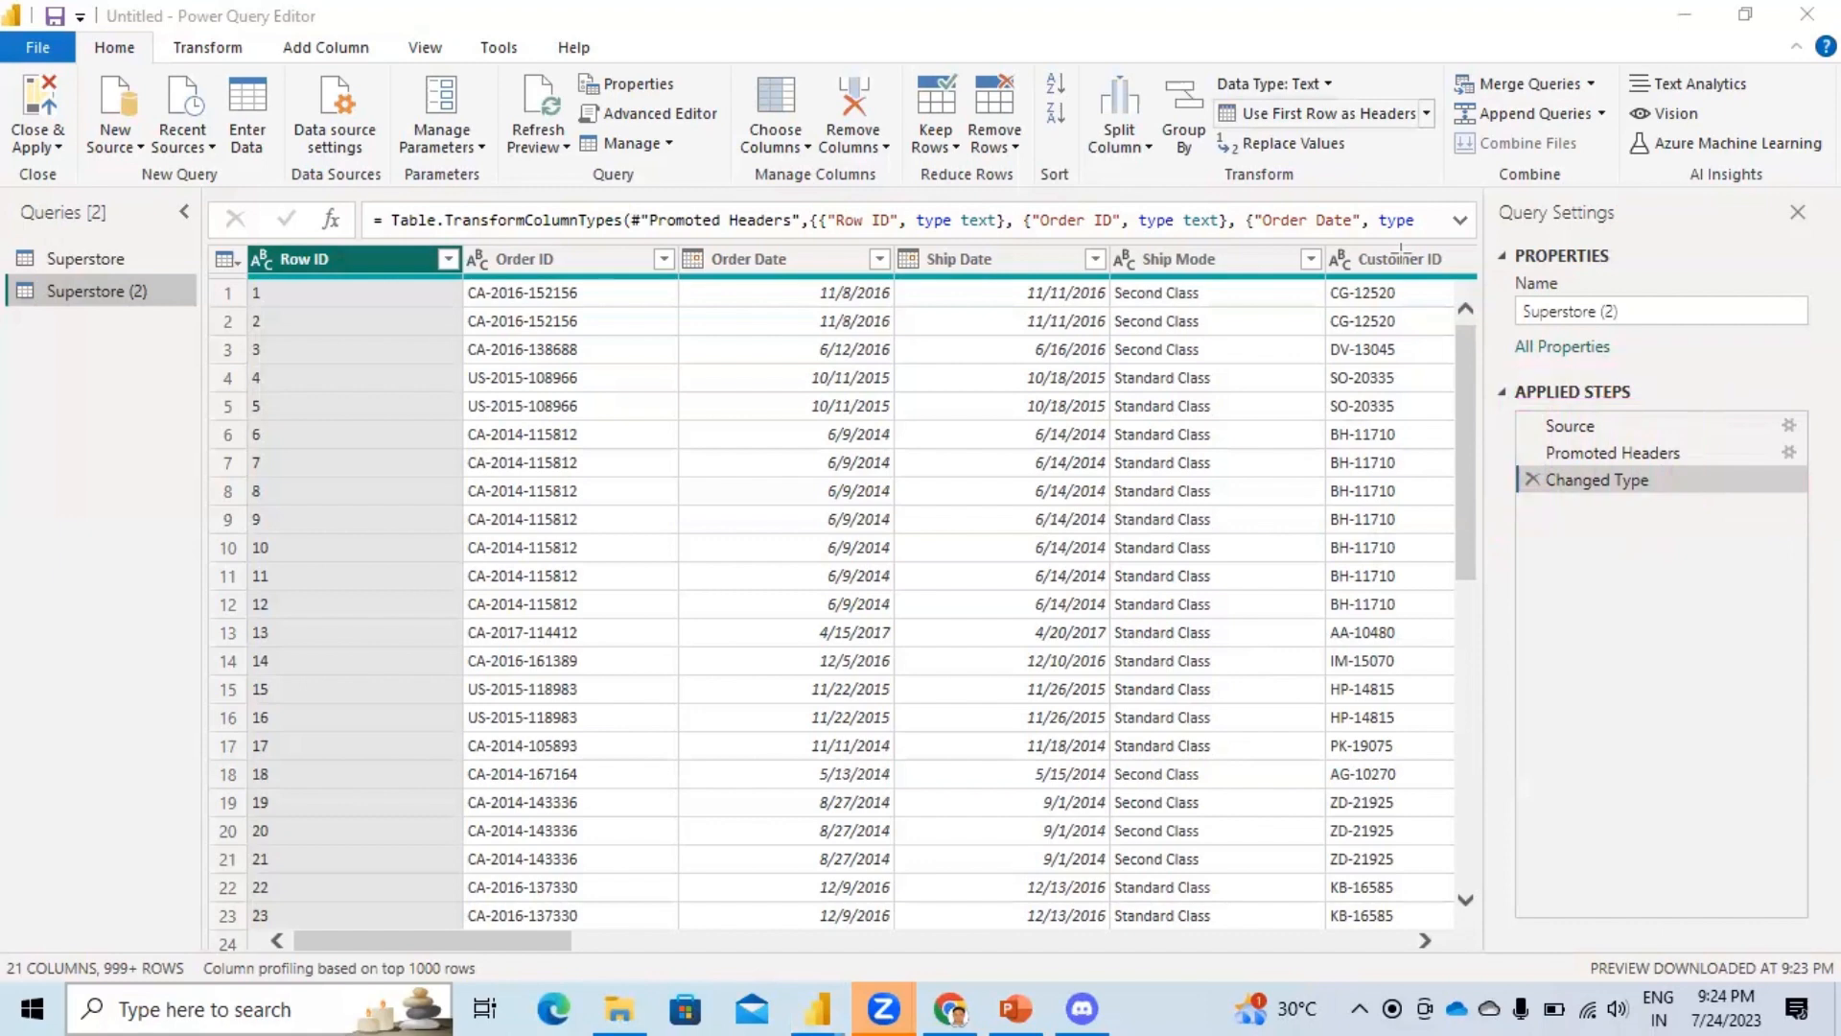
In the original Superstore query, set the Row ID column's data type back to Whole Number, replacing the current conversion.
{"action": "left_click", "coordinate": [70, 259]}
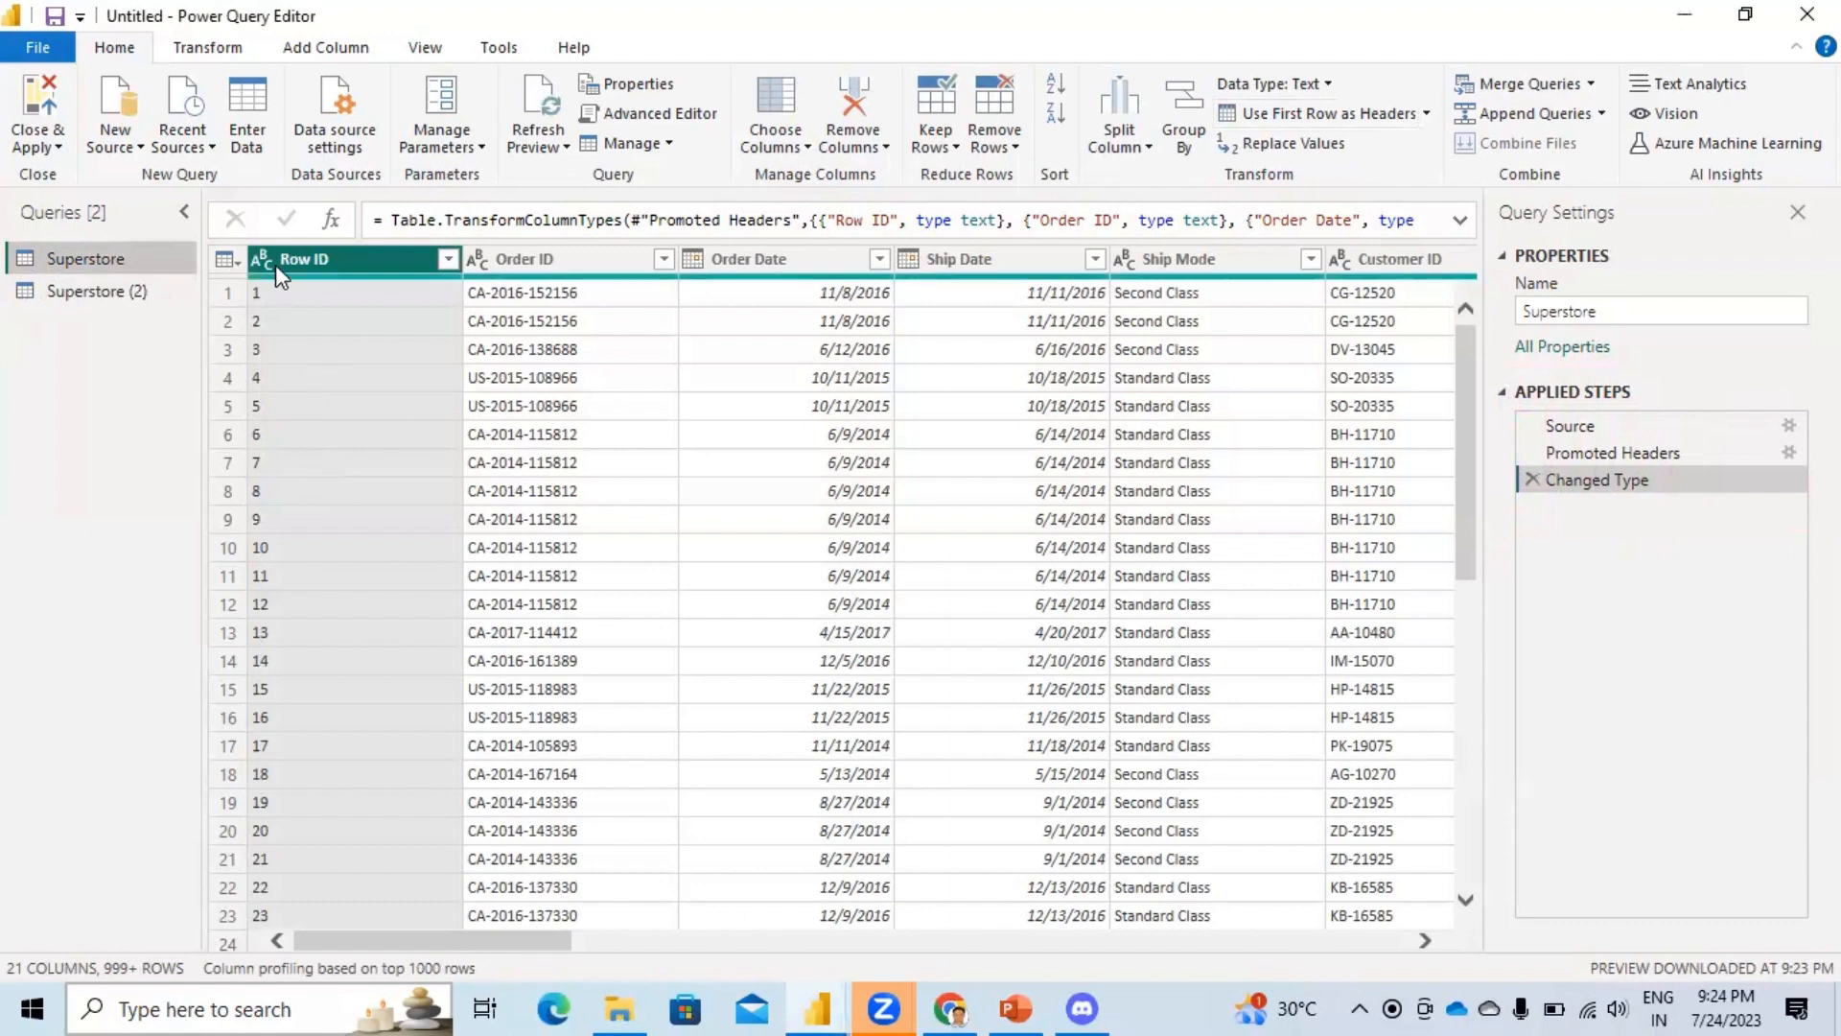
{"action": "left_click", "coordinate": [261, 259]}
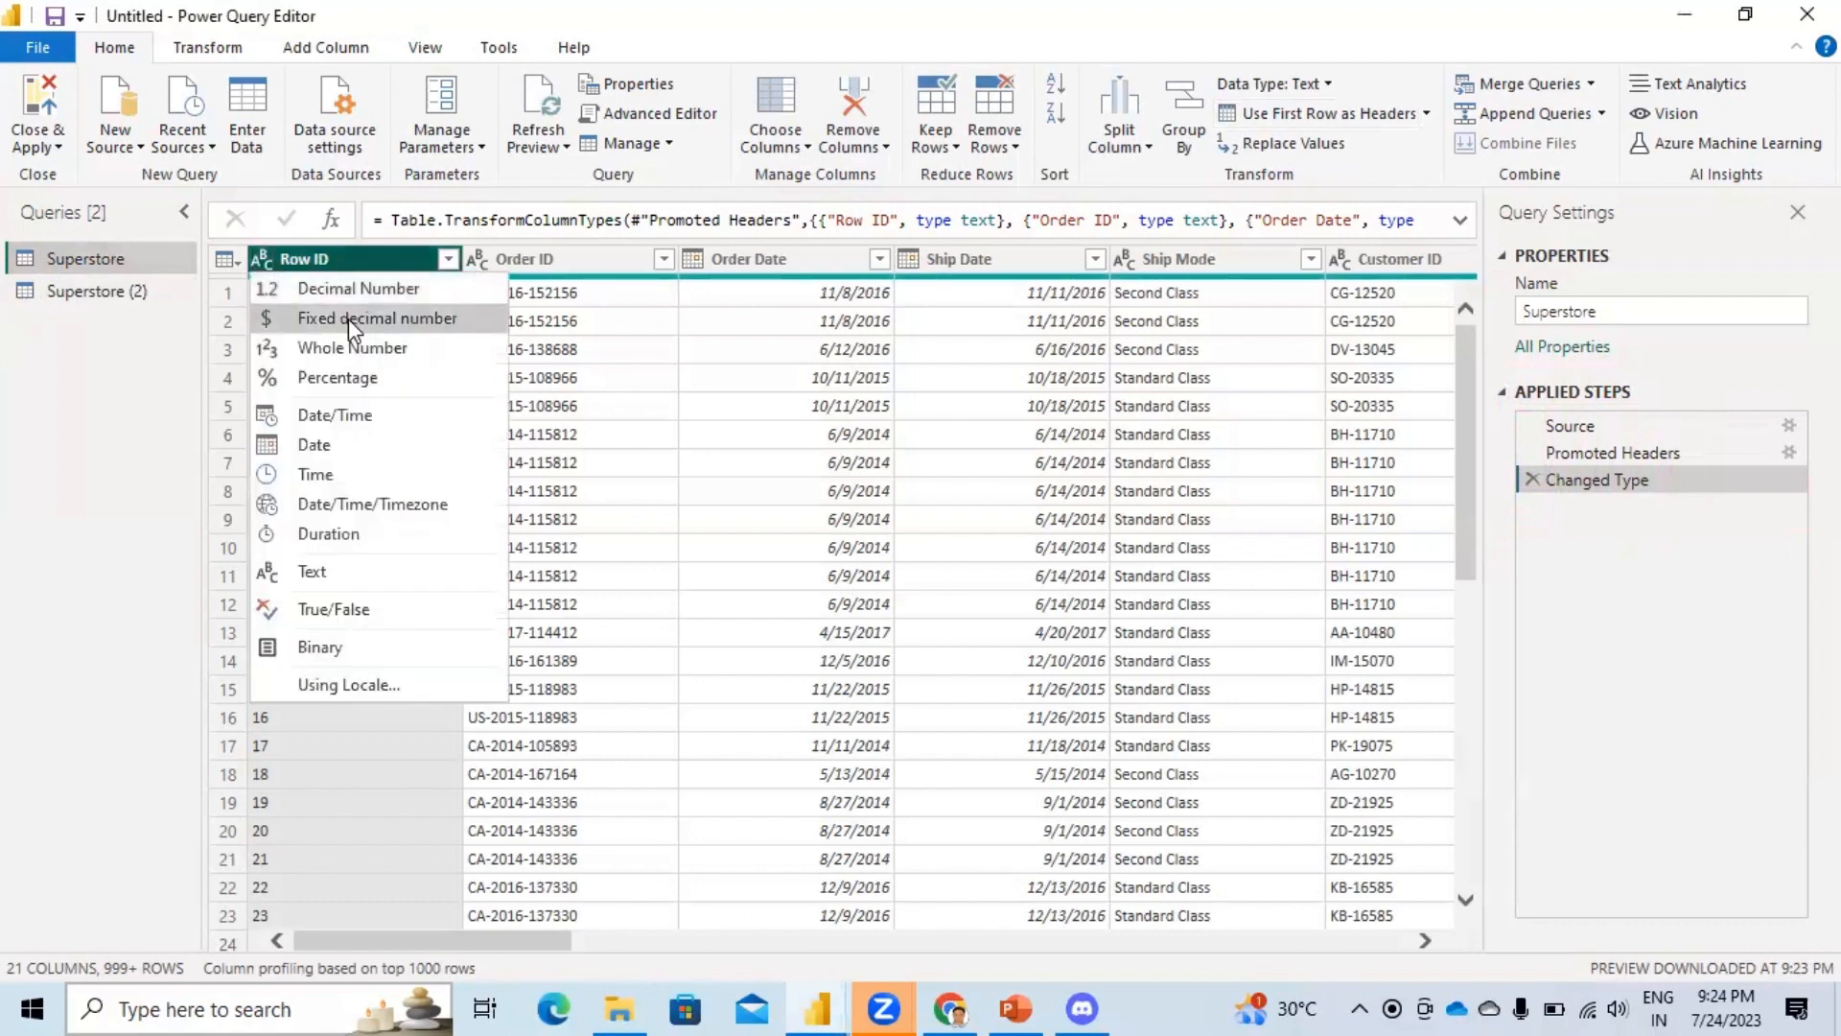
{"action": "left_click", "coordinate": [354, 347]}
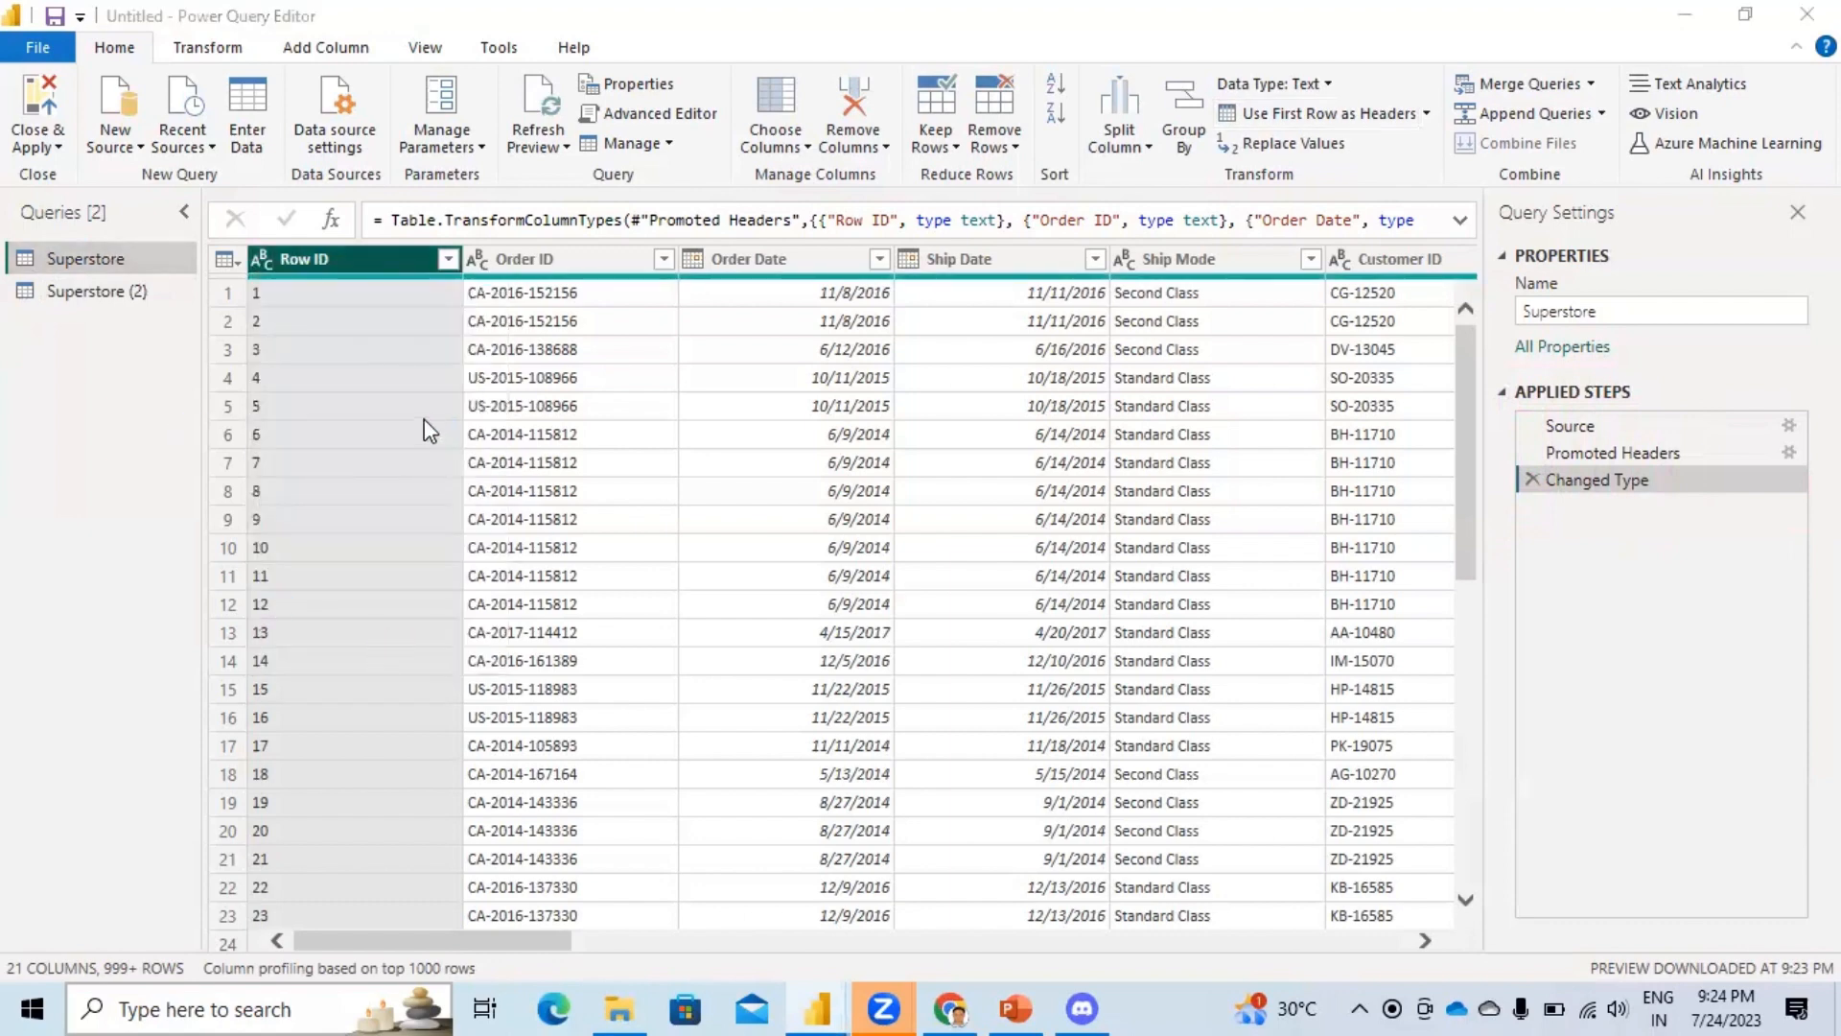
{"action": "left_click", "coordinate": [997, 561]}
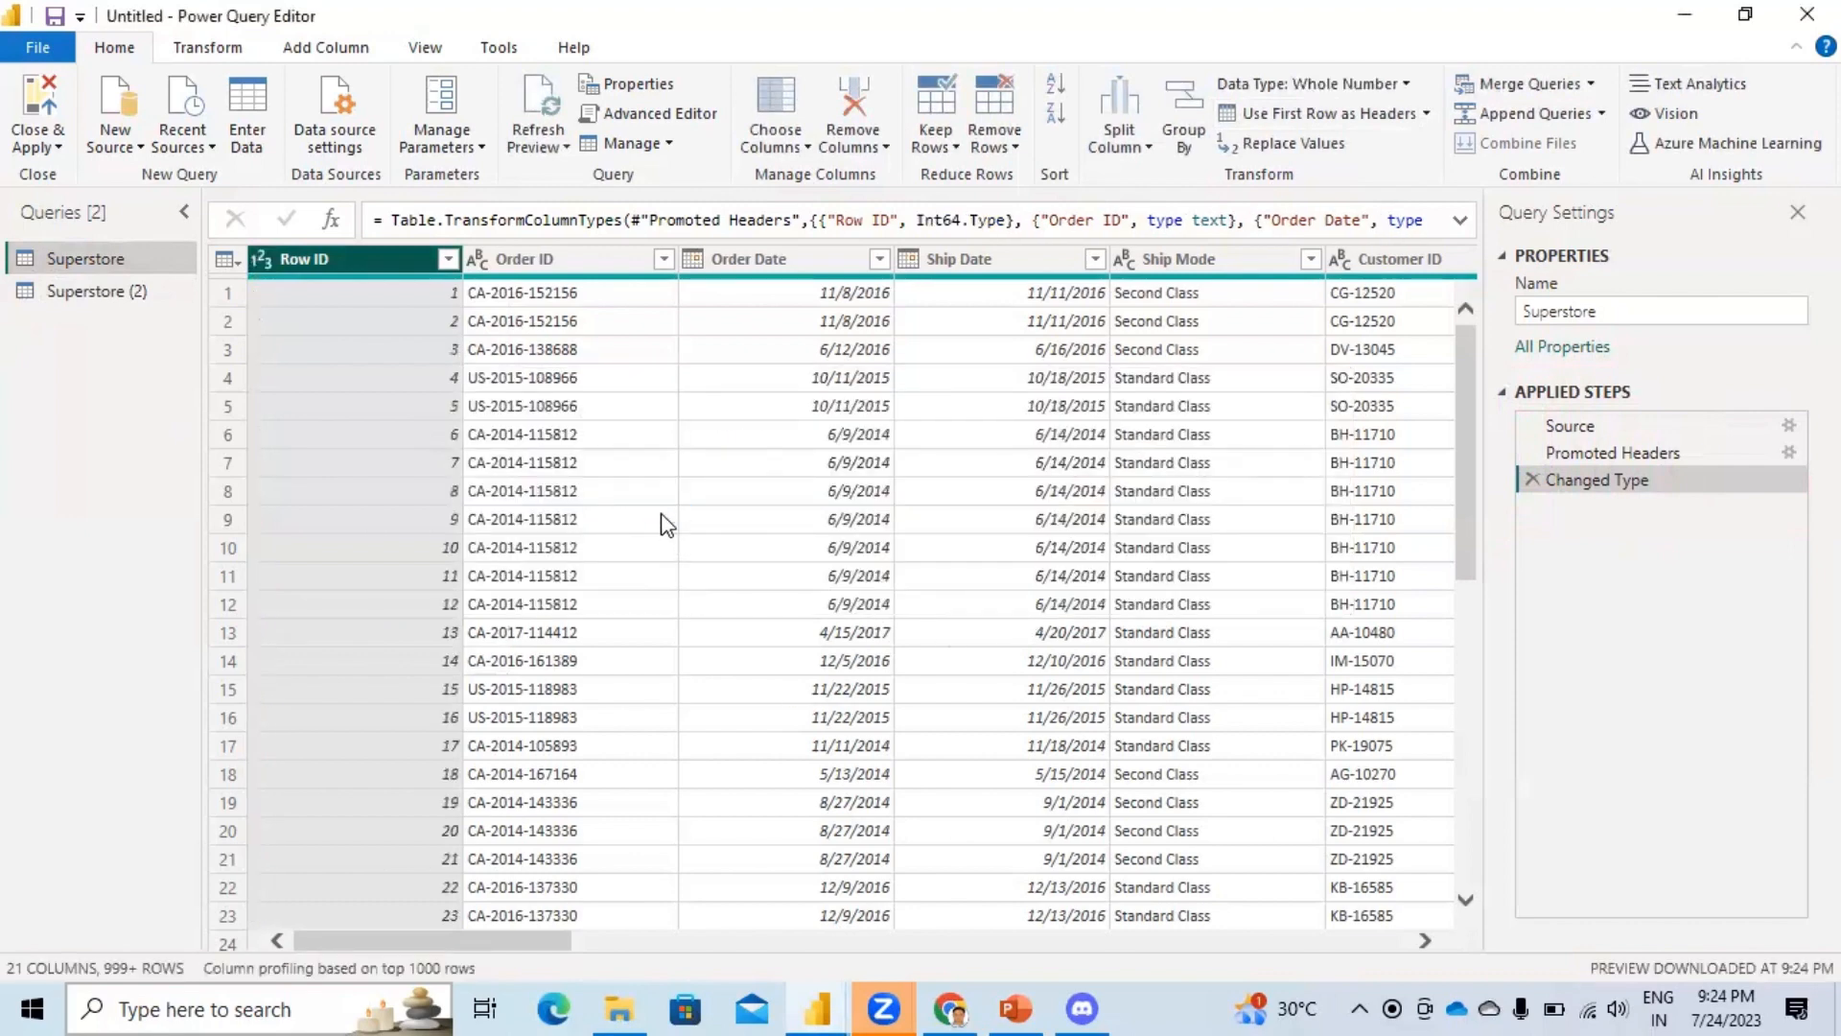
Rename the duplicated query Superstore (2) as sales.
{"action": "left_click", "coordinate": [95, 289]}
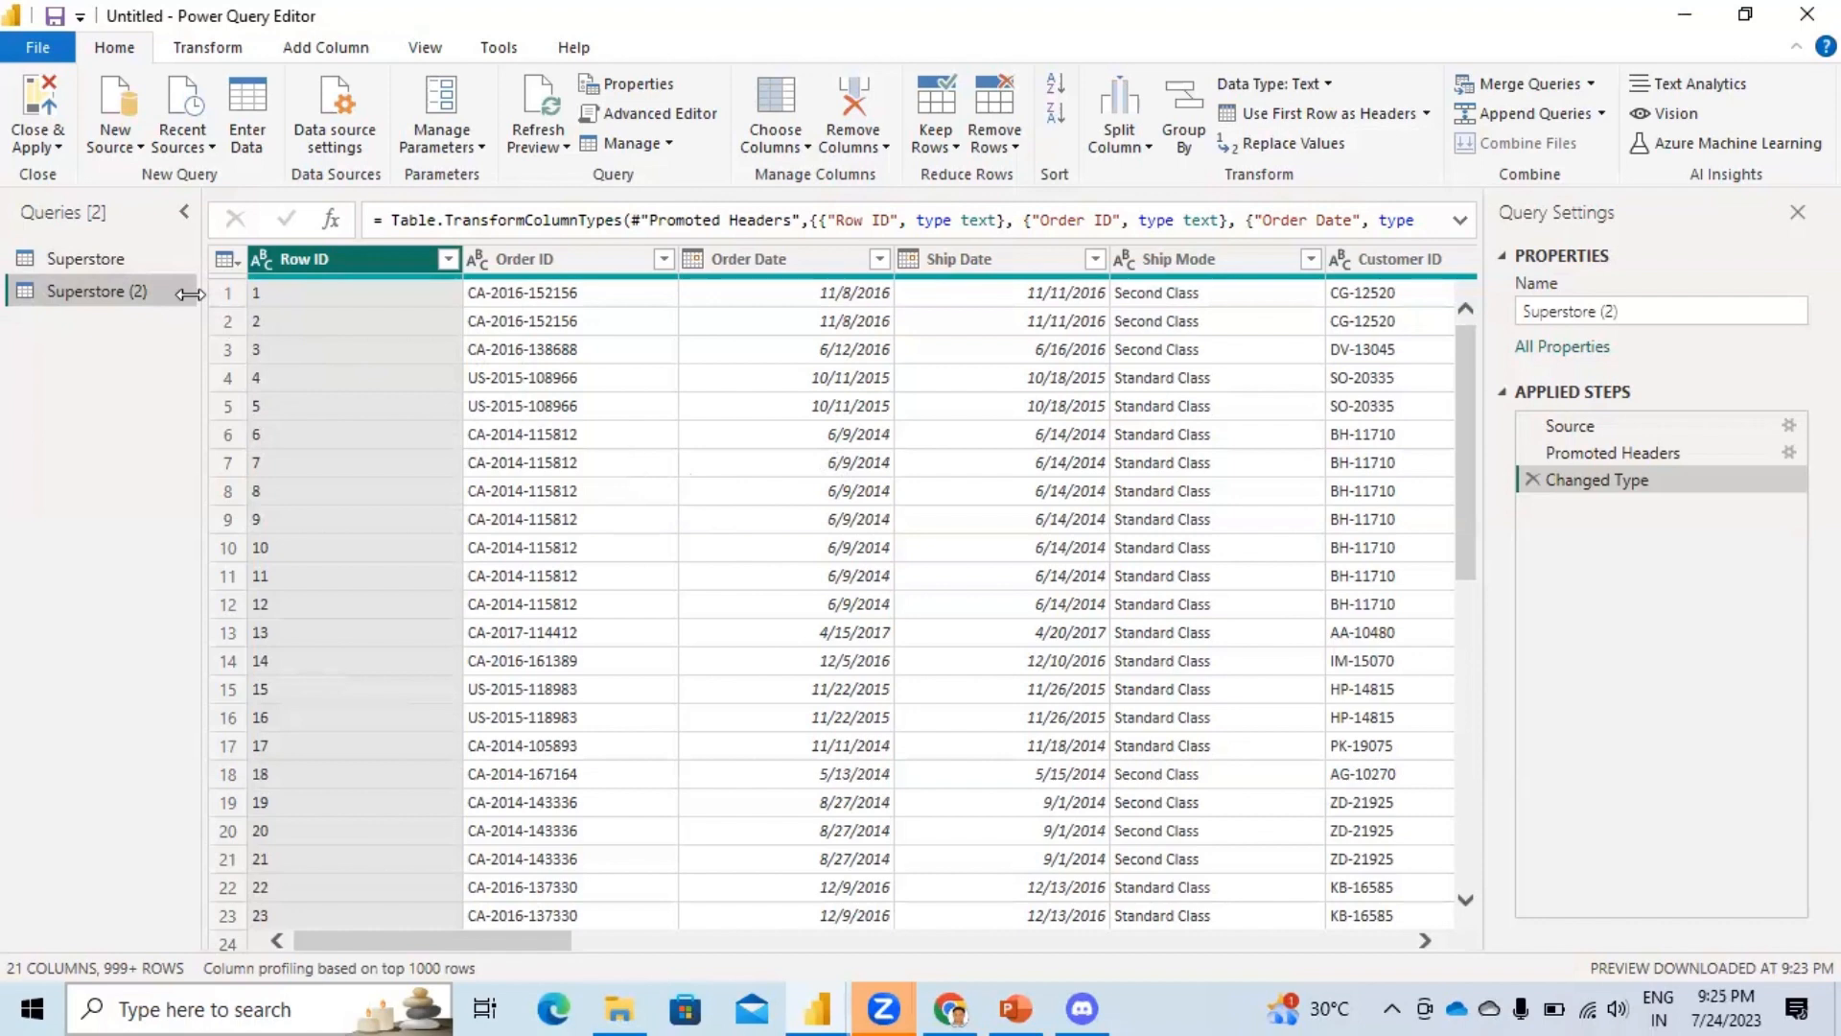
{"action": "double_click", "coordinate": [102, 292]}
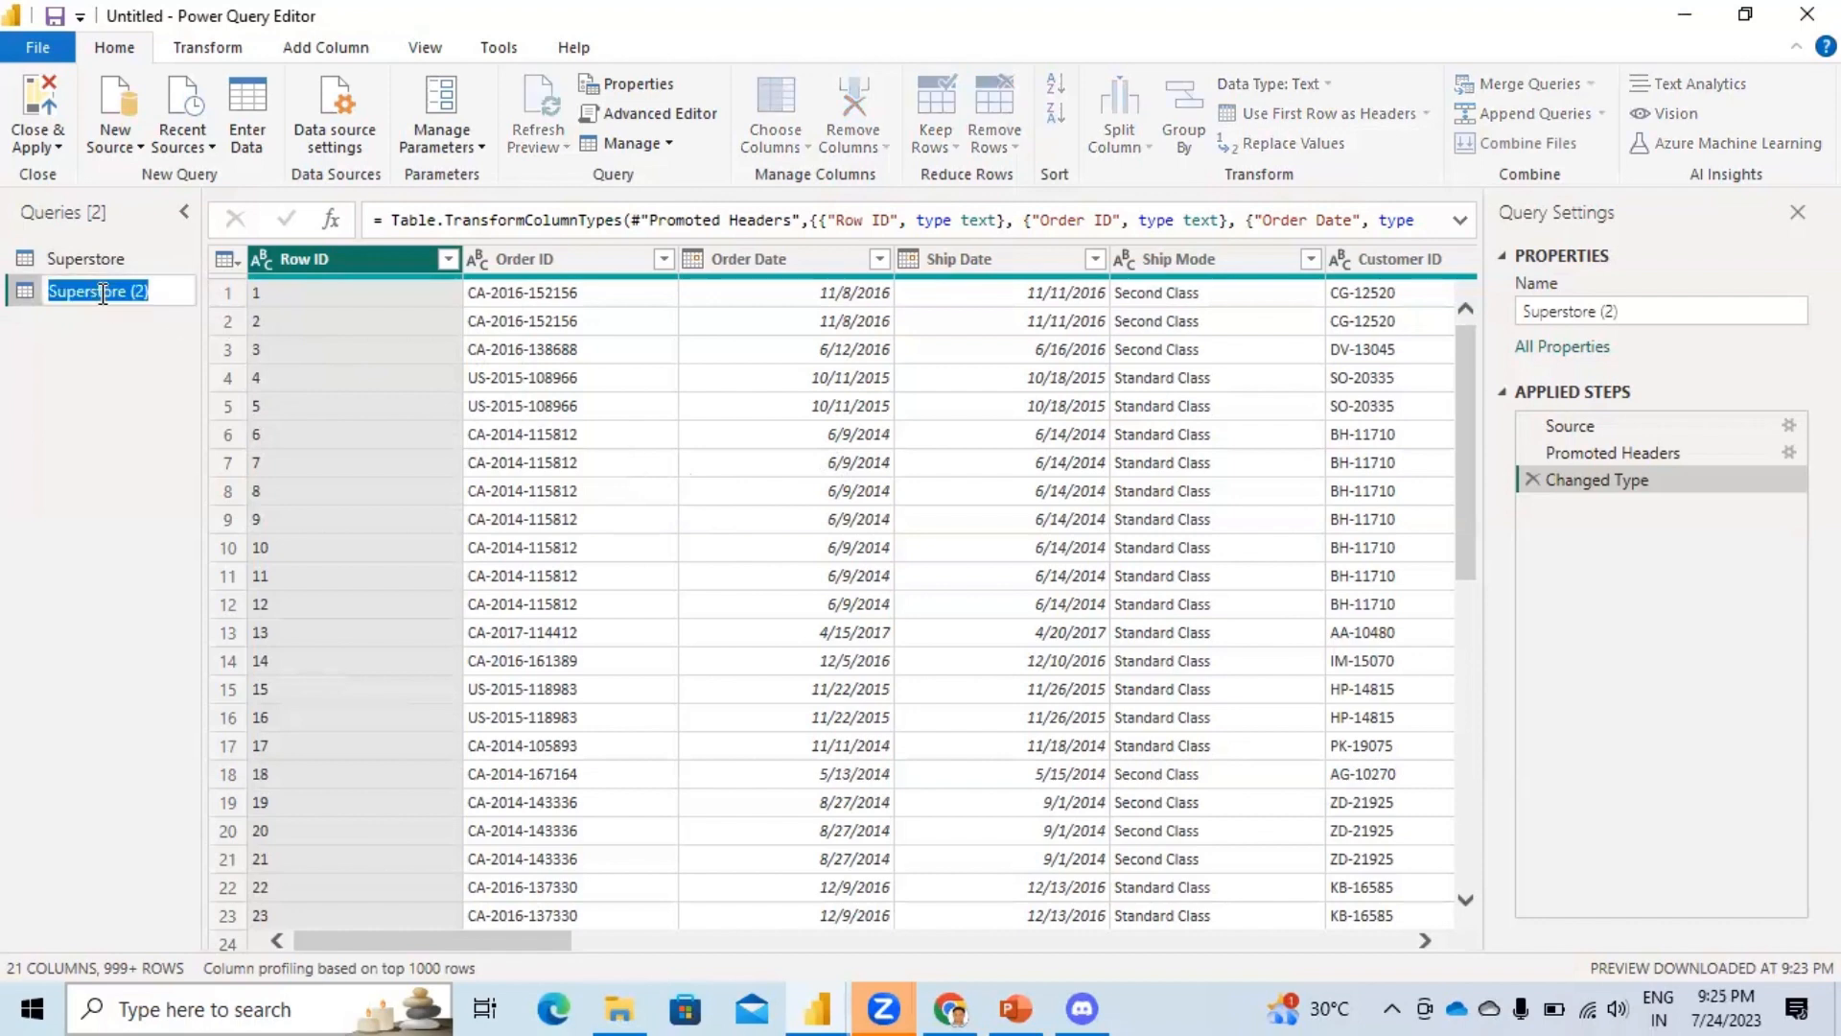
{"action": "type", "text": "sales"}
{"action": "key", "text": "Return"}
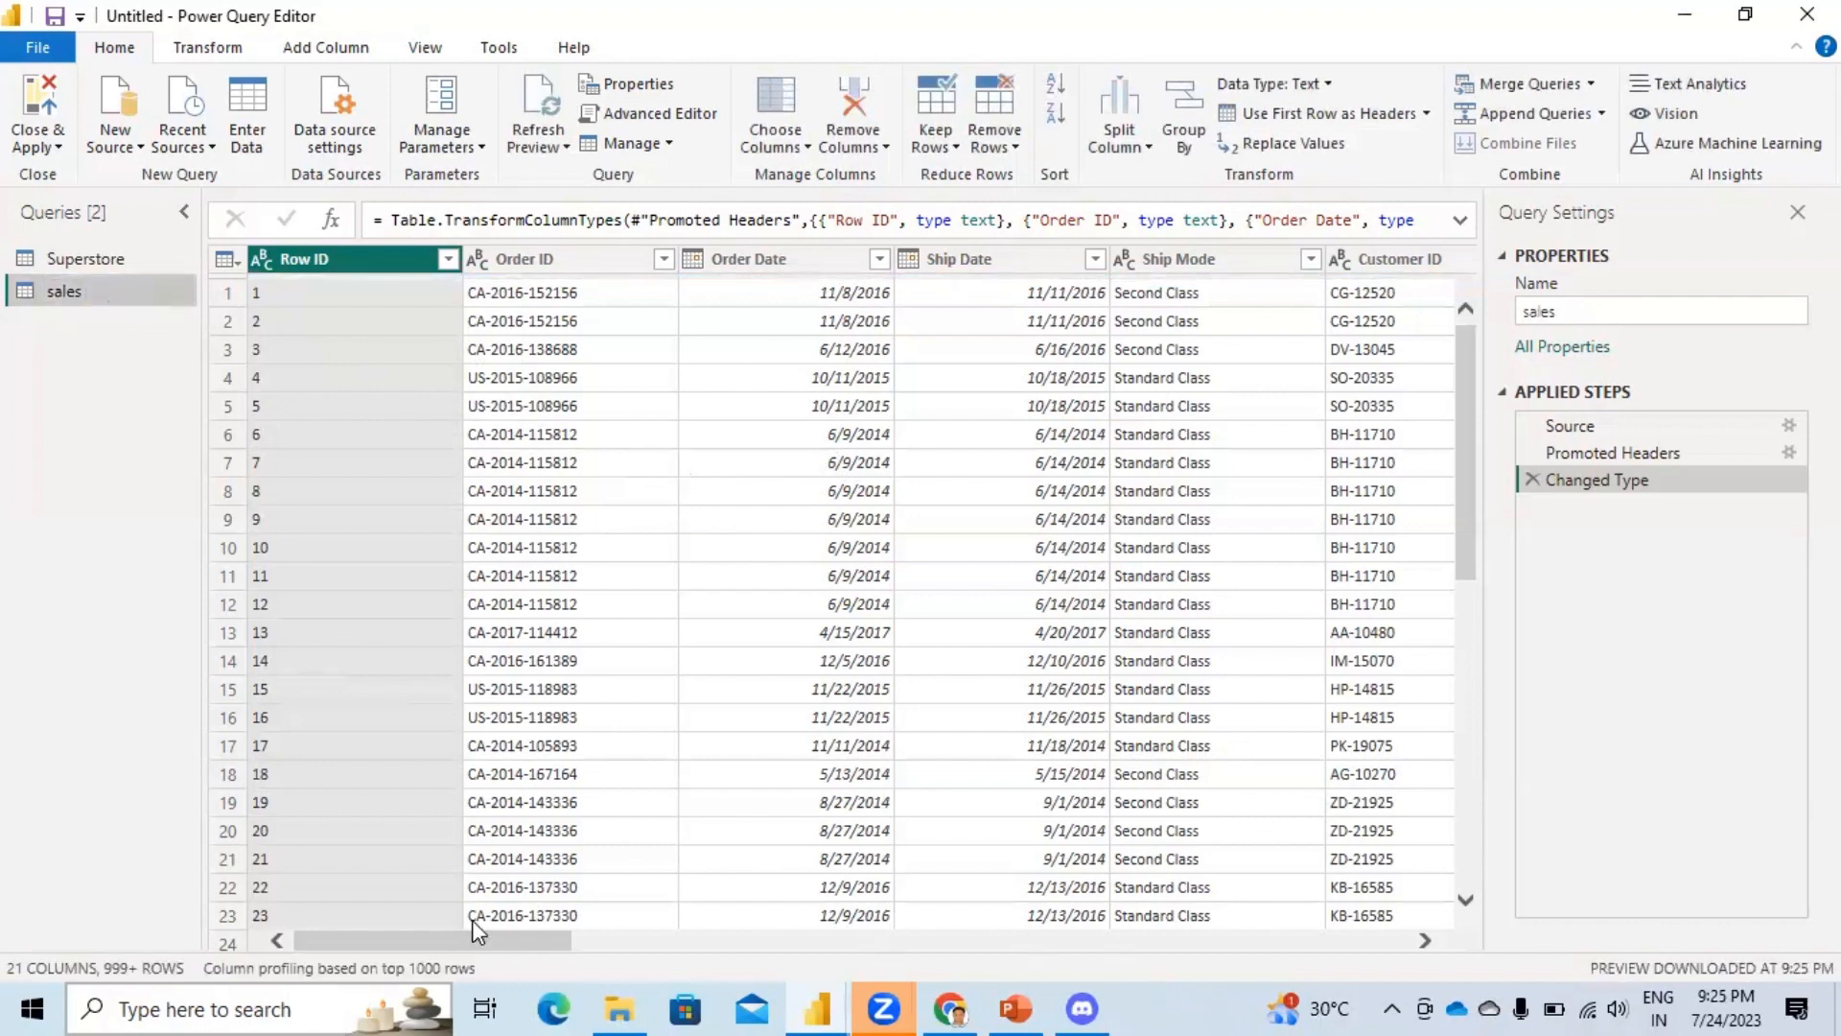
Keep only the Category, Sub-Category and Sales columns in the sales query by removing all other columns.
{"action": "left_click_drag", "start_coordinate": [433, 948], "coordinate": [1003, 935]}
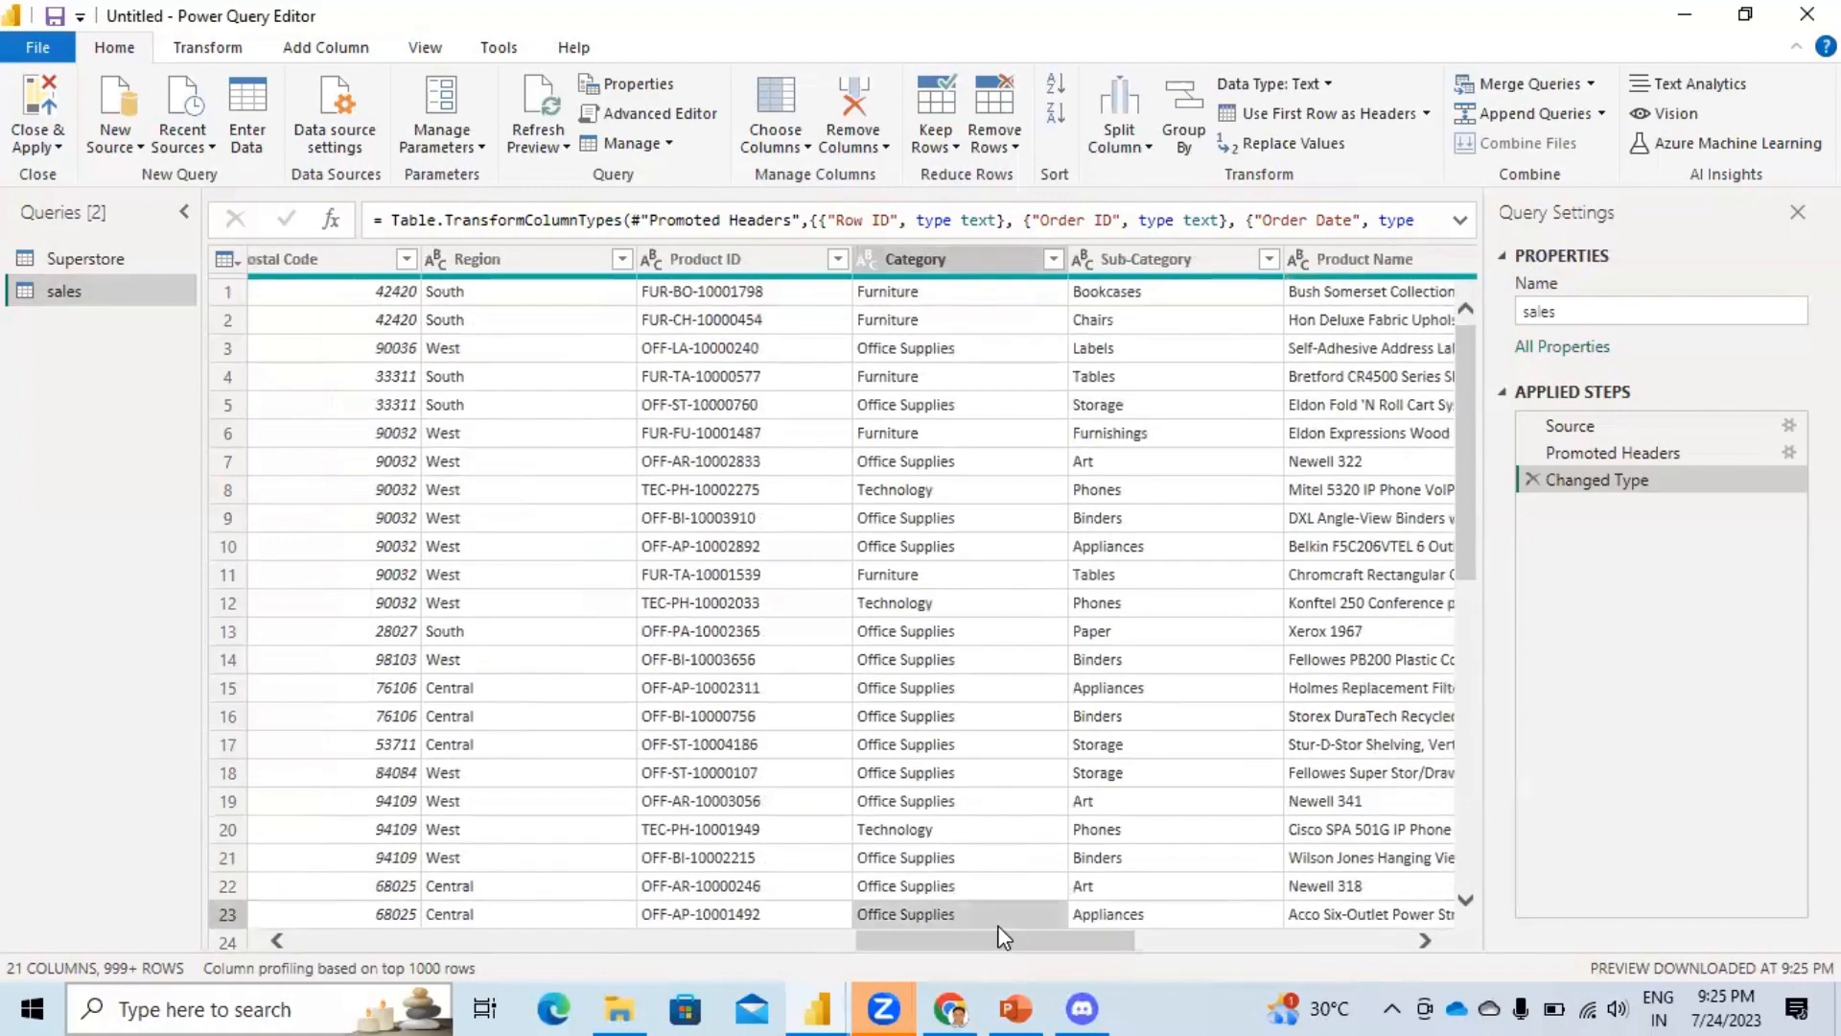
{"action": "left_click", "coordinate": [1036, 922]}
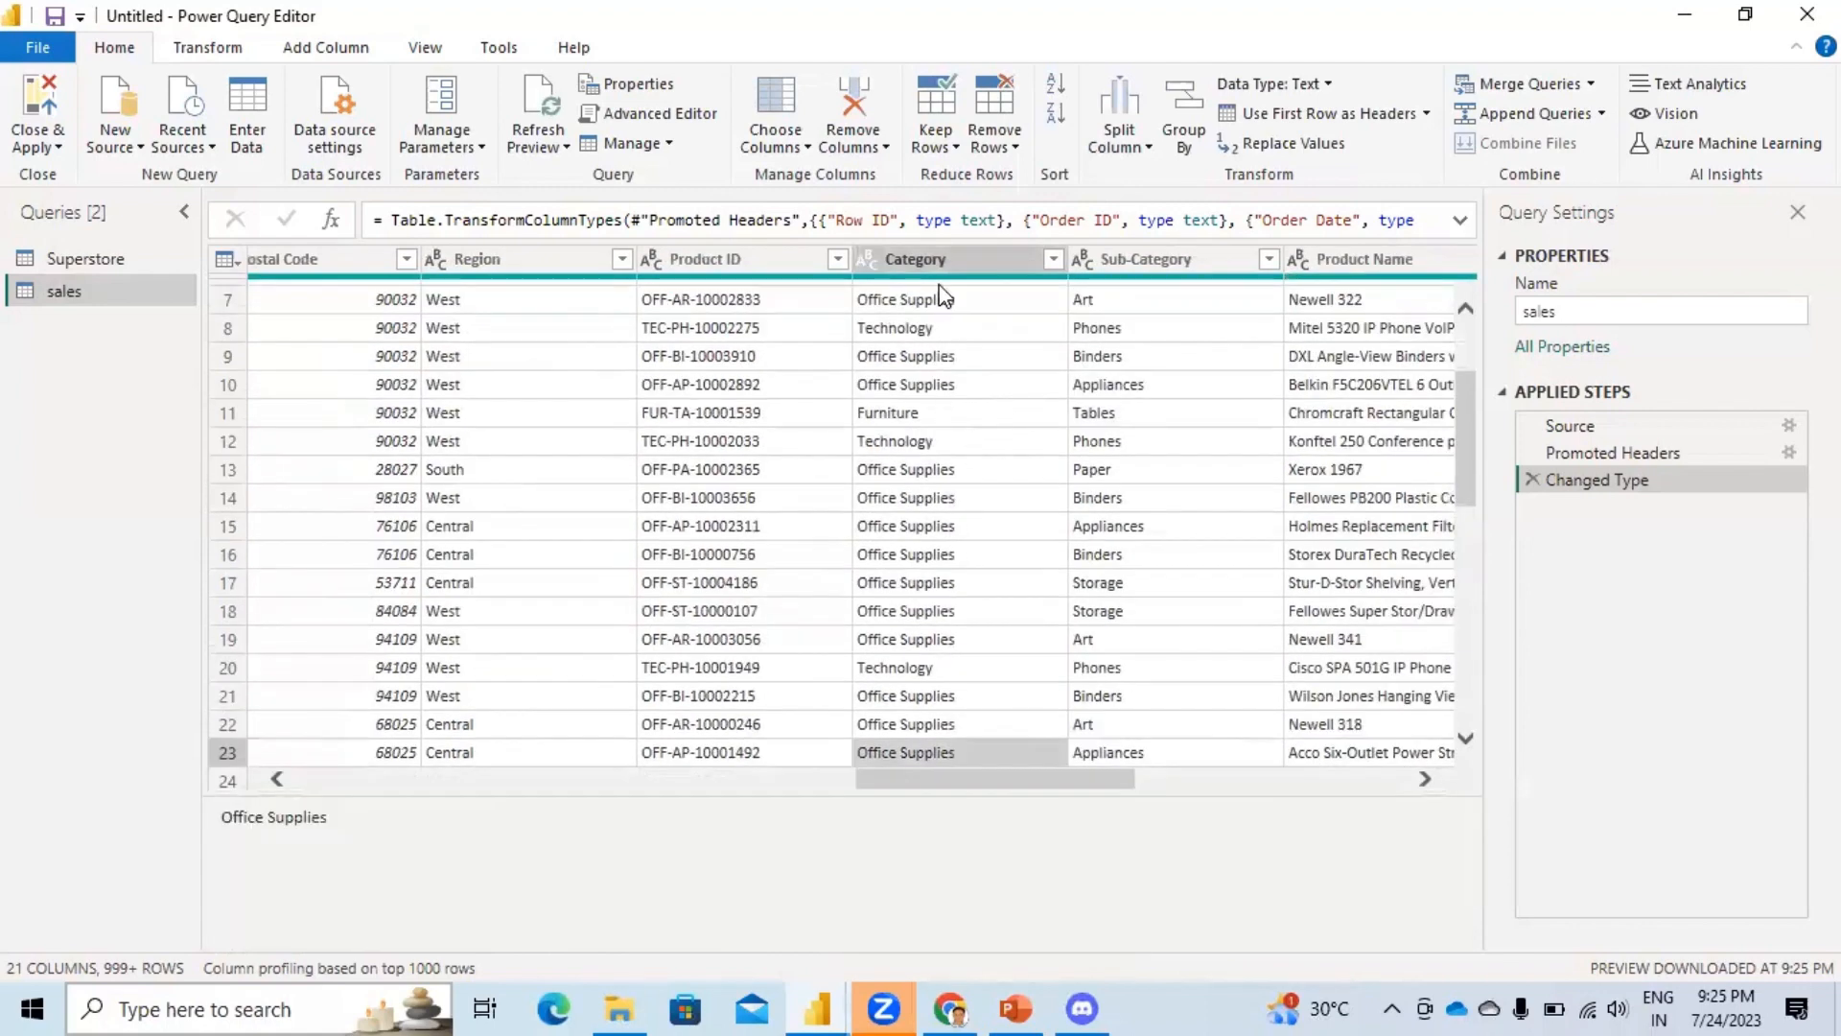
{"action": "left_click", "coordinate": [955, 259]}
{"action": "left_click", "coordinate": [1147, 259], "text": "ctrl"}
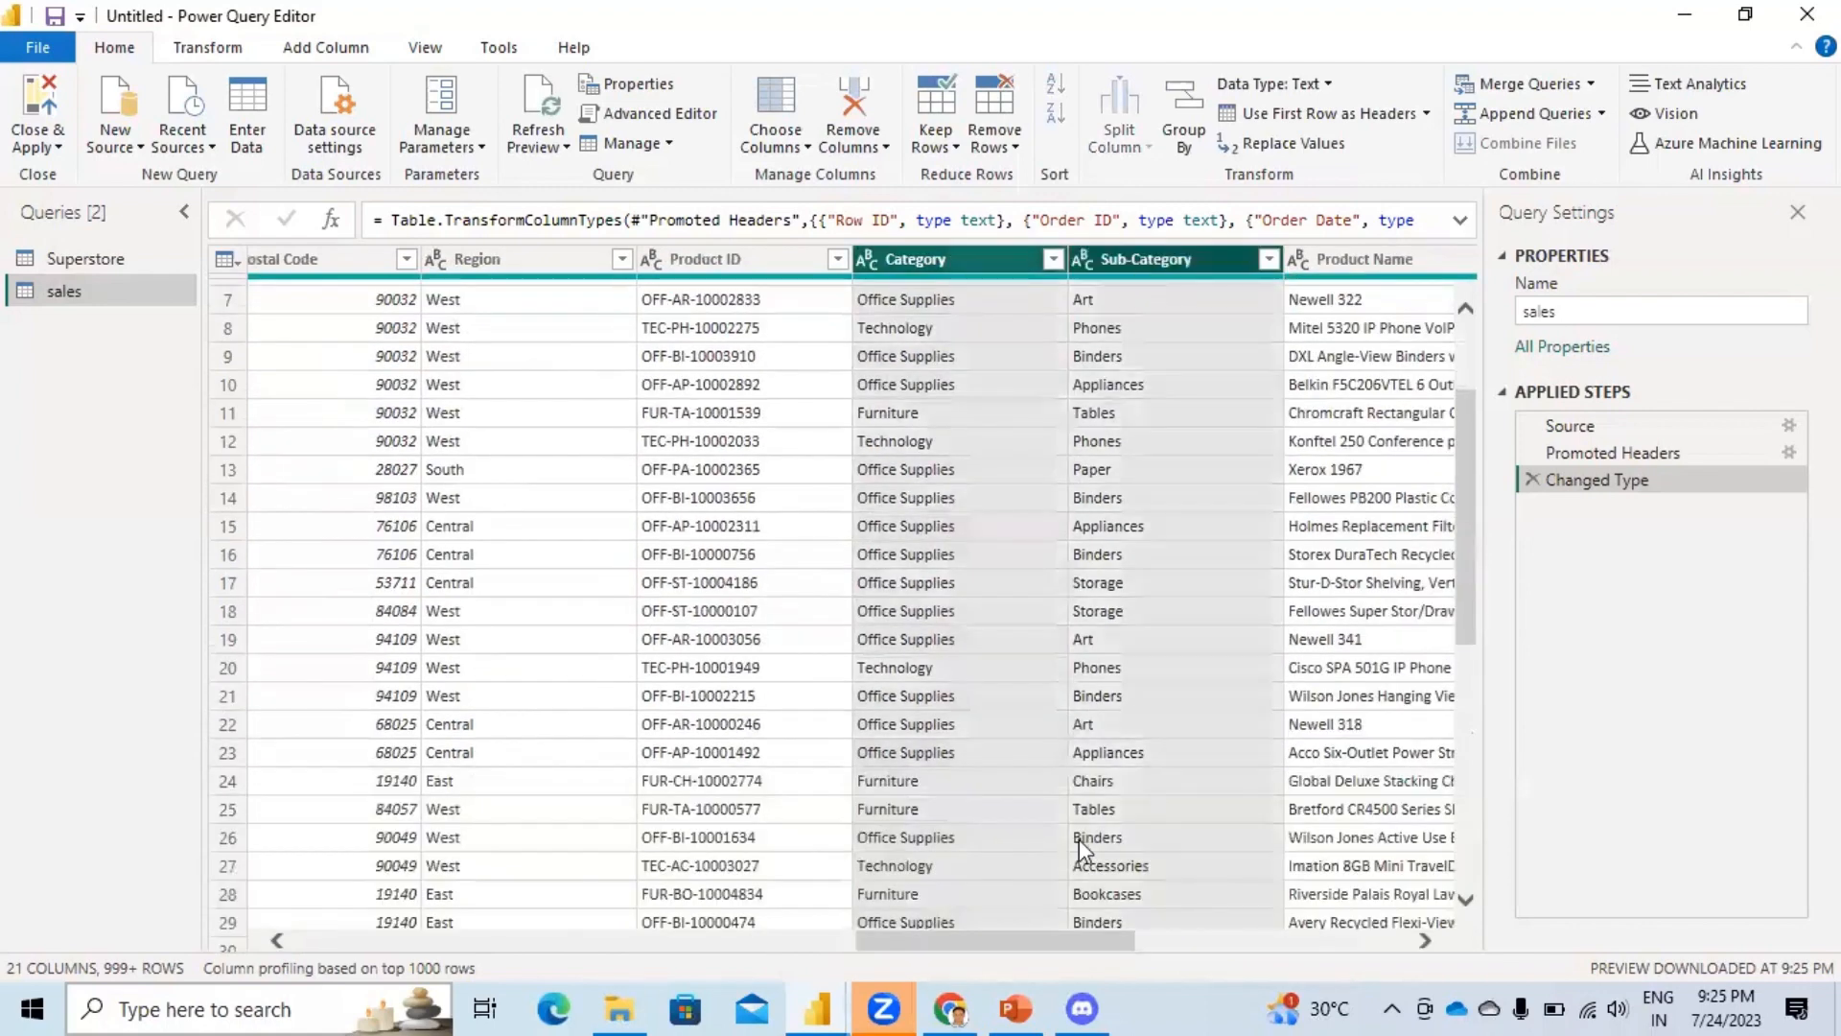
{"action": "left_click_drag", "start_coordinate": [1021, 934], "coordinate": [1284, 956]}
{"action": "left_click", "coordinate": [857, 251]}
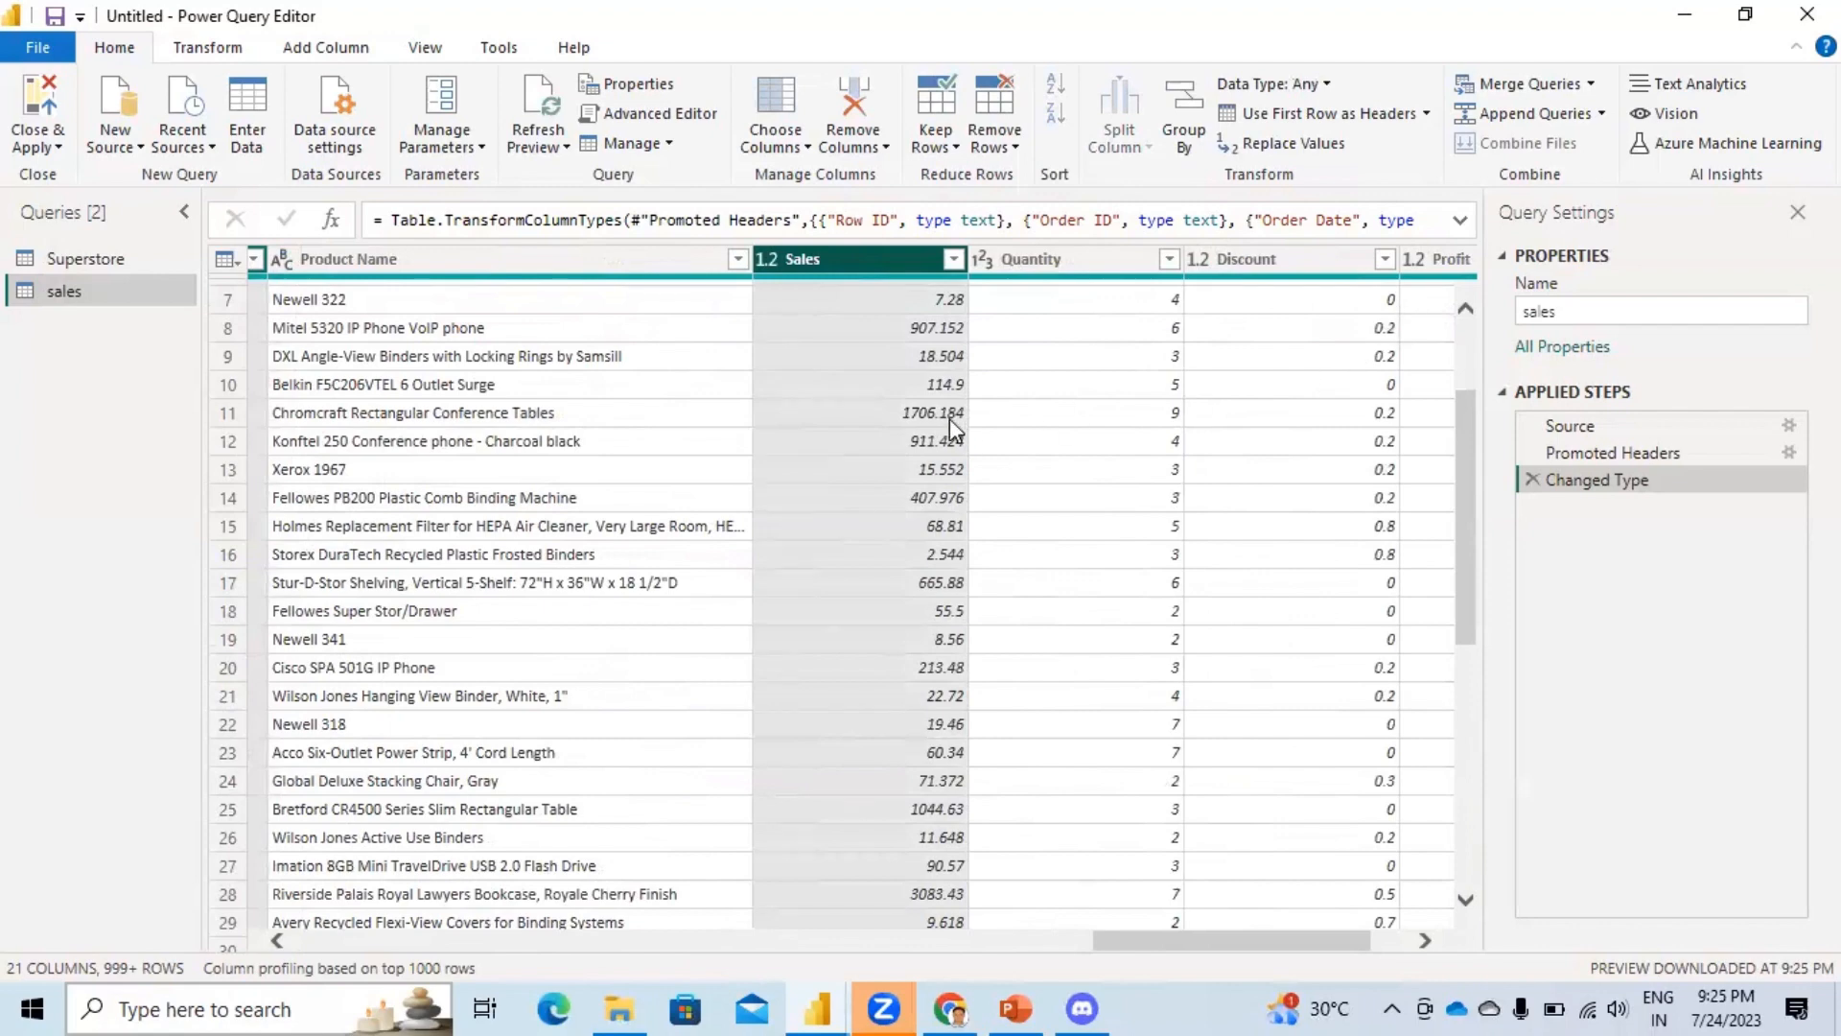
{"action": "right_click", "coordinate": [854, 253]}
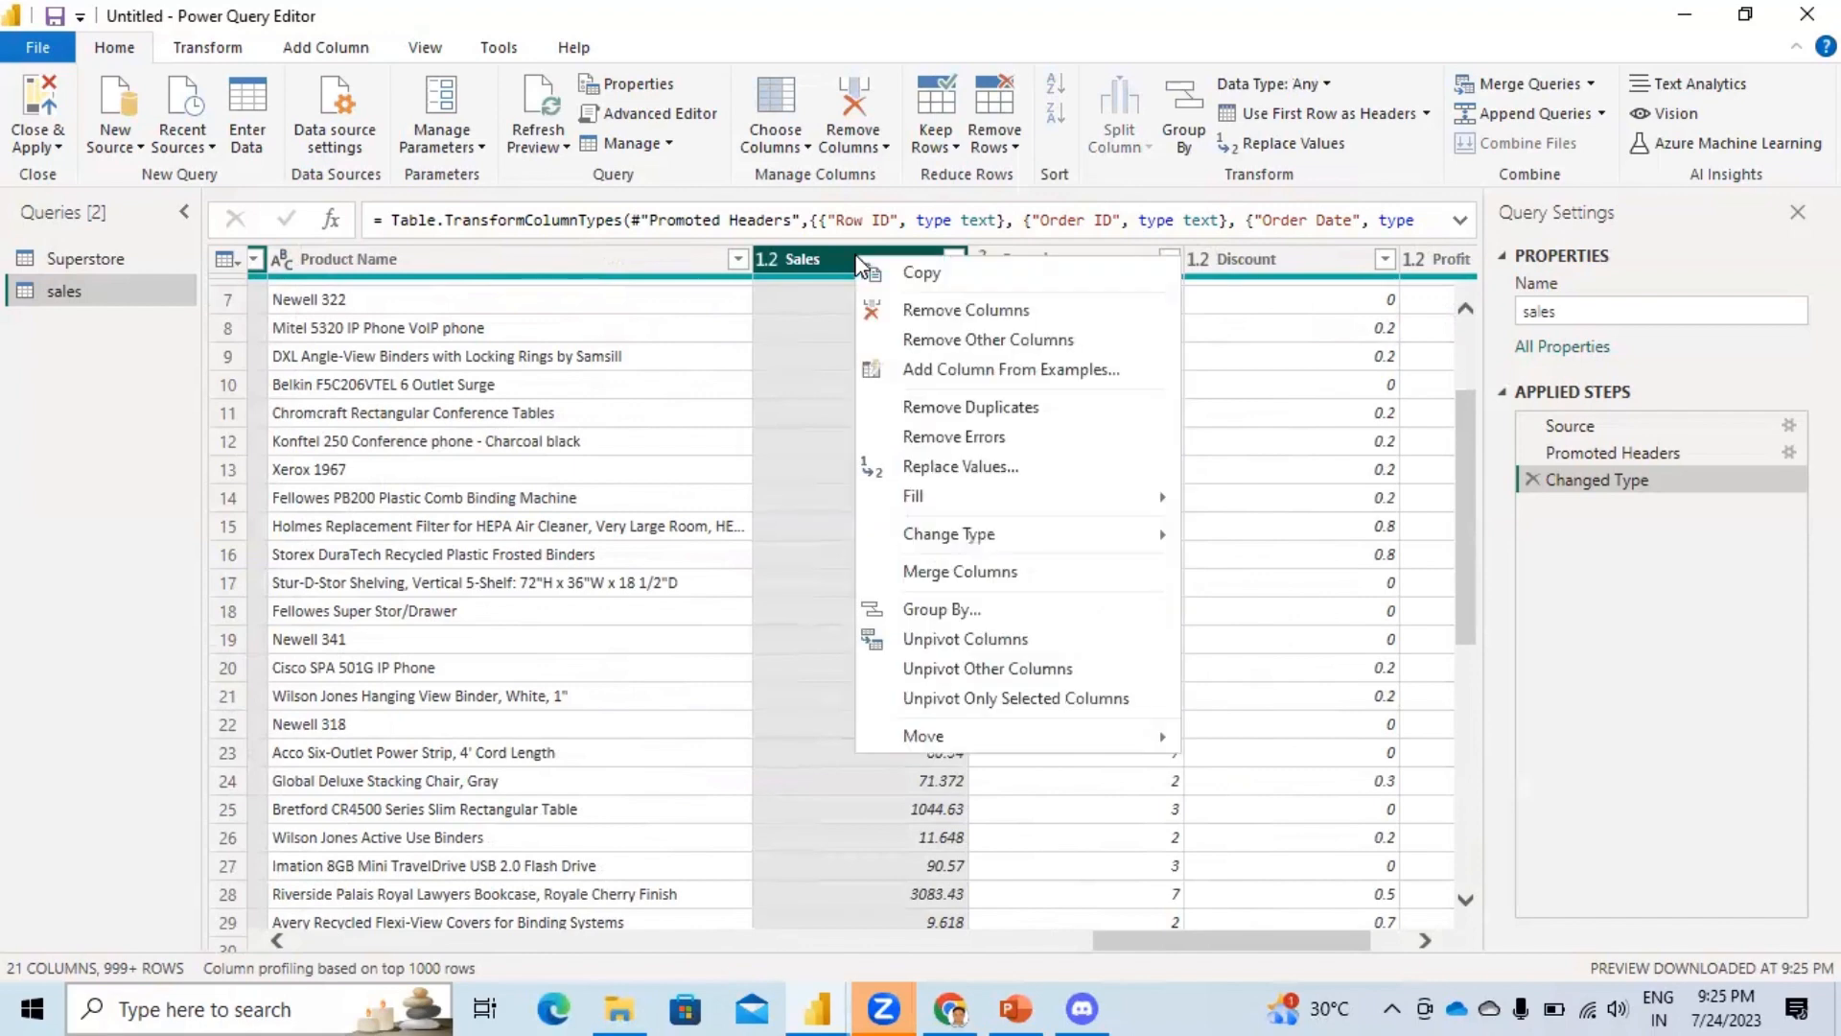
{"action": "left_click", "coordinate": [1020, 343]}
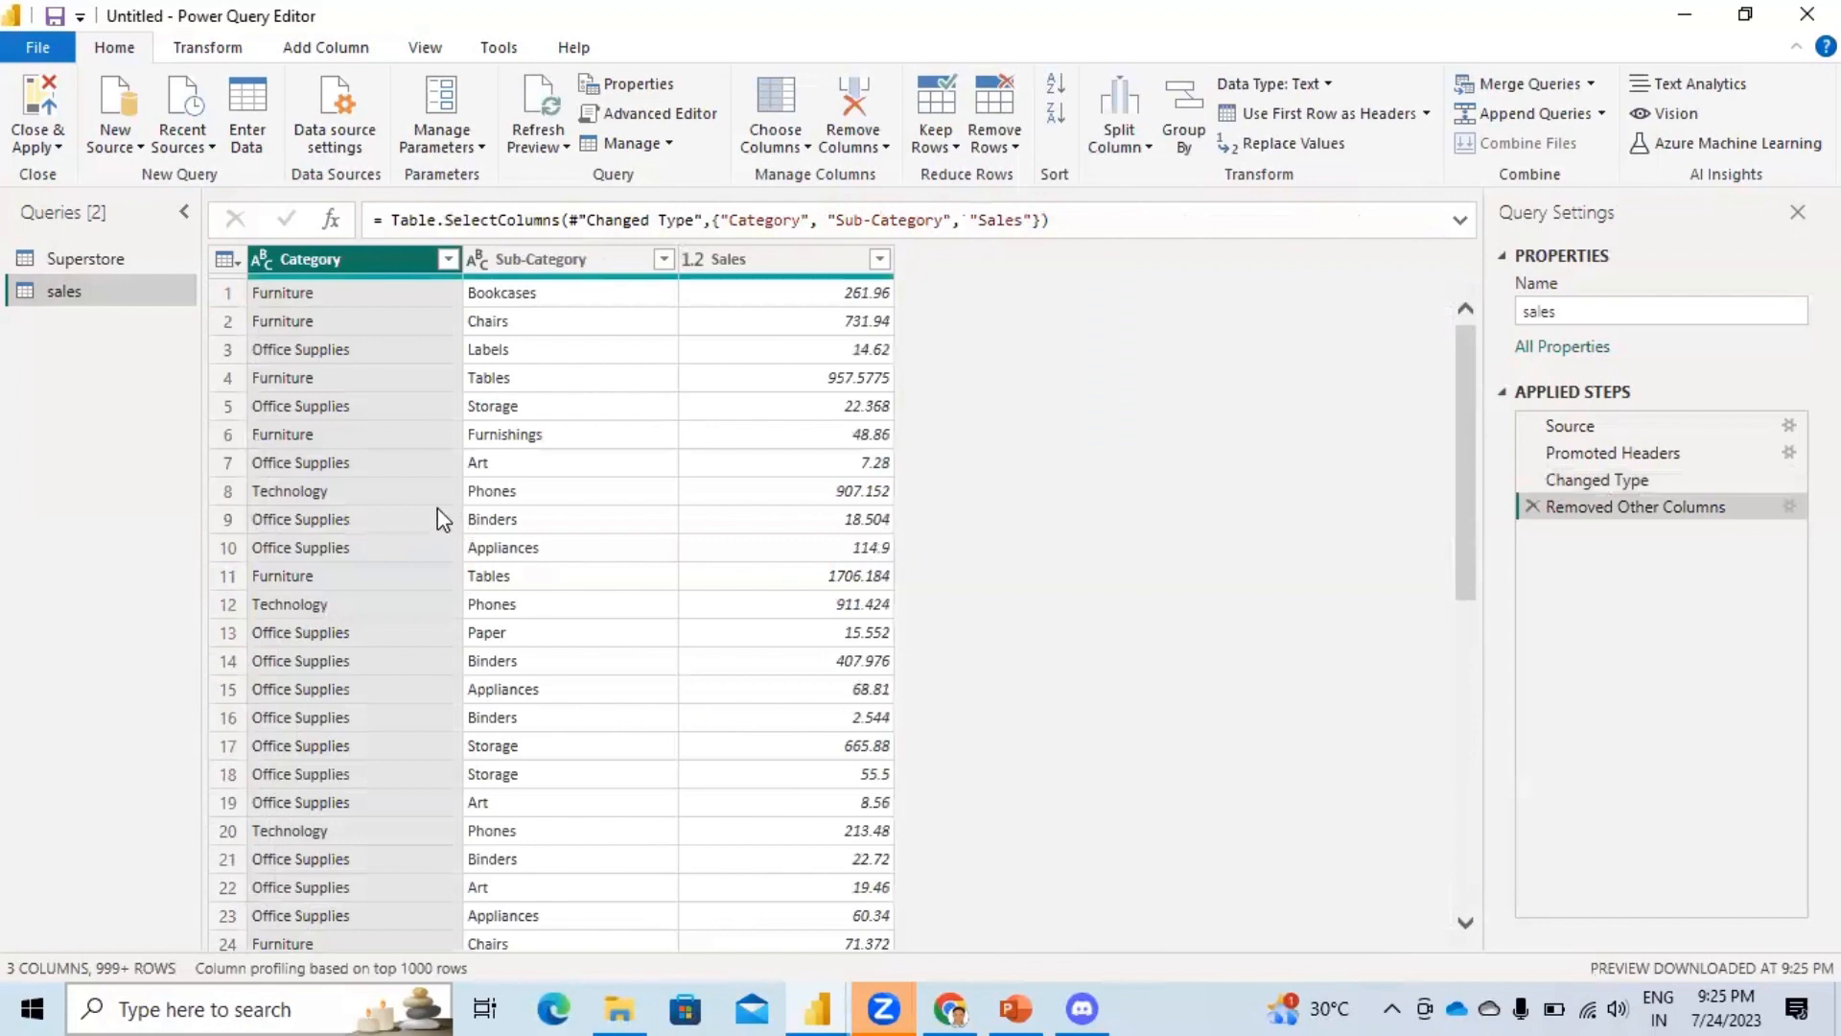
Close the Power Query Editor applying the query changes, and check the Superstore and sales tables in the model view.
{"action": "left_click", "coordinate": [775, 265]}
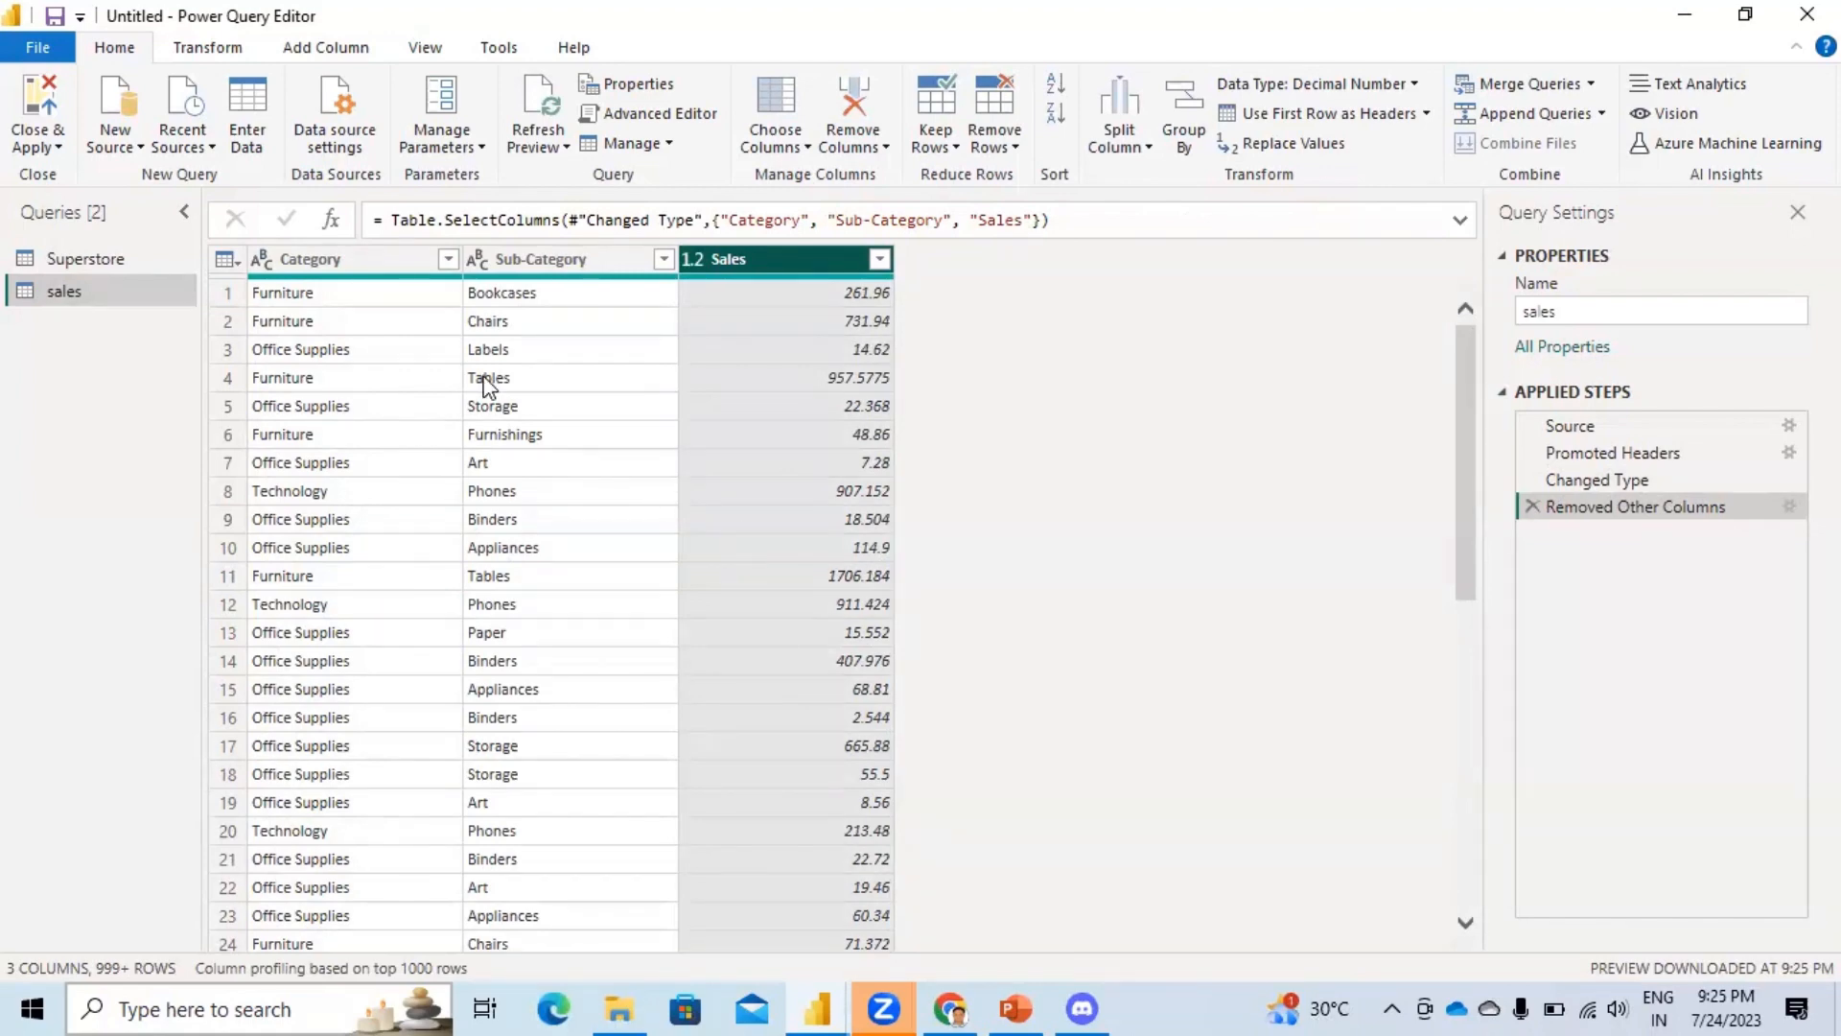
{"action": "left_click", "coordinate": [338, 261]}
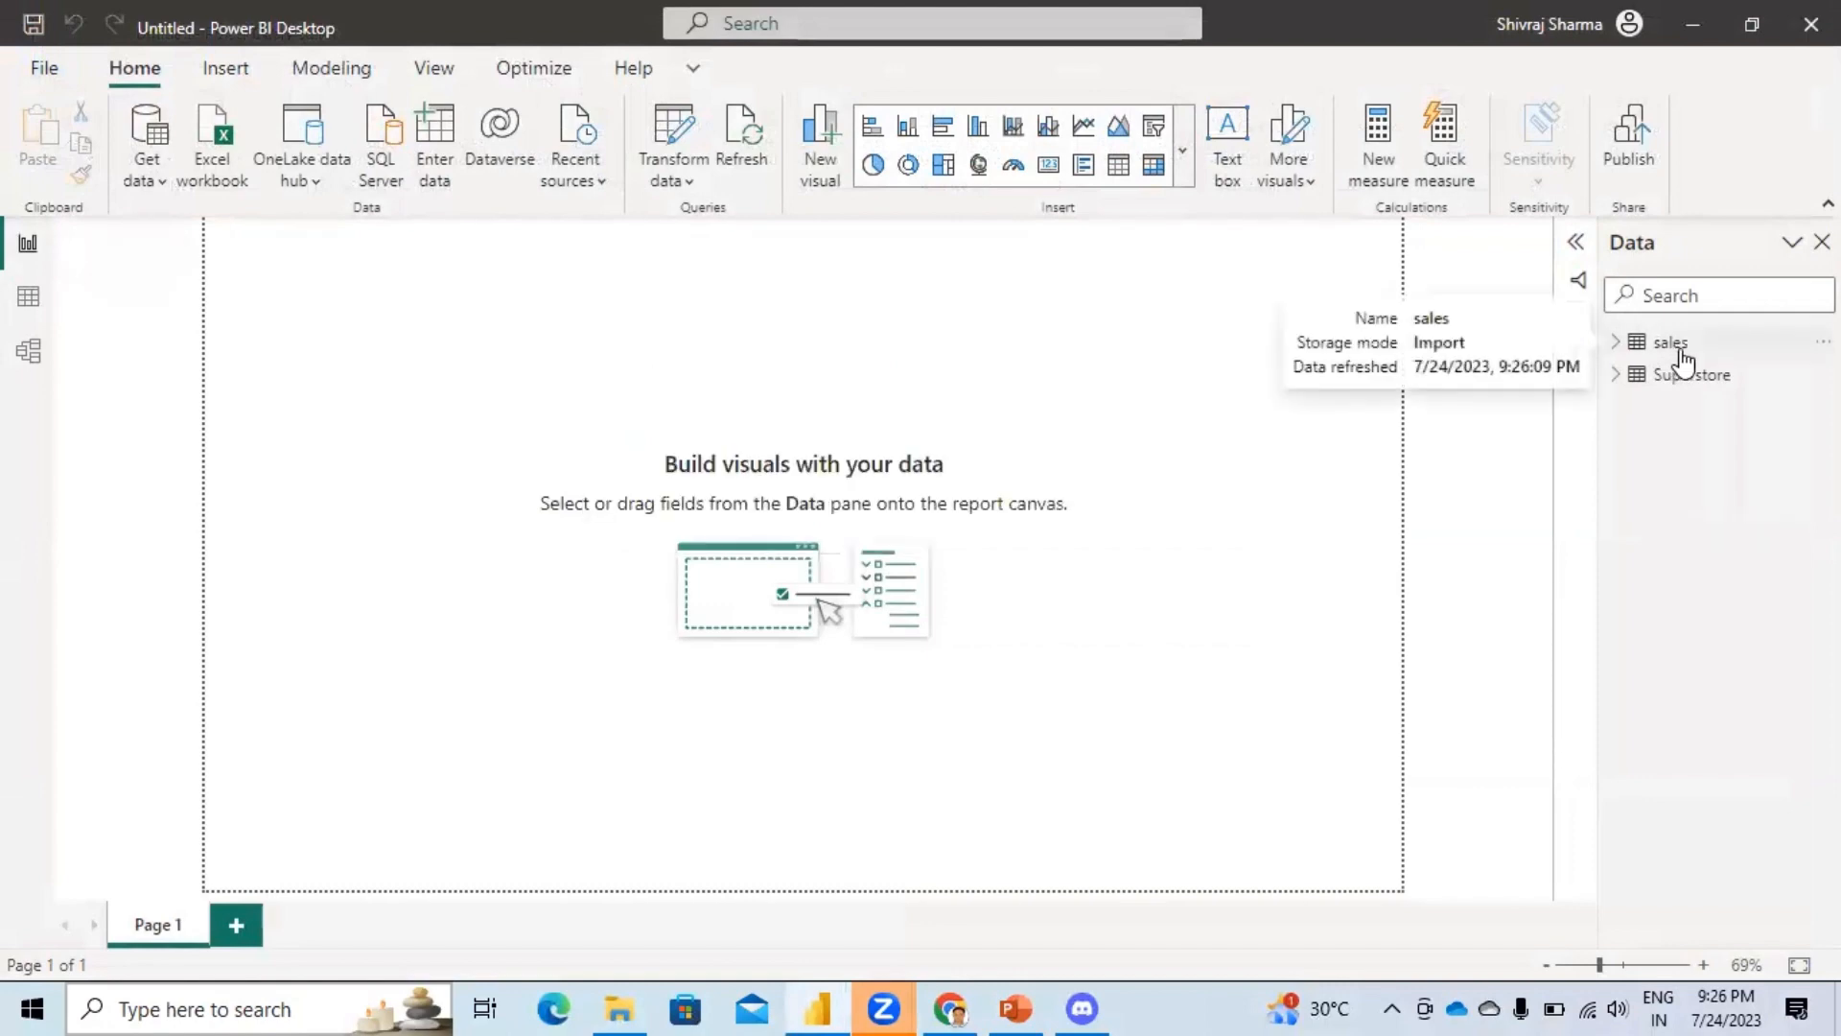
{"action": "left_click", "coordinate": [29, 352]}
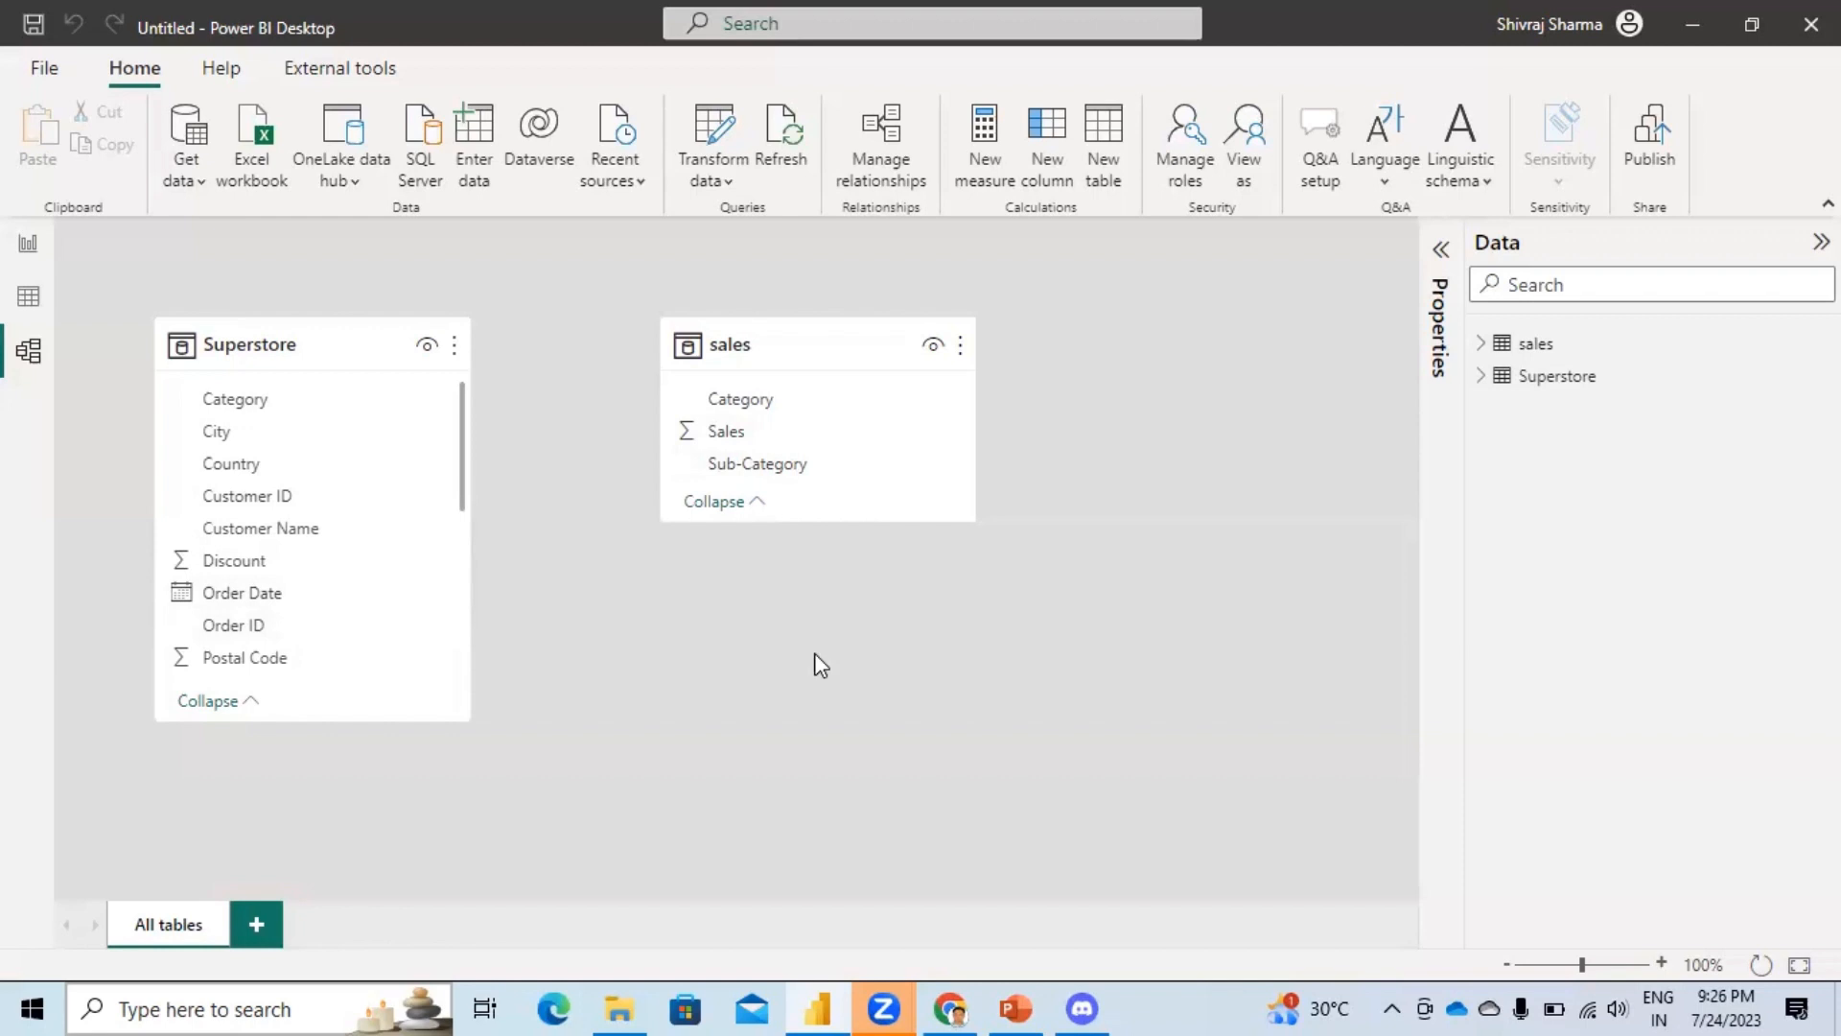
{"action": "left_click", "coordinate": [32, 248]}
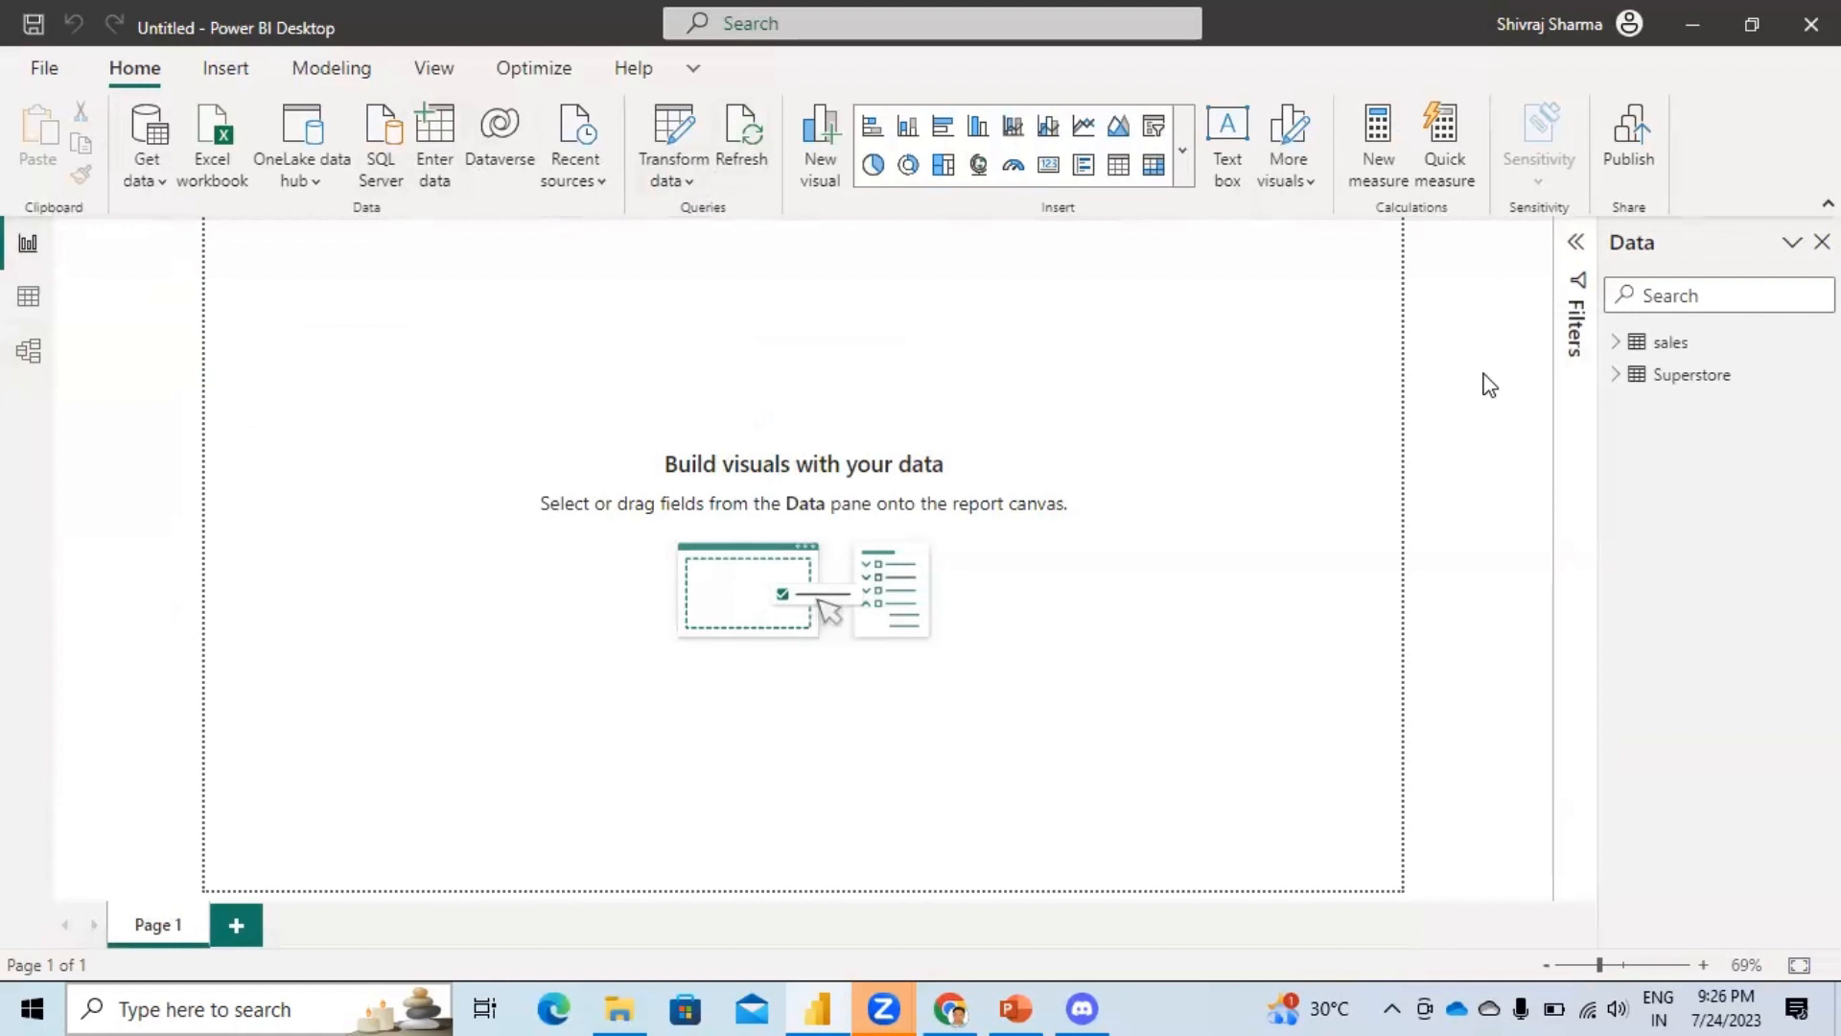
Reopen the Power Query Editor and remove duplicates from the sales query based on the Sub-Category column.
{"action": "left_click", "coordinate": [677, 135]}
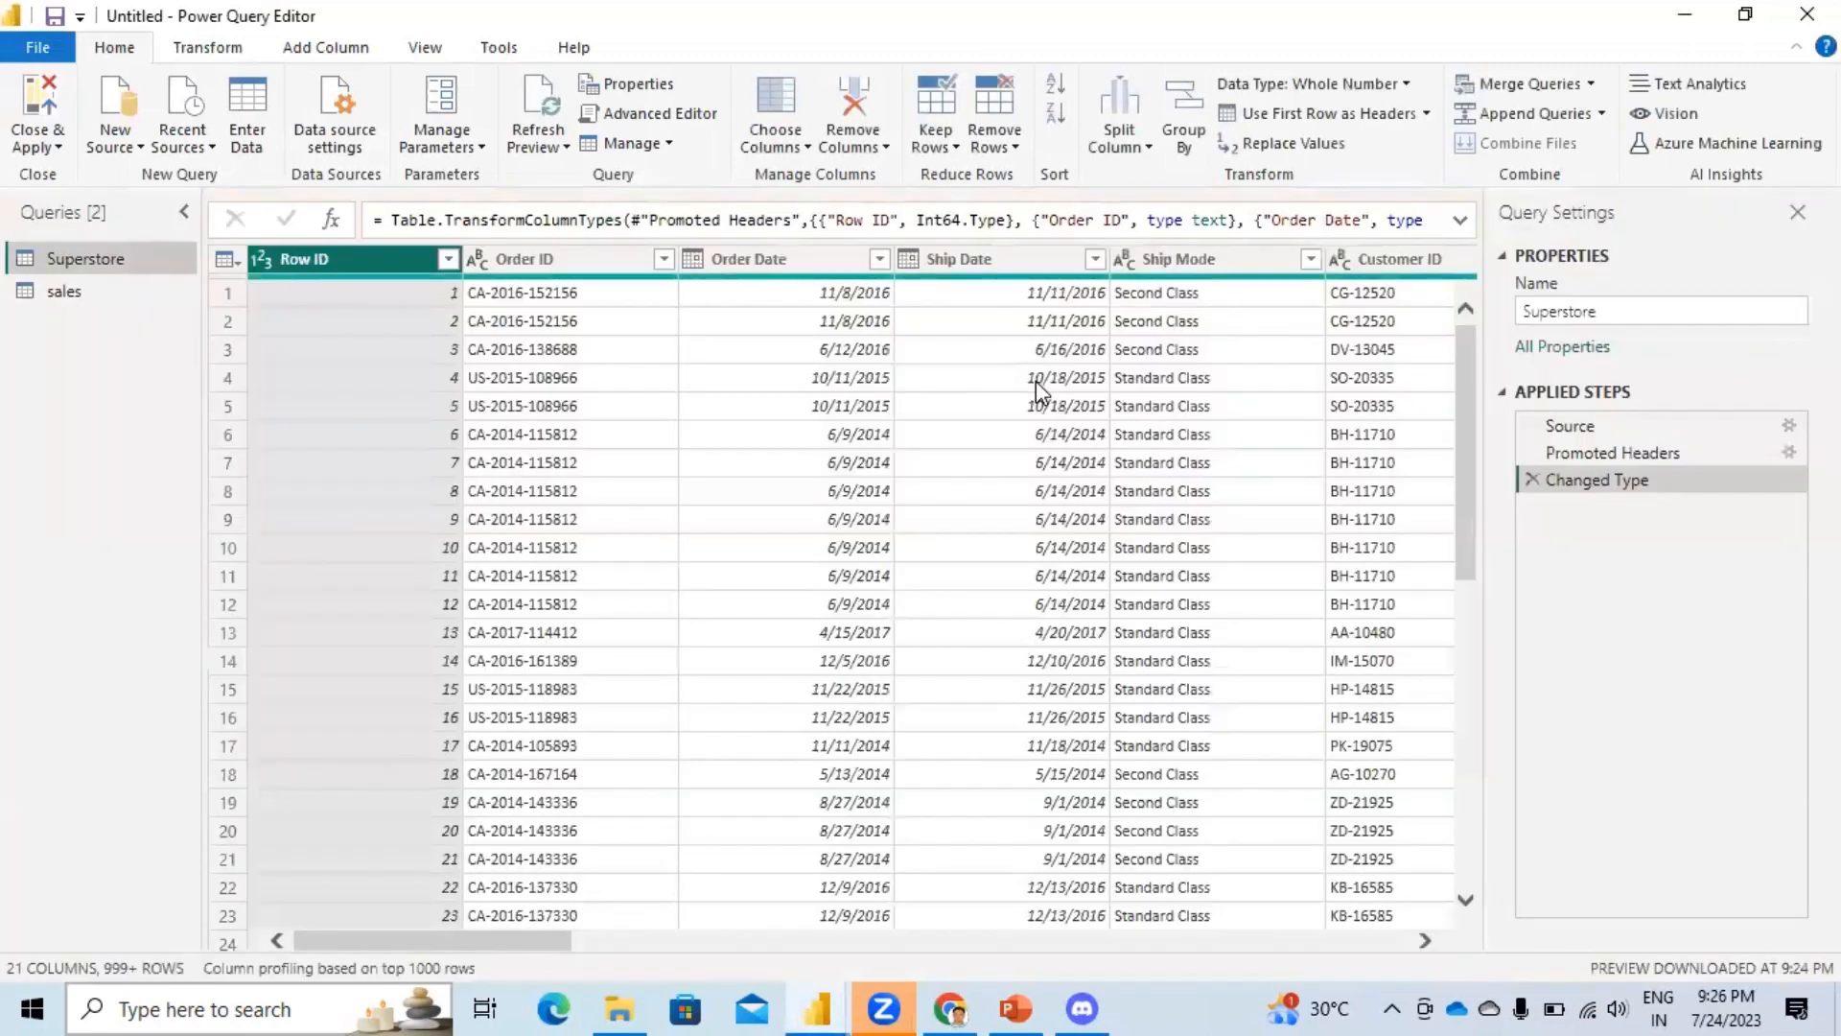
{"action": "left_click", "coordinate": [53, 298]}
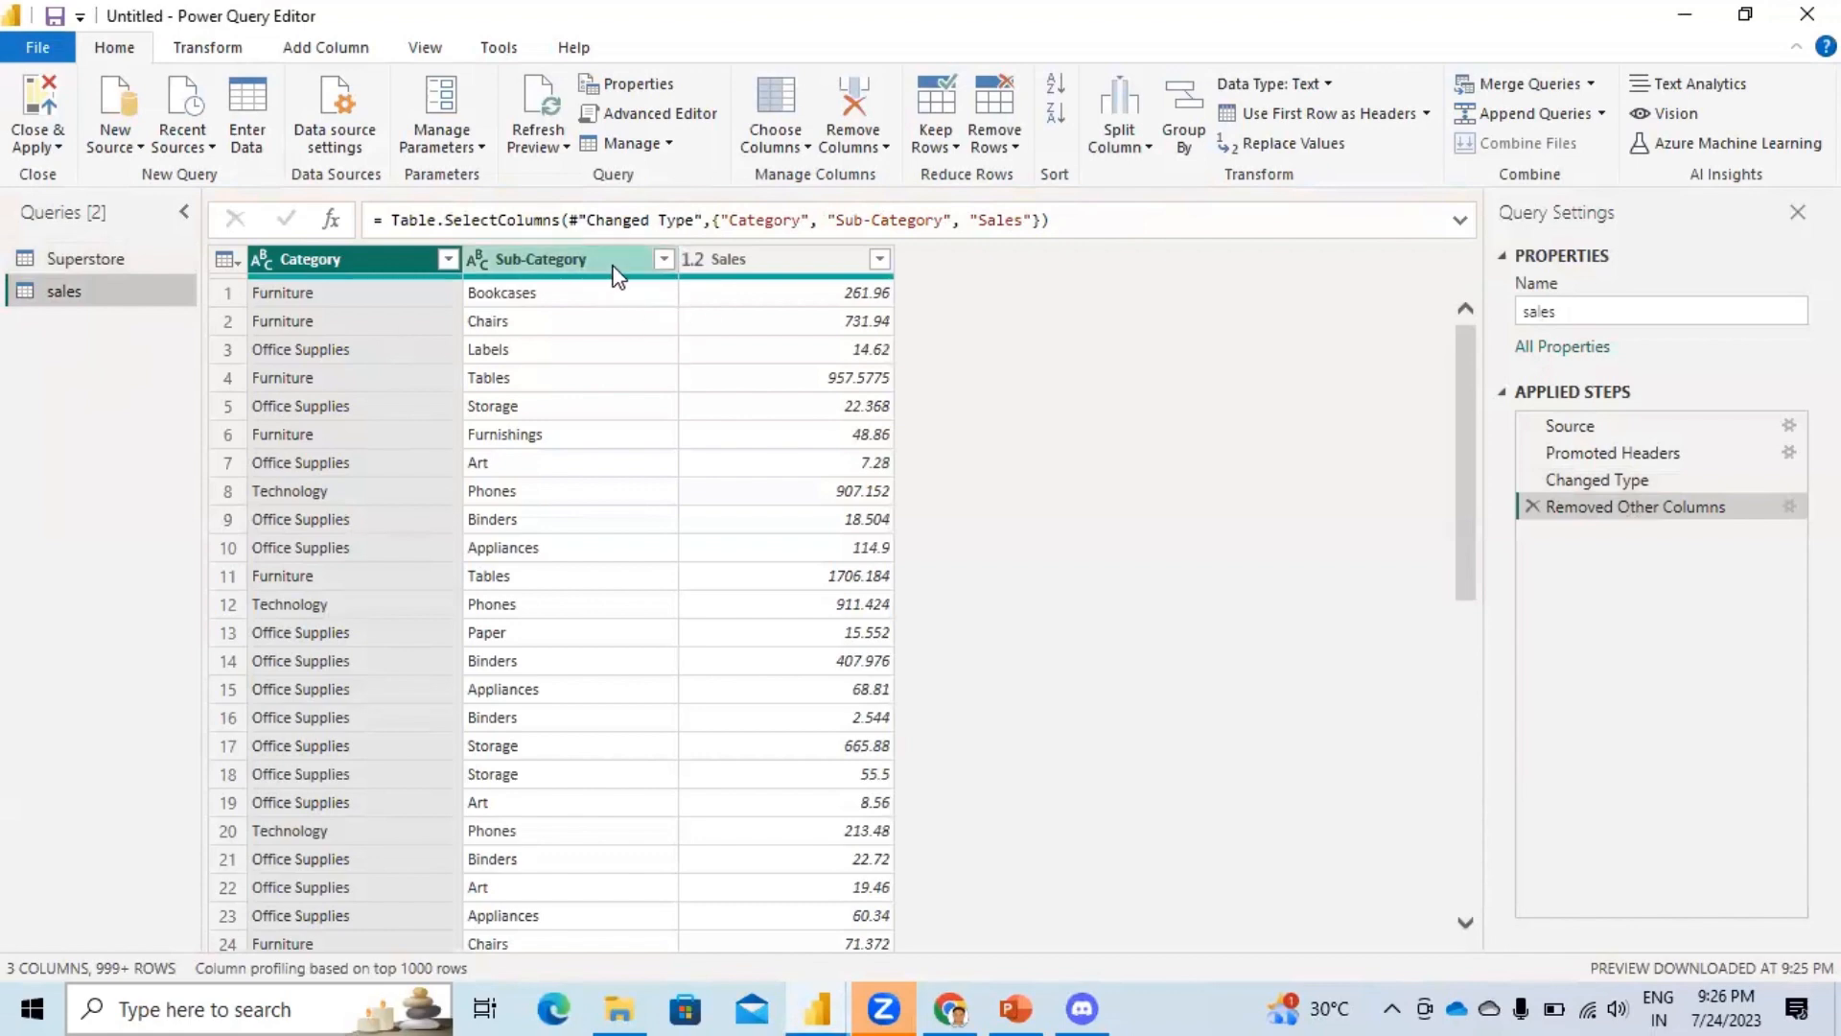
{"action": "left_click", "coordinate": [662, 261]}
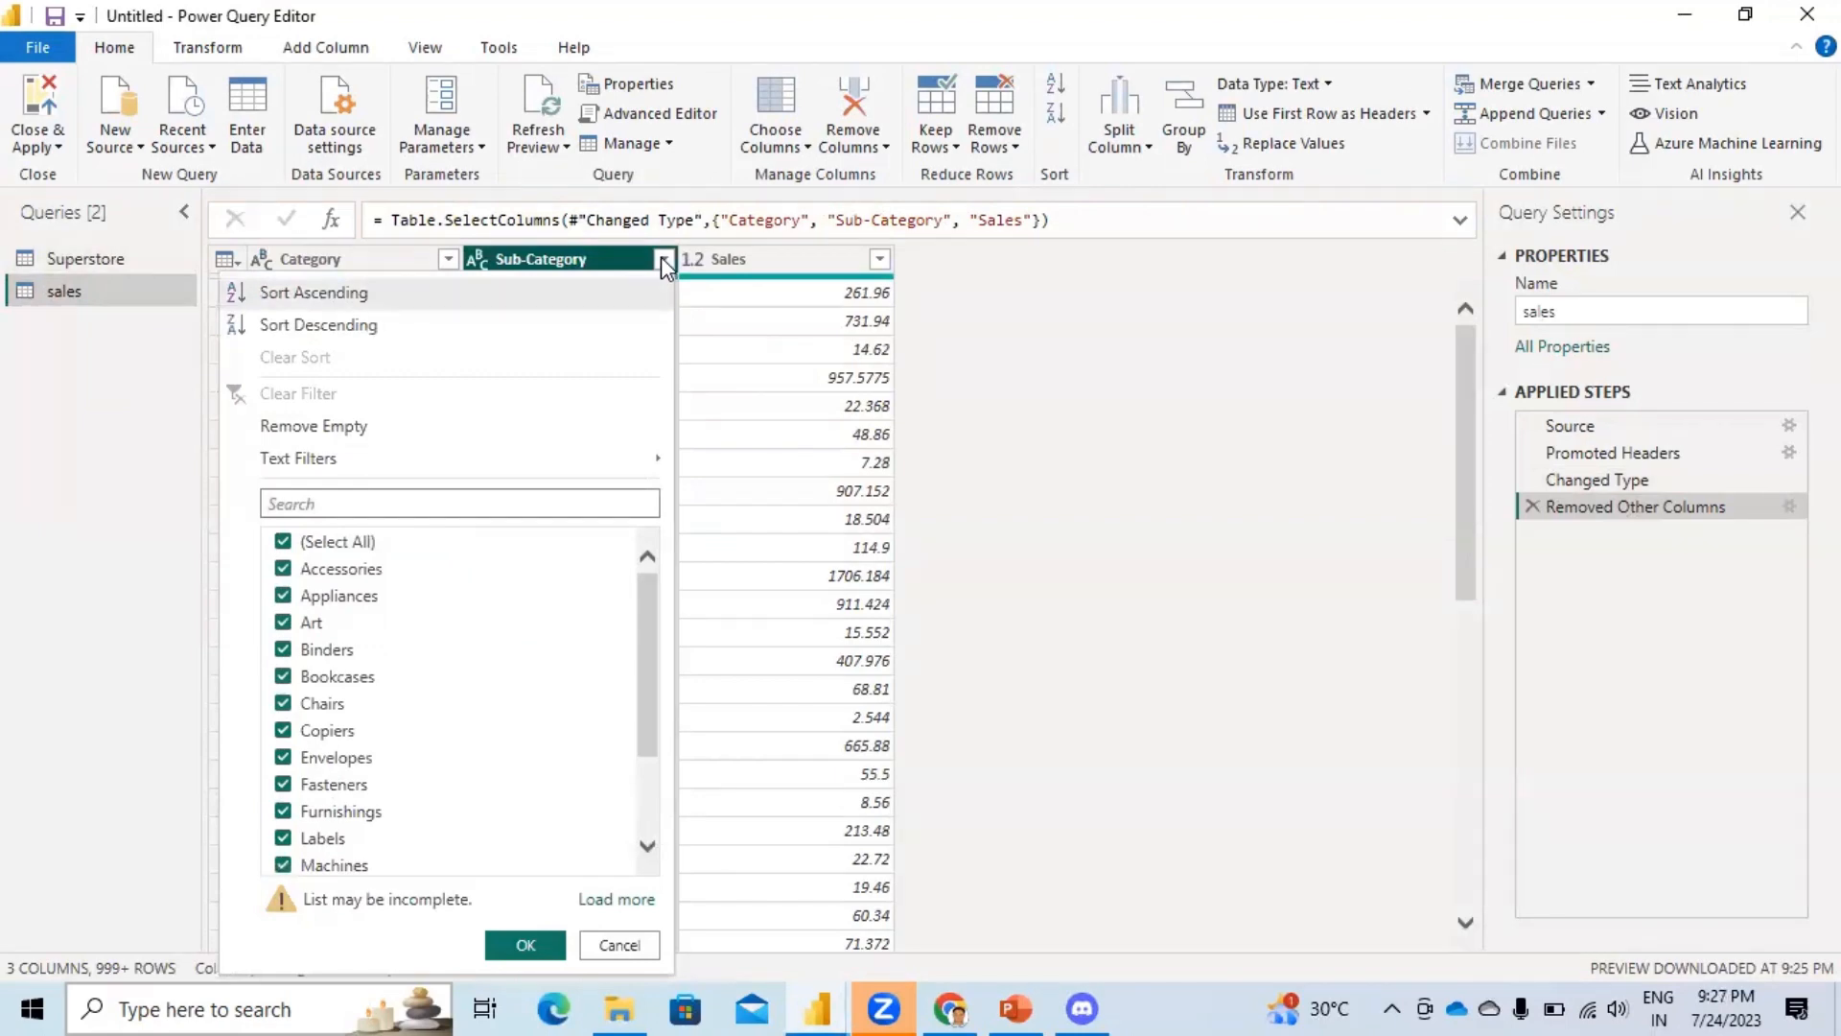
{"action": "right_click", "coordinate": [573, 261]}
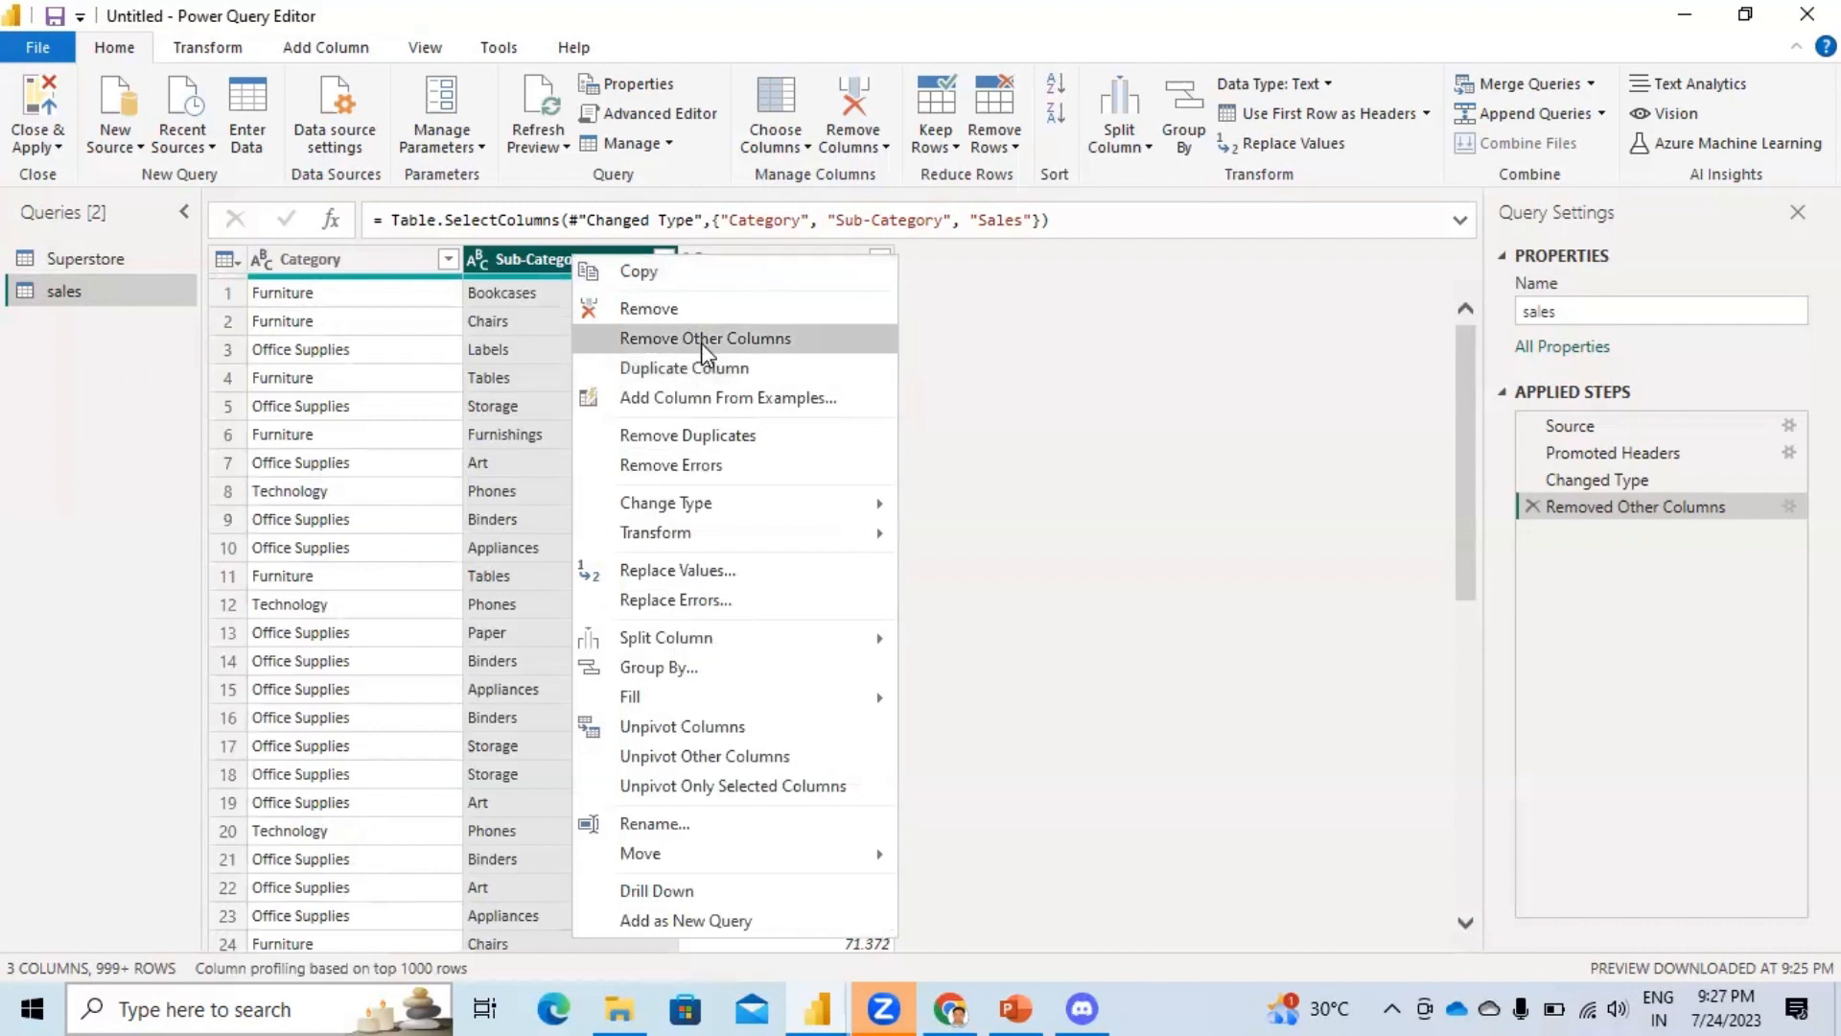
{"action": "left_click", "coordinate": [732, 441]}
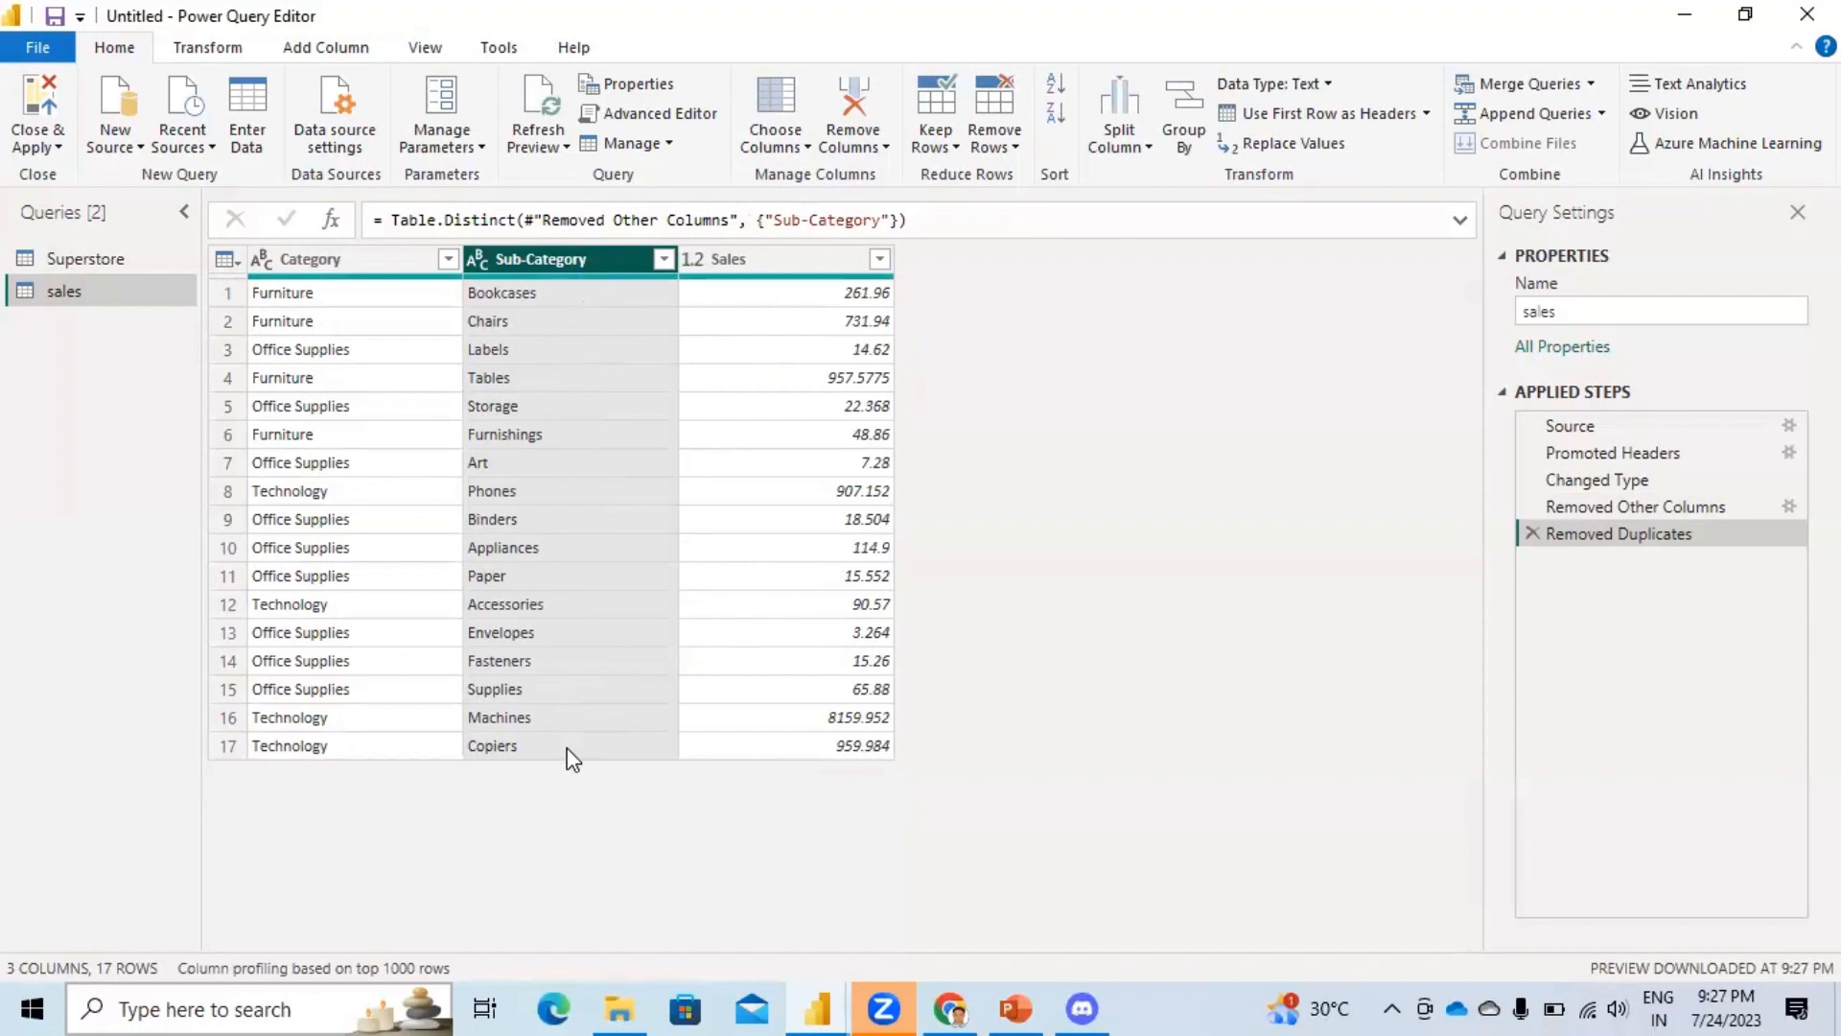
Add an index column starting from 1 to the sales query.
{"action": "left_click", "coordinate": [773, 263]}
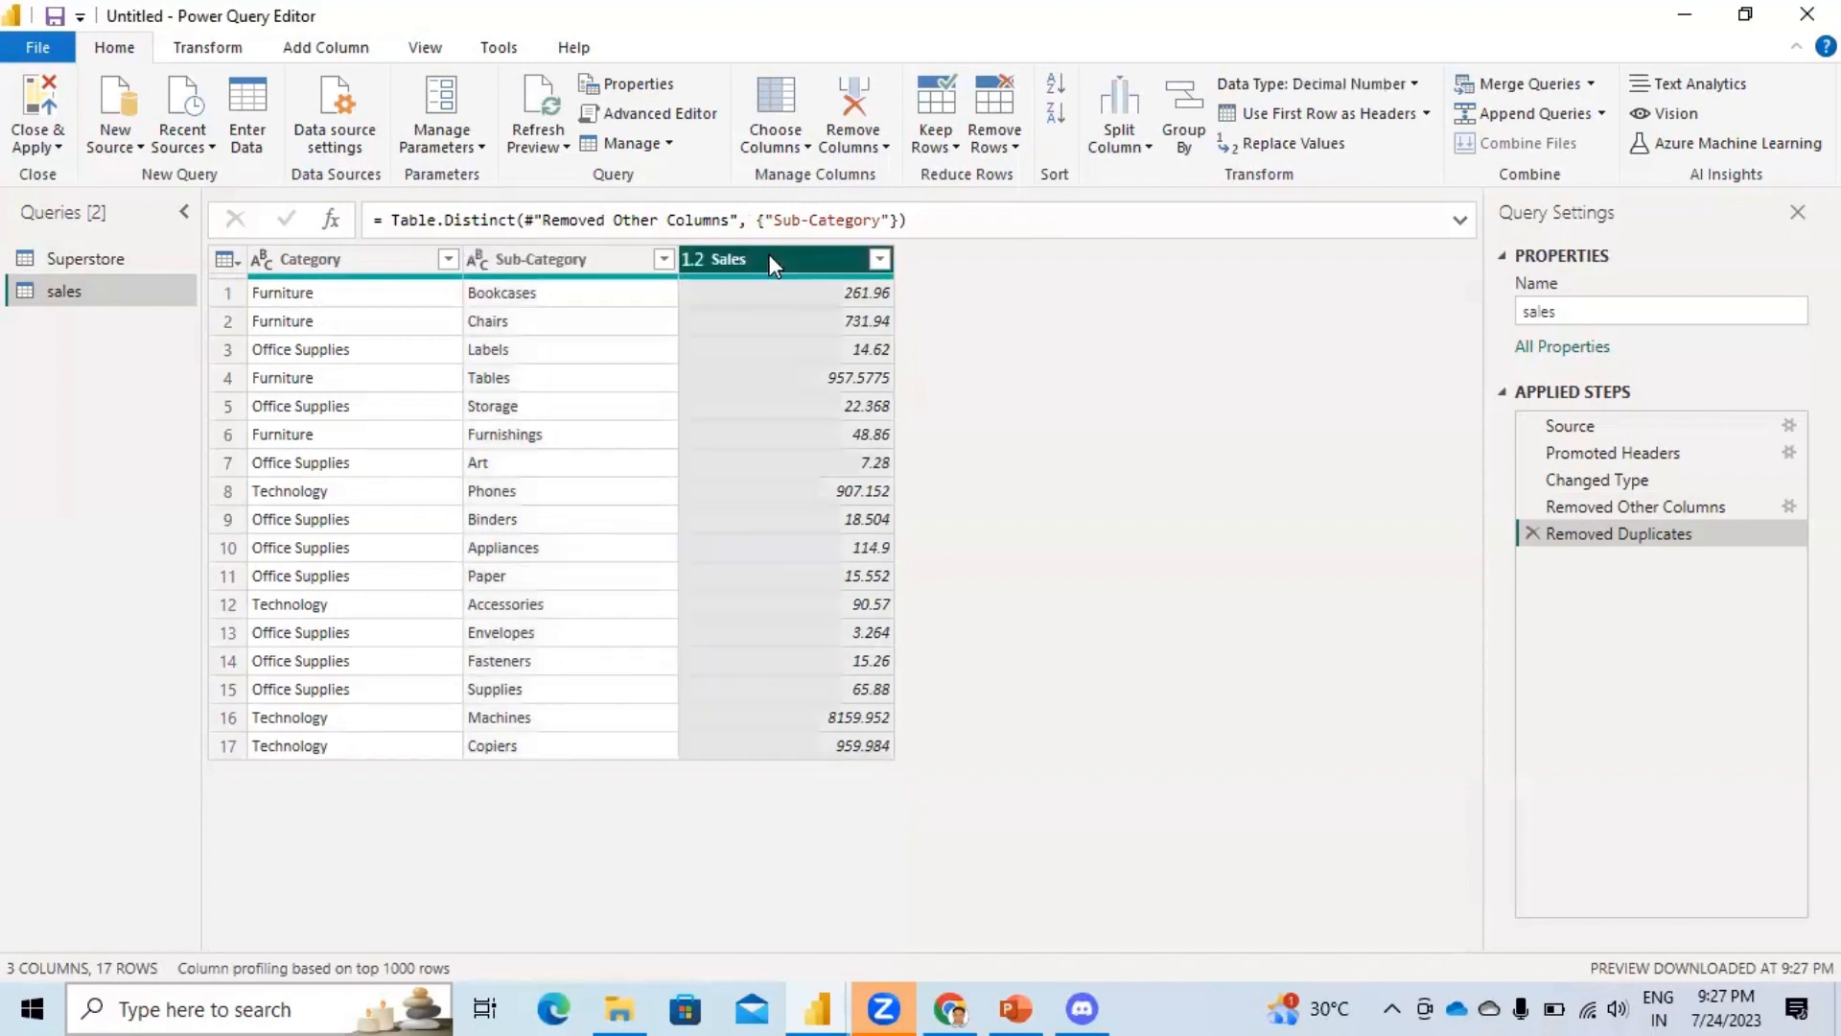
{"action": "left_click", "coordinate": [523, 259]}
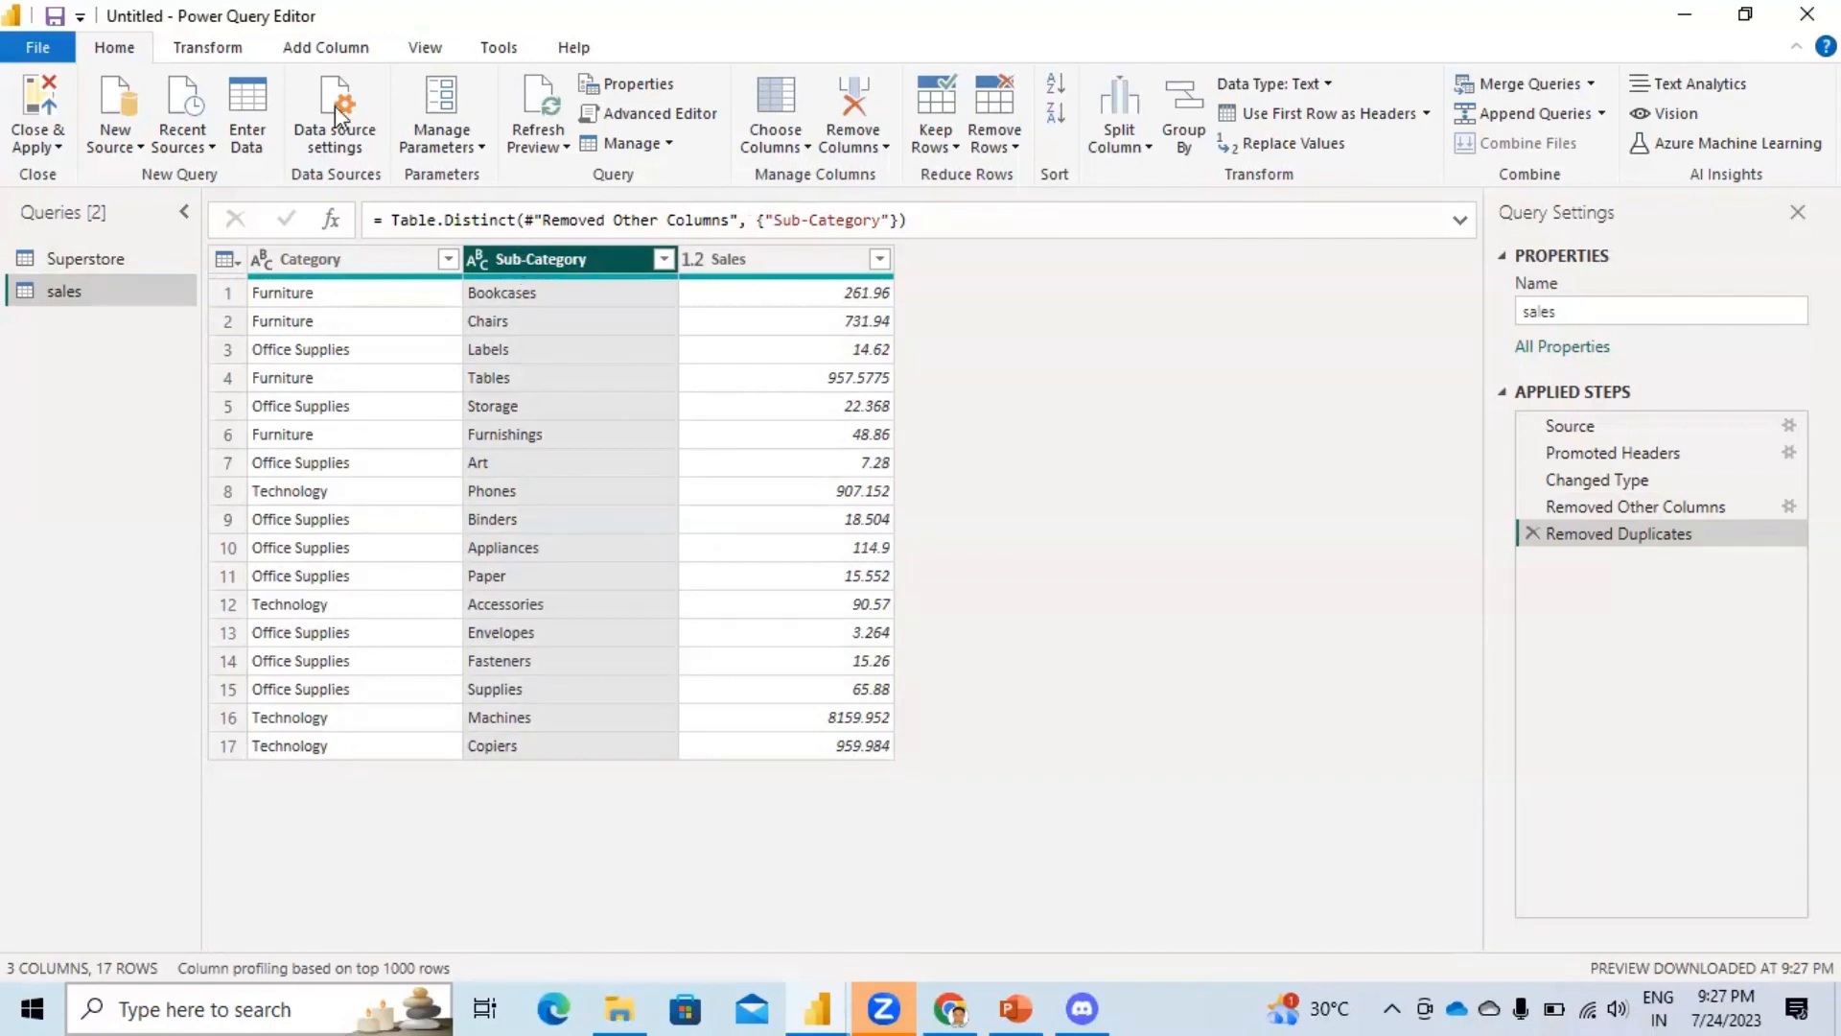
{"action": "left_click", "coordinate": [208, 53]}
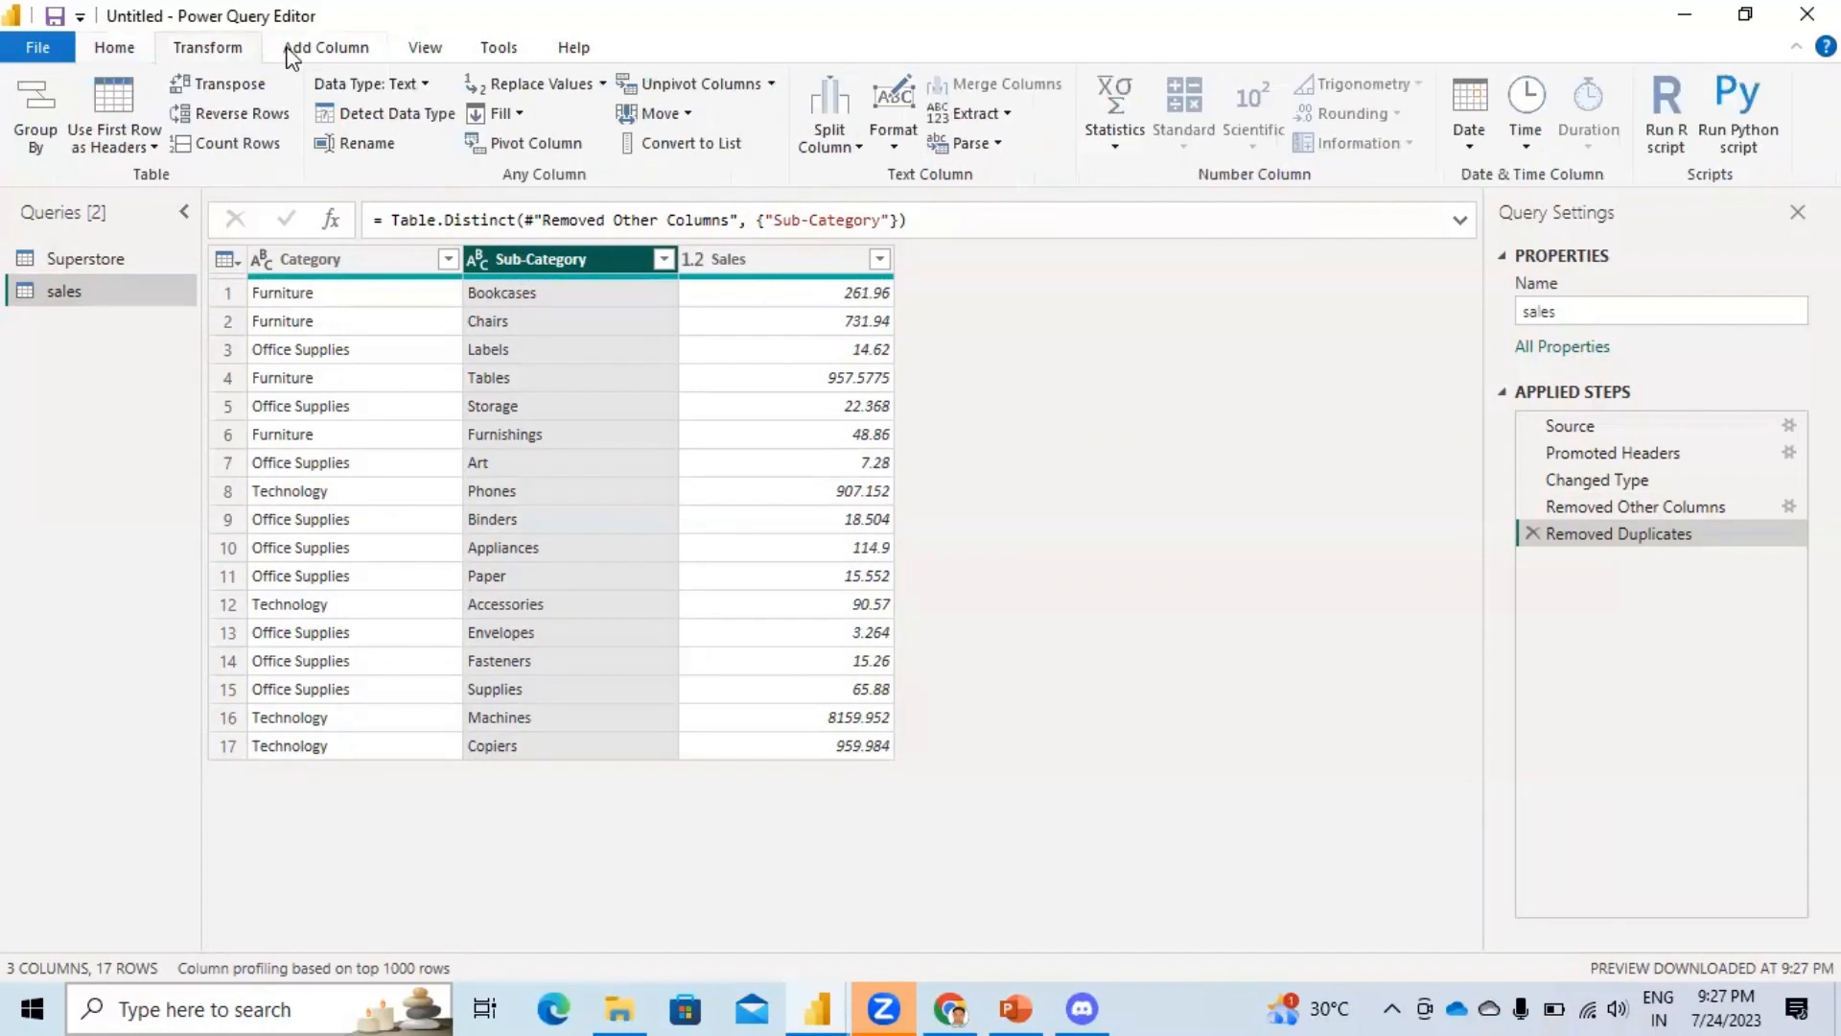
{"action": "left_click", "coordinate": [340, 57]}
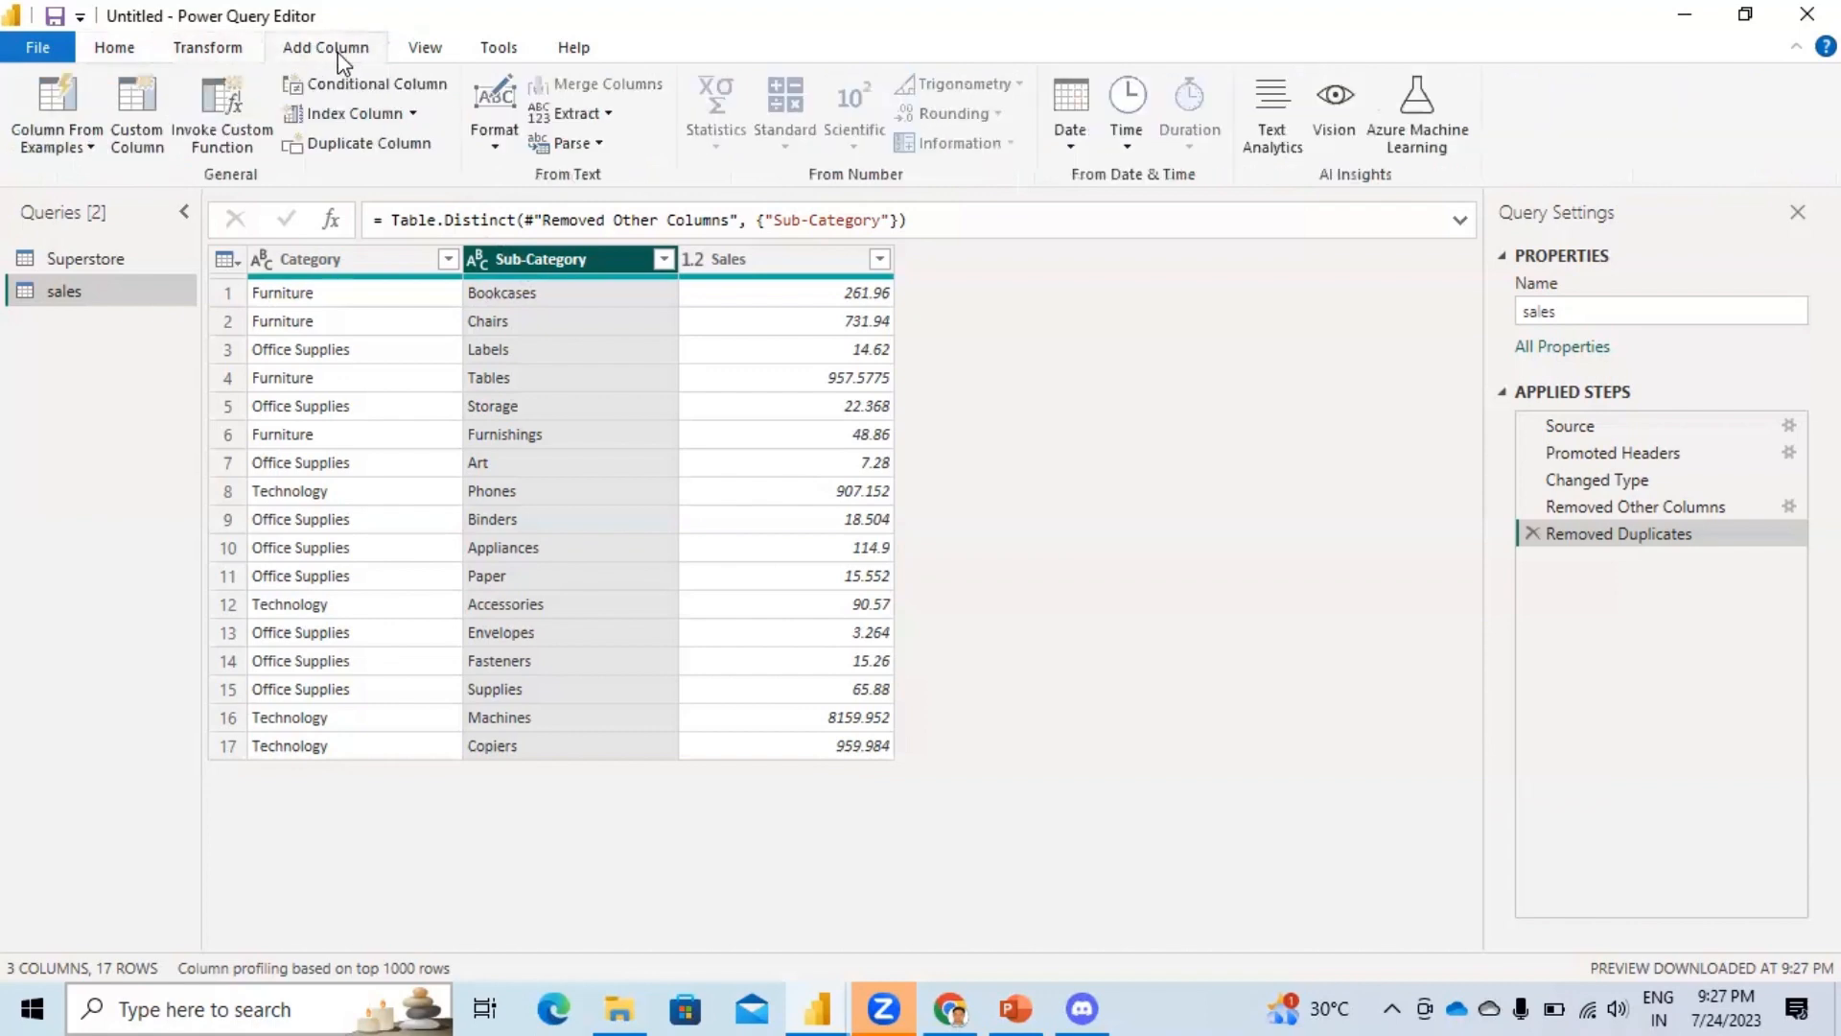
{"action": "left_click", "coordinate": [418, 116]}
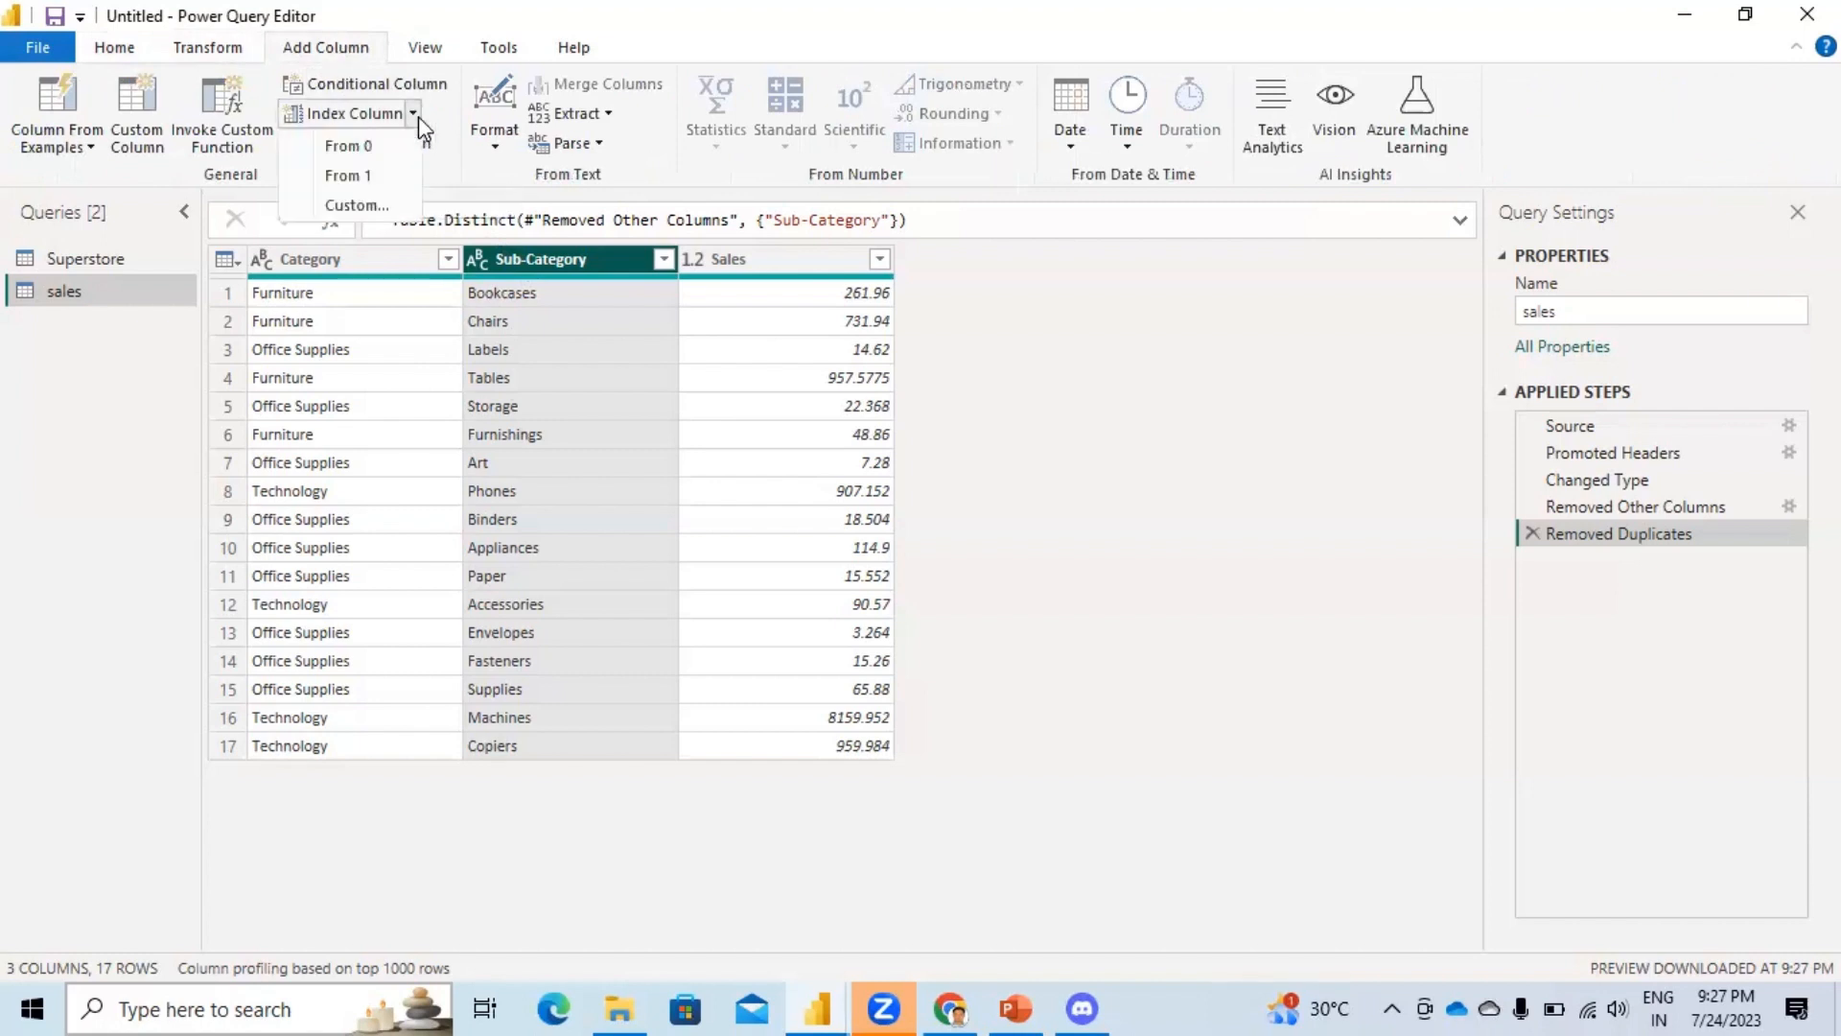
{"action": "left_click", "coordinate": [377, 182]}
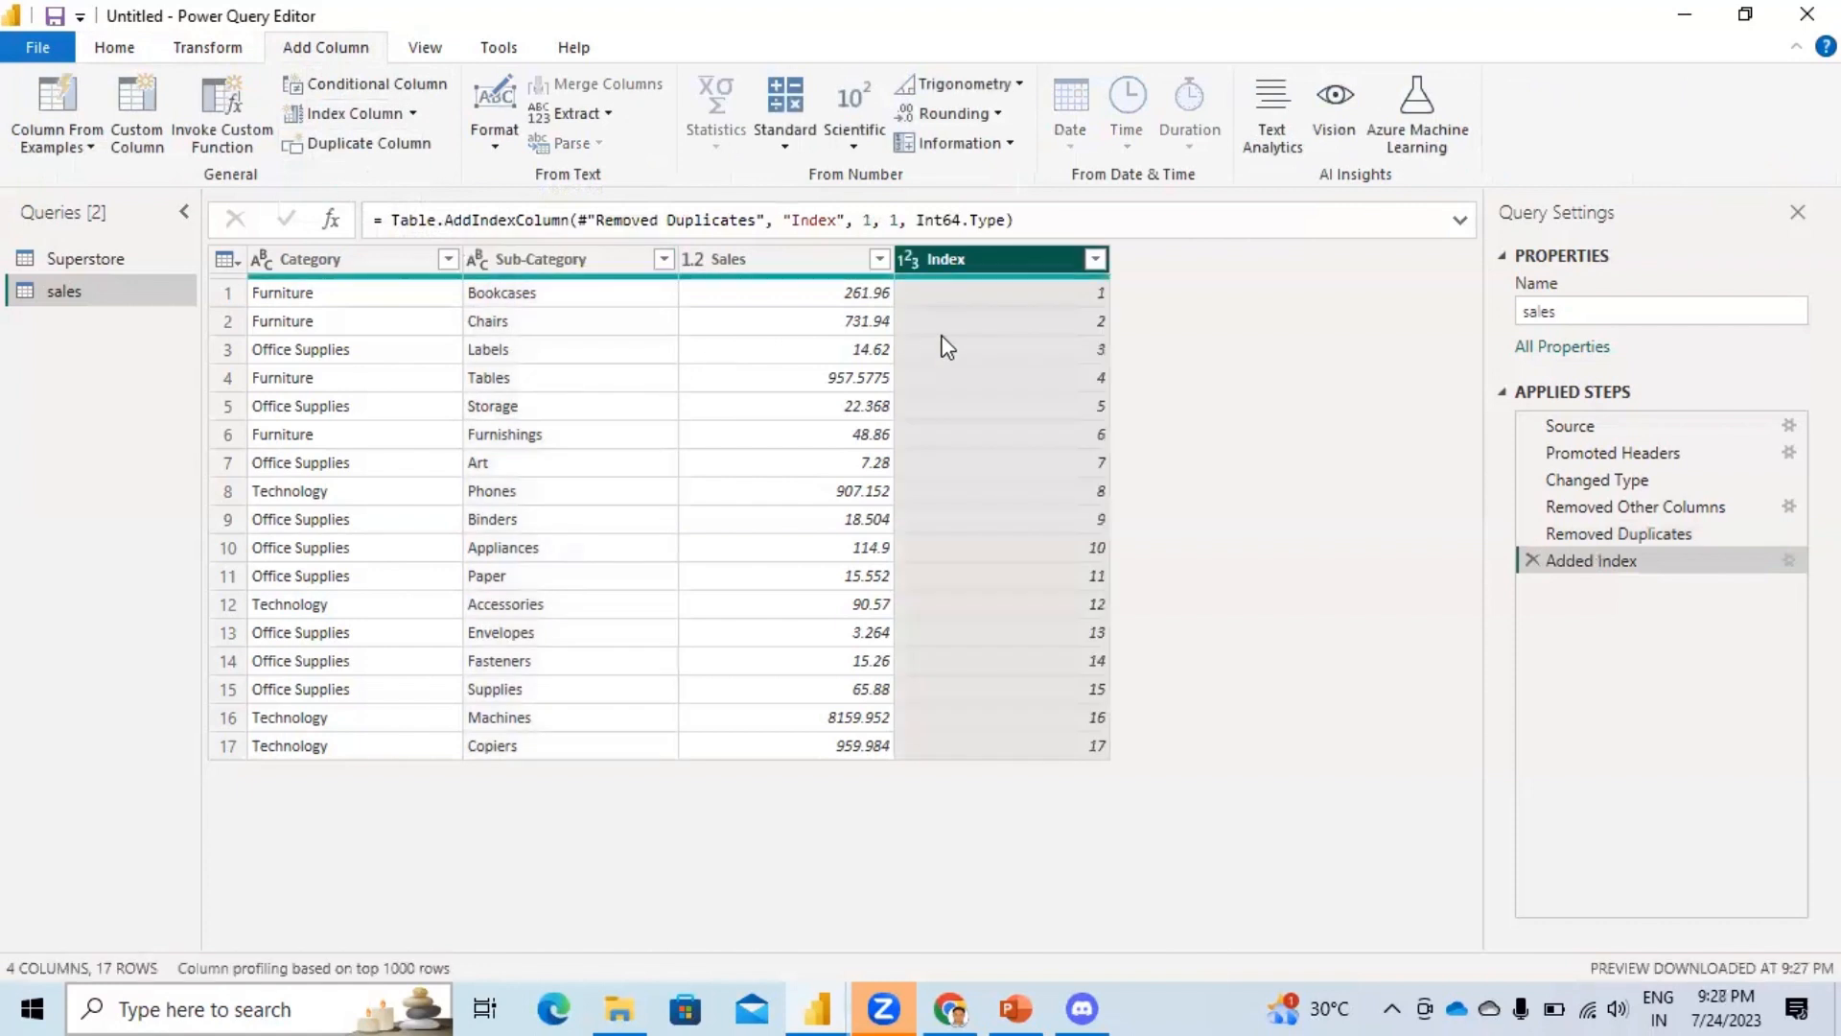
Move the Index column between Category and Sub-Category and rename it Sub-catID.
{"action": "left_click_drag", "start_coordinate": [975, 253], "coordinate": [563, 333]}
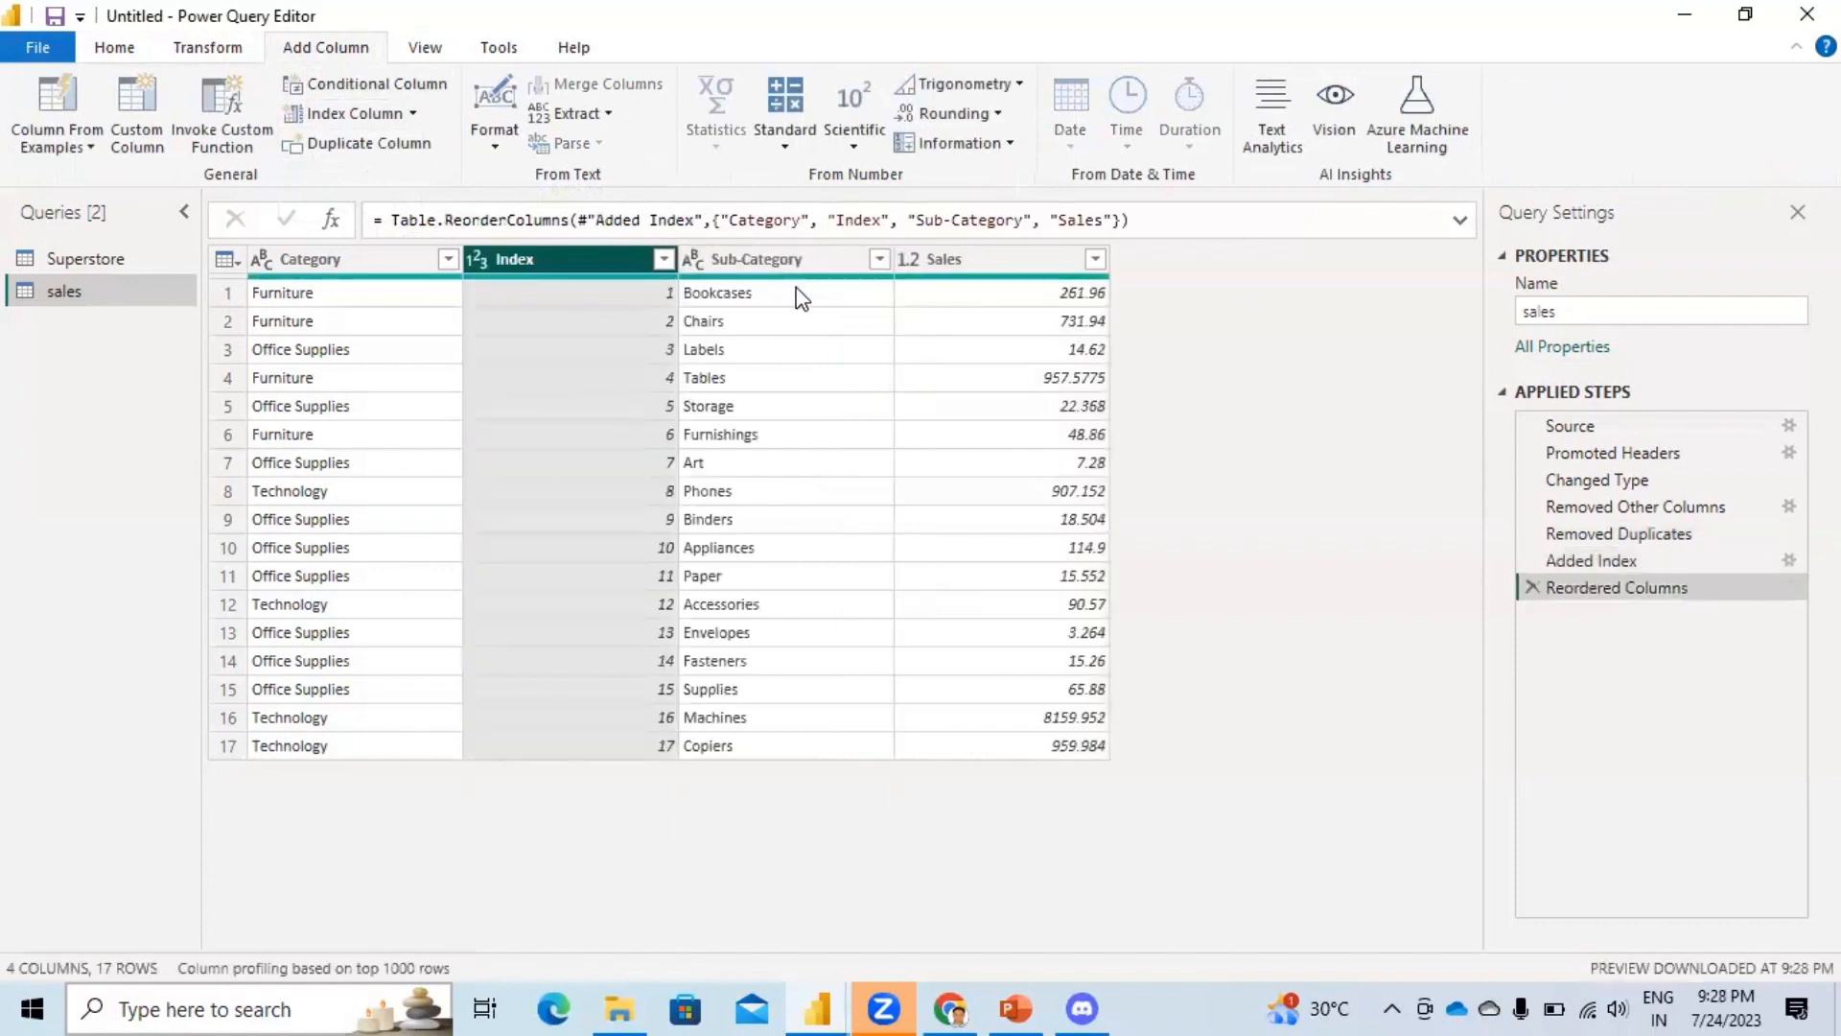
{"action": "double_click", "coordinate": [533, 258]}
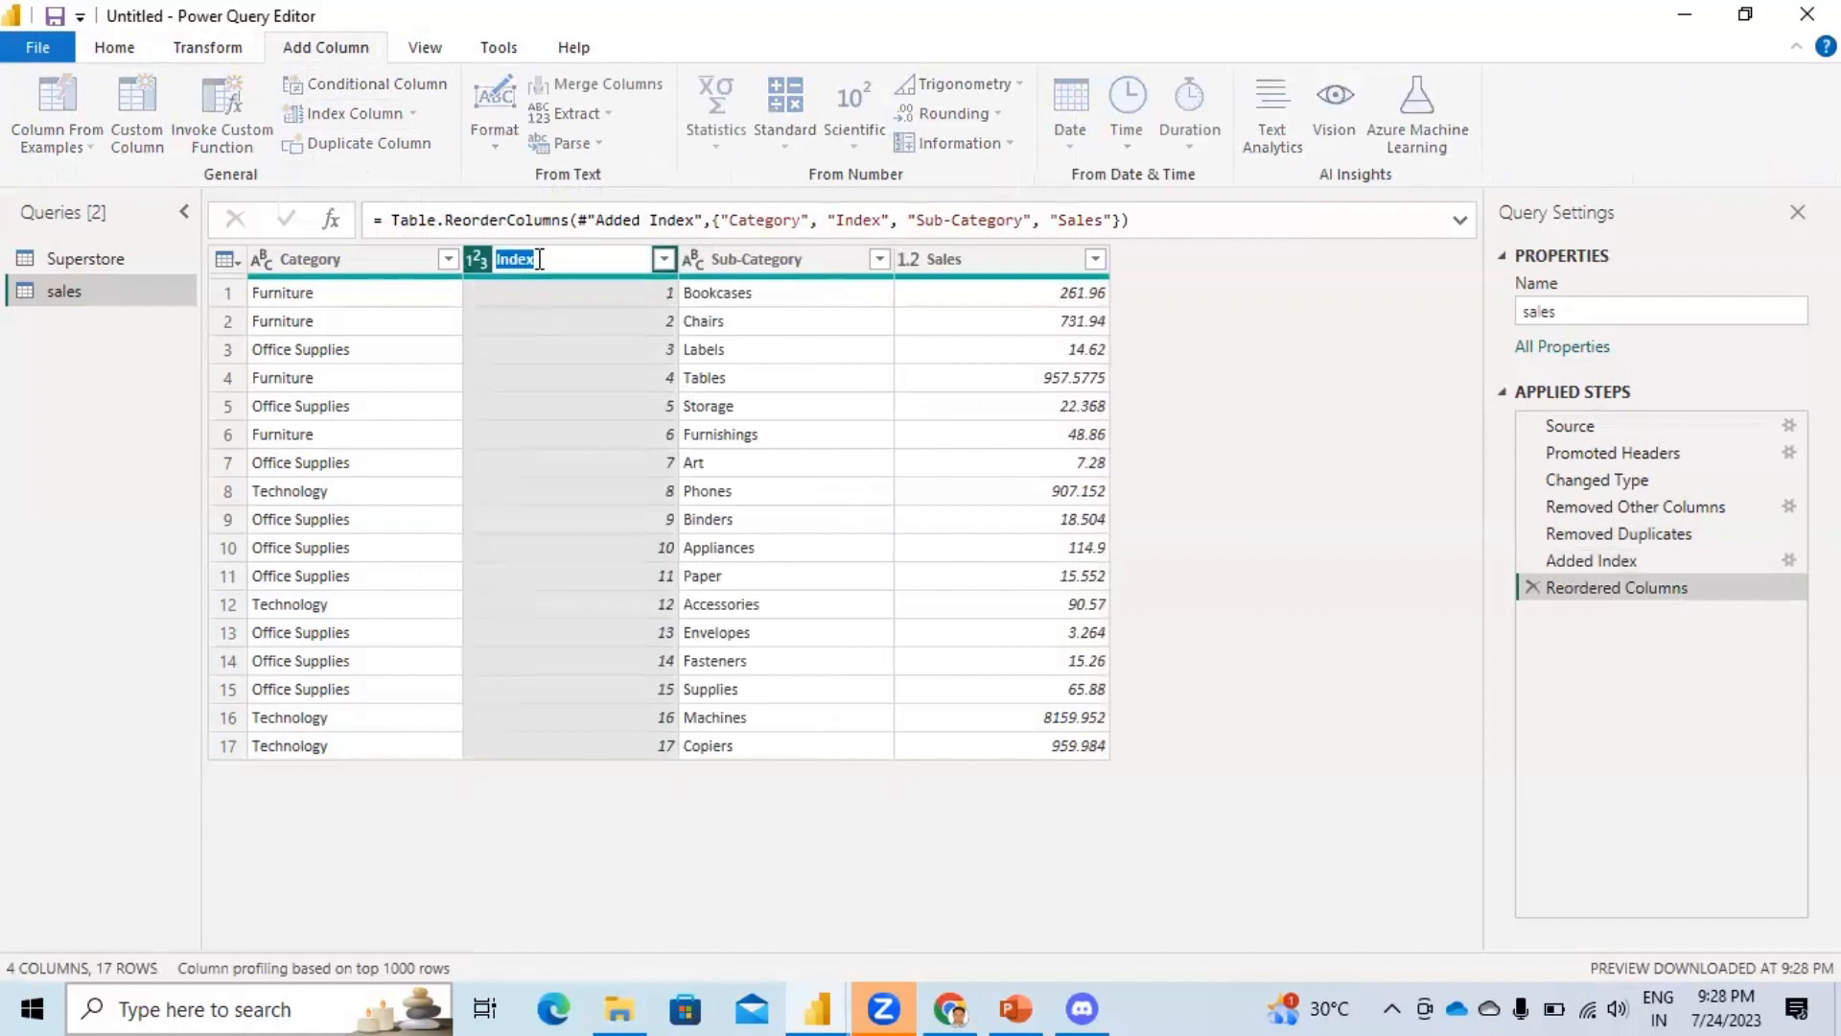
{"action": "type", "text": "Sa"}
{"action": "key", "text": "BackSpace"}
{"action": "type", "text": "ub-catID"}
{"action": "key", "text": "Return"}
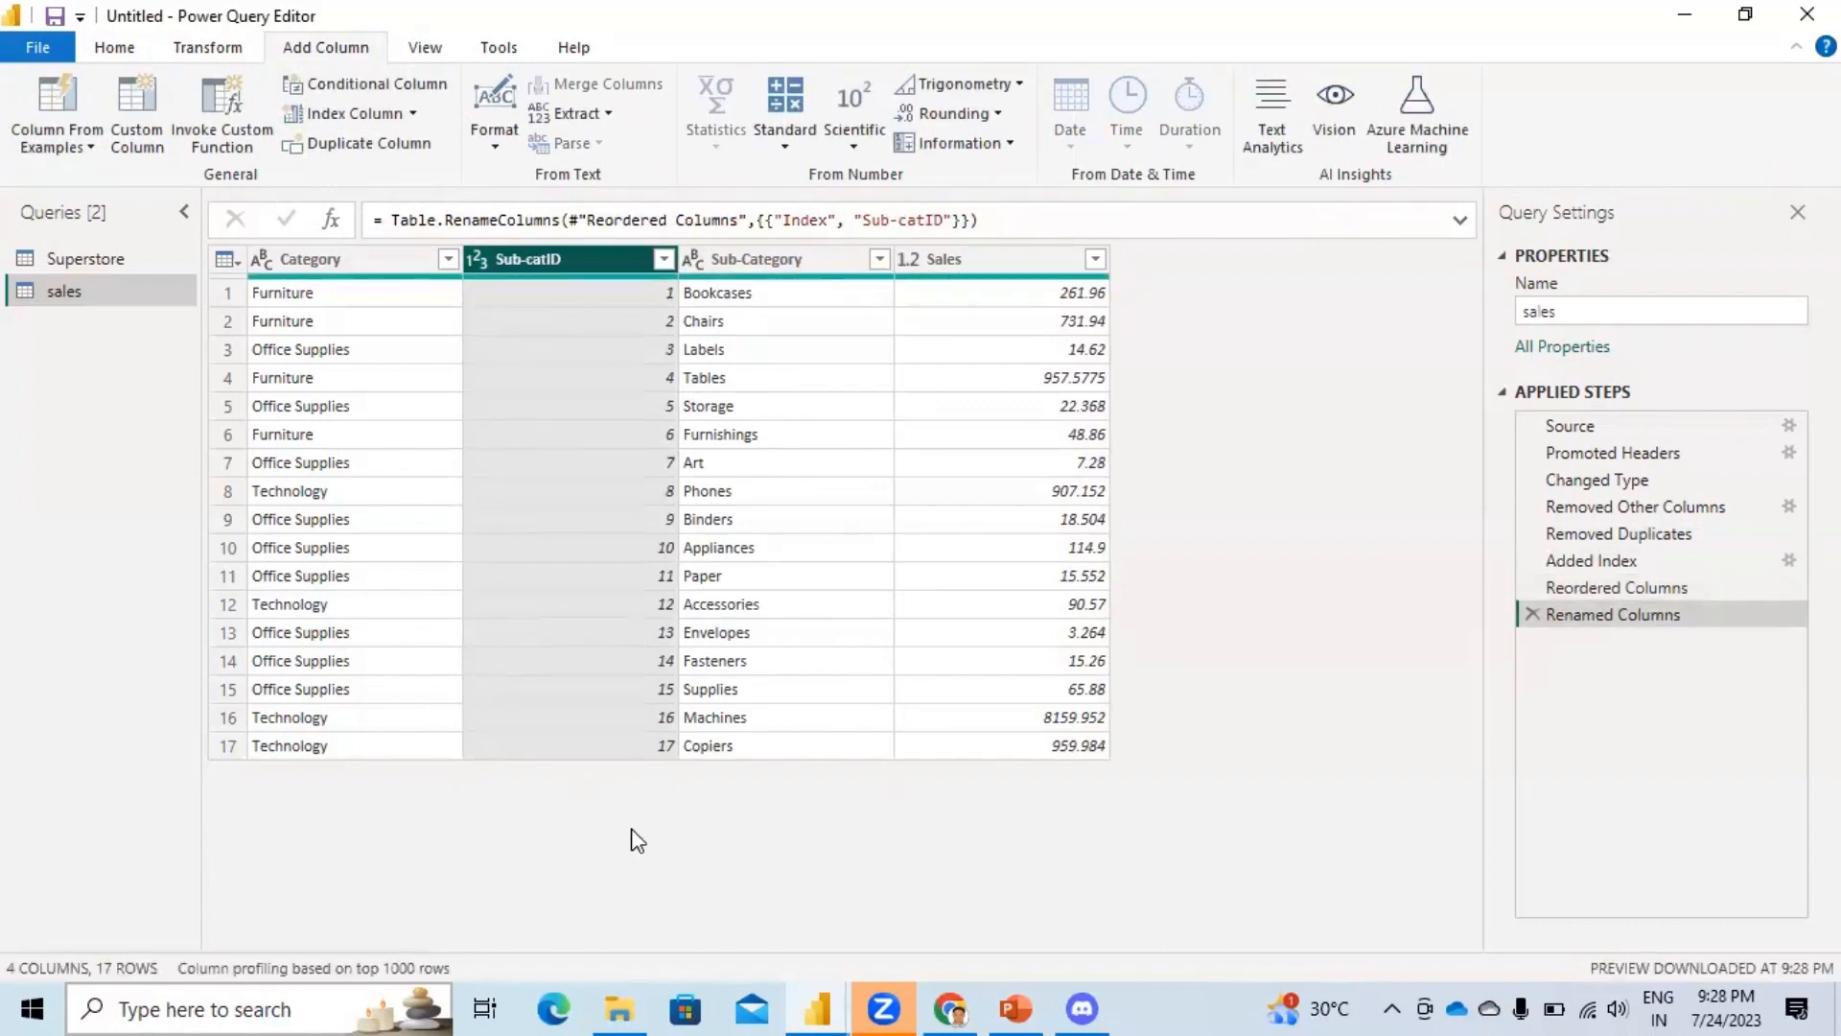
Rename the sales query as sub-category.
{"action": "left_click", "coordinate": [65, 265]}
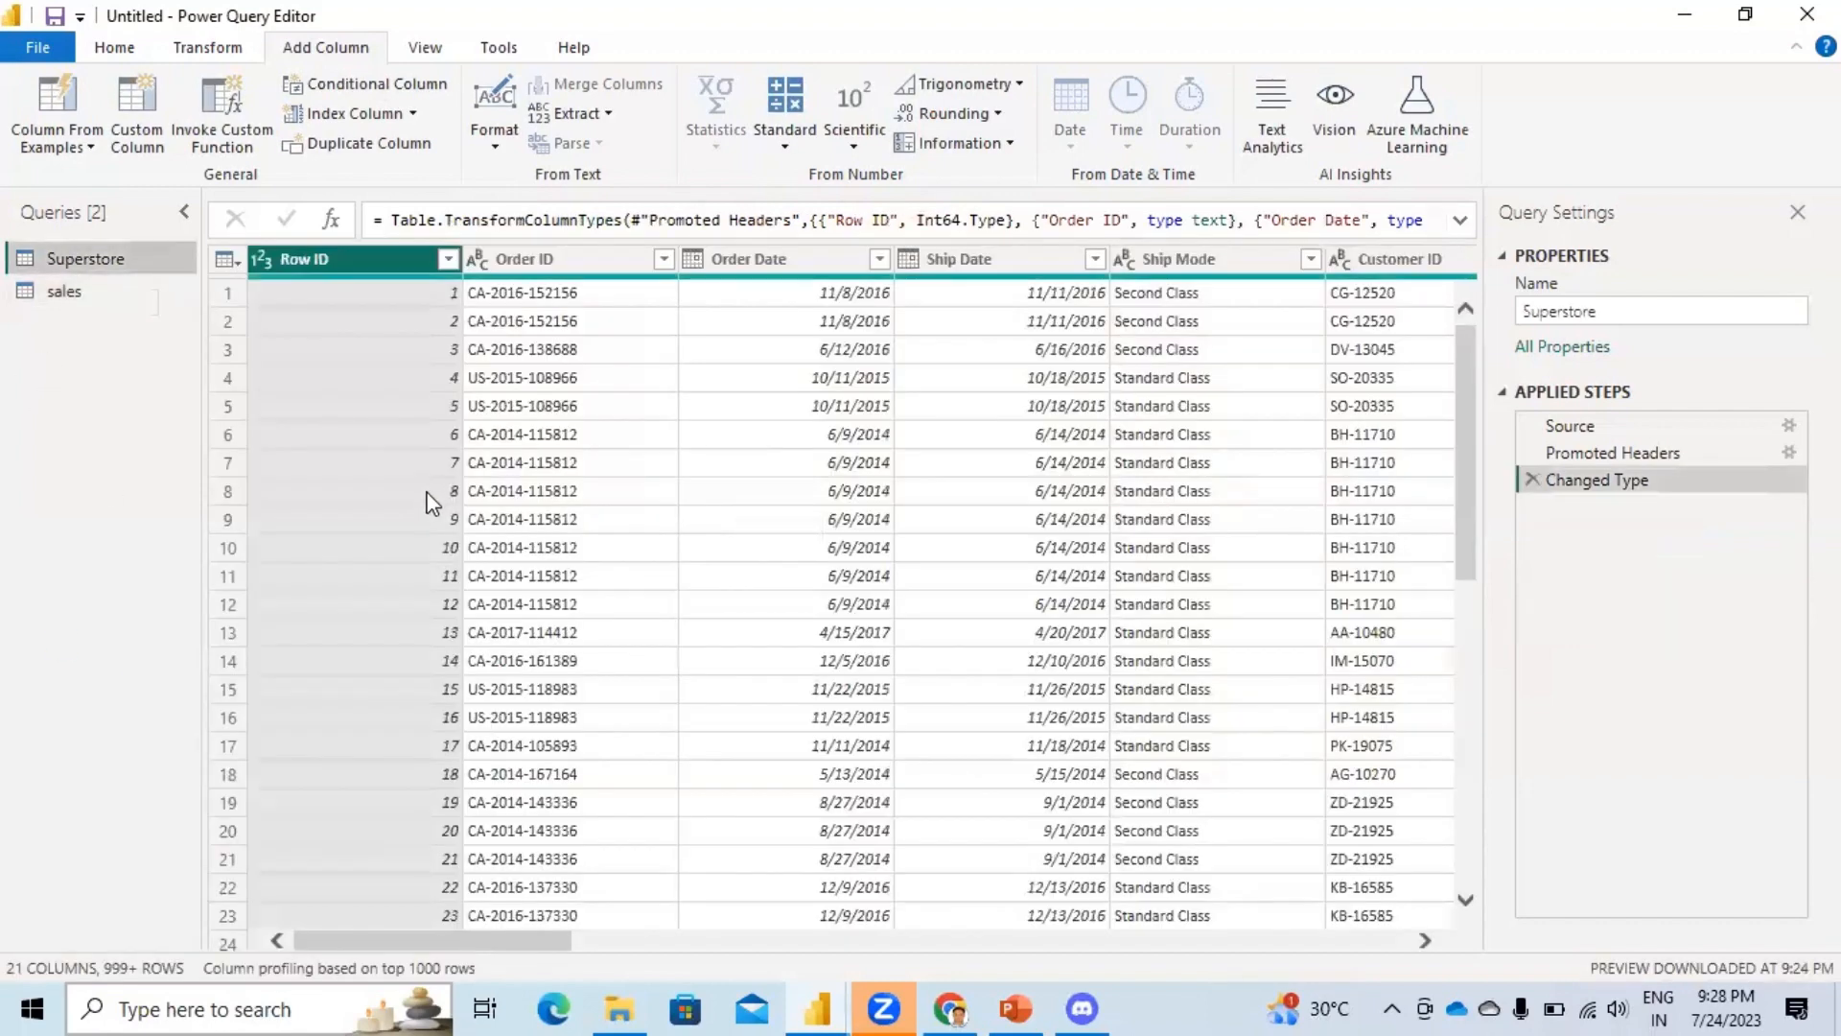
{"action": "left_click", "coordinate": [82, 301]}
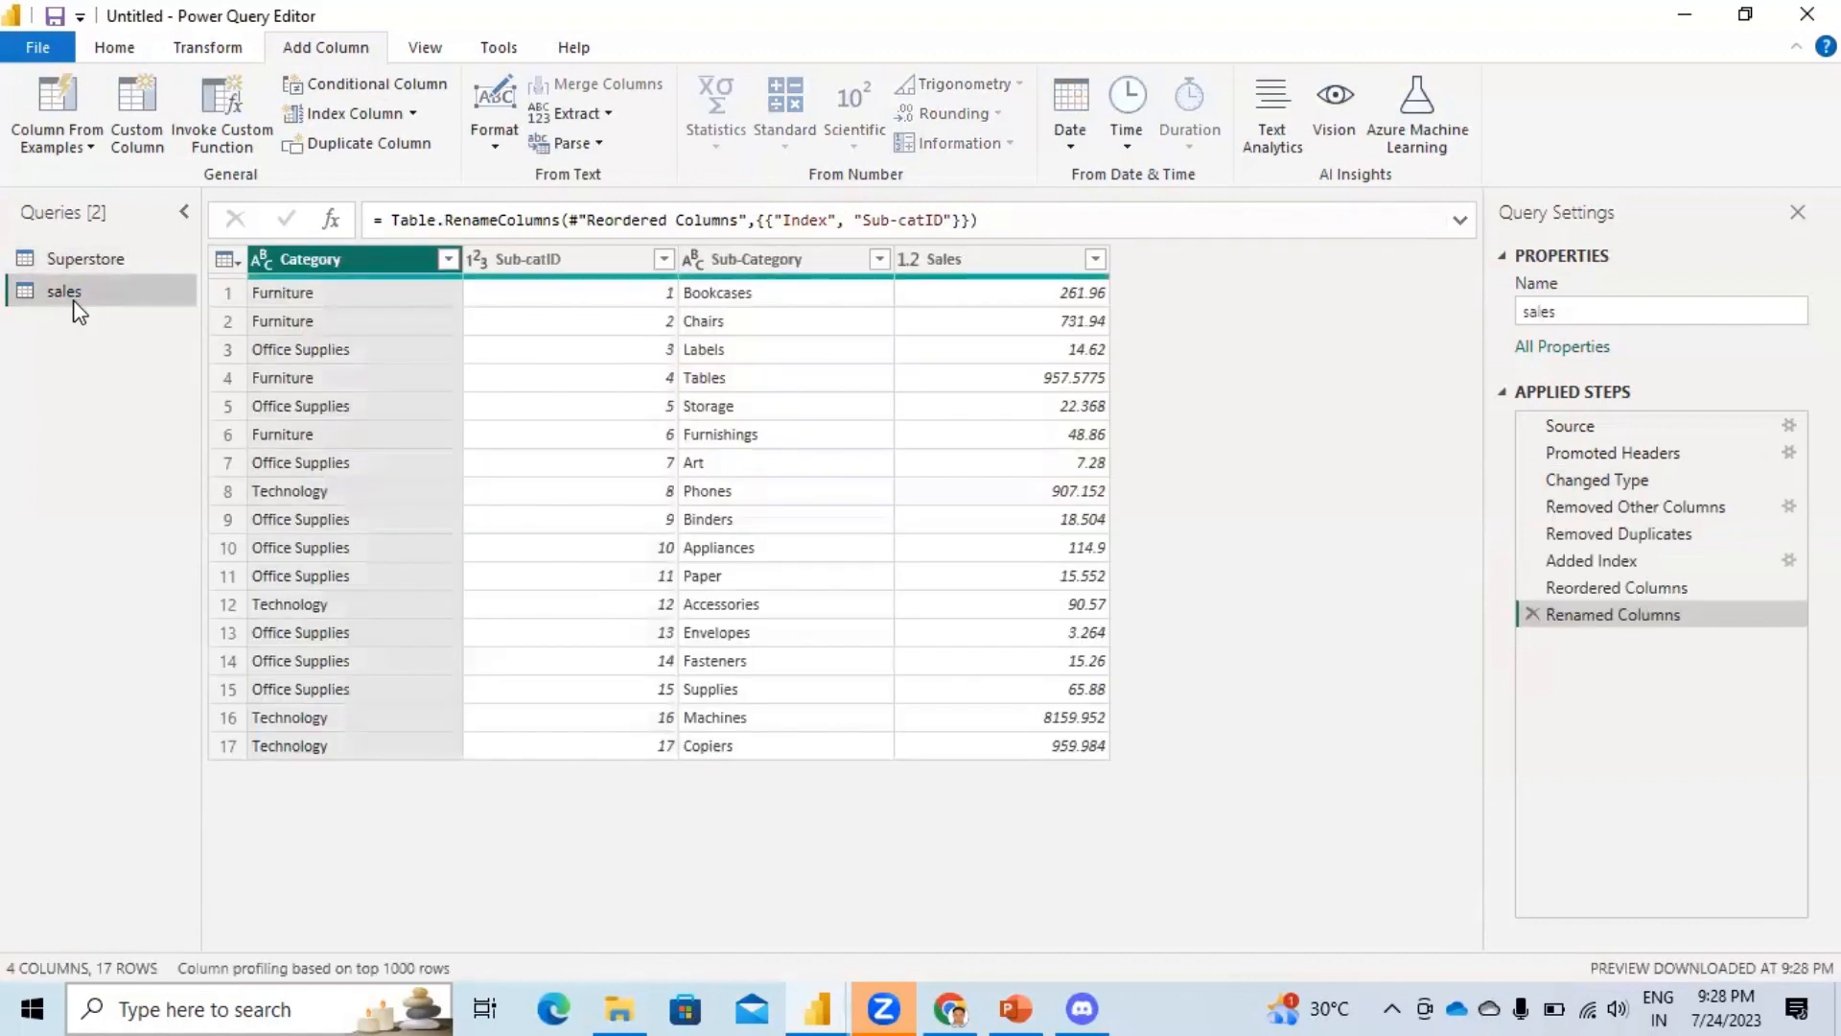
{"action": "double_click", "coordinate": [77, 292]}
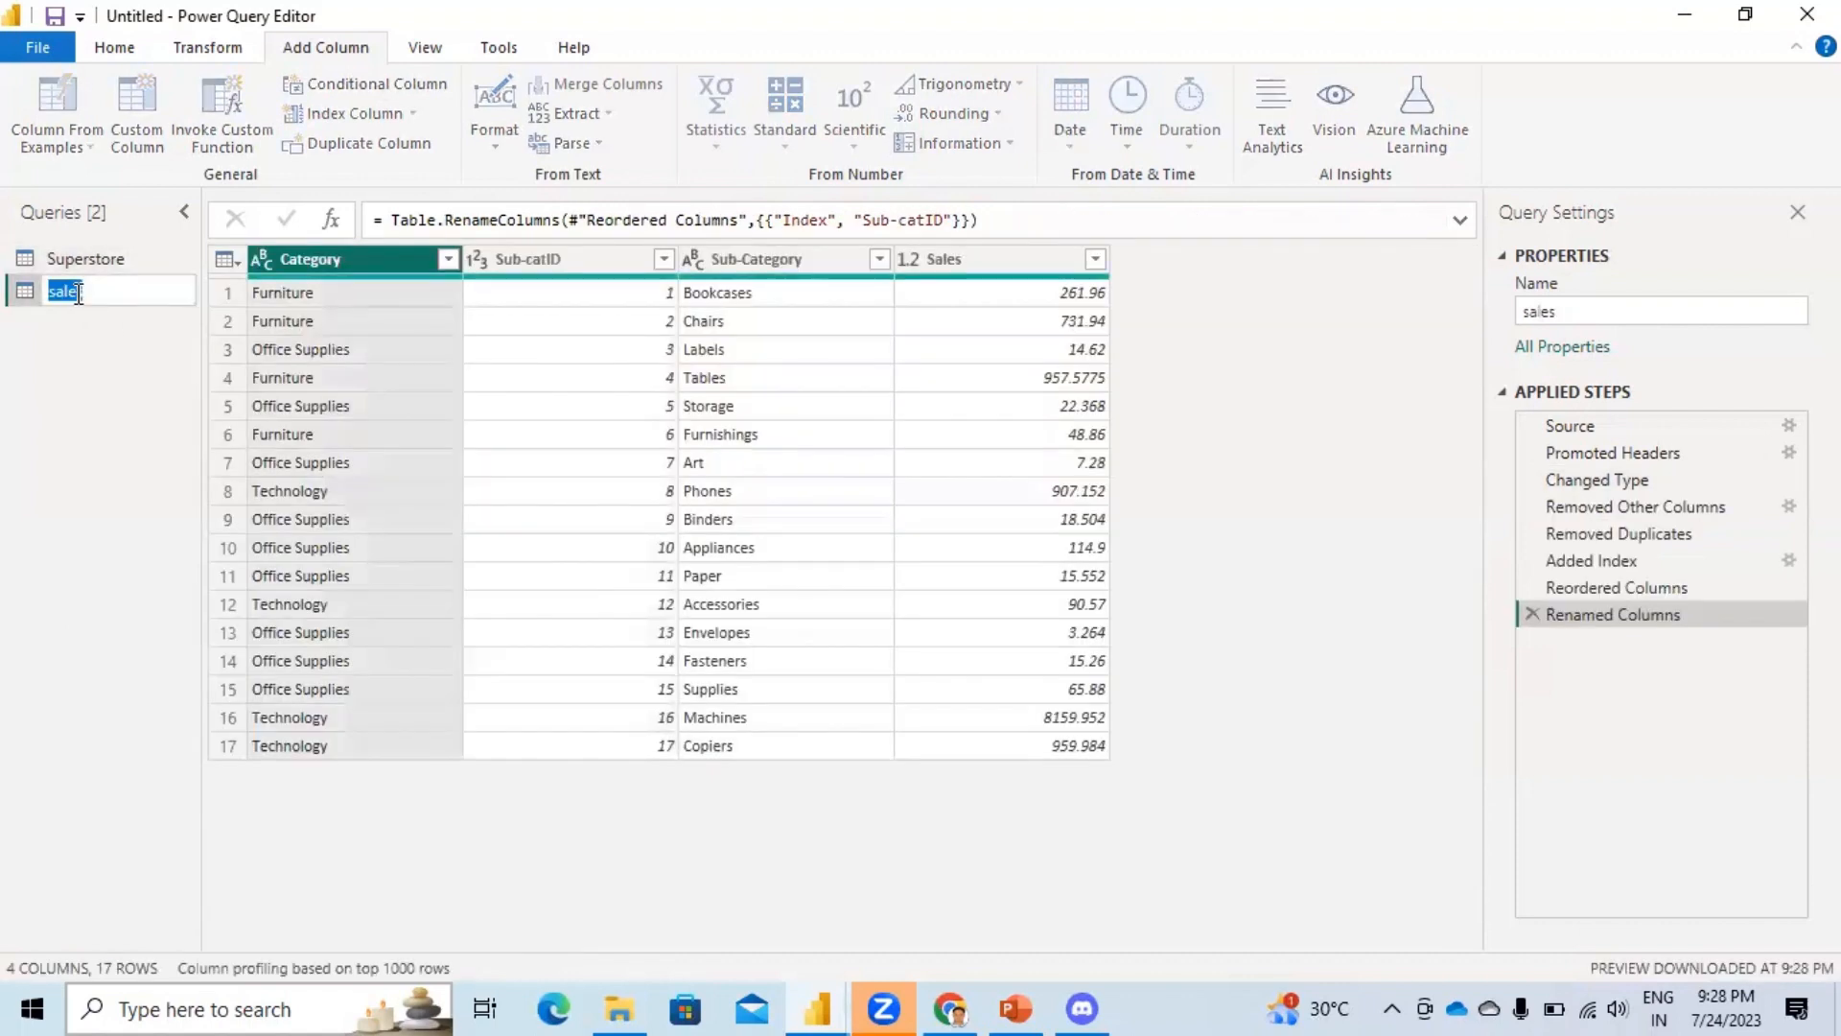
{"action": "type", "text": "sub"}
{"action": "type", "text": "cat"}
{"action": "type", "text": "egory"}
{"action": "key", "text": "Return"}
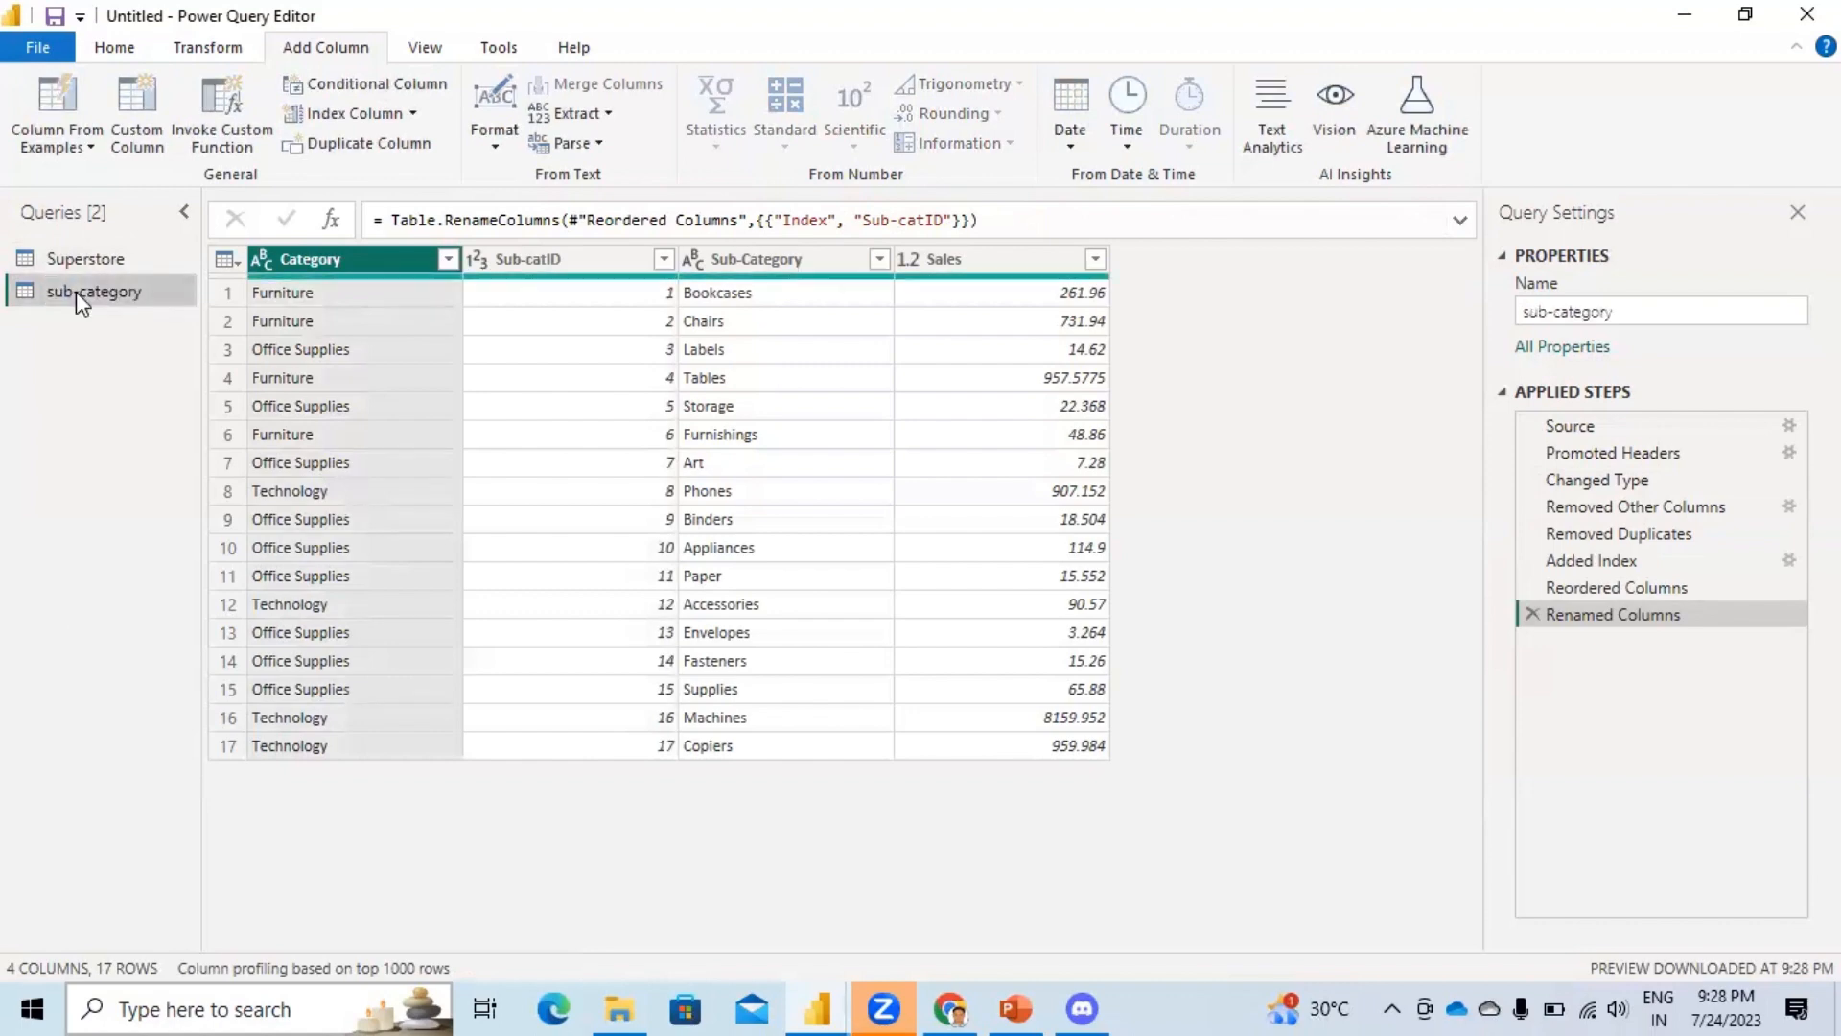
Remove the Sales and Category columns from the sub-category query.
{"action": "left_click", "coordinate": [993, 255]}
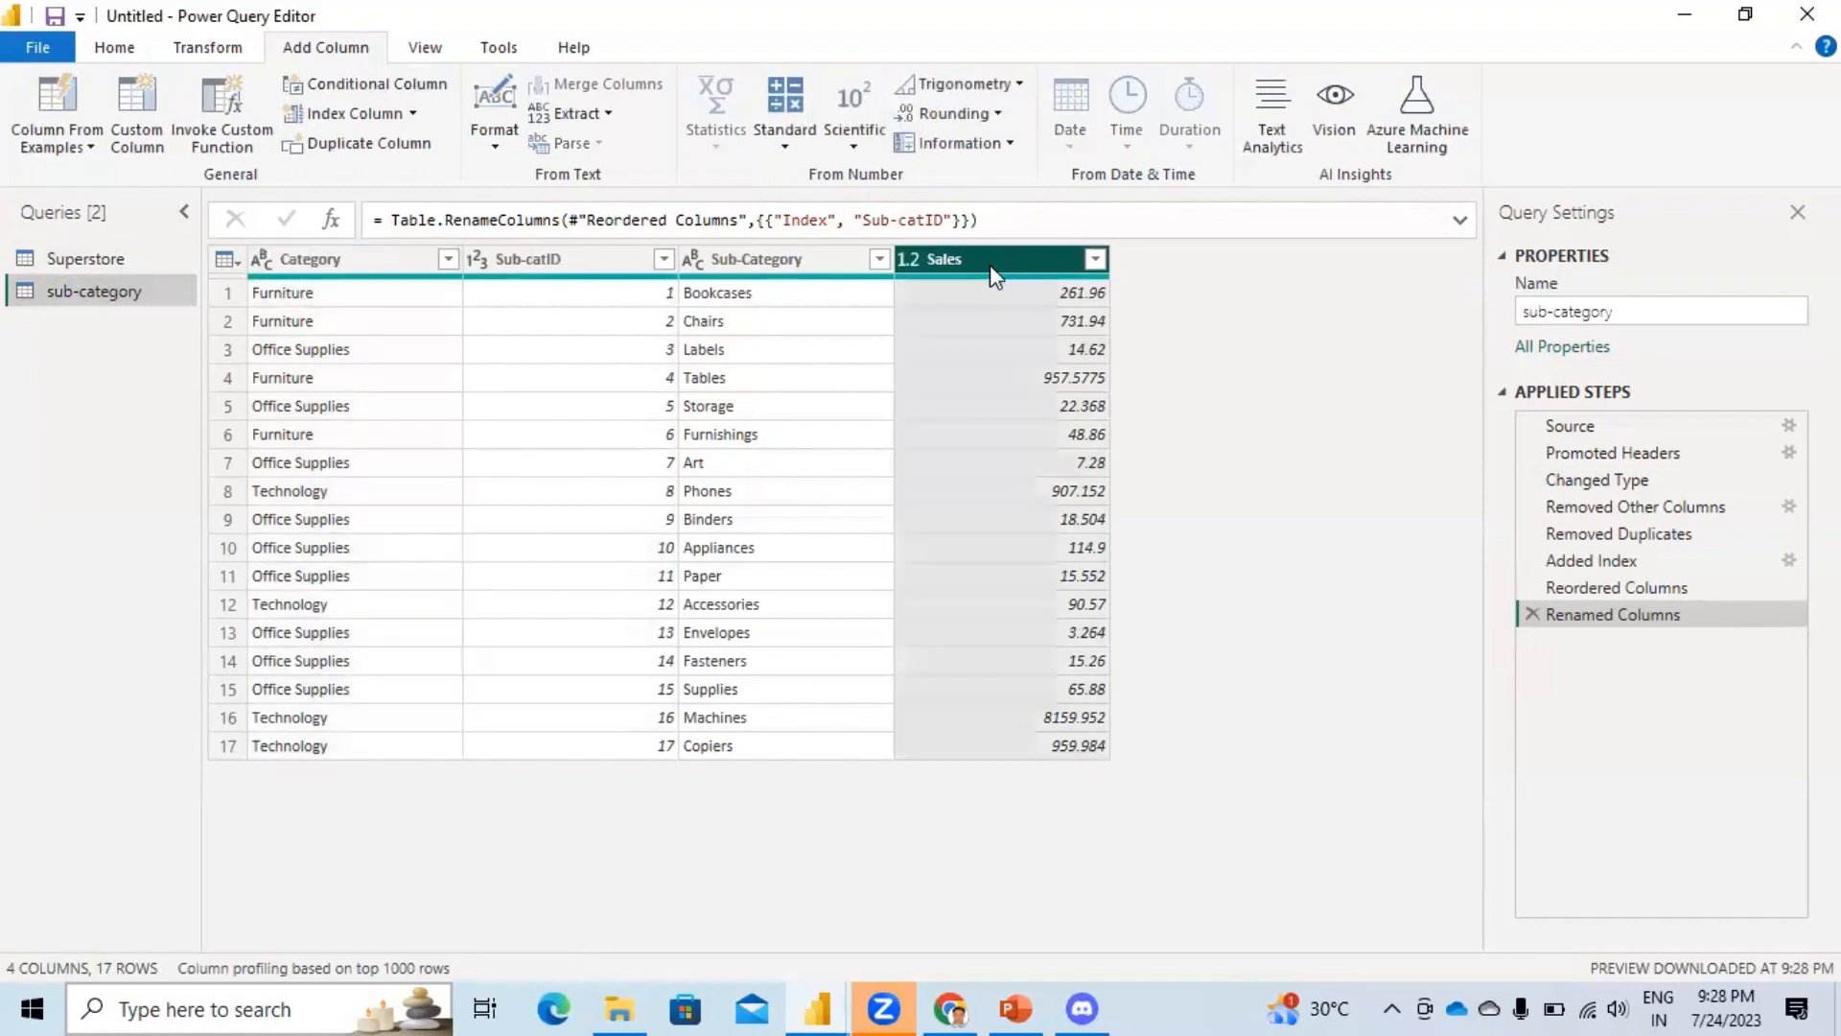
{"action": "right_click", "coordinate": [990, 265]}
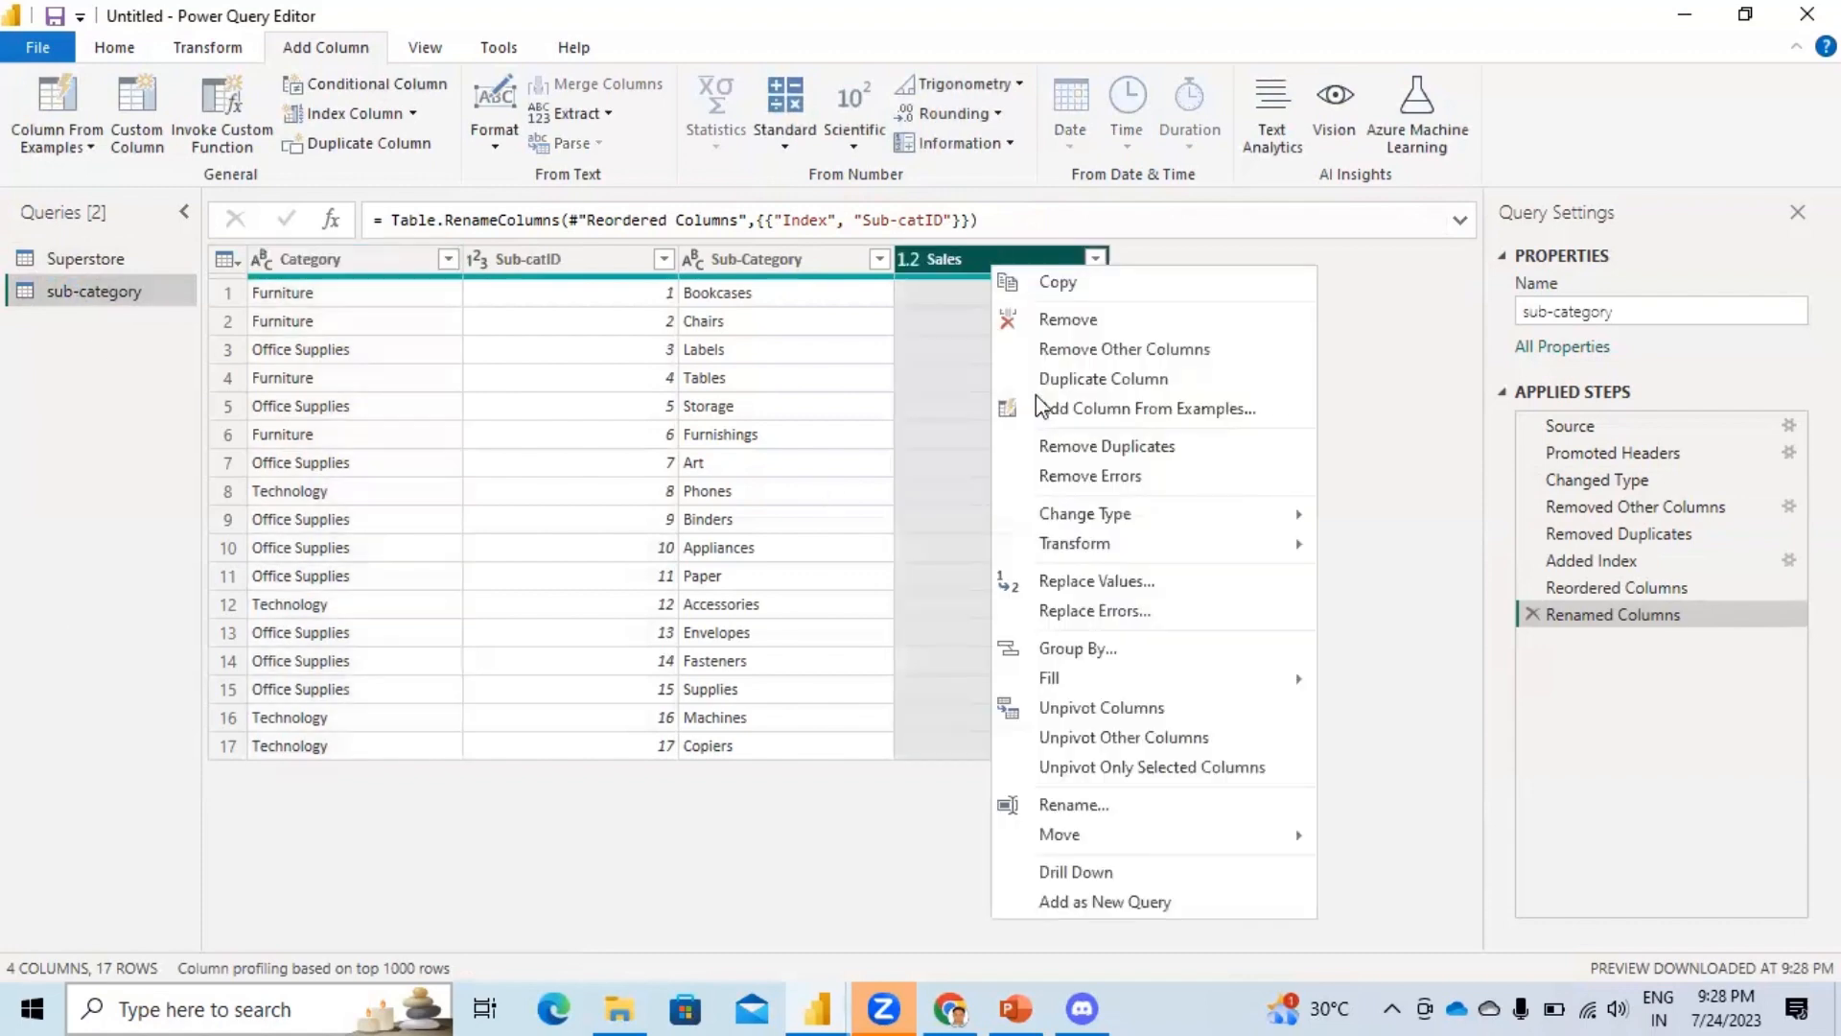
{"action": "left_click", "coordinate": [1079, 323]}
{"action": "left_click", "coordinate": [313, 261]}
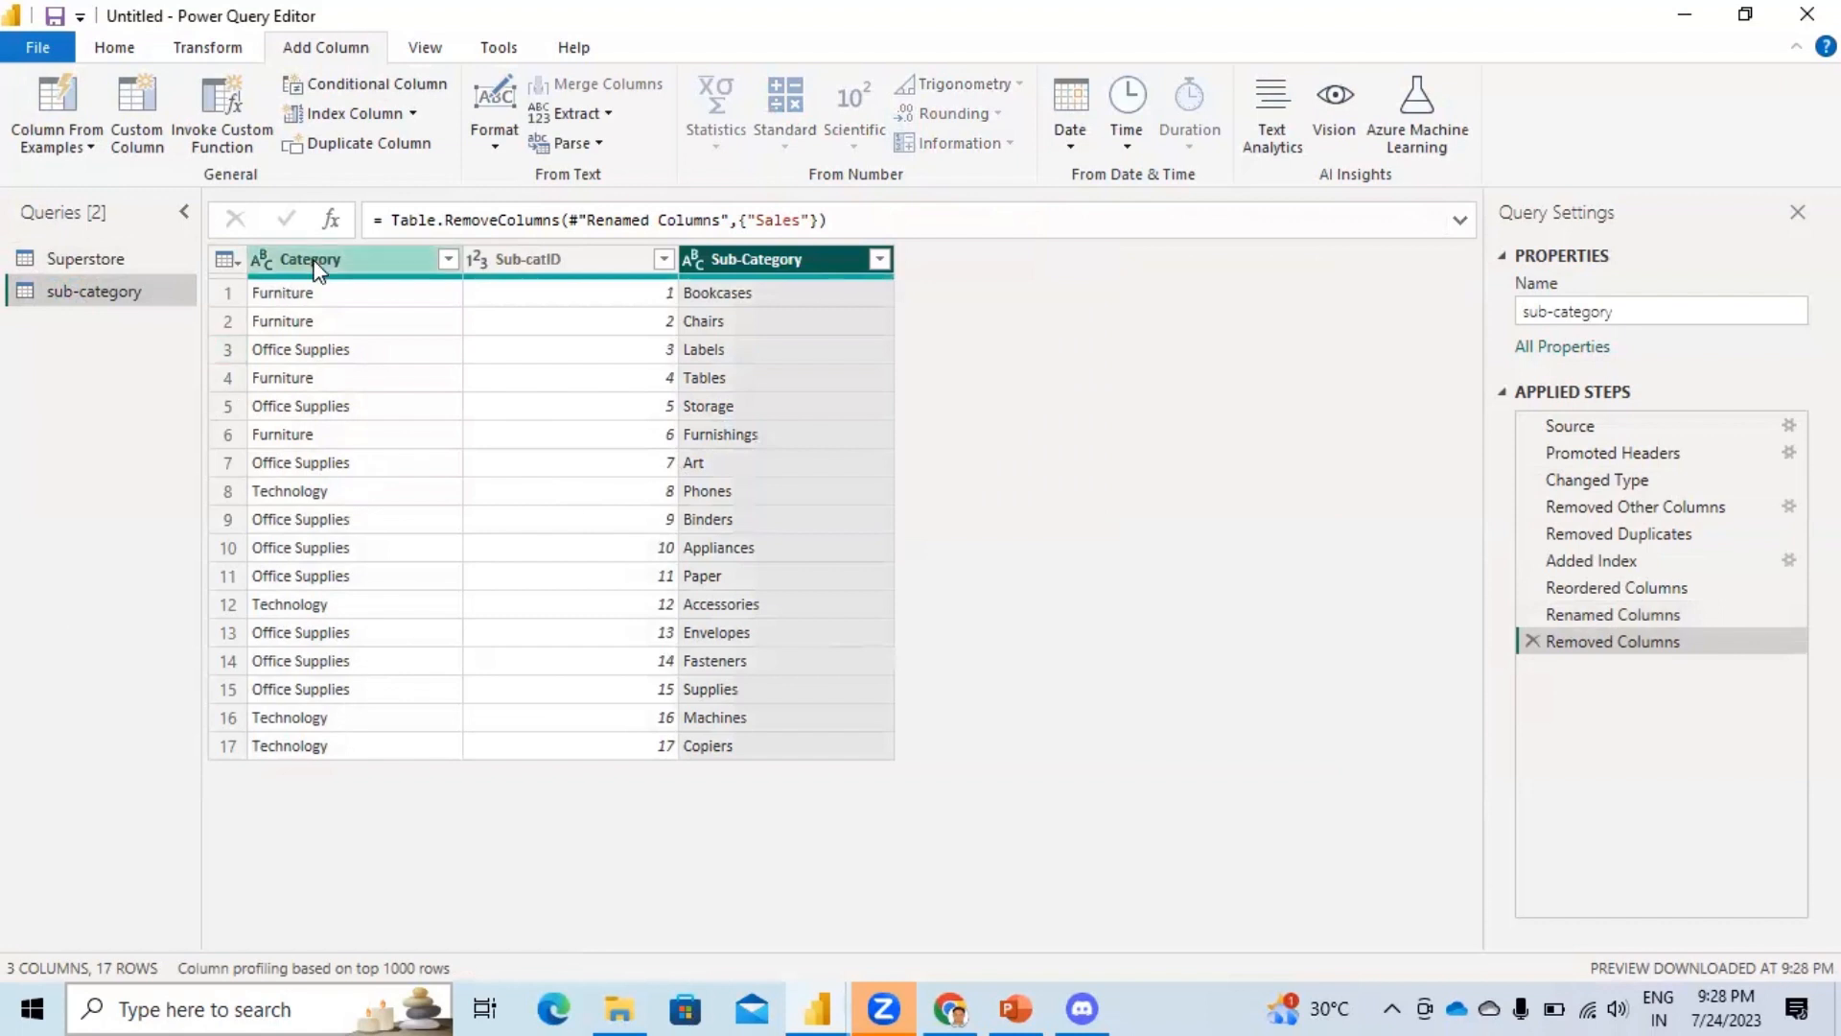
{"action": "right_click", "coordinate": [317, 269]}
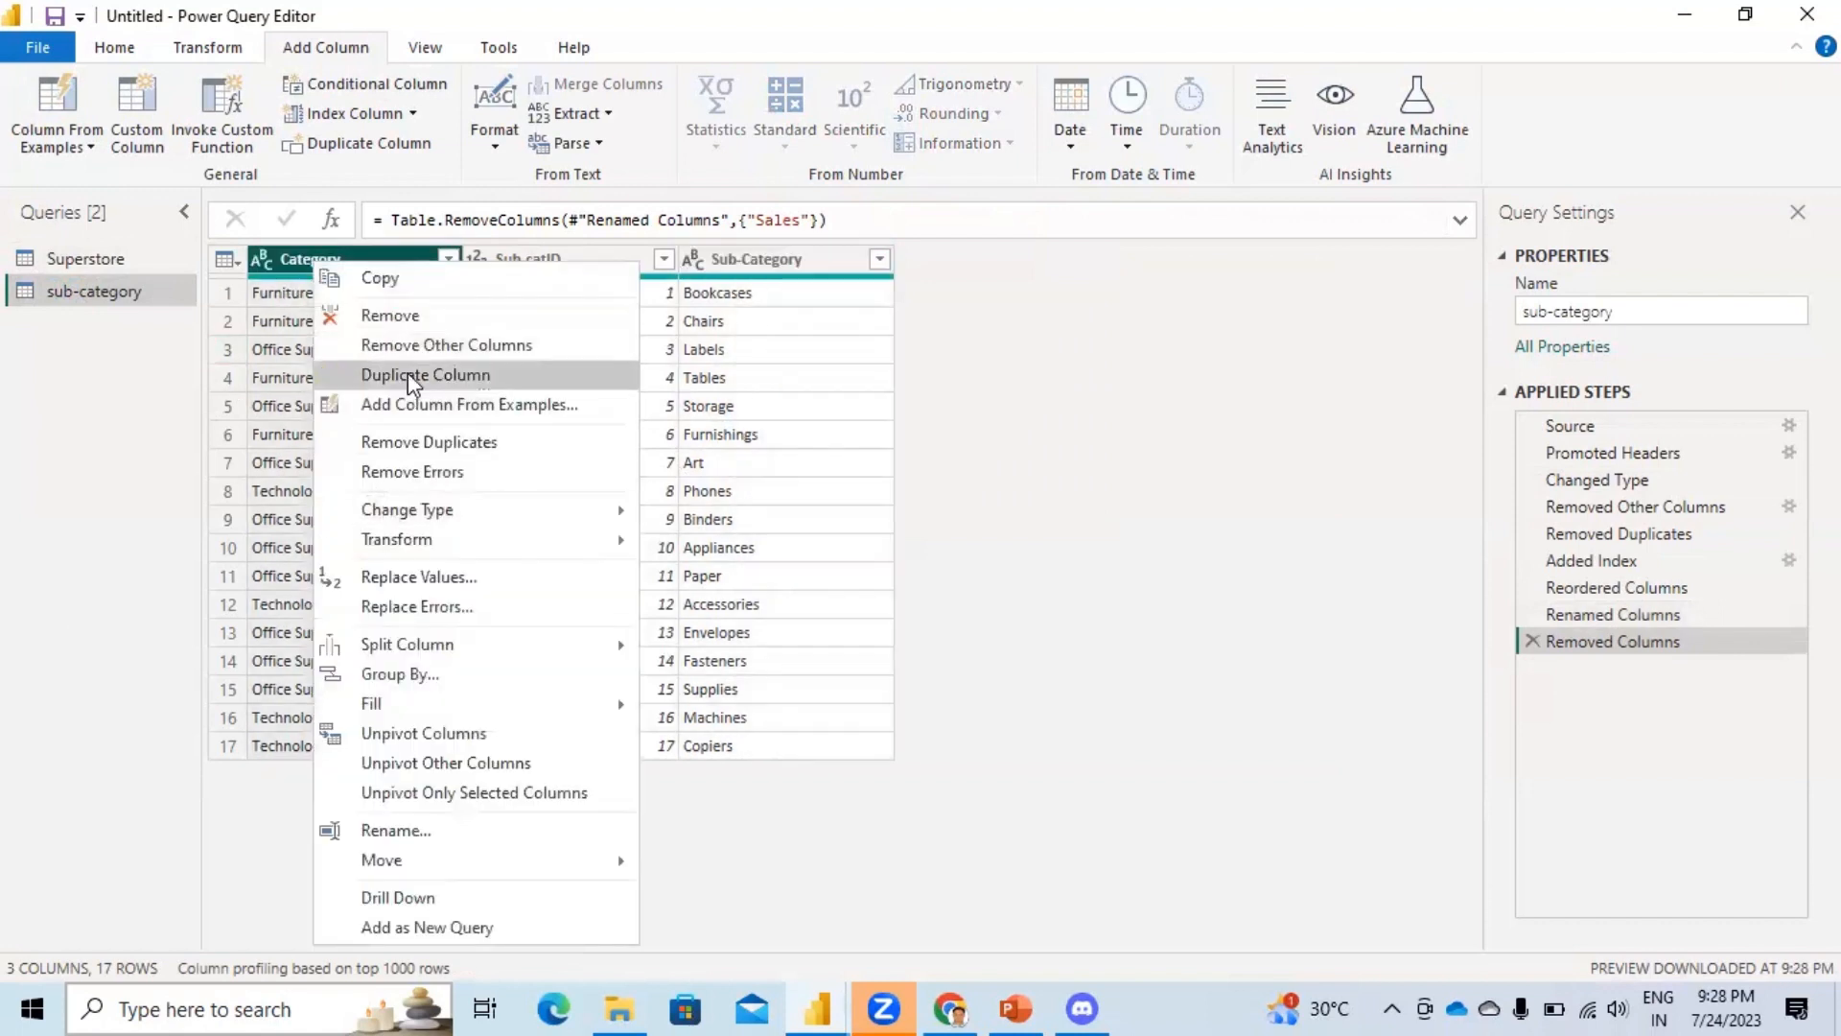
{"action": "left_click", "coordinate": [405, 318]}
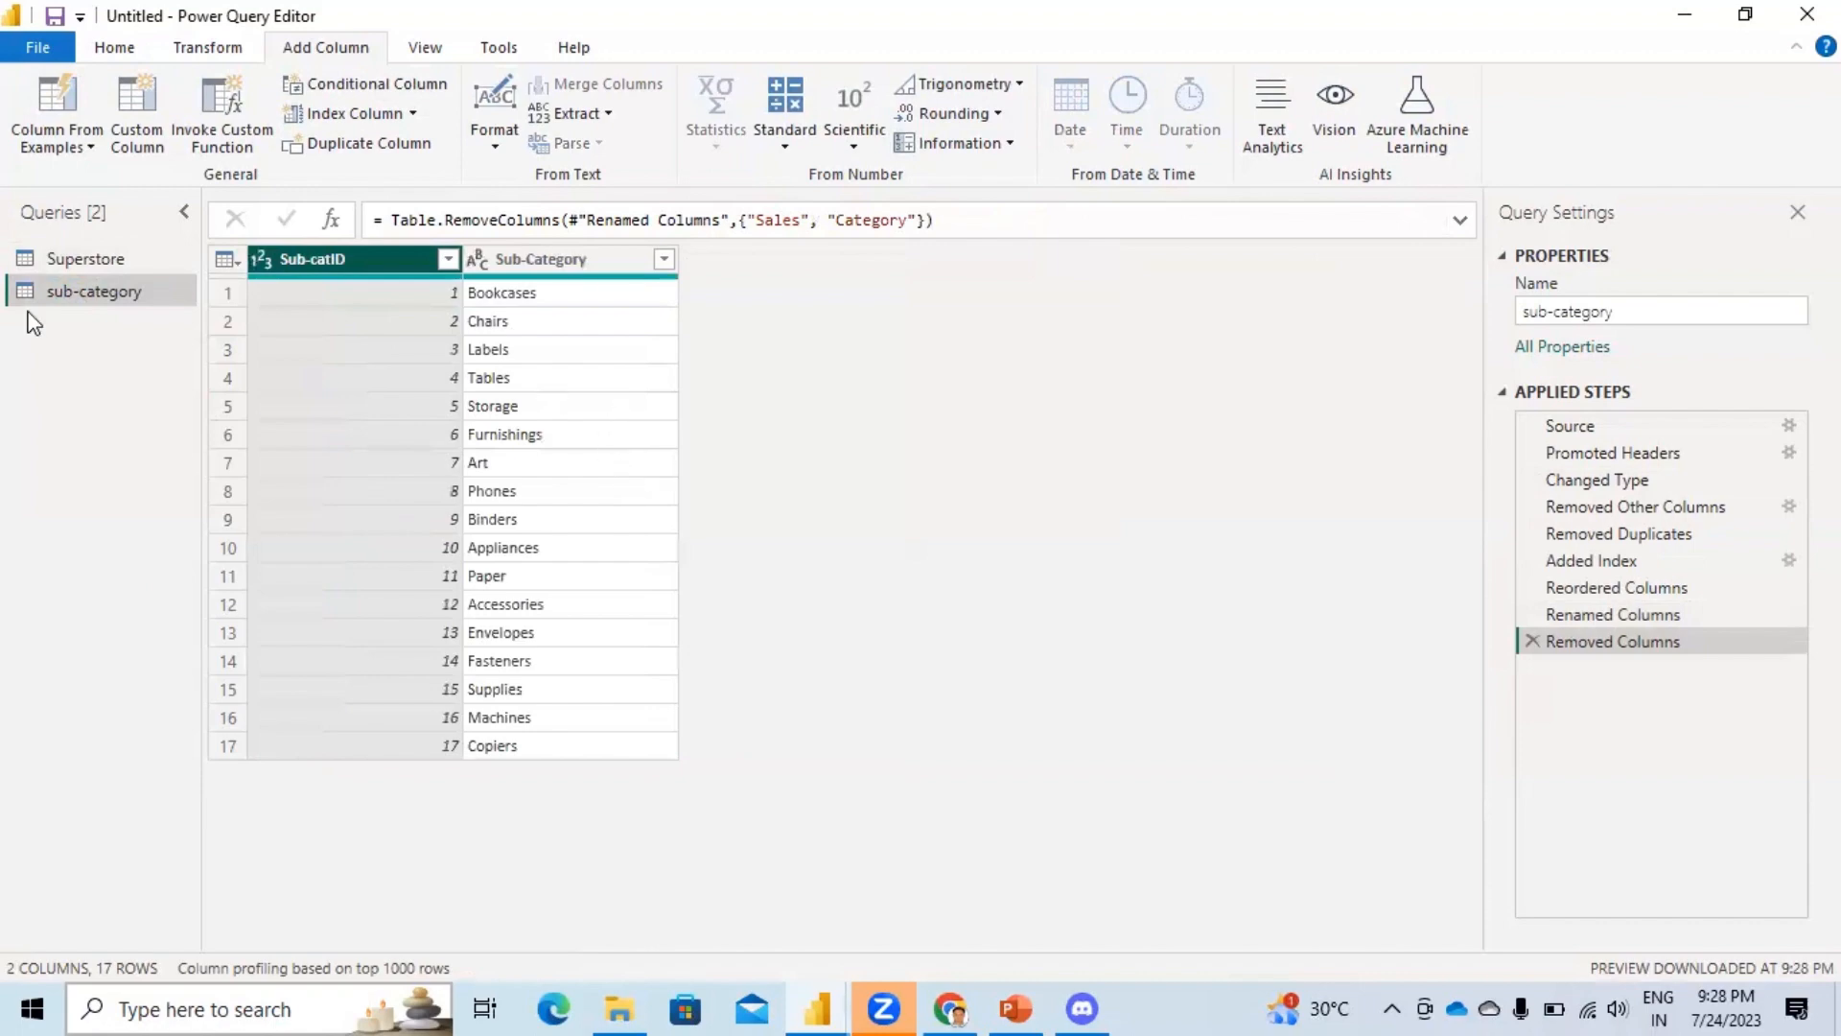
Merge the sub-category query into the Superstore query, matching on Sub-Category in both tables with a Left Outer join.
{"action": "left_click", "coordinate": [56, 261]}
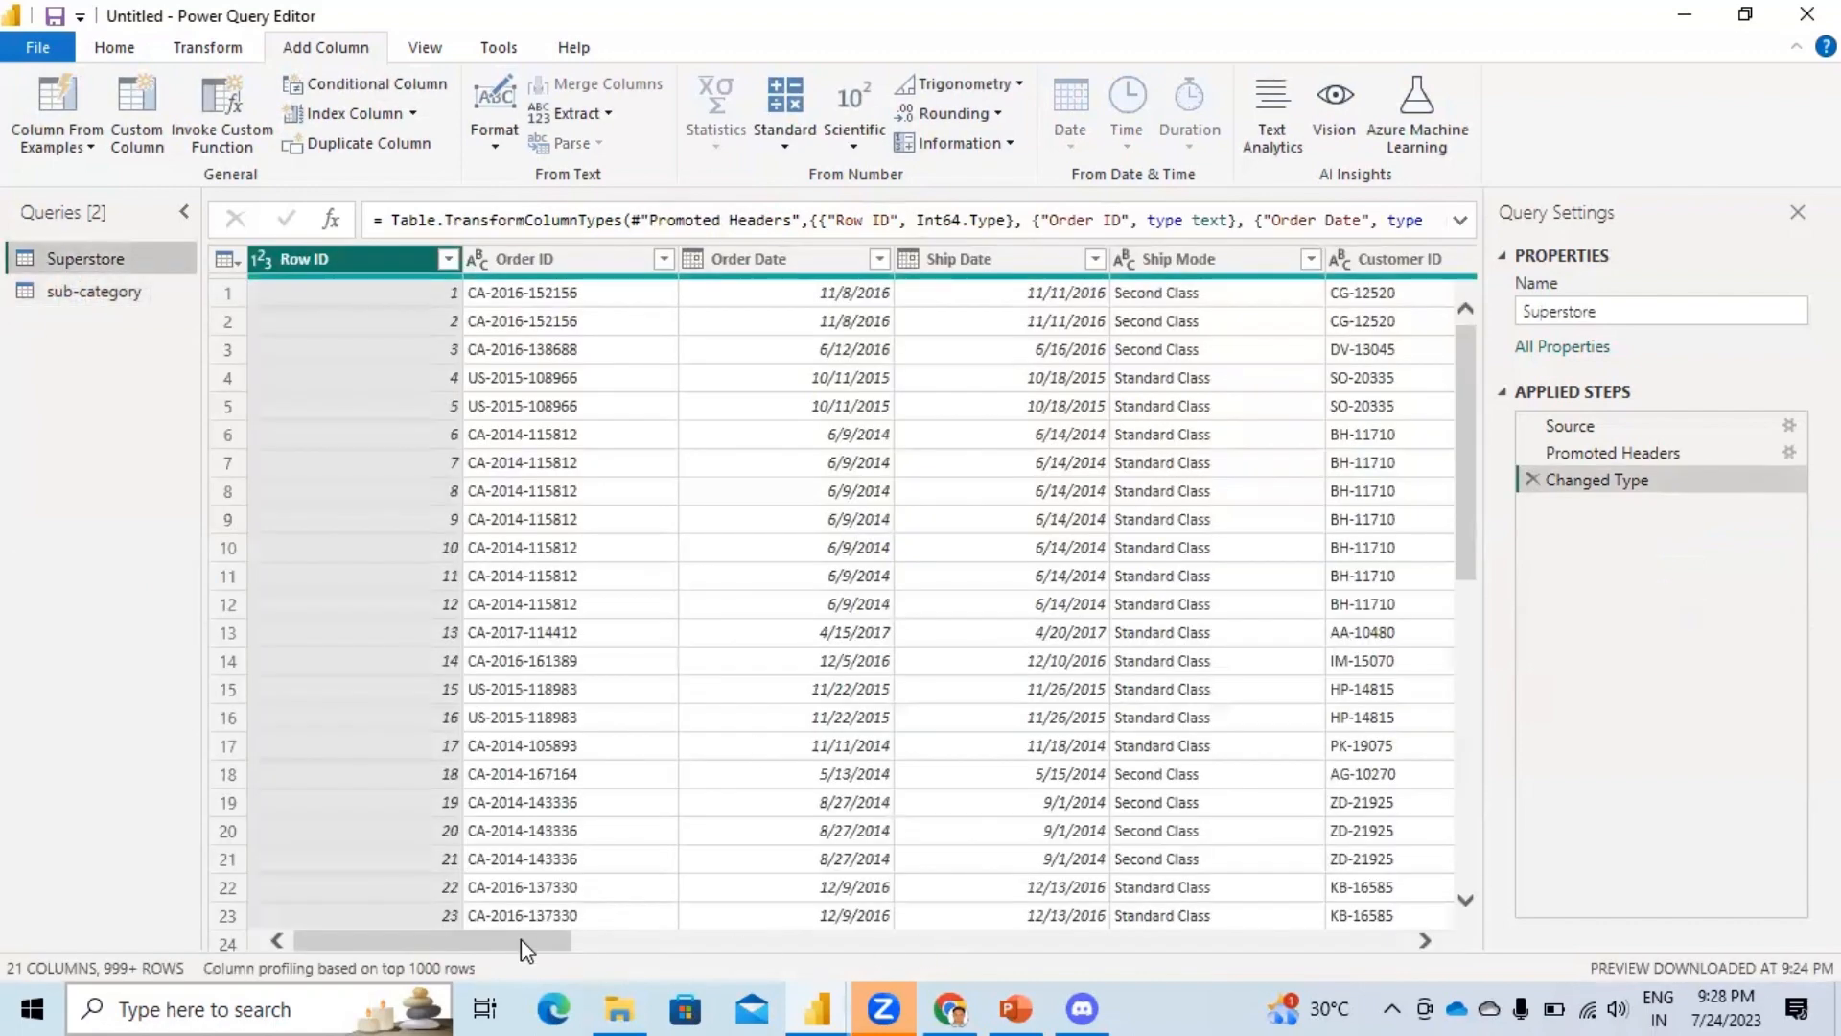
{"action": "left_click_drag", "start_coordinate": [521, 939], "coordinate": [1135, 995]}
{"action": "left_click", "coordinate": [207, 49]}
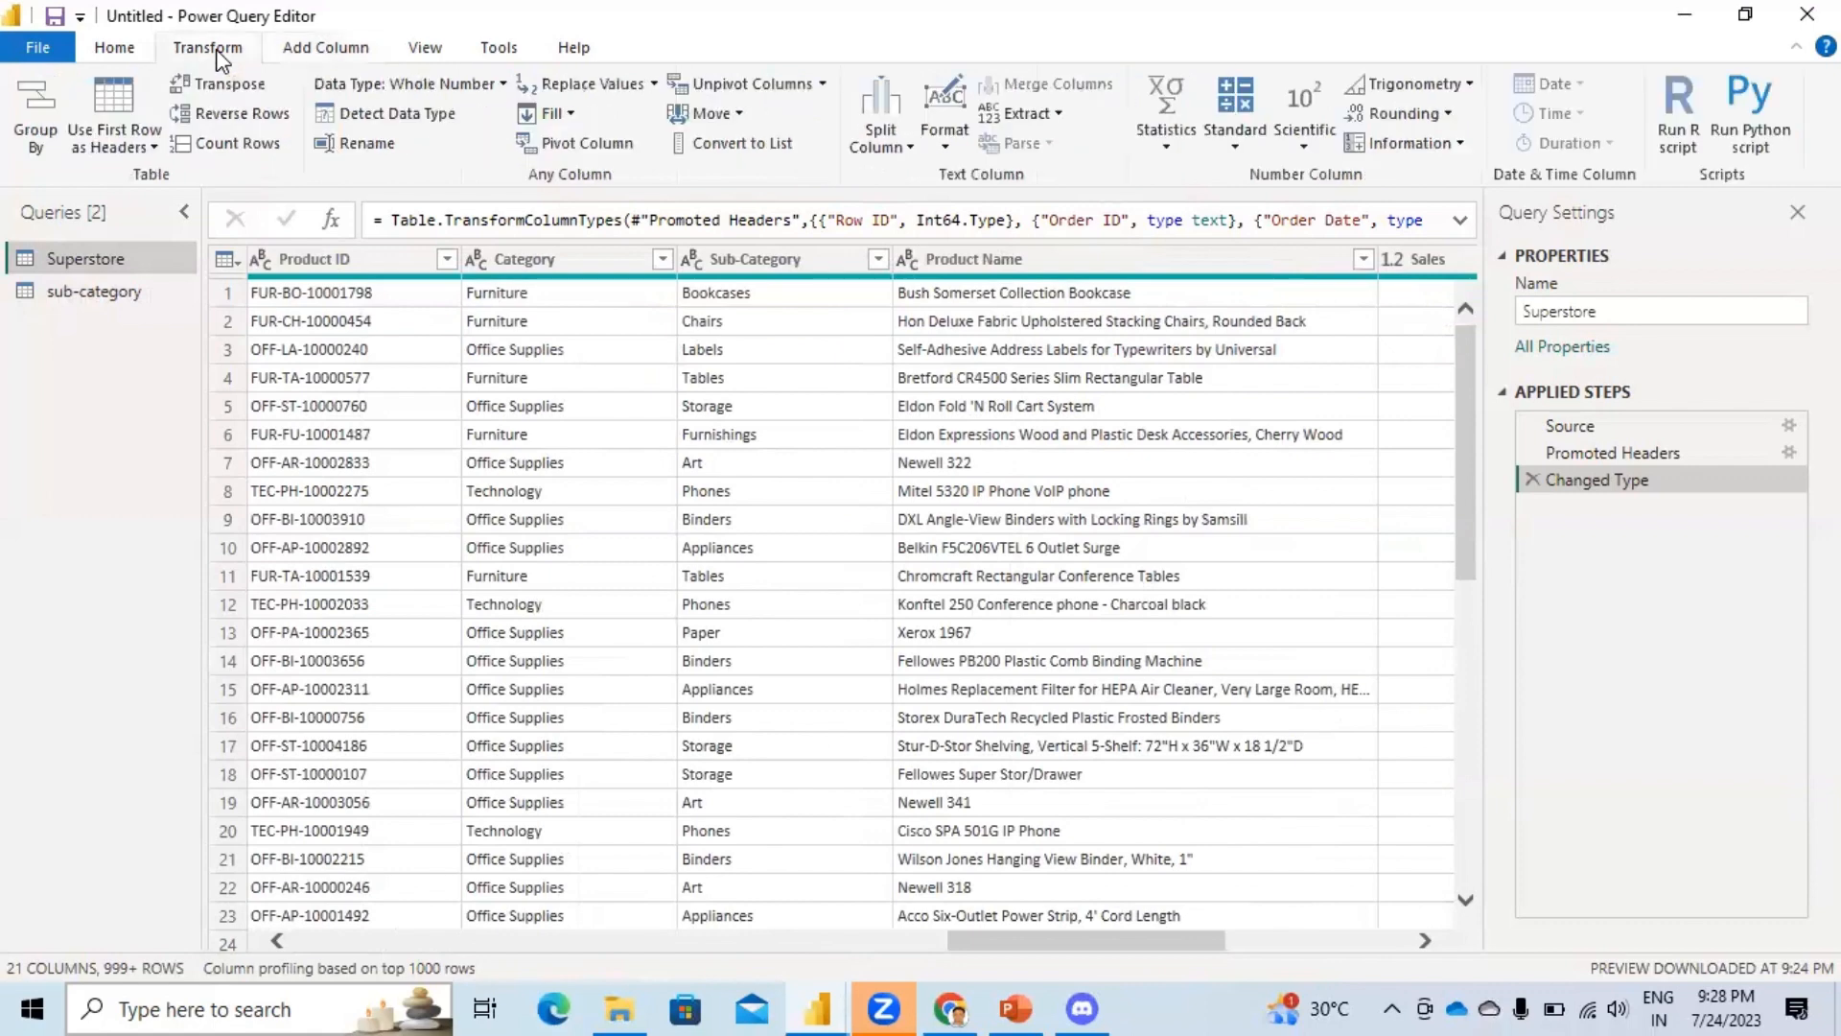
{"action": "left_click", "coordinate": [115, 47]}
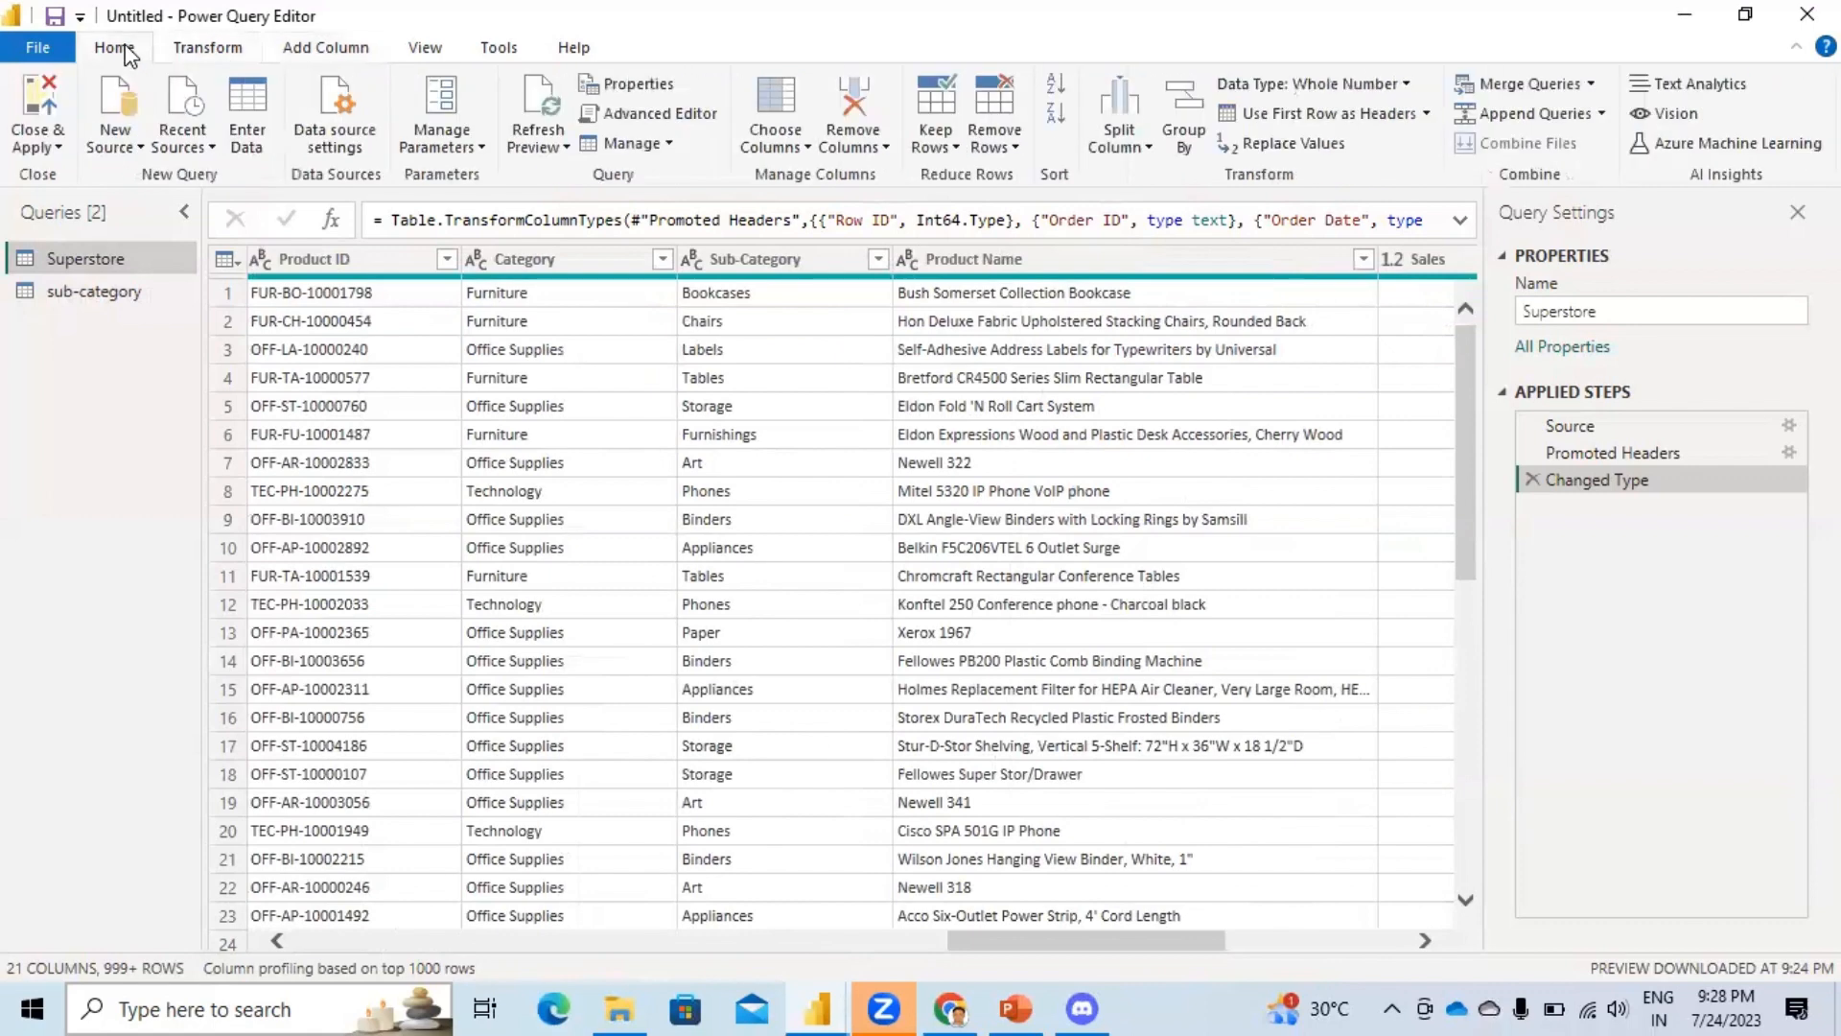
{"action": "left_click", "coordinate": [1513, 91]}
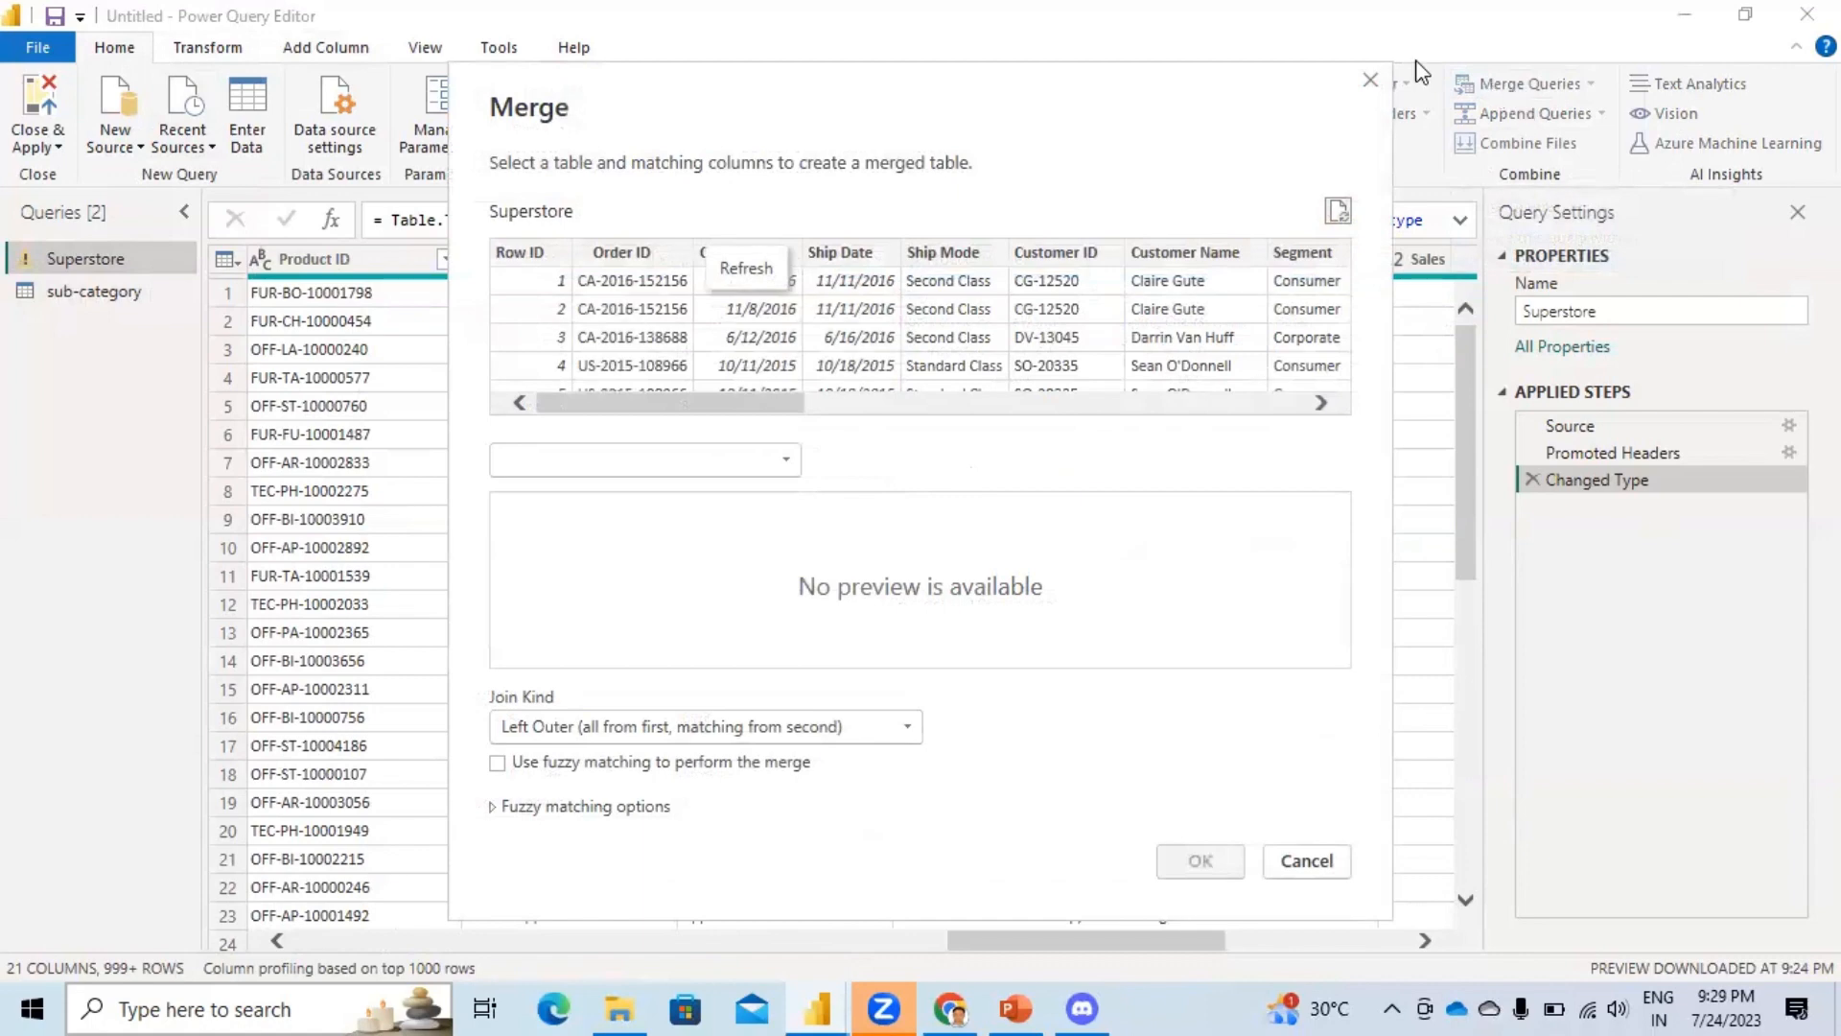
{"action": "left_click_drag", "start_coordinate": [681, 415], "coordinate": [1077, 444]}
{"action": "left_click", "coordinate": [888, 255]}
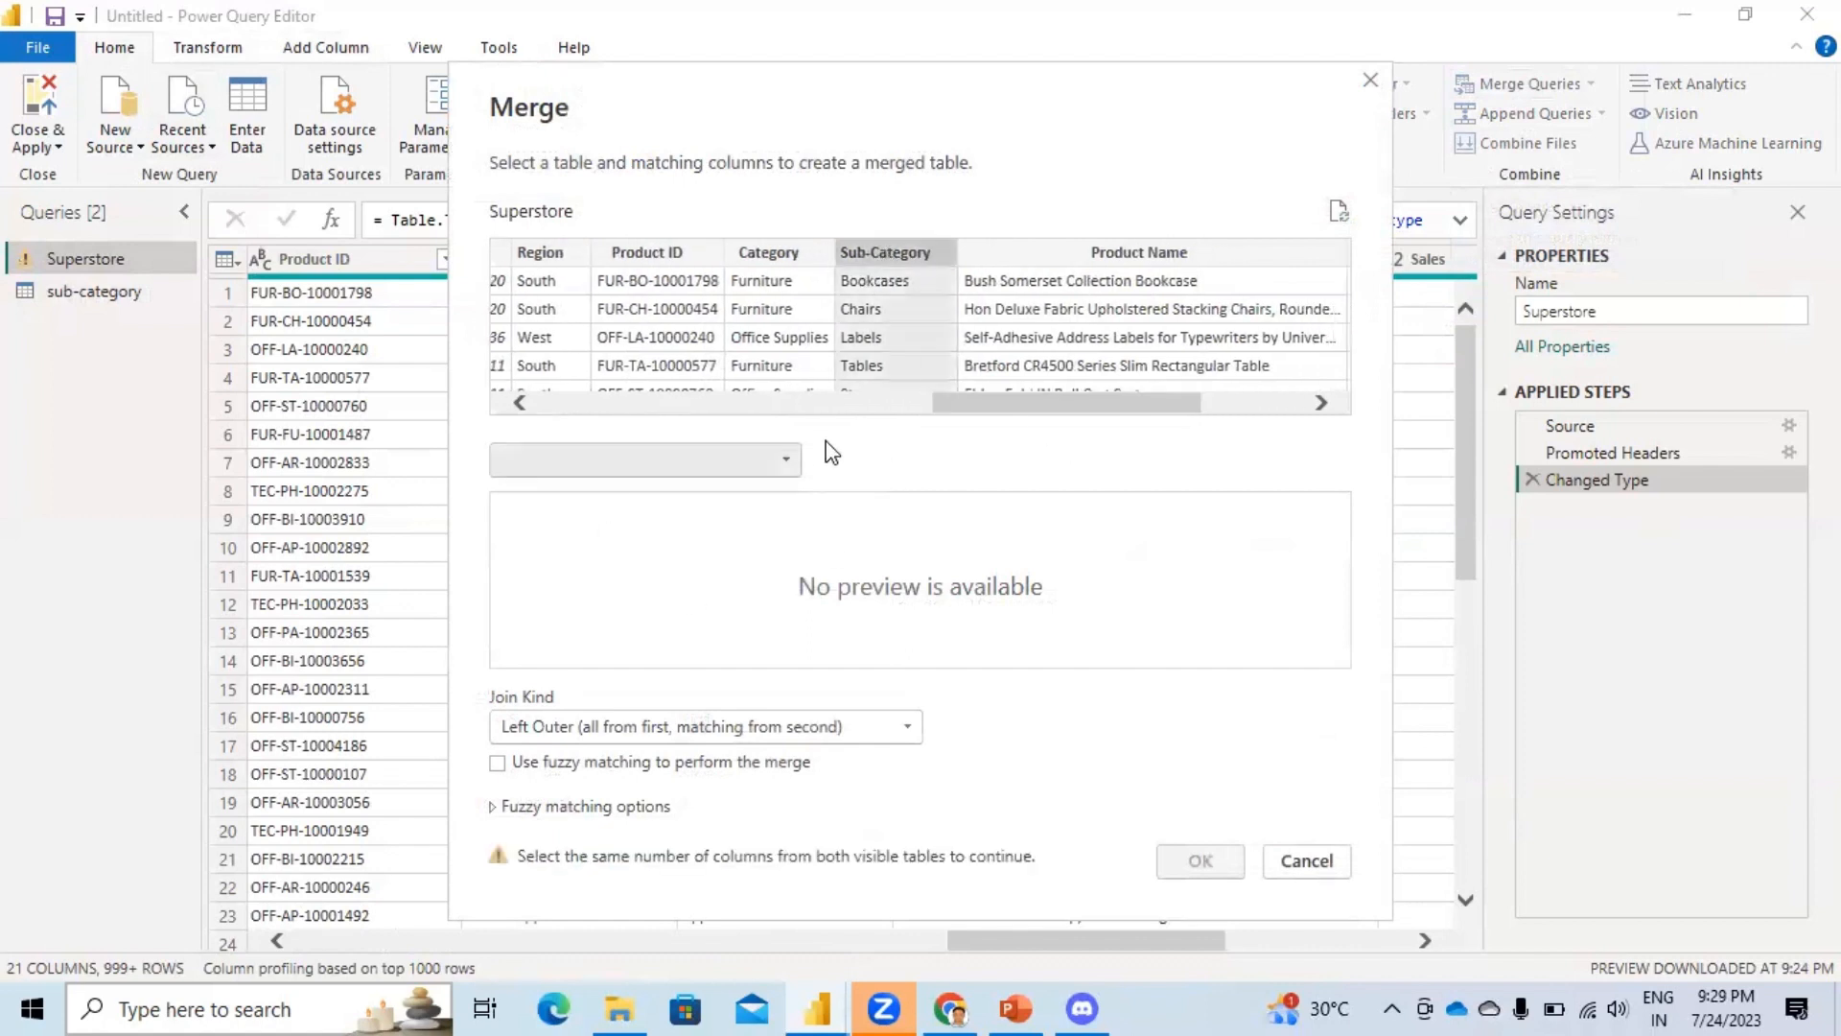
{"action": "left_click", "coordinate": [784, 461]}
{"action": "left_click", "coordinate": [557, 521]}
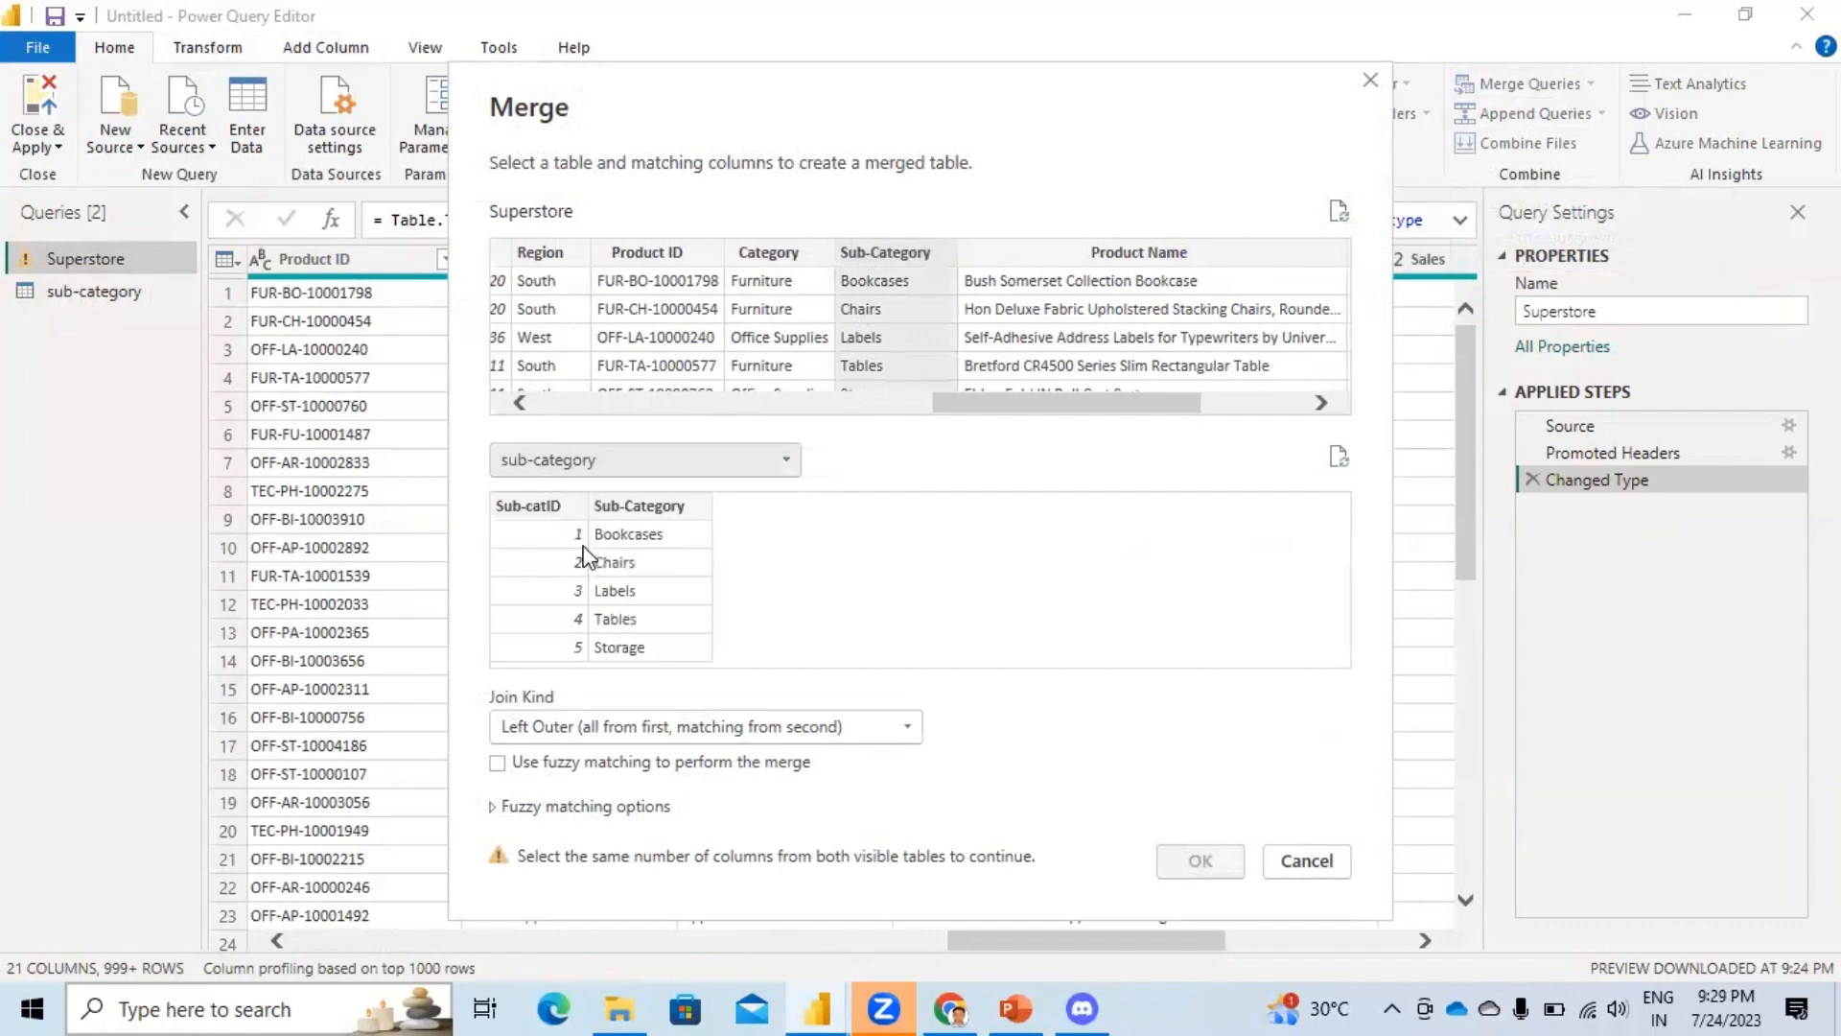
{"action": "left_click", "coordinate": [623, 508]}
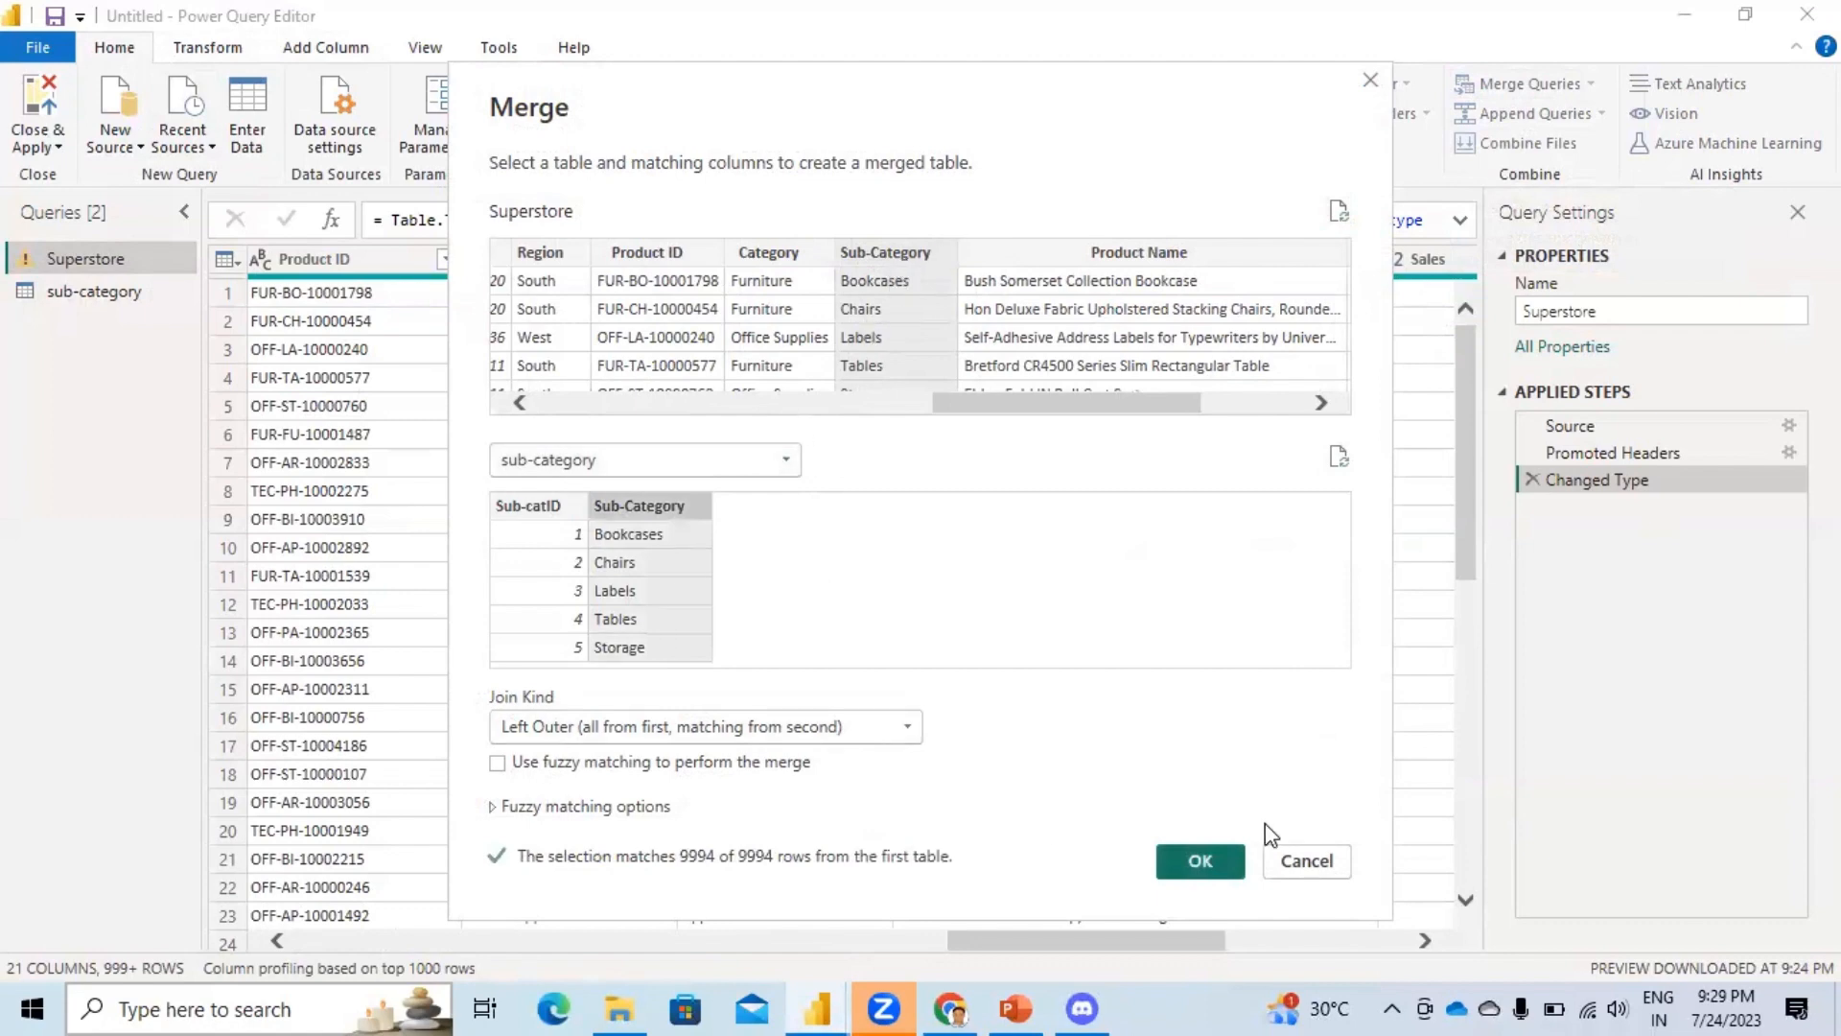
{"action": "left_click", "coordinate": [1200, 861]}
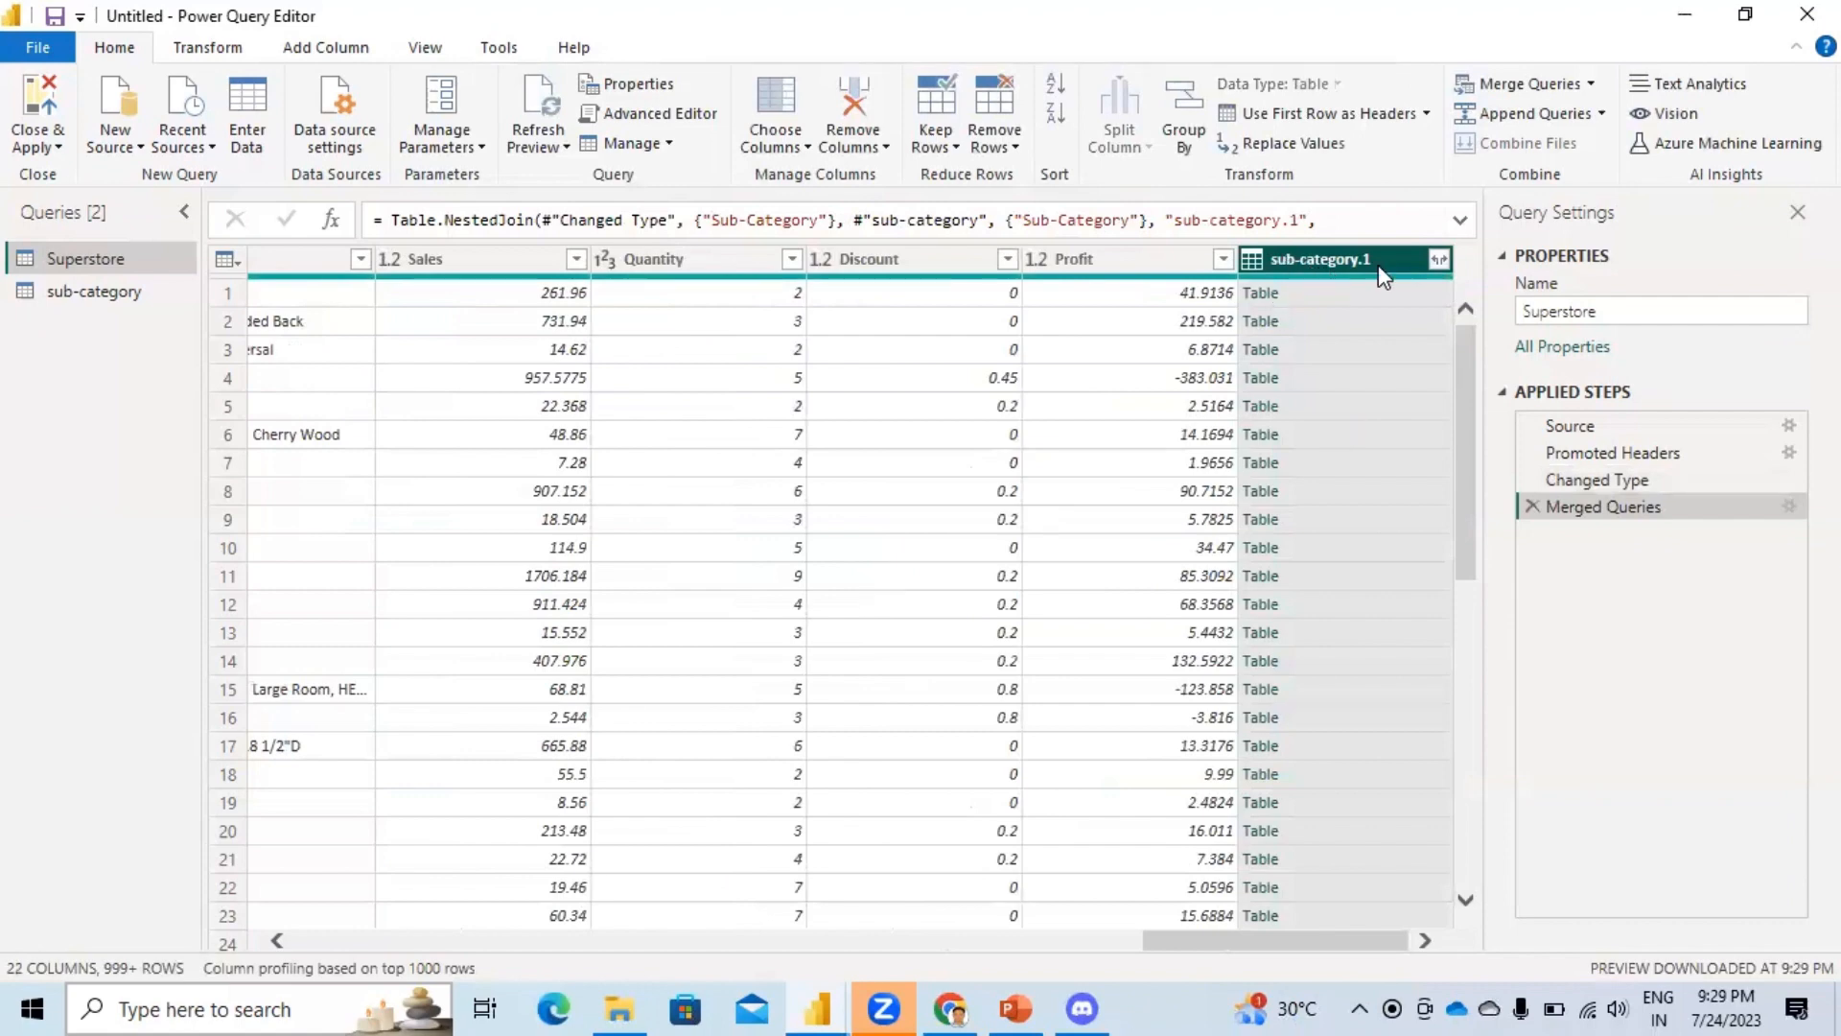
Expand the merged sub-category.1 column to only Sub-catID, without using the original column name as prefix.
{"action": "left_click", "coordinate": [1438, 260]}
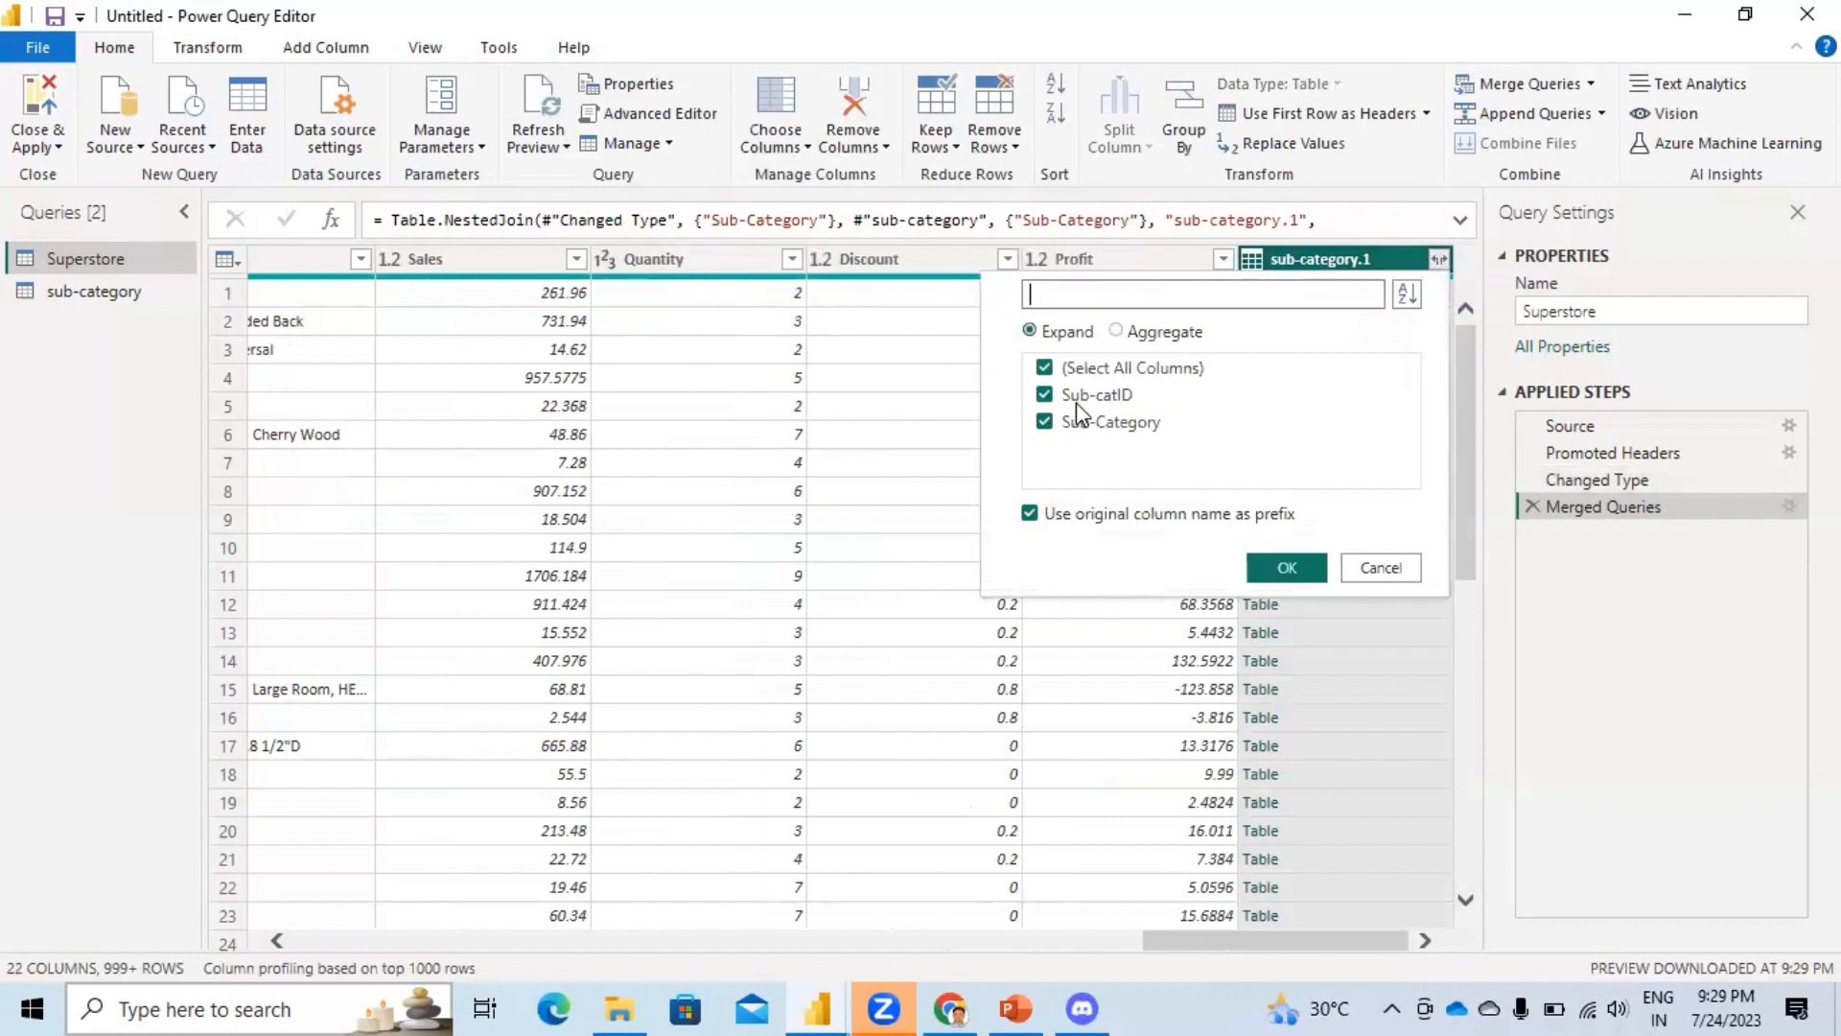
{"action": "left_click", "coordinate": [1045, 422]}
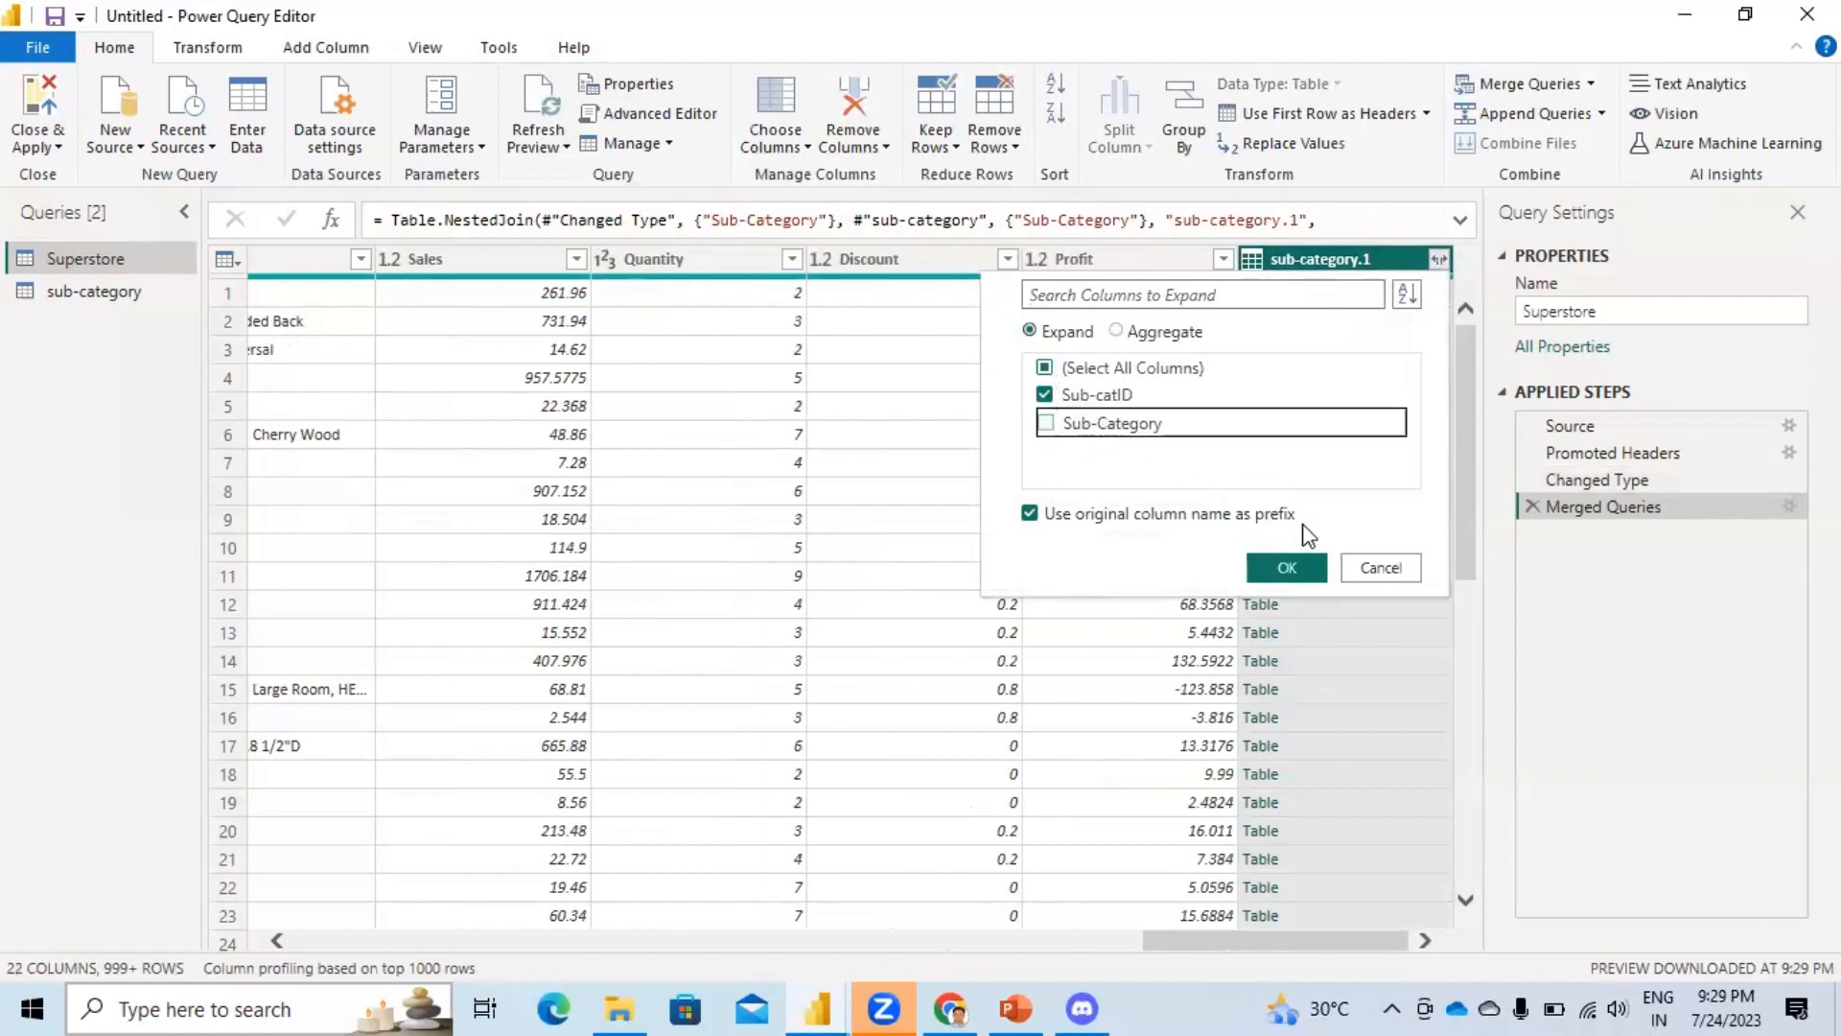
{"action": "left_click", "coordinate": [1030, 514]}
{"action": "left_click", "coordinate": [1328, 570]}
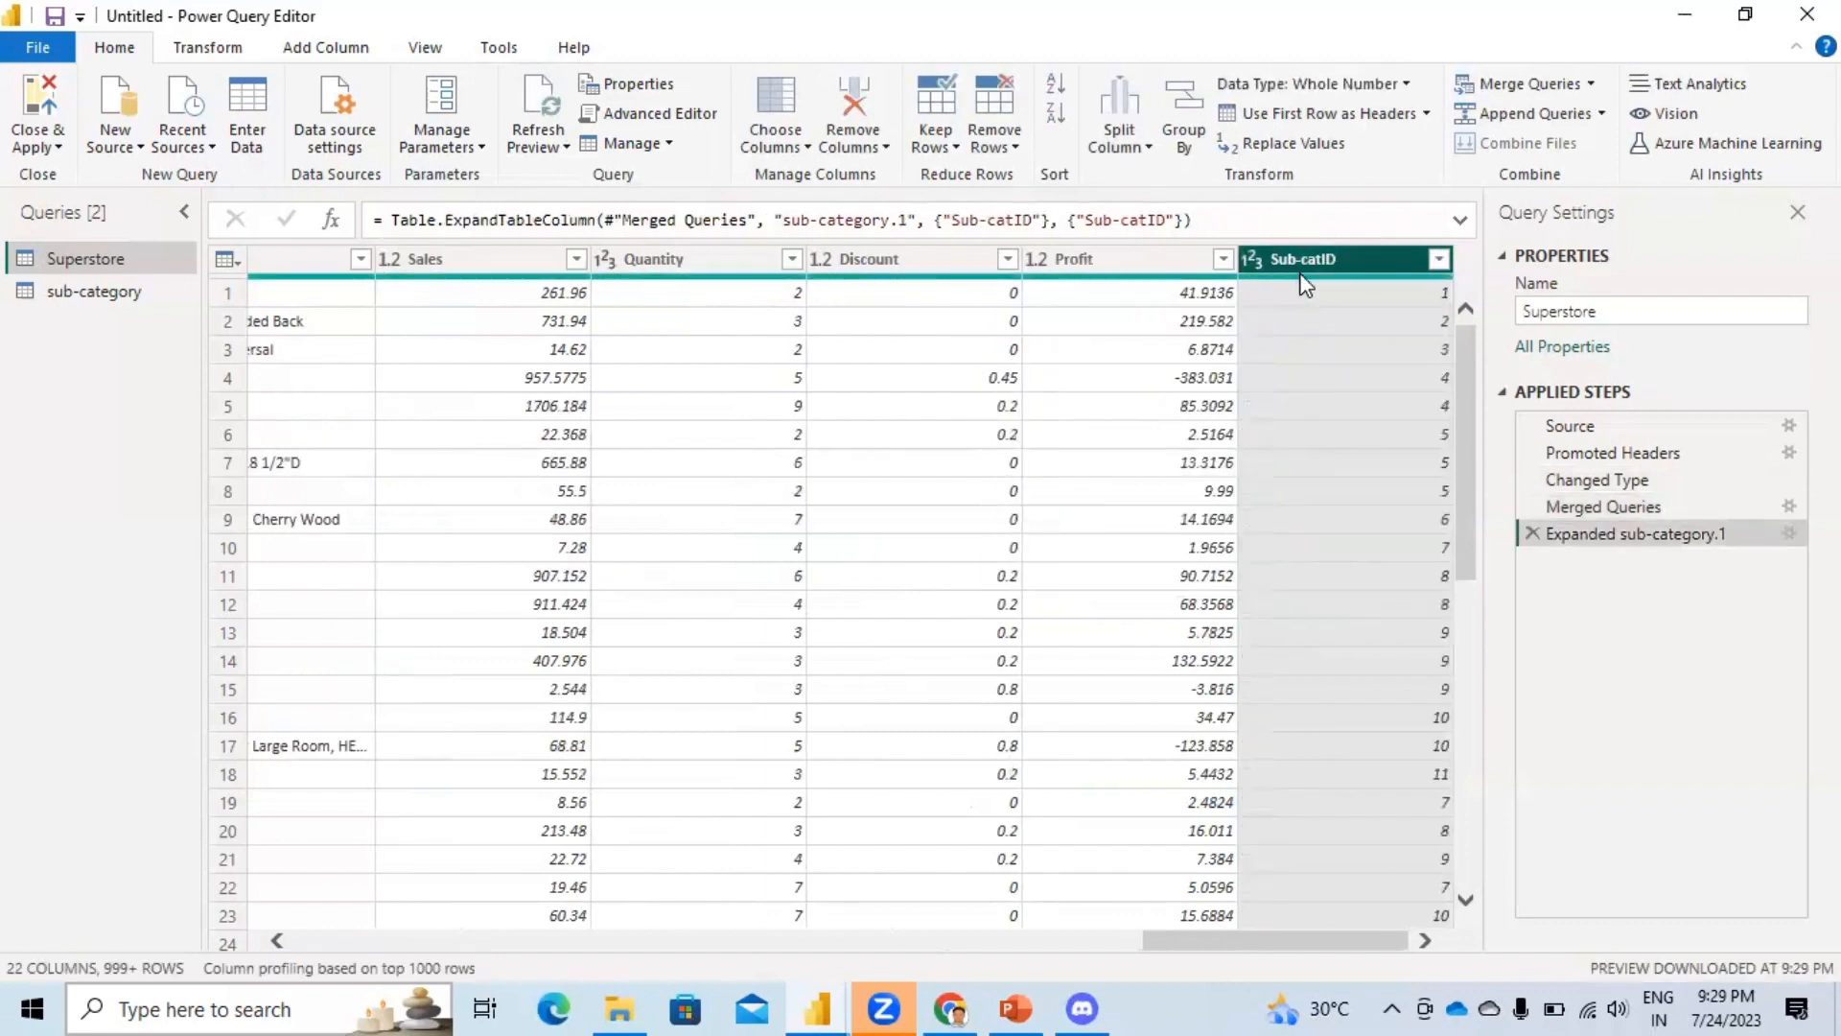
{"action": "mouse_move", "coordinate": [1307, 284]}
{"action": "left_click_drag", "start_coordinate": [1237, 949], "coordinate": [972, 975]}
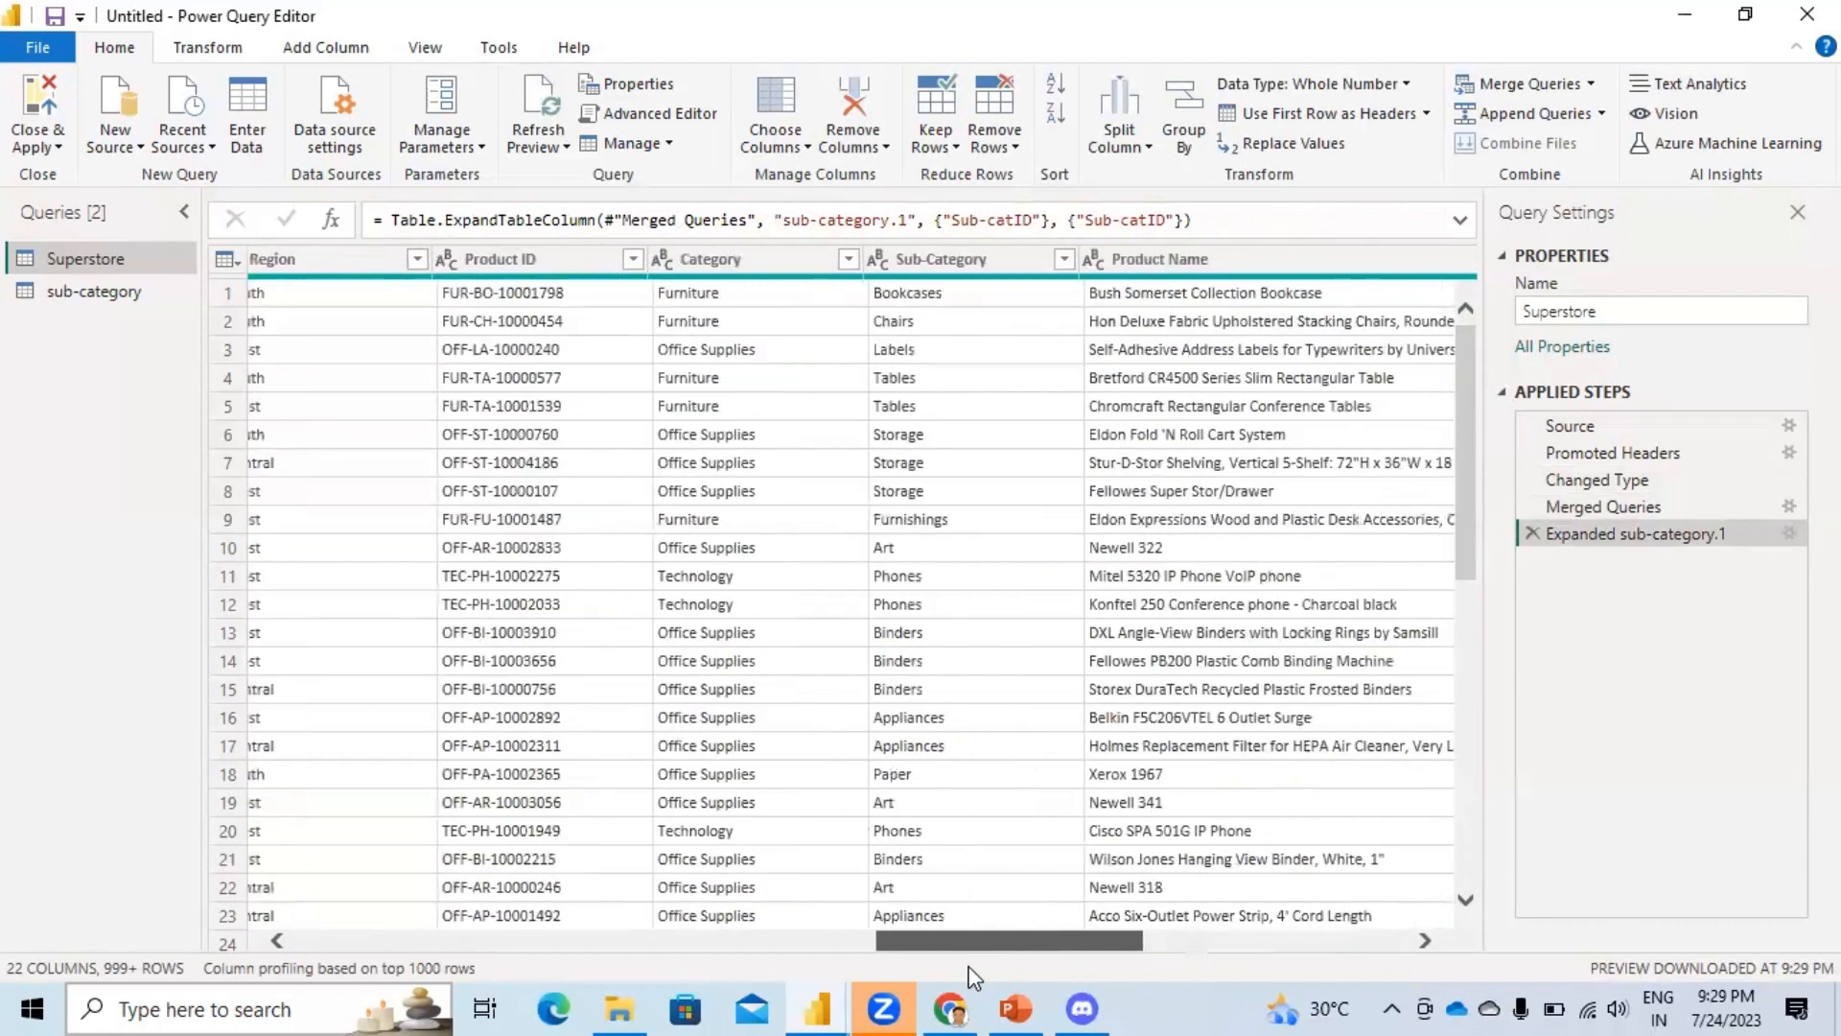
Remove the Sub-Category column from the Superstore query.
{"action": "left_click", "coordinate": [952, 257]}
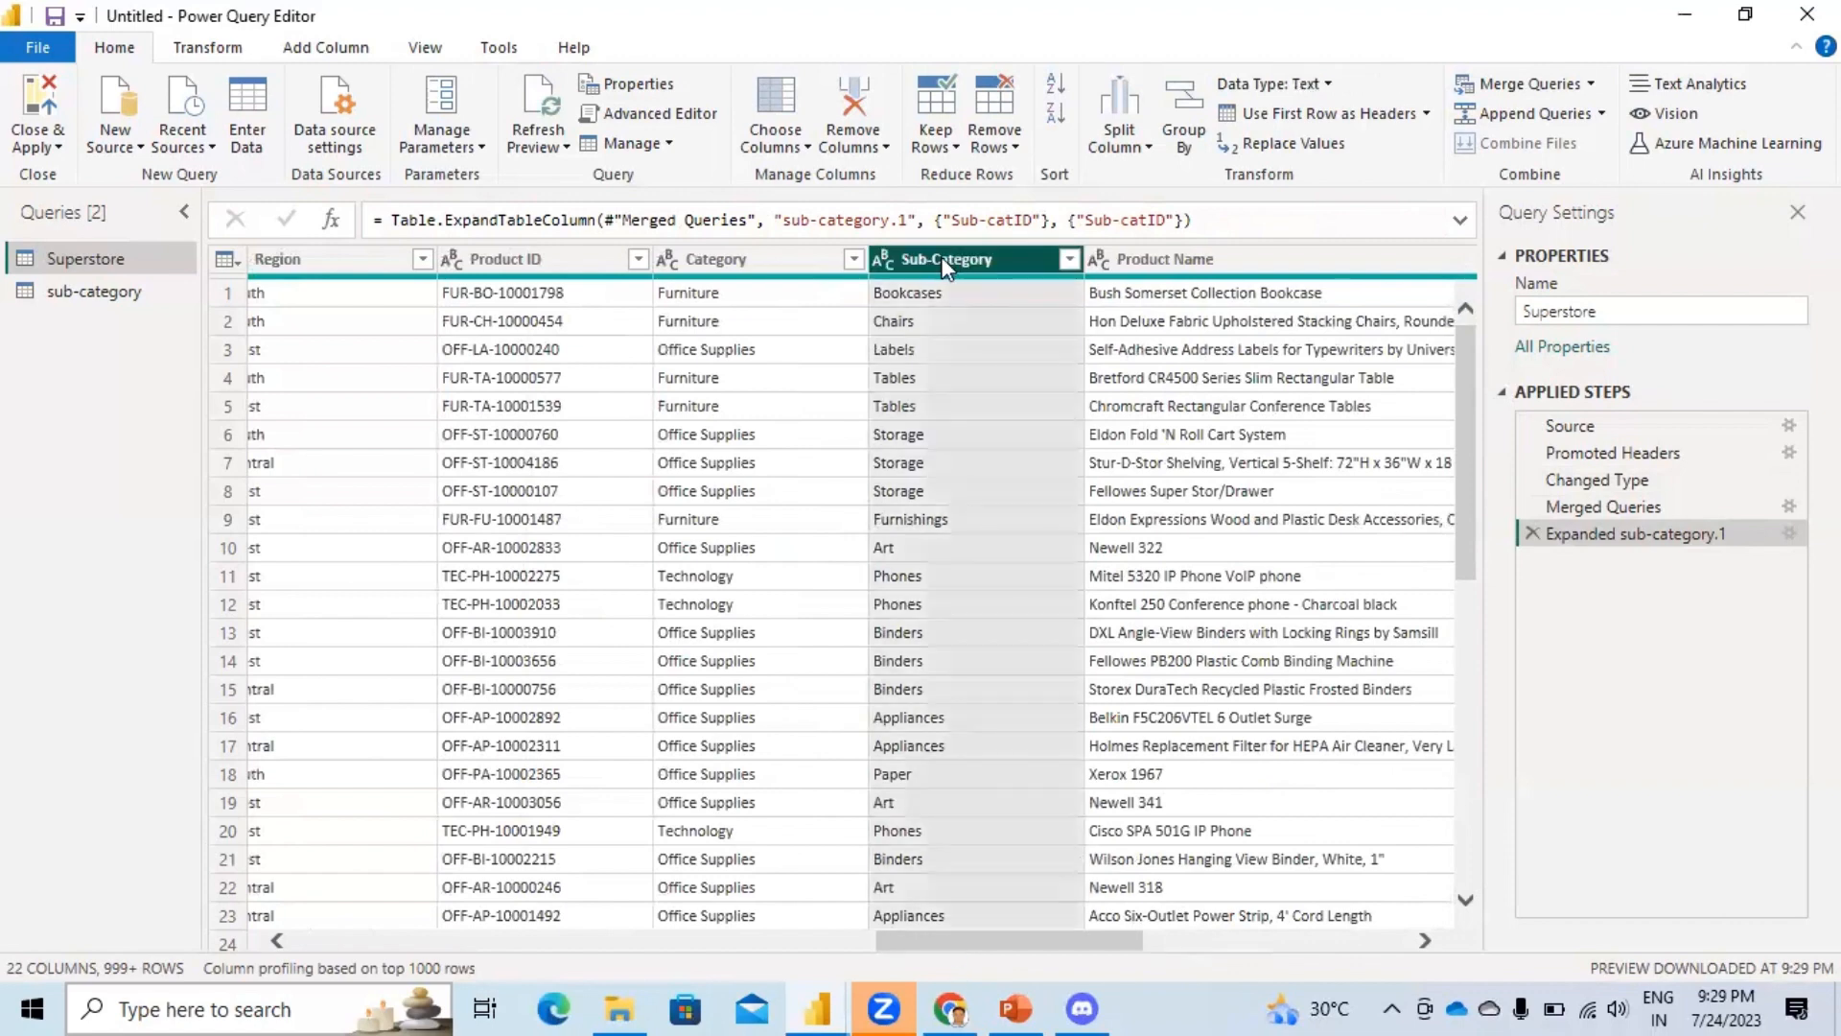
{"action": "right_click", "coordinate": [947, 266]}
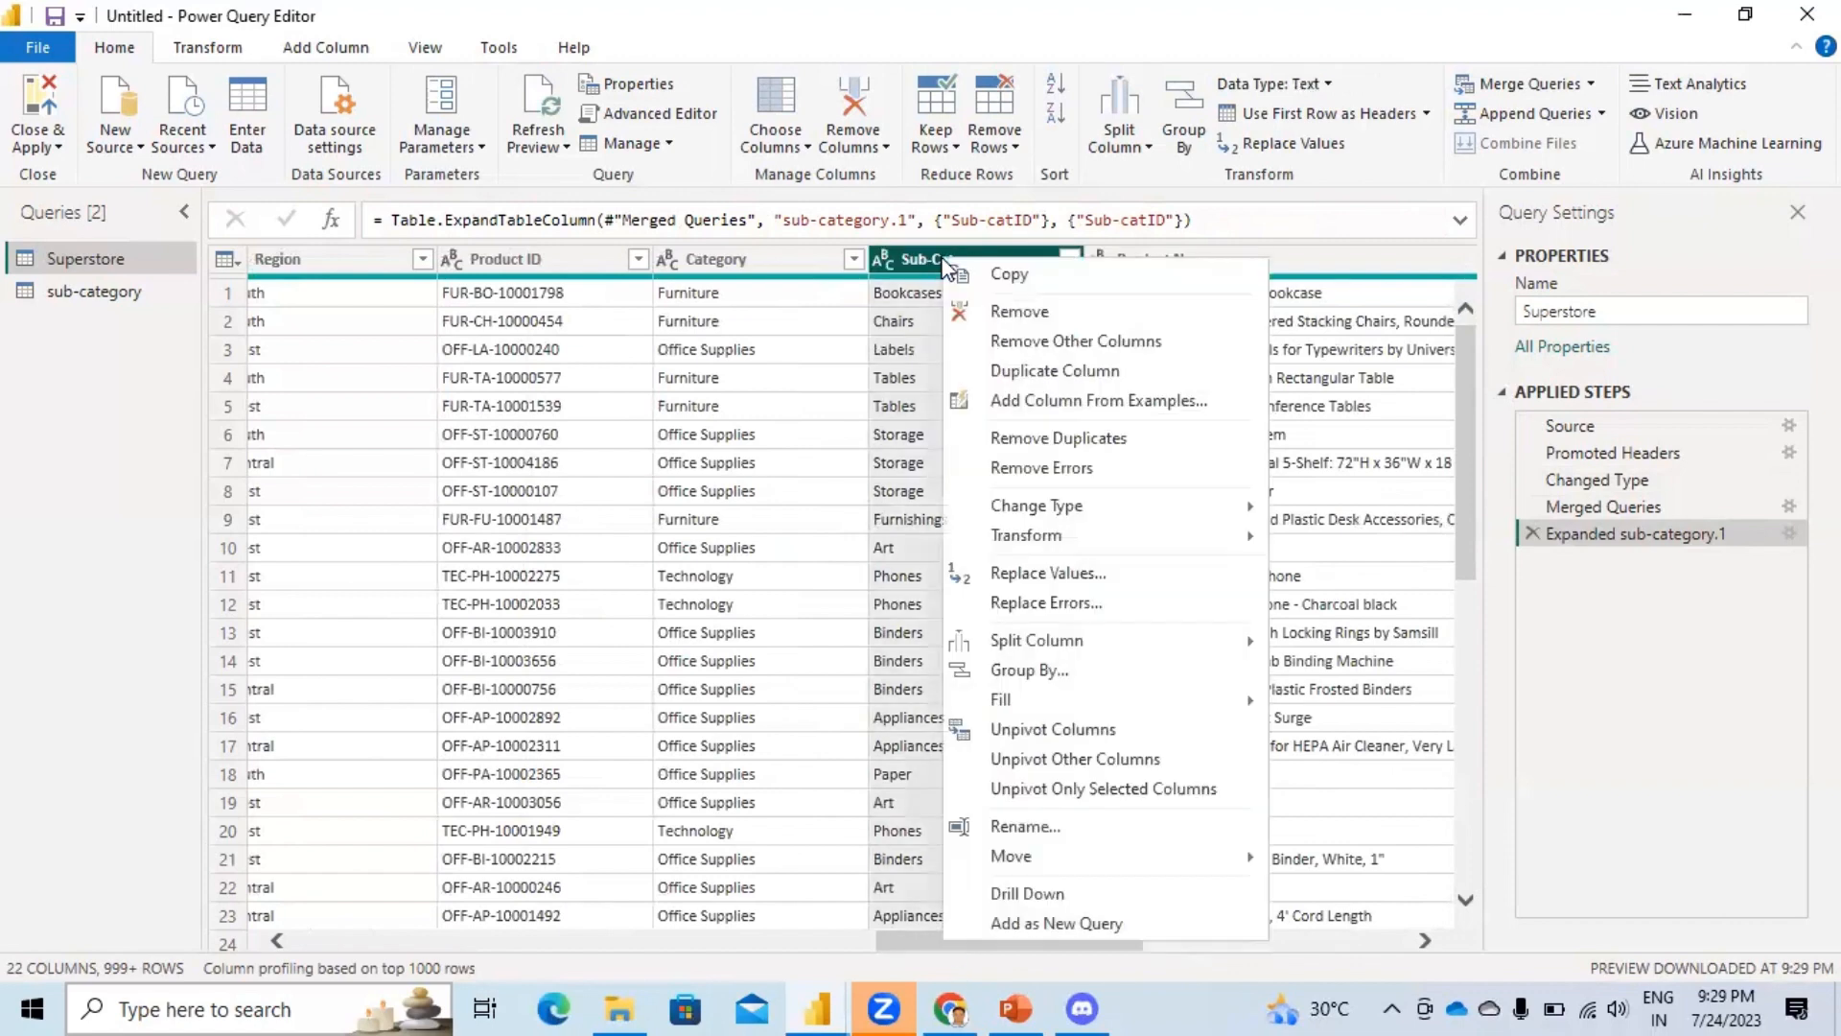
{"action": "left_click", "coordinate": [1053, 317]}
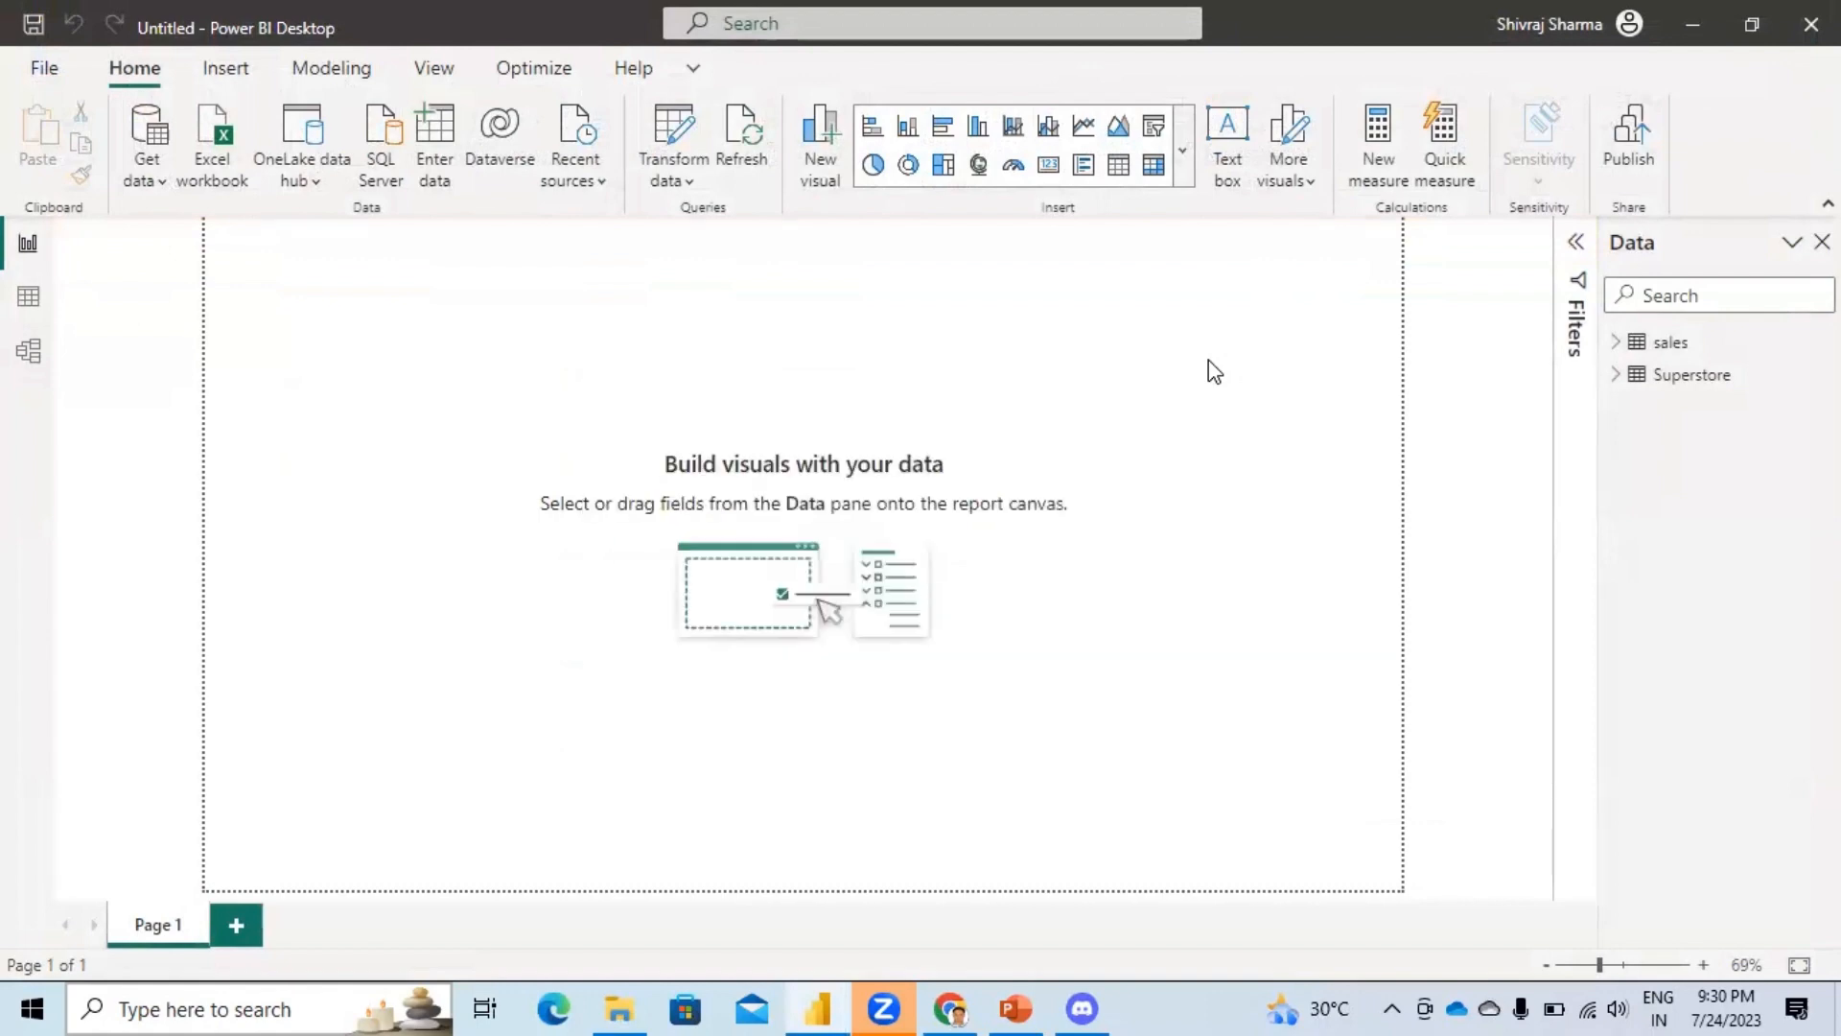
Resize and reposition the Superstore and sub-category tables in the model diagram so they sit side by side.
{"action": "left_click", "coordinate": [31, 354]}
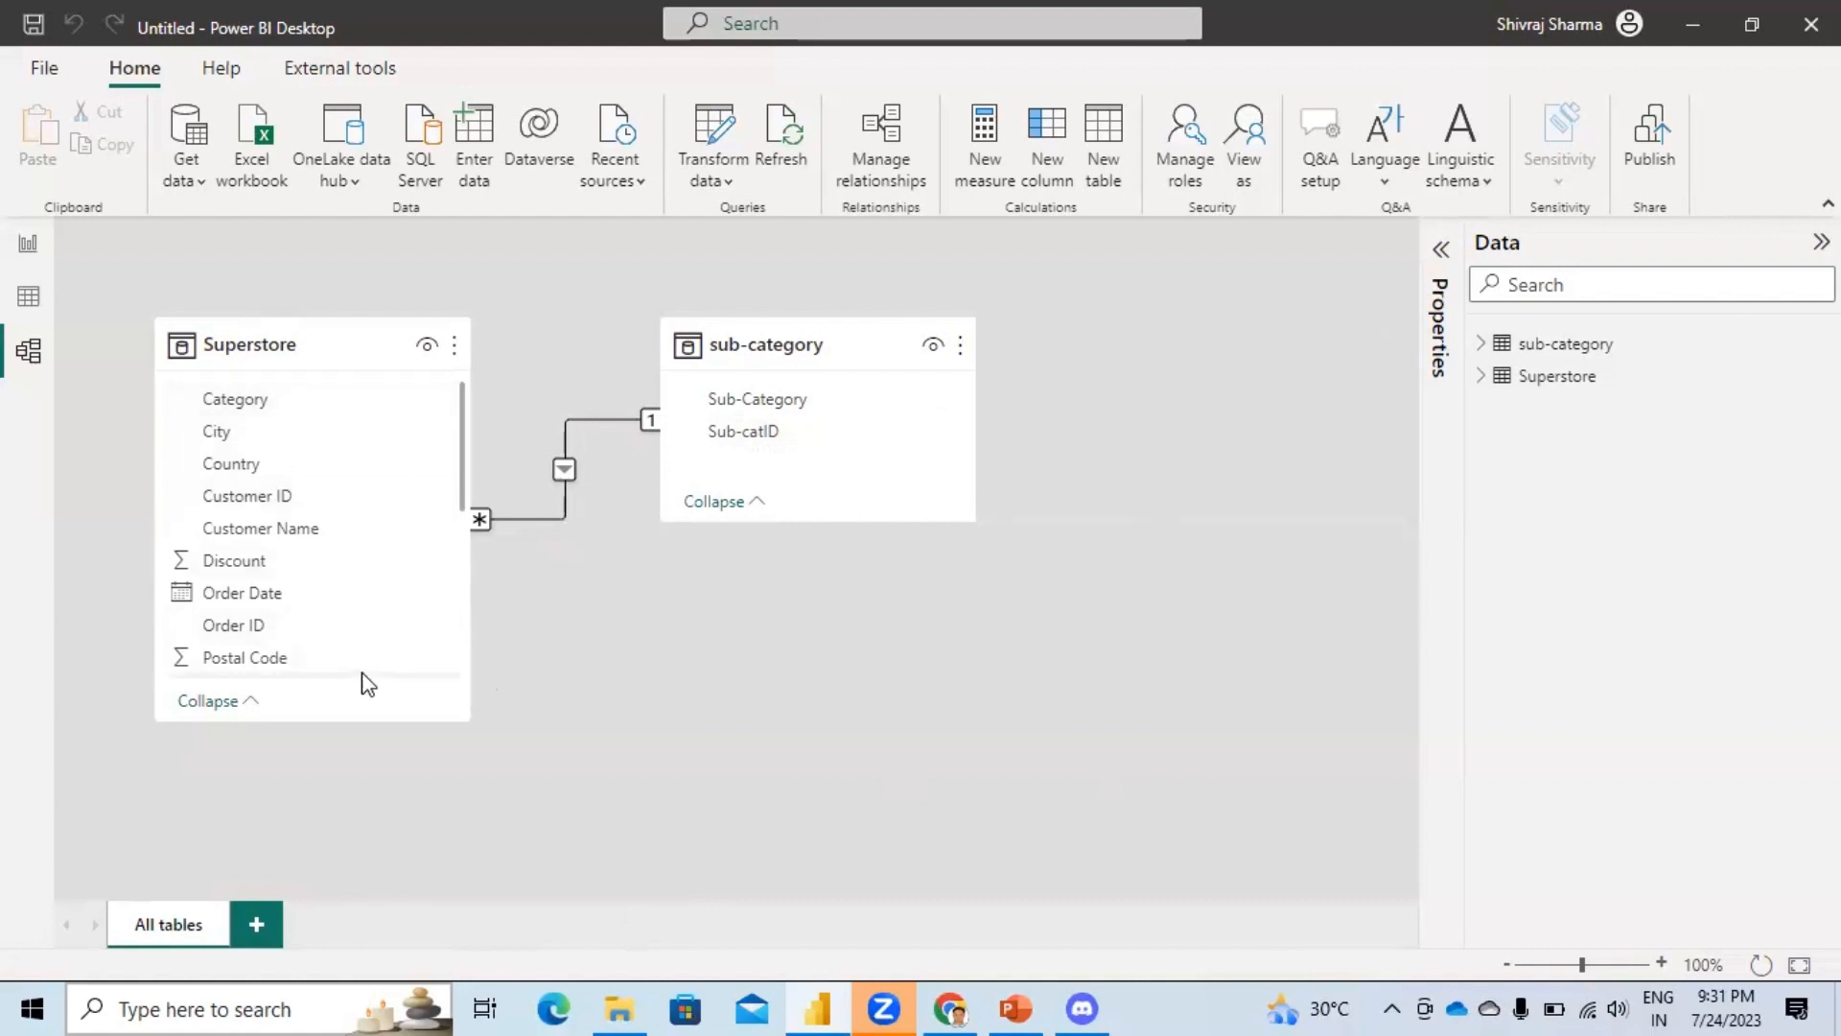
{"action": "left_click_drag", "start_coordinate": [382, 719], "coordinate": [403, 886]}
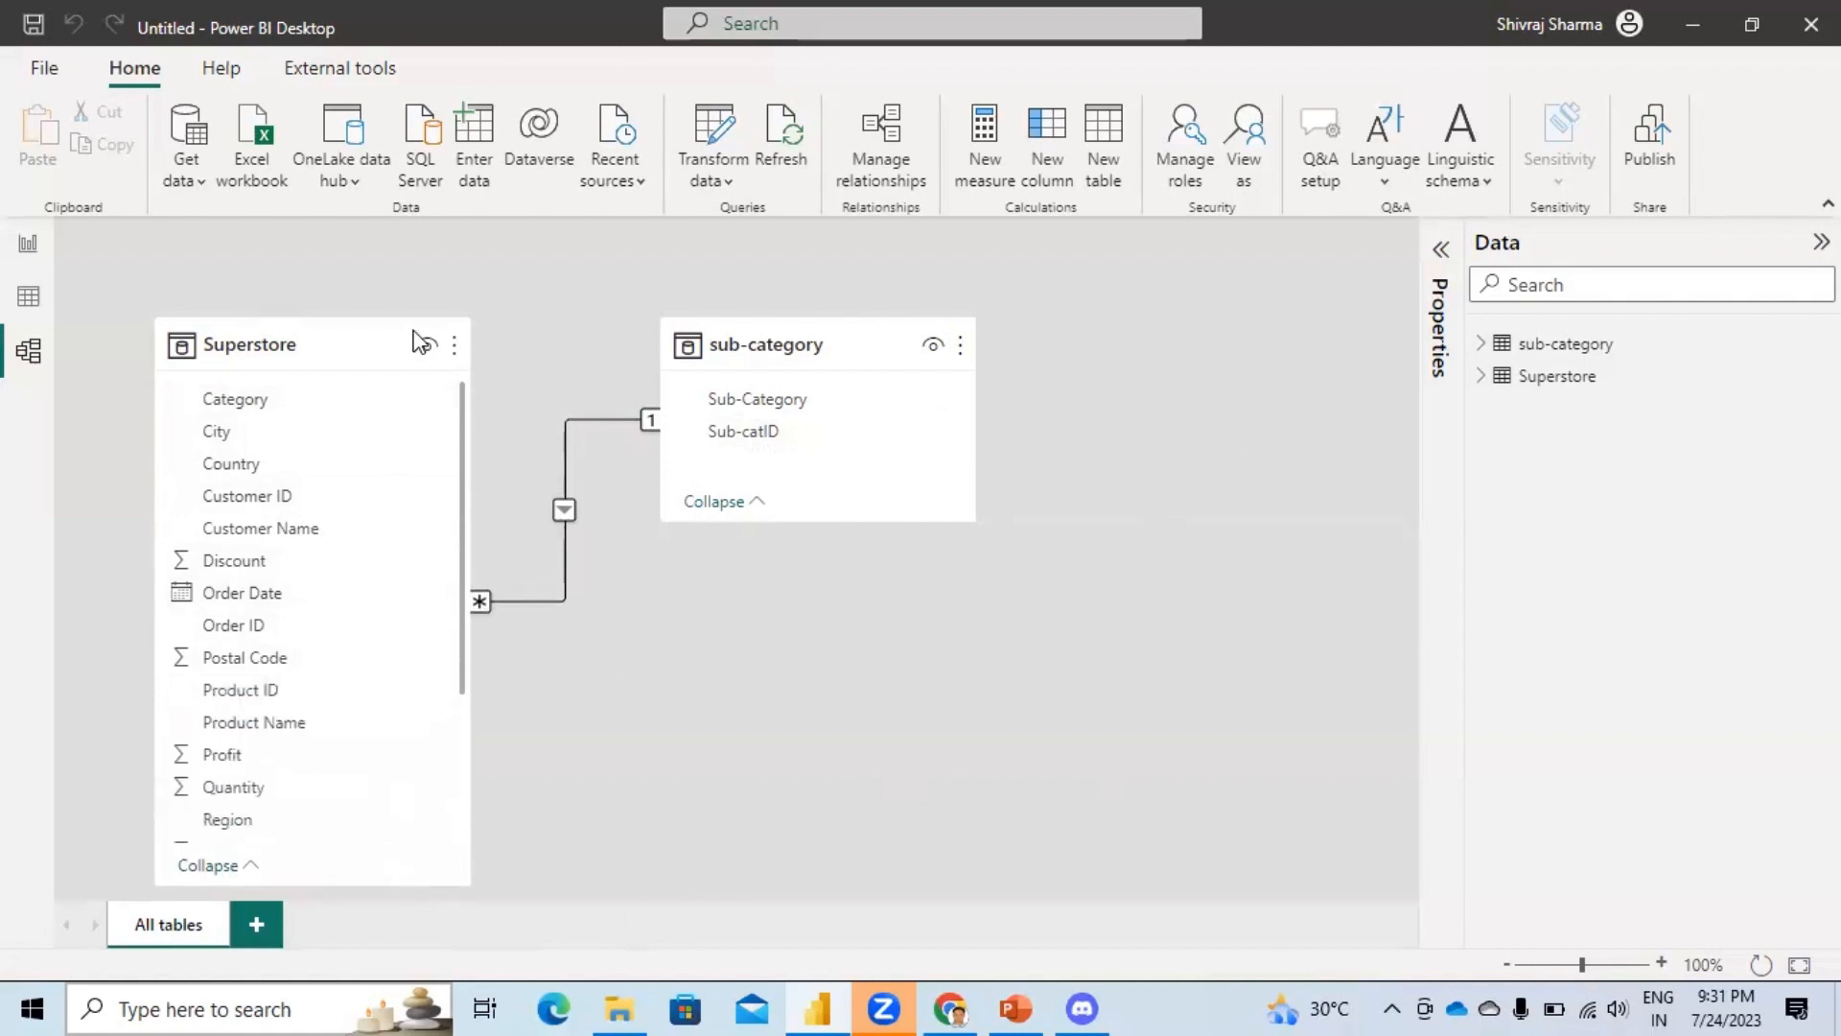
{"action": "left_click_drag", "start_coordinate": [345, 348], "coordinate": [513, 291]}
{"action": "left_click_drag", "start_coordinate": [802, 349], "coordinate": [1119, 310]}
{"action": "left_click_drag", "start_coordinate": [506, 308], "coordinate": [722, 237]}
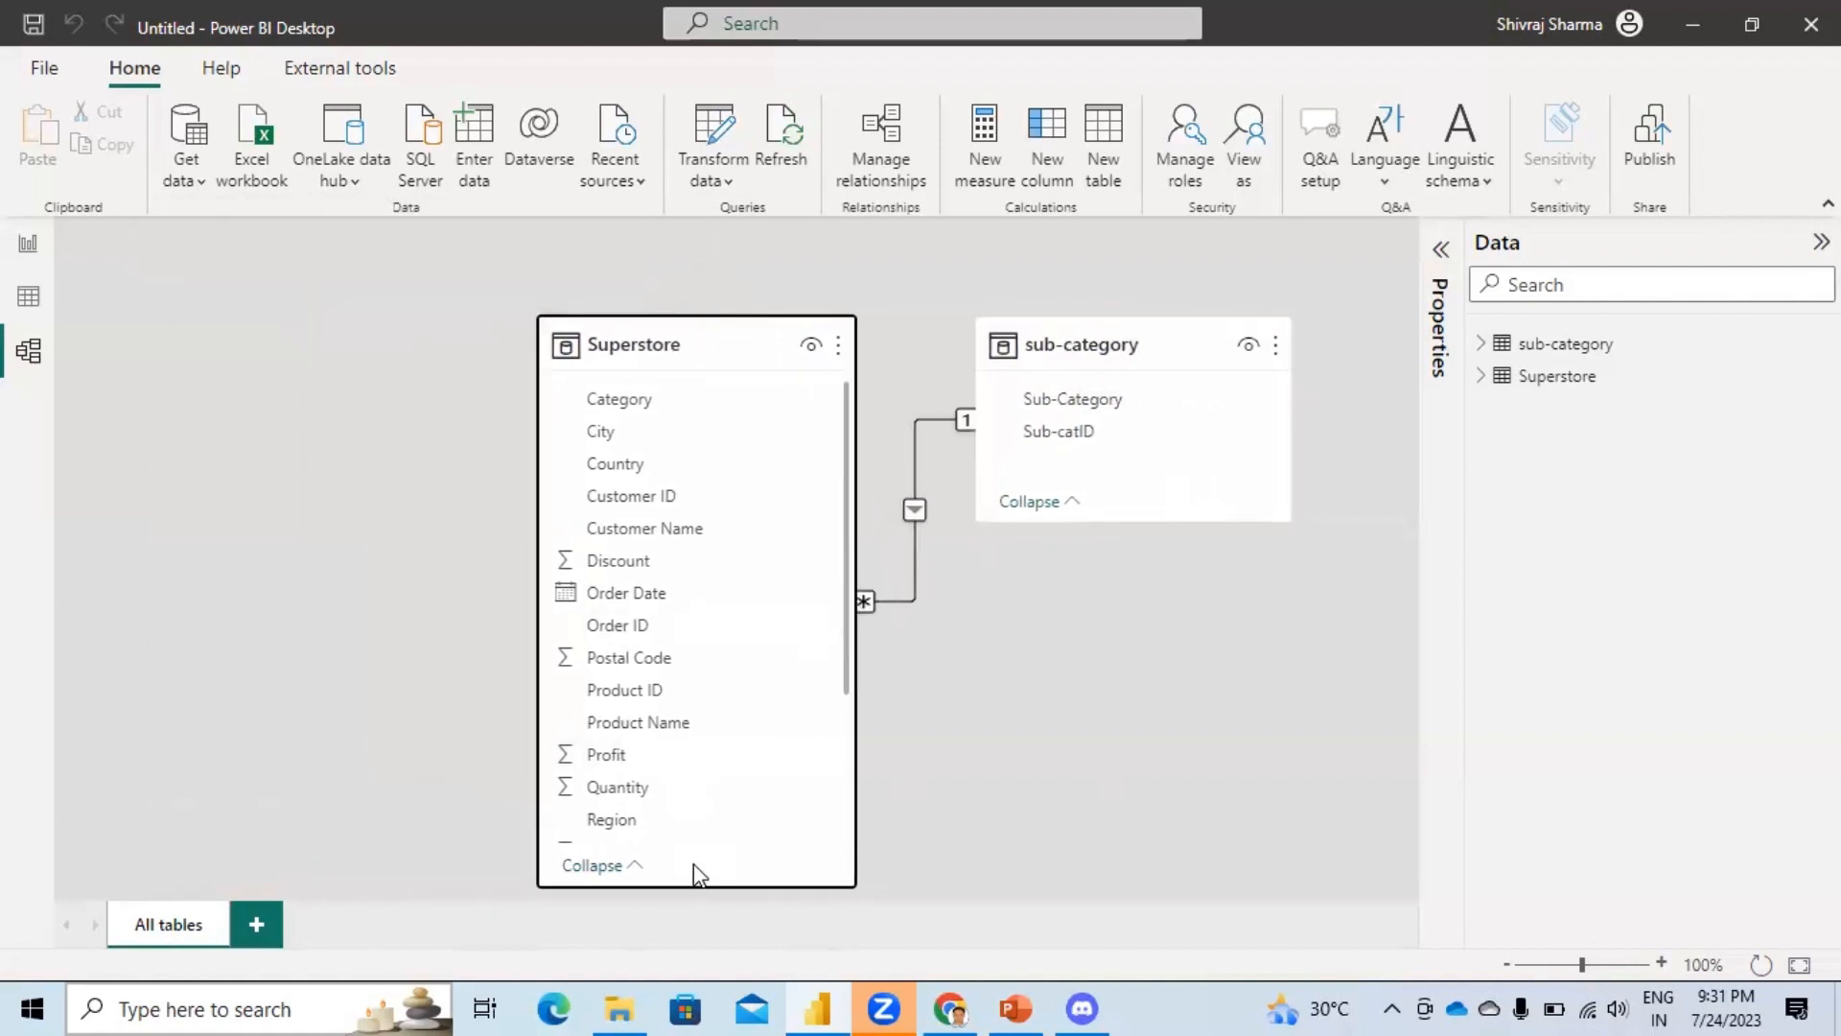
{"action": "left_click_drag", "start_coordinate": [746, 886], "coordinate": [755, 576]}
{"action": "mouse_move", "coordinate": [1151, 350]}
{"action": "left_mouse_down"}
{"action": "mouse_move", "coordinate": [1178, 345]}
{"action": "mouse_move", "coordinate": [1145, 385]}
{"action": "left_mouse_up"}
{"action": "left_click_drag", "start_coordinate": [1156, 388], "coordinate": [1188, 375]}
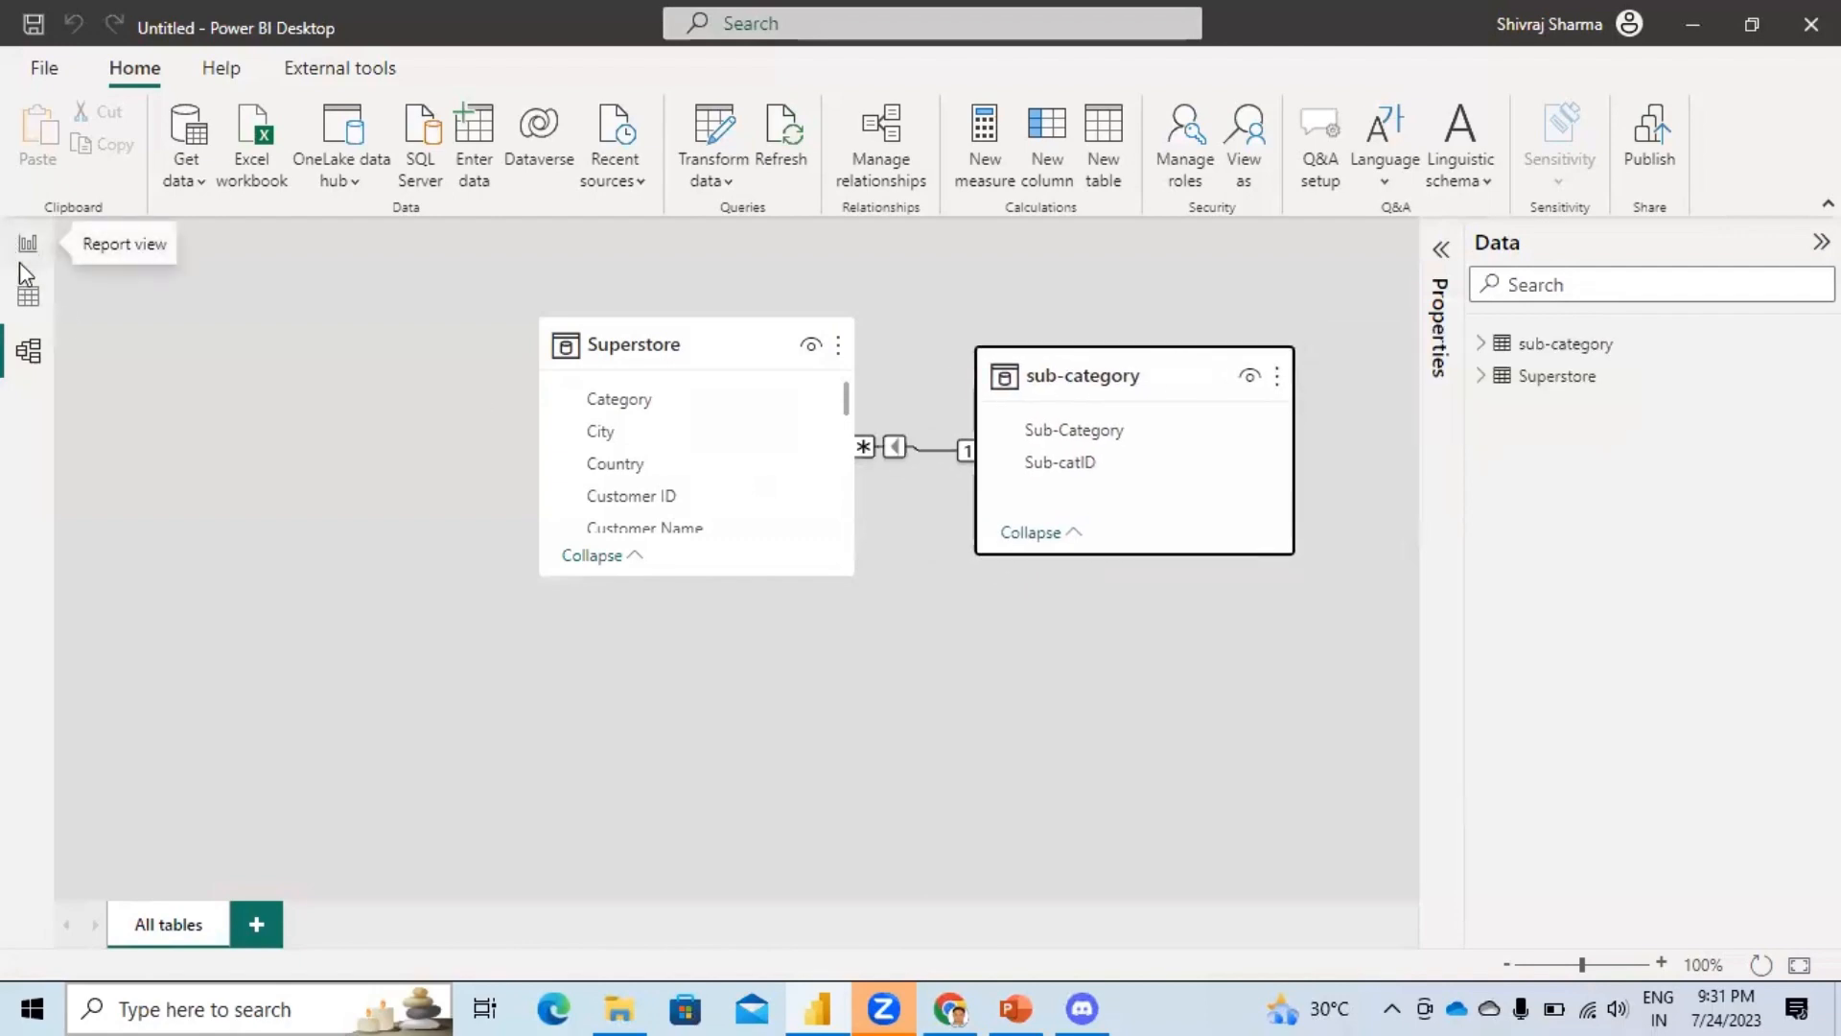
Examine the rows and columns of the loaded Superstore table.
{"action": "left_click", "coordinate": [27, 297]}
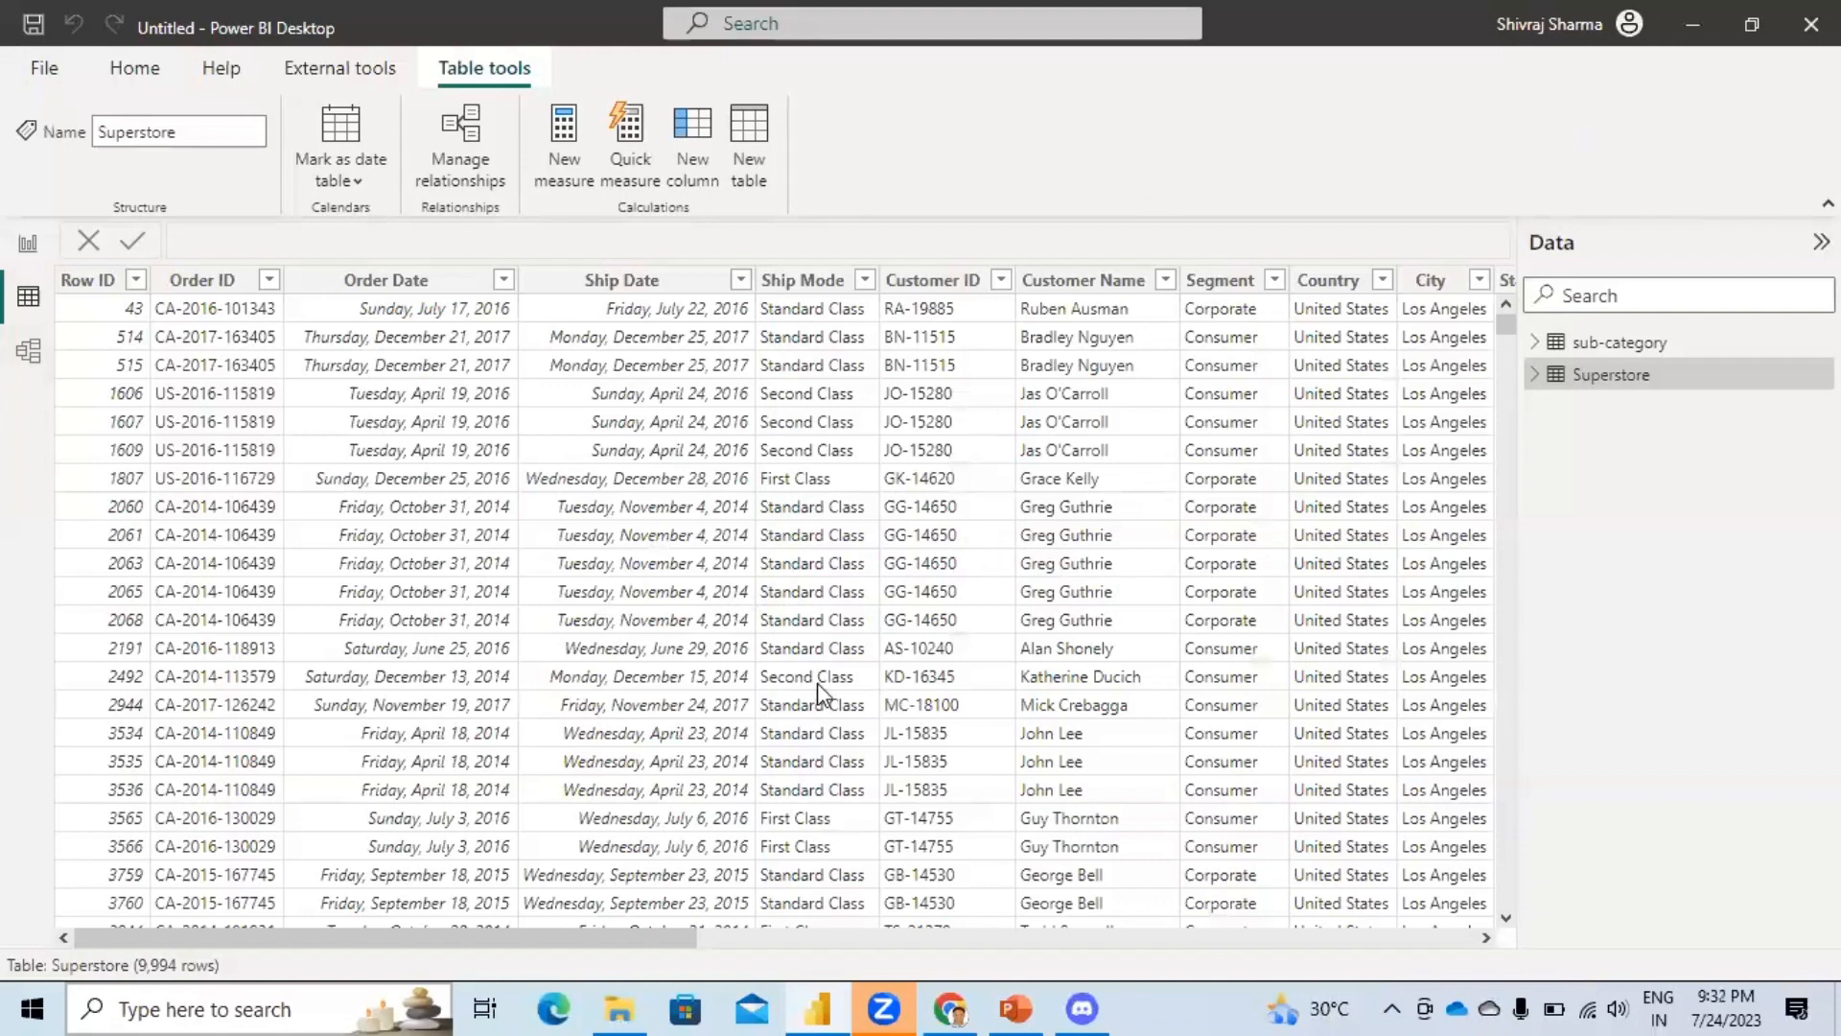
{"action": "left_click_drag", "start_coordinate": [656, 942], "coordinate": [657, 943]}
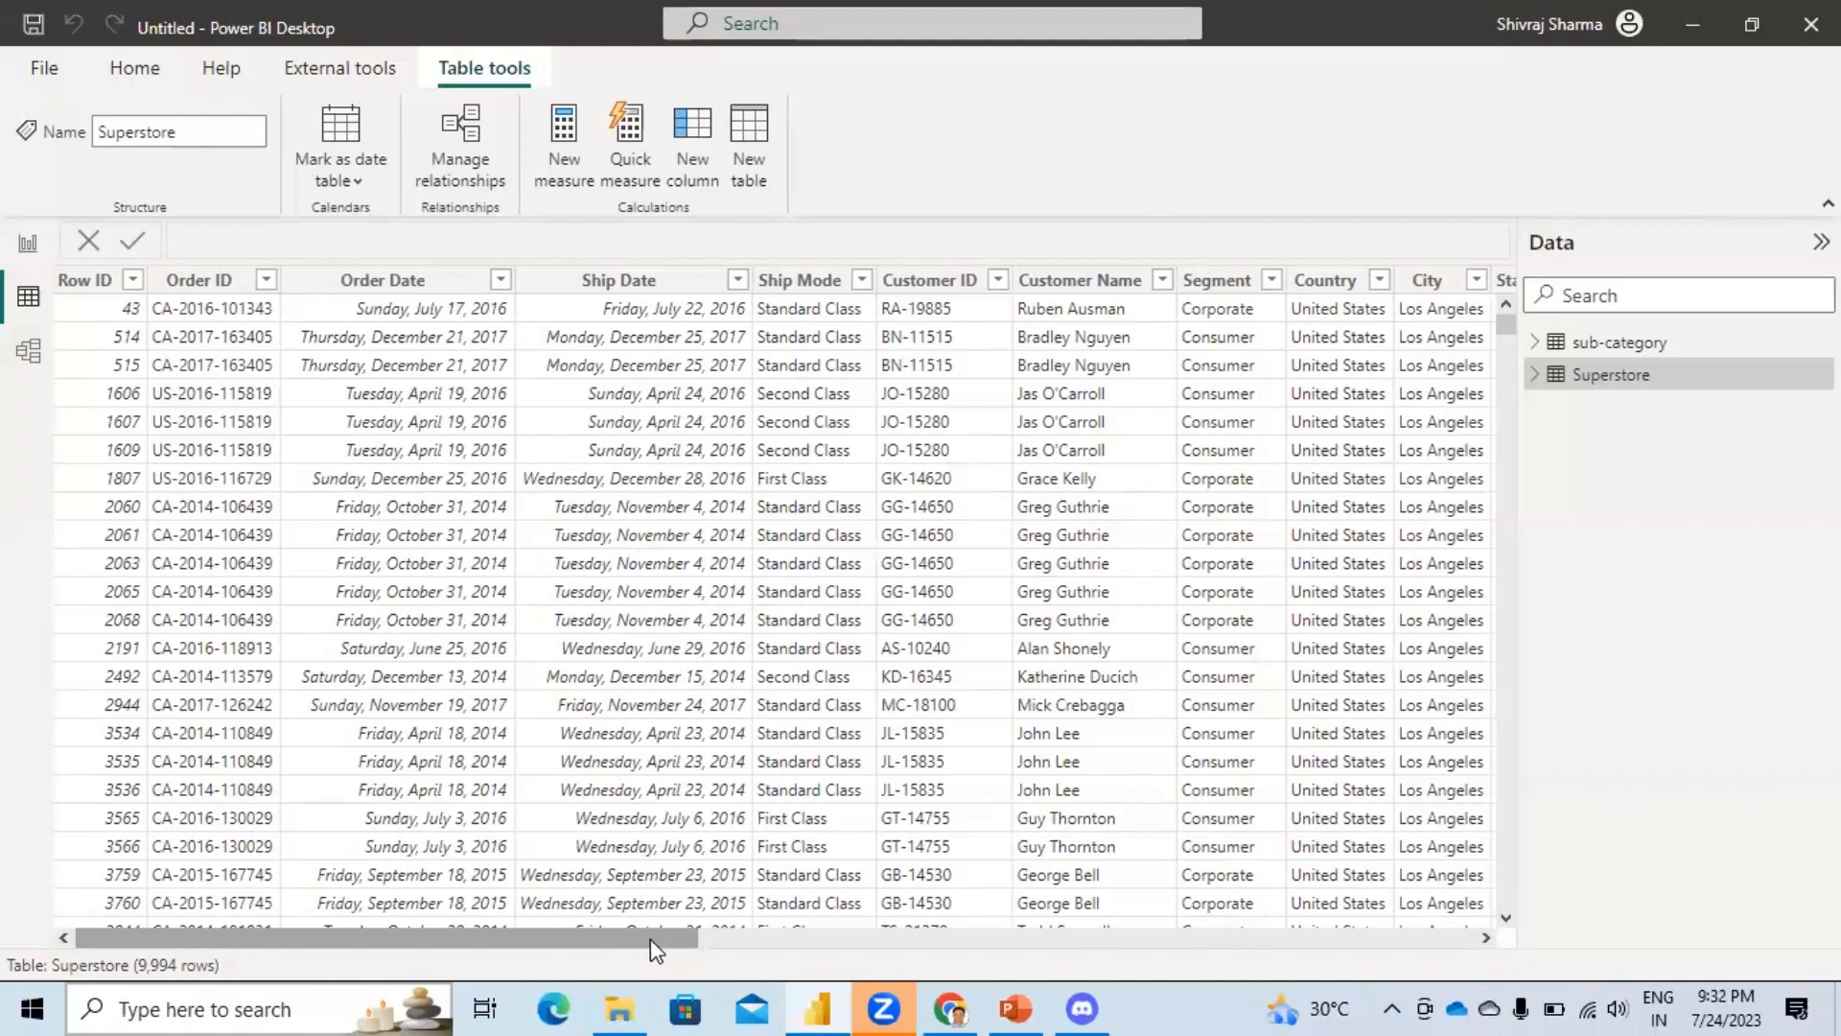
{"action": "left_click_drag", "start_coordinate": [647, 936], "coordinate": [595, 932]}
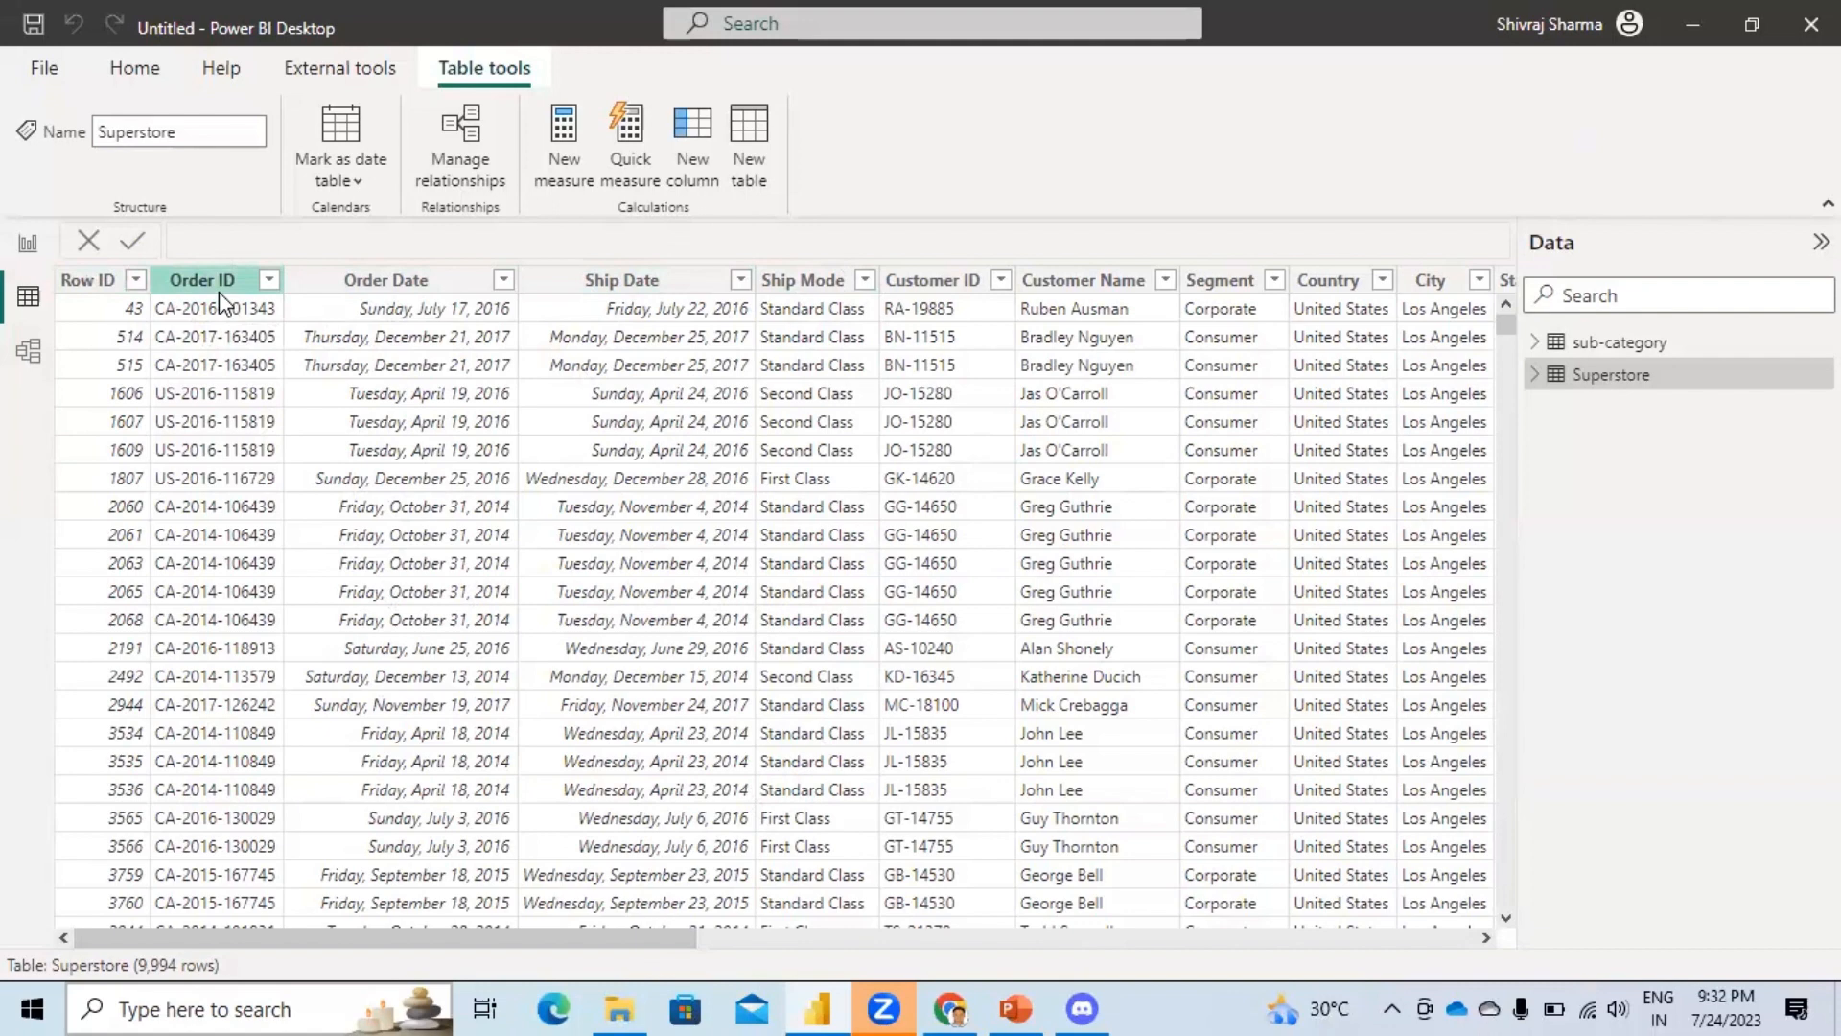
Reopen the Power Query Editor and duplicate the Superstore query.
{"action": "left_click", "coordinate": [26, 244]}
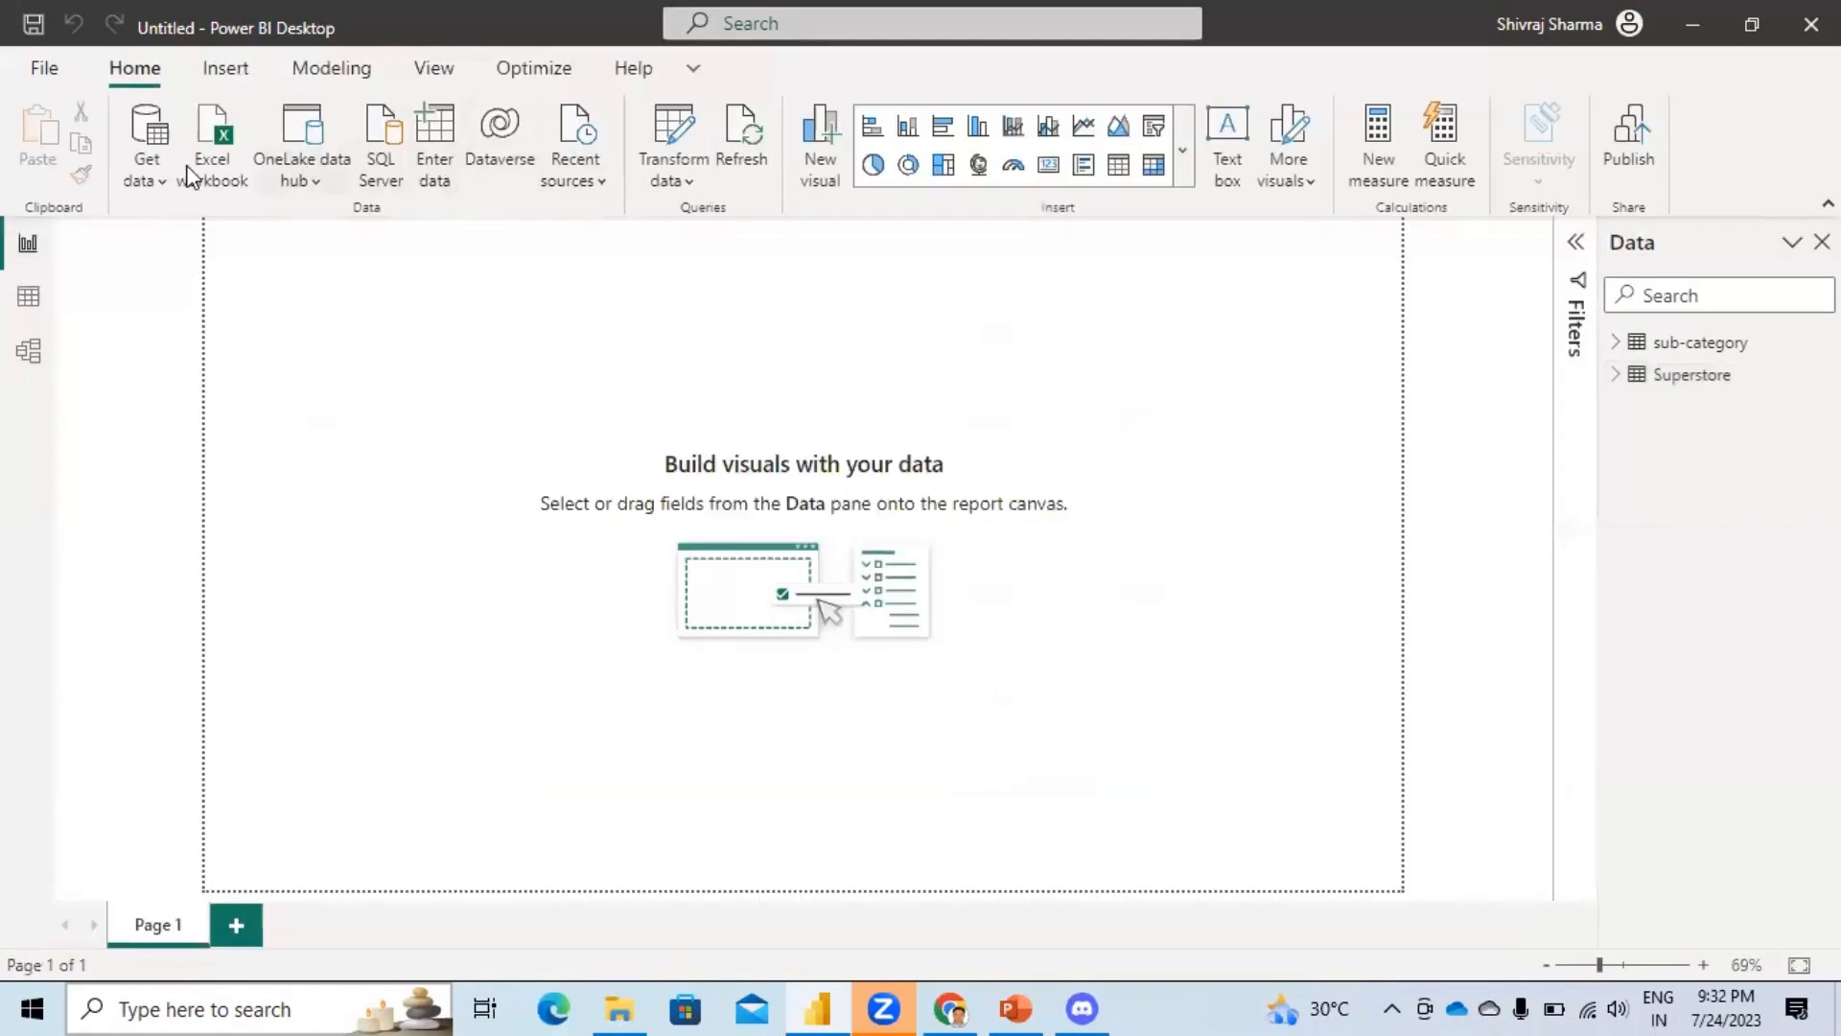
{"action": "left_click", "coordinate": [660, 134]}
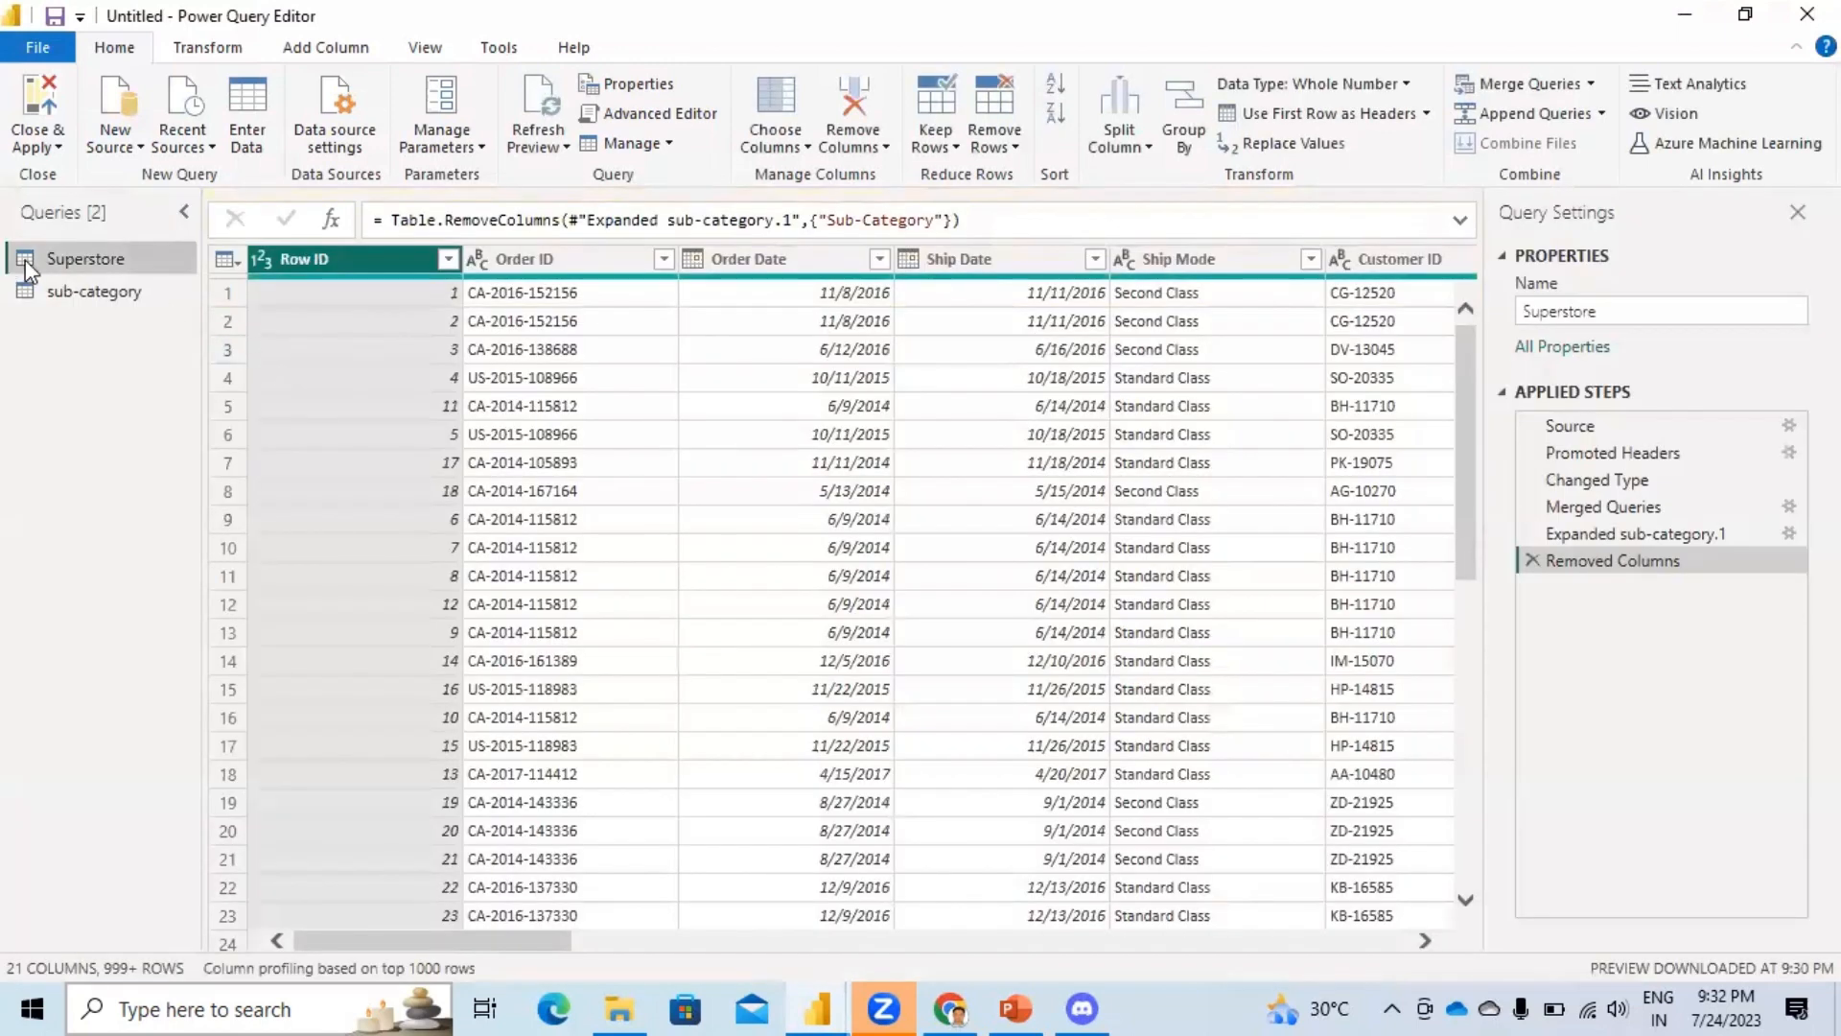
{"action": "right_click", "coordinate": [63, 261]}
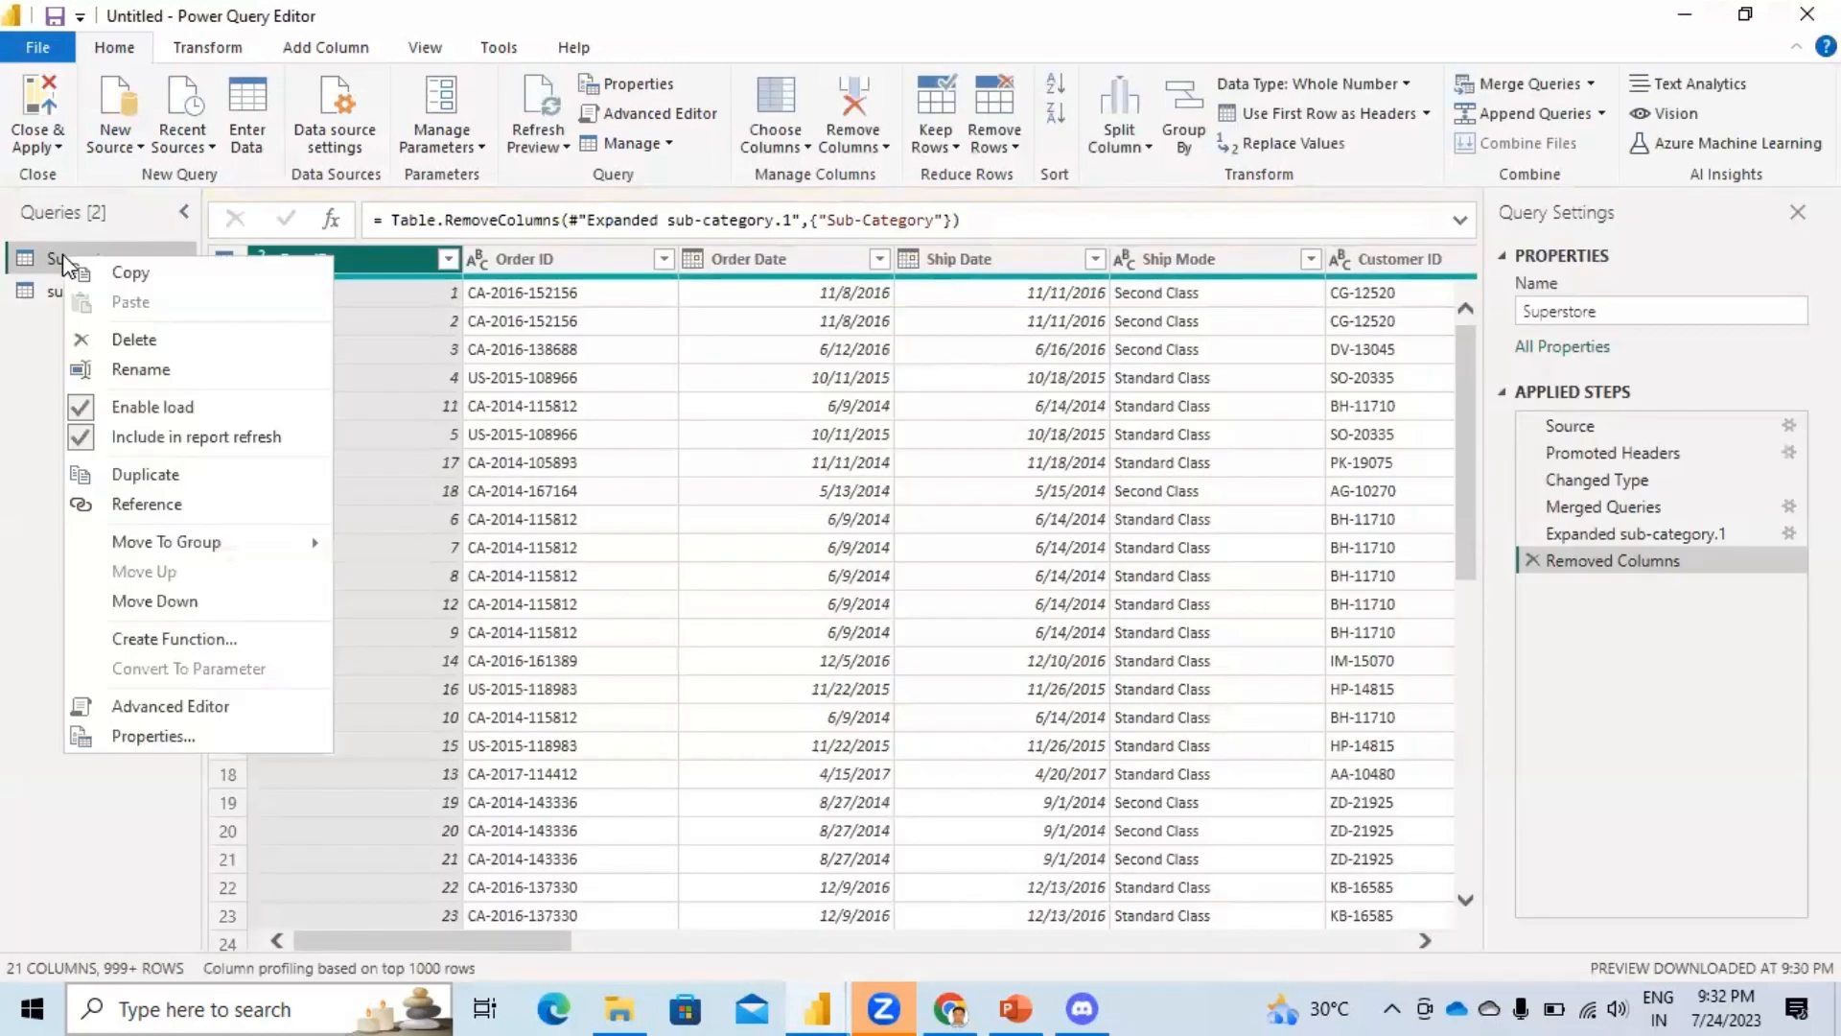
{"action": "left_click", "coordinate": [151, 475]}
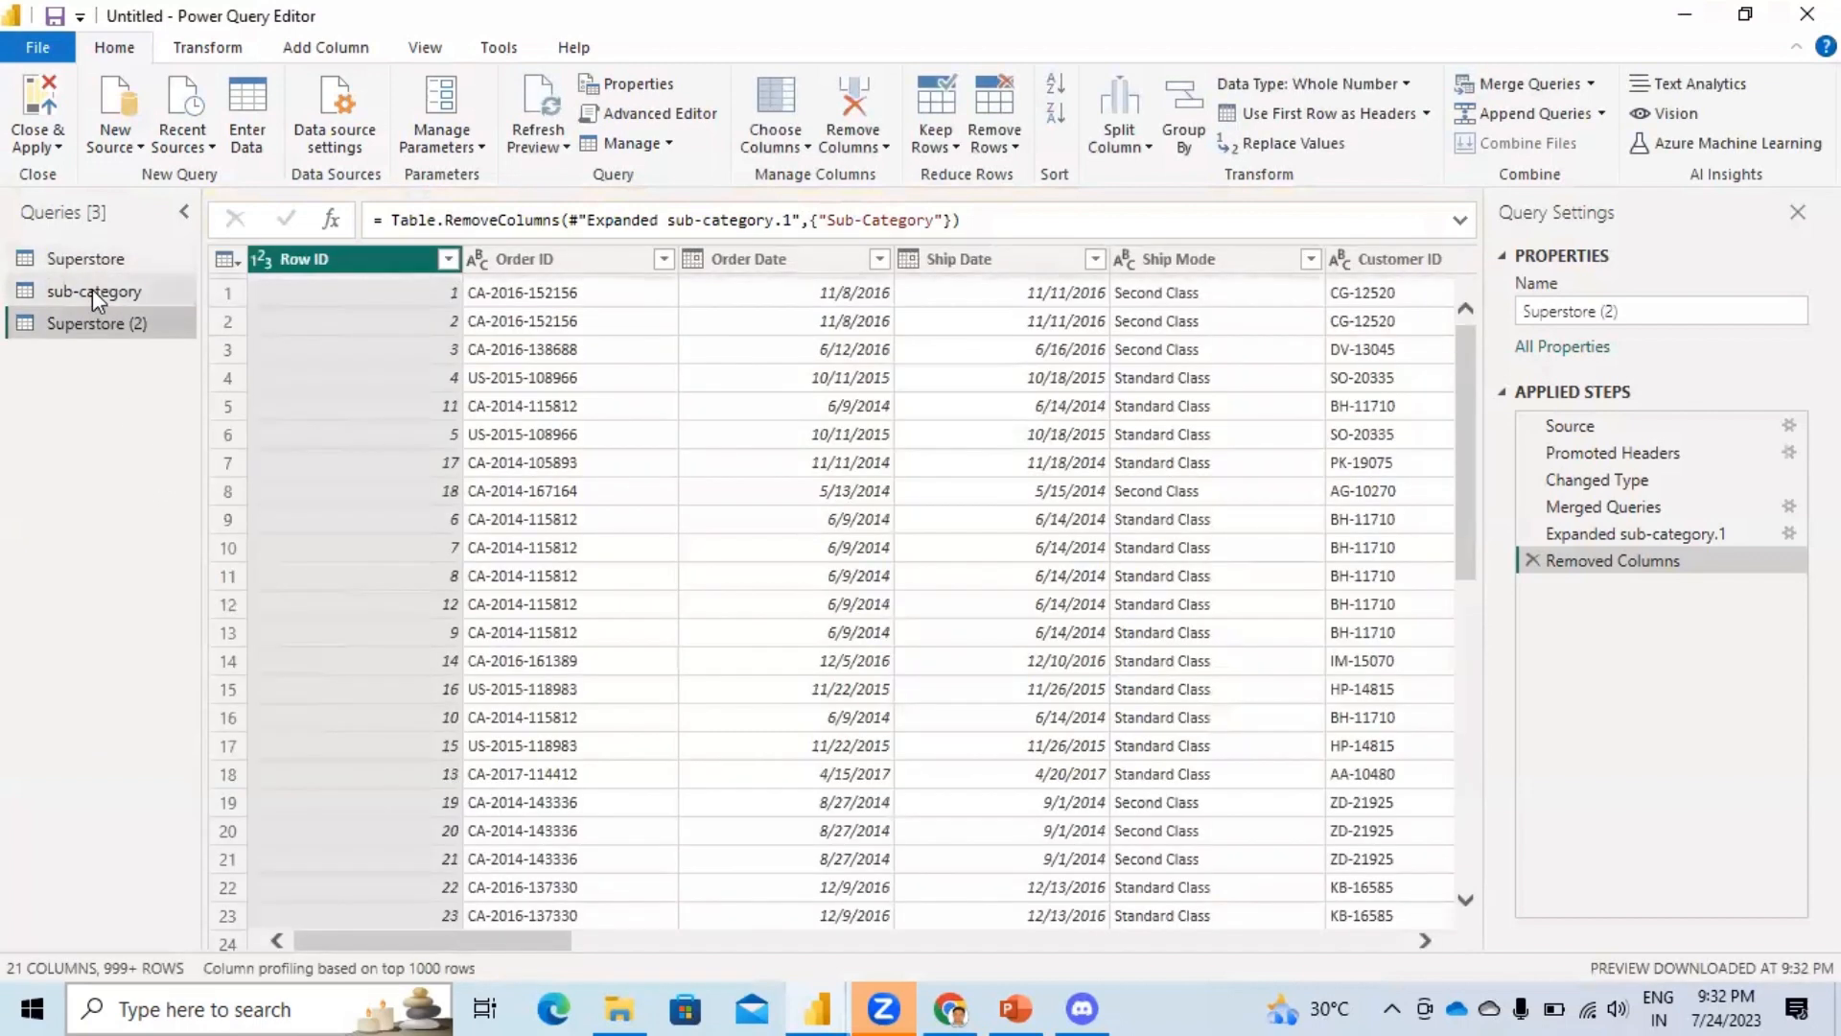
Compare the data and applied steps of the sub-category, Superstore and Superstore (2) queries.
{"action": "left_click", "coordinate": [92, 289]}
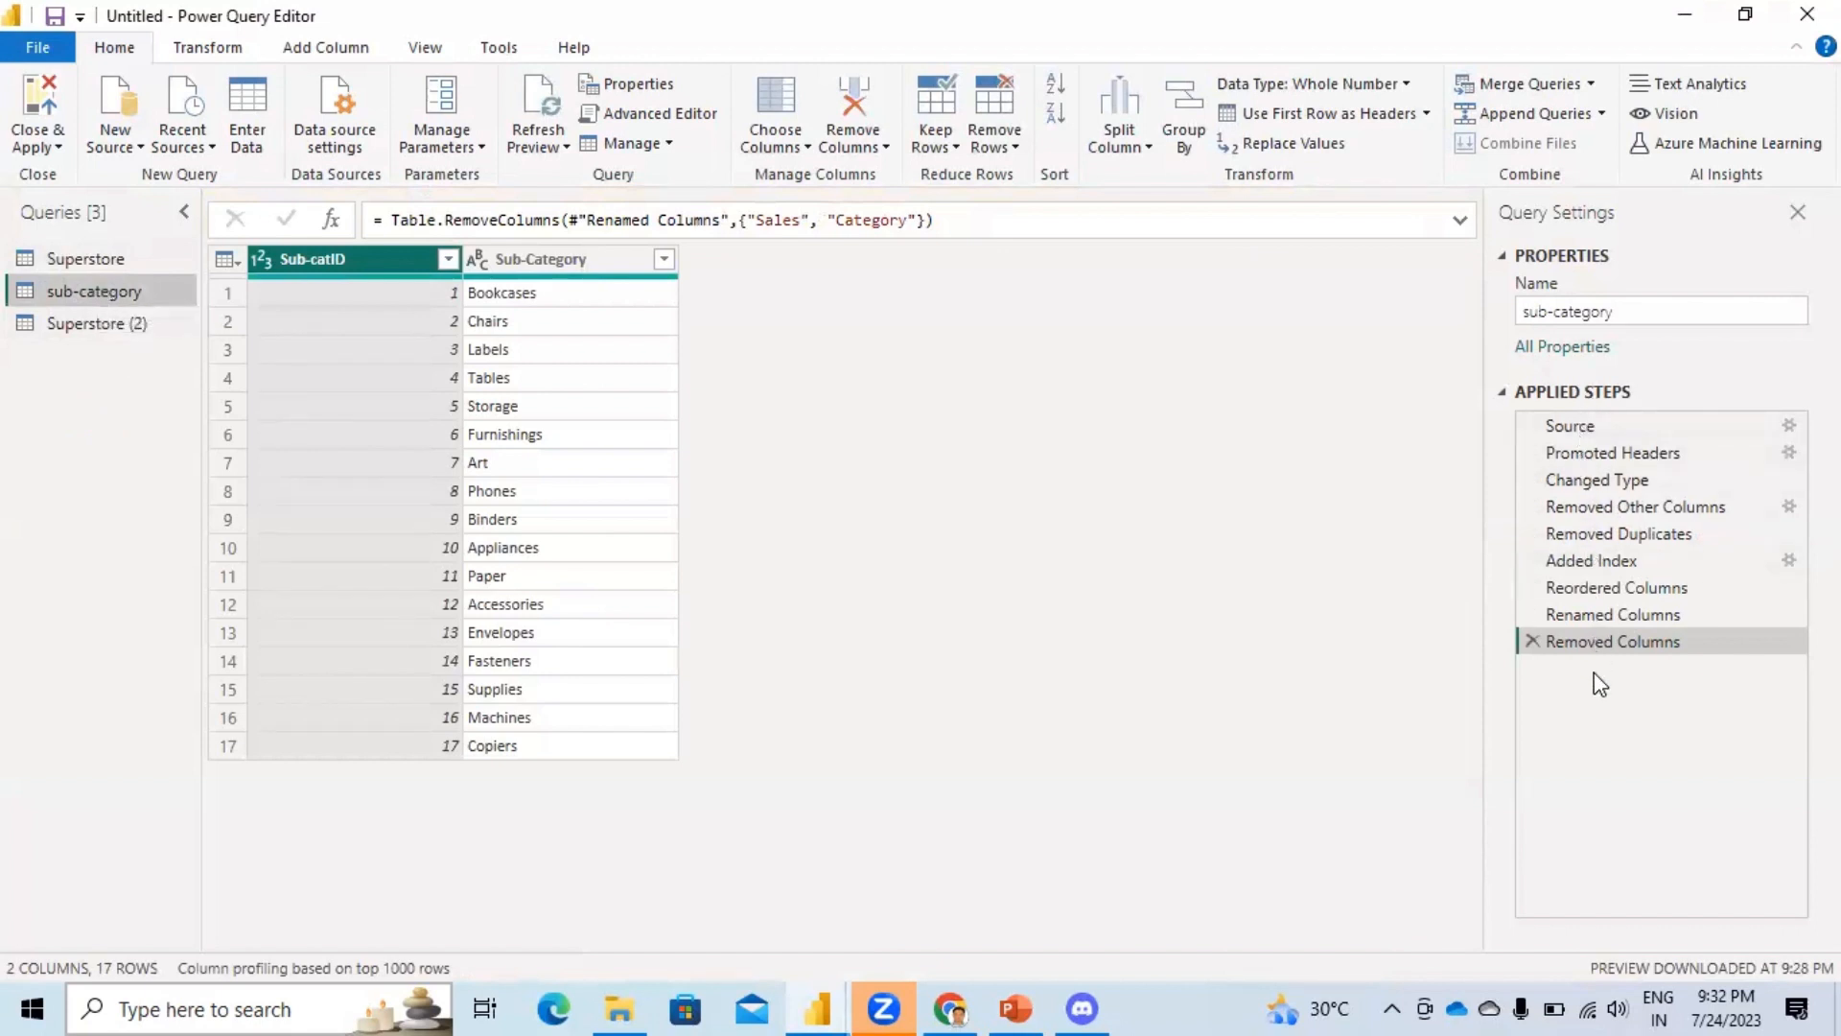
{"action": "left_click", "coordinate": [77, 255]}
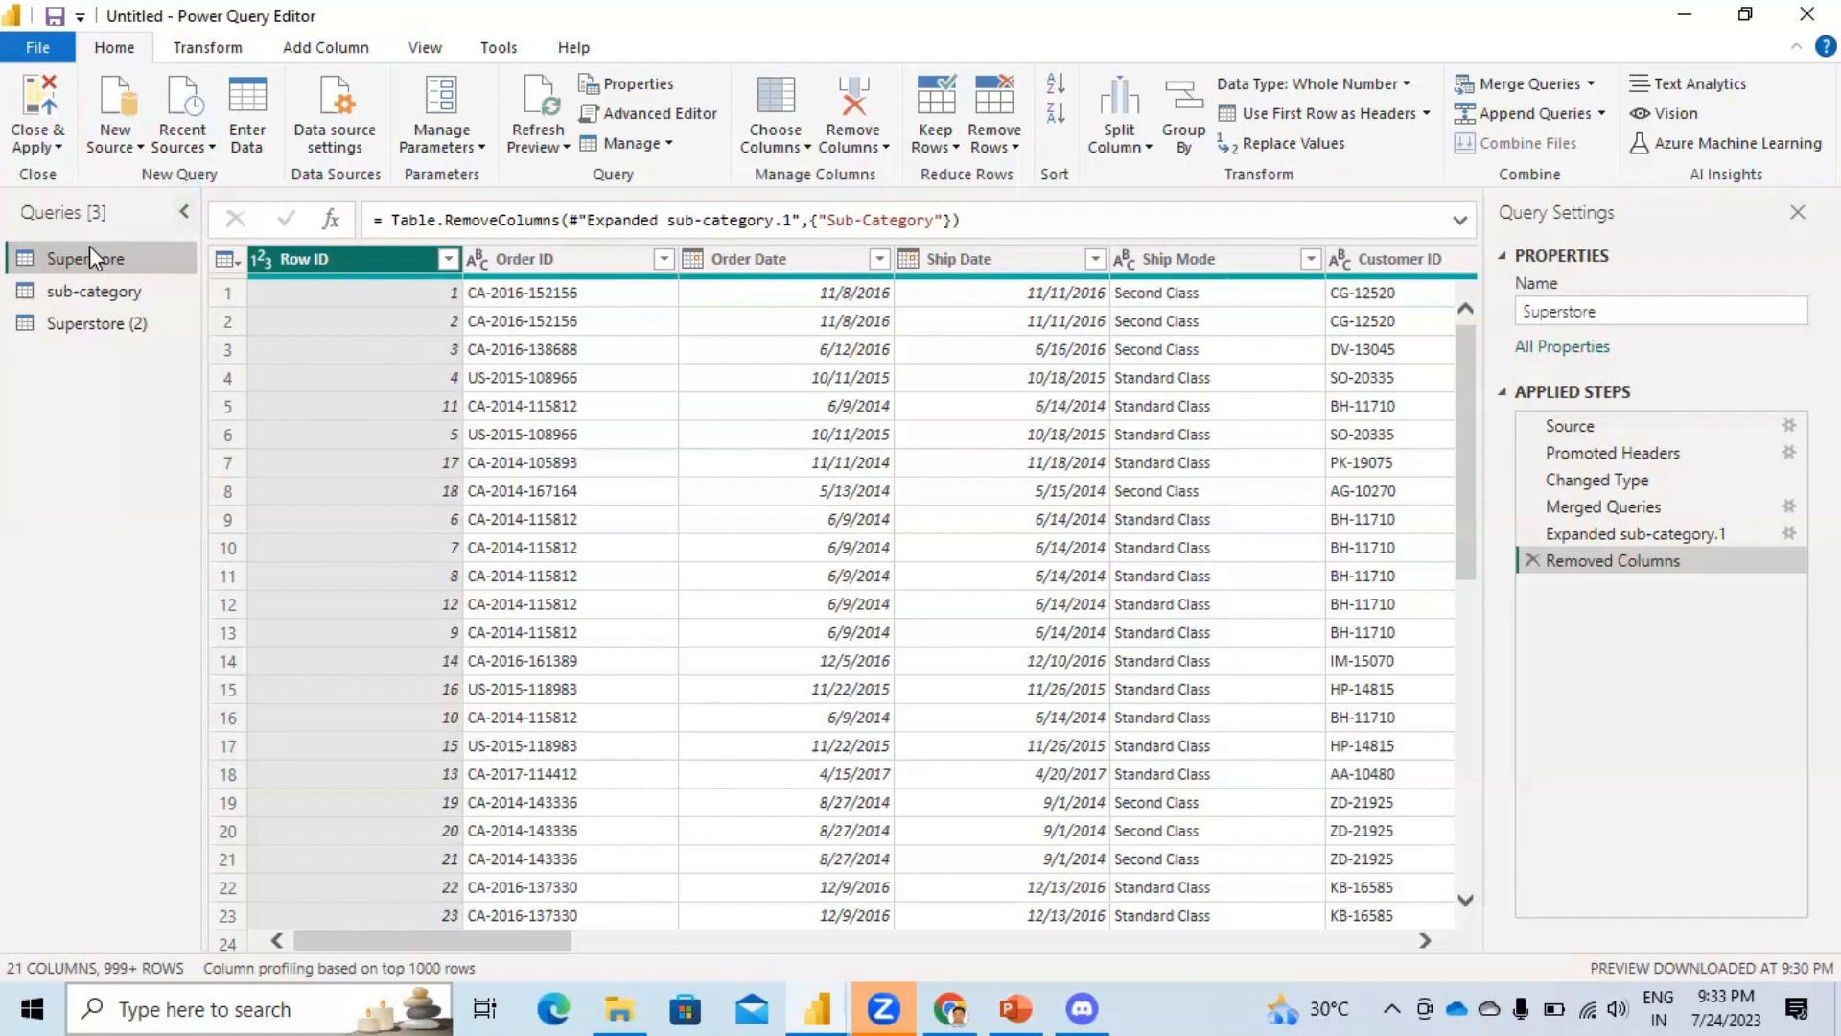
{"action": "left_click", "coordinate": [86, 325]}
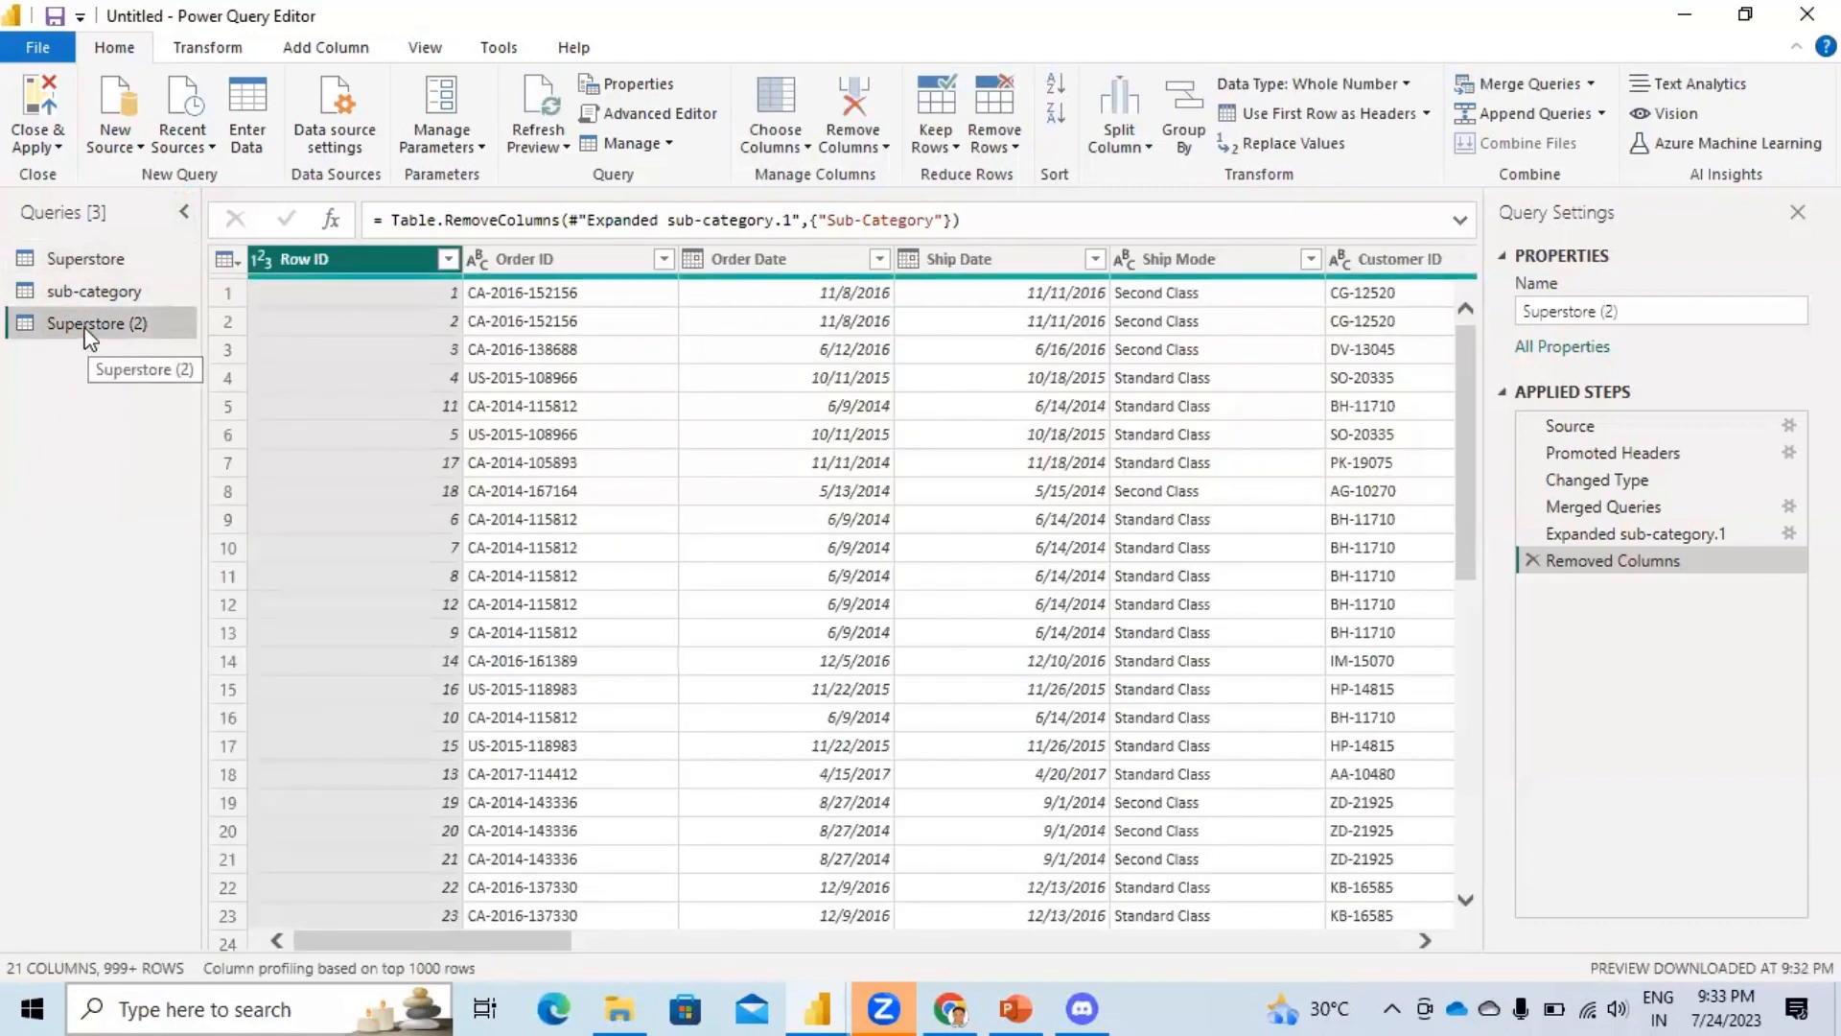
{"action": "left_click", "coordinate": [82, 259]}
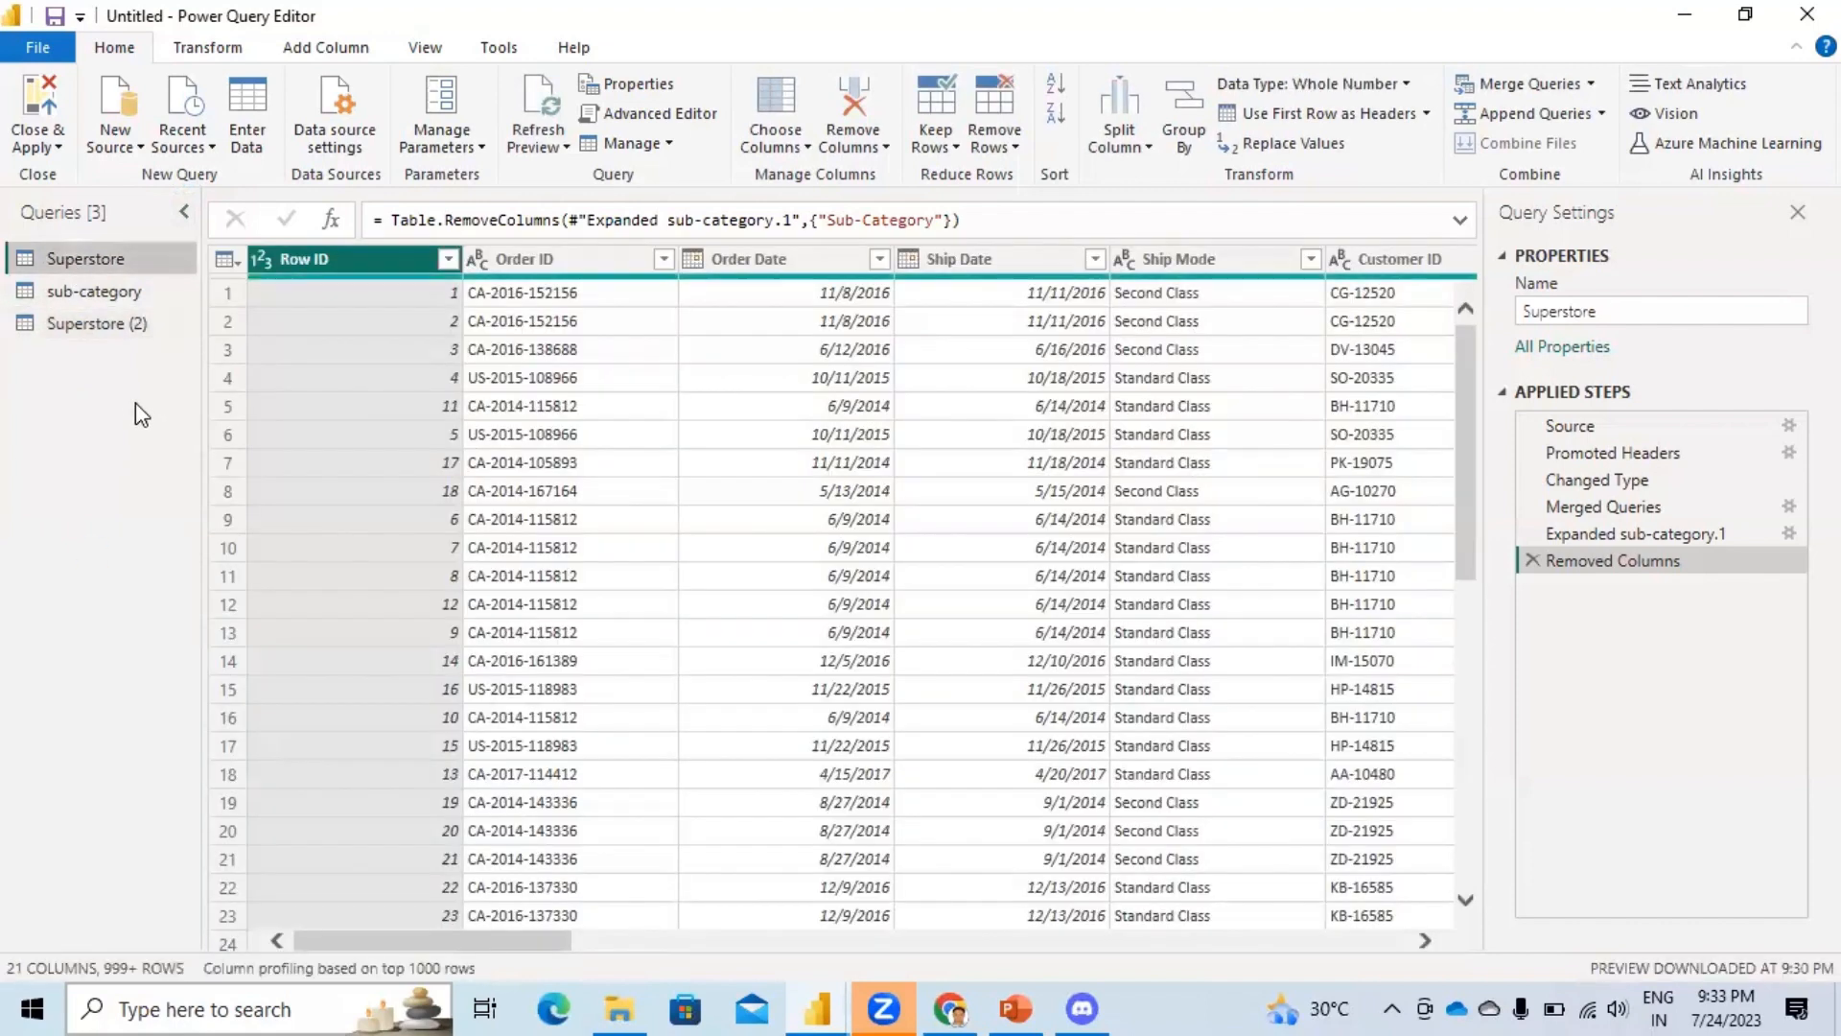
Delete the Removed Columns, Expanded sub-category.1, Merged Queries and Changed Type steps from the Superstore (2) query.
{"action": "left_click", "coordinate": [93, 326]}
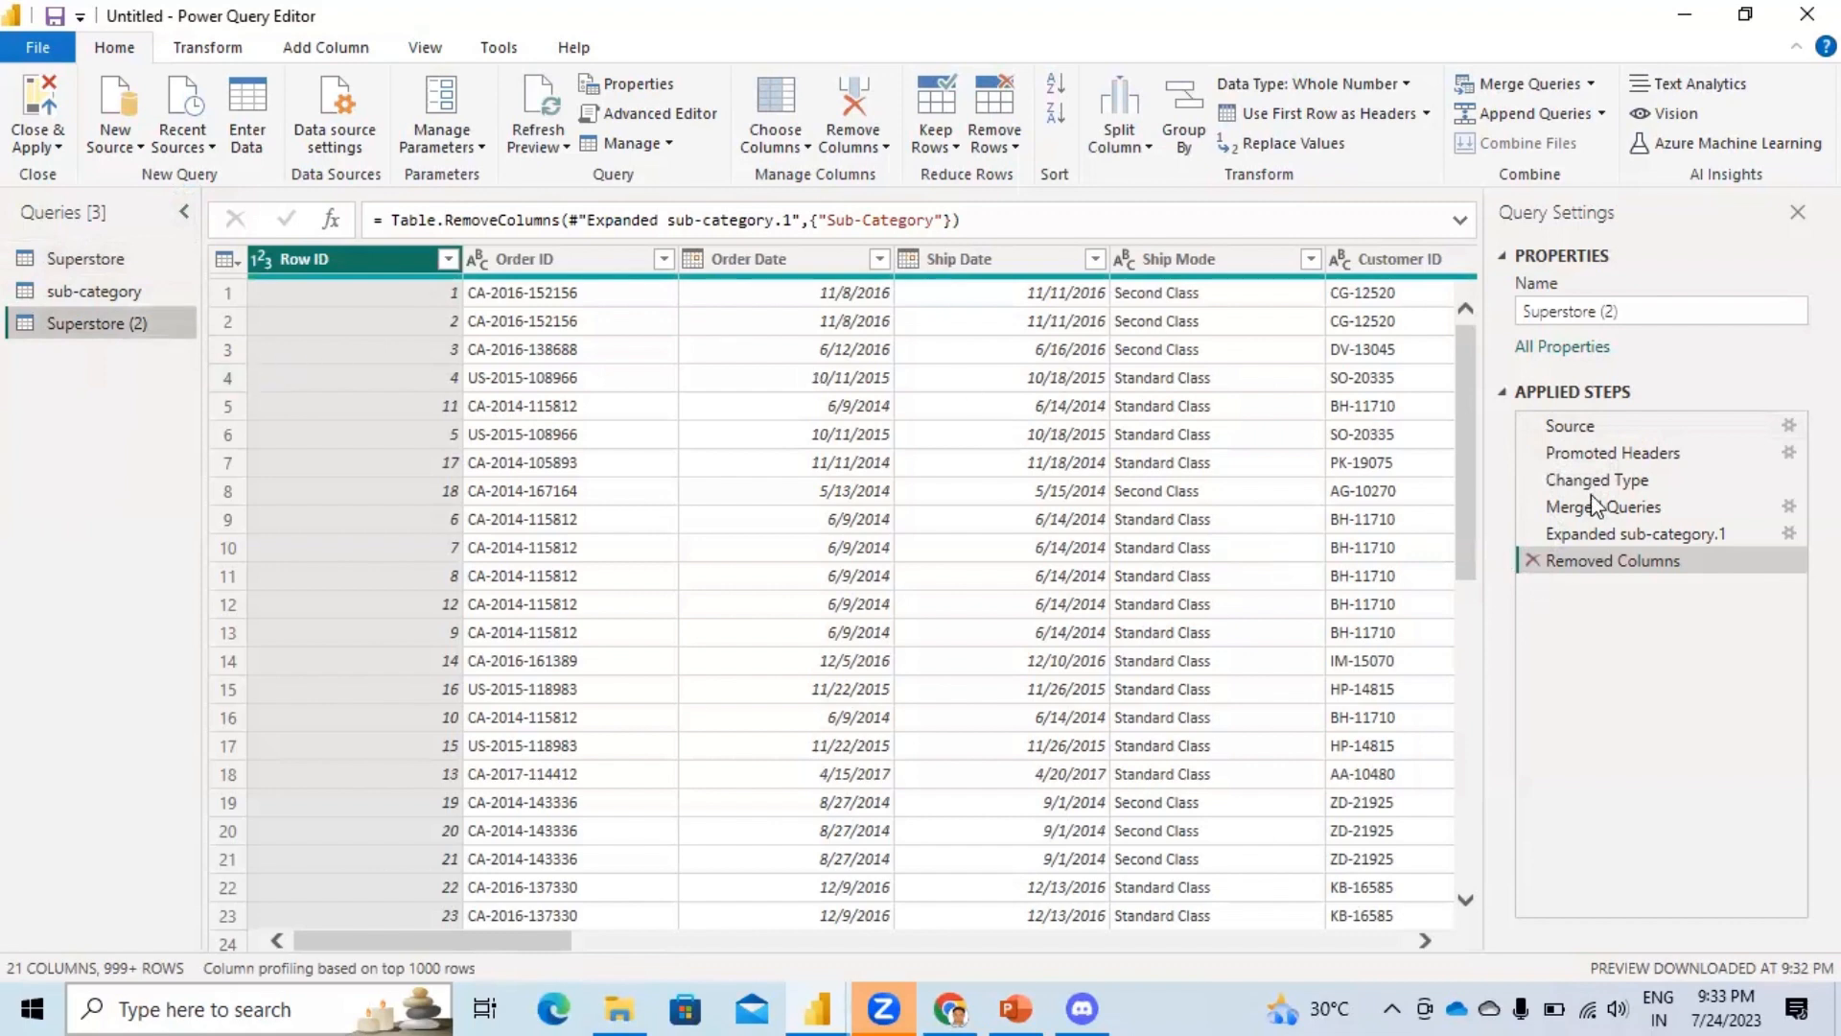
{"action": "left_click", "coordinate": [1529, 560]}
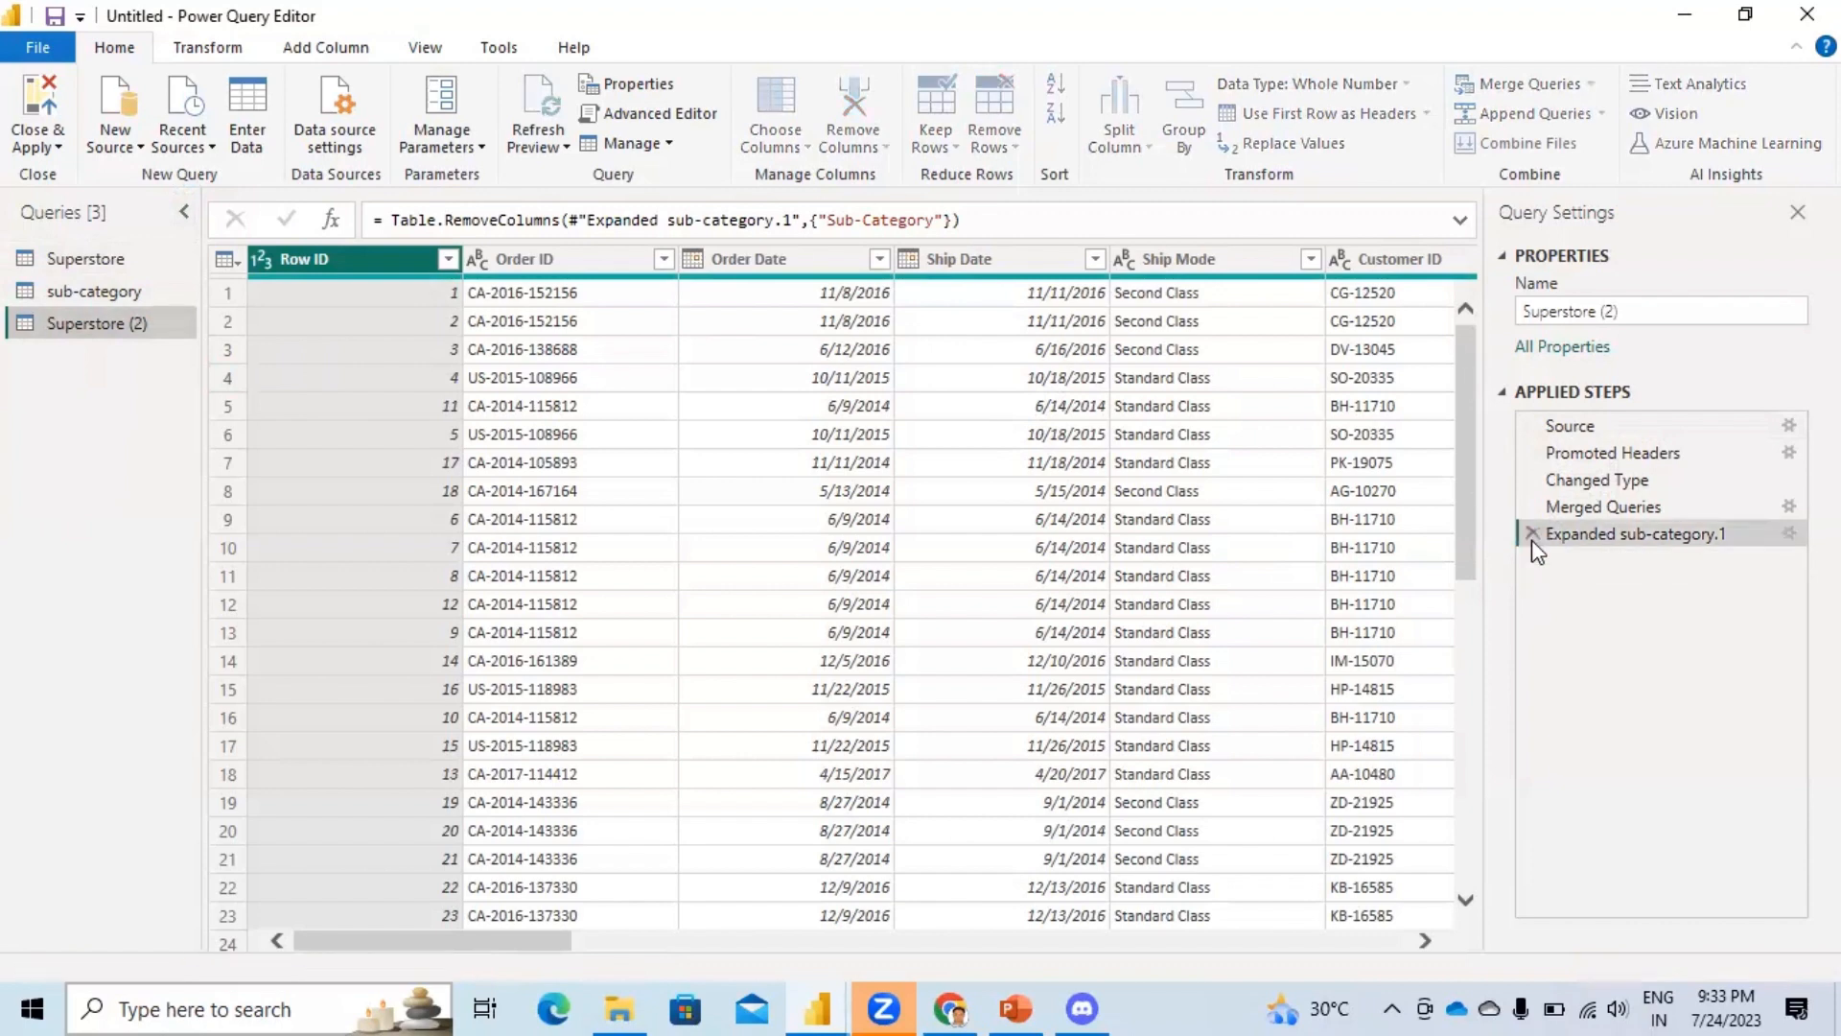
{"action": "left_click", "coordinate": [1531, 533]}
{"action": "left_click", "coordinate": [1532, 504]}
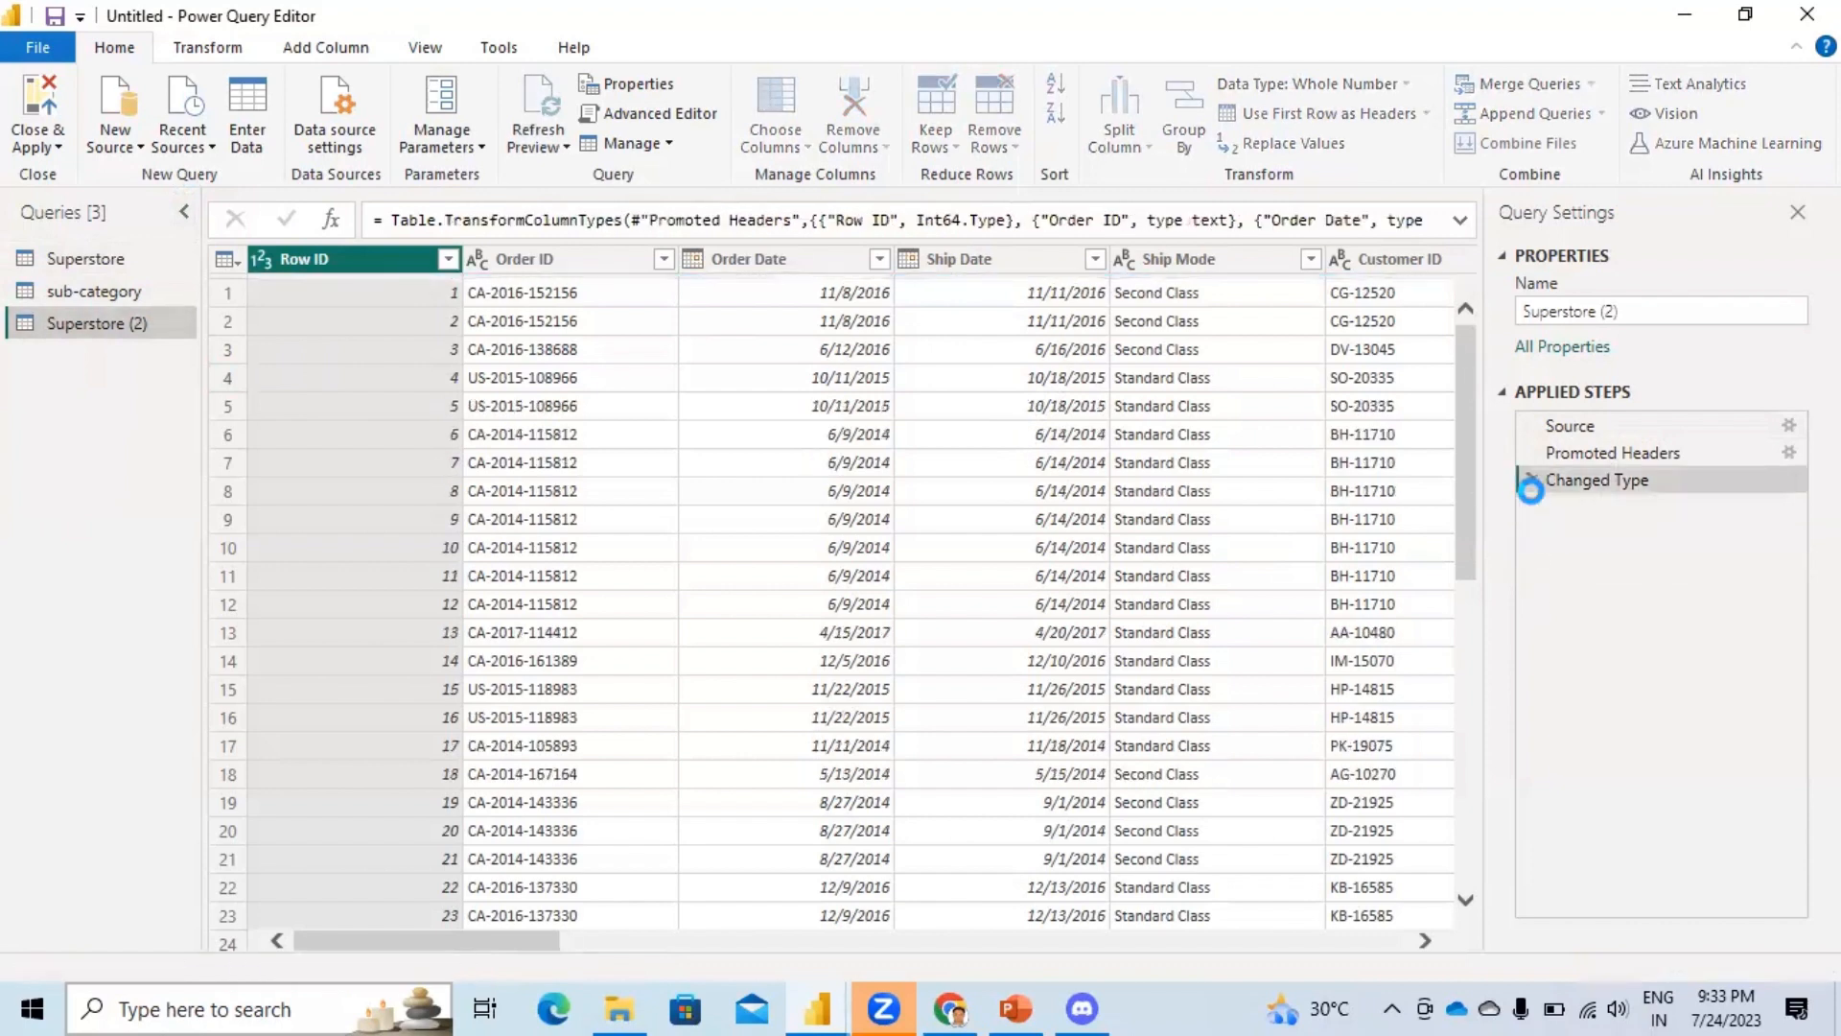
{"action": "left_click", "coordinate": [1538, 475]}
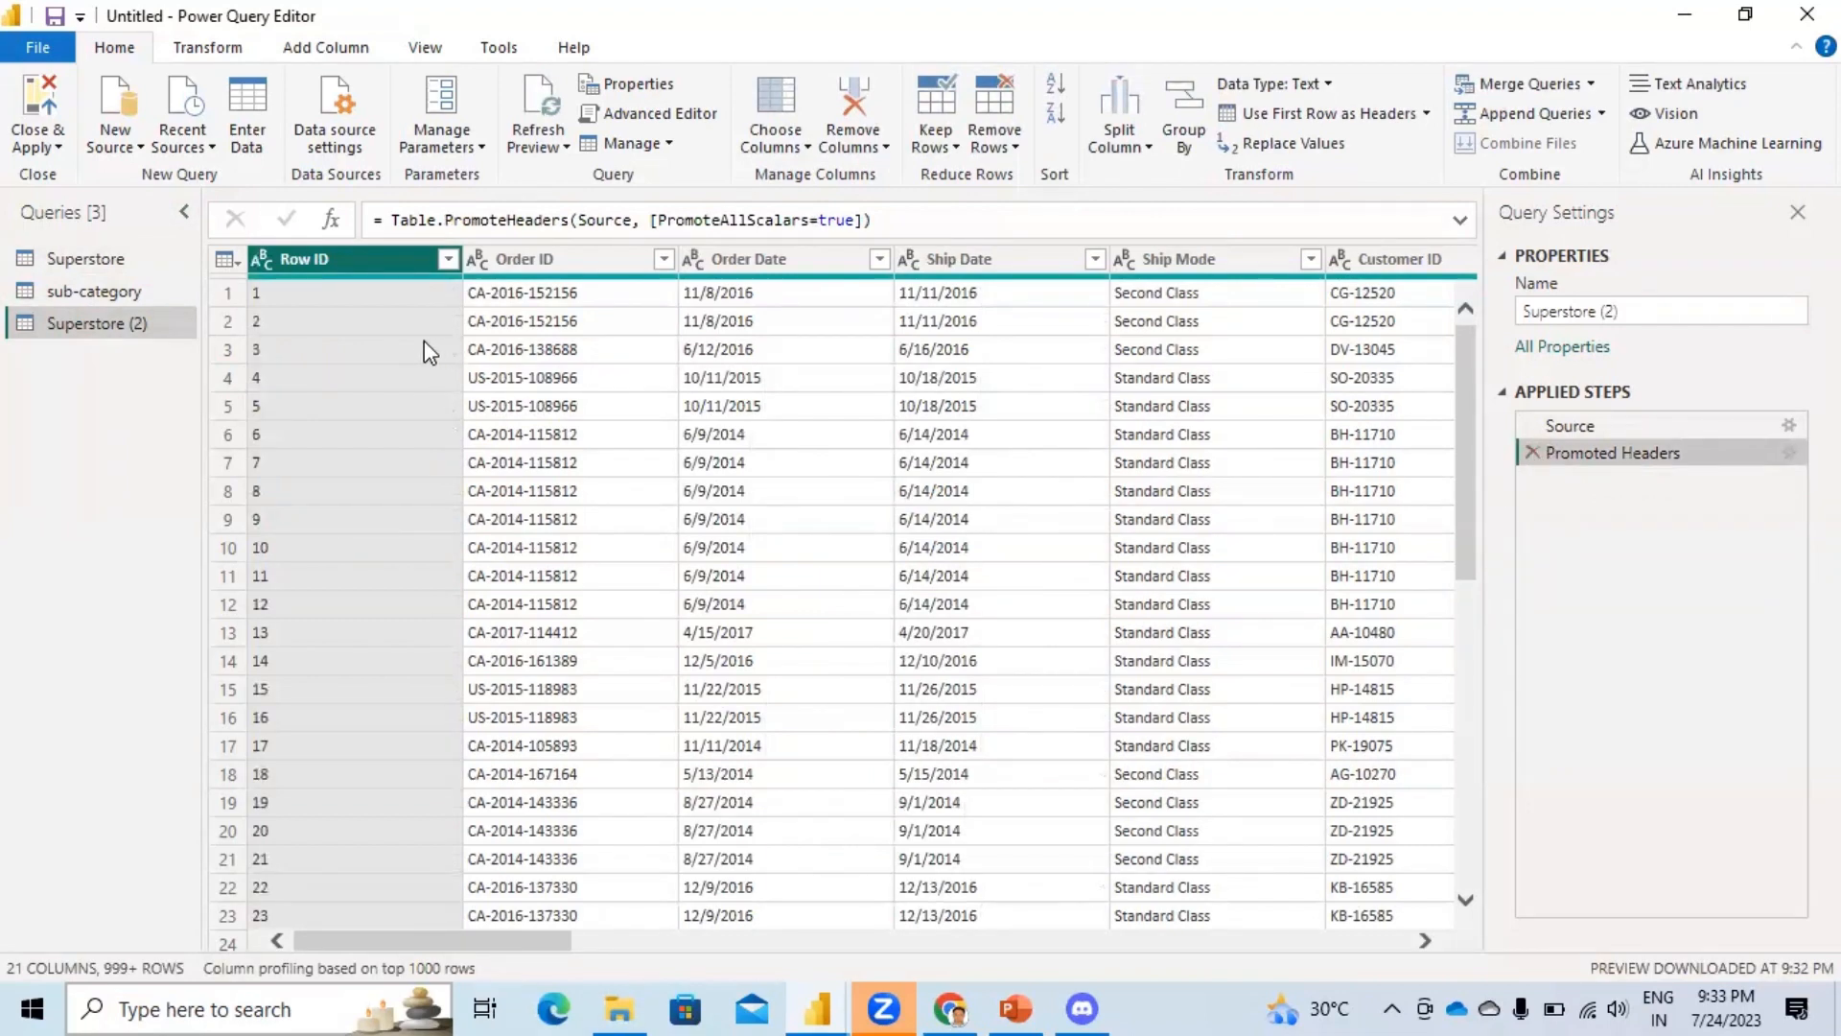
Rename the Superstore (2) query as Order_details.
{"action": "left_click_drag", "start_coordinate": [517, 947], "coordinate": [234, 952]}
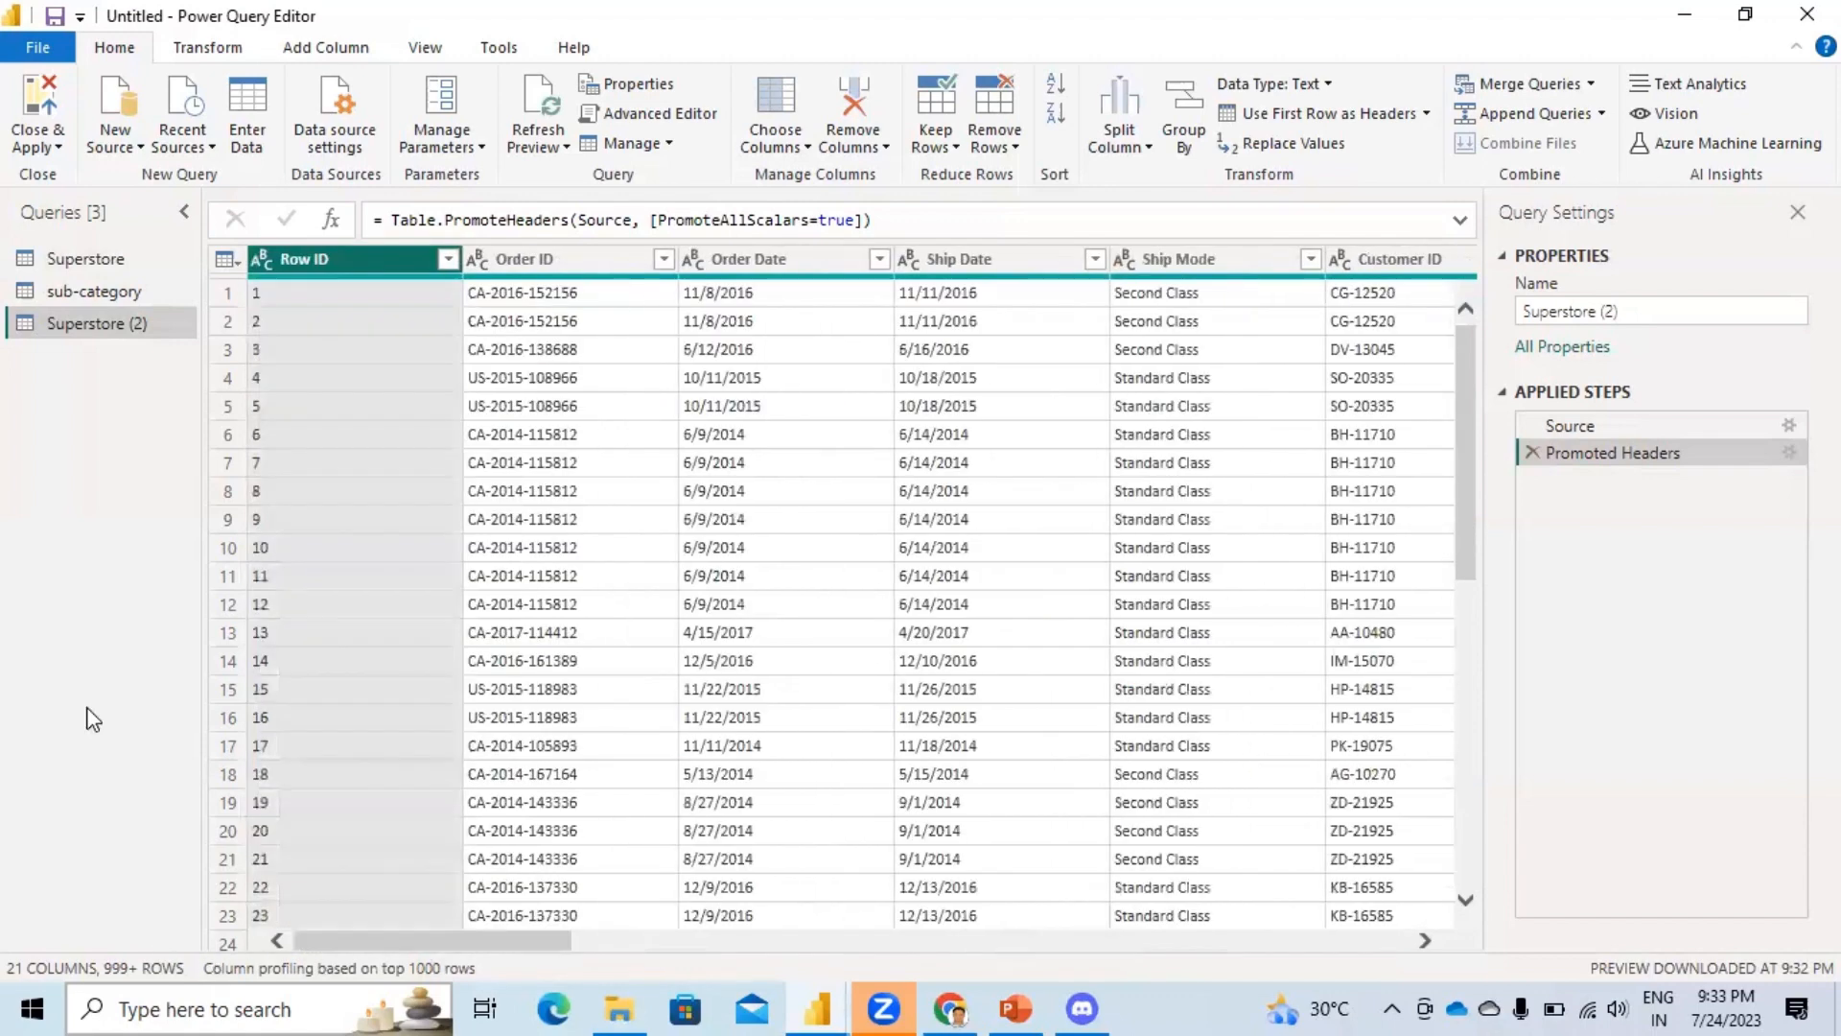
{"action": "double_click", "coordinate": [99, 324]}
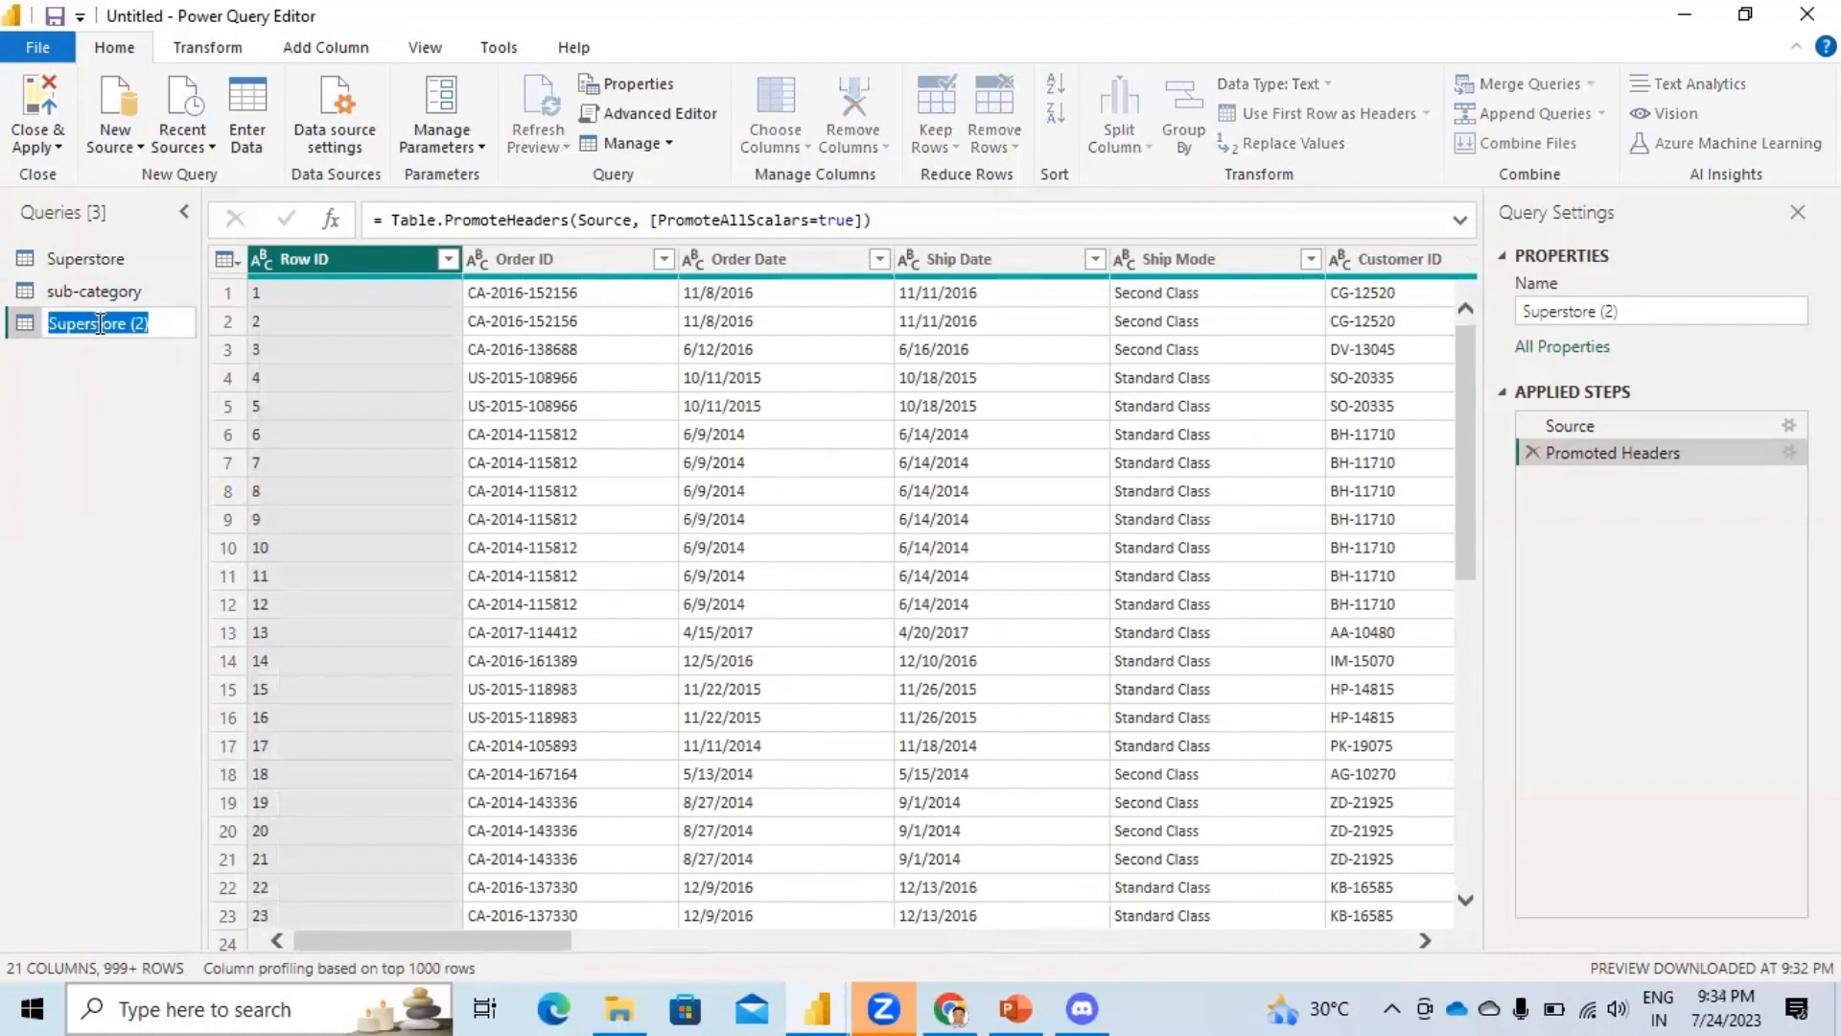
{"action": "type", "text": "Order_details"}
{"action": "key", "text": "Return"}
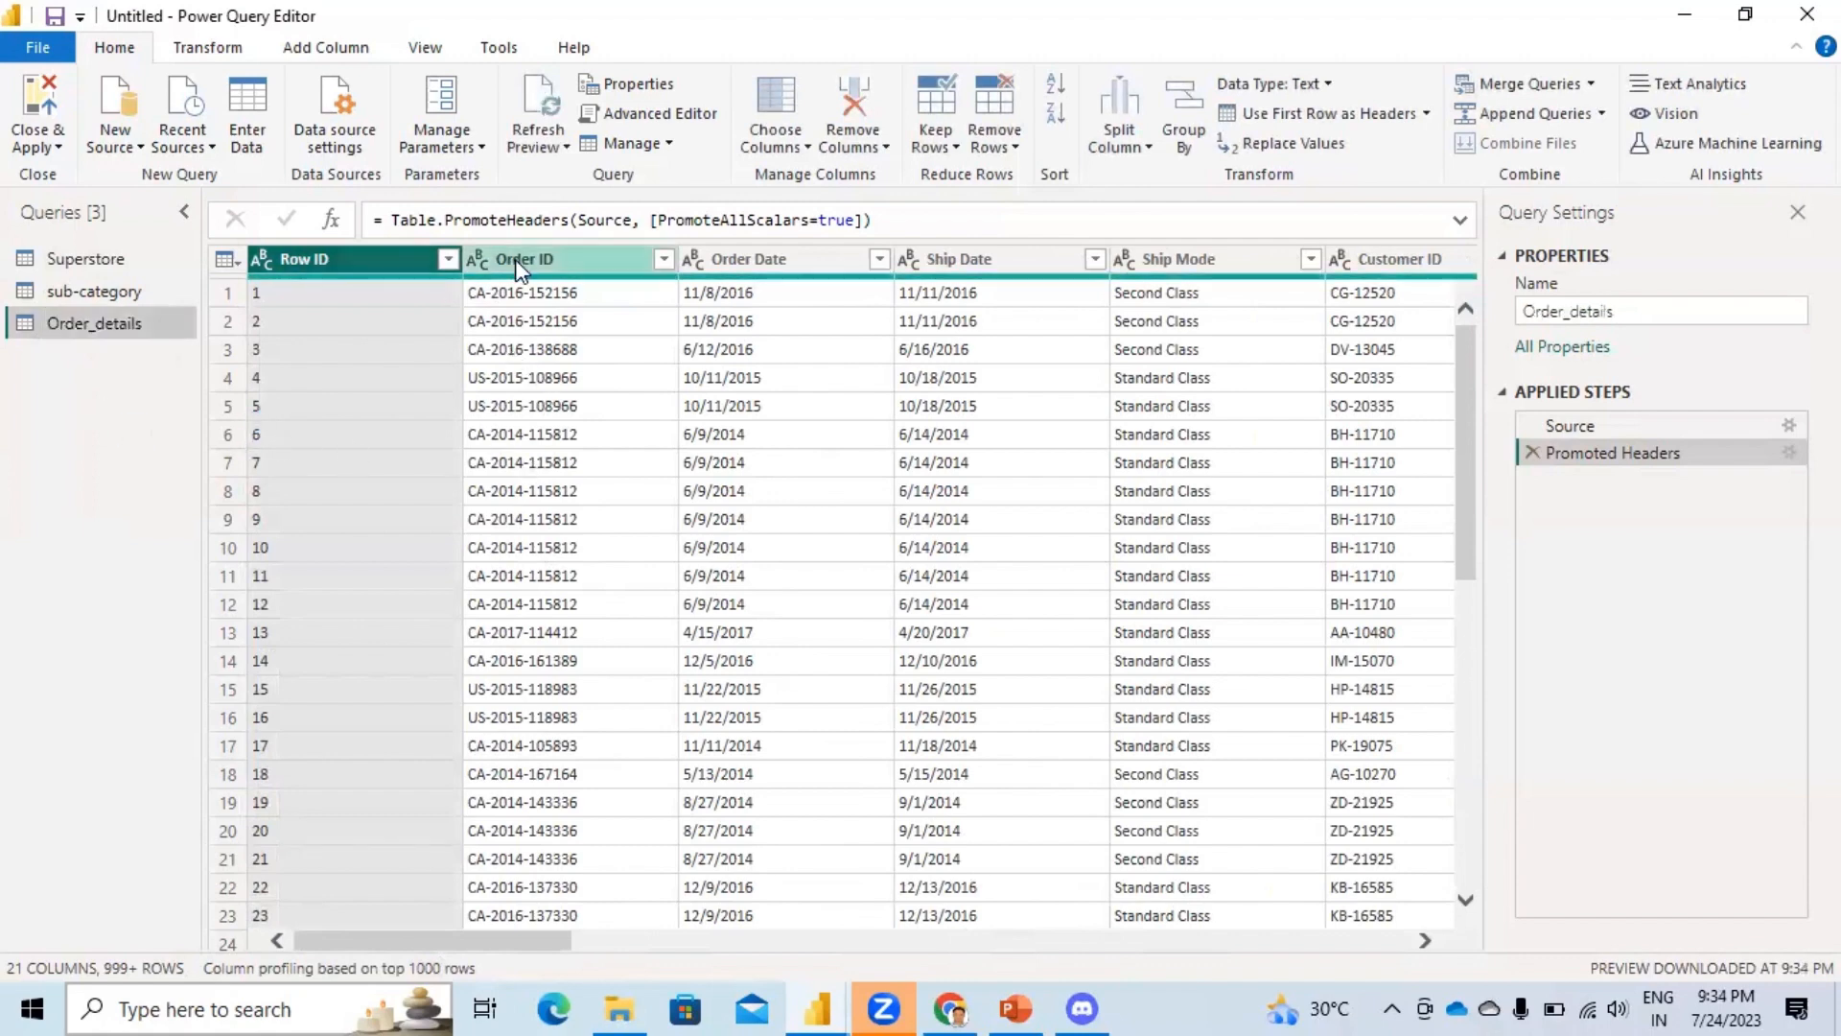
Keep only the Order ID, Order Date, Ship Date and Ship Mode columns in Order_details and remove duplicates by Order ID.
{"action": "left_click", "coordinate": [548, 259]}
{"action": "left_click", "coordinate": [767, 259], "text": "ctrl"}
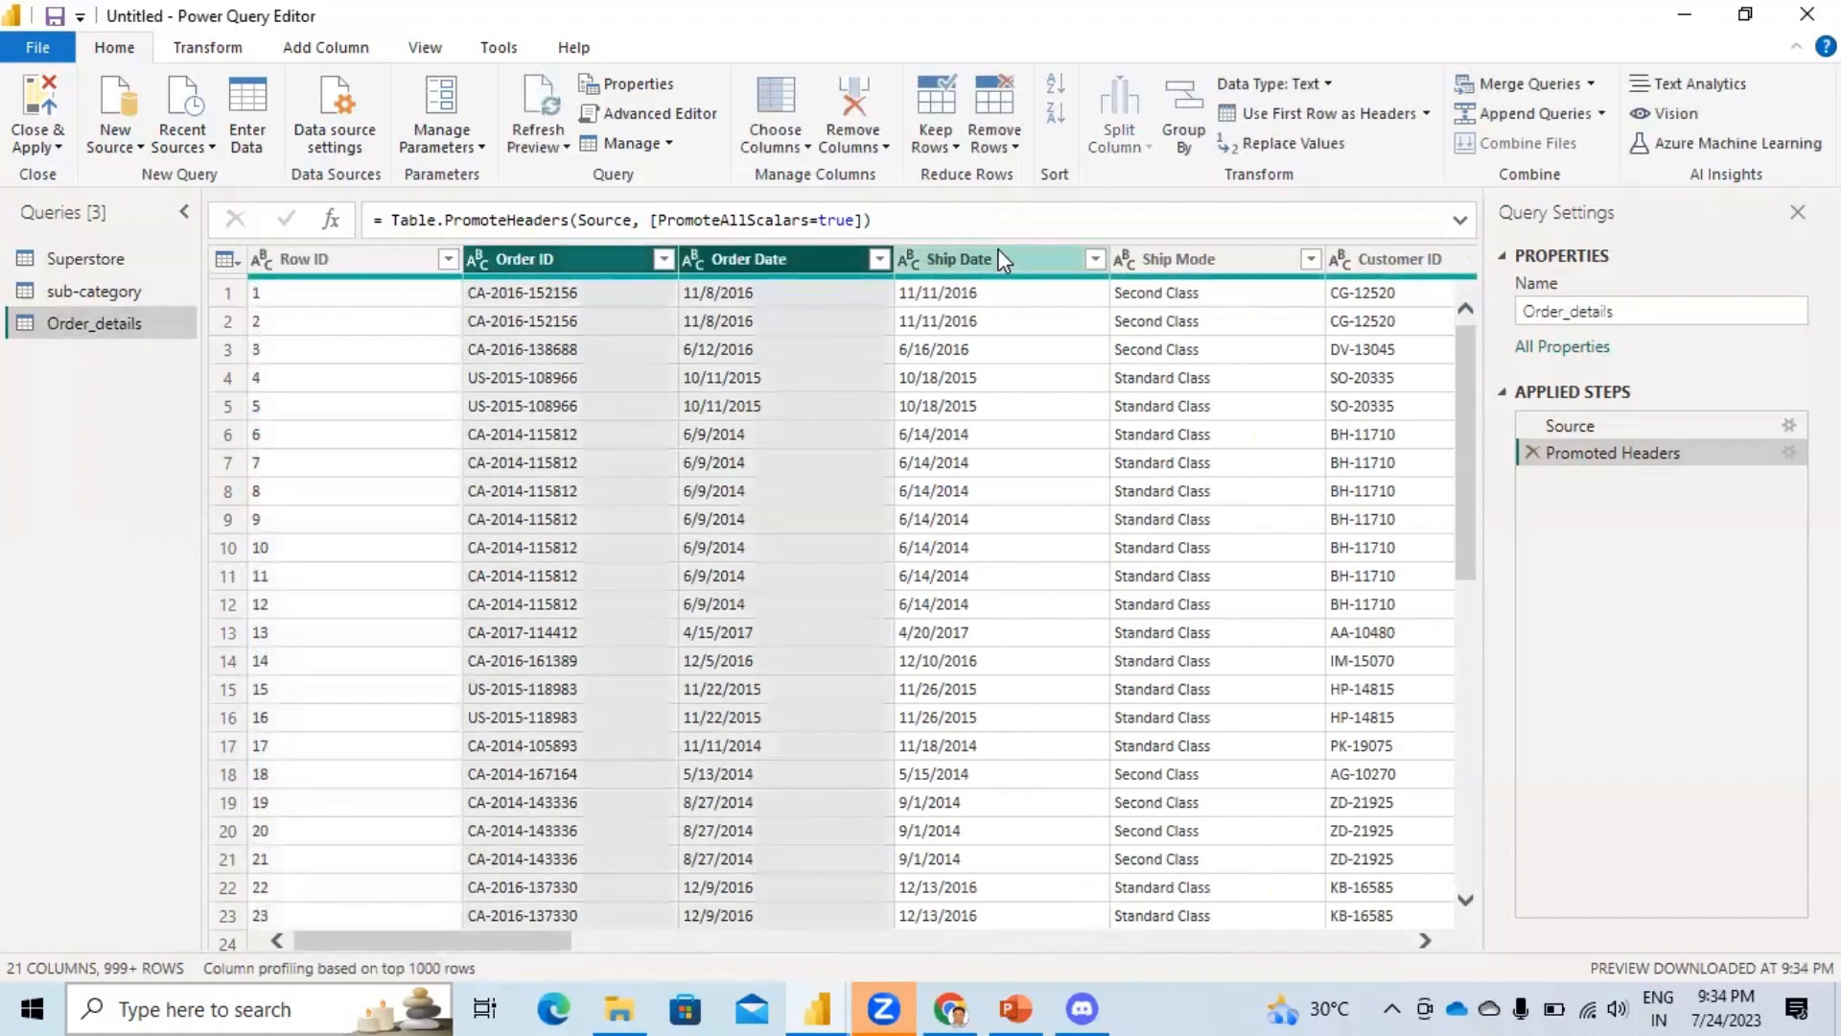
{"action": "left_click", "coordinate": [1002, 259], "text": "ctrl"}
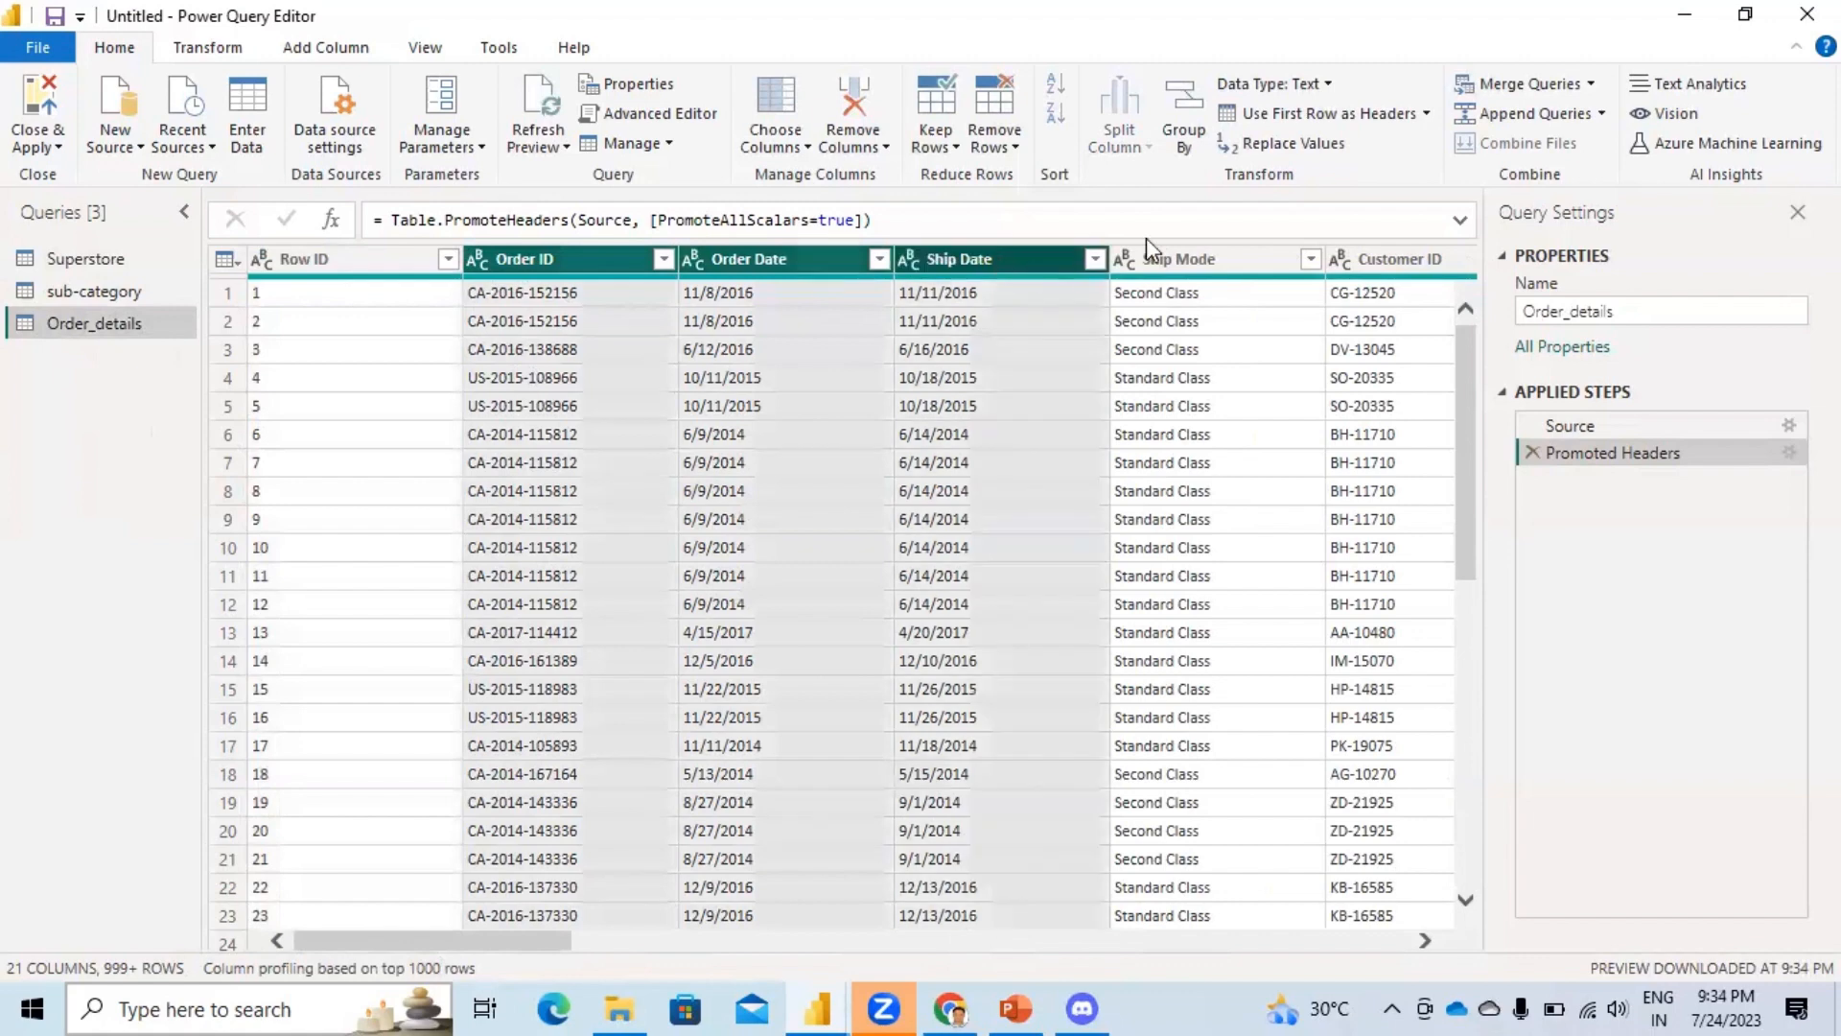
{"action": "left_click", "coordinate": [1214, 268], "text": "ctrl"}
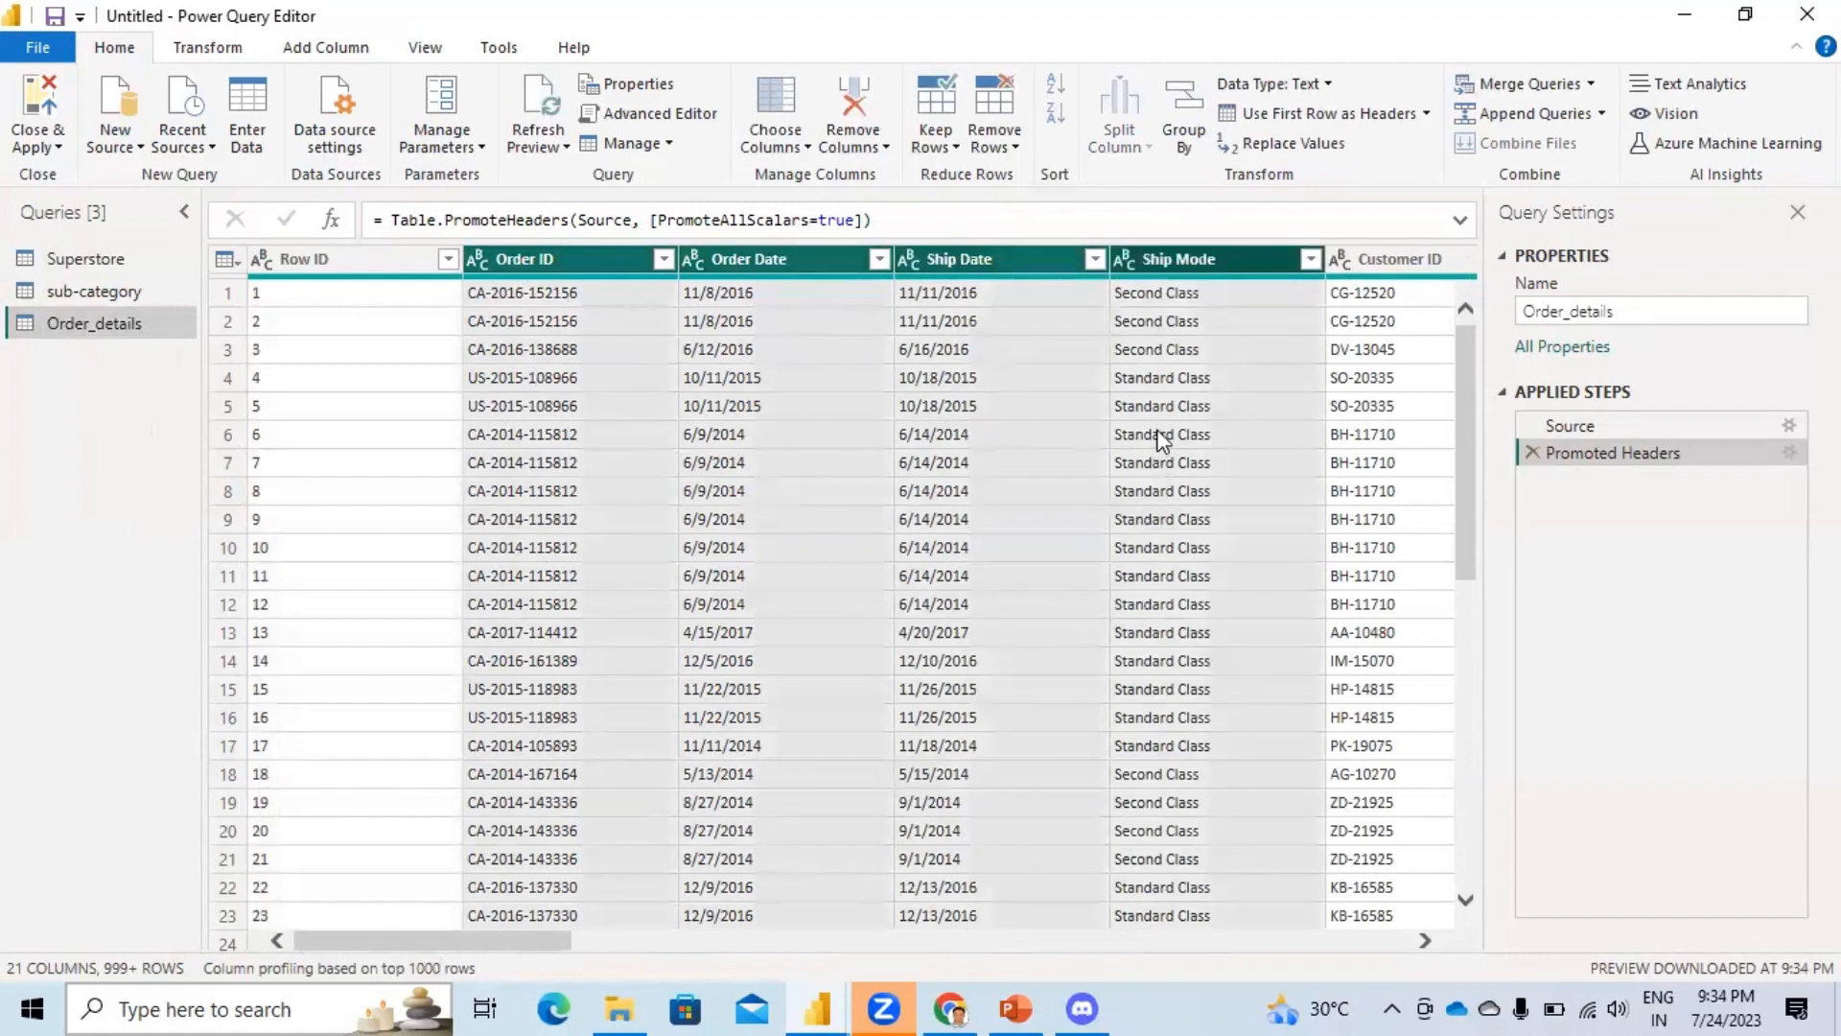
{"action": "right_click", "coordinate": [1172, 262]}
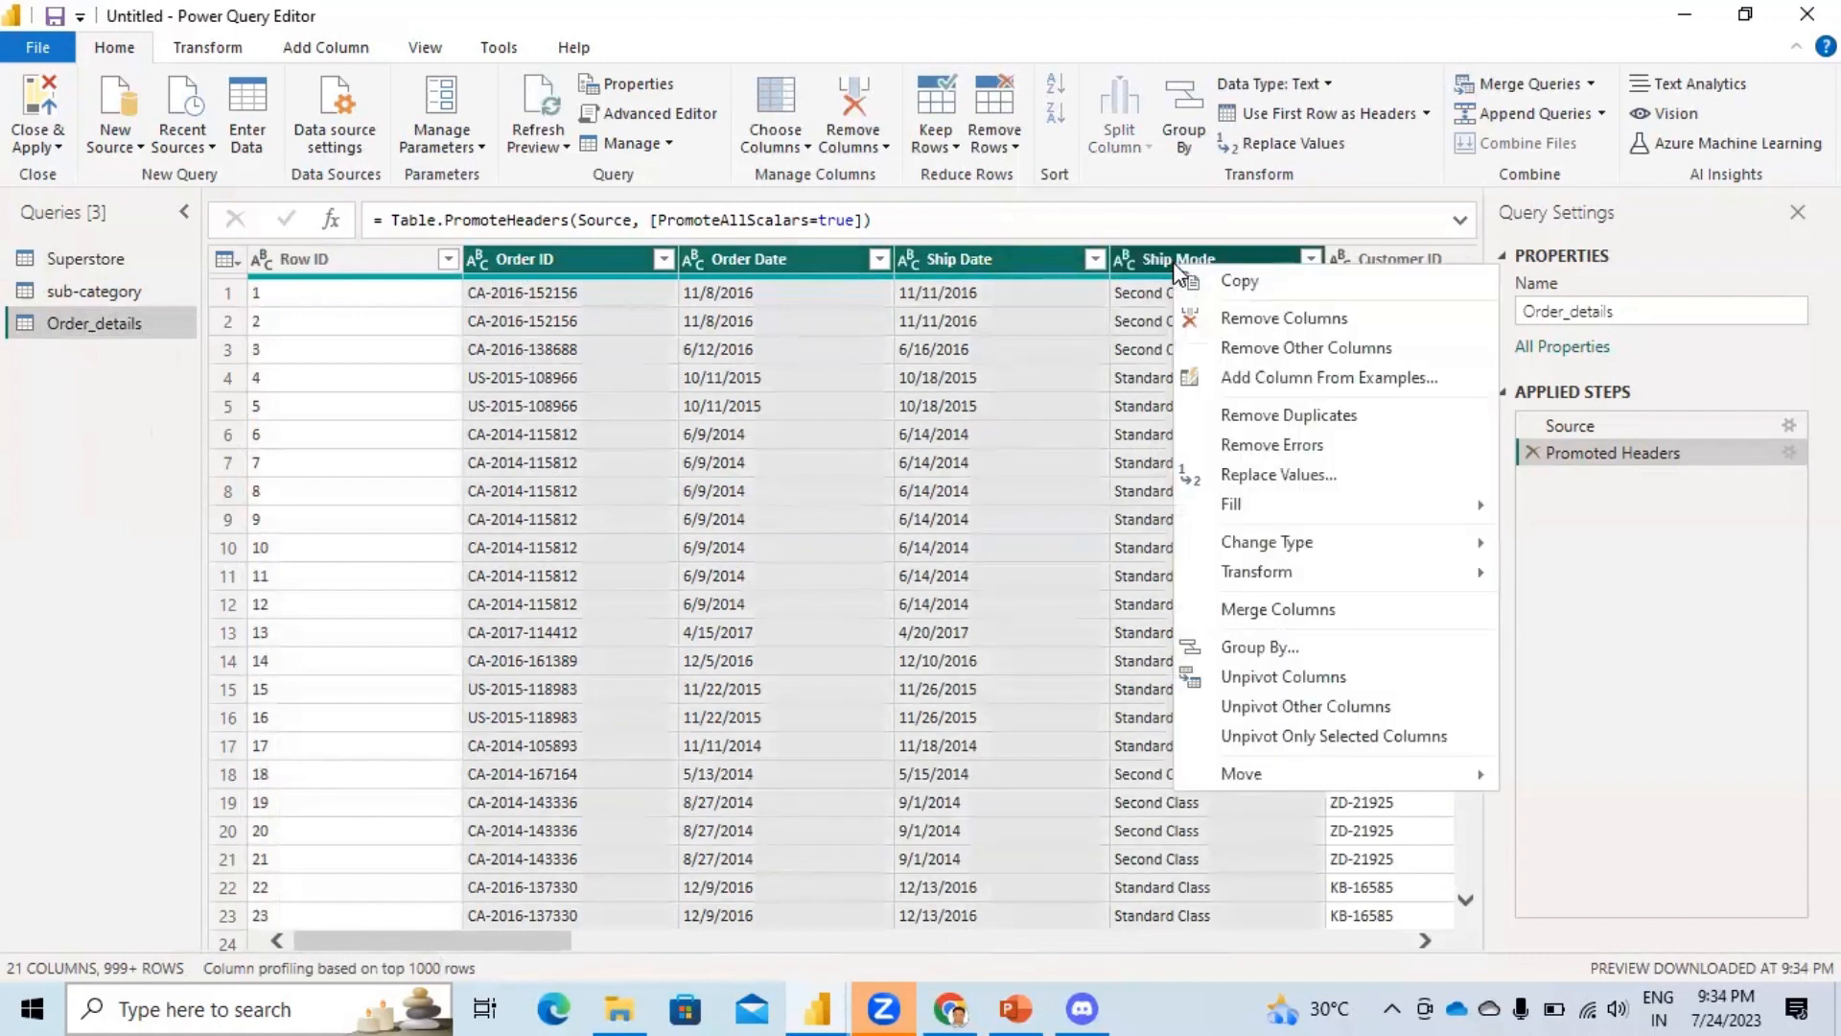
{"action": "left_click", "coordinate": [1307, 349]}
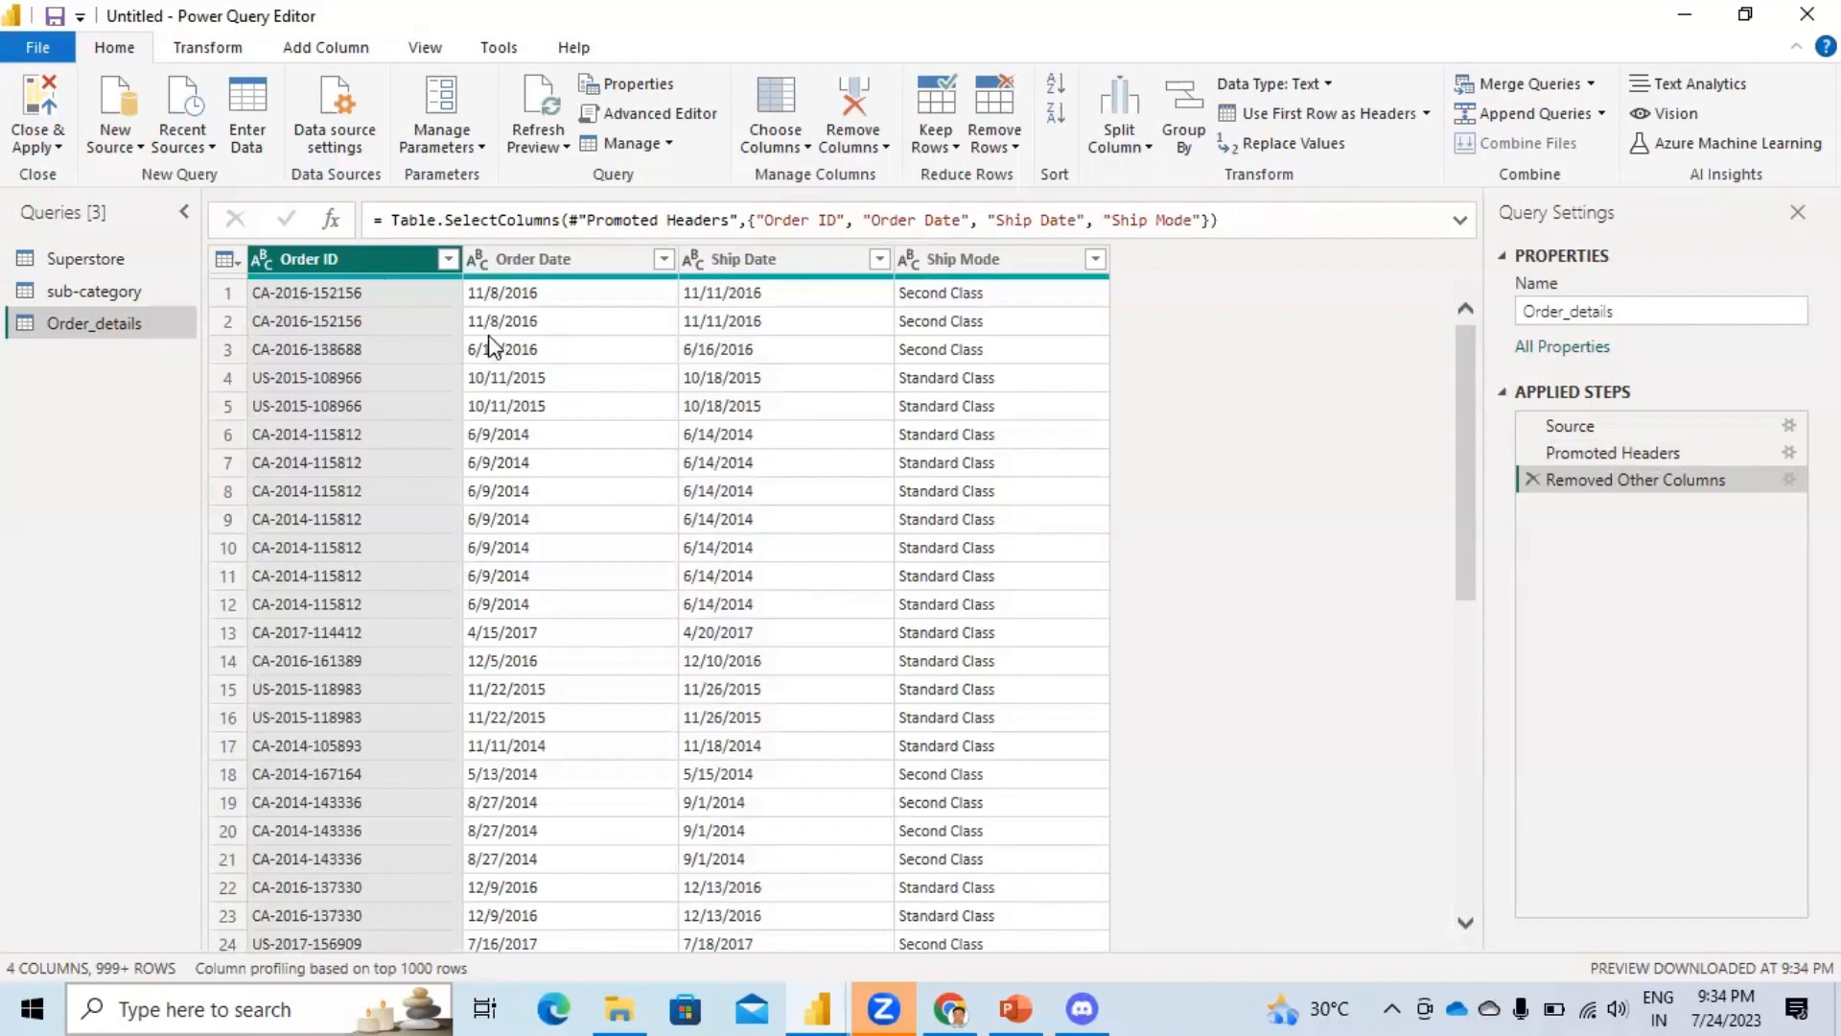
{"action": "right_click", "coordinate": [370, 269]}
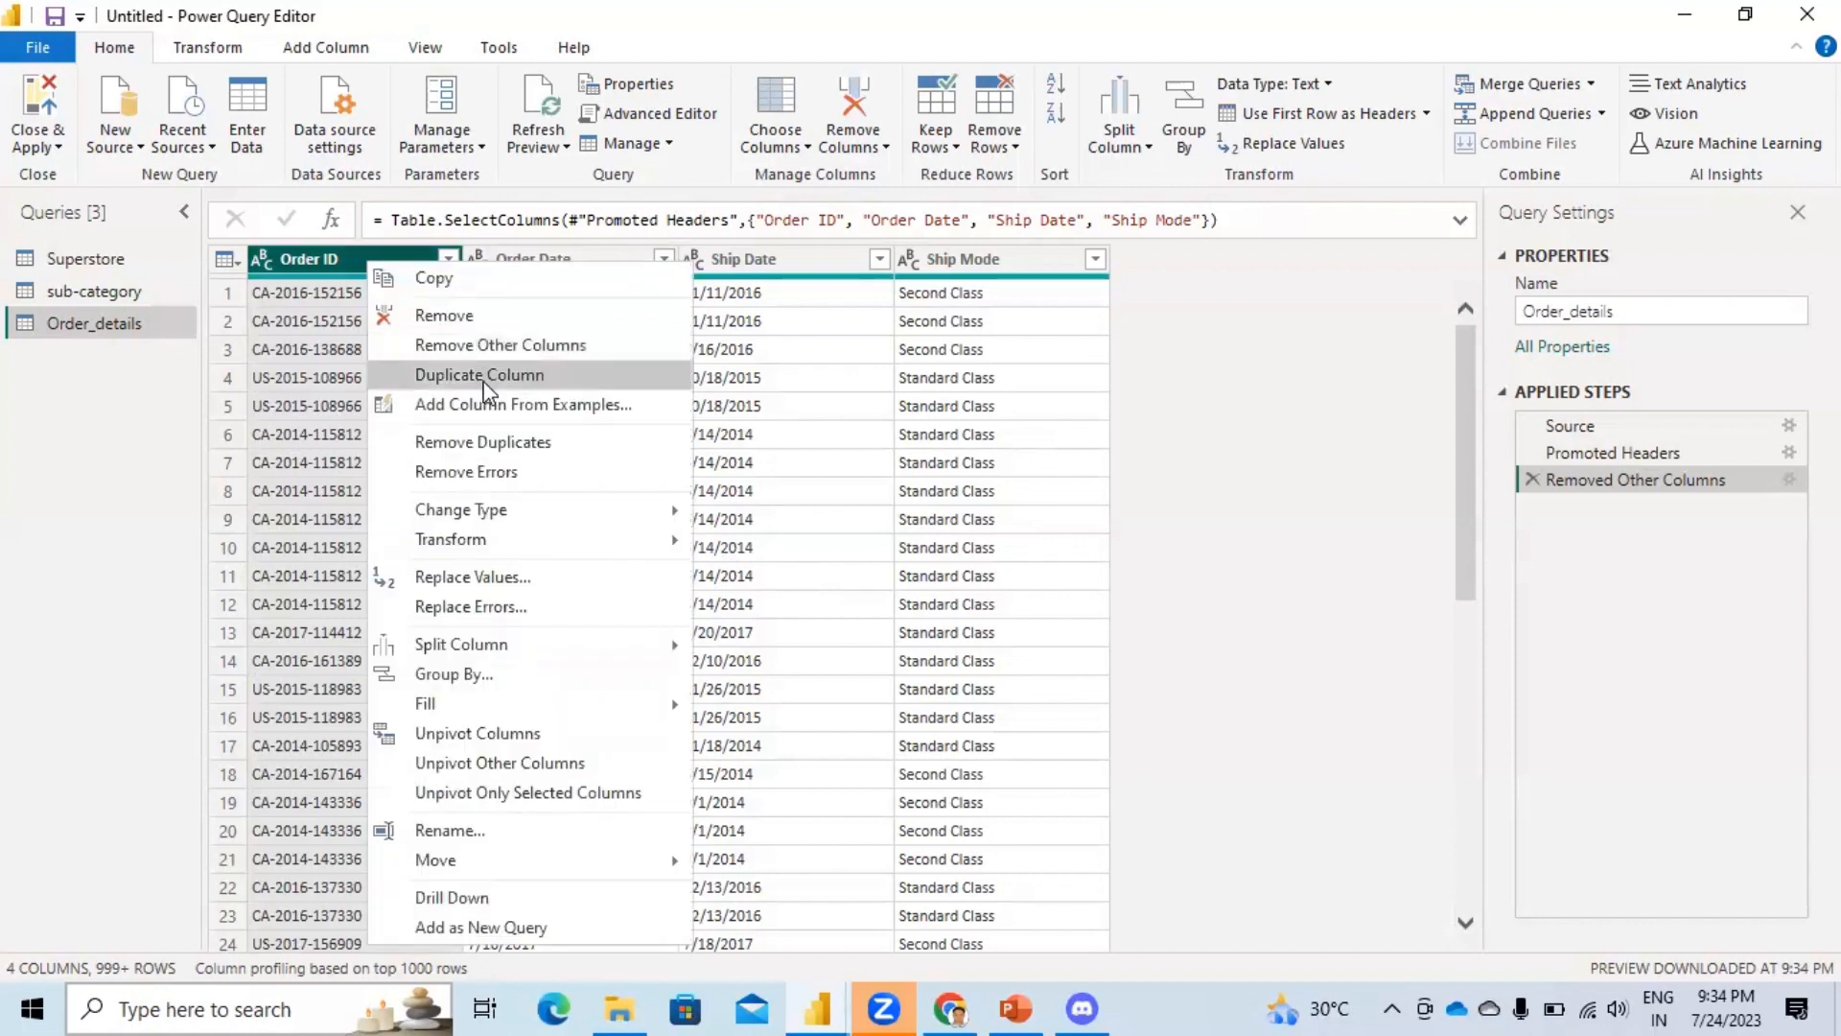
{"action": "left_click", "coordinate": [484, 442]}
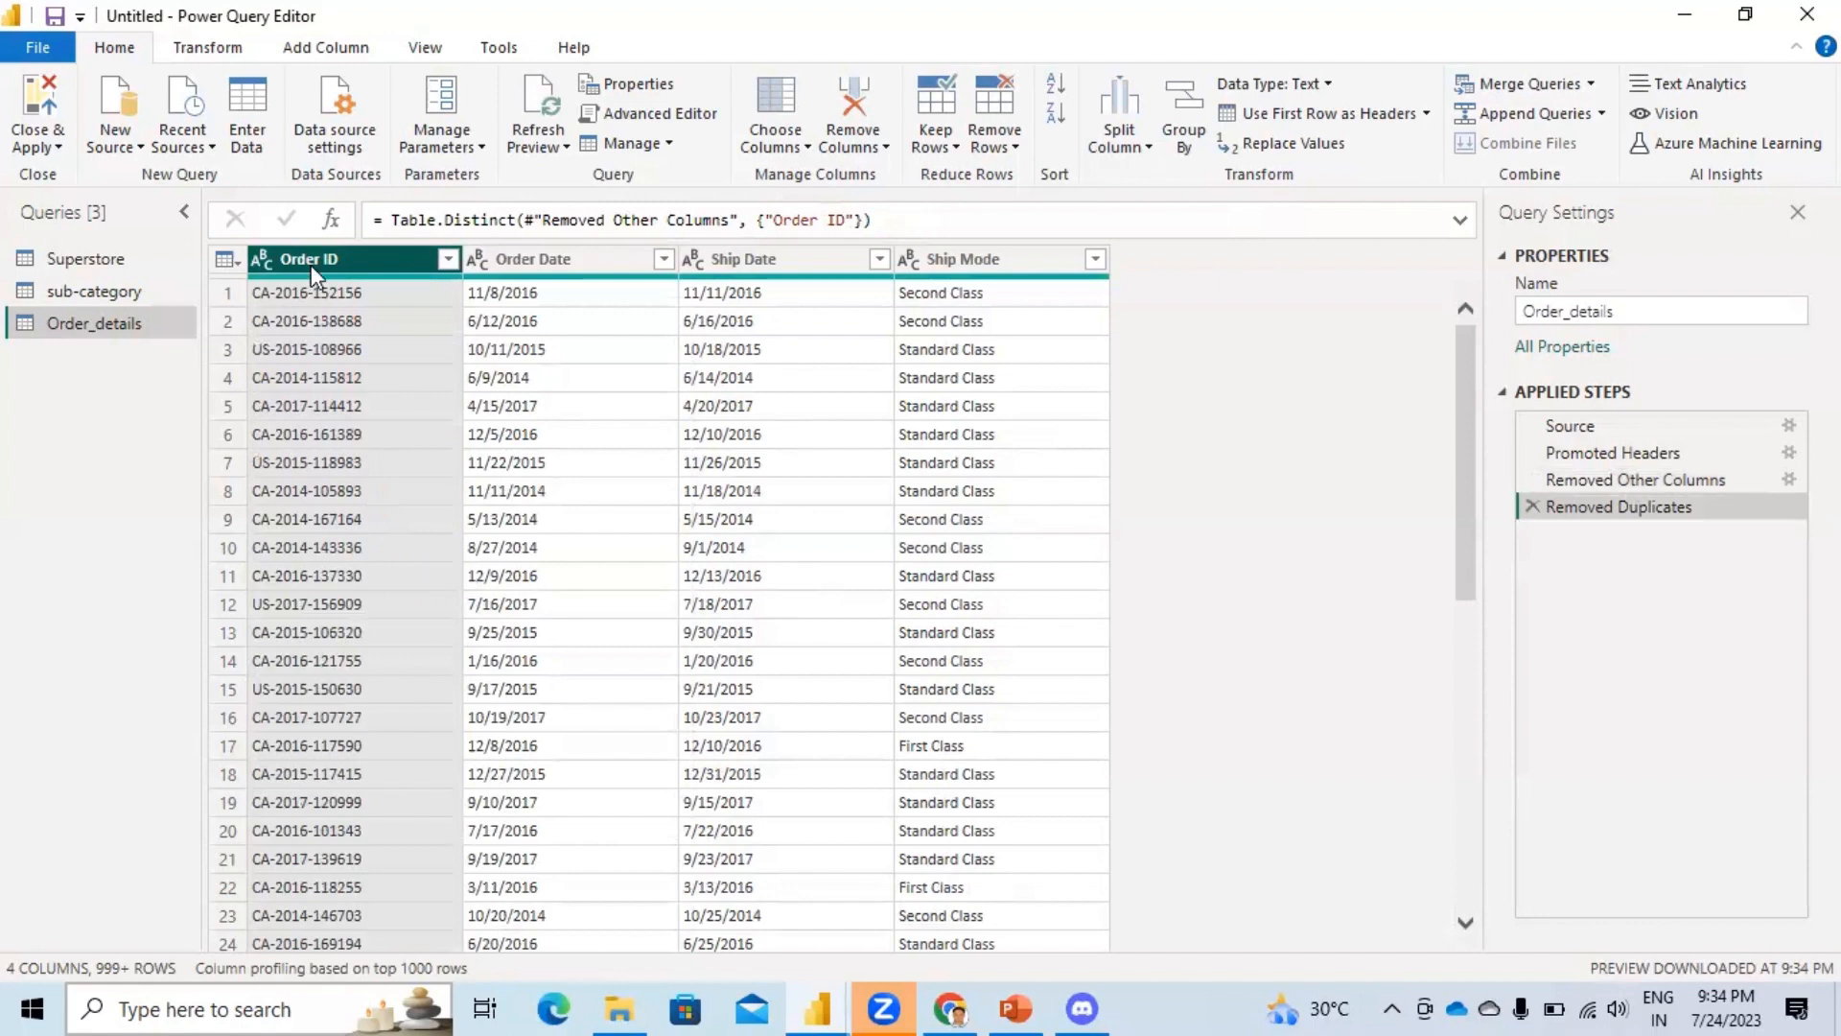
Add an index column starting from 1 to Order_details and move it before the Order ID column.
{"action": "left_click", "coordinate": [221, 48]}
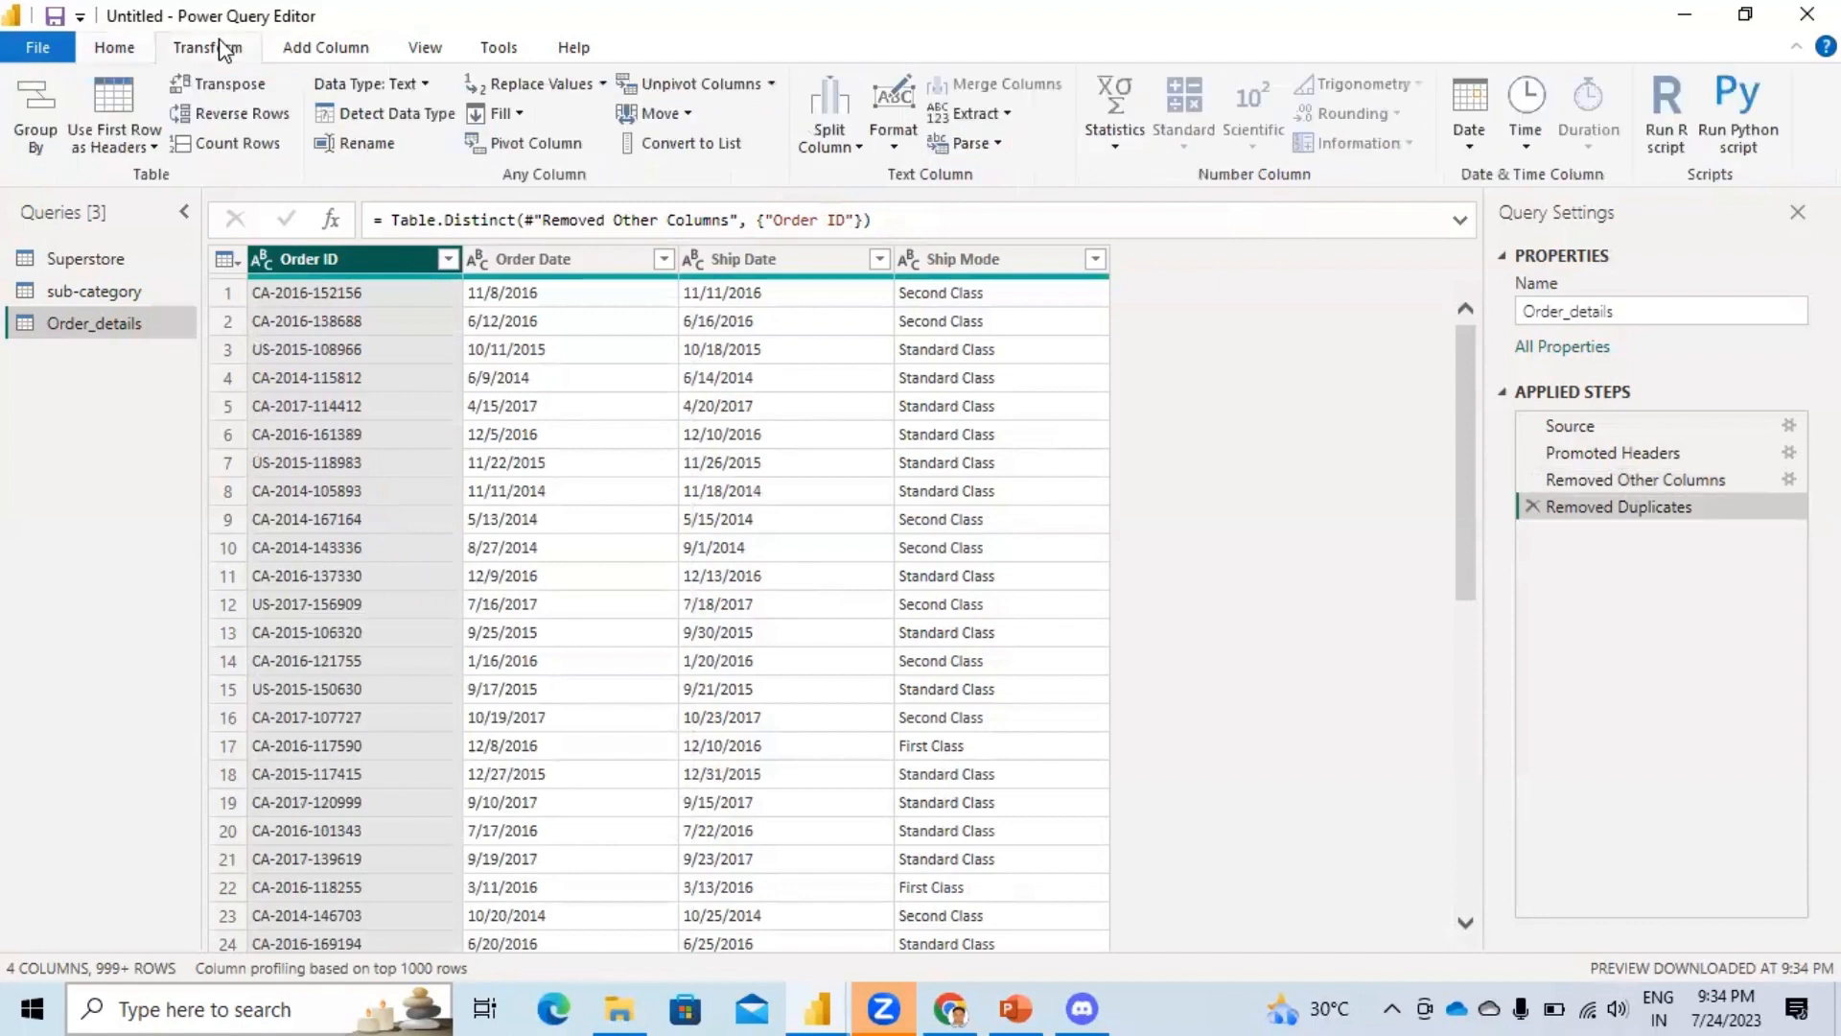
{"action": "left_click", "coordinate": [343, 47]}
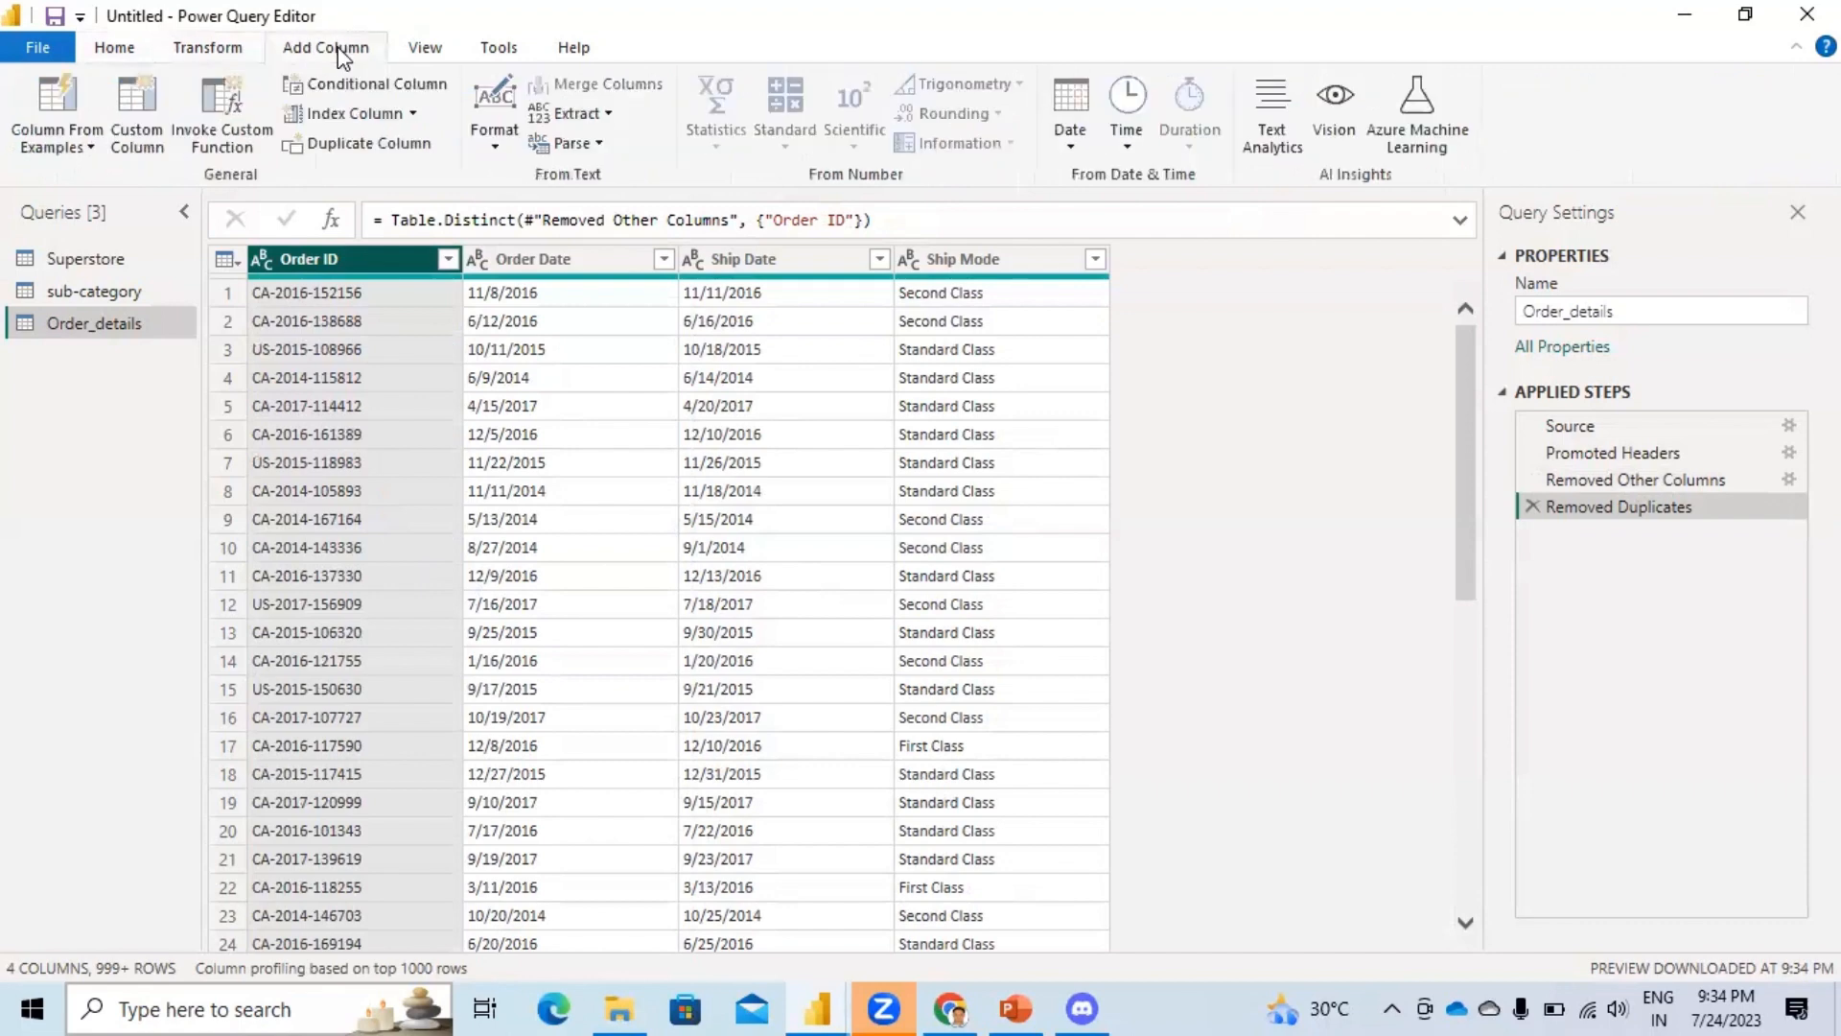
{"action": "left_click", "coordinate": [414, 114]}
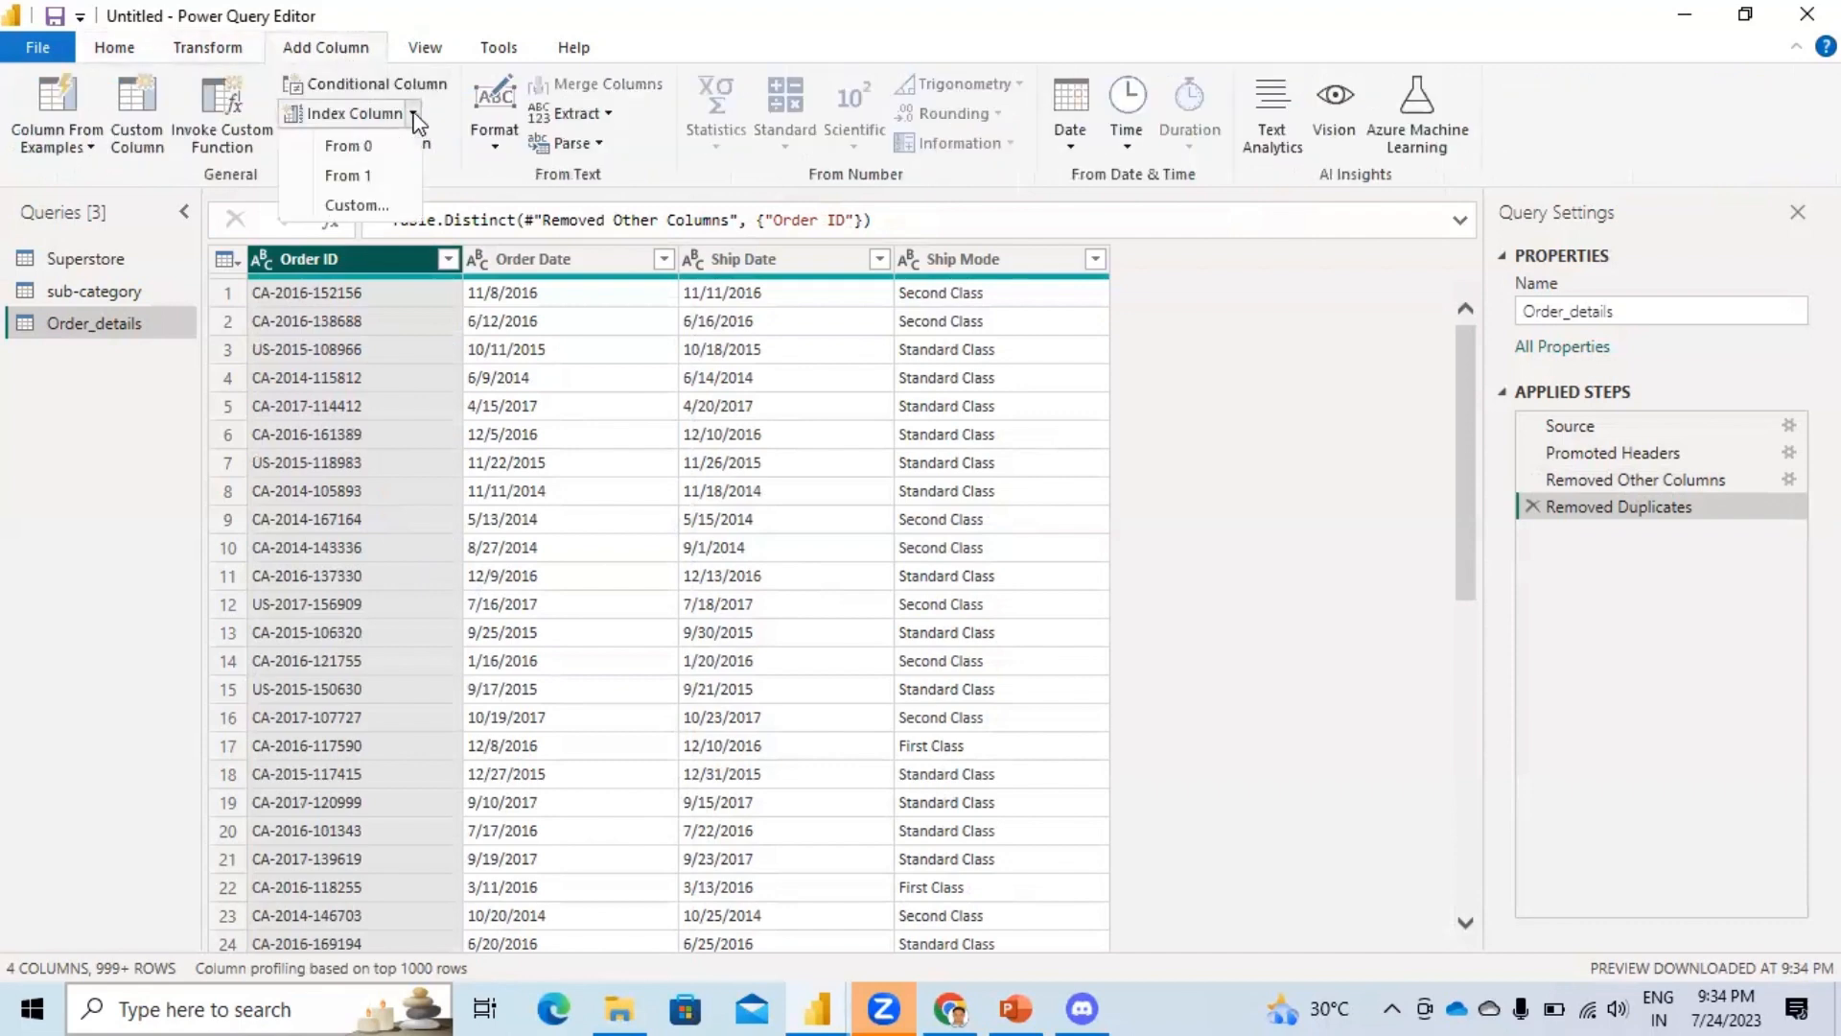
{"action": "left_click", "coordinate": [358, 179]}
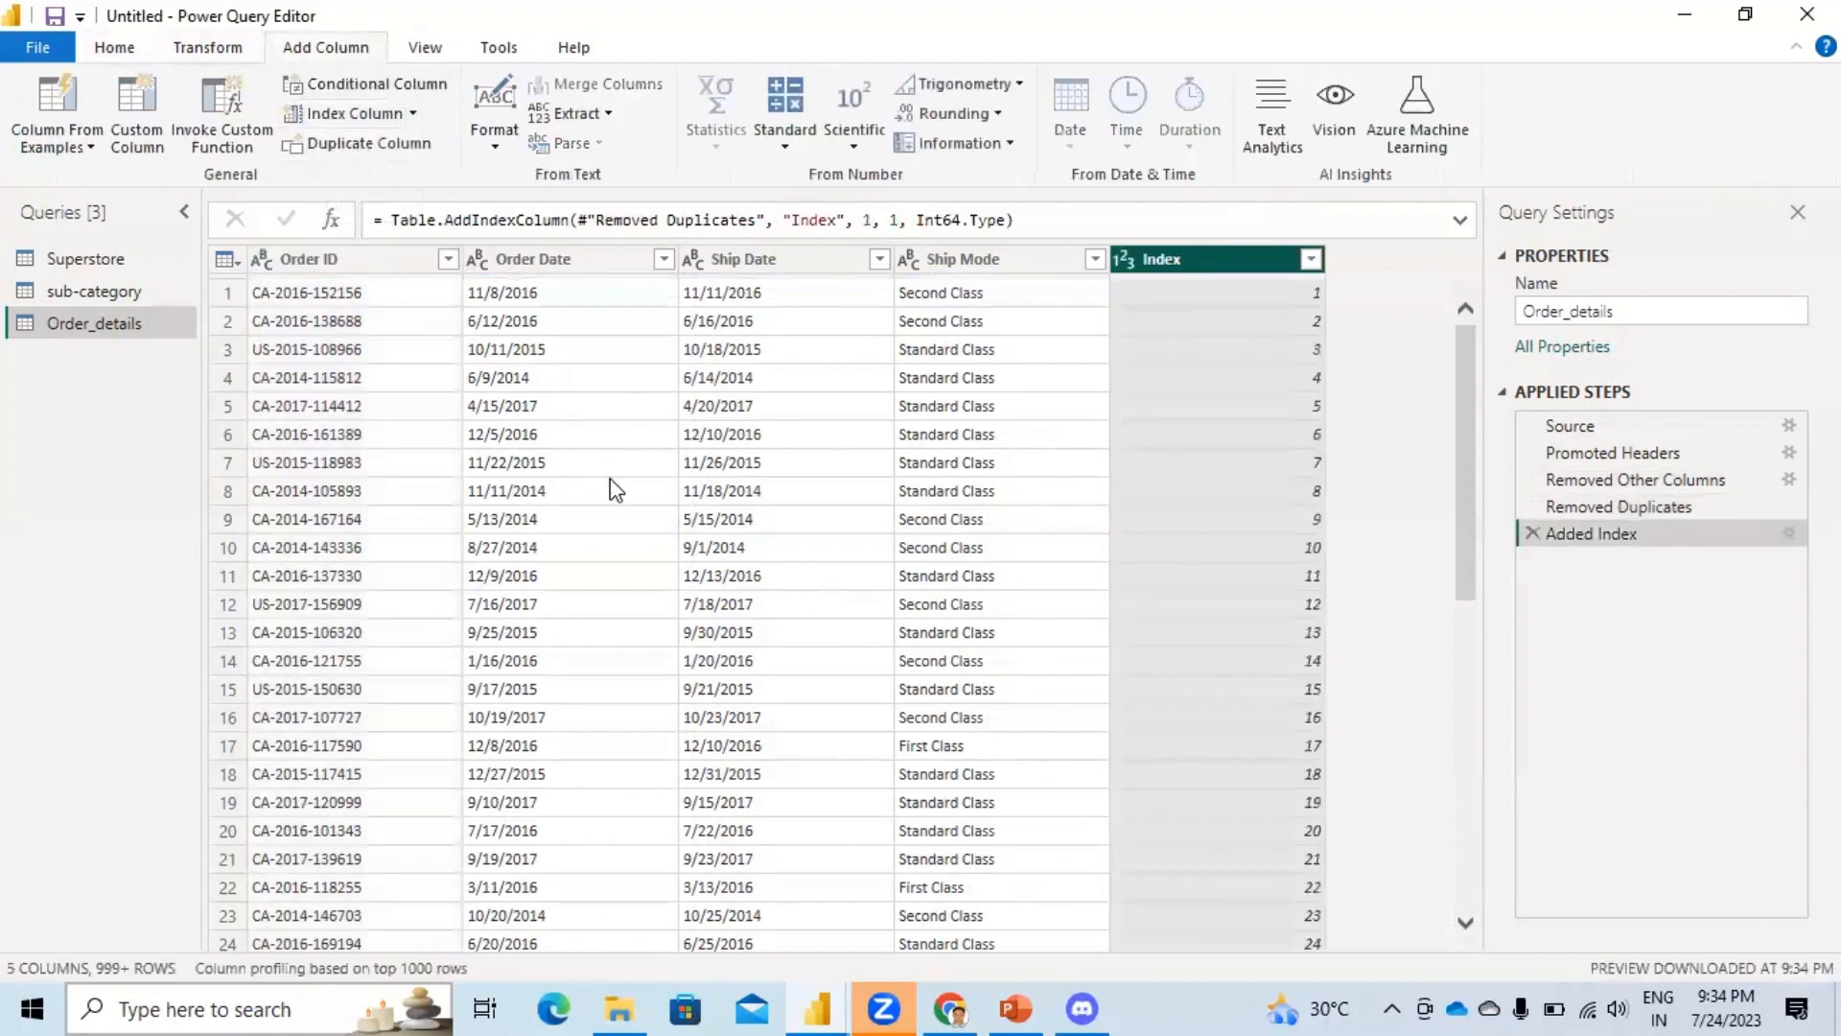
{"action": "left_click_drag", "start_coordinate": [1189, 259], "coordinate": [316, 274]}
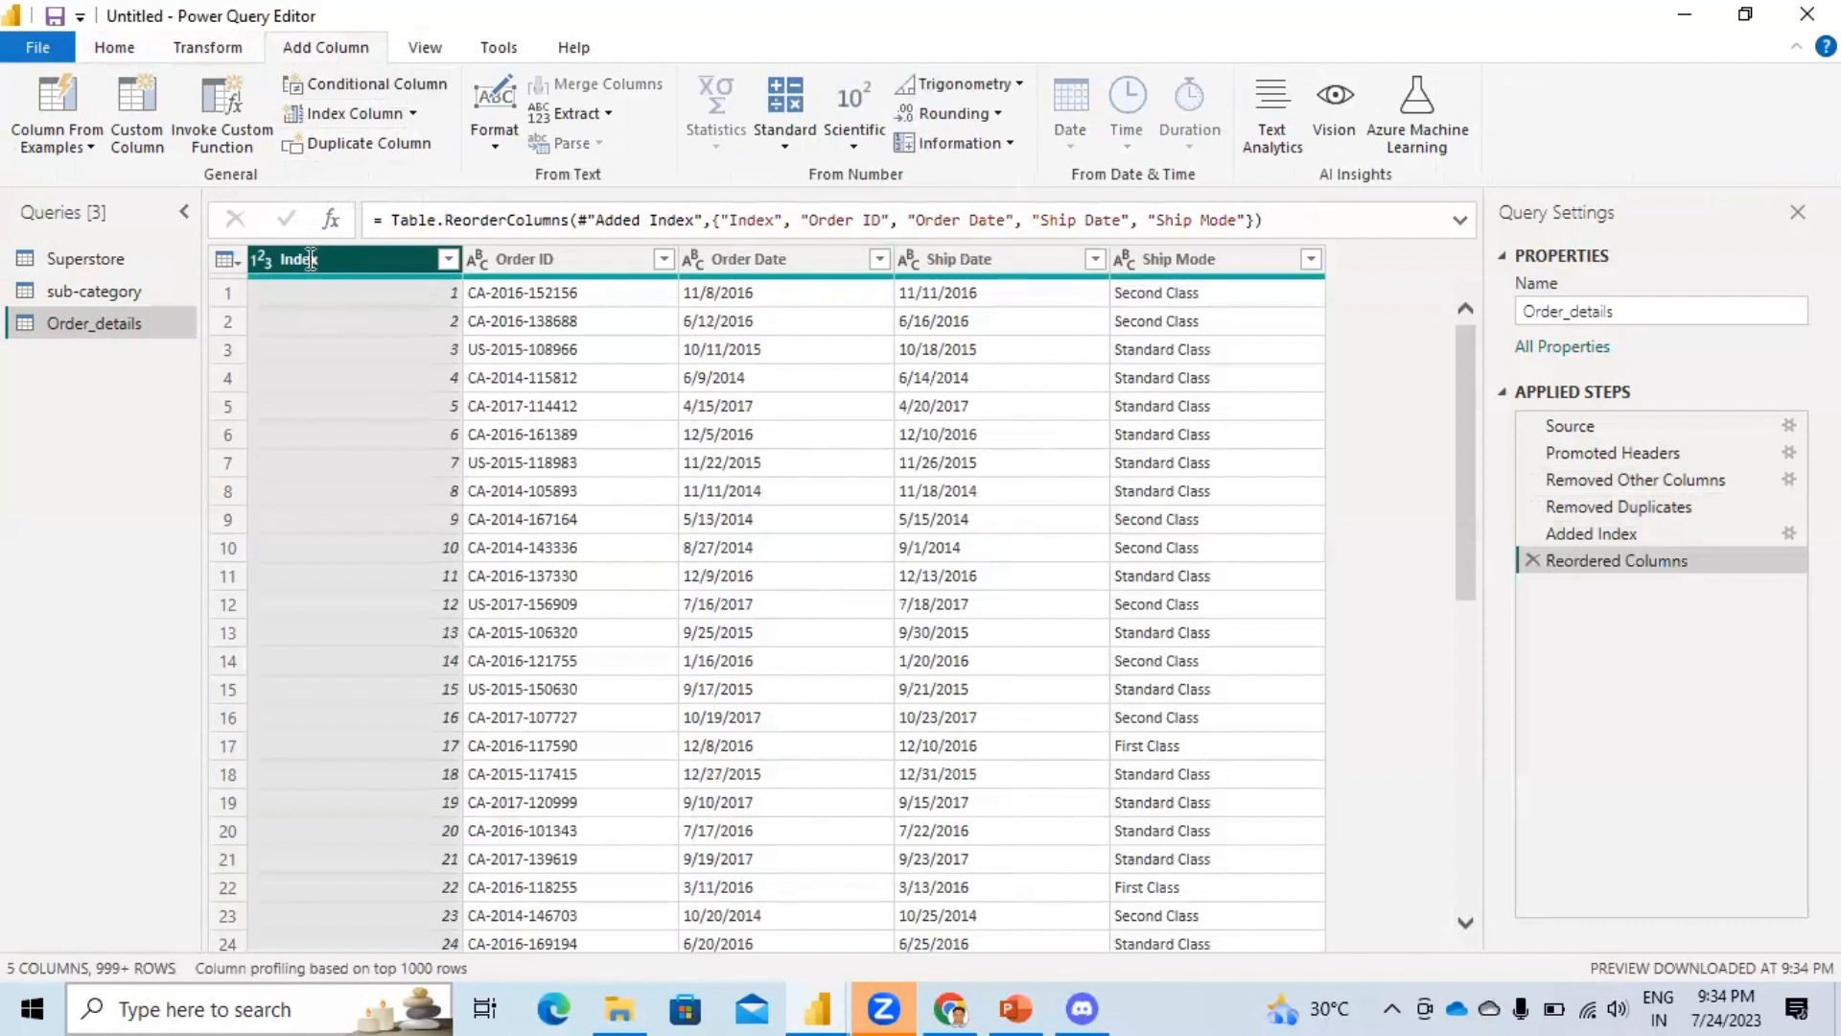
Rename the Index column in Order_details as OrderID1.
{"action": "double_click", "coordinate": [309, 259]}
{"action": "type", "text": "Order"}
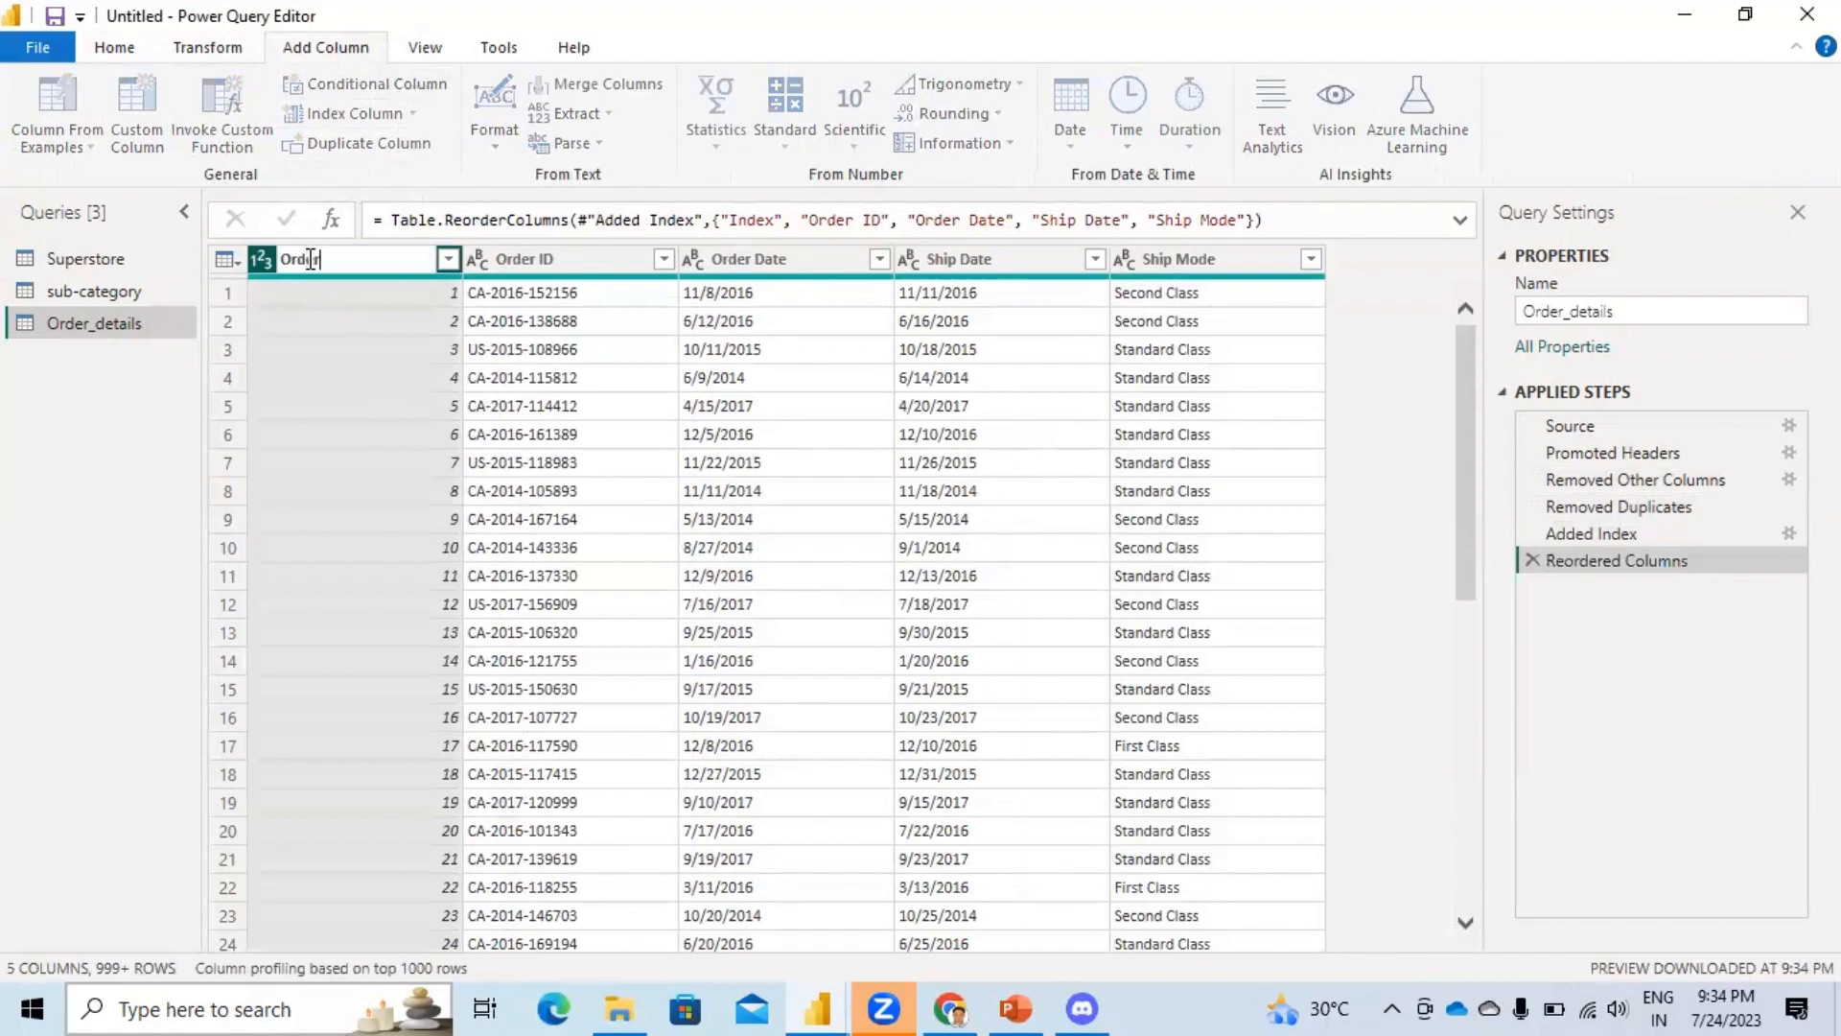
{"action": "type", "text": "ID1"}
{"action": "key", "text": "Return"}
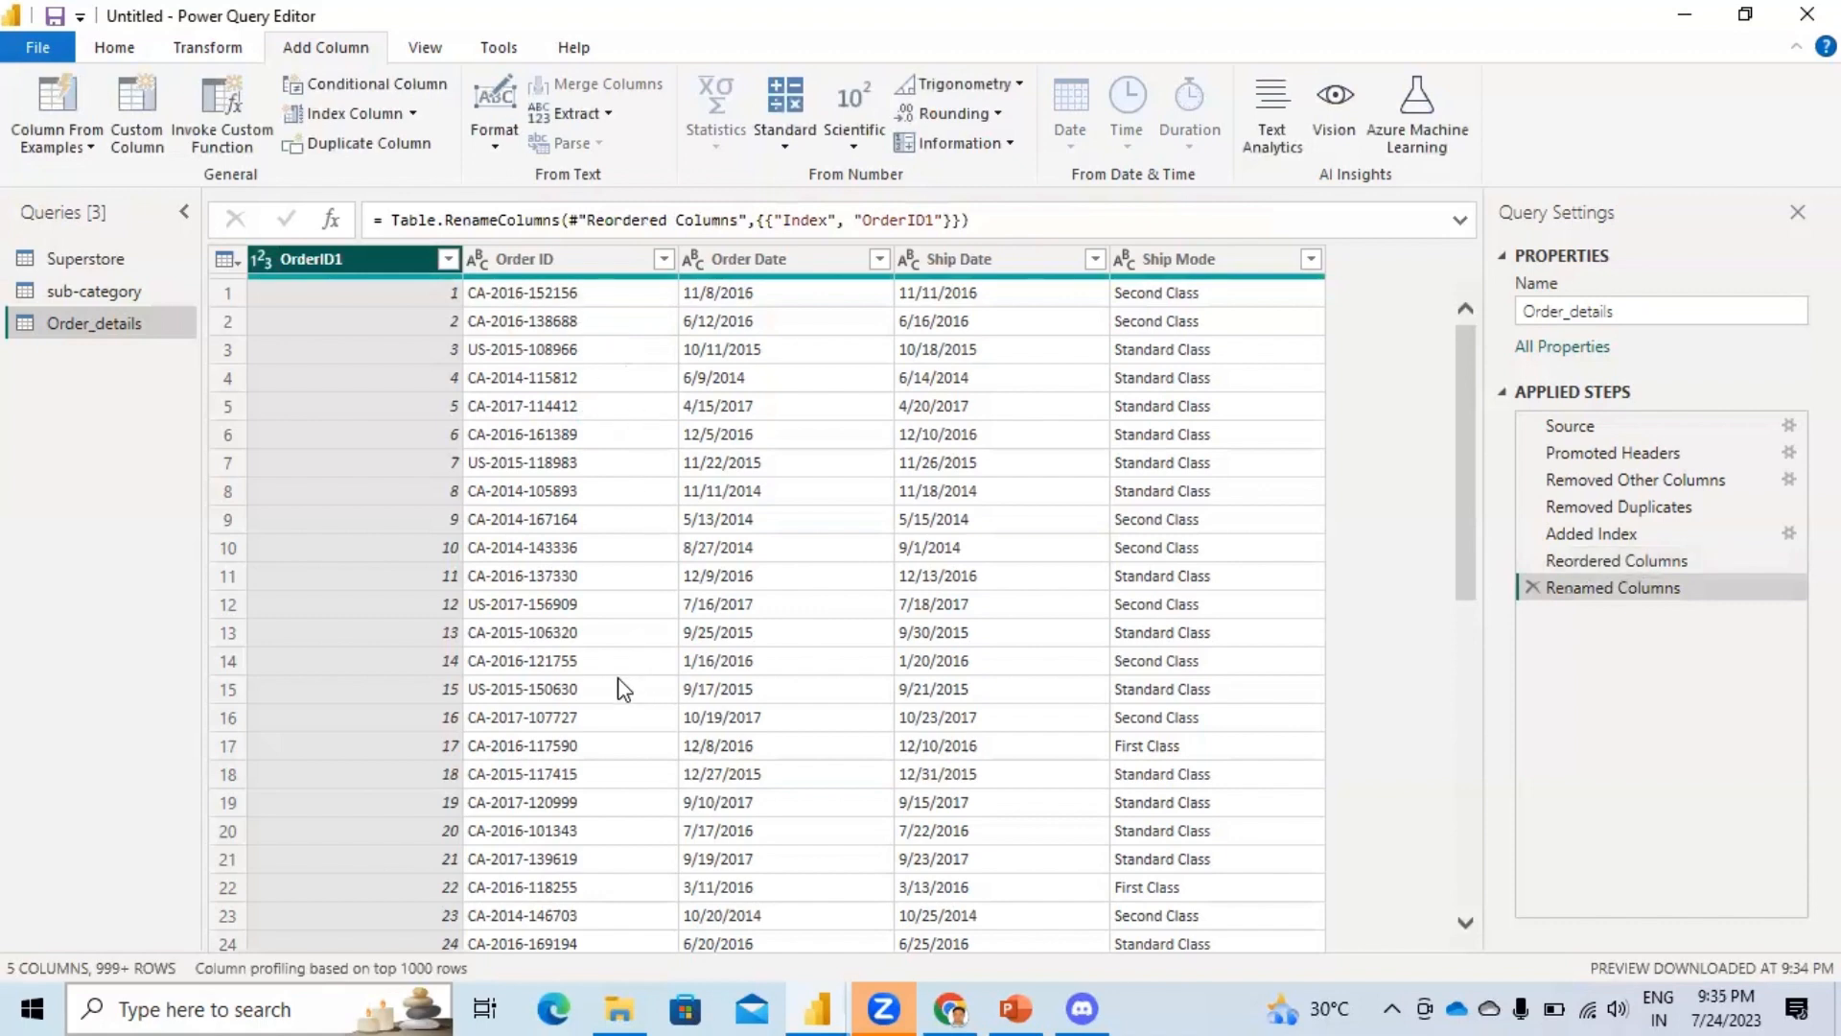
Check the numbered rows of Order_details and open the Superstore query.
{"action": "scroll", "coordinate": [622, 686], "scroll_direction": "down", "scroll_amount": 18}
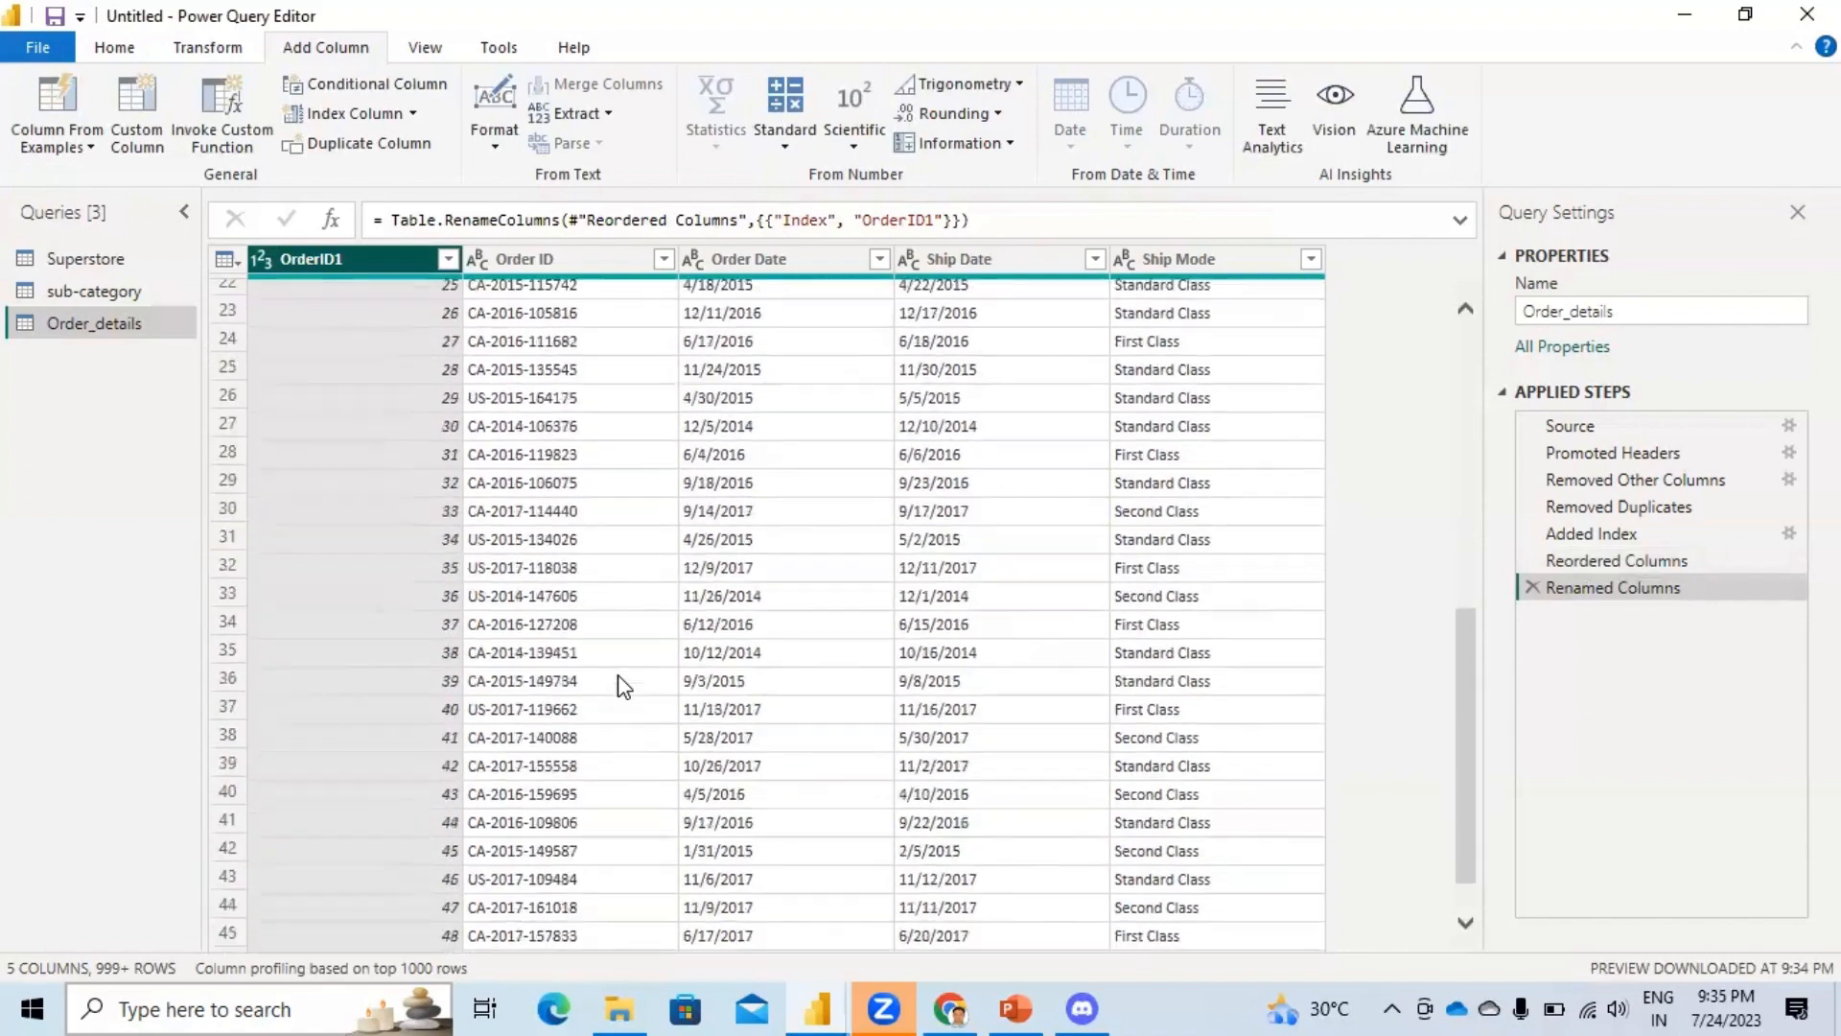
{"action": "scroll", "coordinate": [621, 686], "scroll_direction": "down", "scroll_amount": 15}
{"action": "scroll", "coordinate": [622, 686], "scroll_direction": "up", "scroll_amount": 20}
{"action": "scroll", "coordinate": [622, 686], "scroll_direction": "up", "scroll_amount": 3}
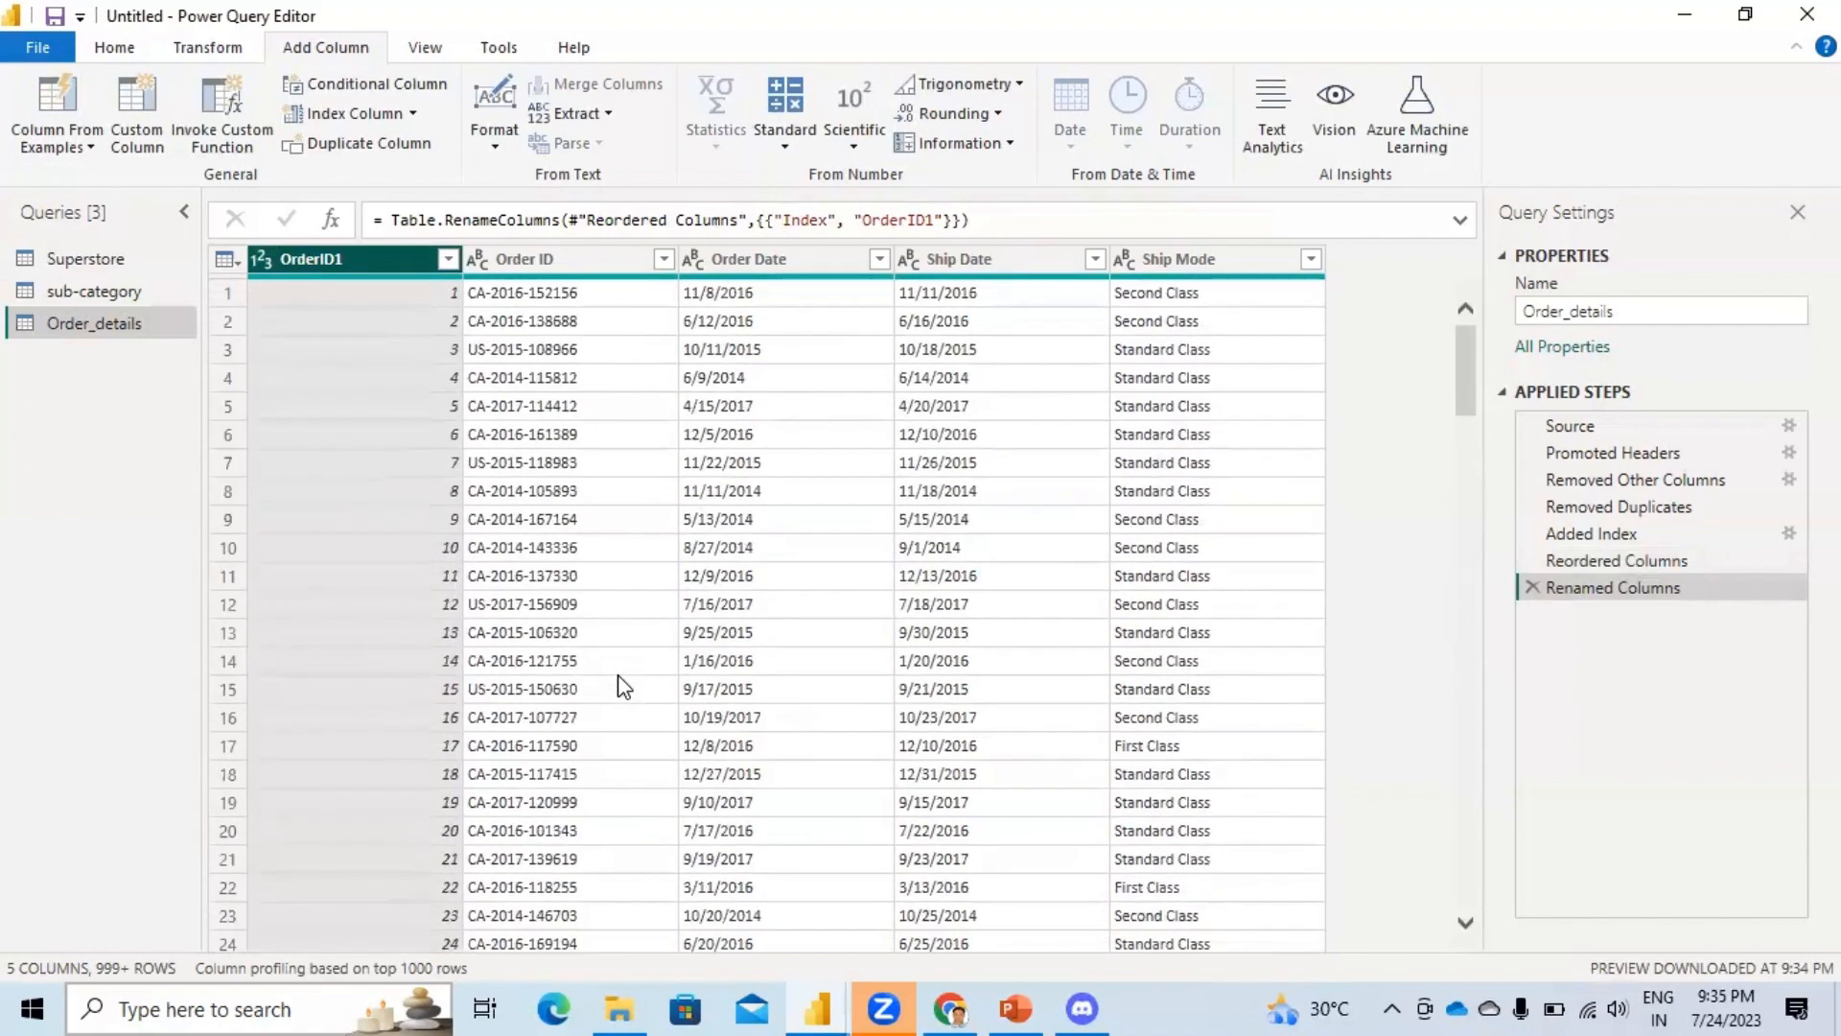
{"action": "left_click", "coordinate": [48, 265]}
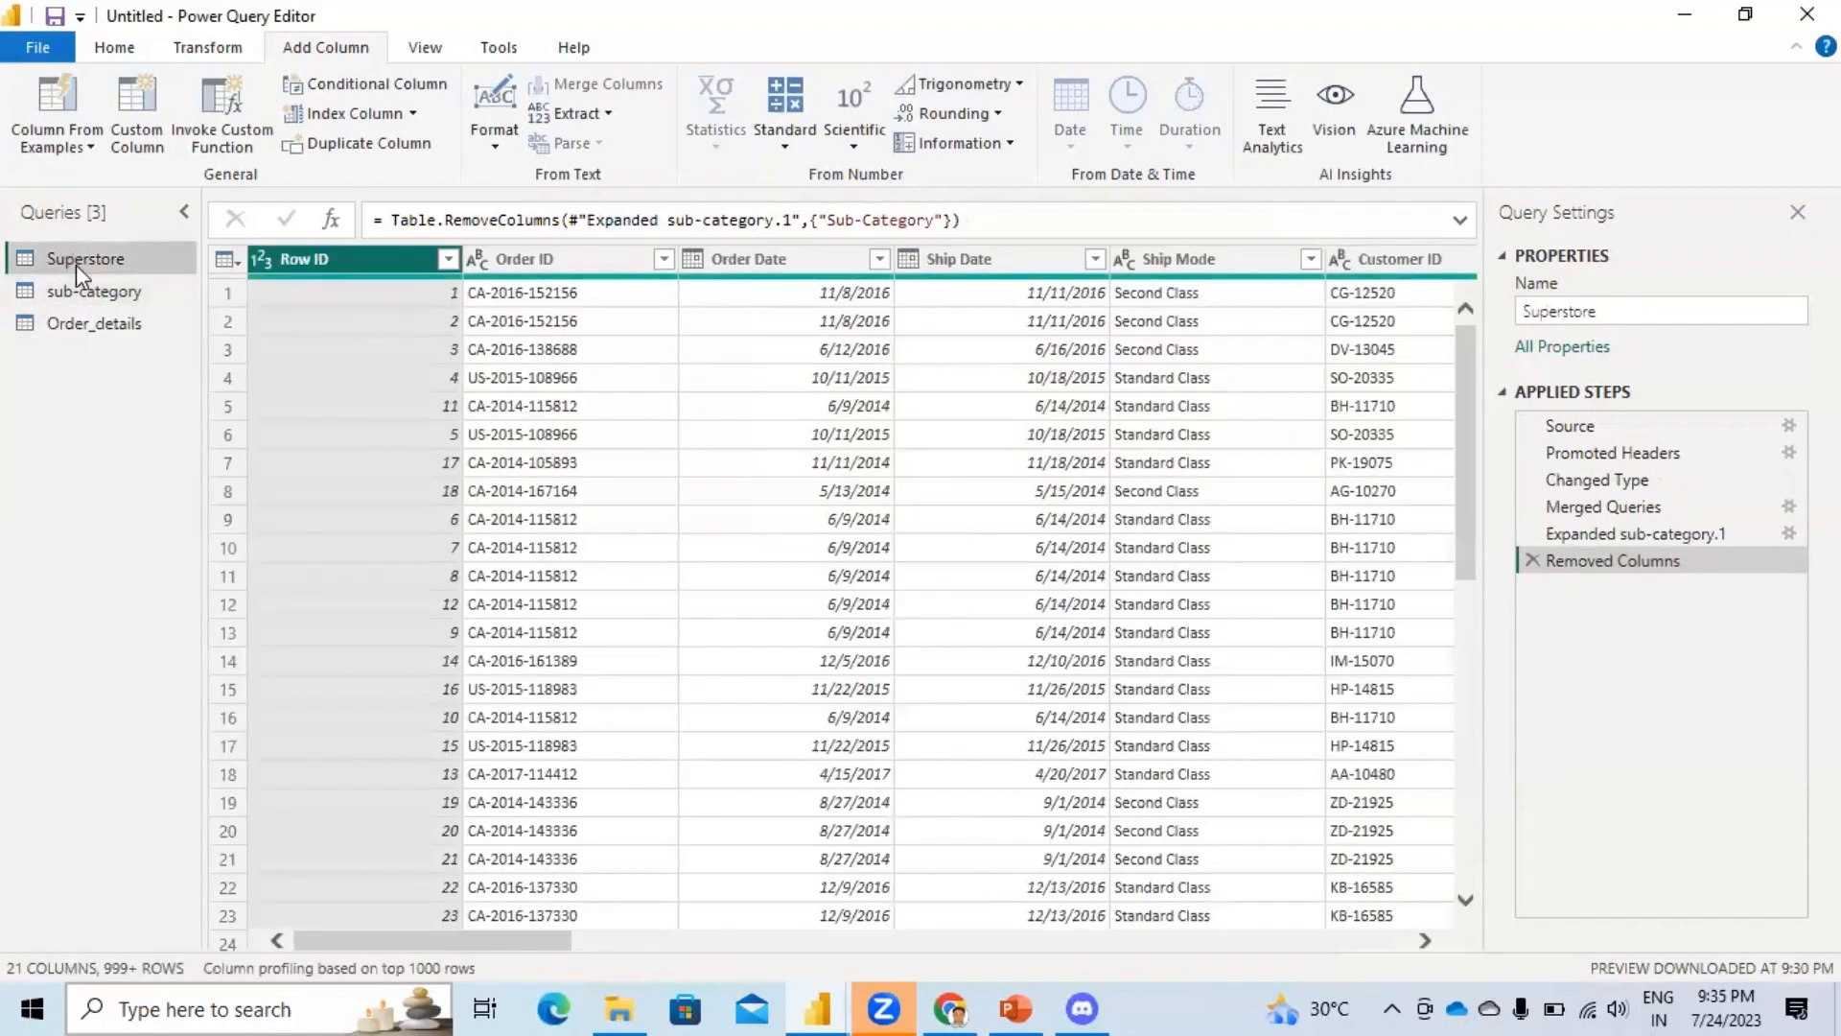
{"action": "left_click", "coordinate": [127, 53]}
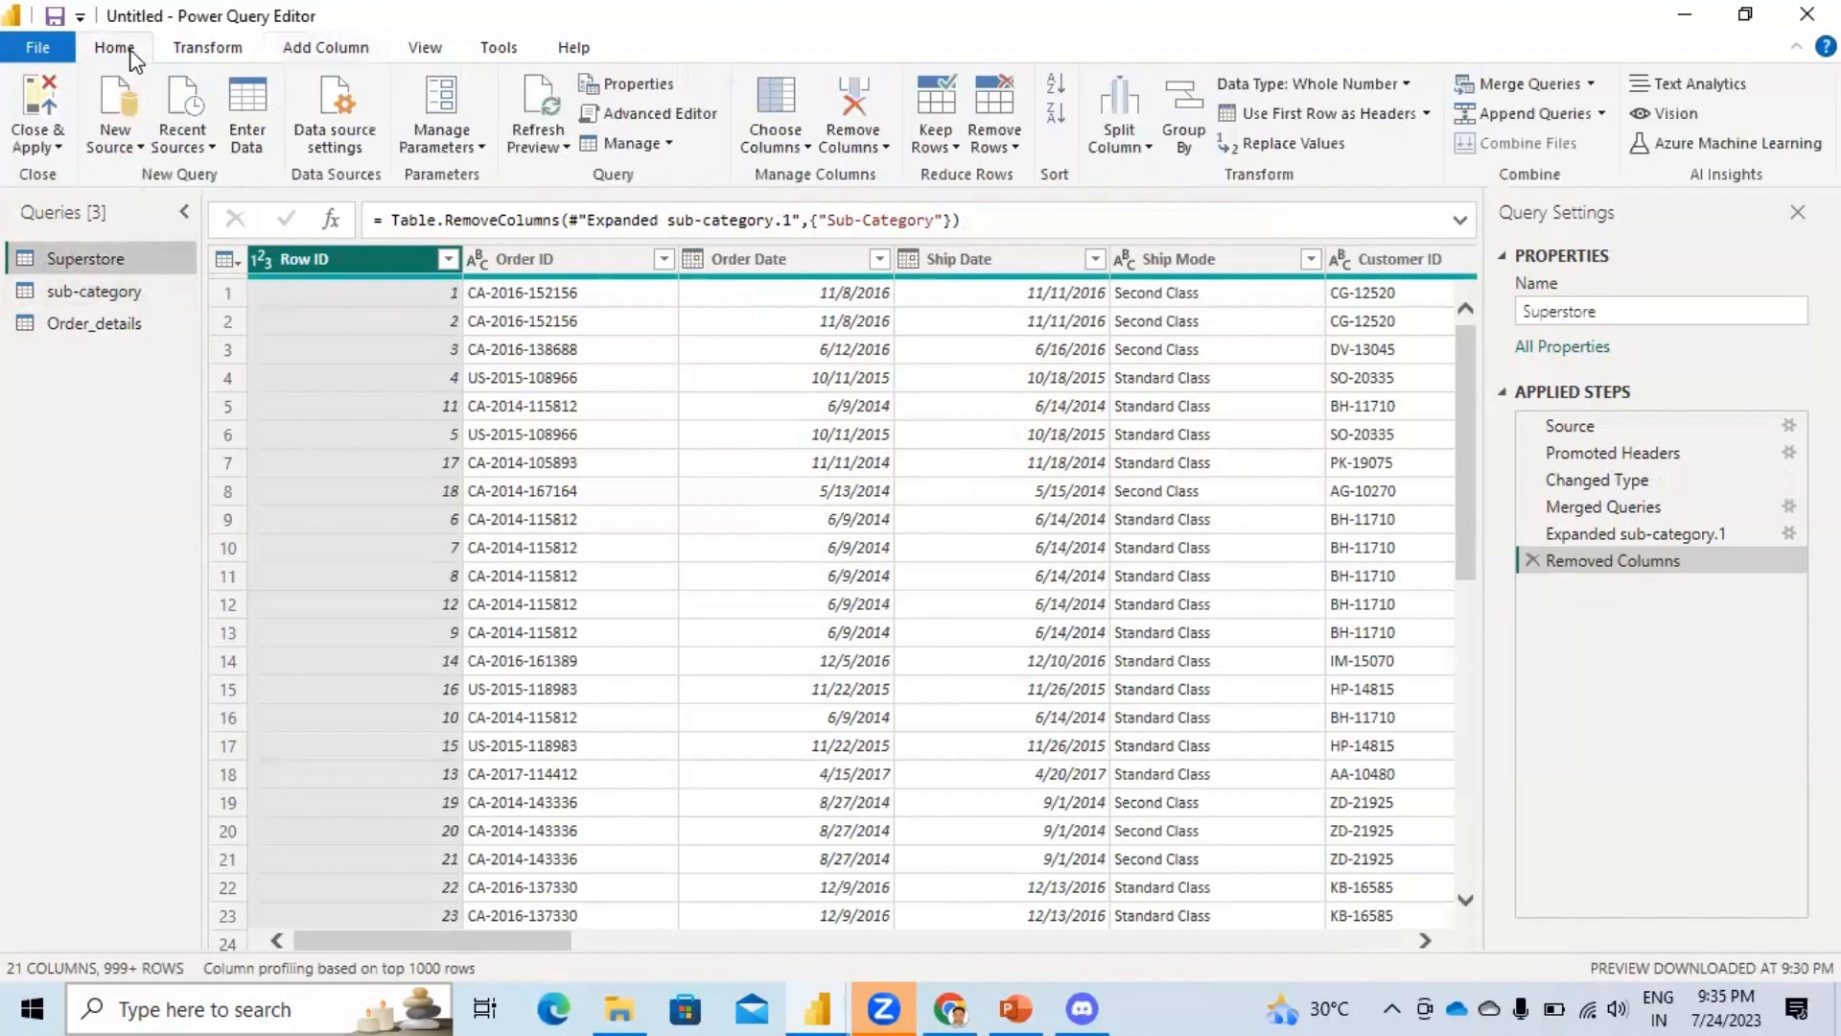
{"action": "left_click", "coordinate": [1534, 86]}
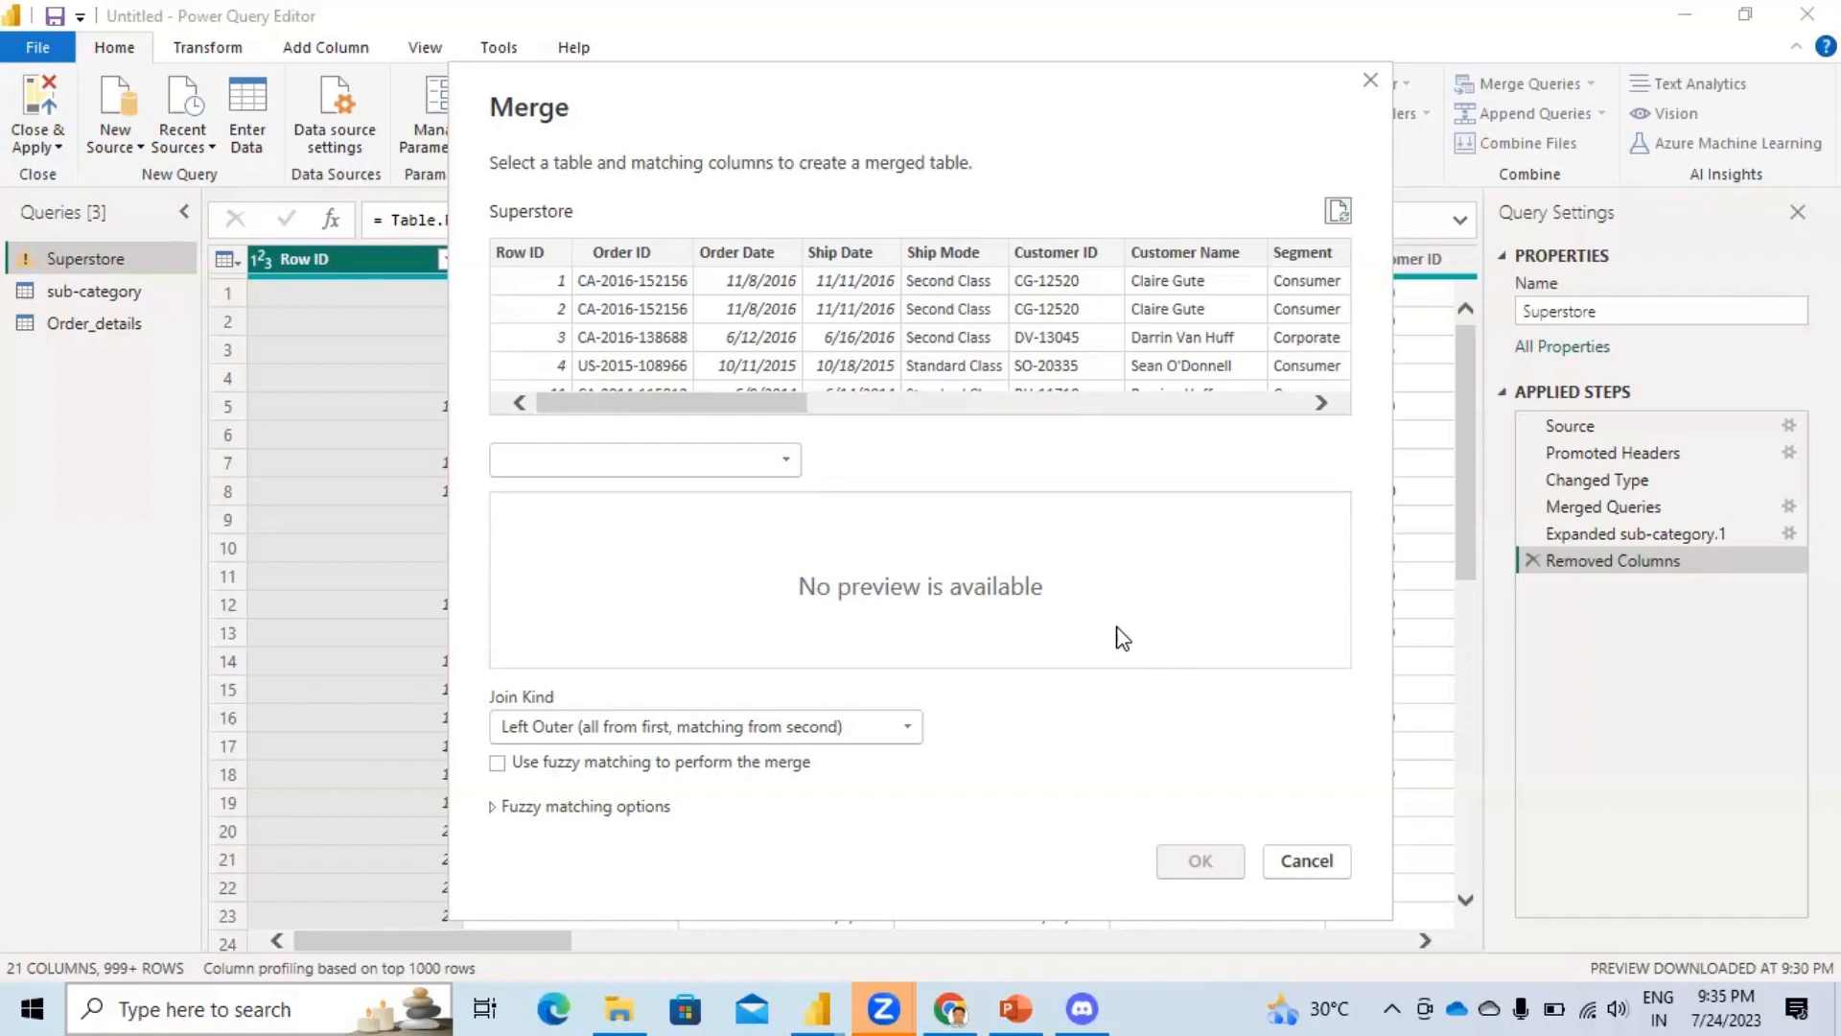
{"action": "left_click", "coordinate": [1314, 861]}
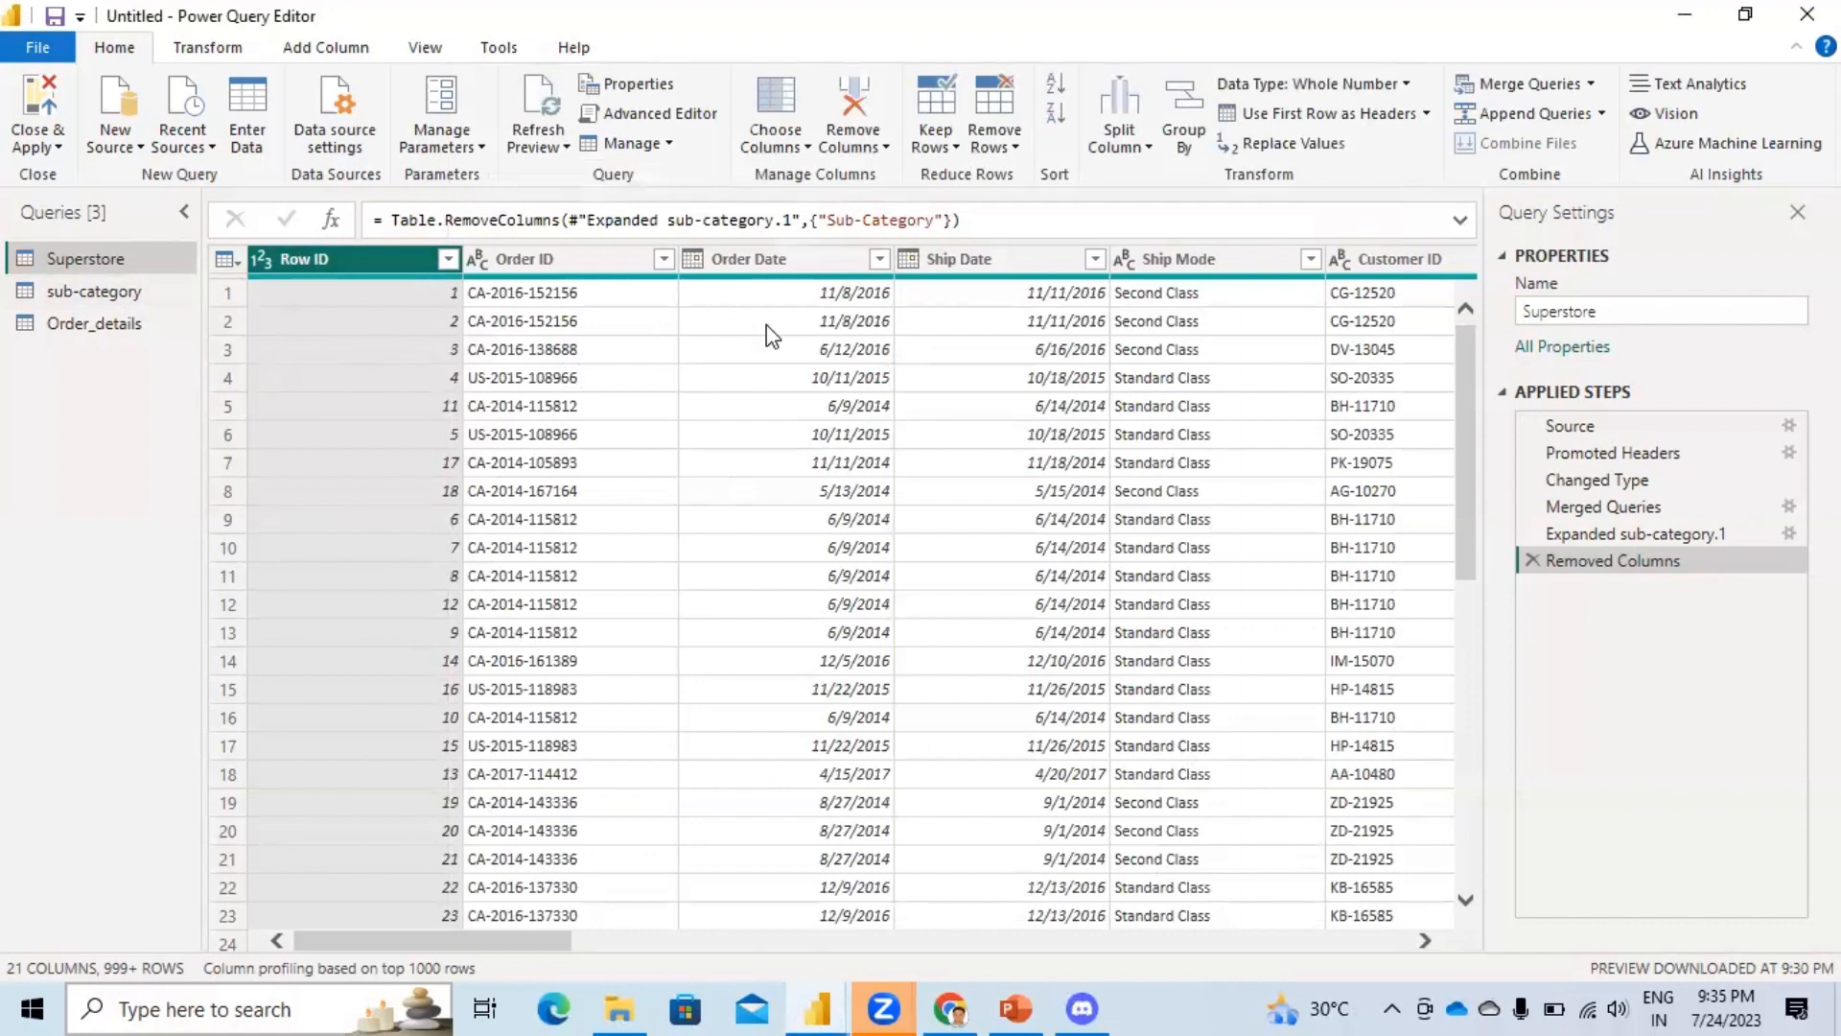
{"action": "left_click", "coordinate": [228, 262]}
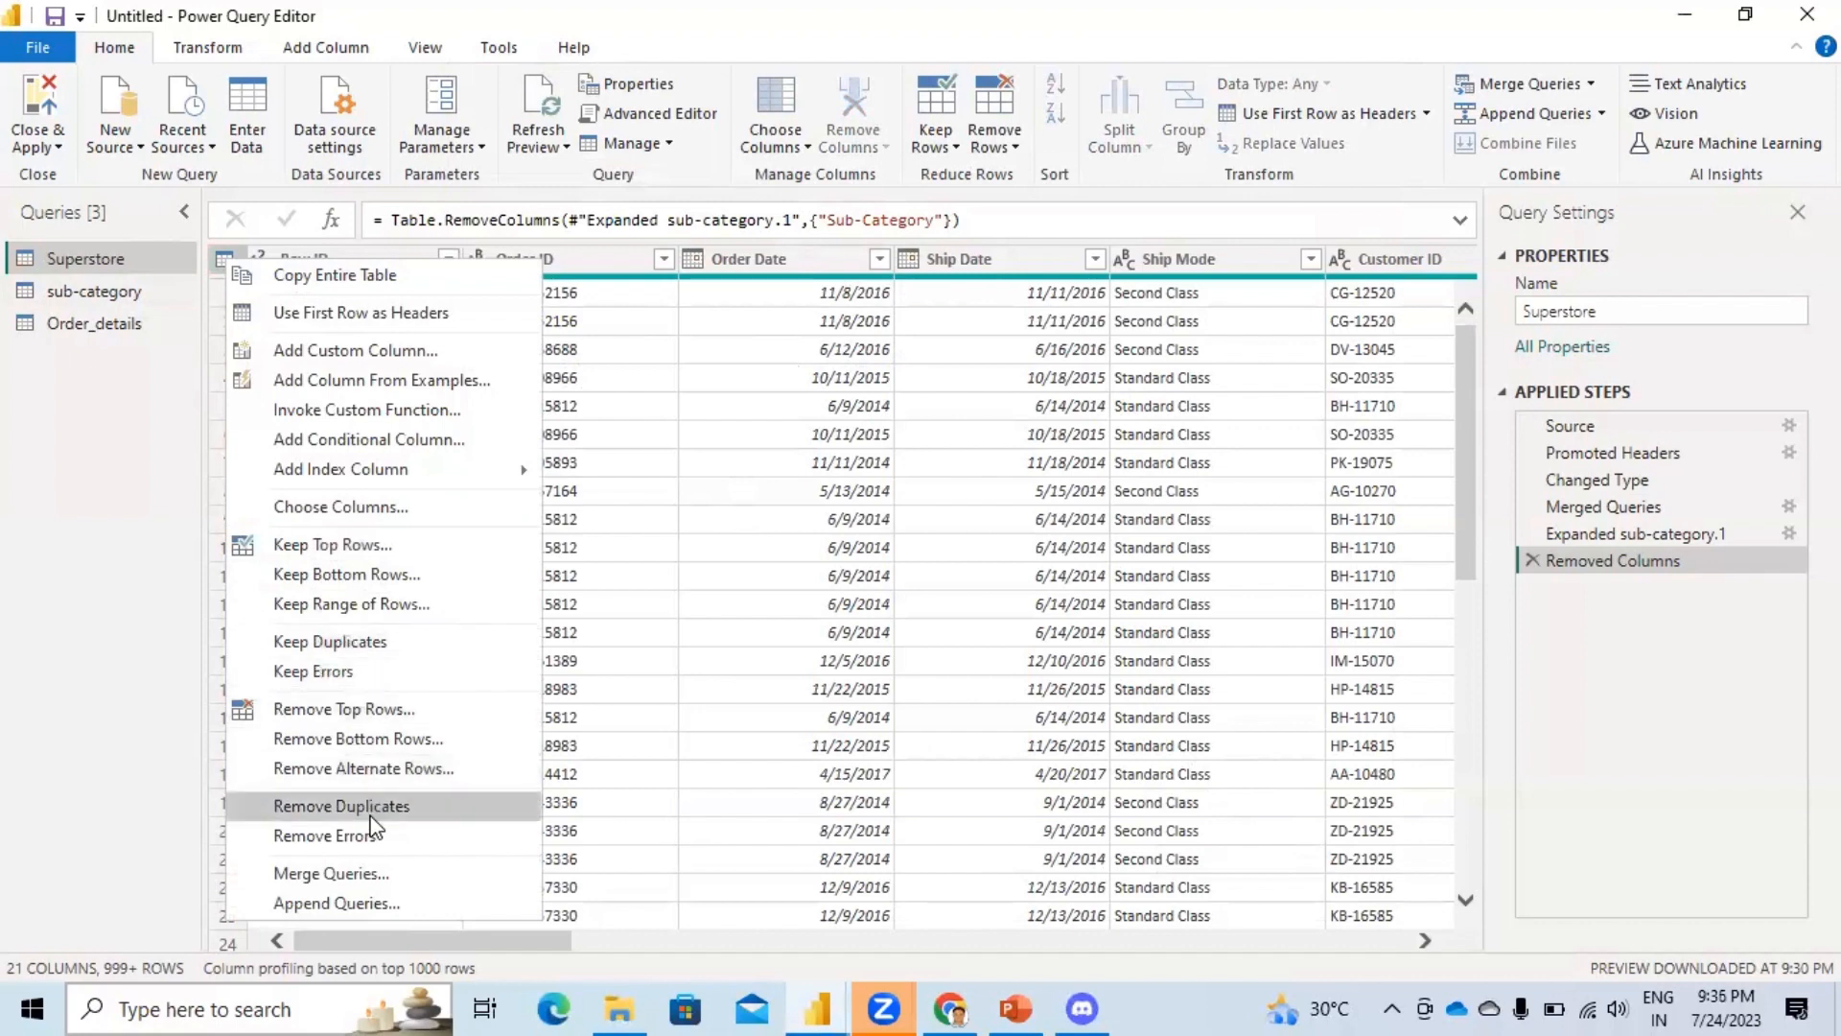
{"action": "left_click", "coordinate": [734, 413]}
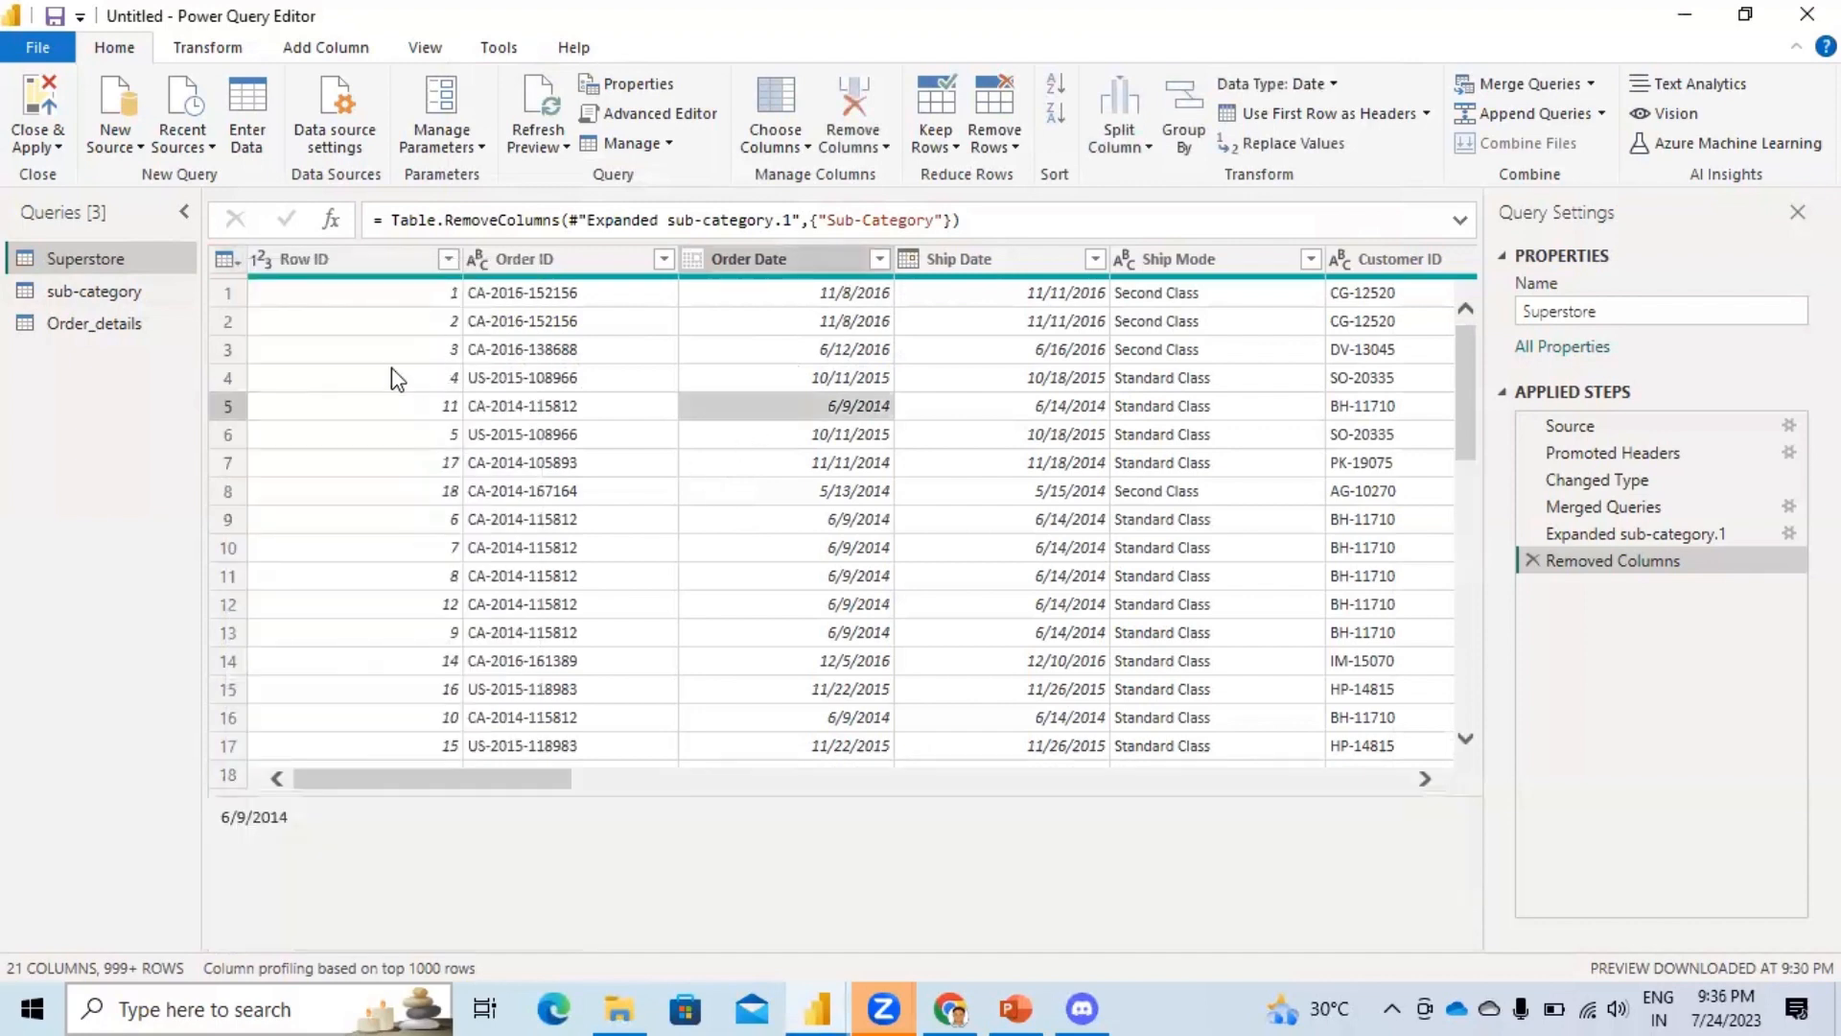
{"action": "left_click", "coordinate": [364, 257]}
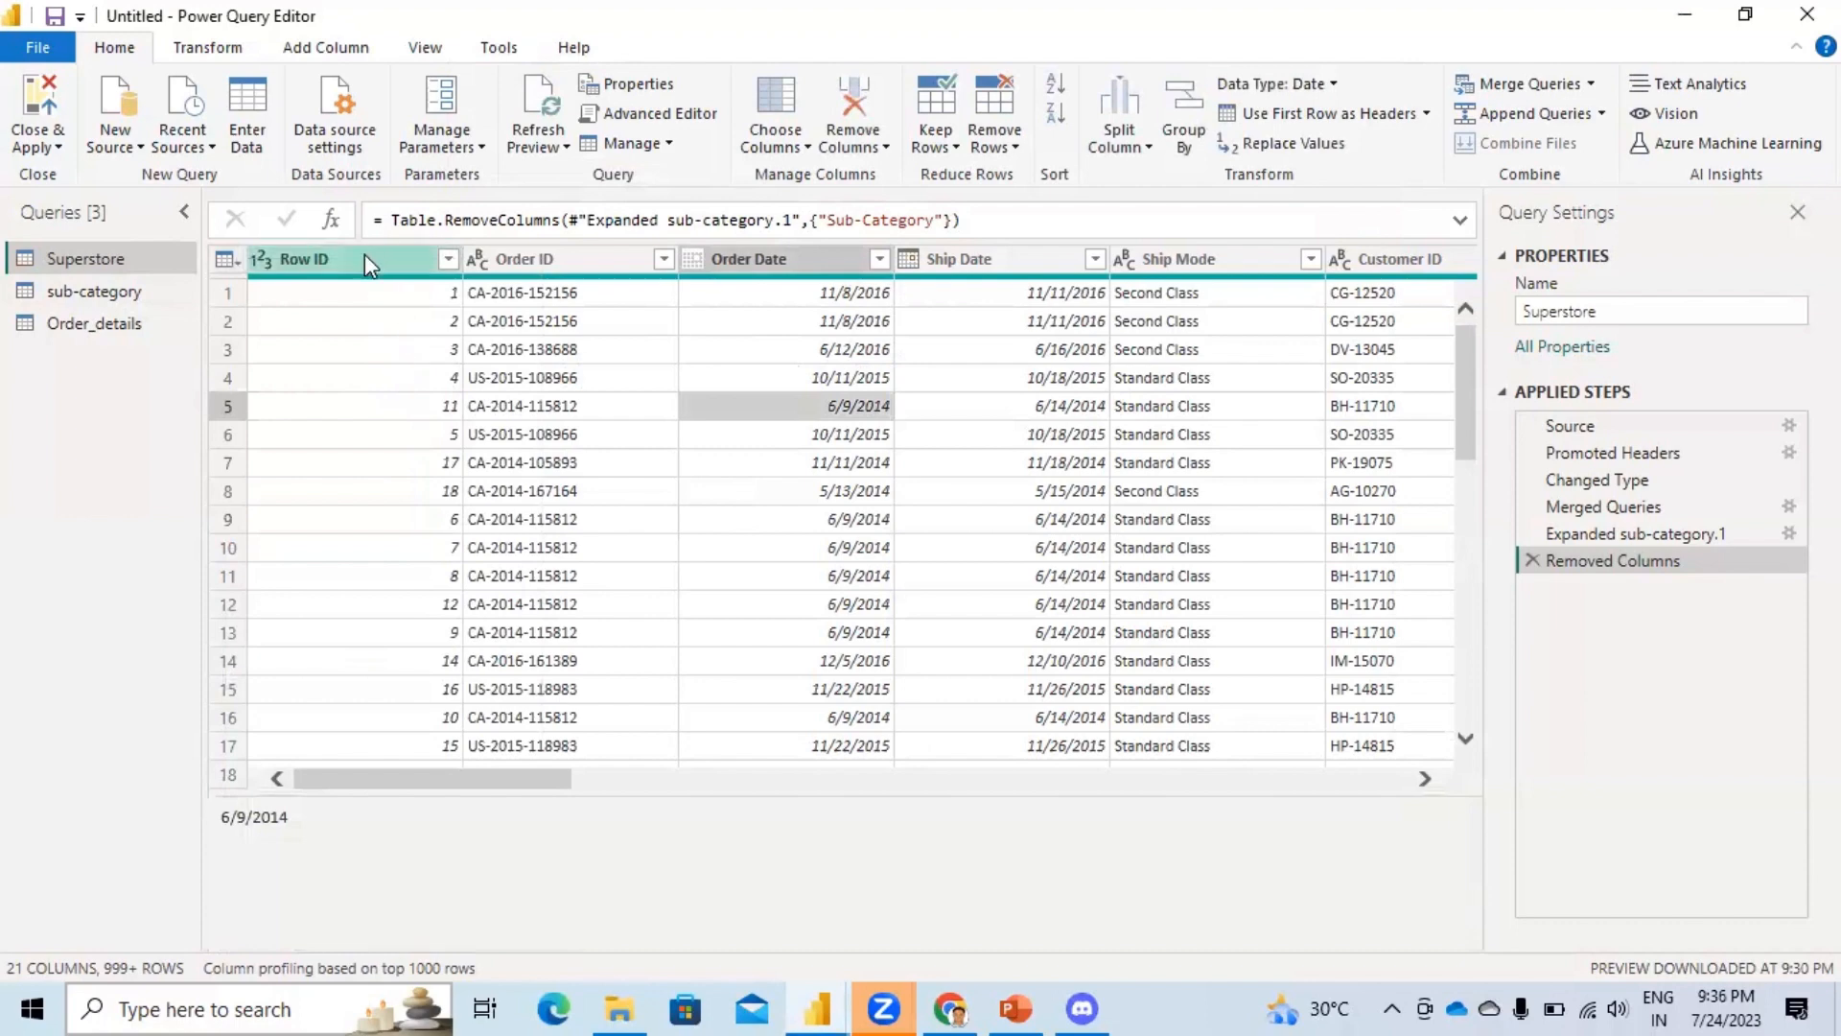
{"action": "right_click", "coordinate": [348, 259]}
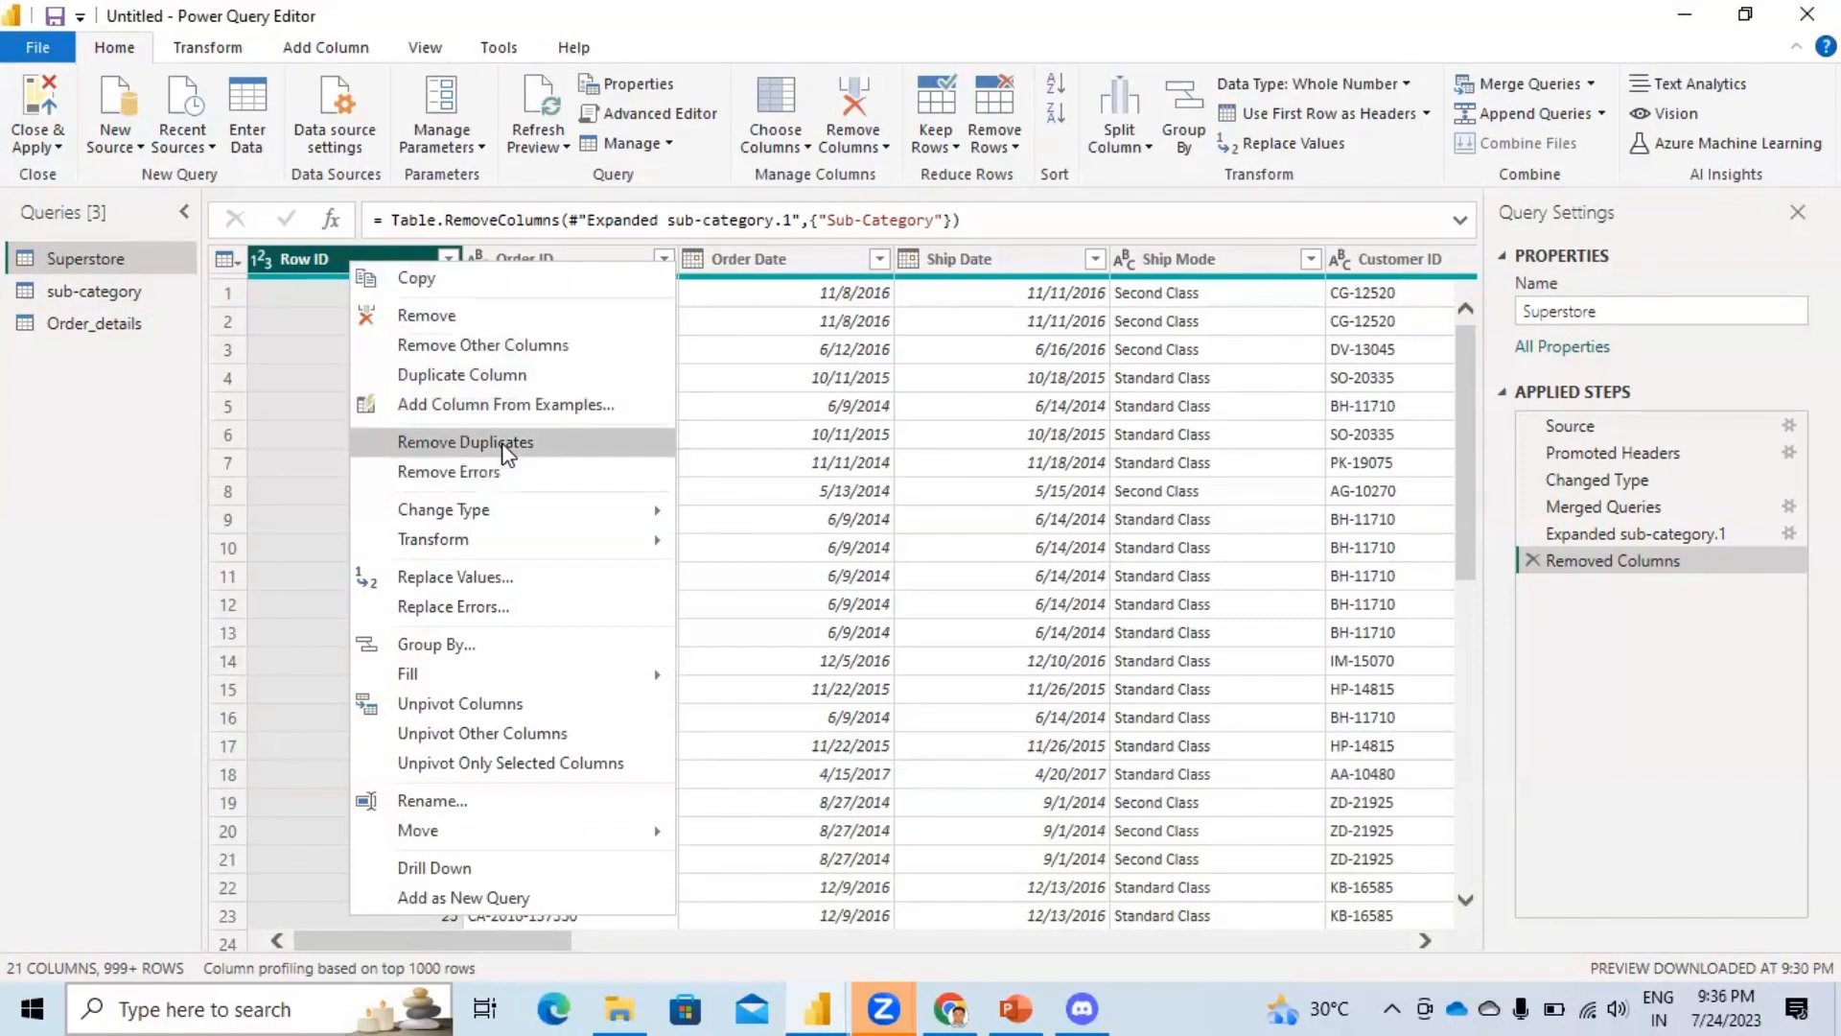
{"action": "left_click", "coordinate": [721, 377]}
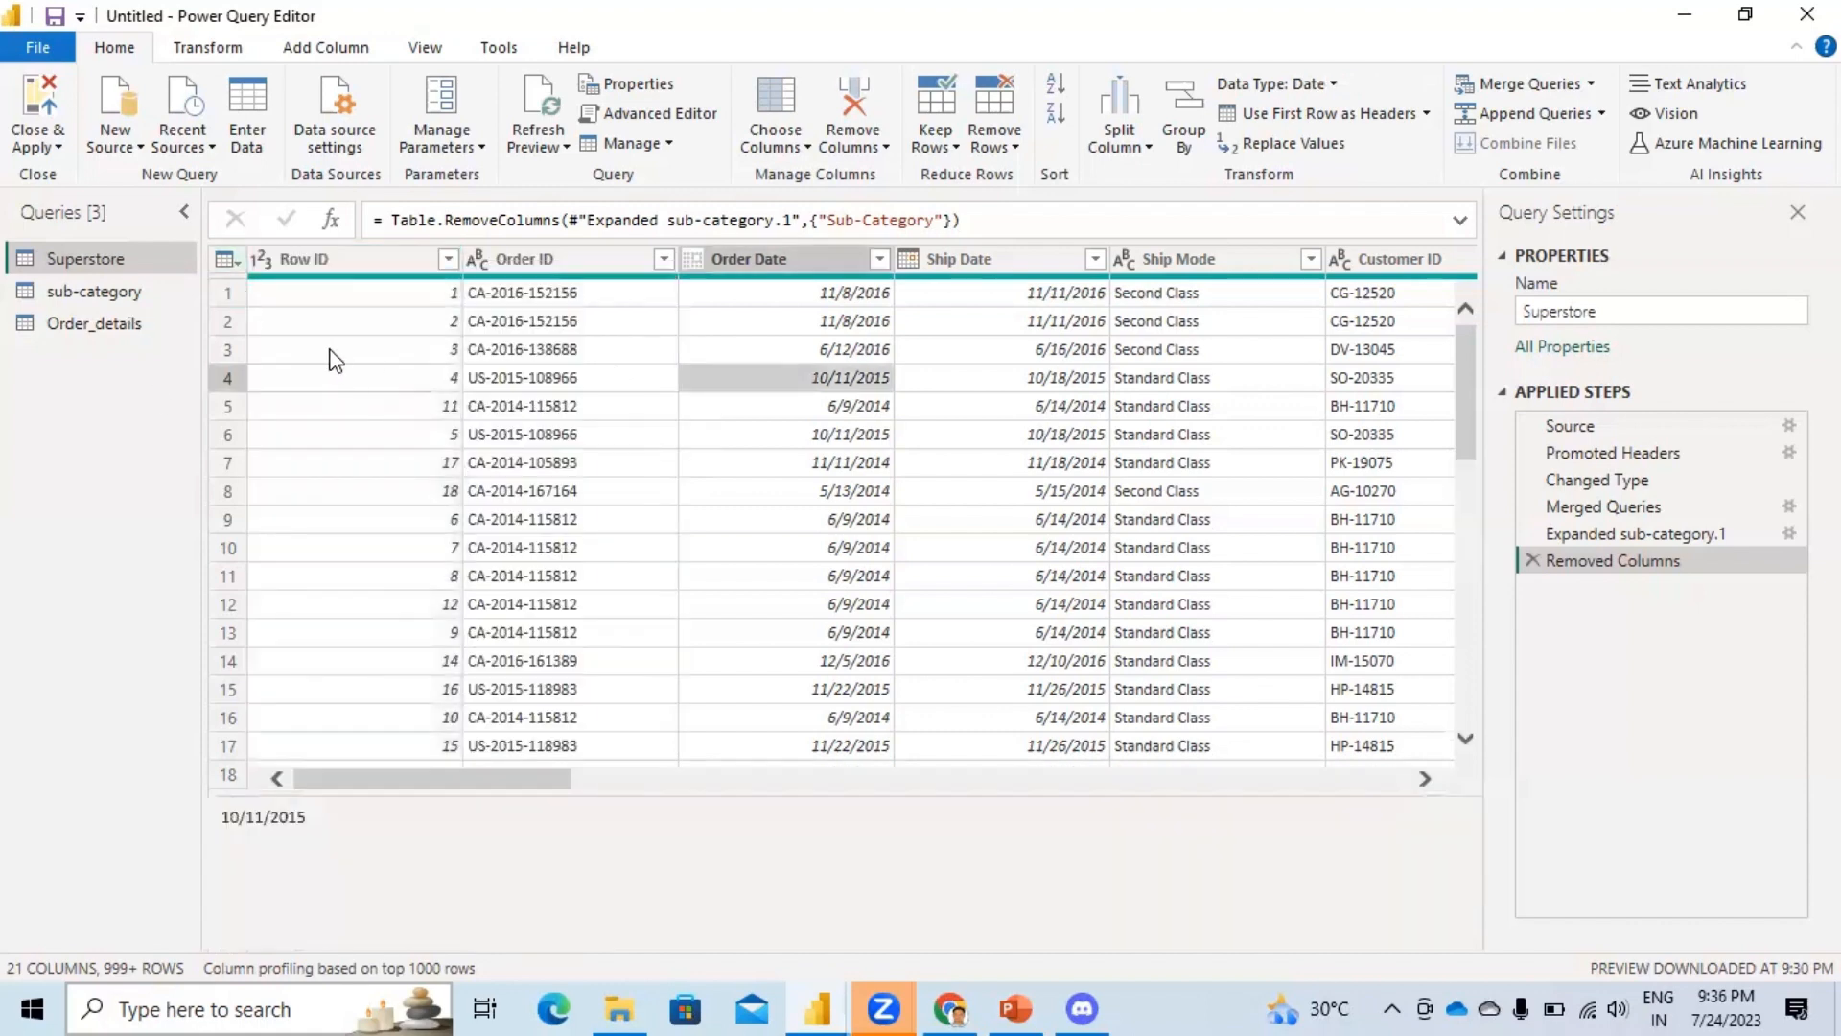
{"action": "left_click", "coordinate": [227, 261]}
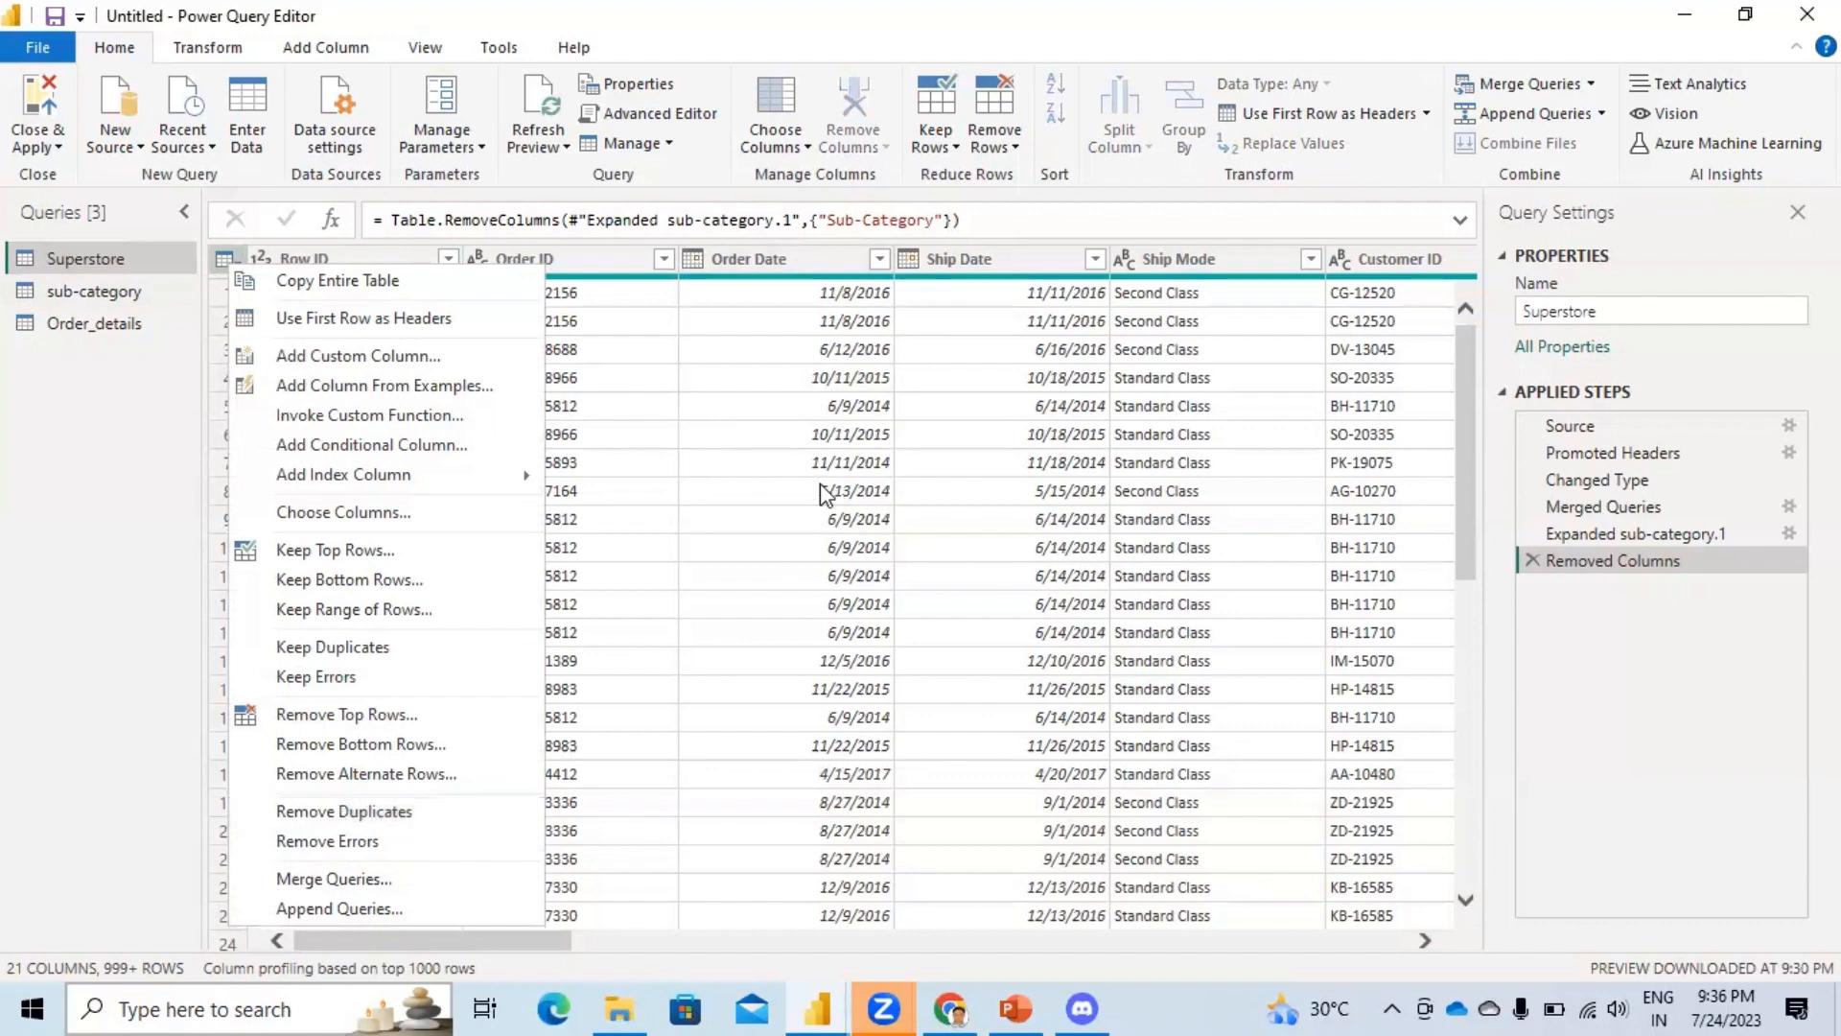
{"action": "left_click", "coordinate": [736, 494]}
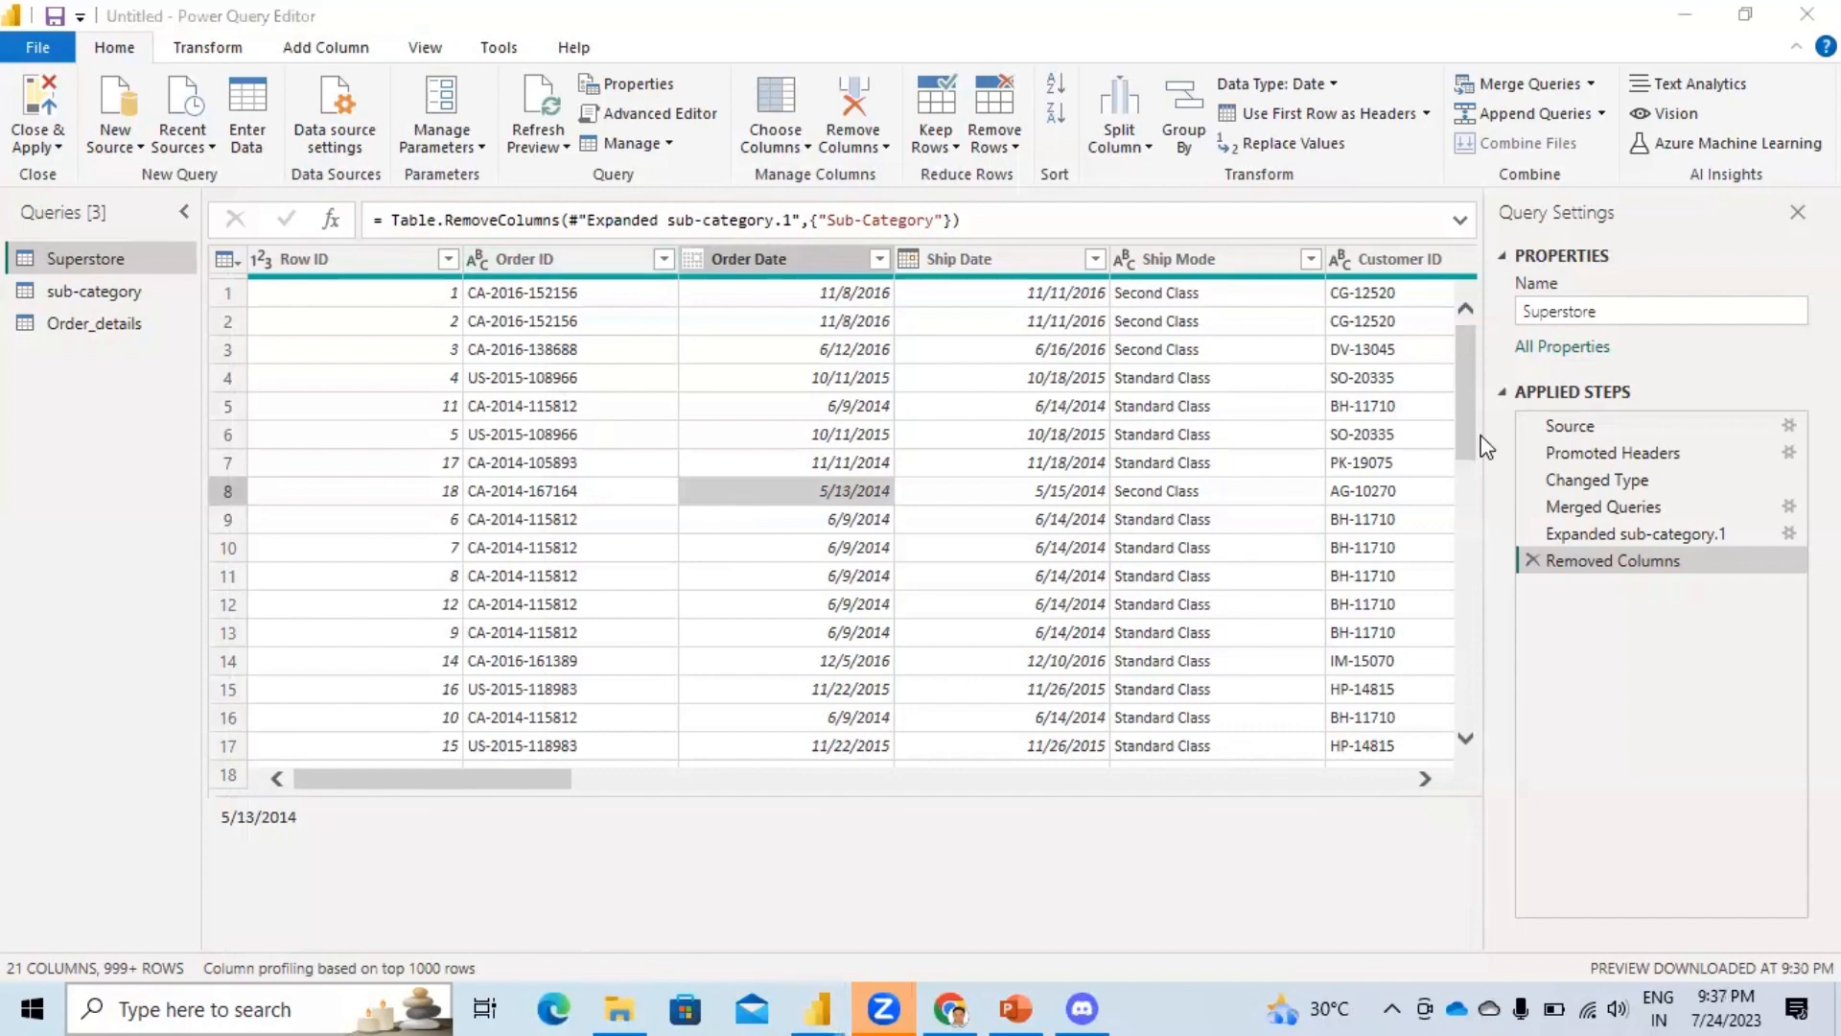
Merge Superstore with Order_details on the Order ID column of both tables, using a Left Outer join.
{"action": "left_click", "coordinate": [1517, 86]}
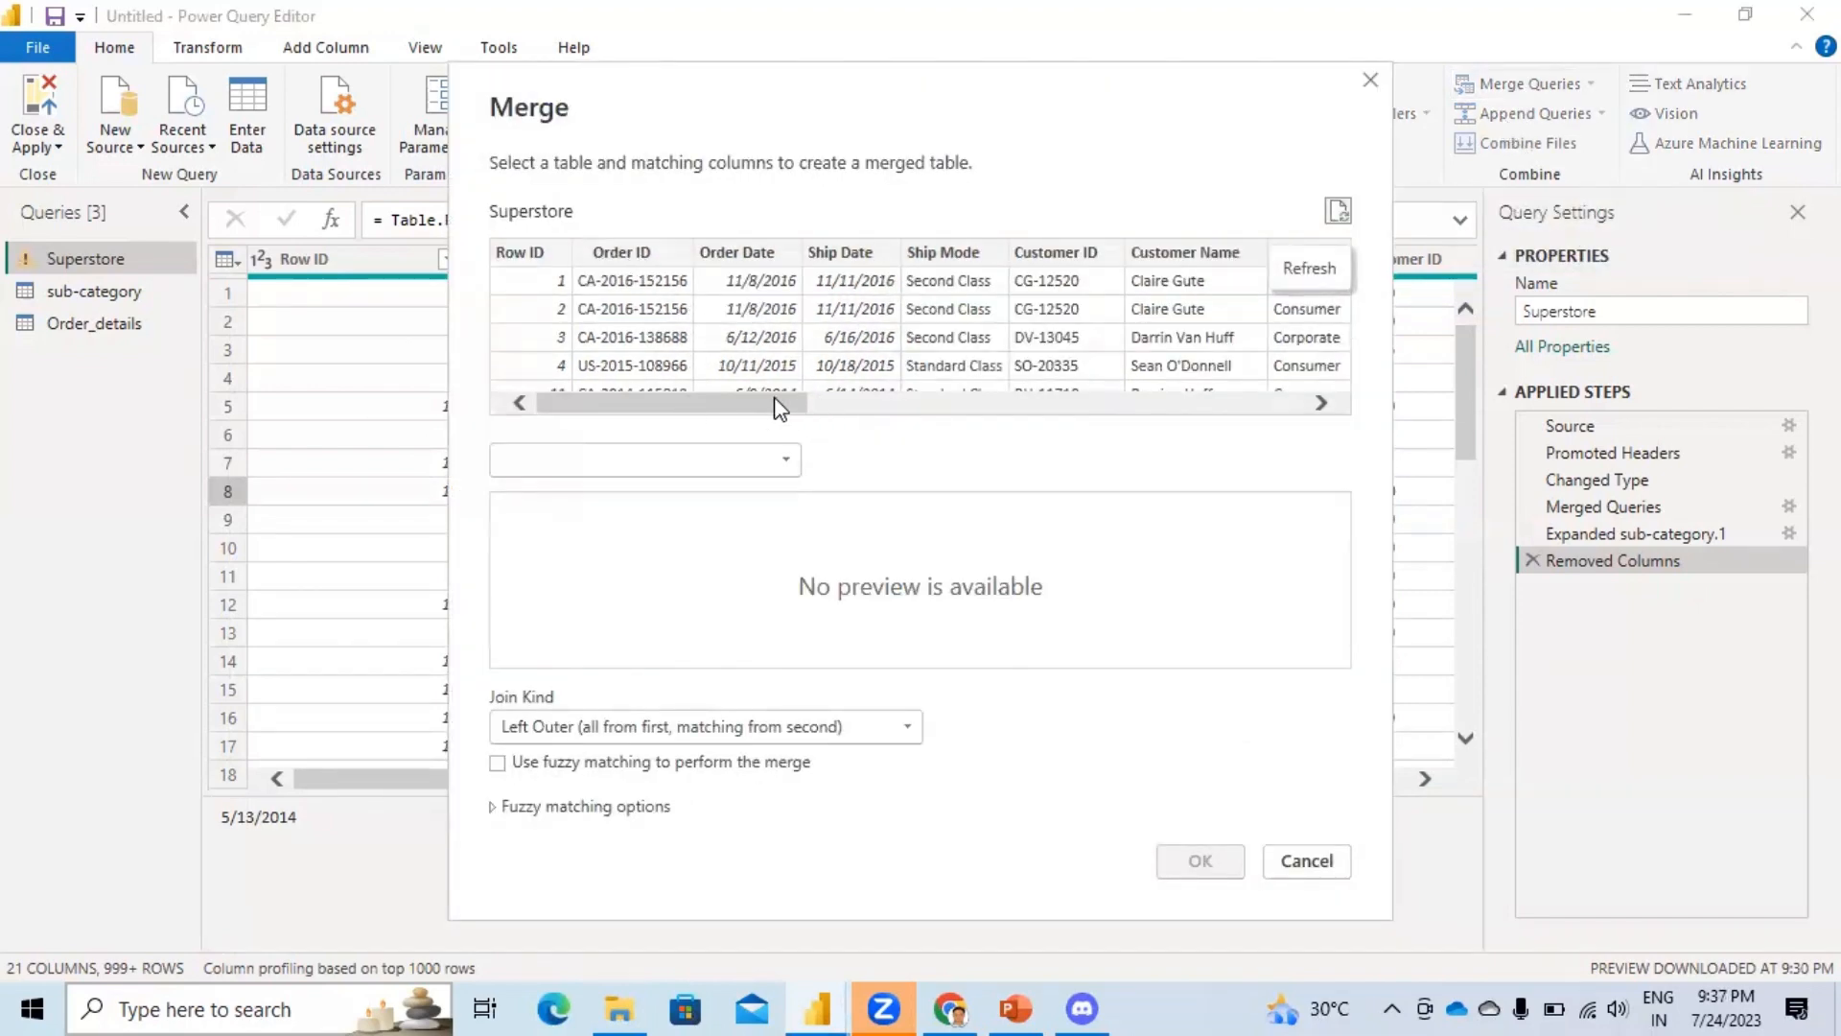
{"action": "left_click", "coordinate": [652, 255]}
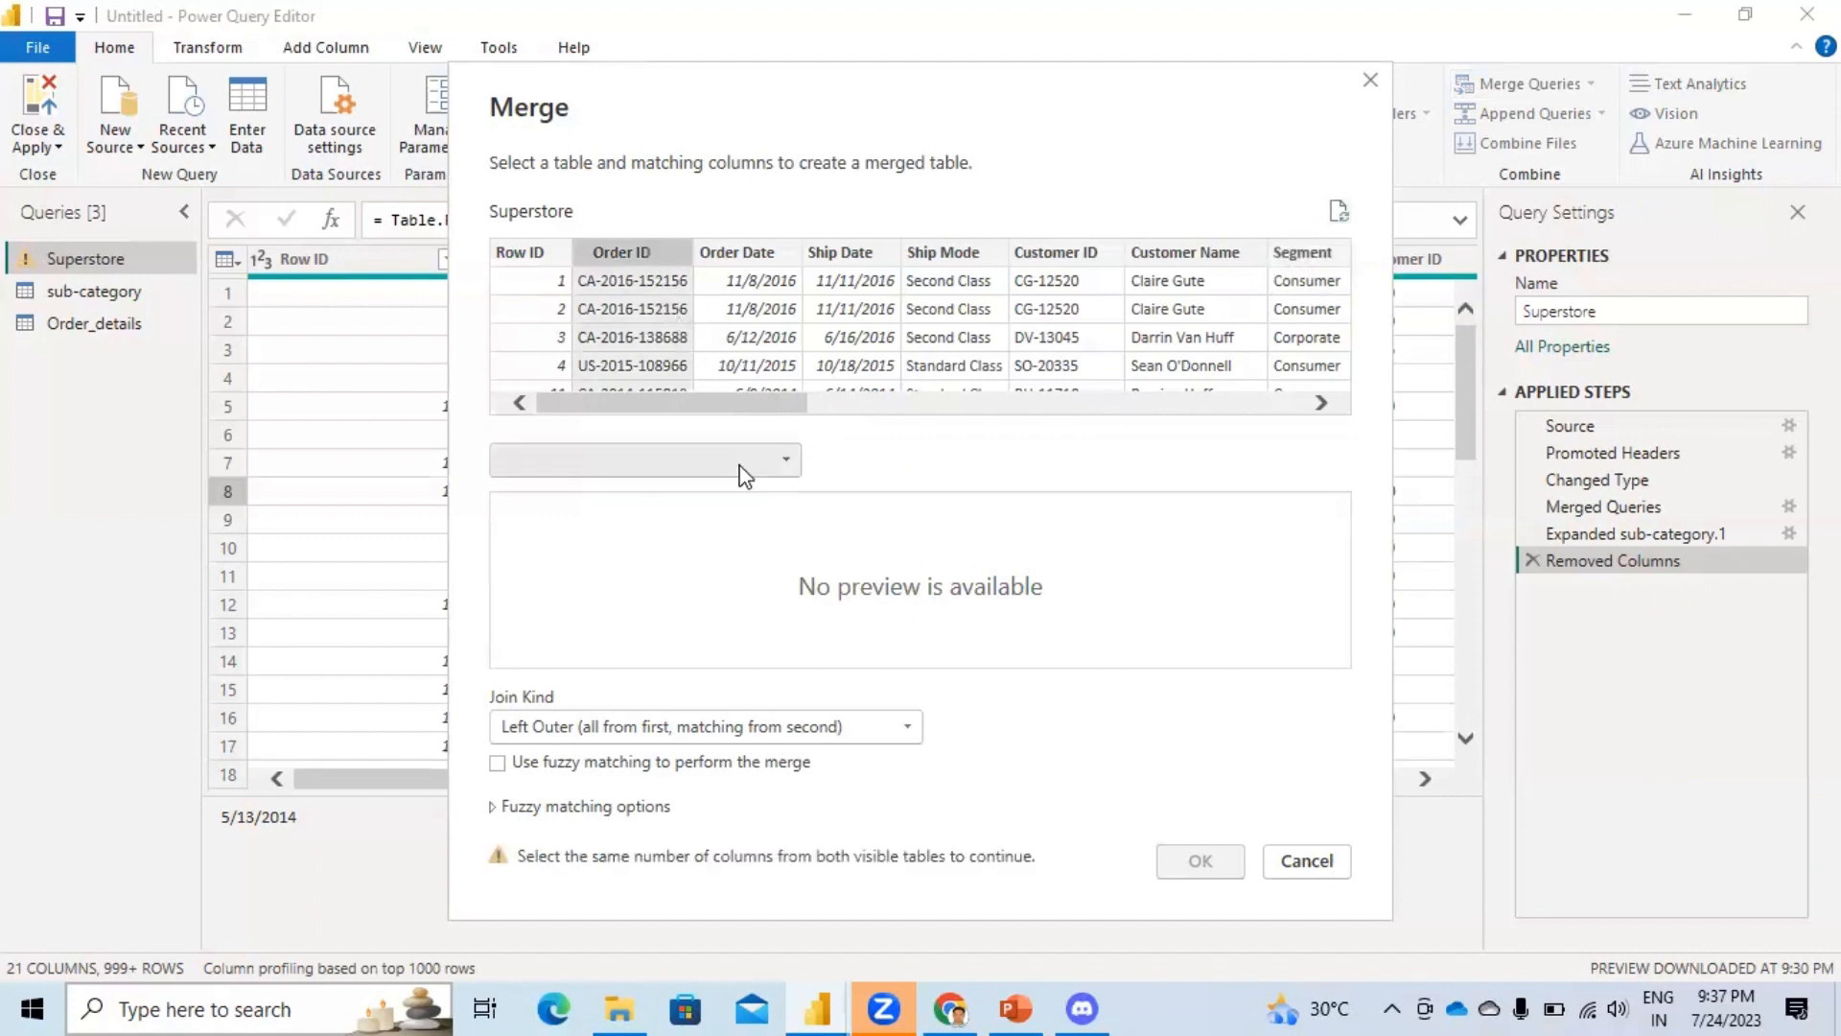
{"action": "left_click", "coordinate": [787, 461]}
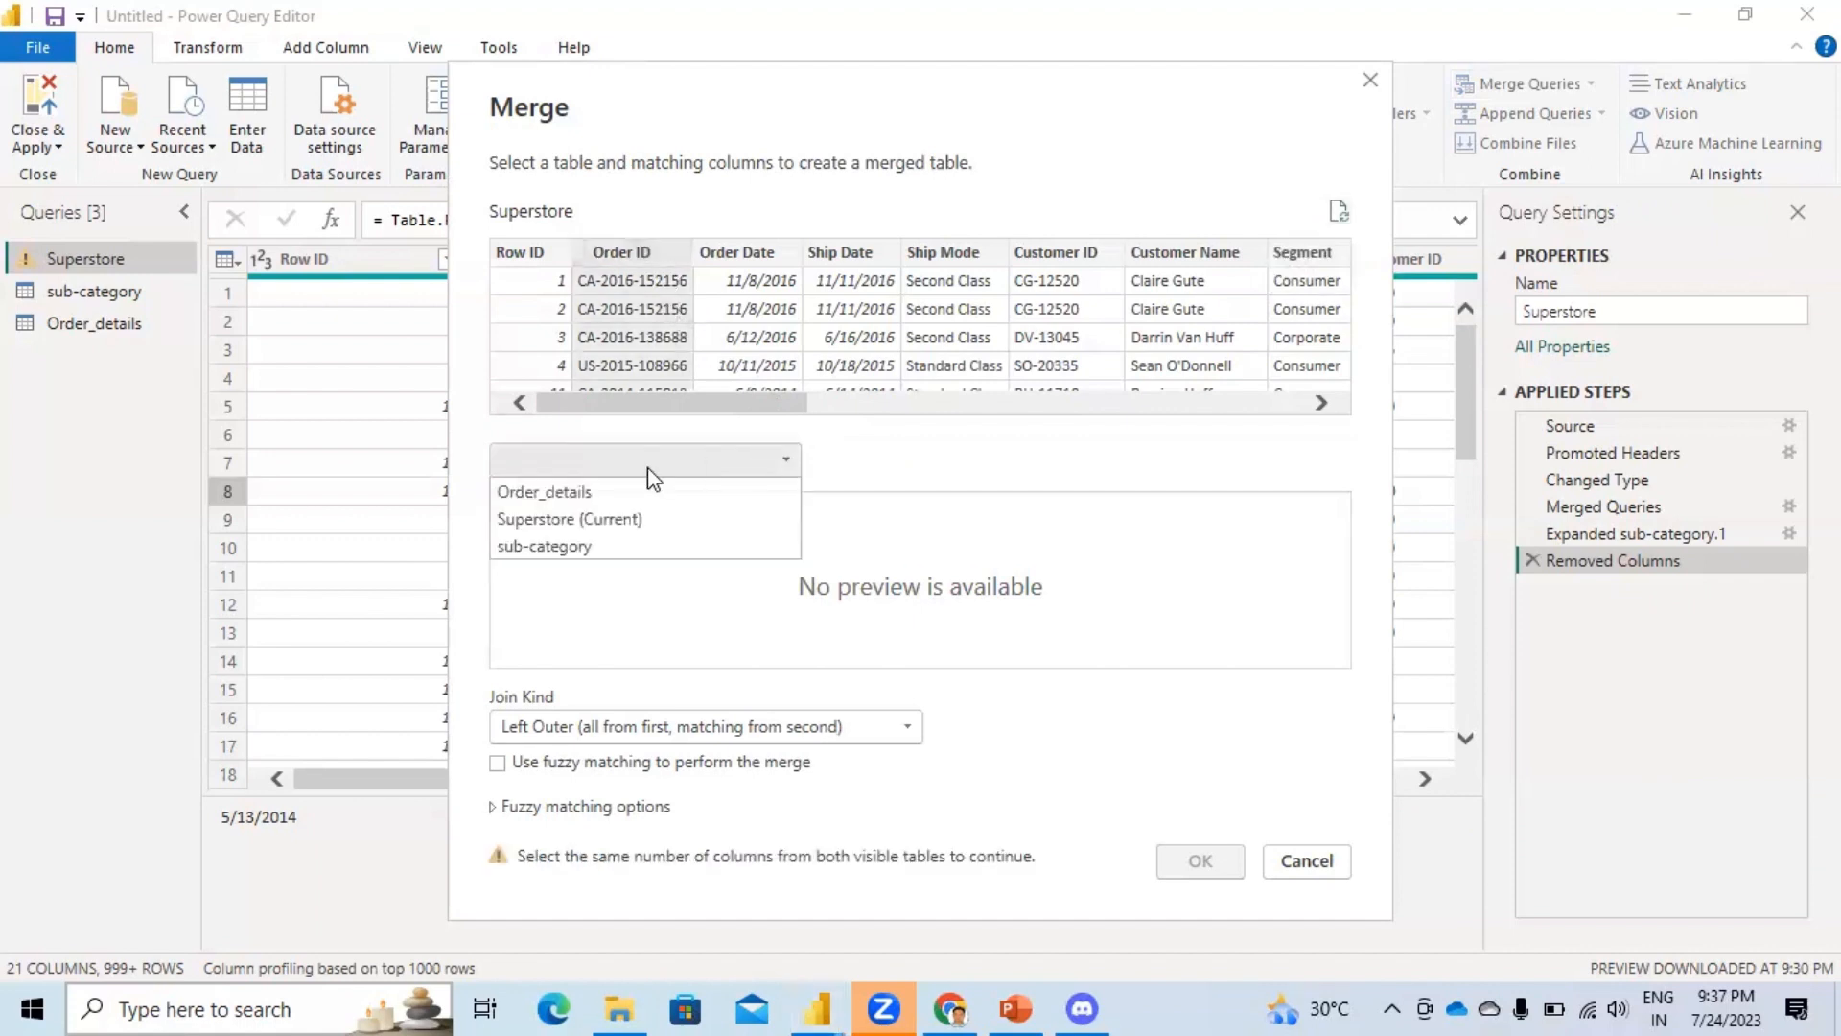
{"action": "left_click", "coordinate": [574, 490]}
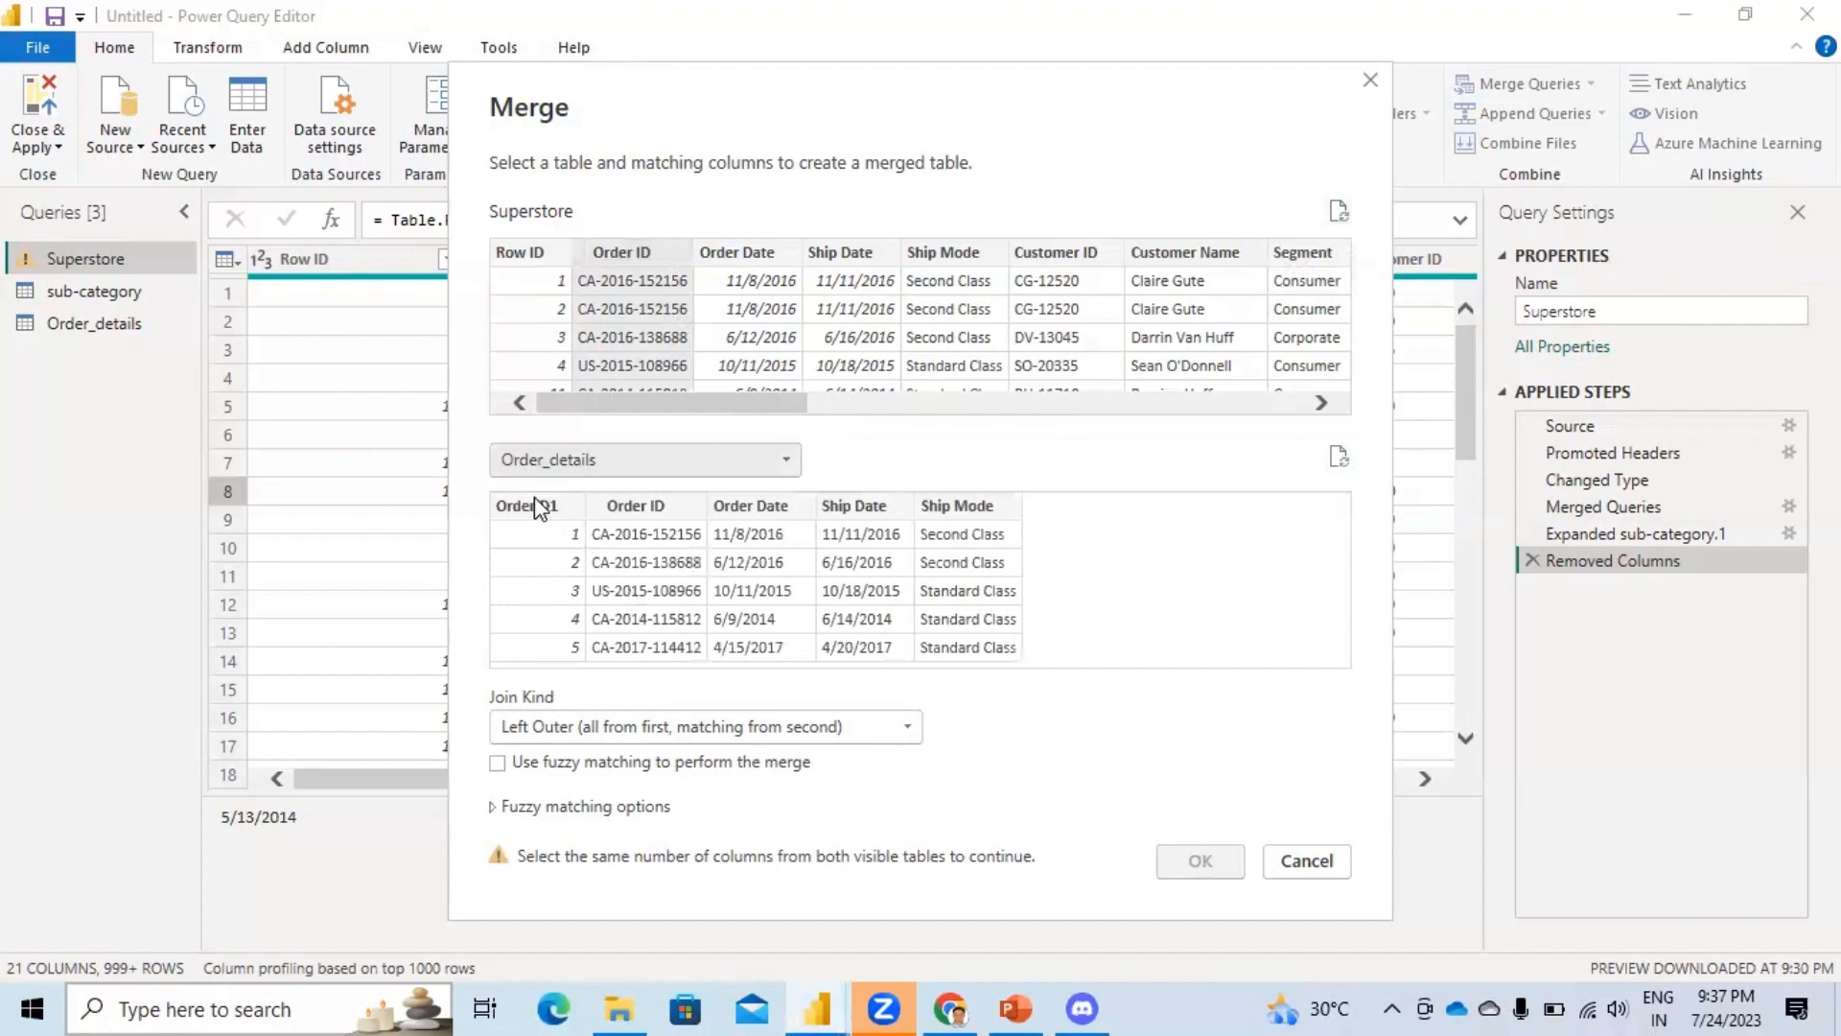
{"action": "left_click", "coordinate": [641, 505]}
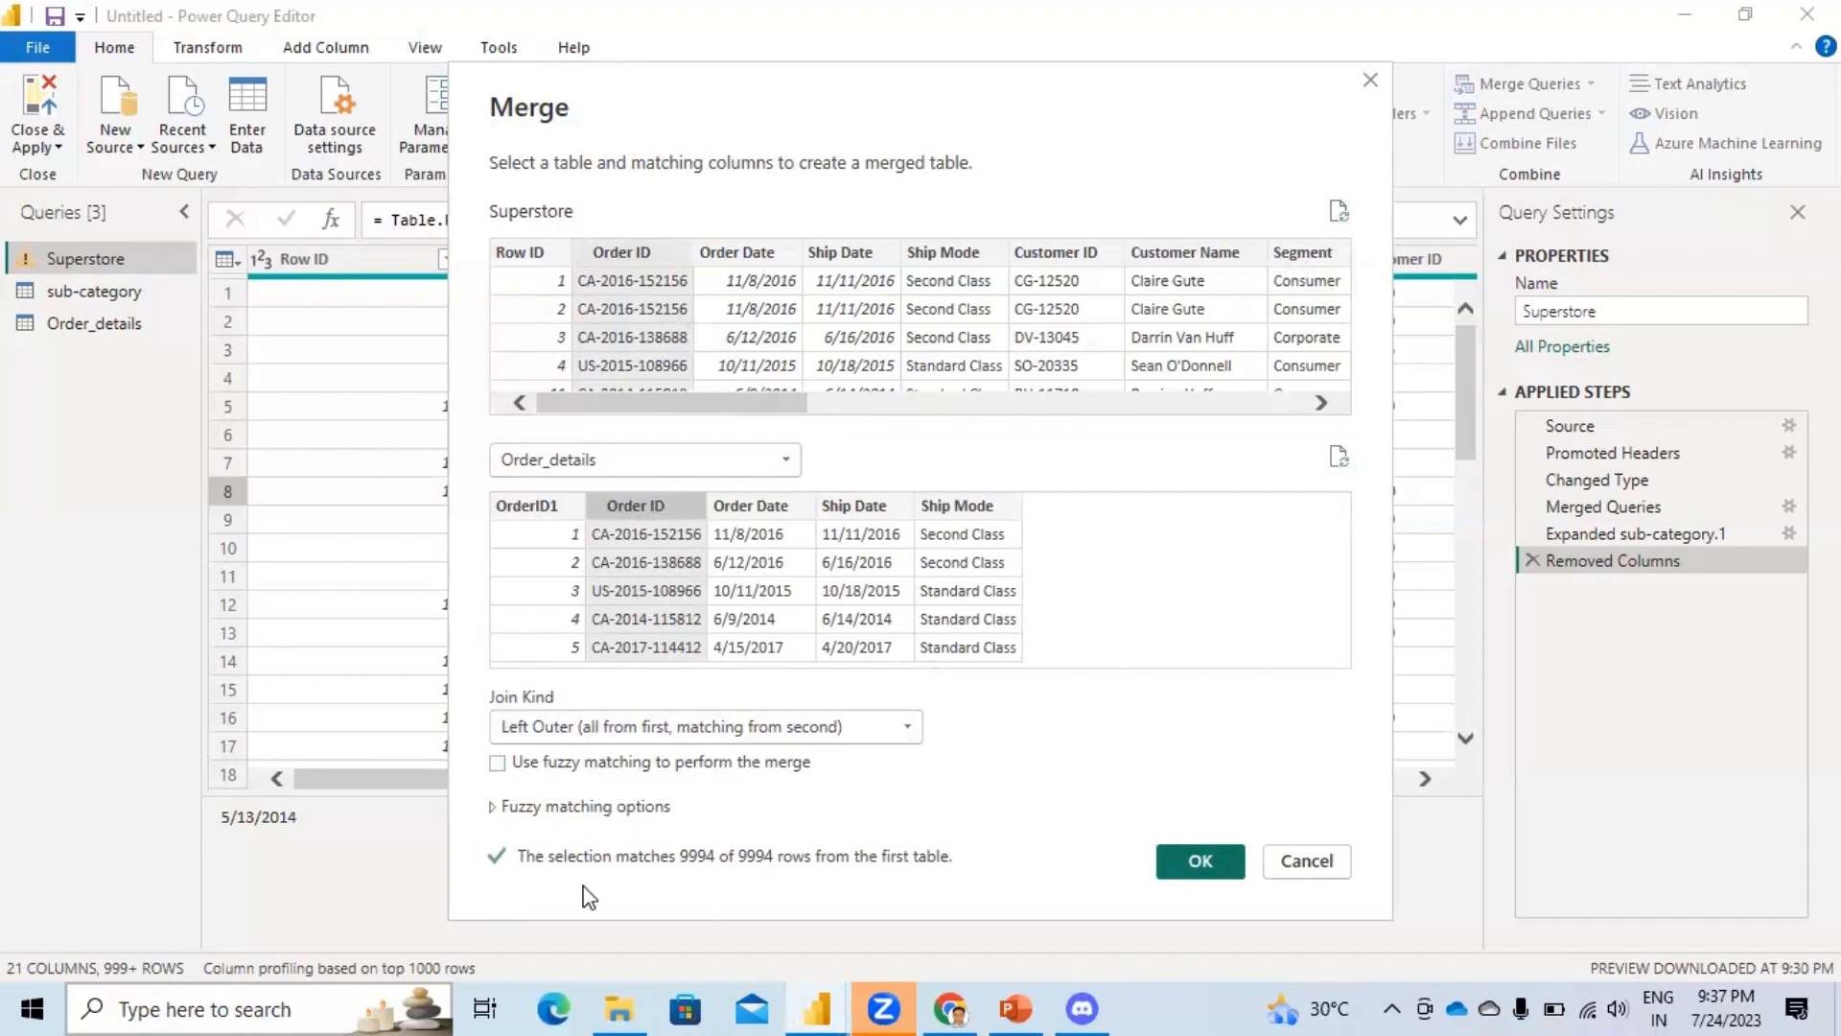
{"action": "left_click", "coordinate": [1201, 863]}
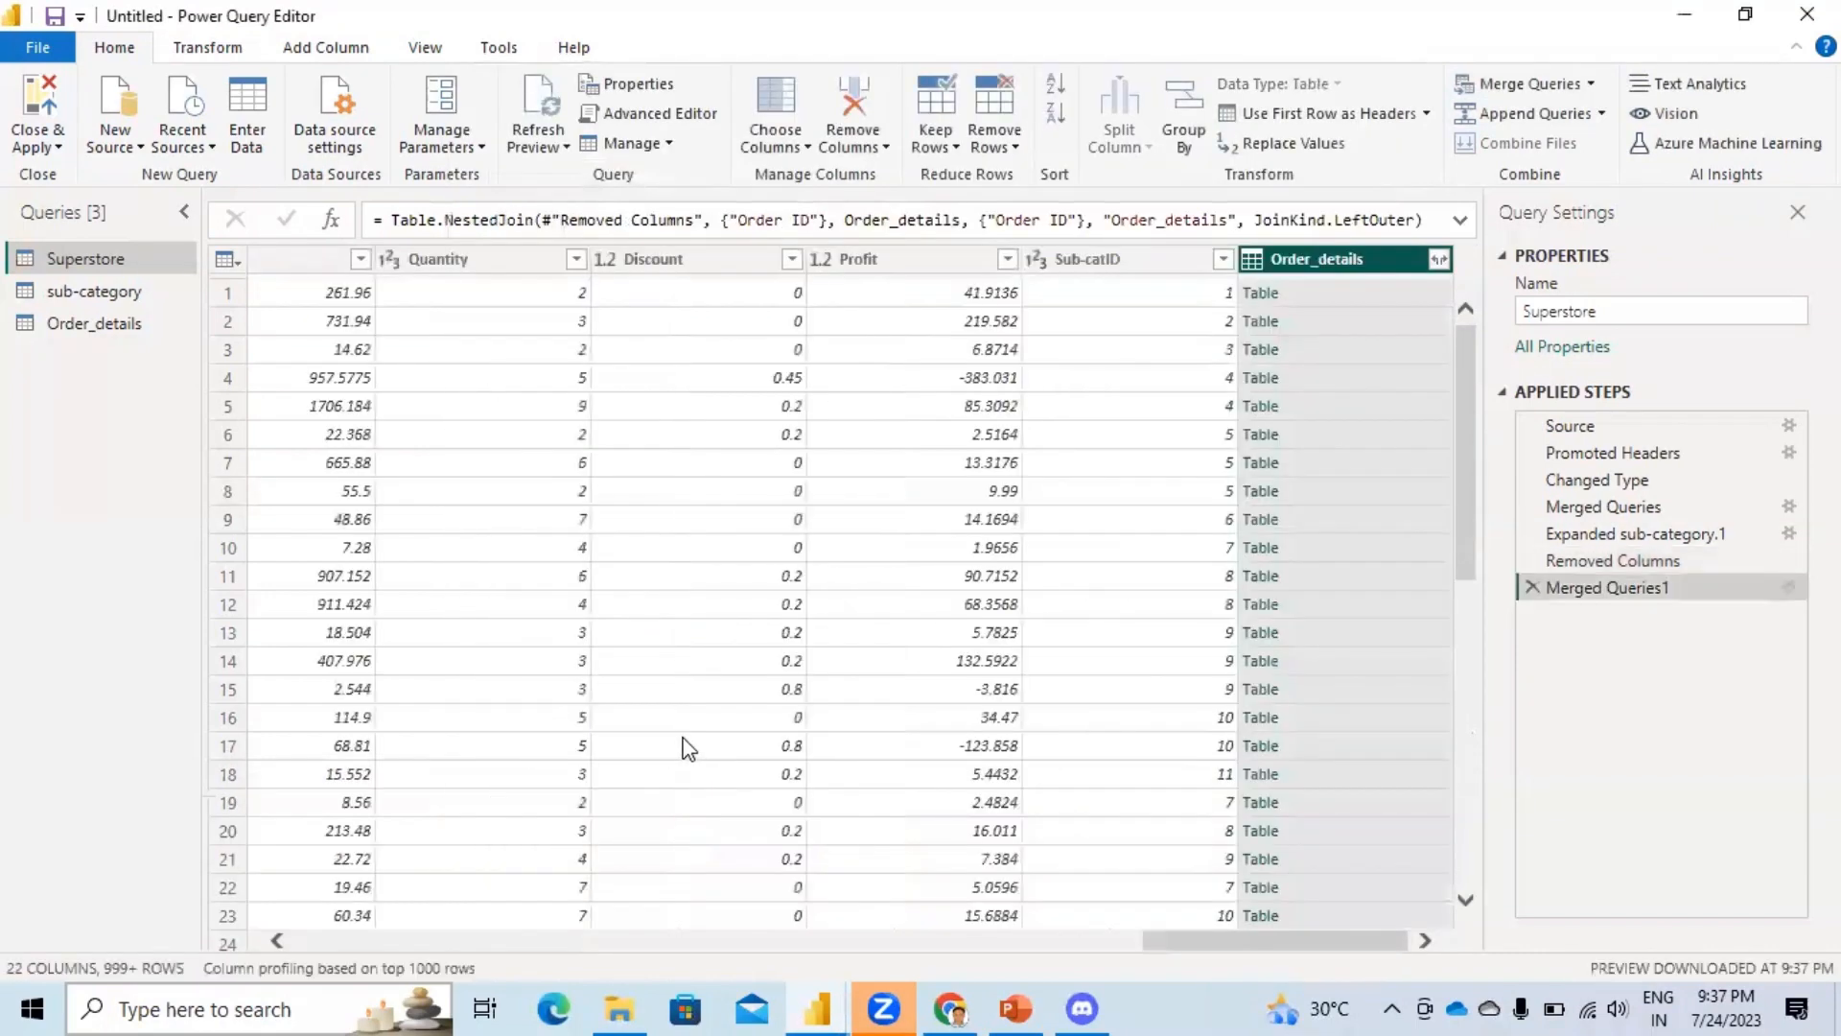
Expand the merged Order_details column to only OrderID1, without the original column name as prefix.
{"action": "left_click", "coordinate": [1441, 259]}
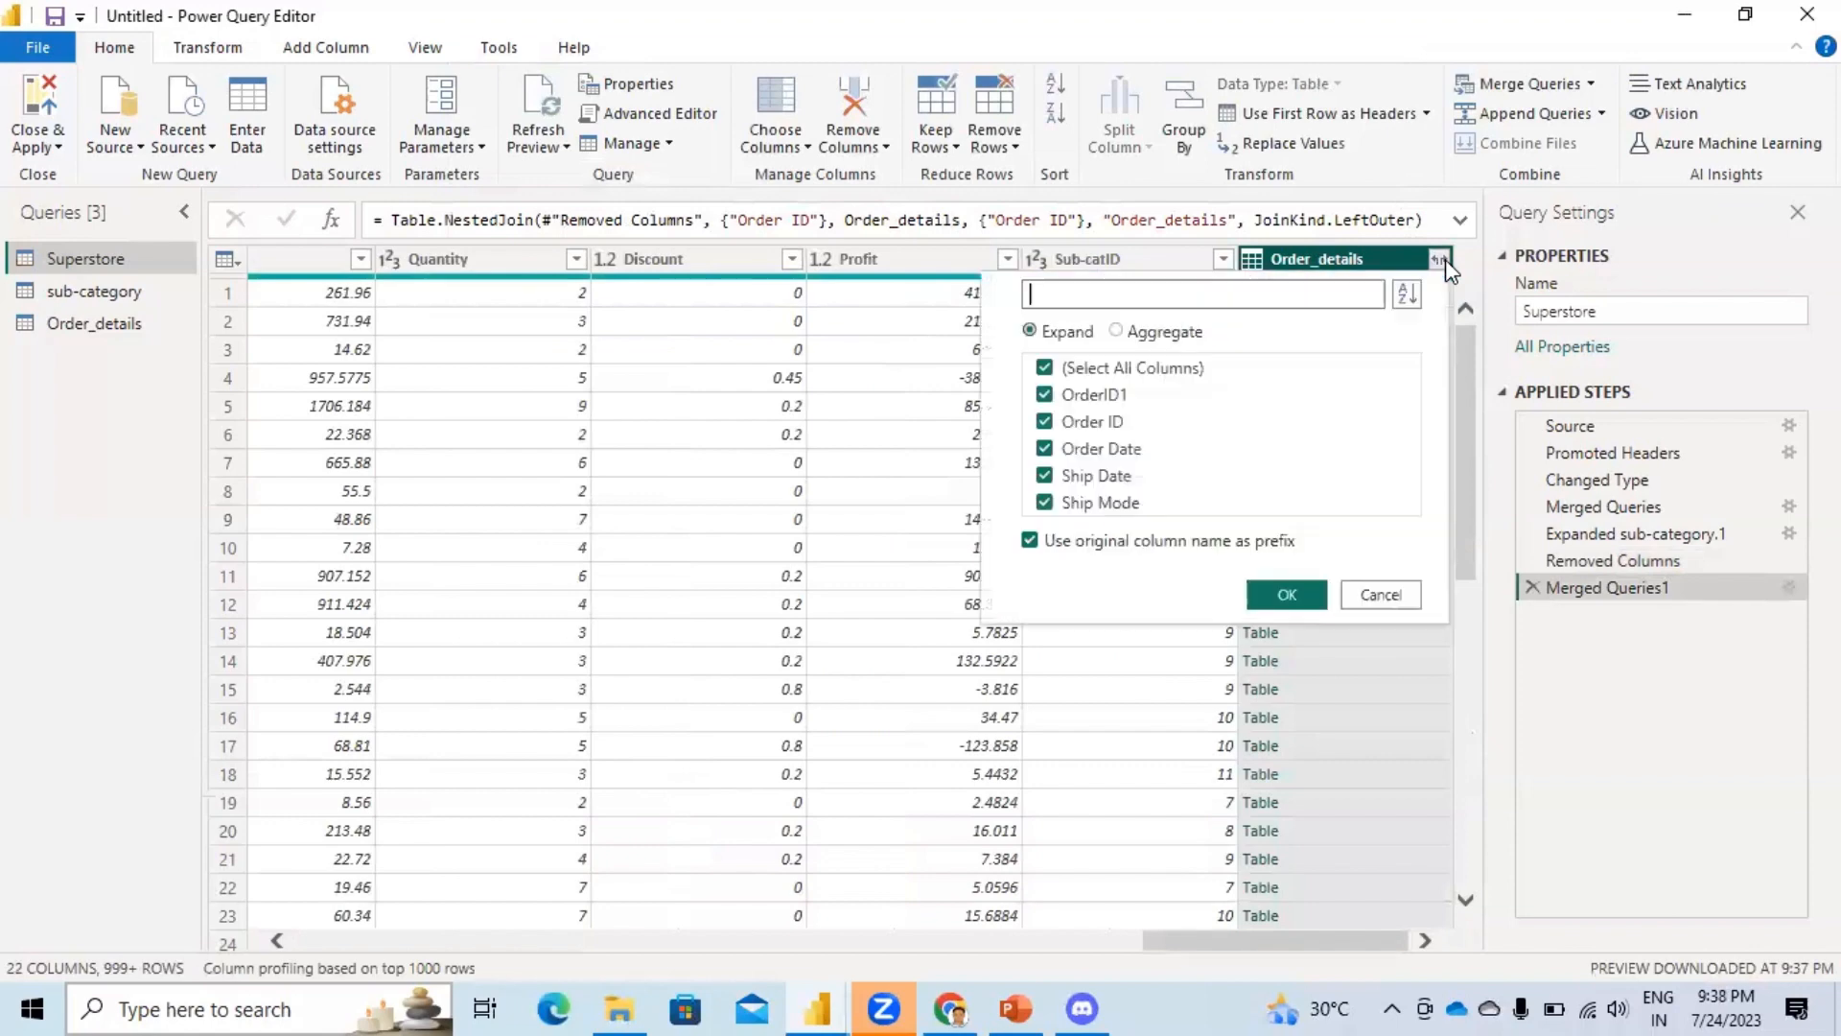
{"action": "left_click", "coordinate": [1045, 368]}
{"action": "left_click", "coordinate": [1045, 395]}
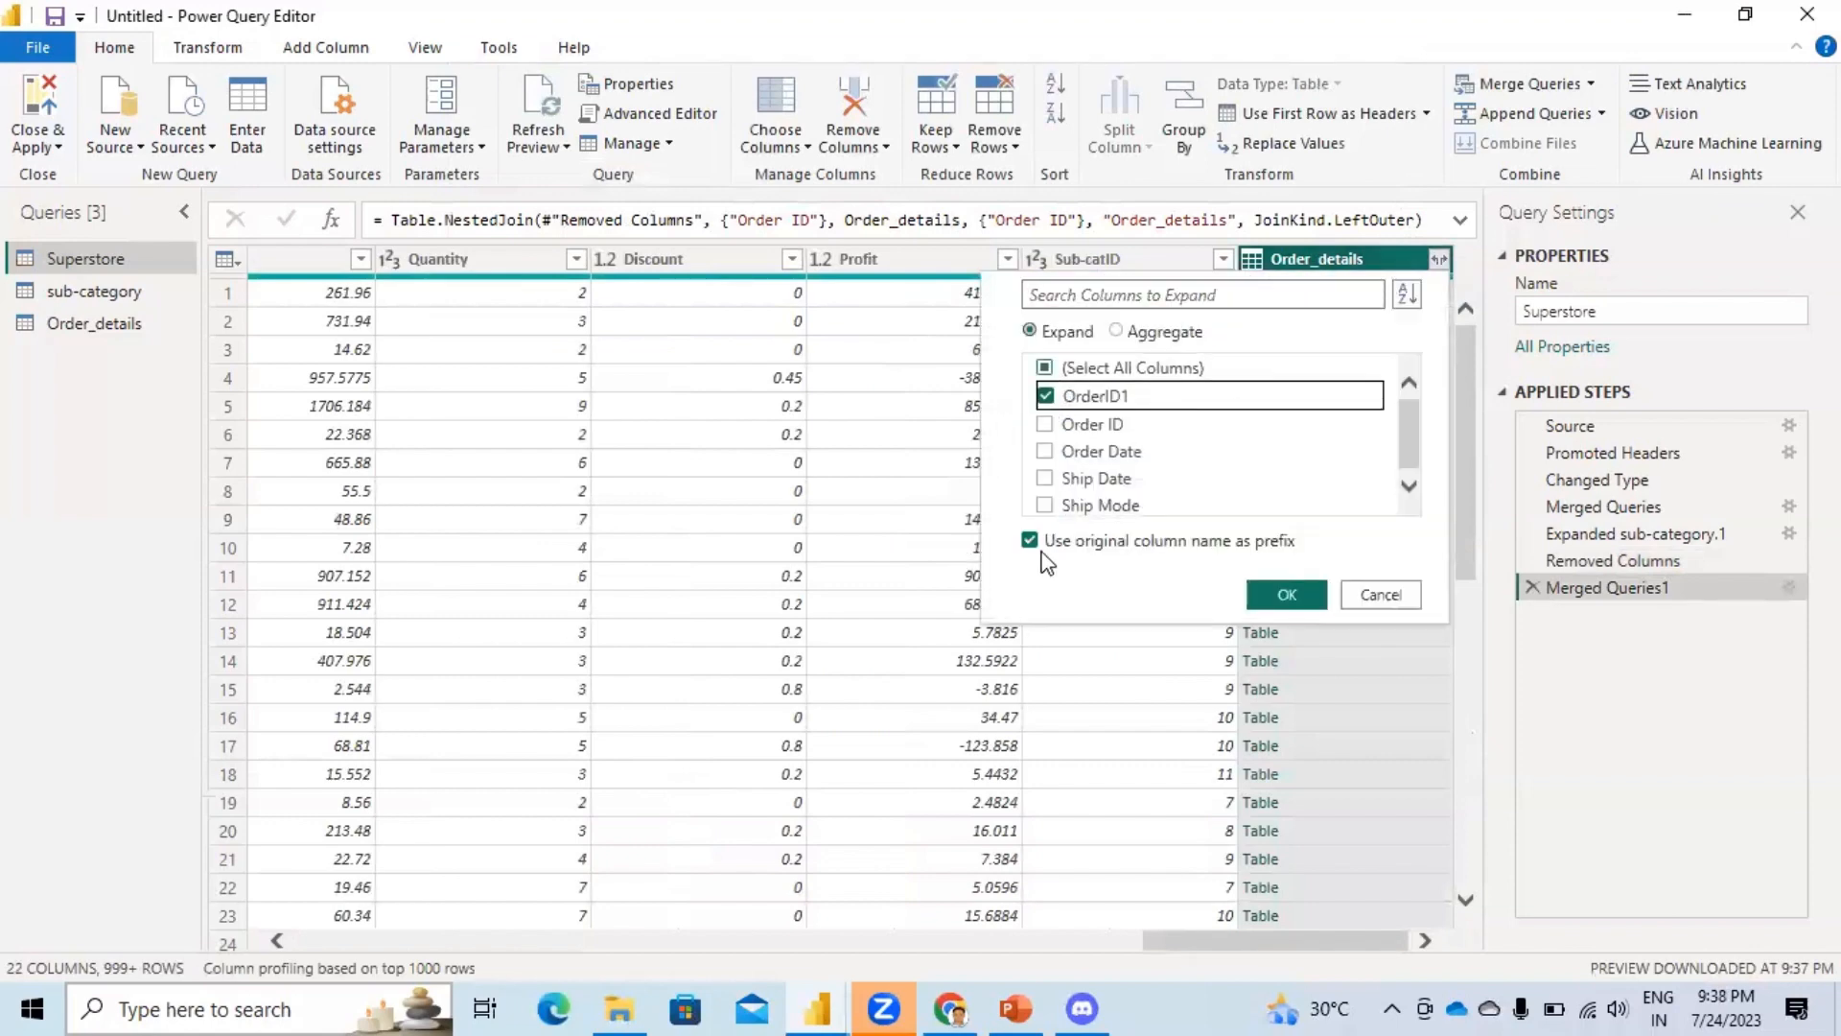
{"action": "left_click", "coordinate": [1029, 540]}
{"action": "left_click", "coordinate": [1286, 594]}
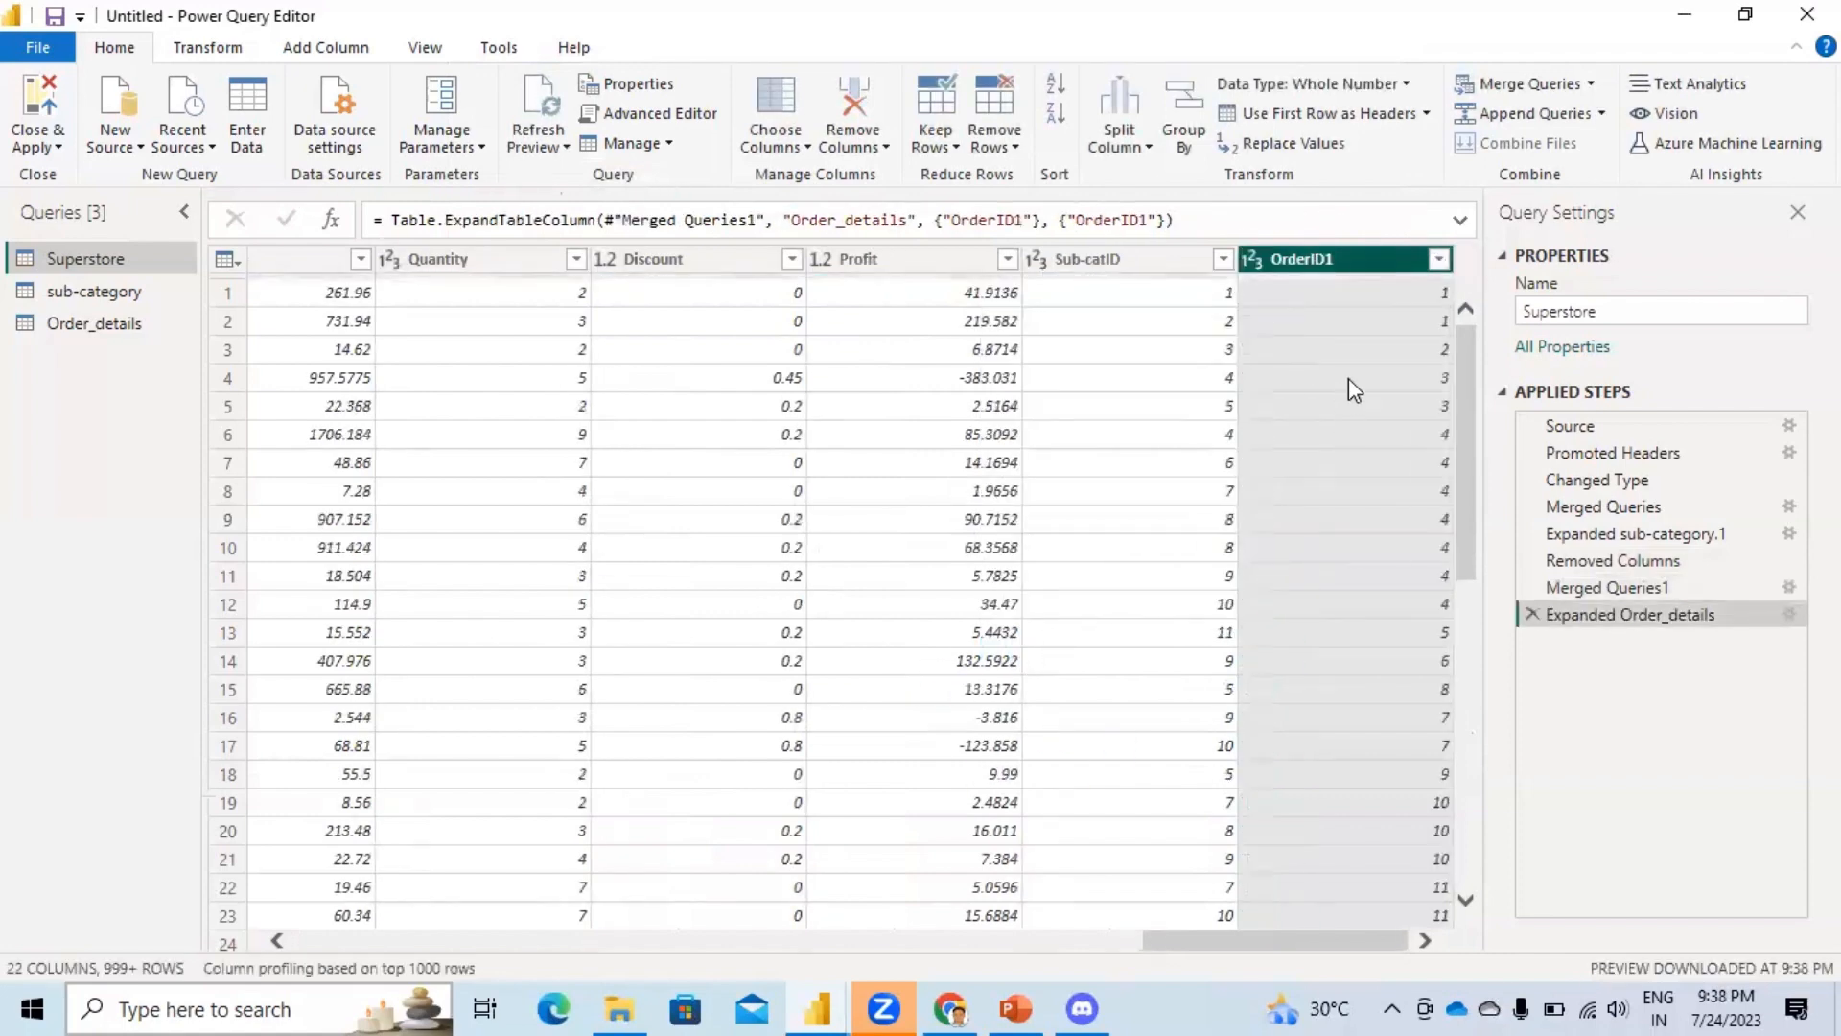
Remove the Order ID, Order Date, Ship Date, Ship Mode and OrderID1 columns from the Superstore query.
{"action": "left_click_drag", "start_coordinate": [1275, 948], "coordinate": [431, 946]}
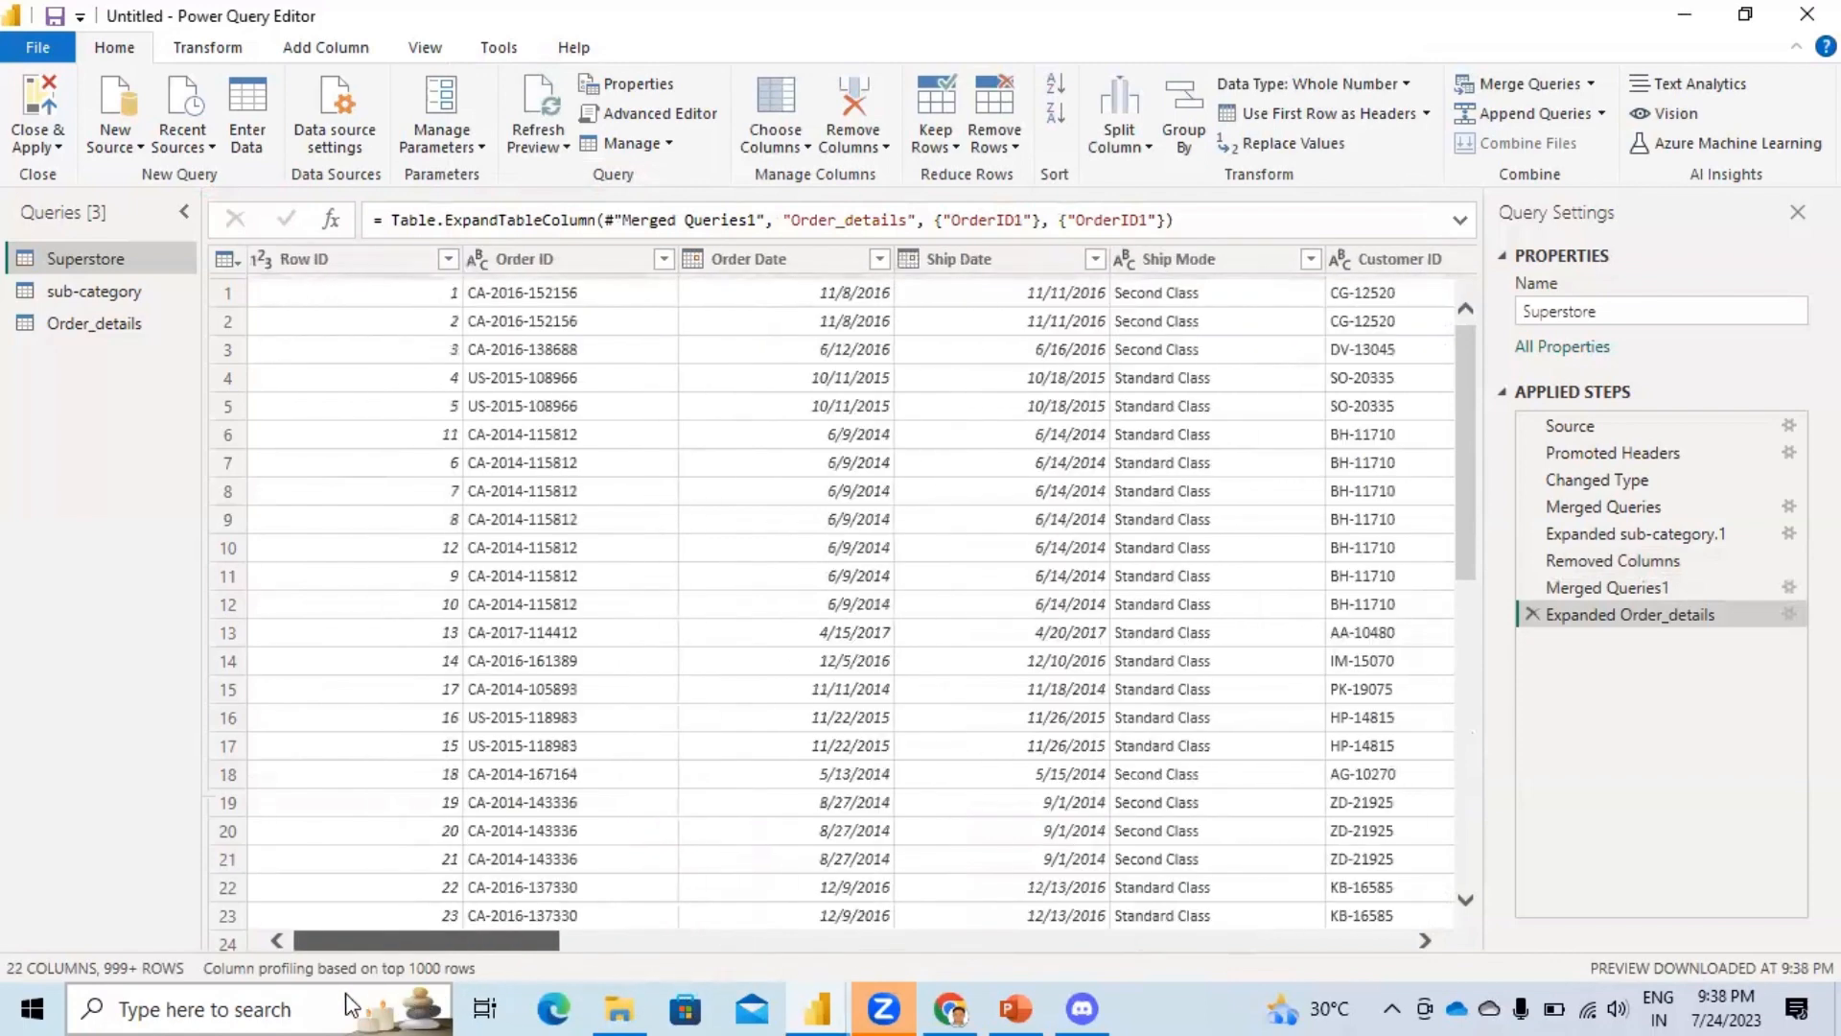
{"action": "left_click", "coordinate": [564, 256]}
{"action": "left_click", "coordinate": [762, 261], "text": "ctrl"}
{"action": "left_click", "coordinate": [997, 261], "text": "ctrl"}
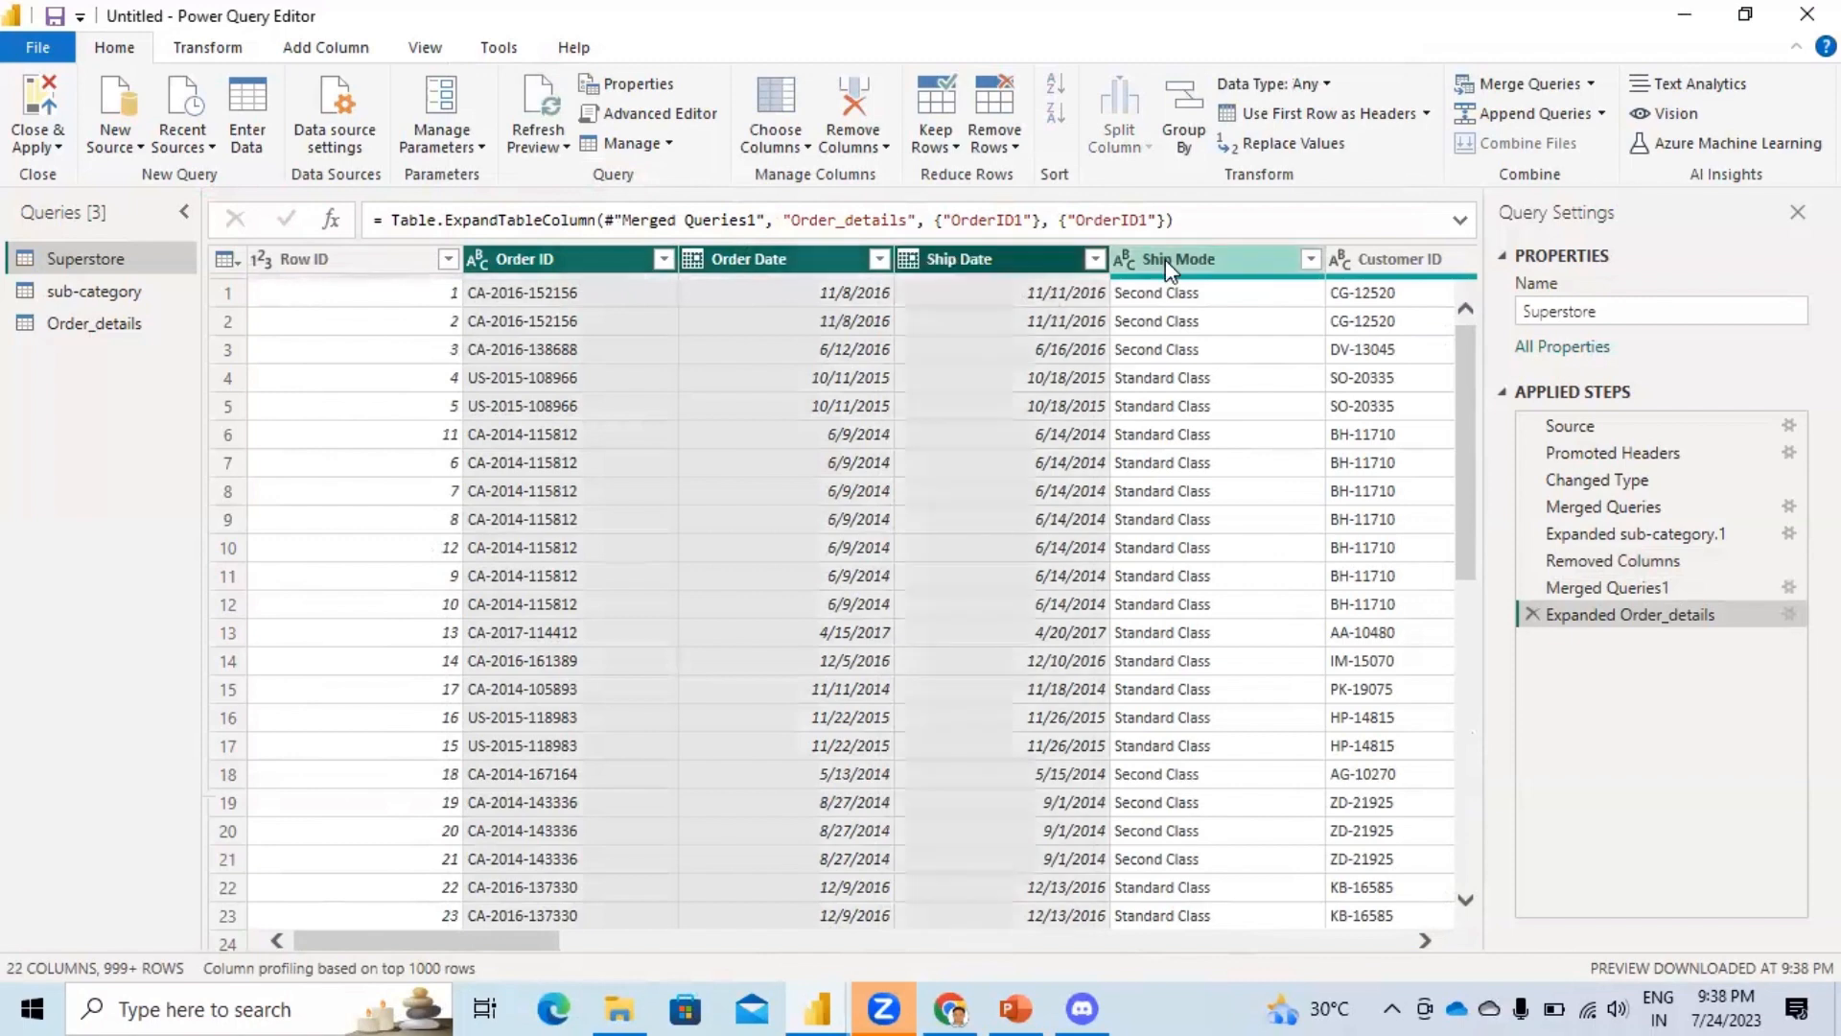
{"action": "left_click", "coordinate": [1165, 261], "text": "ctrl"}
{"action": "right_click", "coordinate": [1162, 260]}
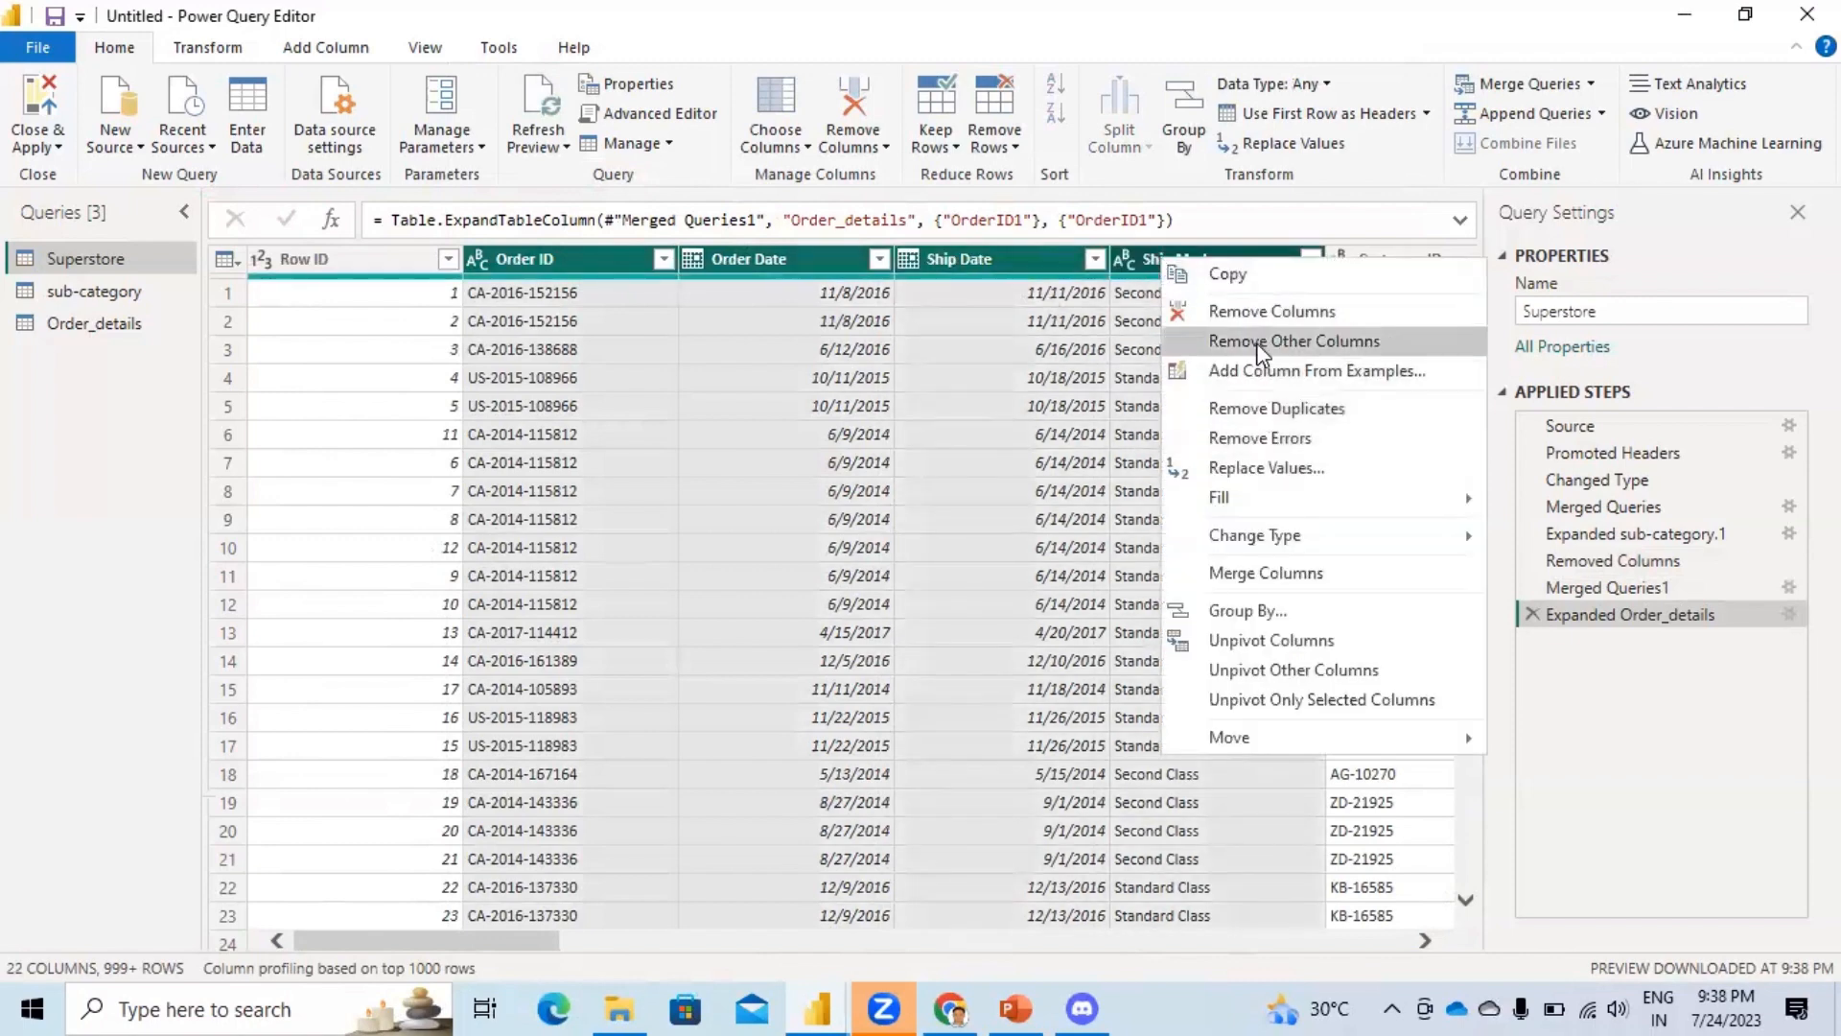
{"action": "left_click", "coordinate": [1247, 314]}
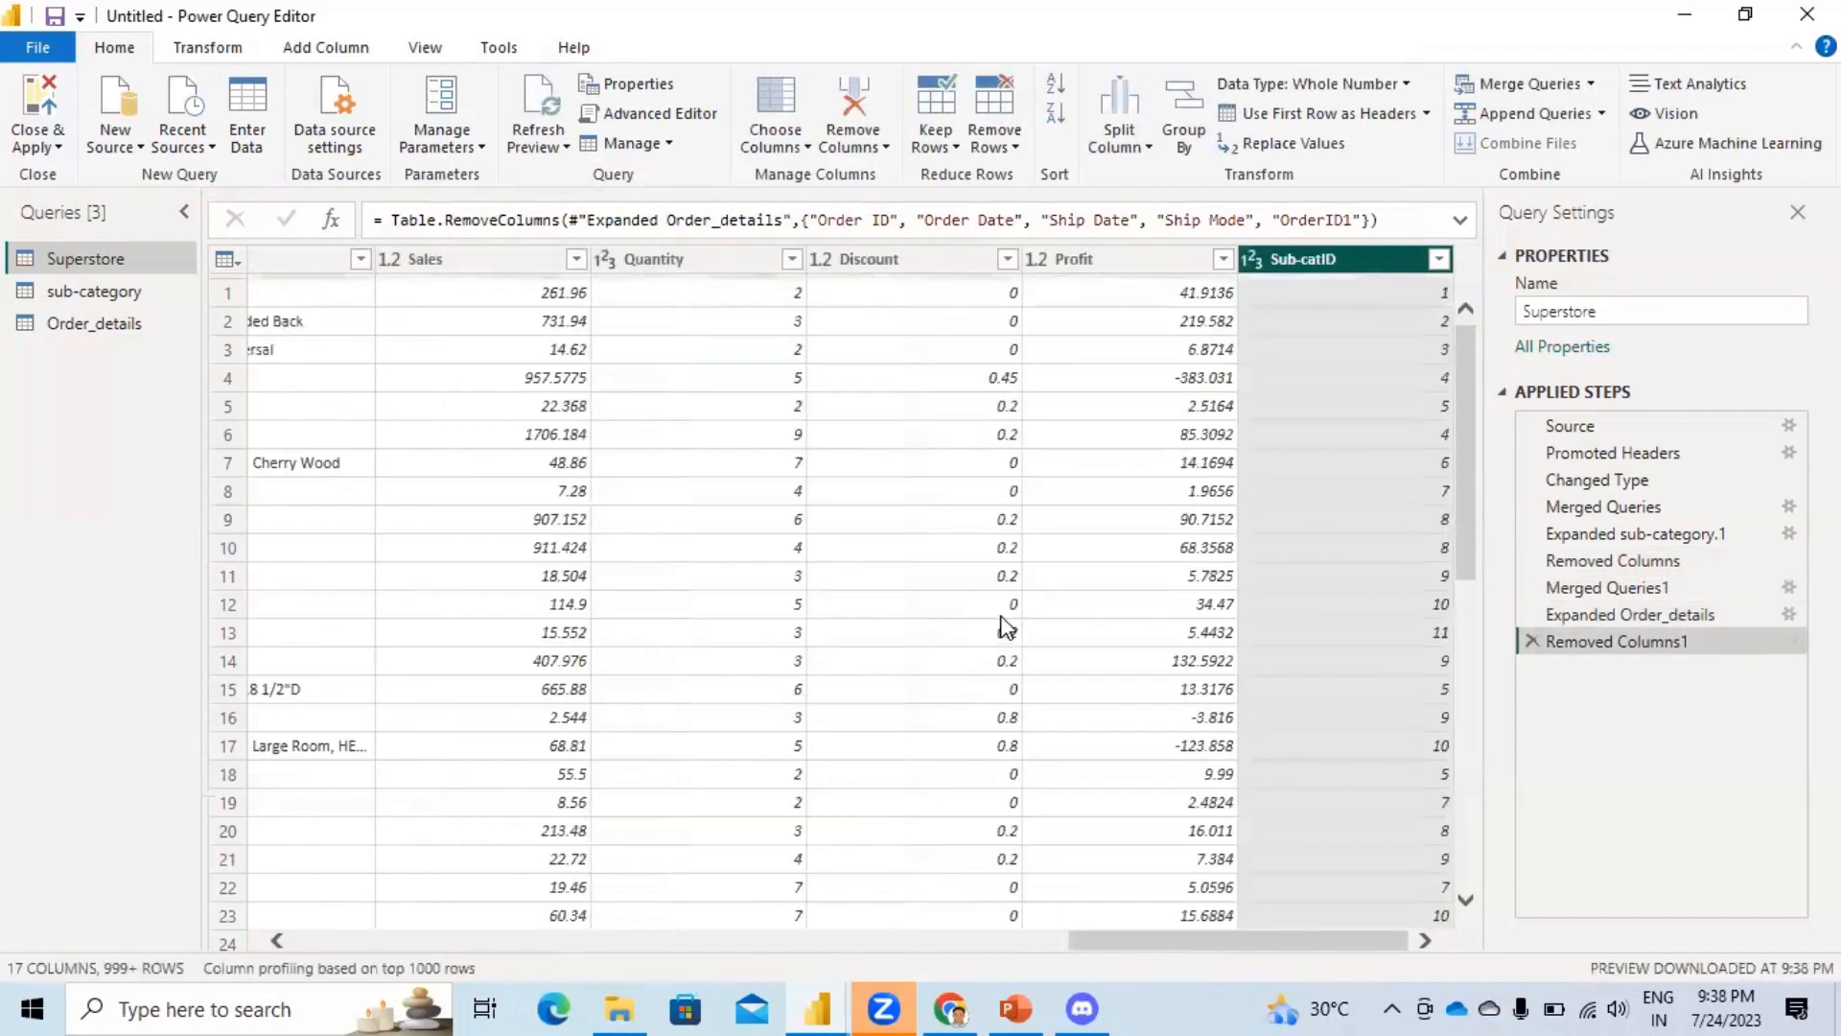
{"action": "left_click_drag", "start_coordinate": [1158, 946], "coordinate": [259, 966]}
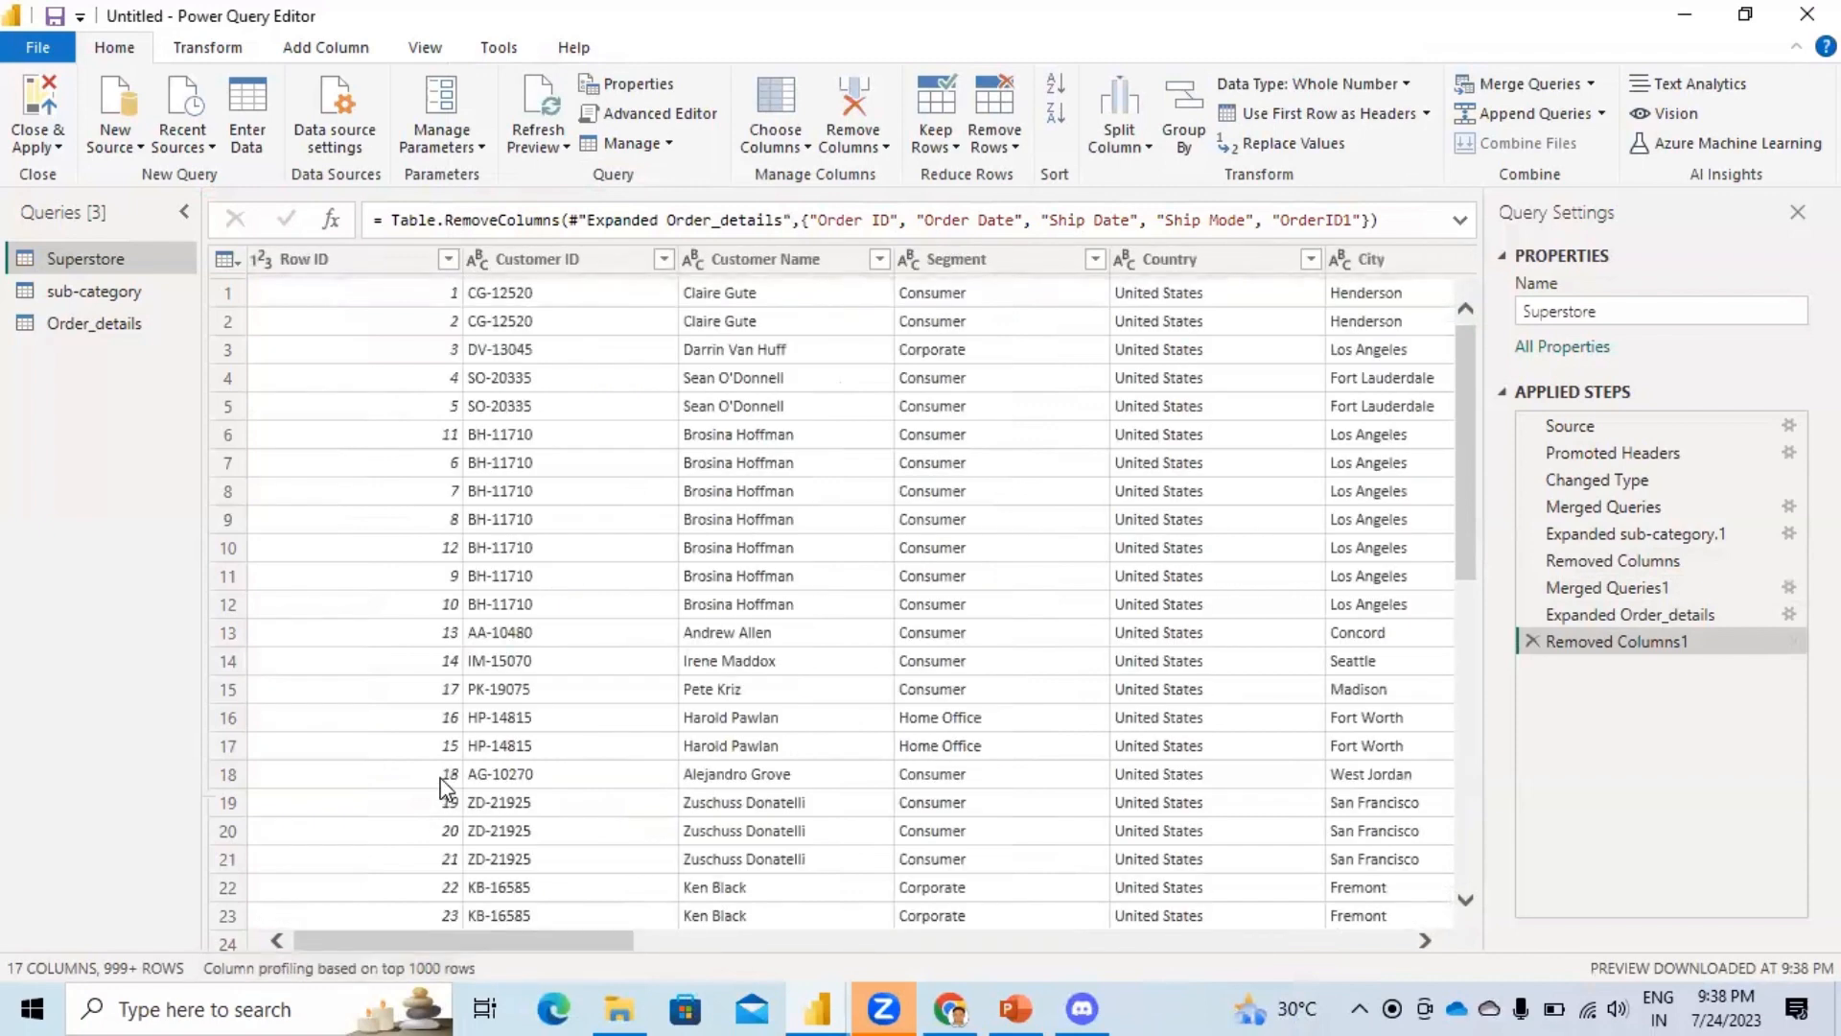
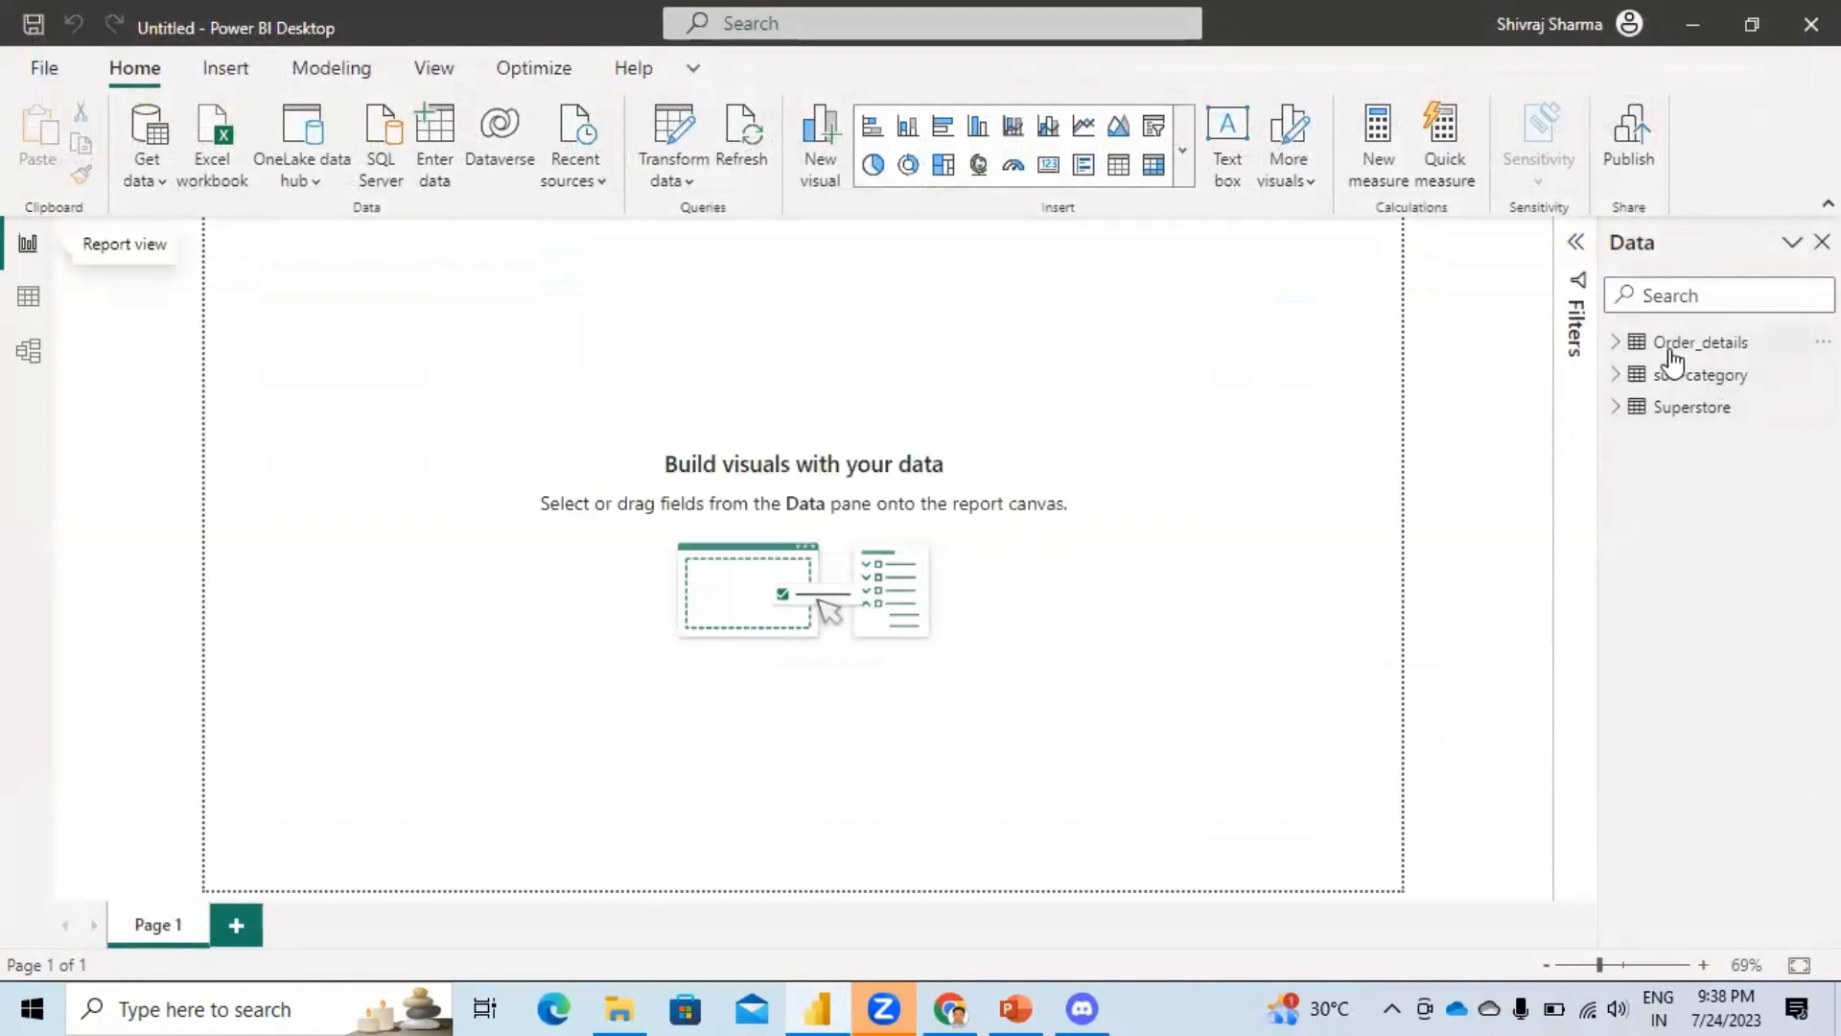
In the model diagram, place Order_details beside Superstore on the side away from sub-category and enlarge the Superstore card to show all fields.
{"action": "left_click", "coordinate": [28, 351]}
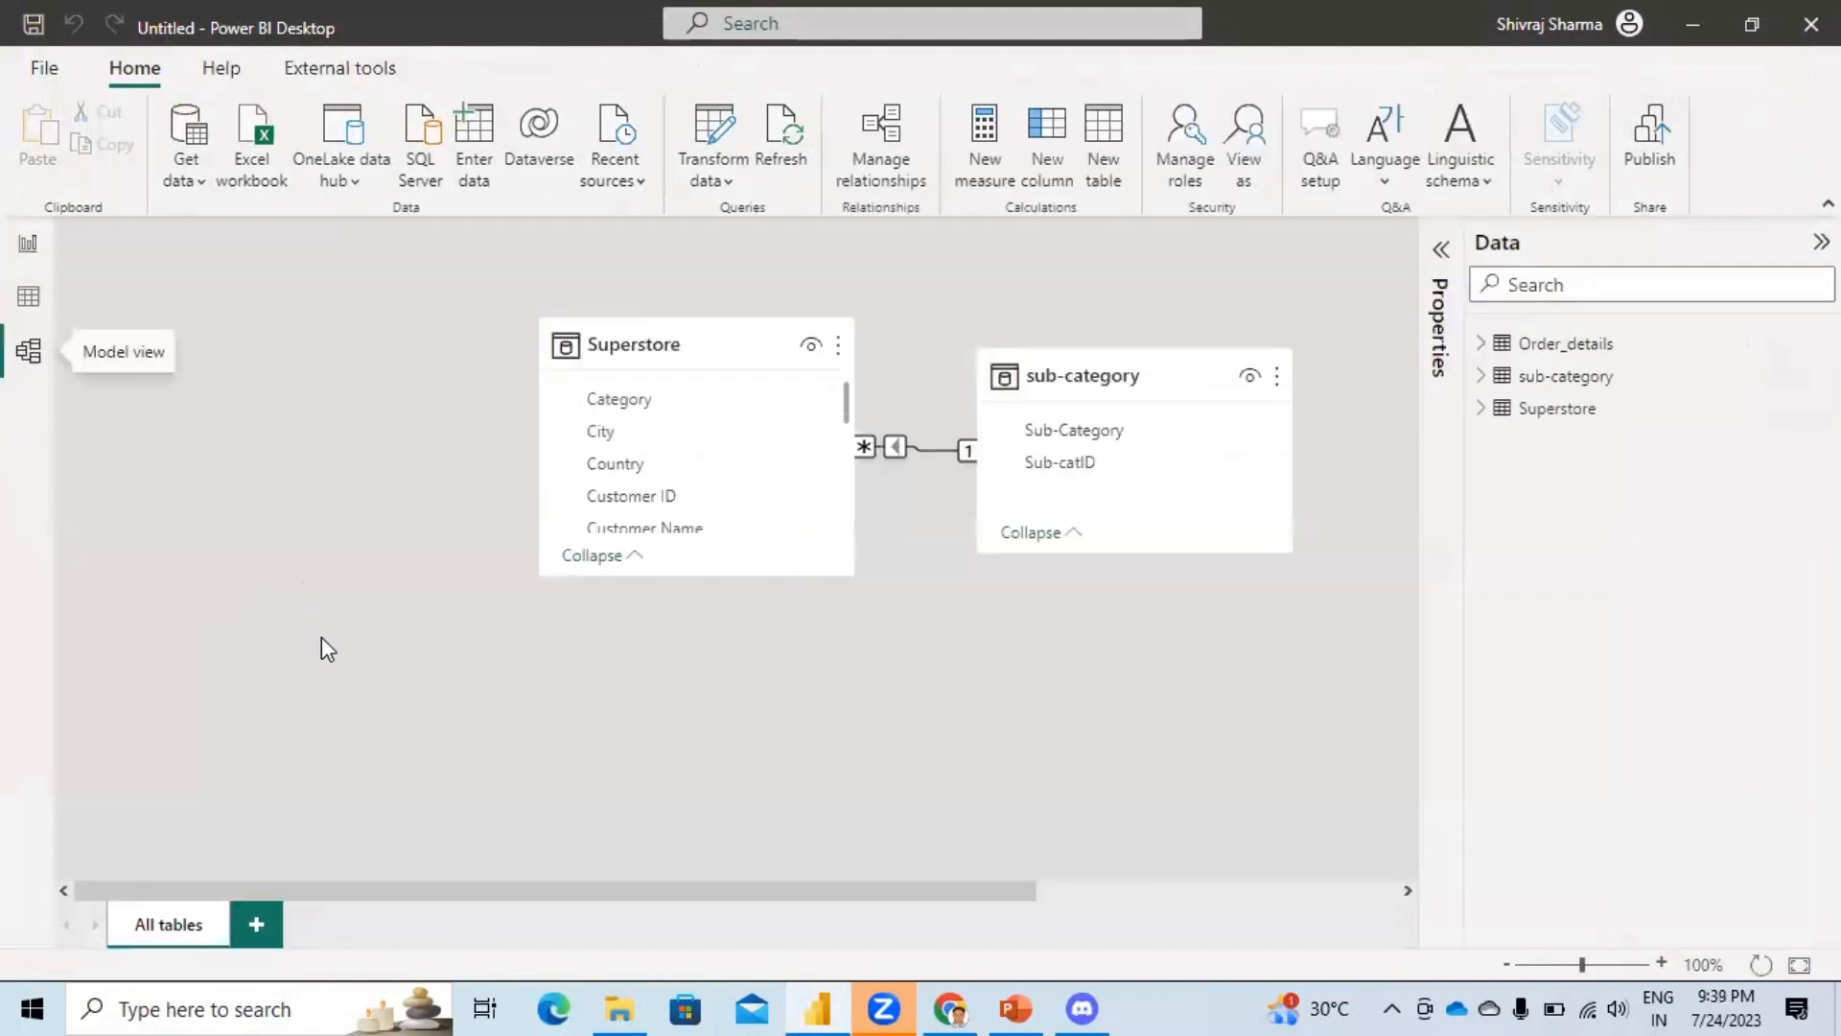
{"action": "left_click", "coordinate": [1793, 967]}
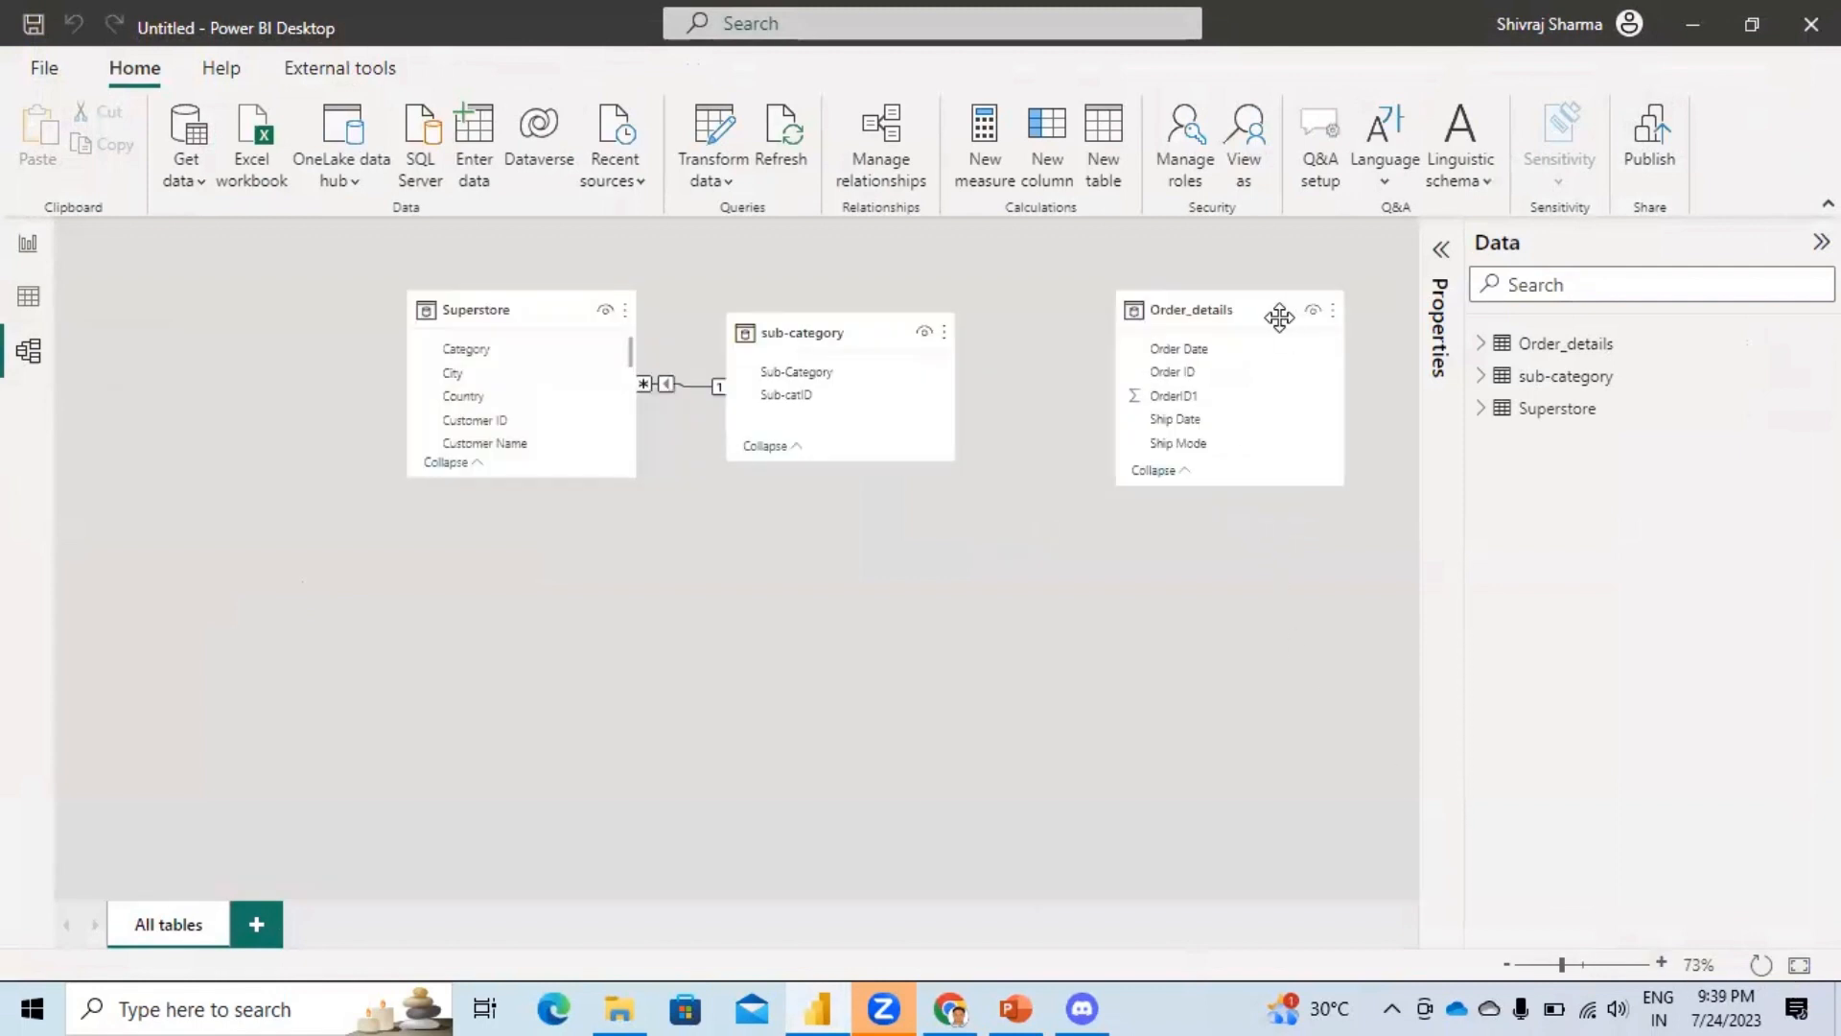
{"action": "left_click_drag", "start_coordinate": [1216, 304], "coordinate": [230, 317]}
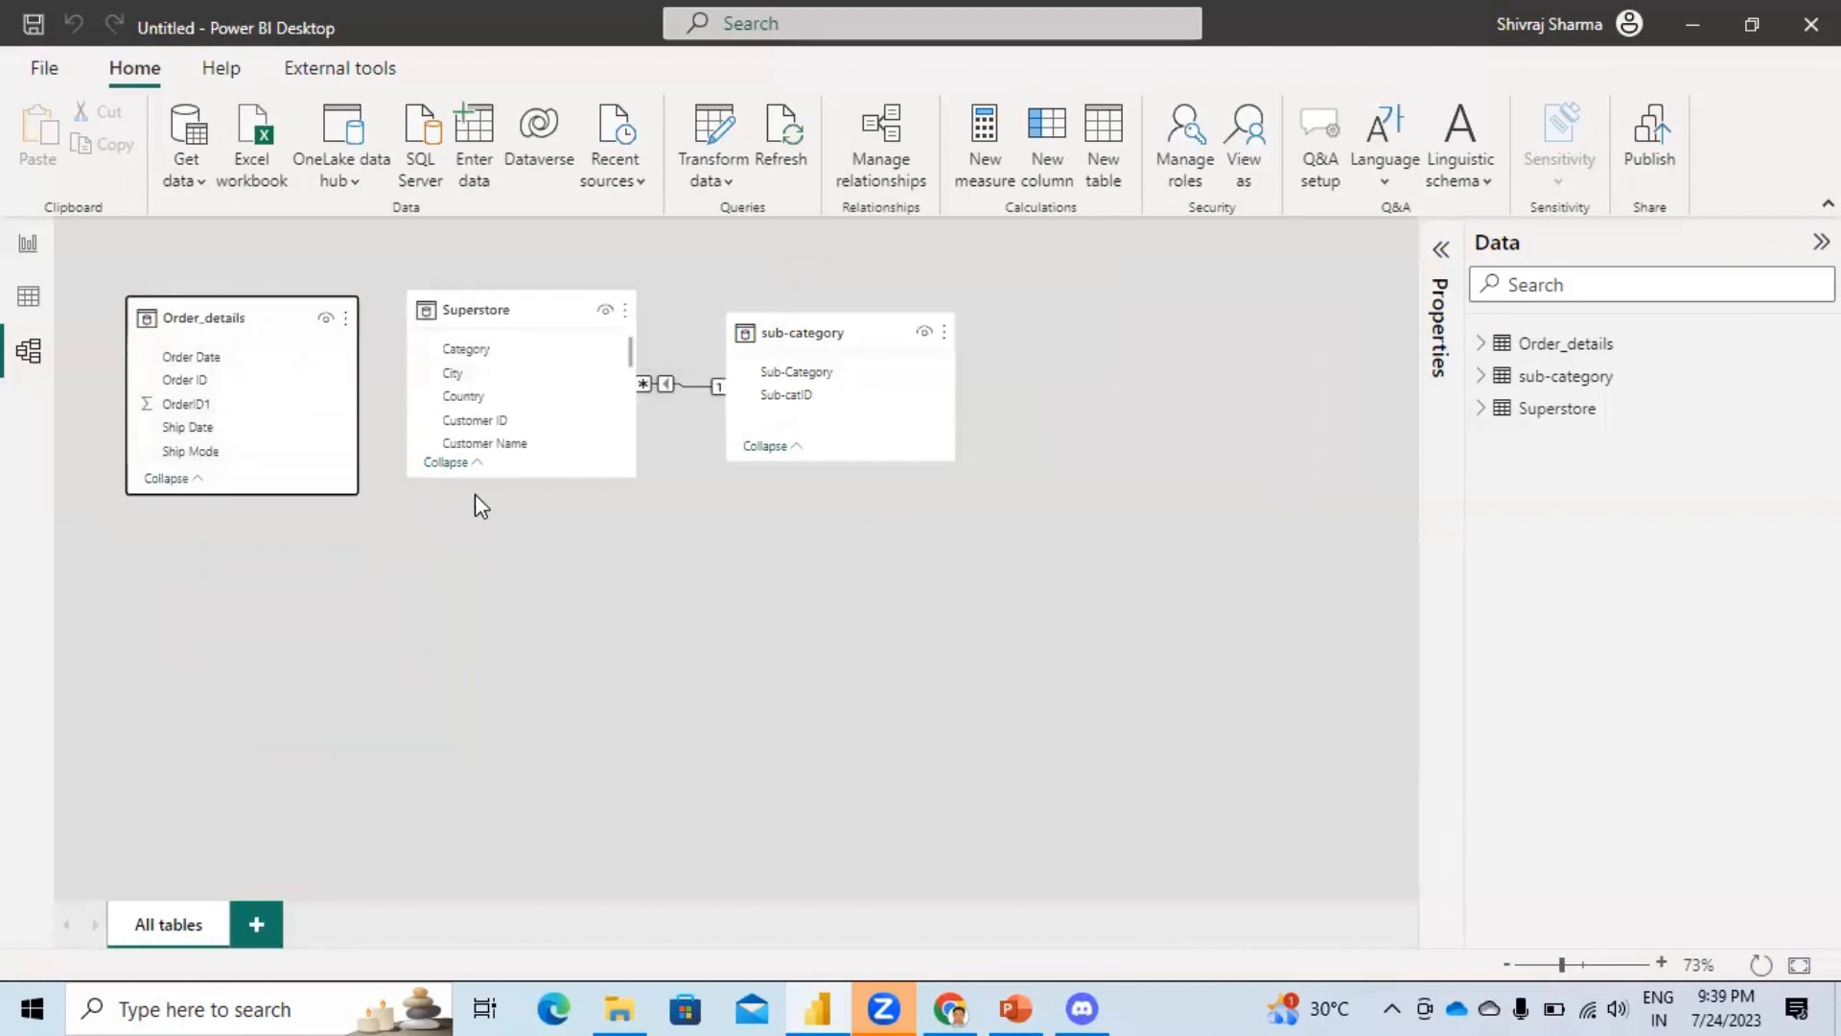
{"action": "left_click", "coordinate": [491, 472]}
{"action": "left_click_drag", "start_coordinate": [493, 482], "coordinate": [512, 837]}
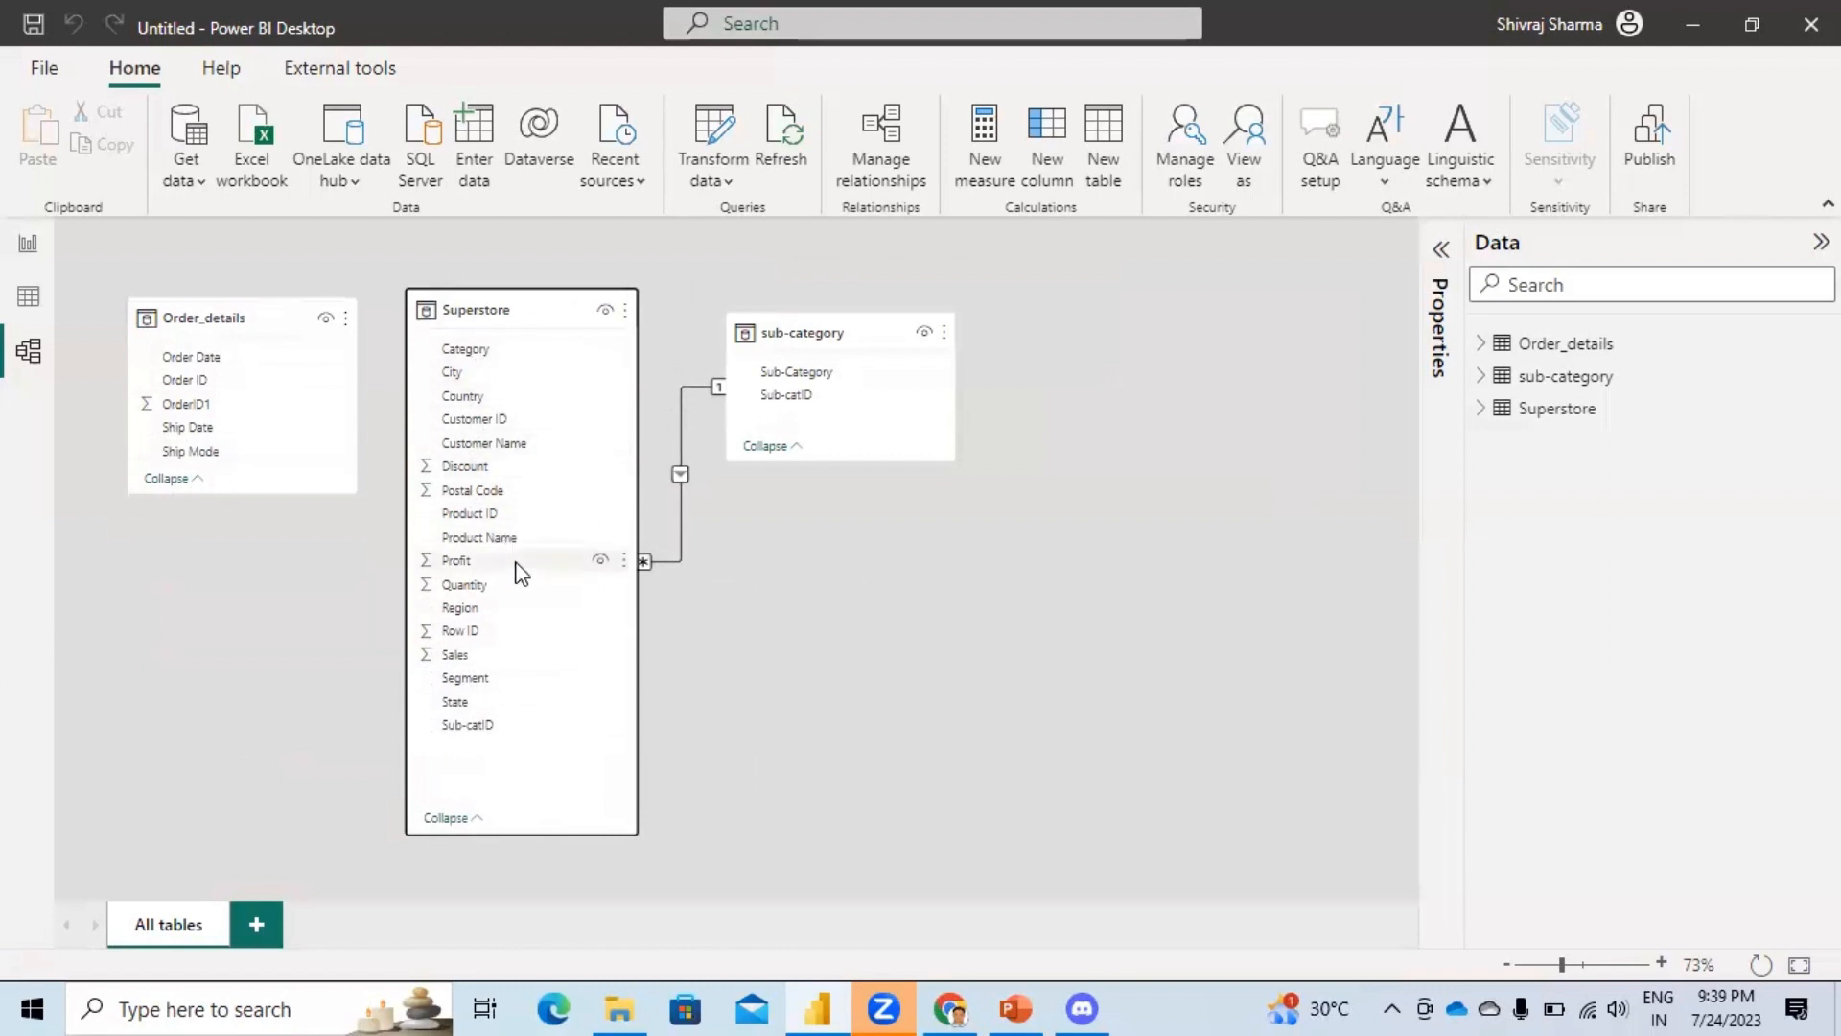
Compare the Order_details and Superstore columns in Power Query, and delete Superstore's last applied step, Removed Columns1.
{"action": "left_click", "coordinate": [28, 244]}
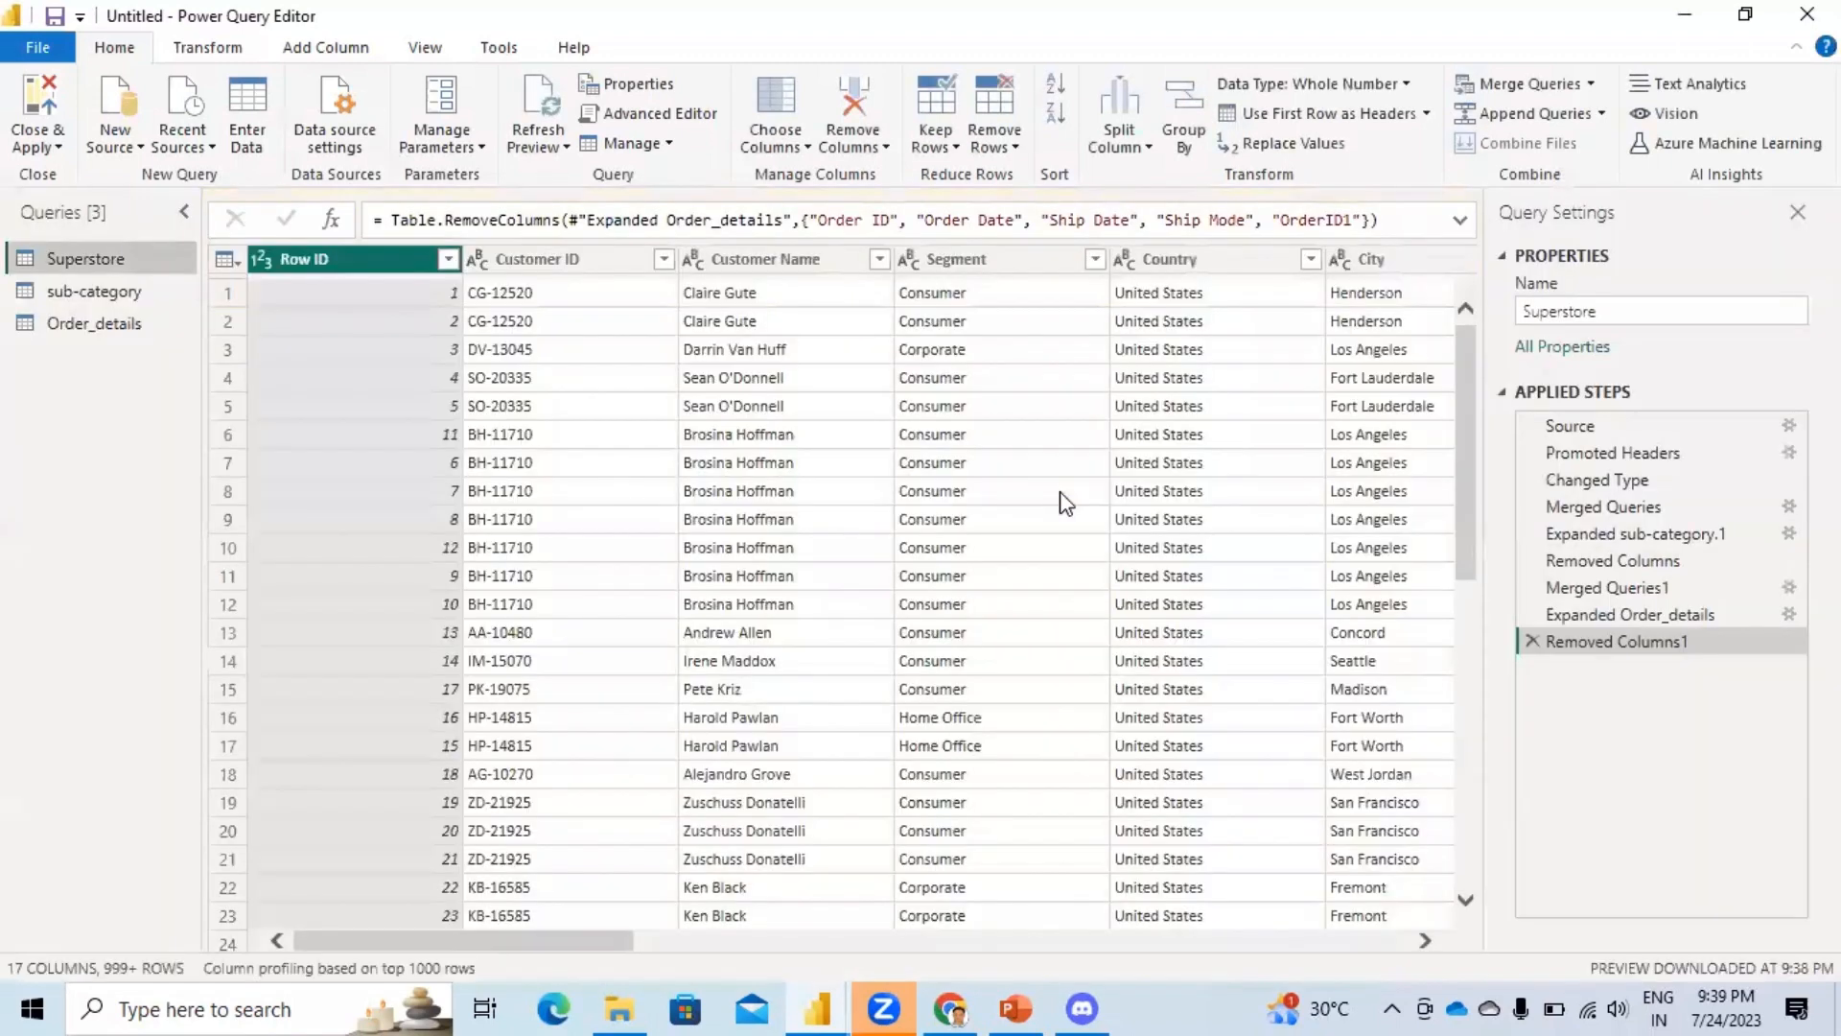
{"action": "left_click", "coordinate": [91, 329]}
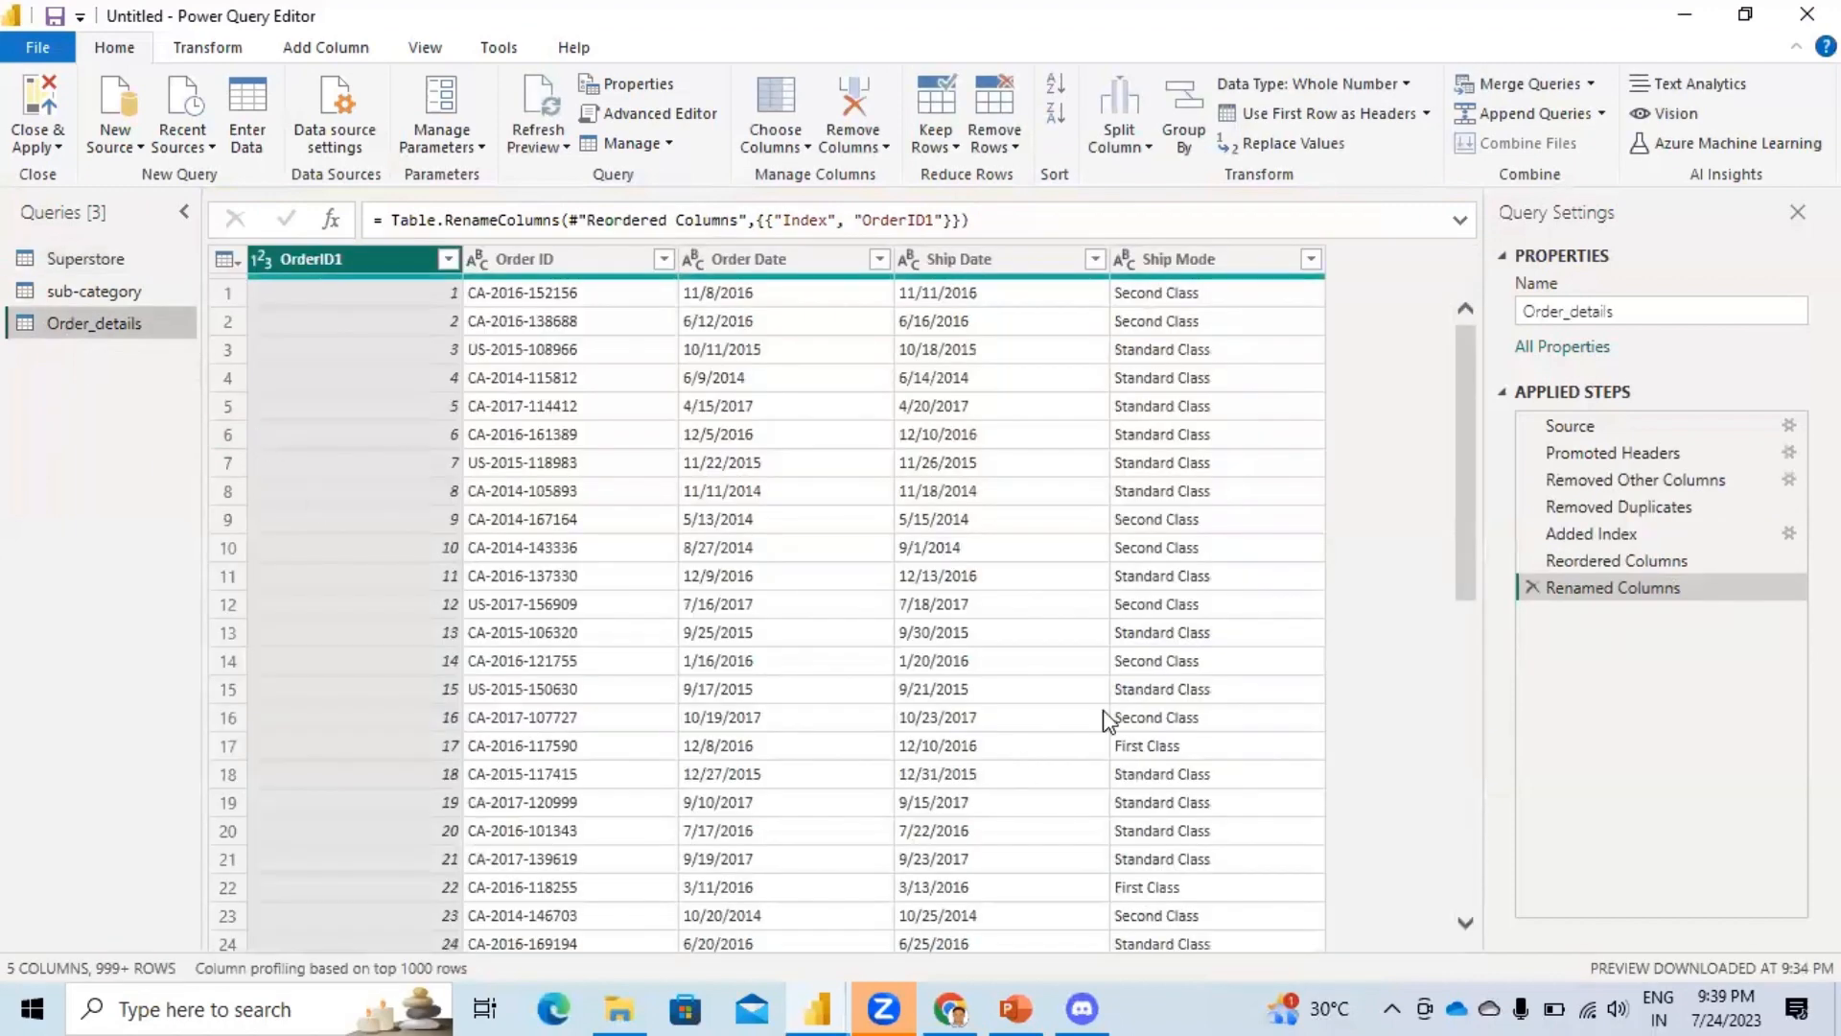
{"action": "left_click", "coordinate": [89, 257]}
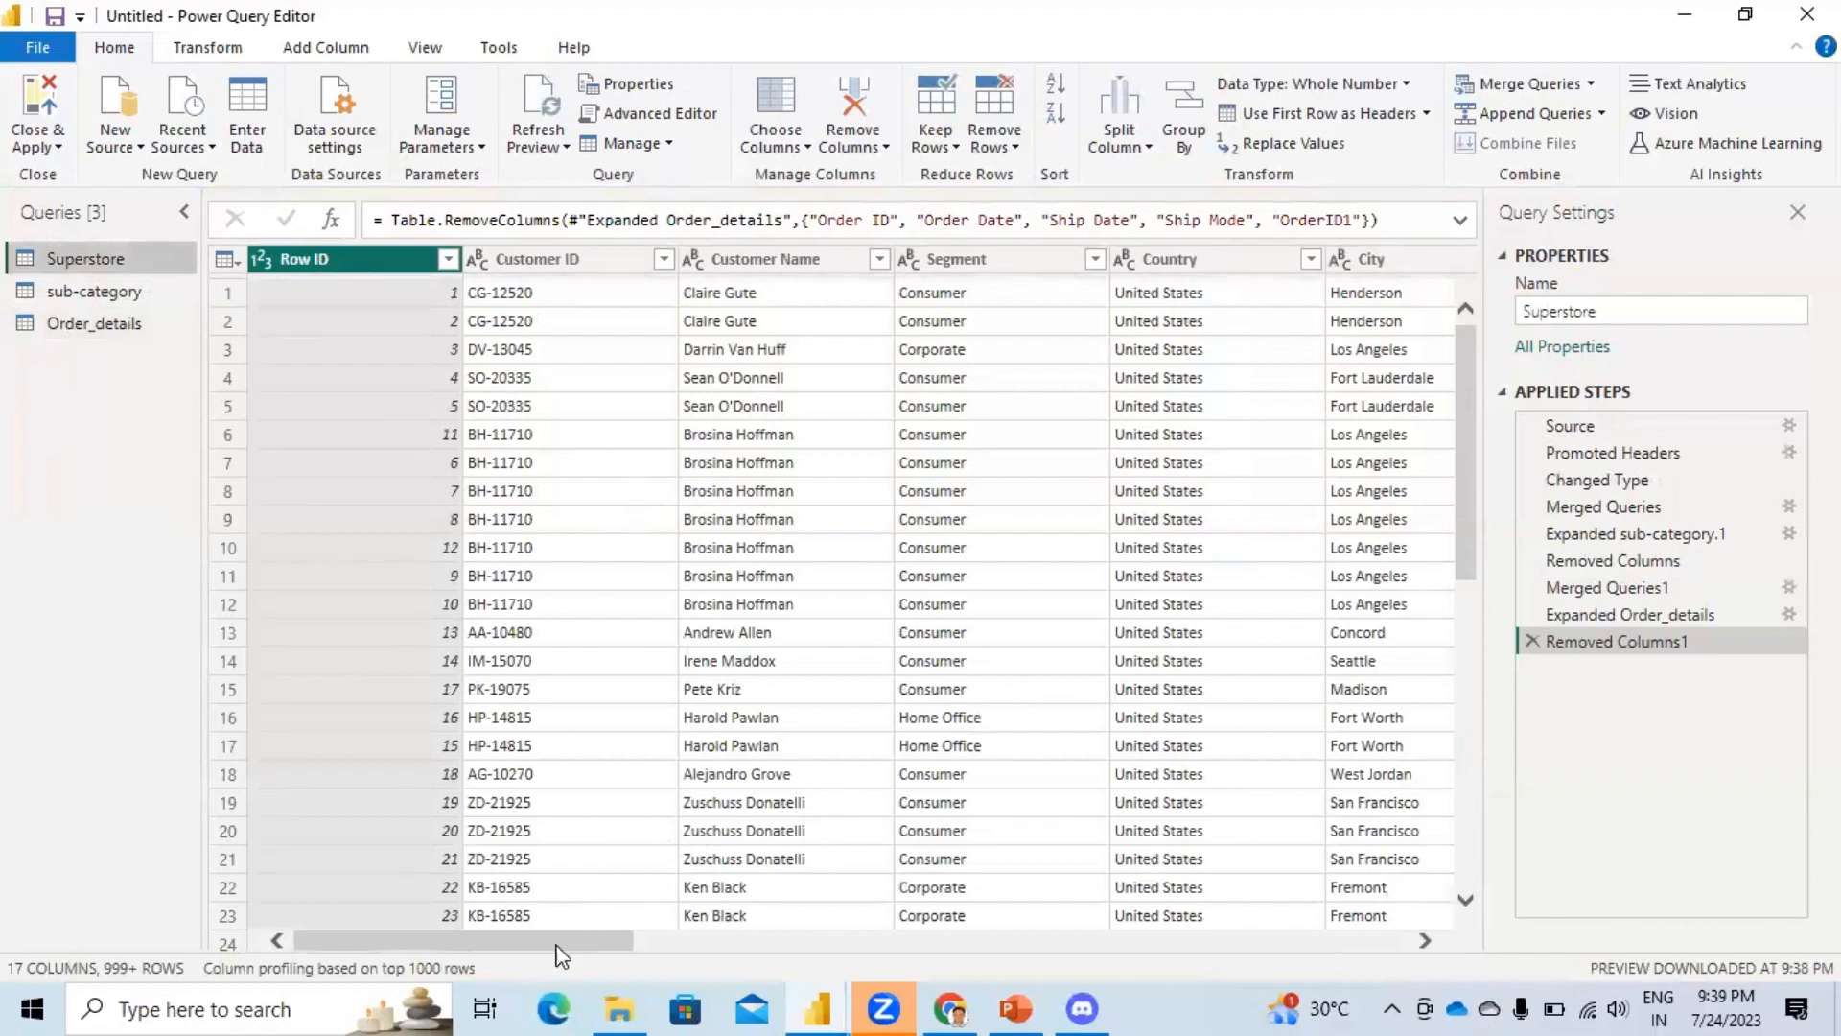
{"action": "left_click_drag", "start_coordinate": [578, 940], "coordinate": [1377, 940]}
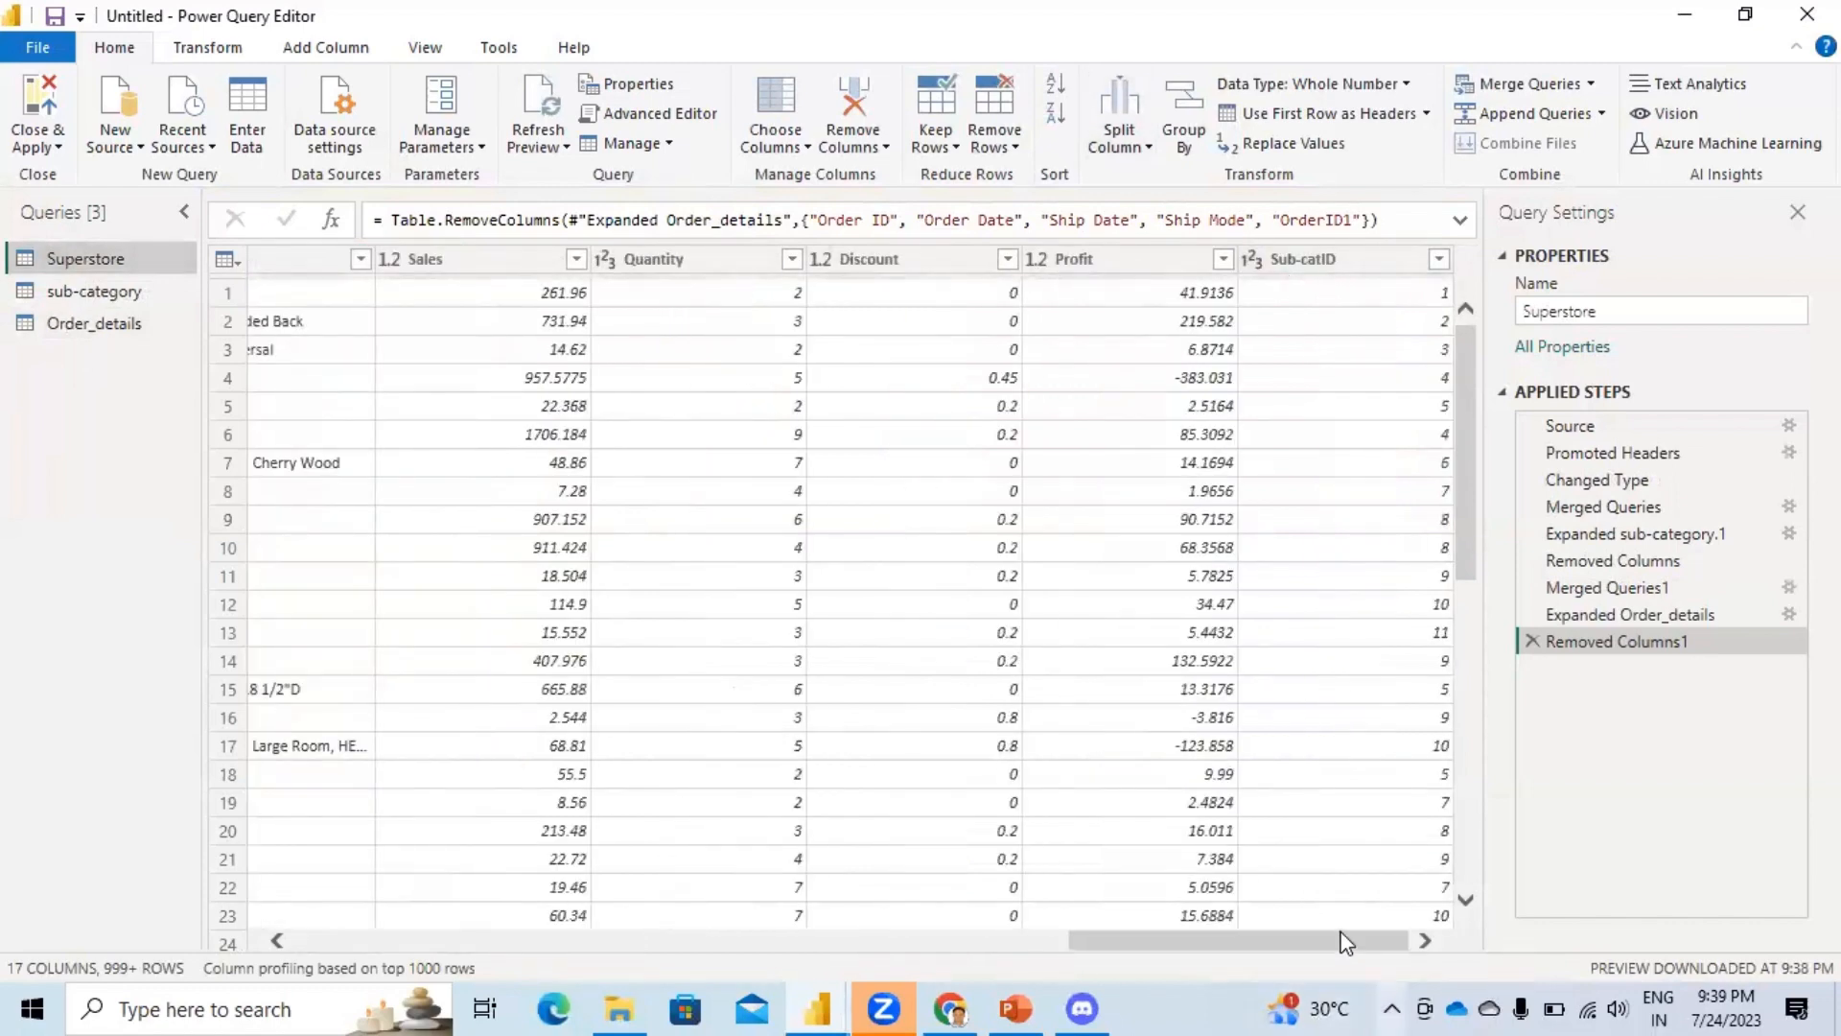
{"action": "left_click_drag", "start_coordinate": [1301, 937], "coordinate": [1400, 945]}
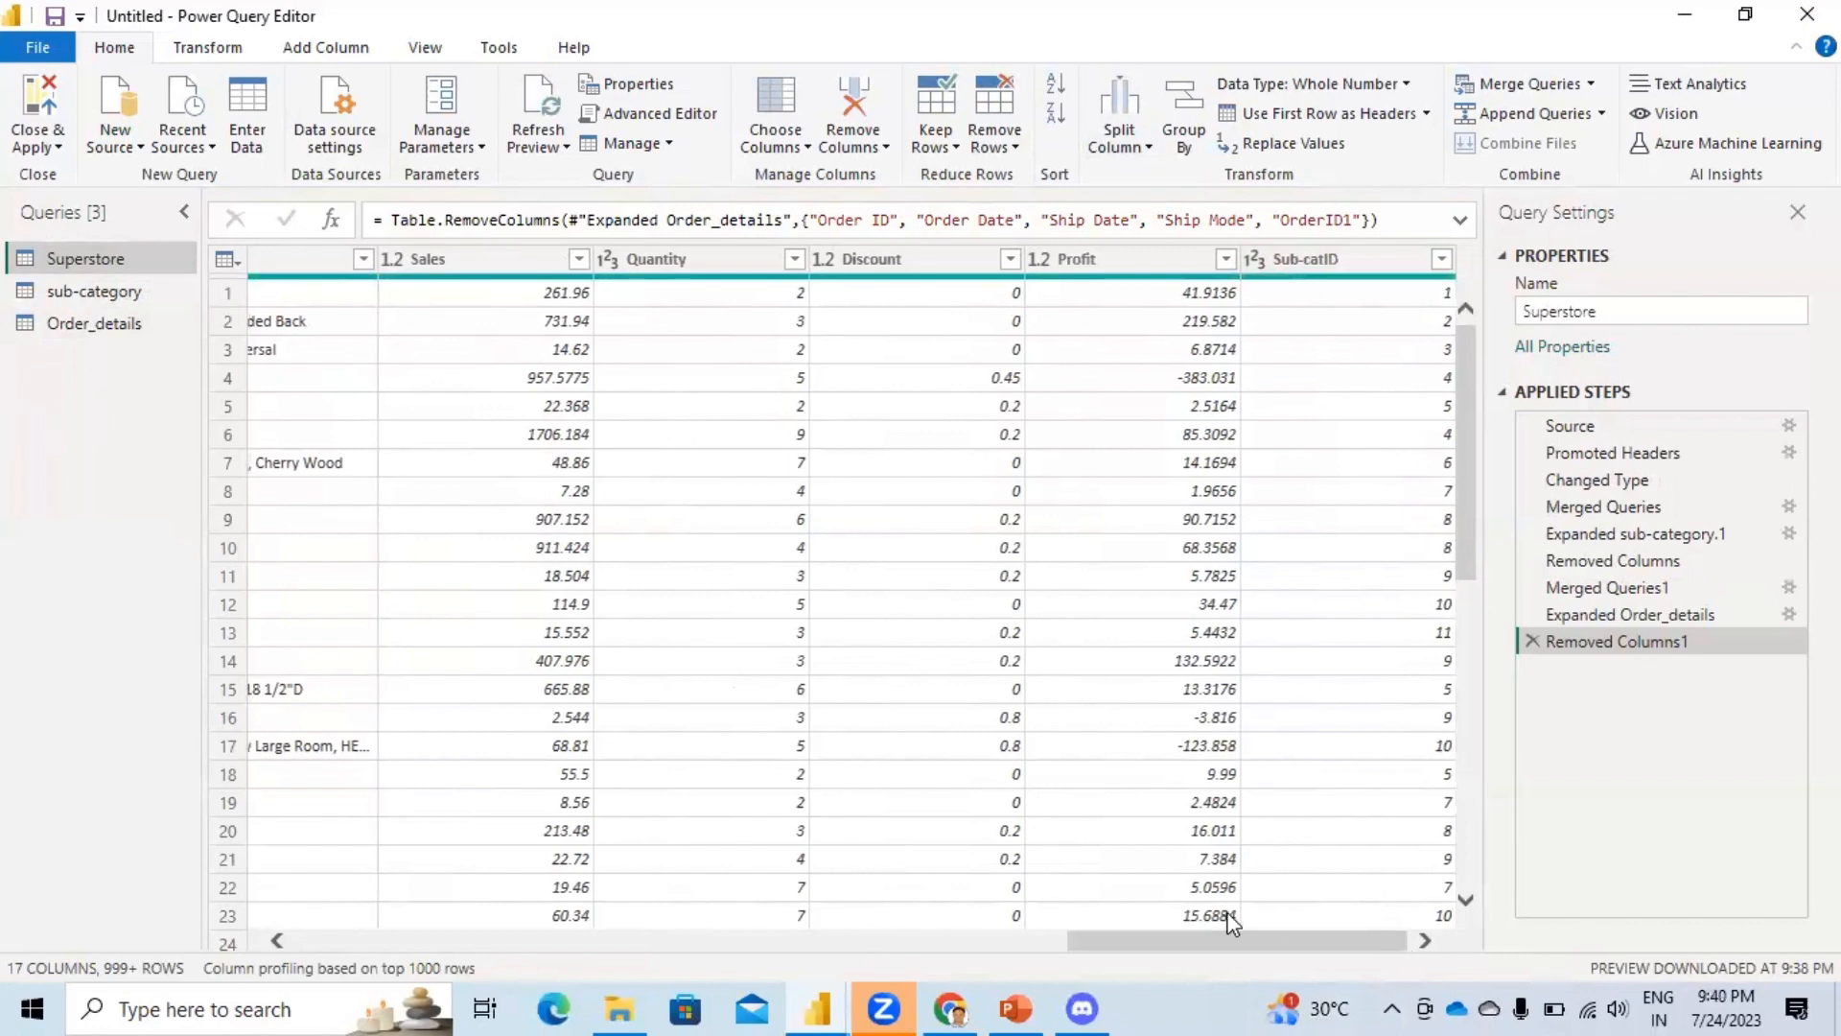
{"action": "left_click_drag", "start_coordinate": [1252, 950], "coordinate": [1218, 1005]}
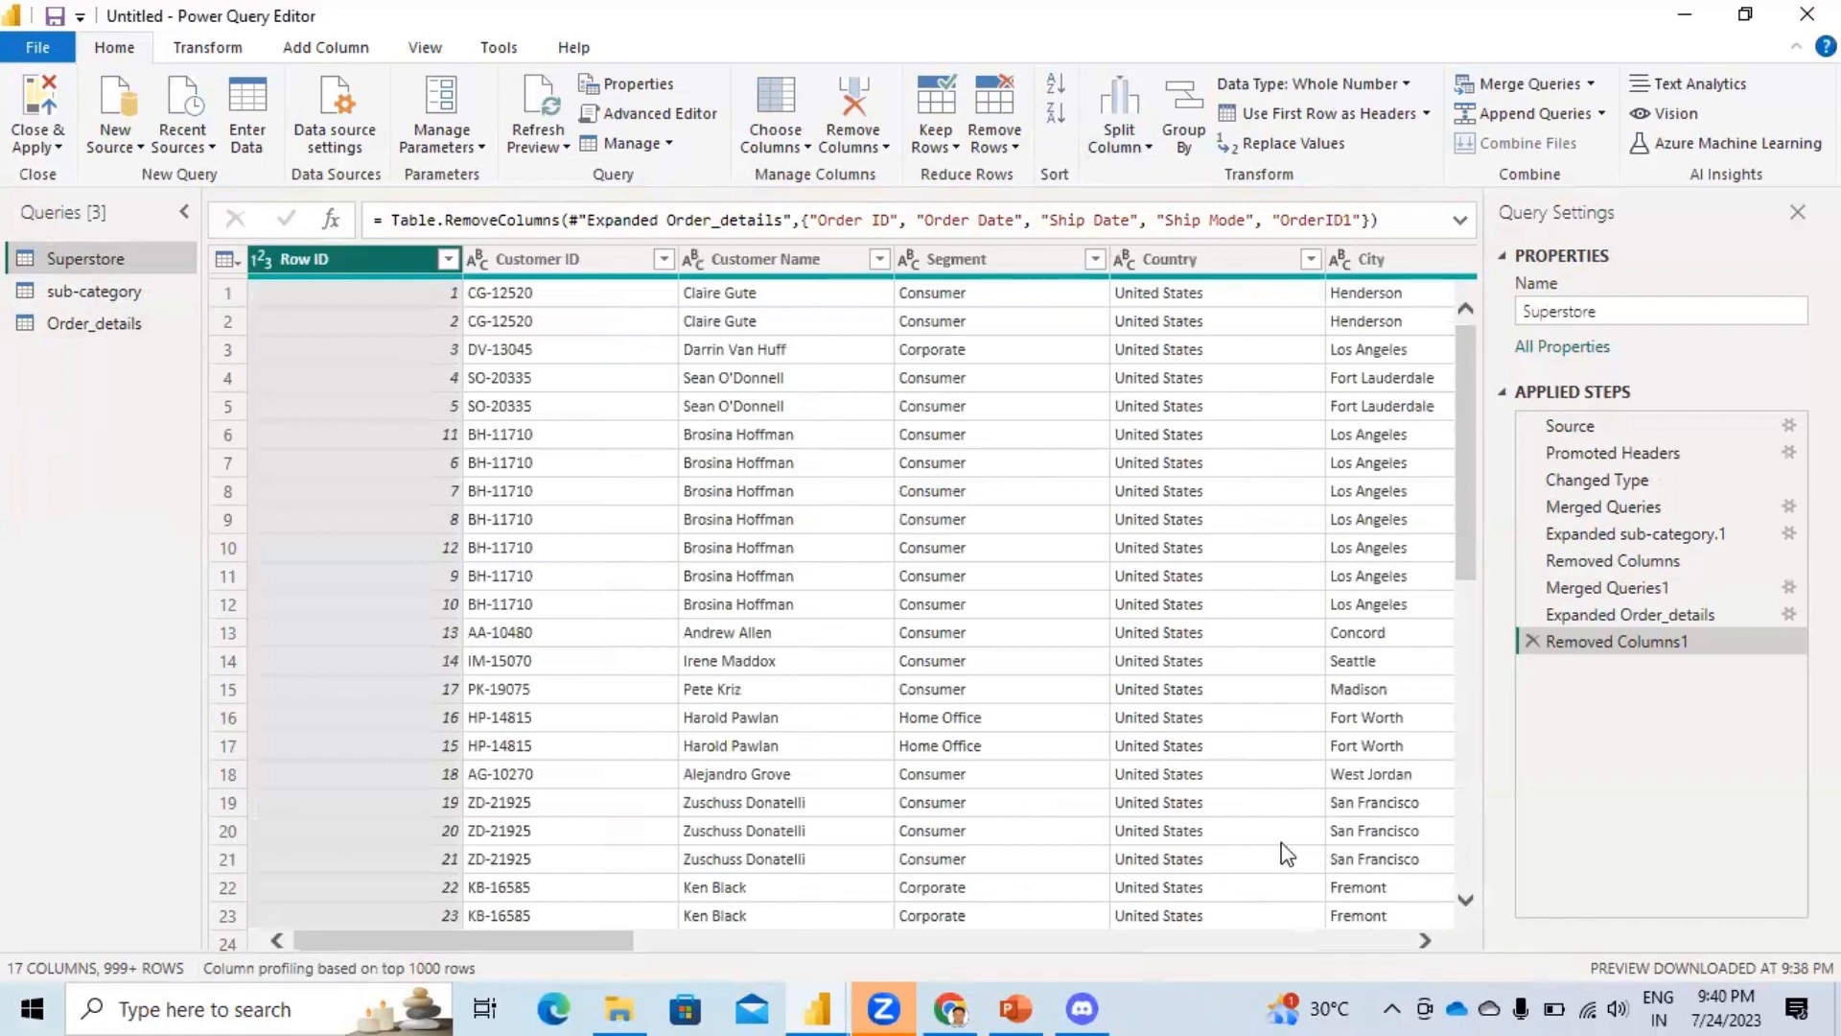
{"action": "left_click", "coordinate": [1533, 642]}
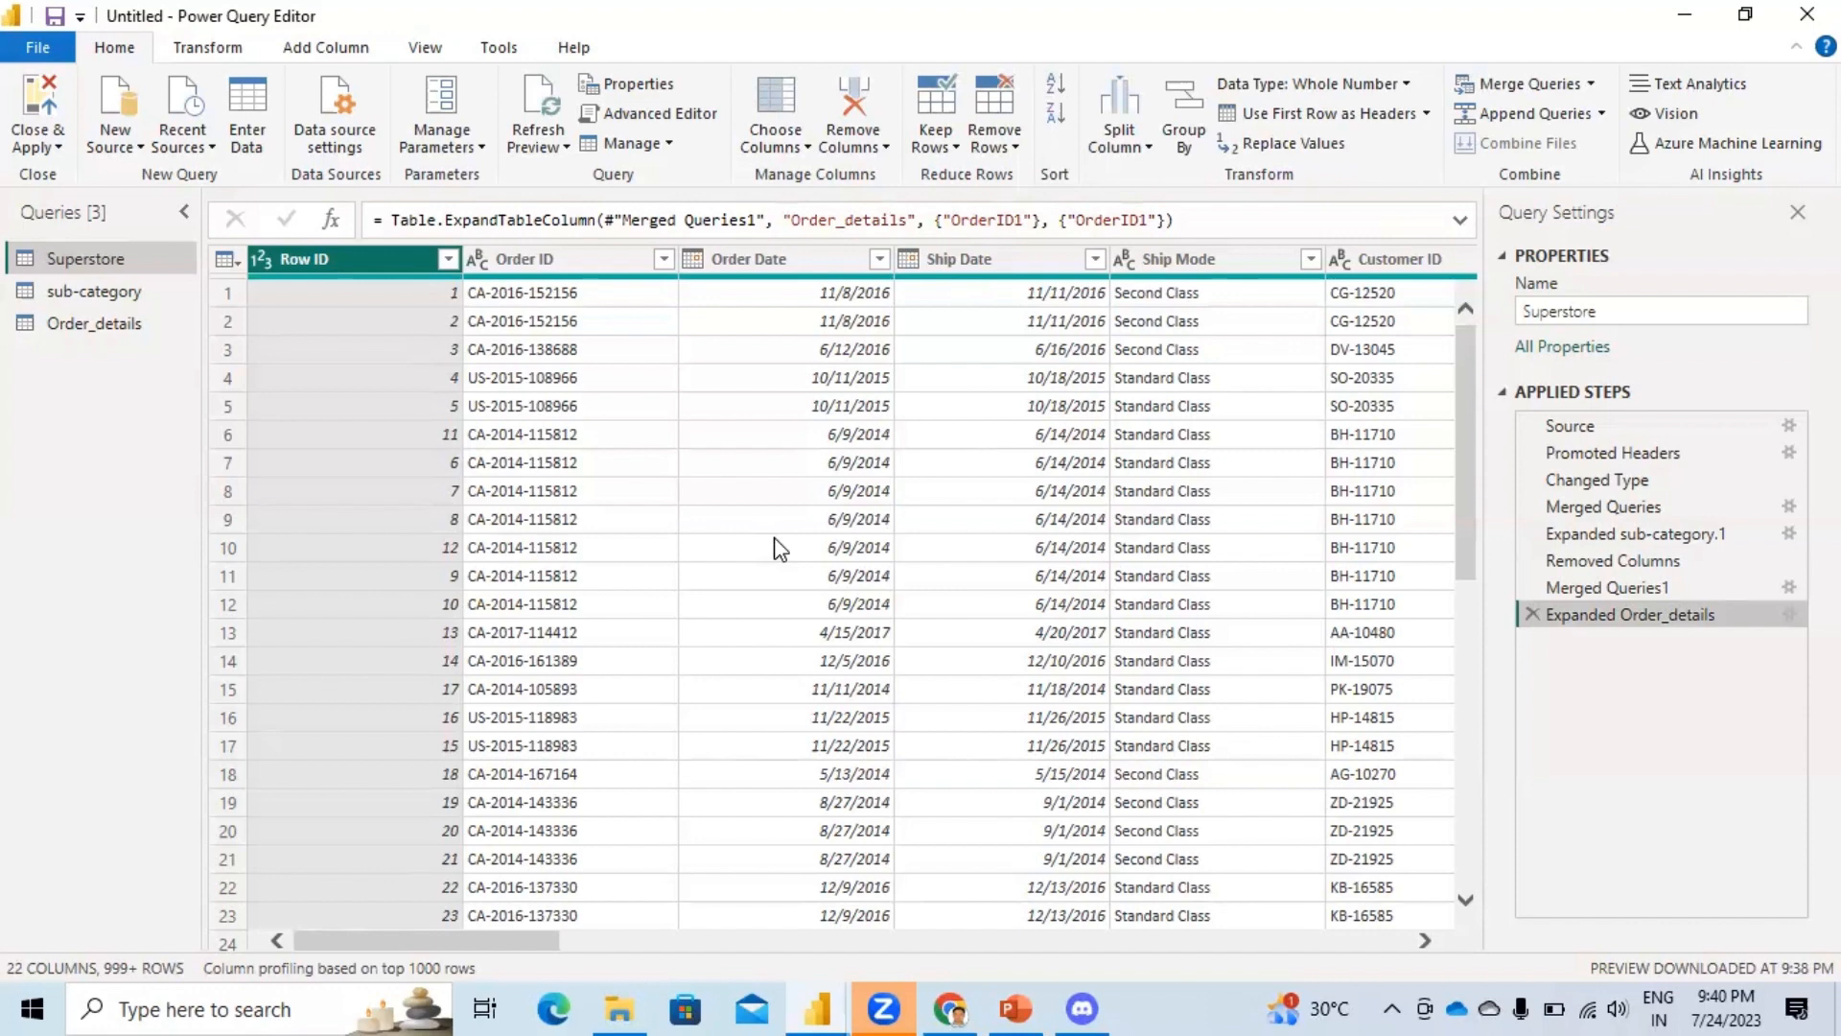
Merge Superstore with Order_details again on the Order ID column of both tables, using a Left Outer join.
{"action": "left_click", "coordinate": [1524, 84]}
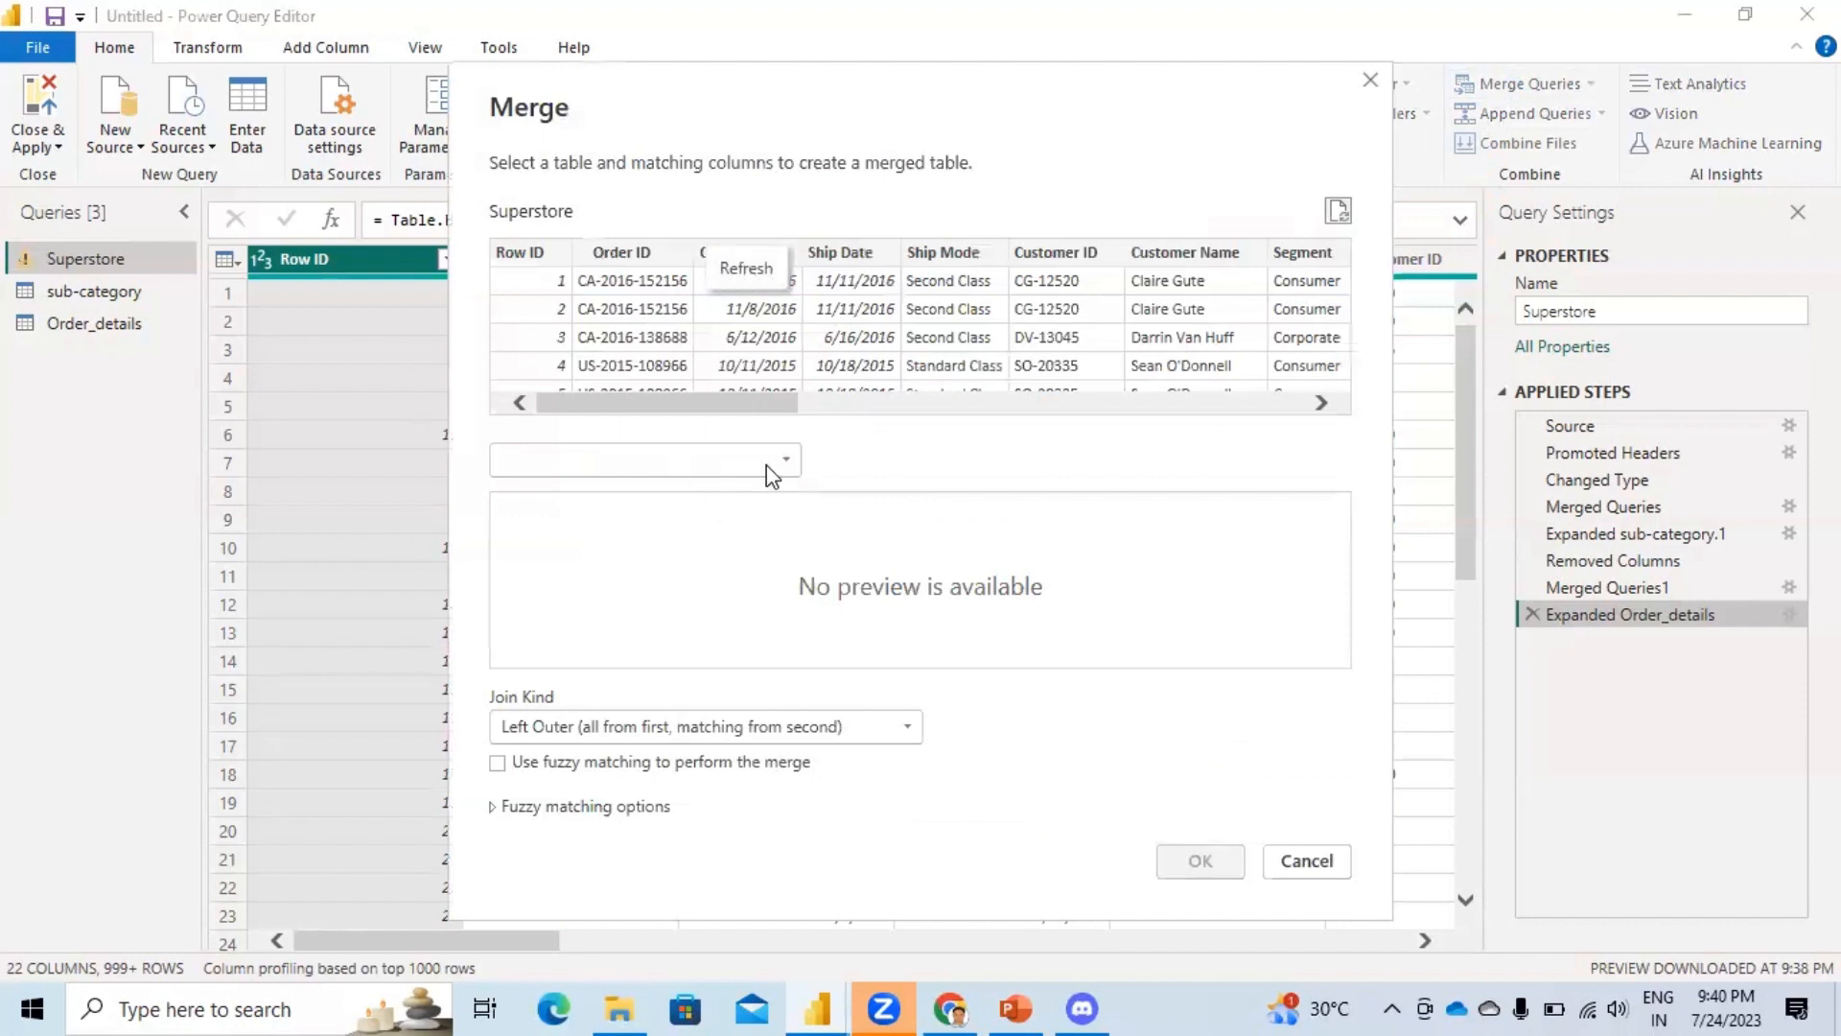
{"action": "left_click", "coordinate": [786, 461]}
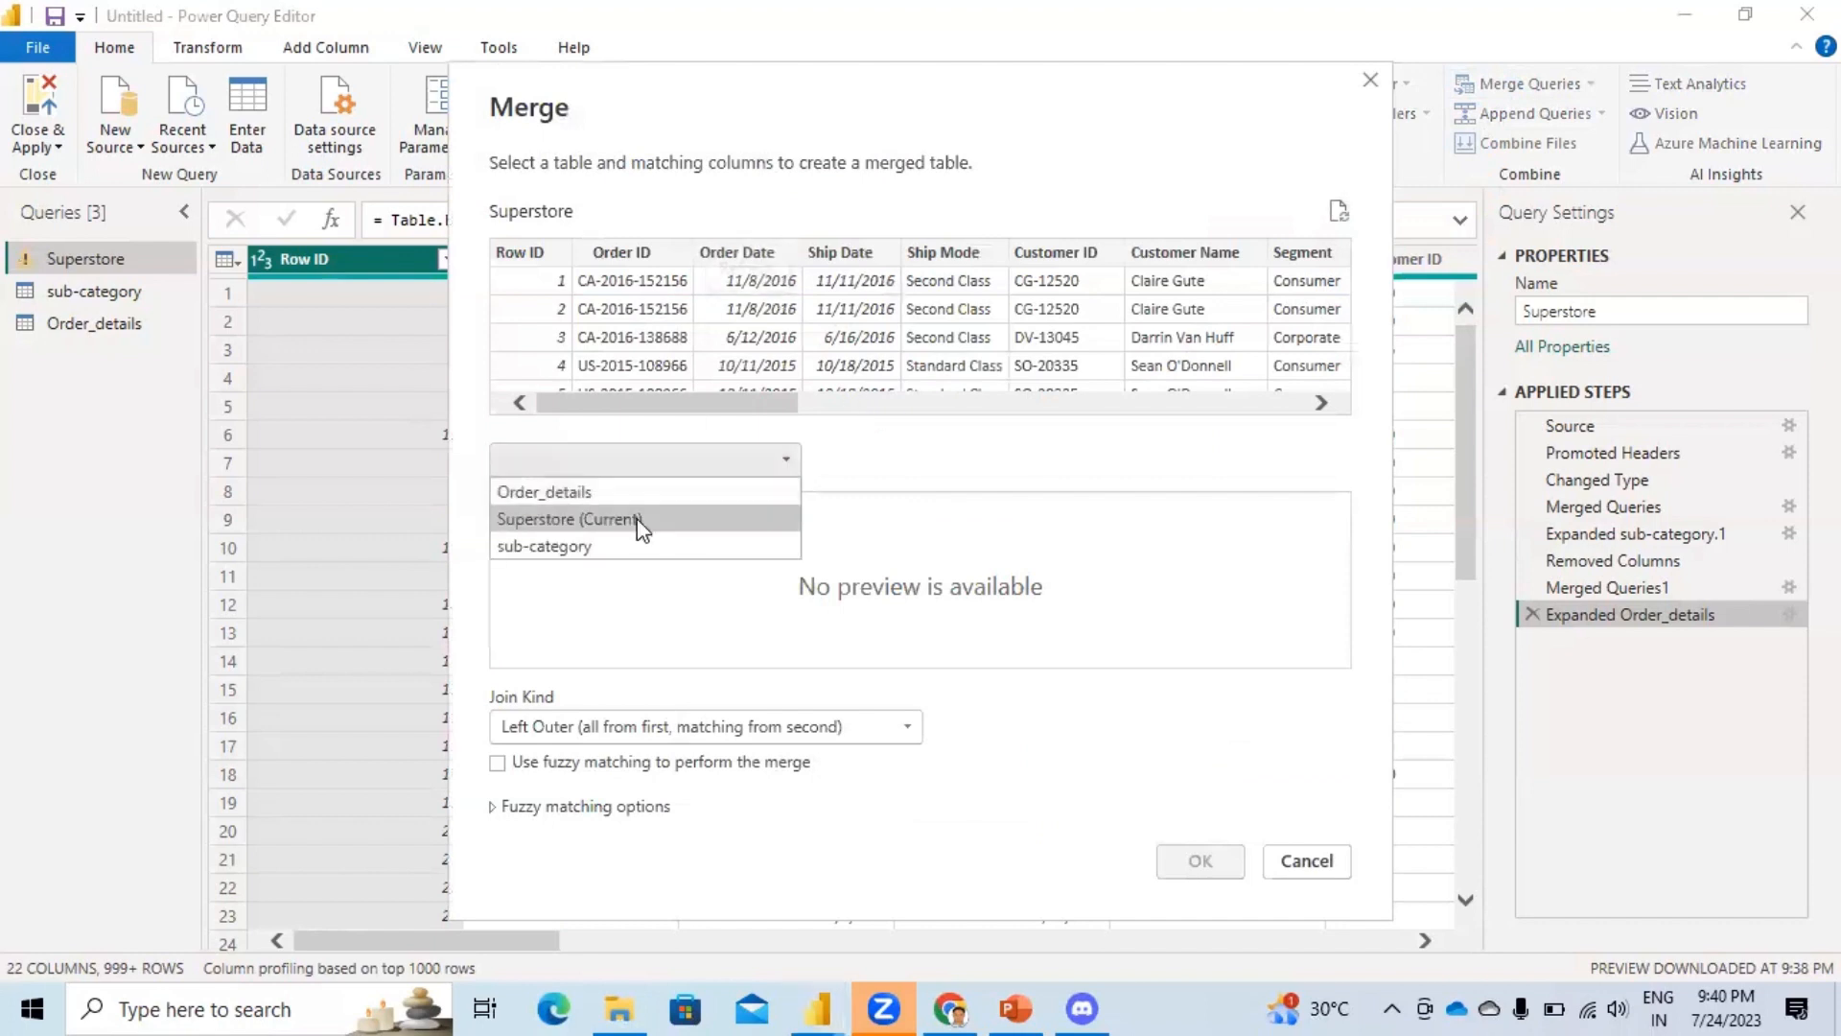
{"action": "left_click", "coordinate": [555, 493]}
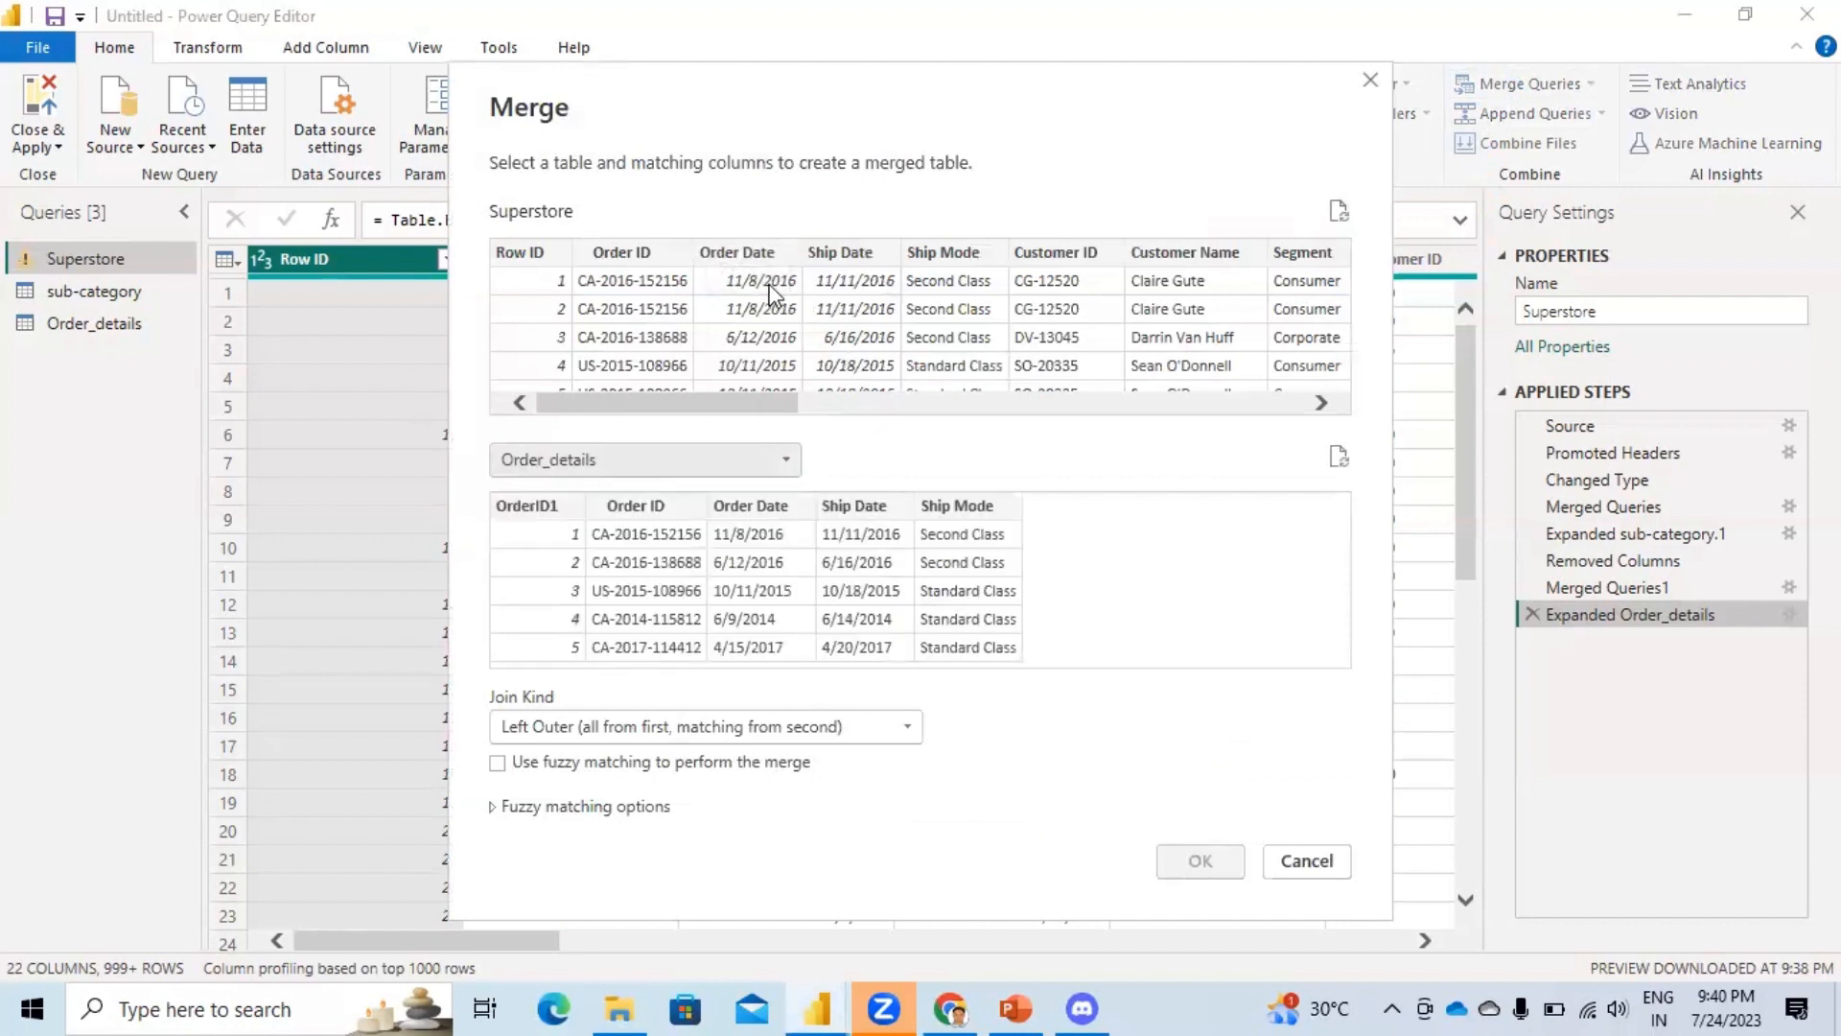
{"action": "left_click", "coordinate": [613, 255]}
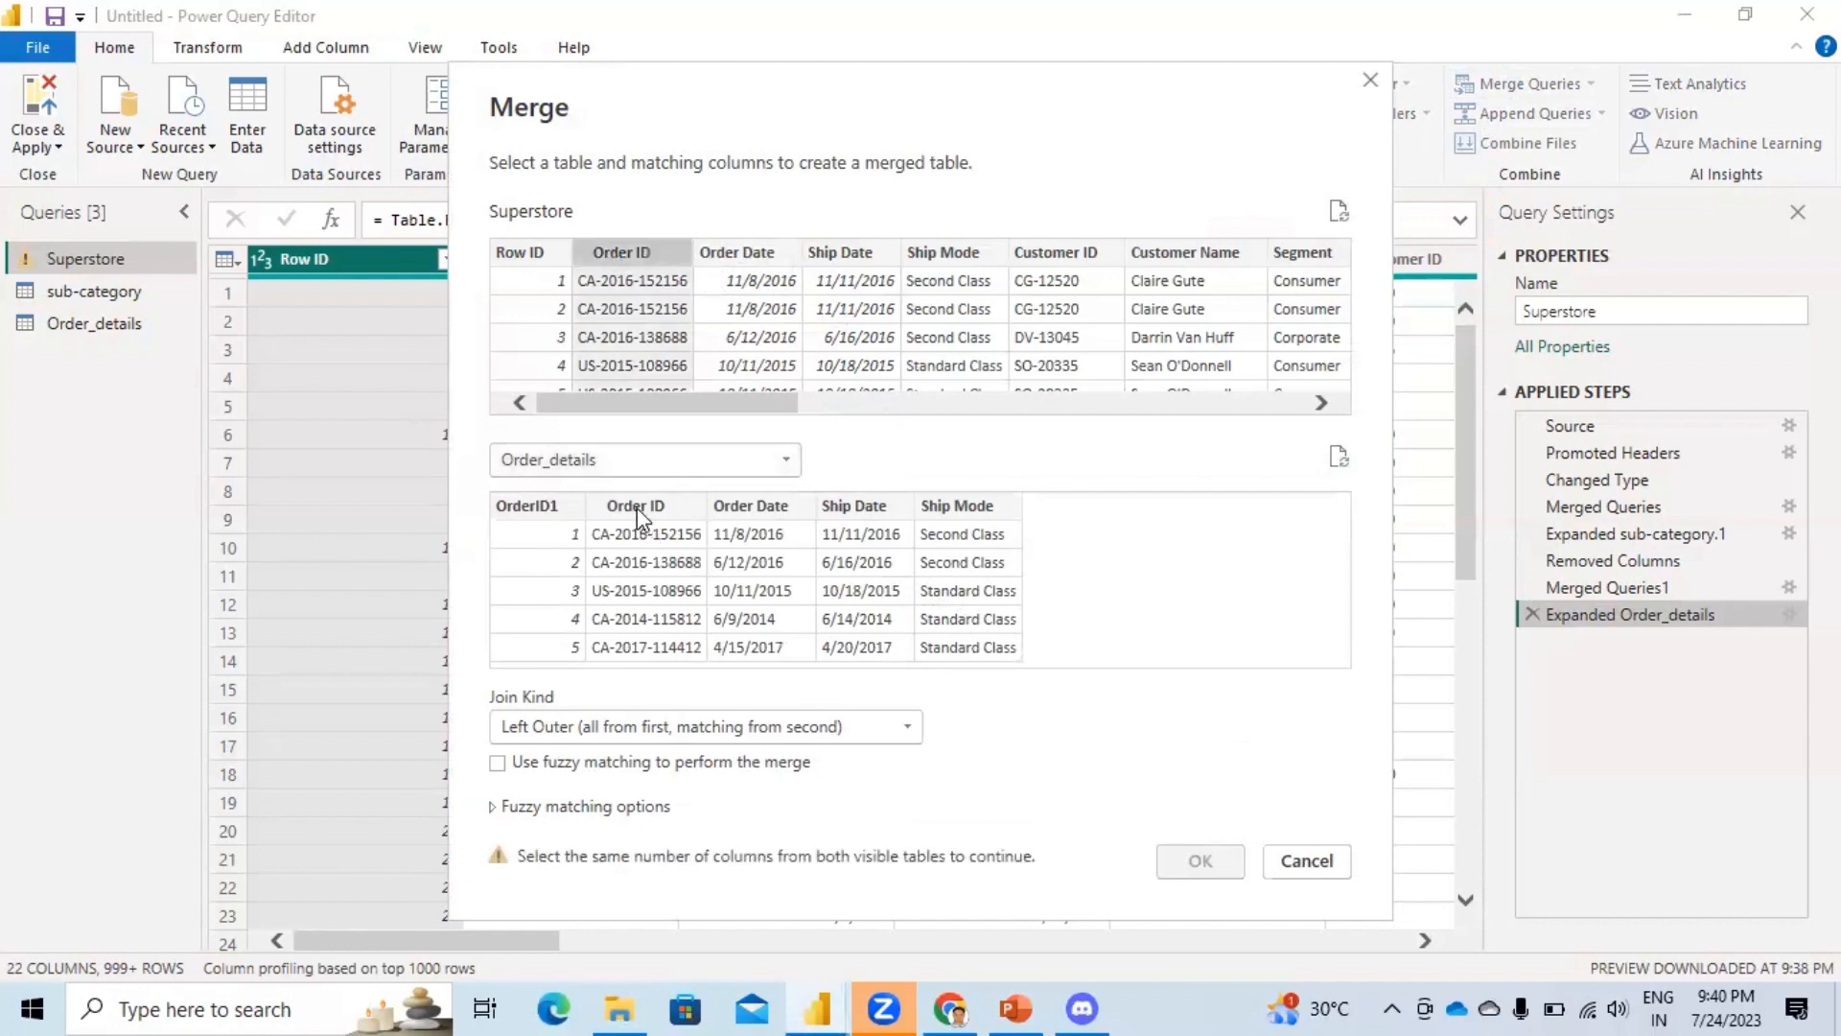
{"action": "left_click", "coordinate": [636, 508]}
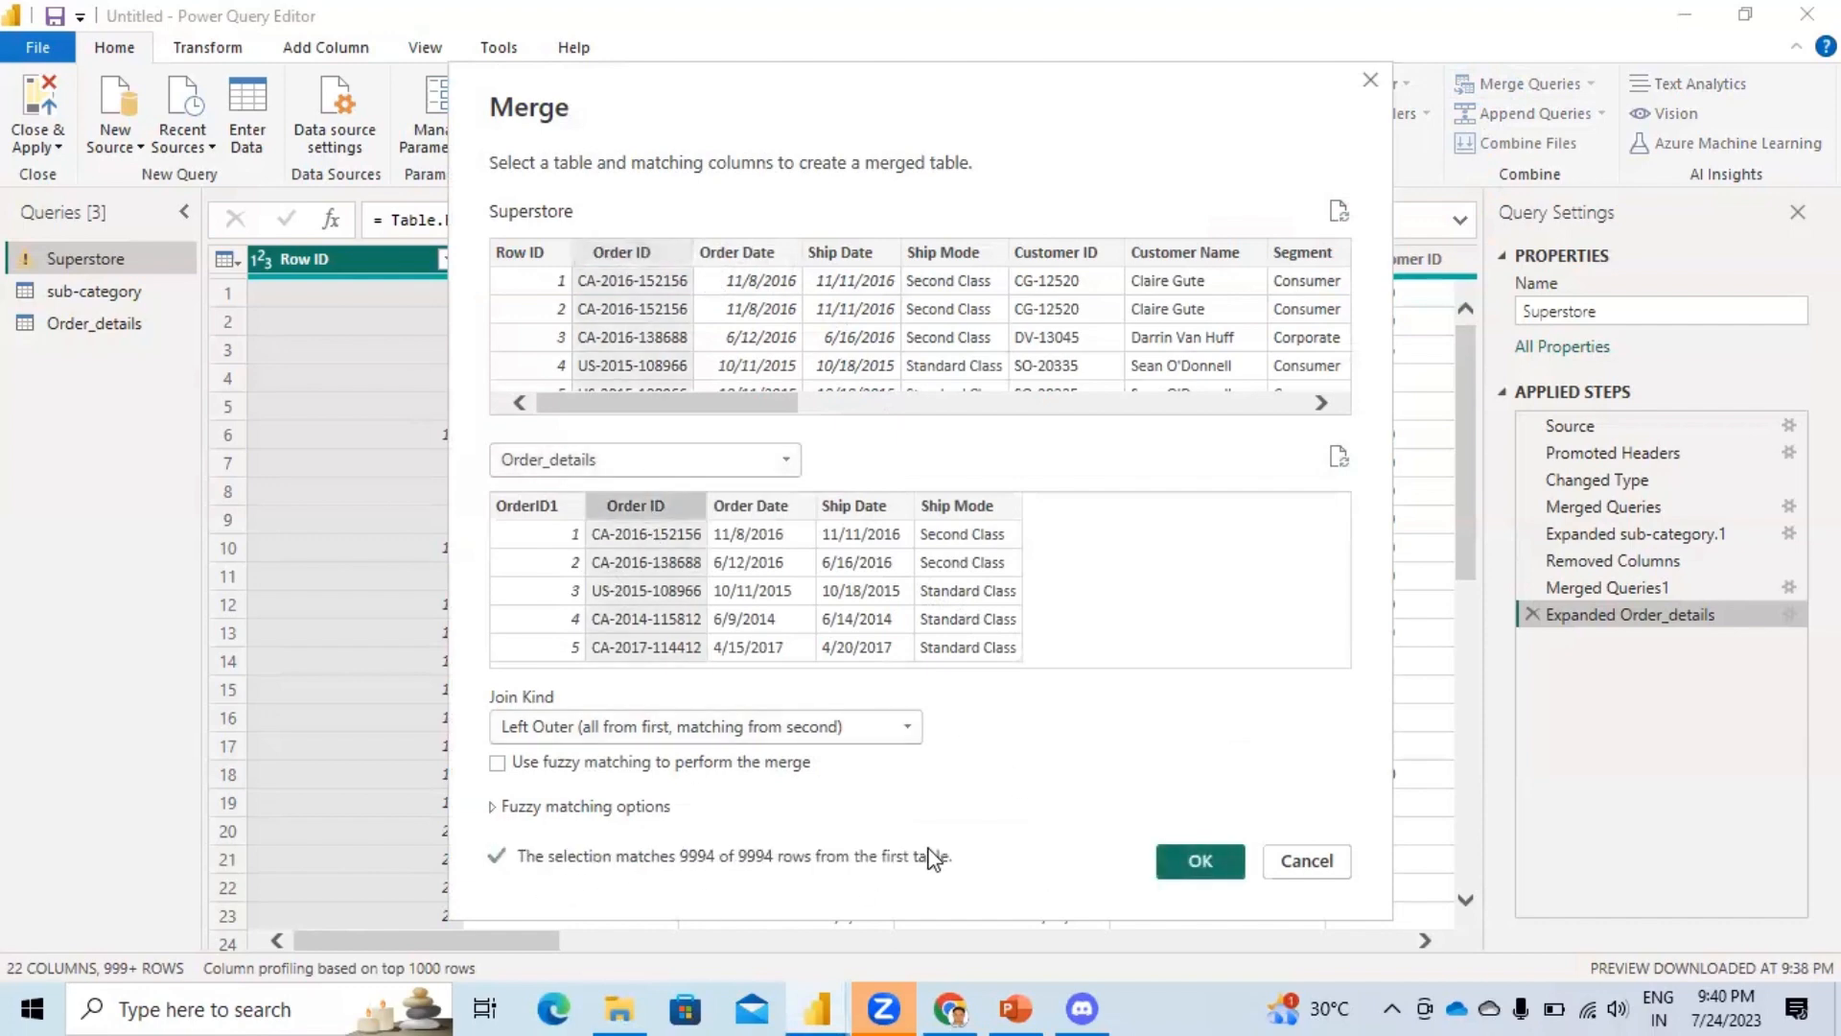
{"action": "left_click", "coordinate": [1196, 860]}
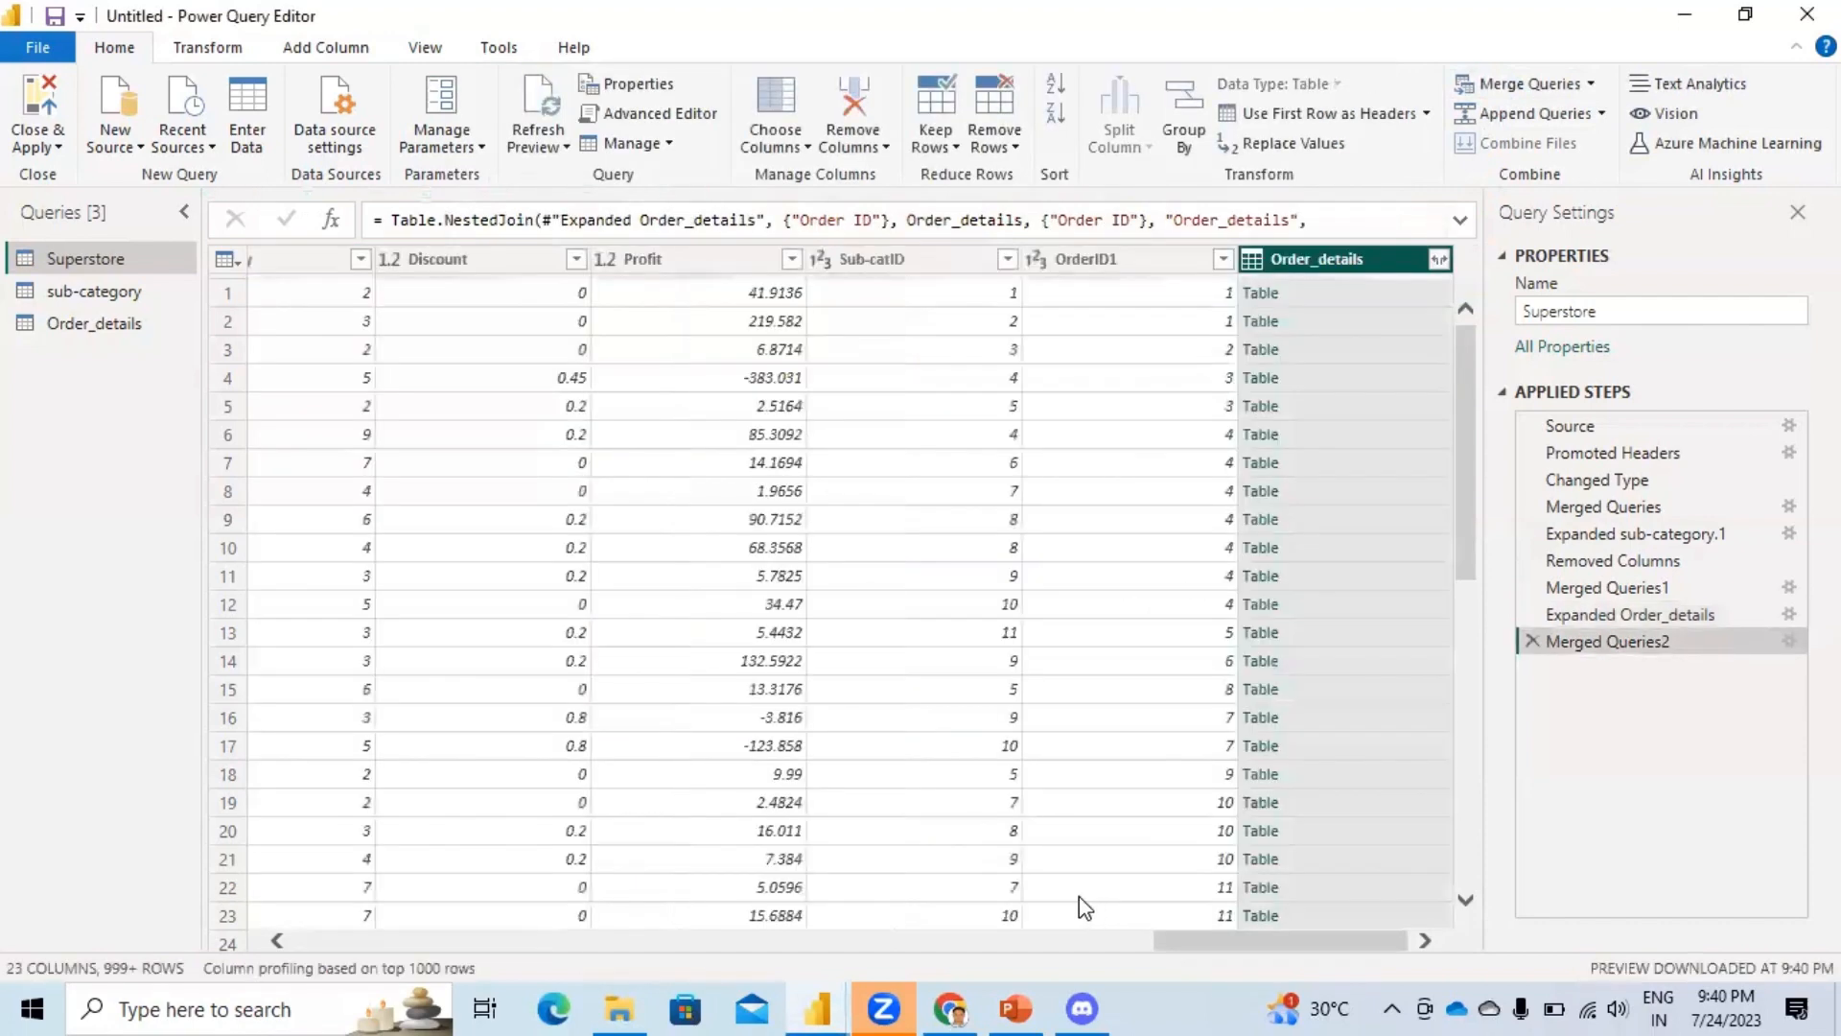
Expand the newly merged Order_details column to only OrderID1 with the original name as prefix, and remove the resulting duplicate column.
{"action": "left_click", "coordinate": [1438, 260]}
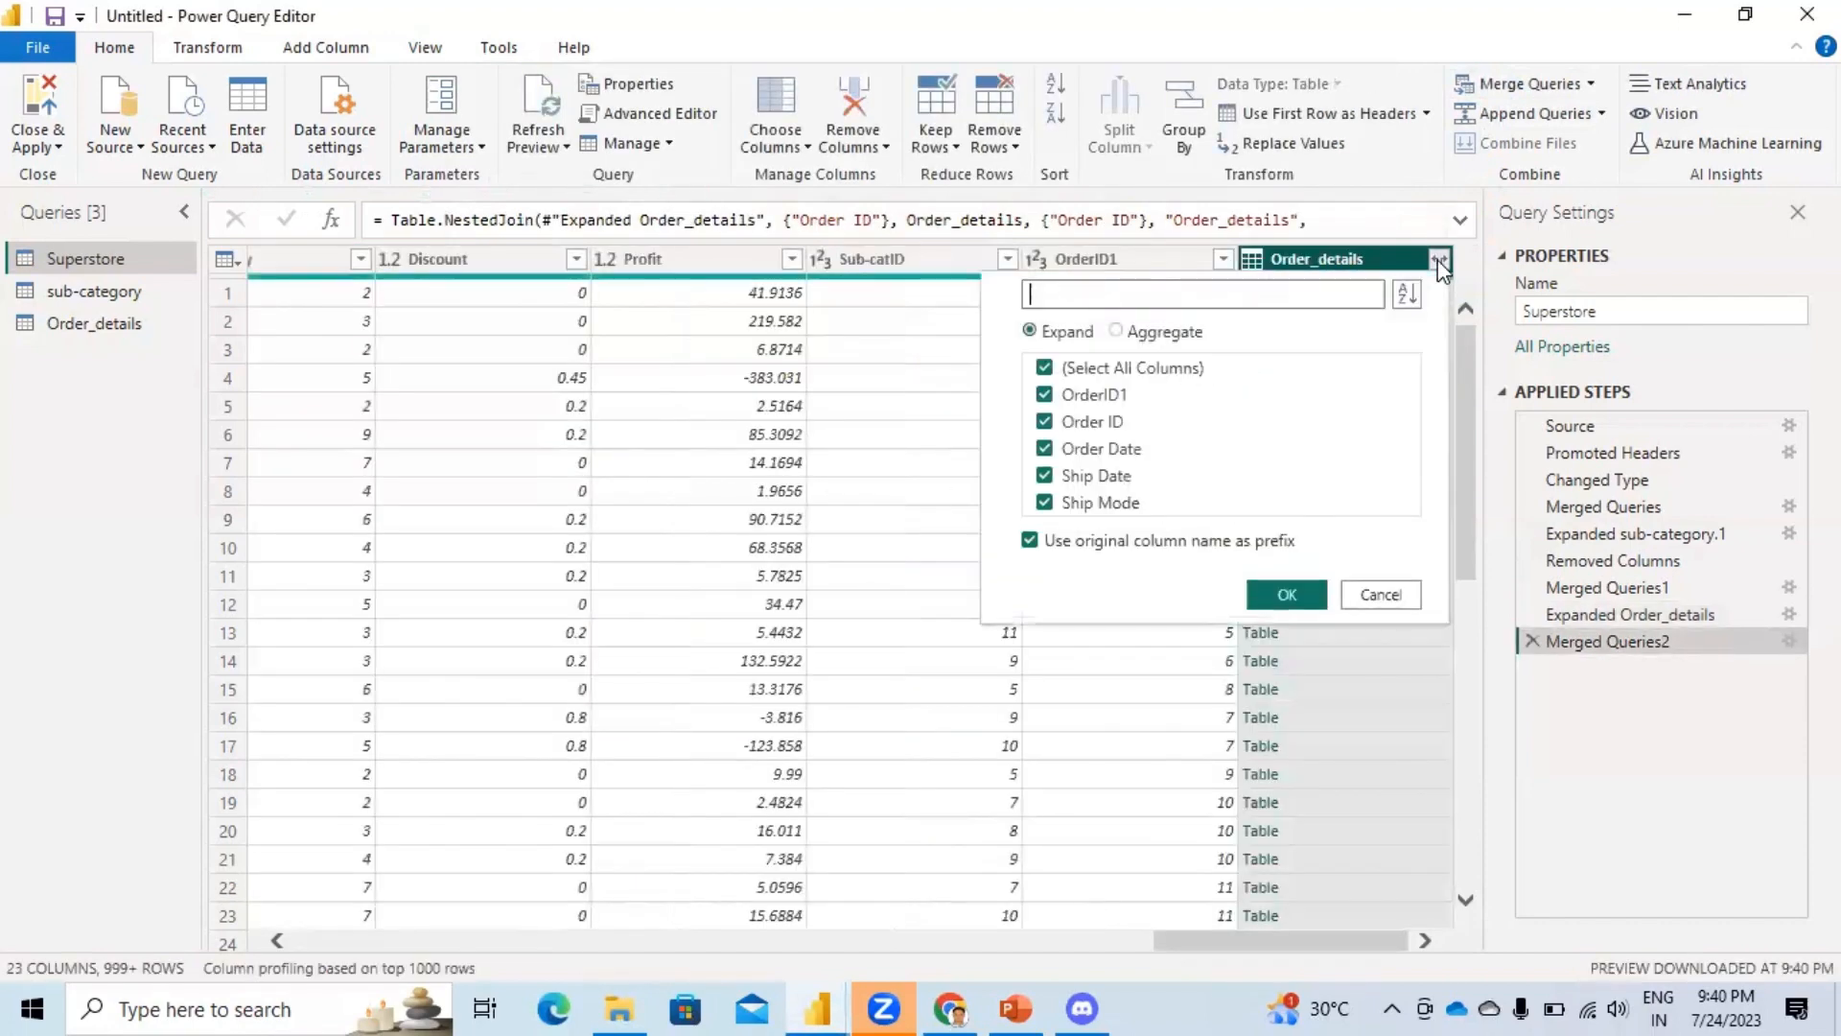
{"action": "left_click", "coordinate": [1044, 368]}
{"action": "left_click", "coordinate": [1045, 395]}
{"action": "left_click", "coordinate": [1266, 596]}
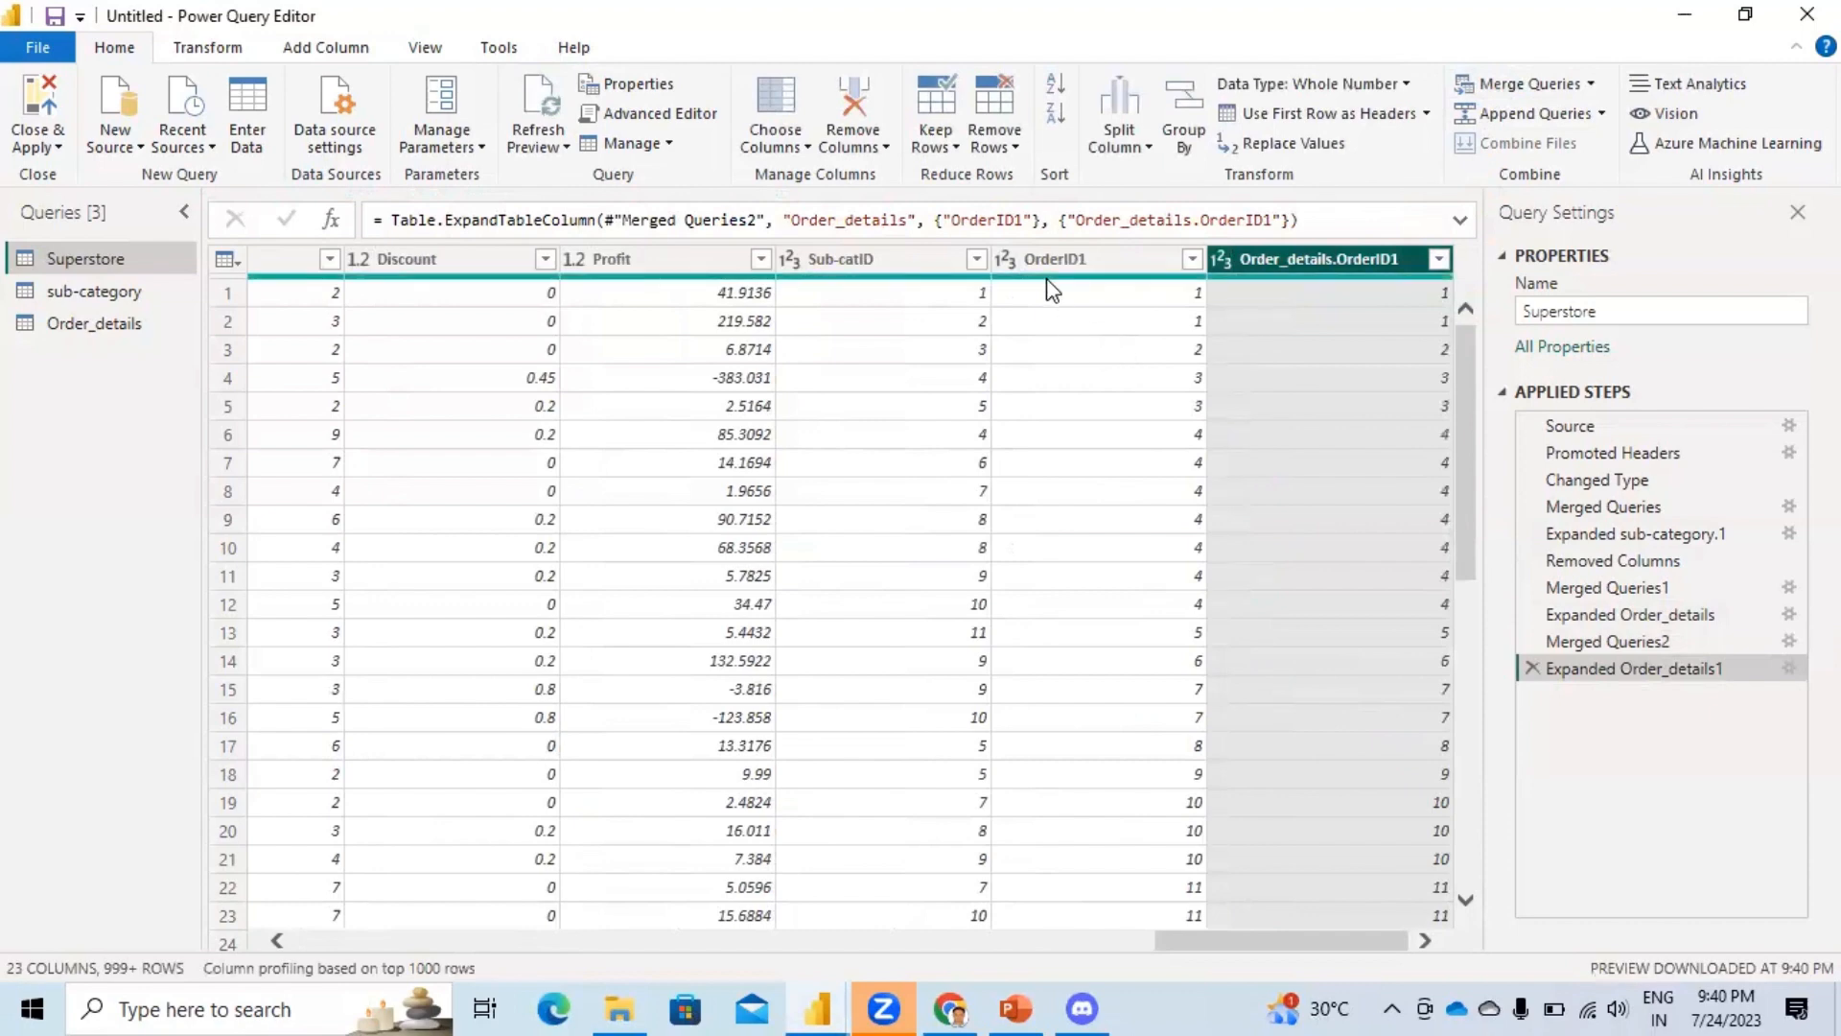
{"action": "right_click", "coordinate": [1292, 256]}
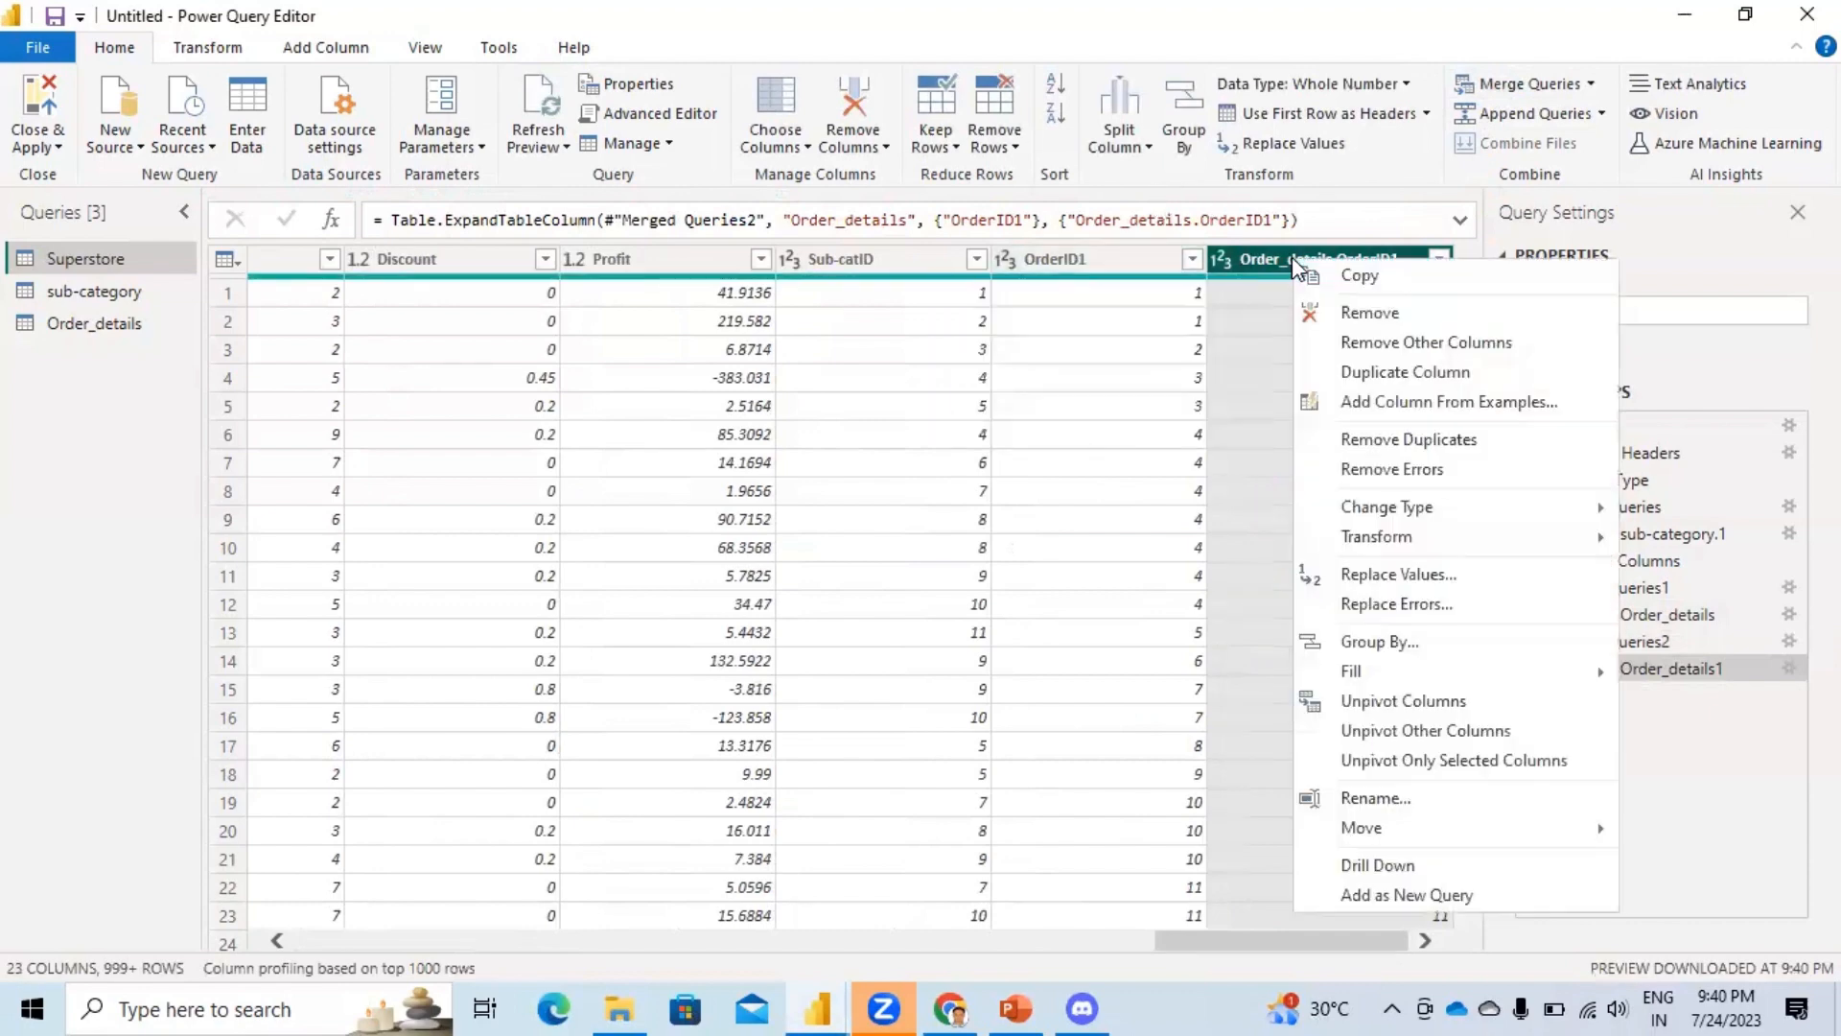
{"action": "left_click", "coordinate": [1373, 314]}
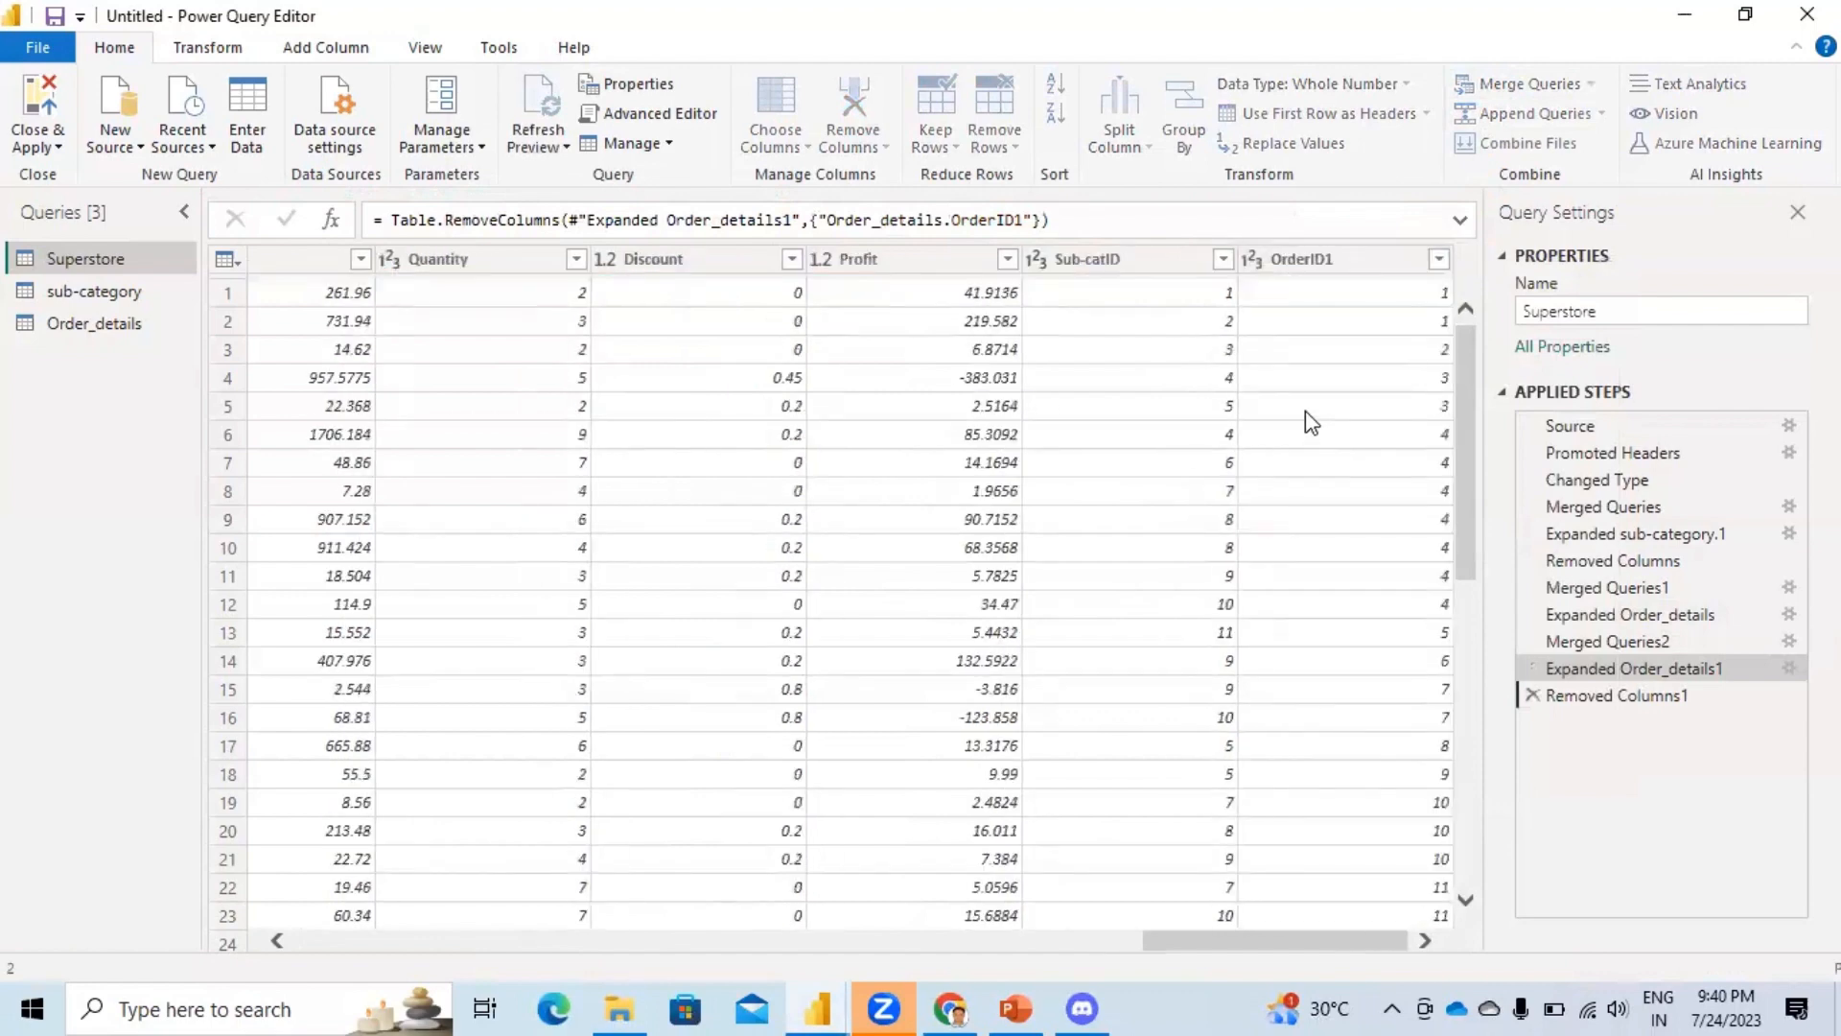
Move the OrderID1 column of Superstore to directly after Row ID.
{"action": "left_click_drag", "start_coordinate": [1343, 258], "coordinate": [130, 264]}
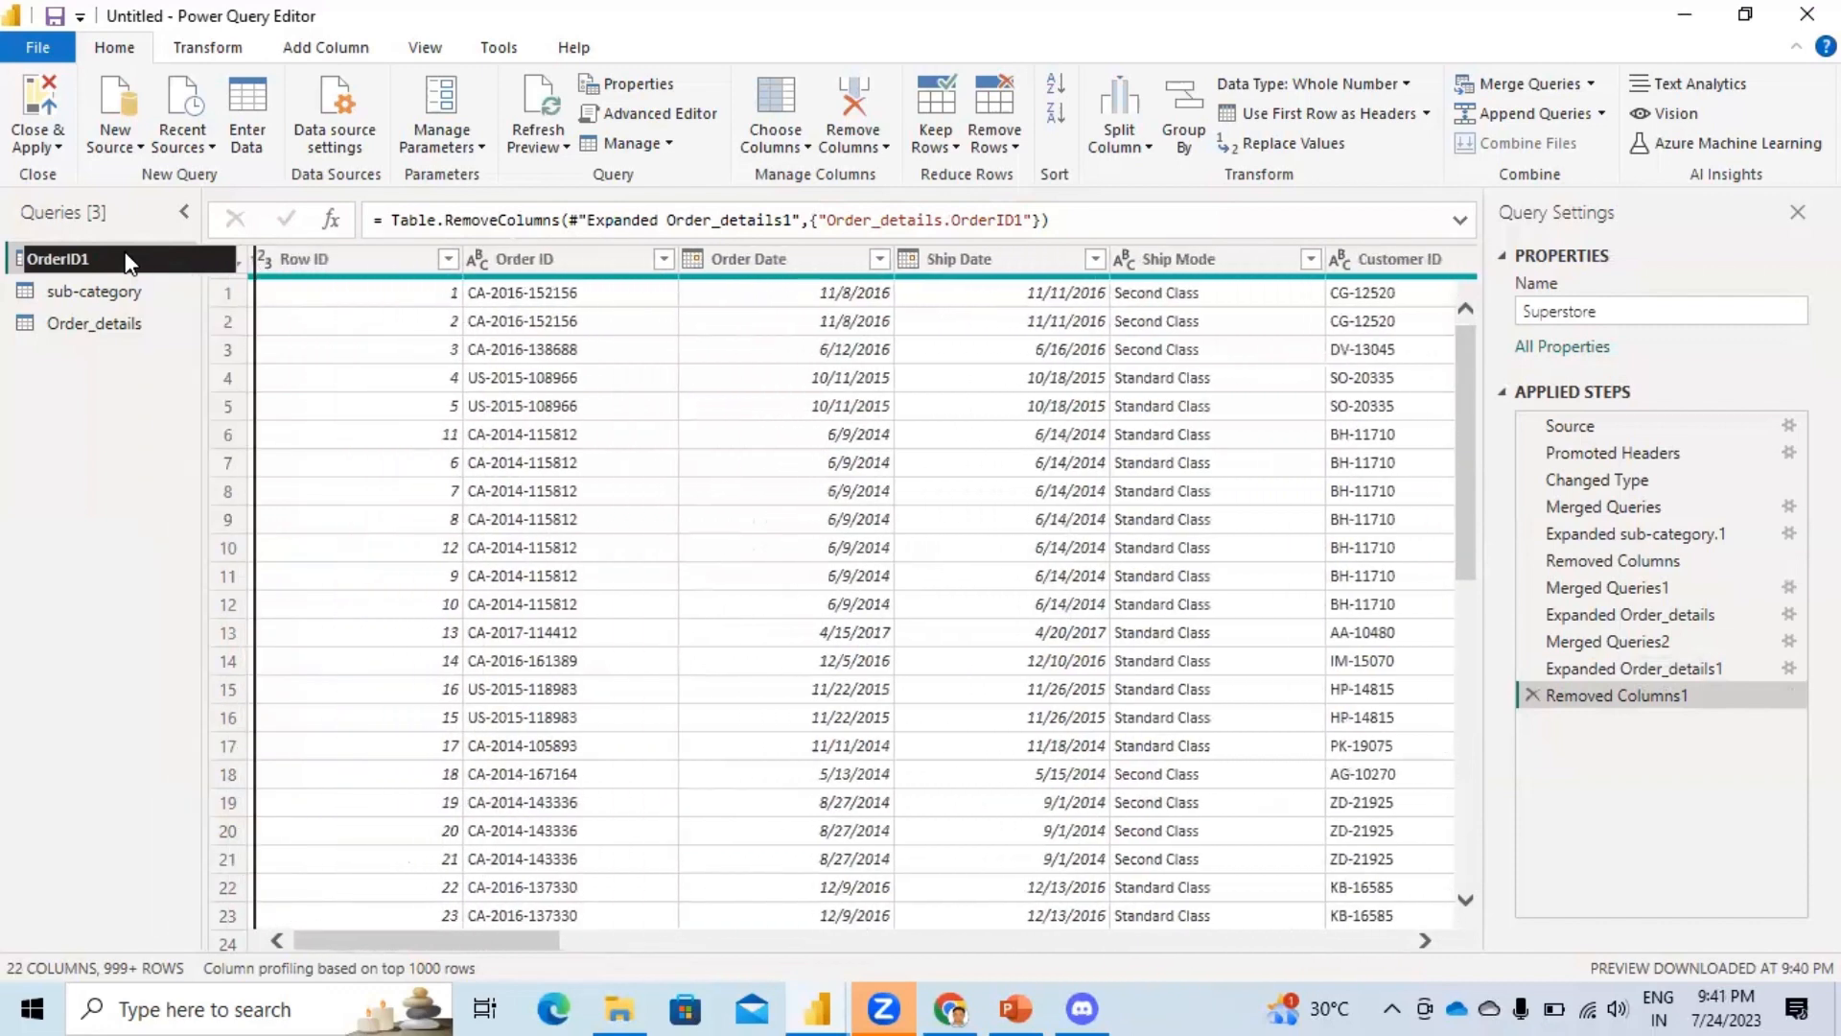
{"action": "left_click_drag", "start_coordinate": [290, 238], "coordinate": [483, 253]}
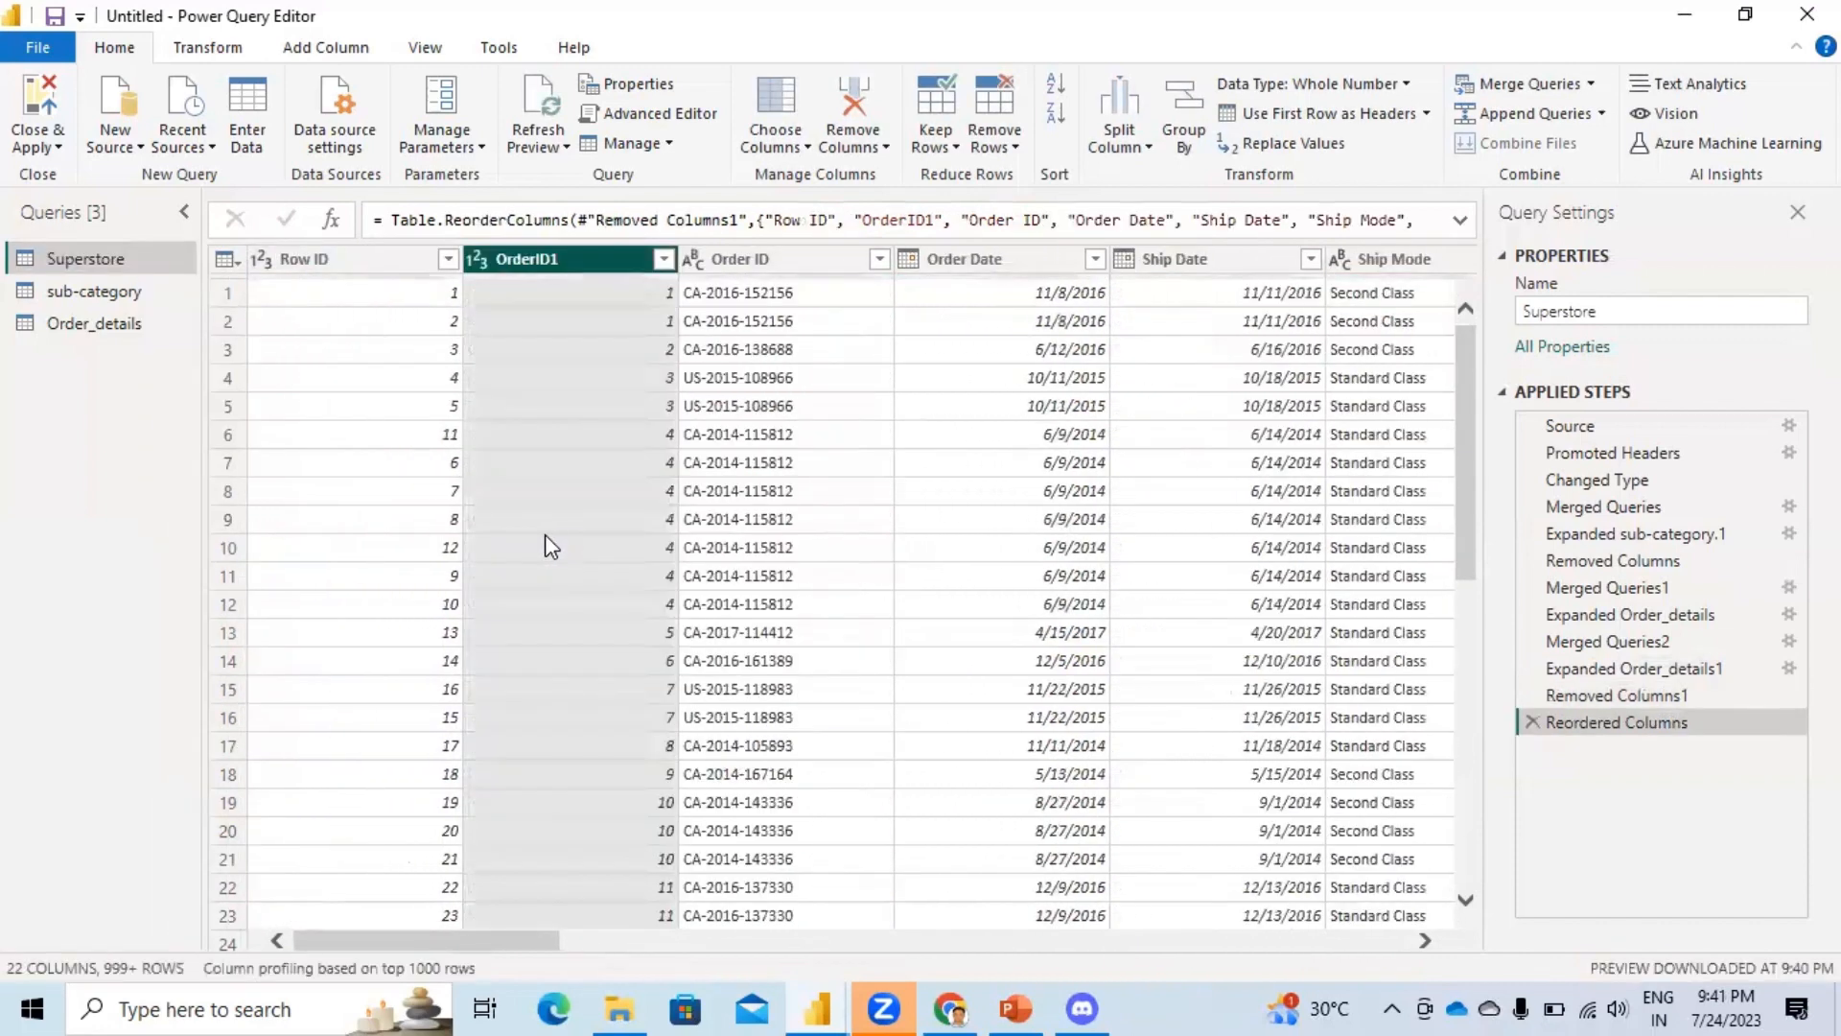
{"action": "left_click", "coordinate": [863, 462]}
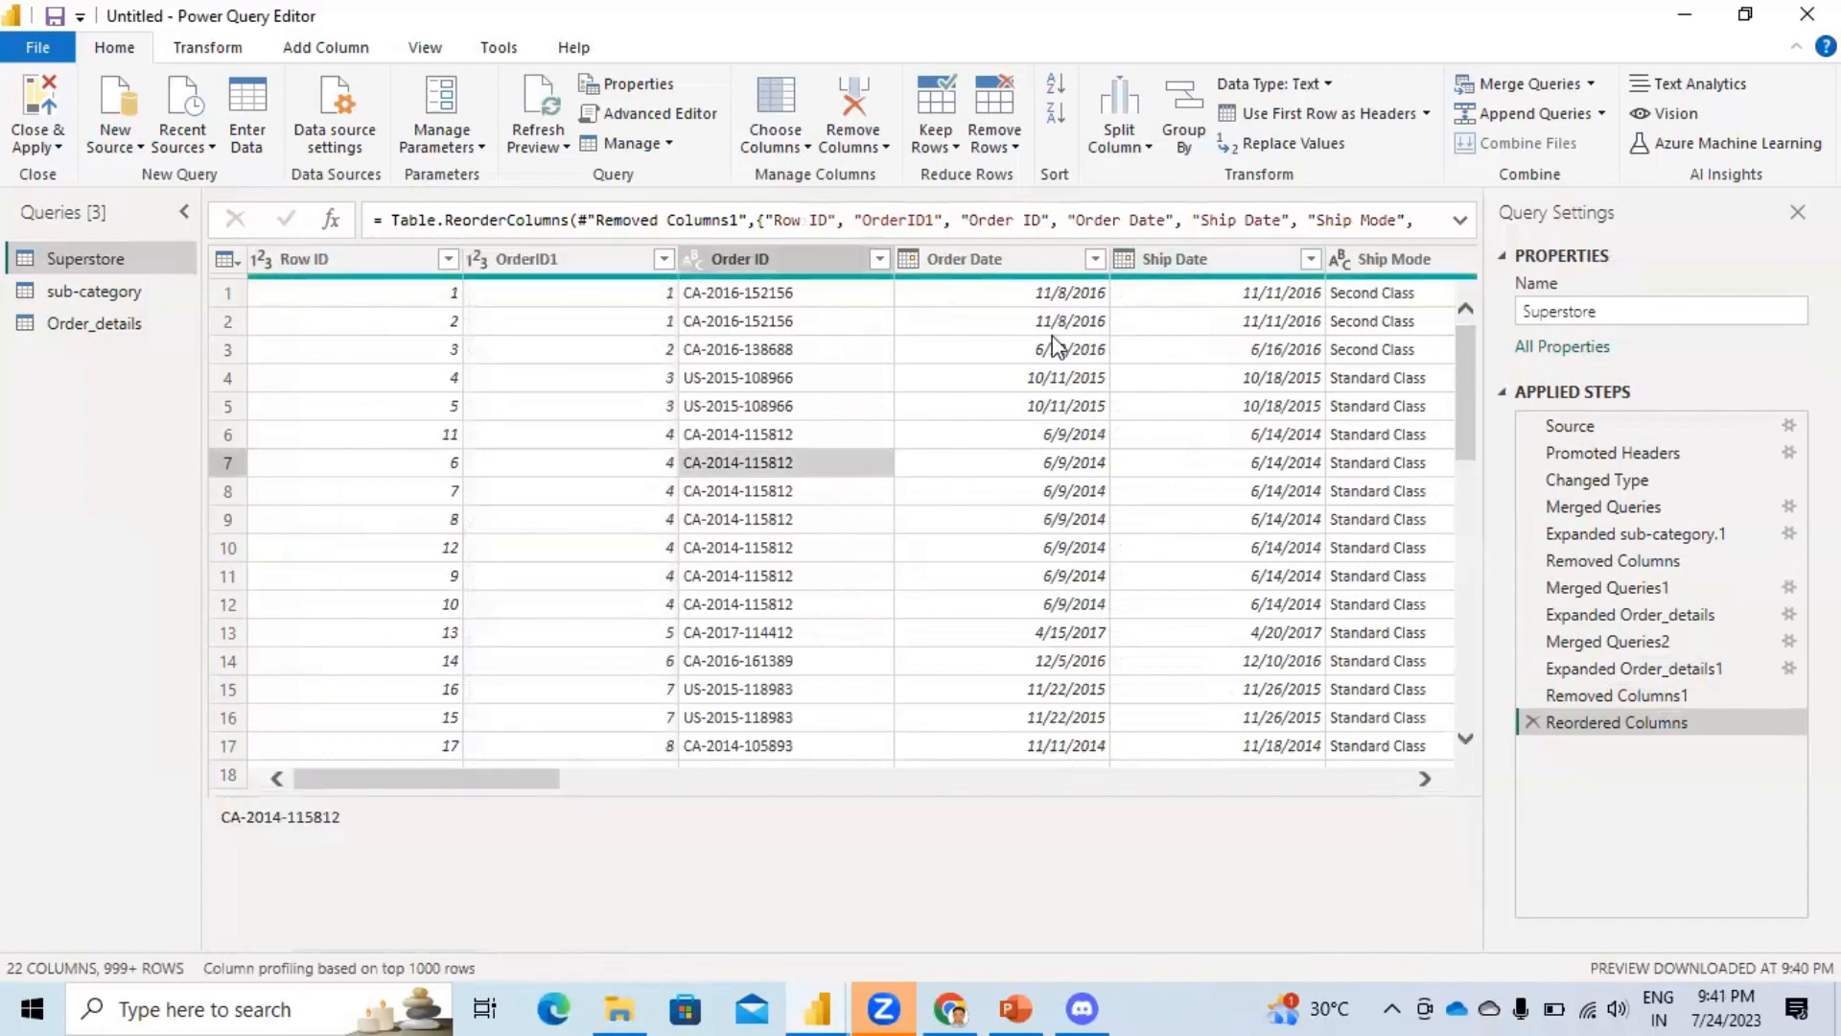
Remove the Order ID, Order Date, Ship Date and Ship Mode columns from Superstore, keeping OrderID1.
{"action": "left_click", "coordinate": [771, 261]}
{"action": "left_click", "coordinate": [998, 259]}
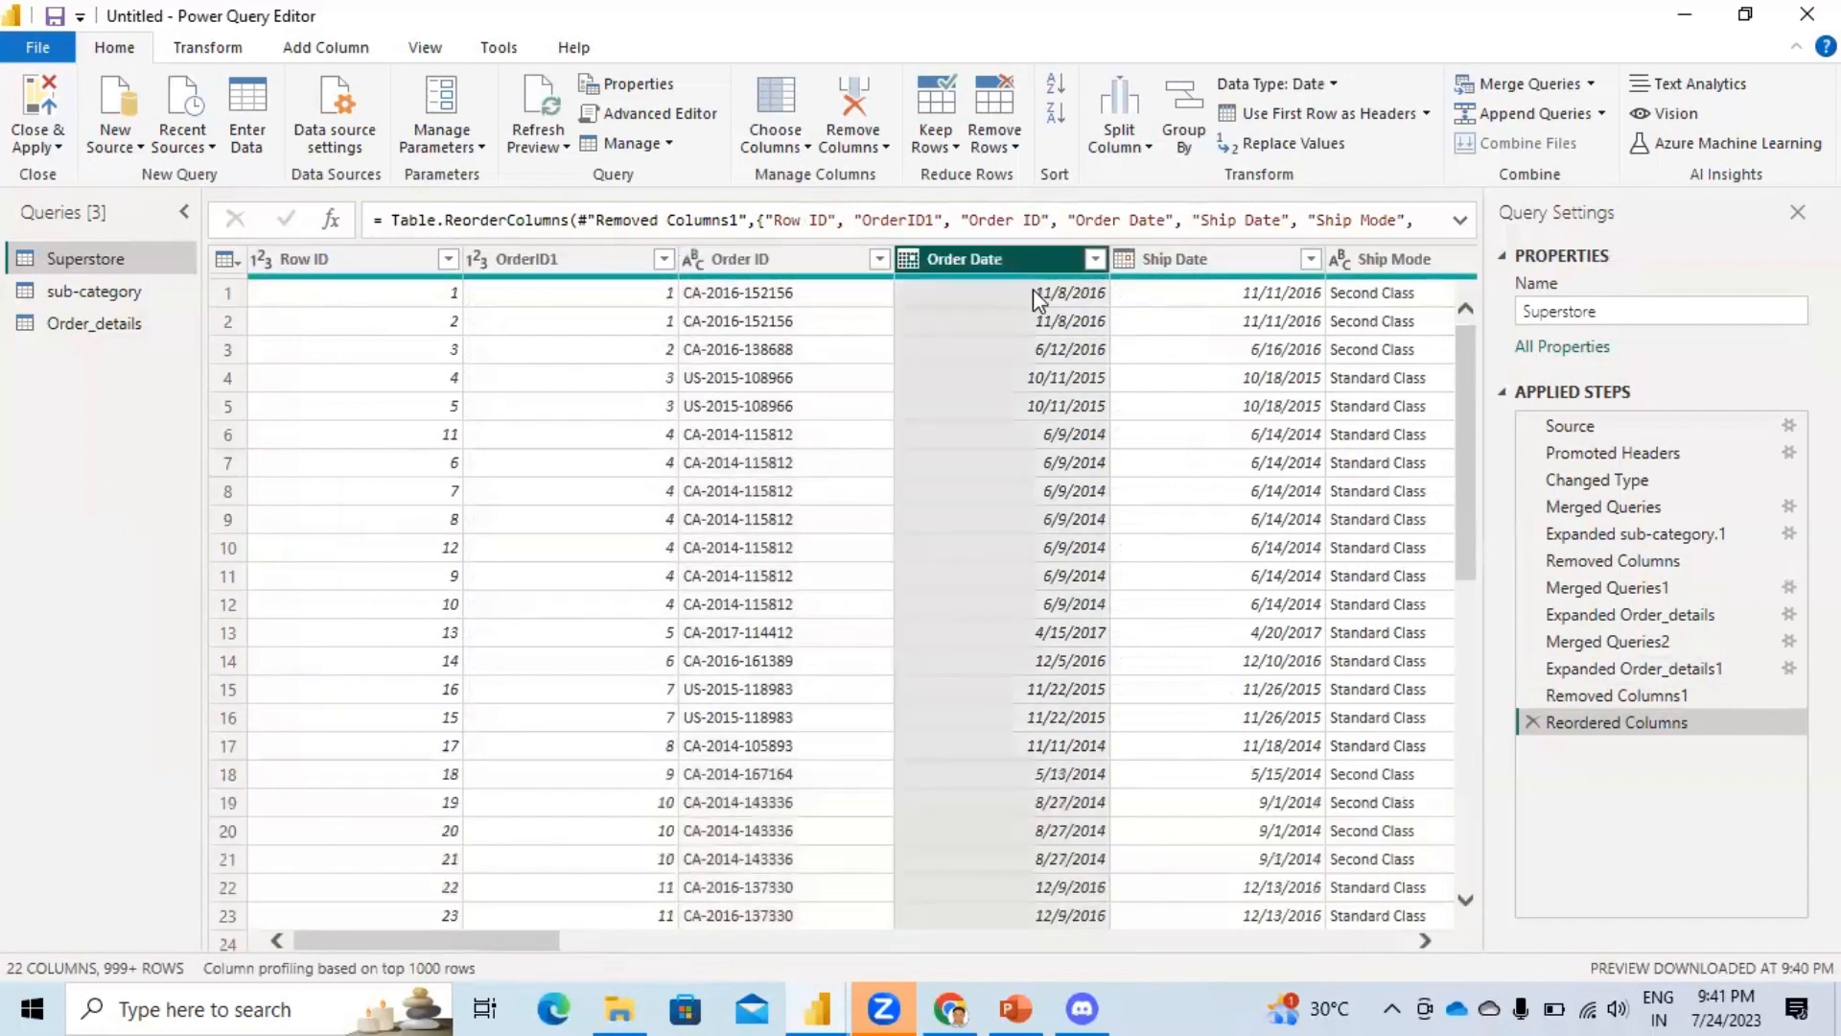
{"action": "left_click", "coordinate": [1208, 257]}
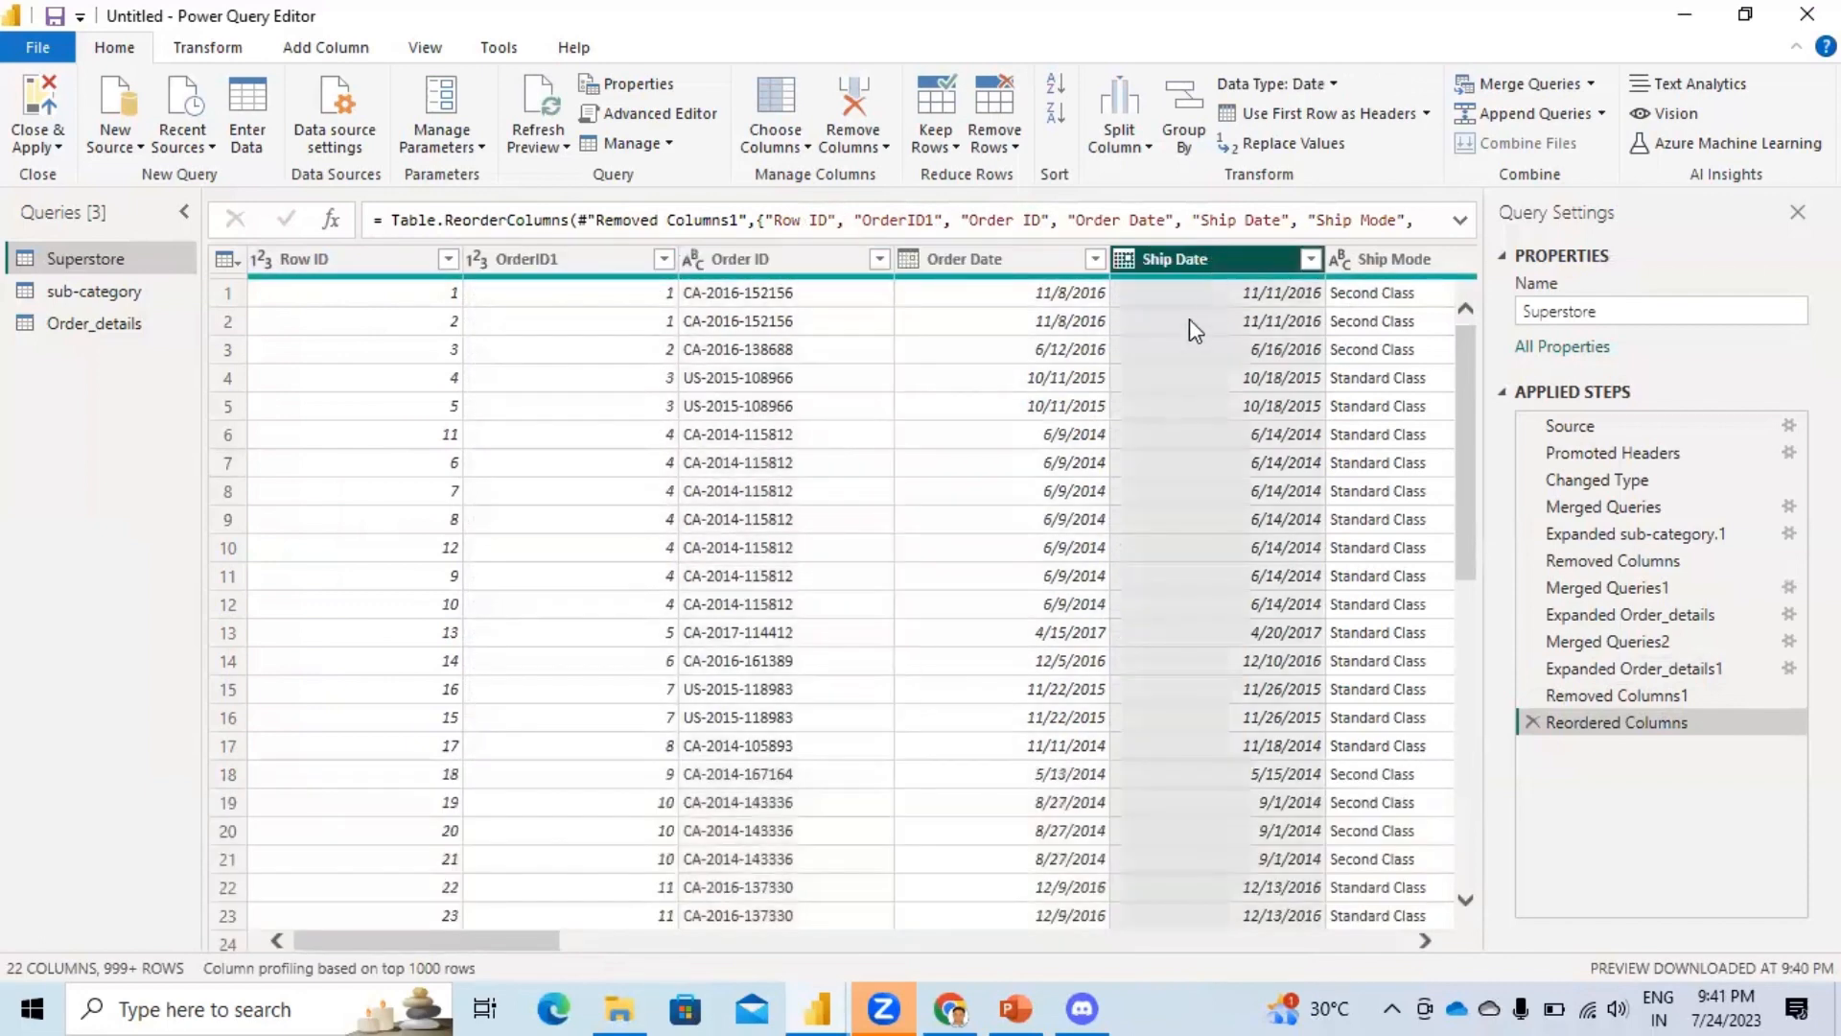
{"action": "left_click", "coordinate": [767, 262]}
{"action": "left_click", "coordinate": [980, 262], "text": "ctrl"}
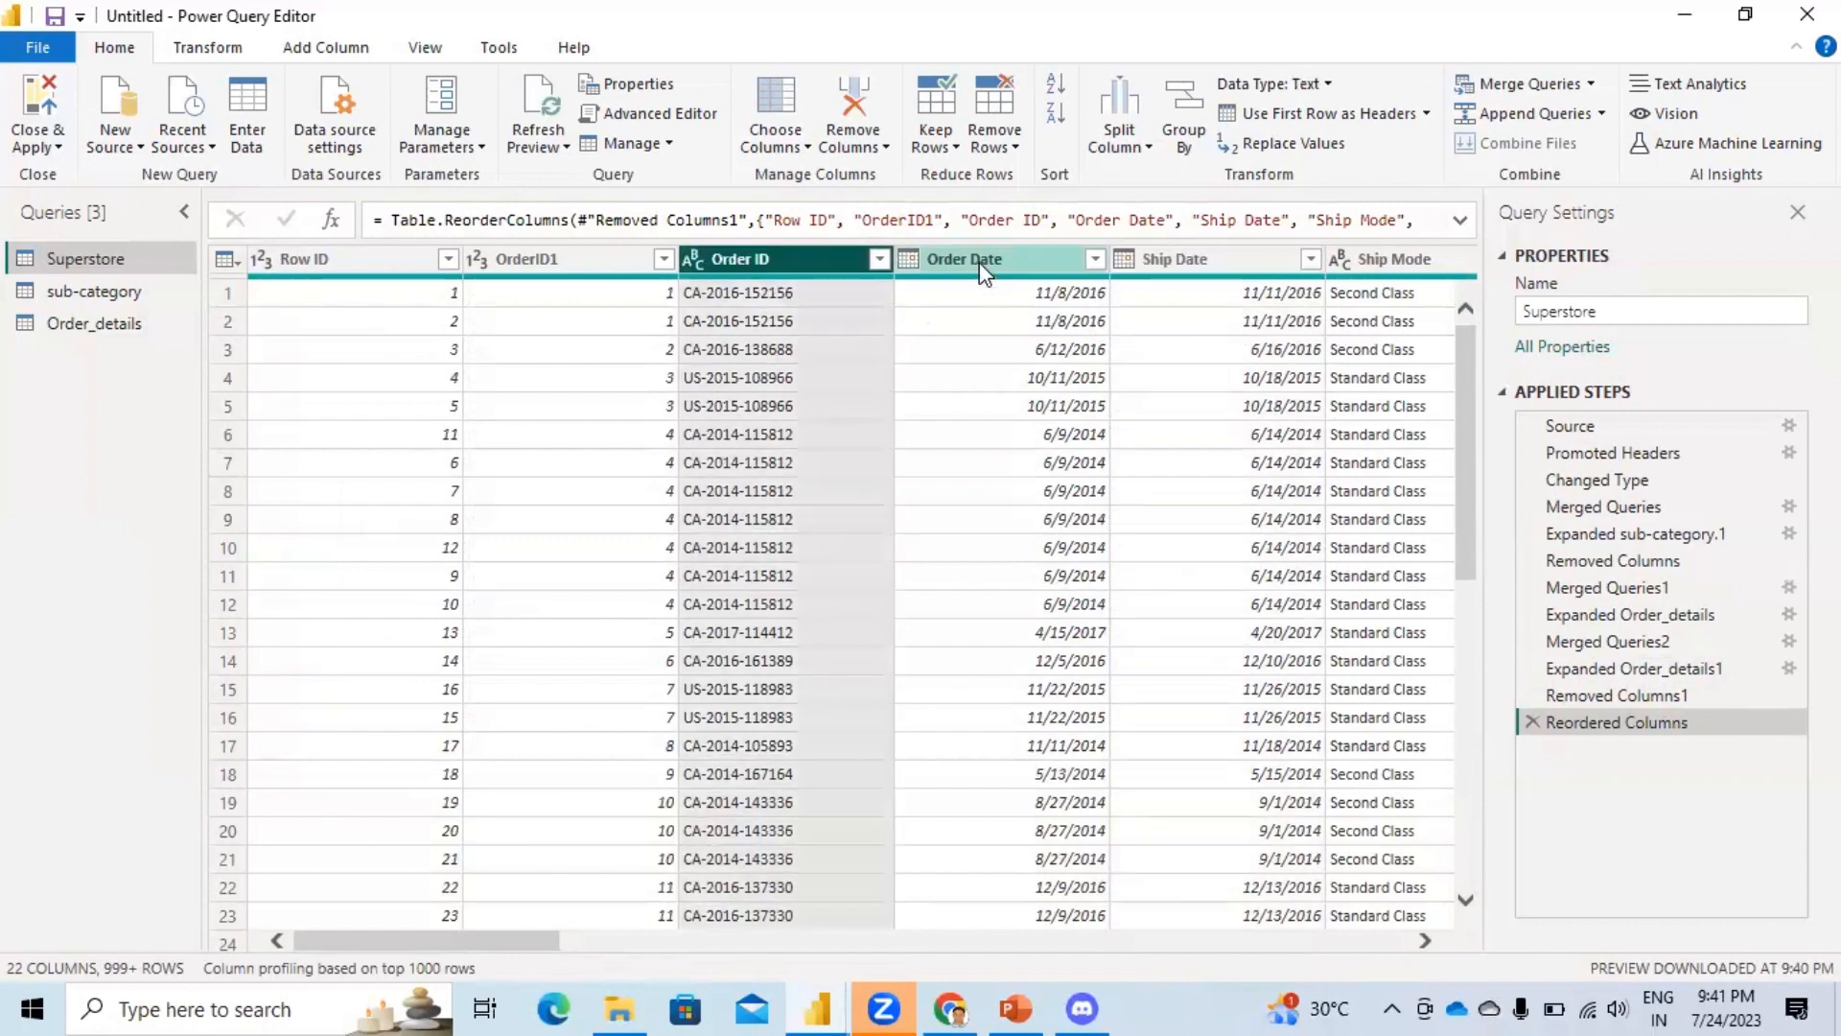
{"action": "left_click", "coordinate": [1201, 264], "text": "ctrl"}
{"action": "left_click", "coordinate": [1402, 273], "text": "ctrl"}
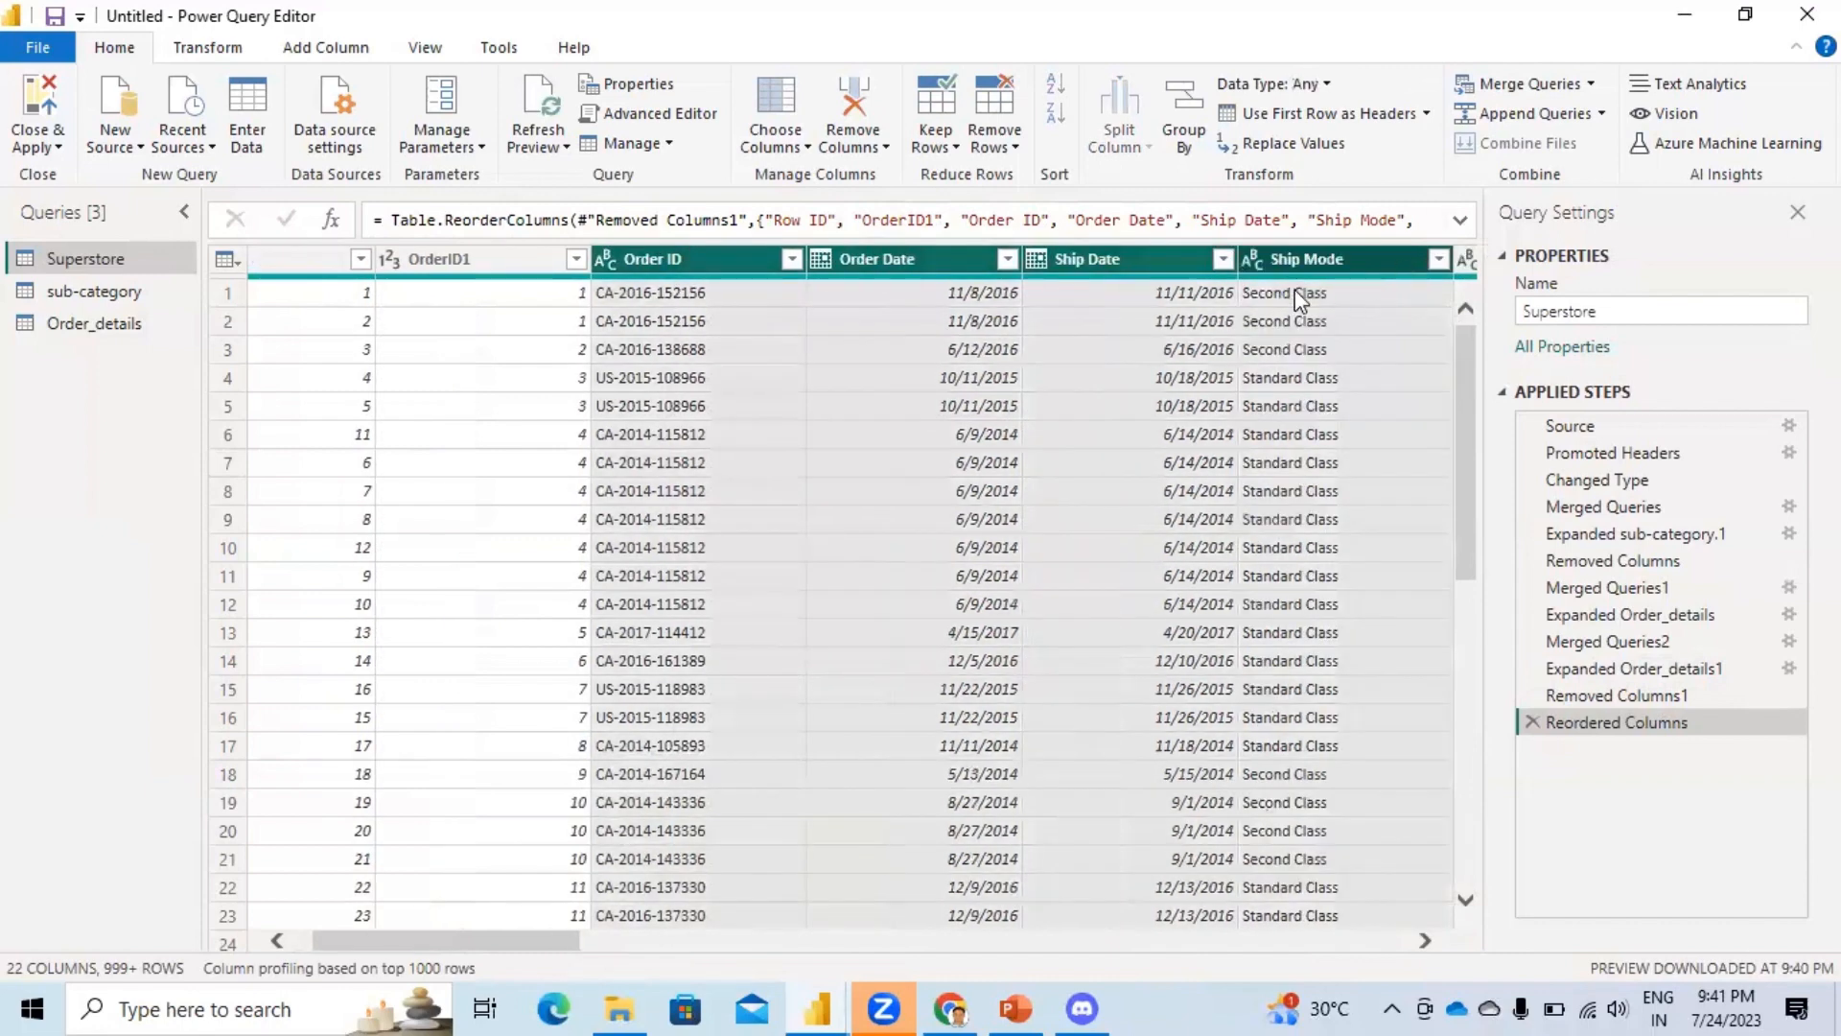
{"action": "right_click", "coordinate": [1288, 255]}
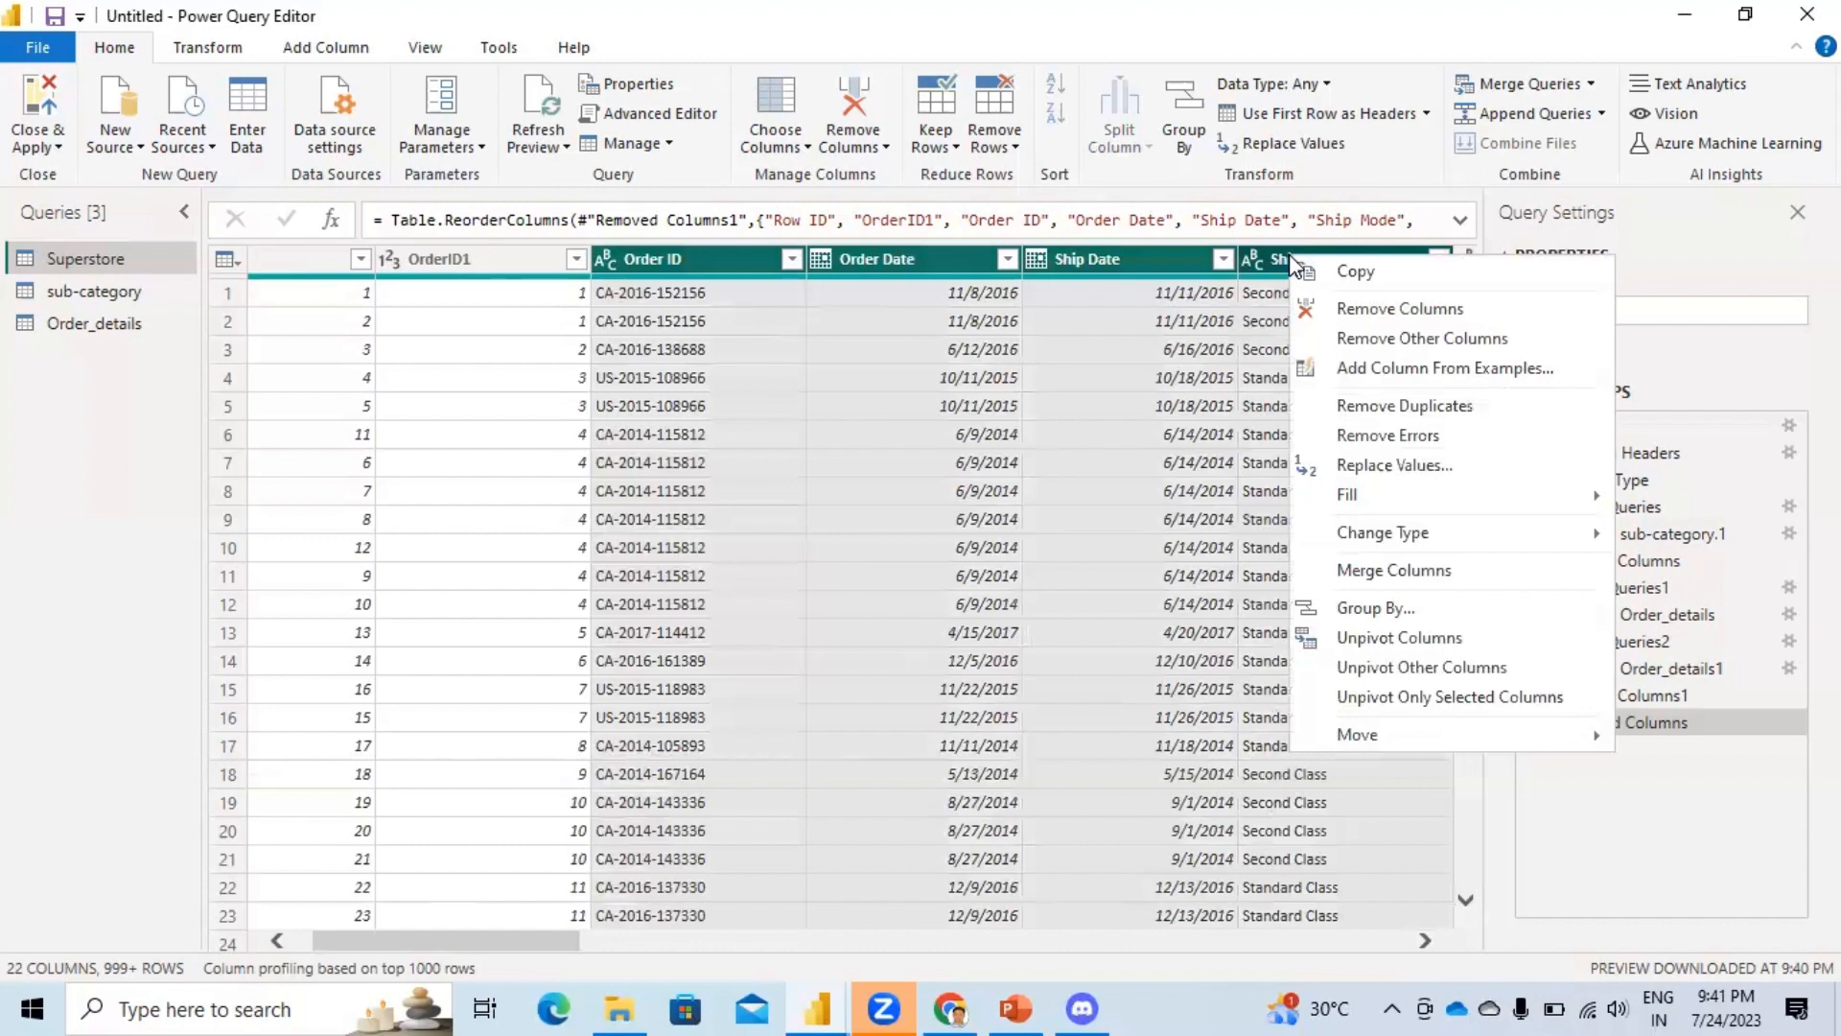
{"action": "left_click", "coordinate": [1361, 311]}
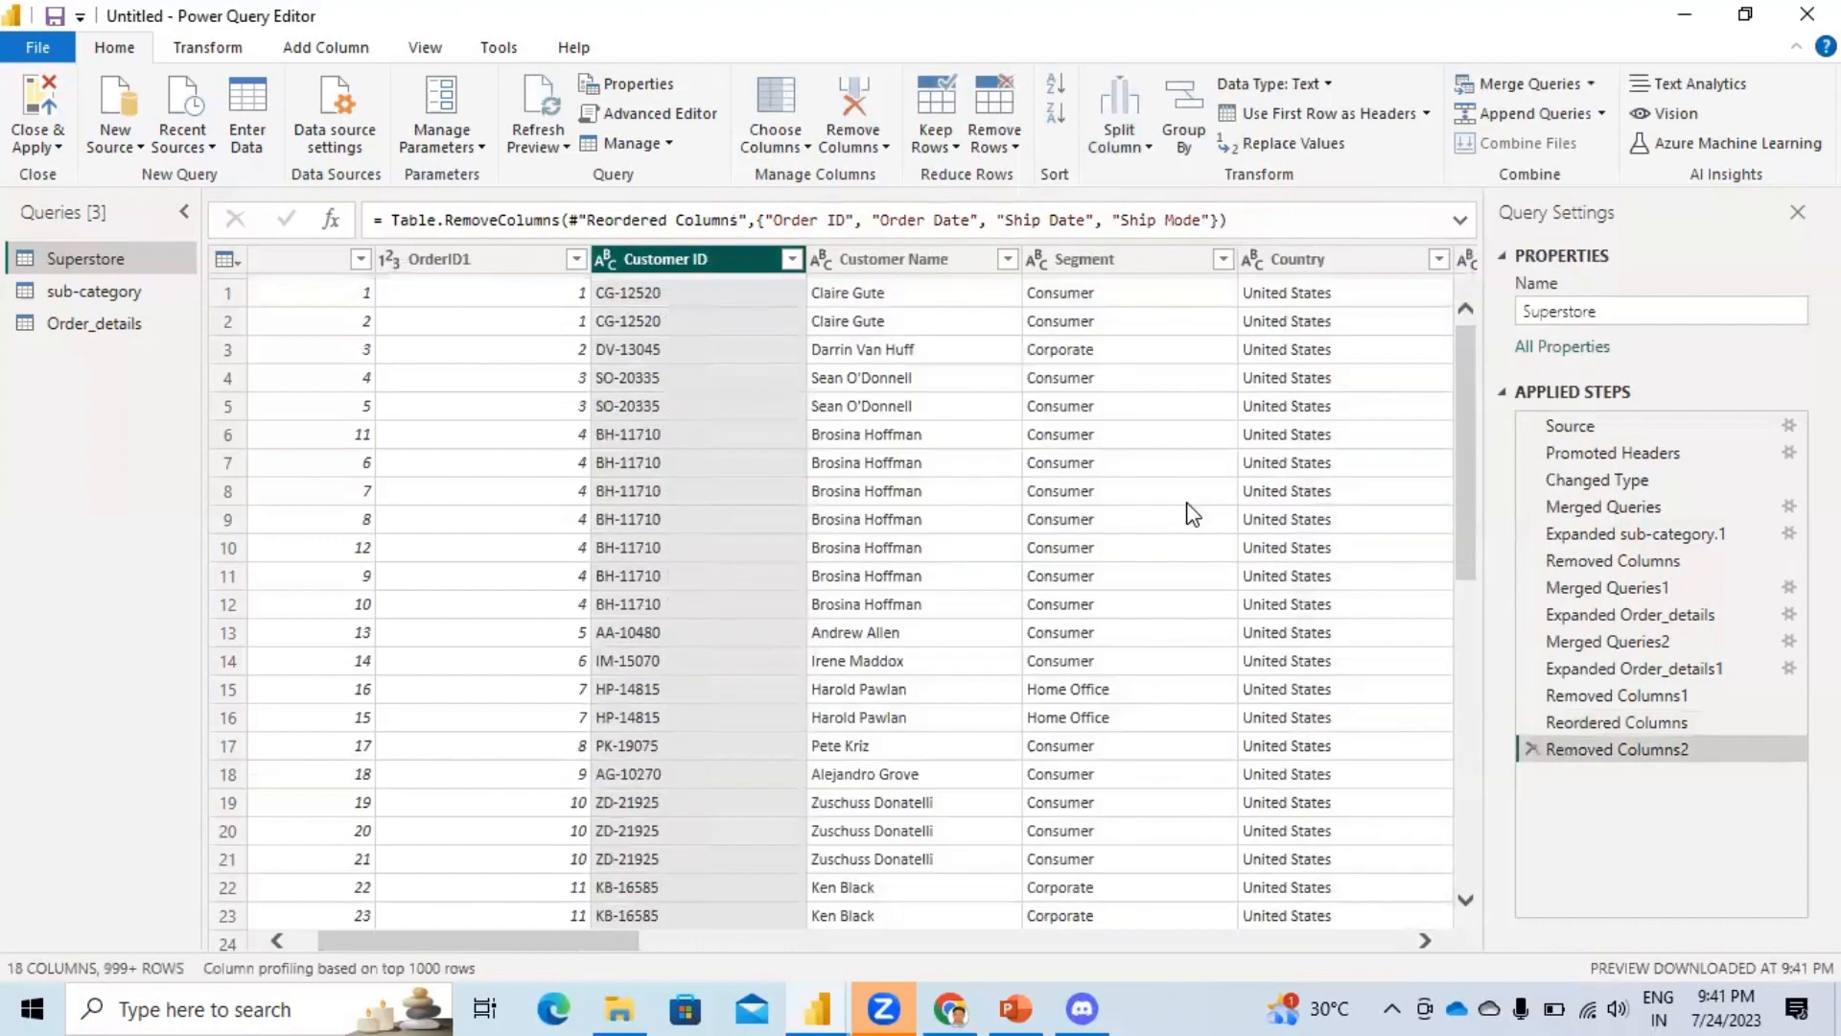
Apply the query changes, load the tables into Power BI and open the model diagram.
{"action": "left_click", "coordinate": [44, 110]}
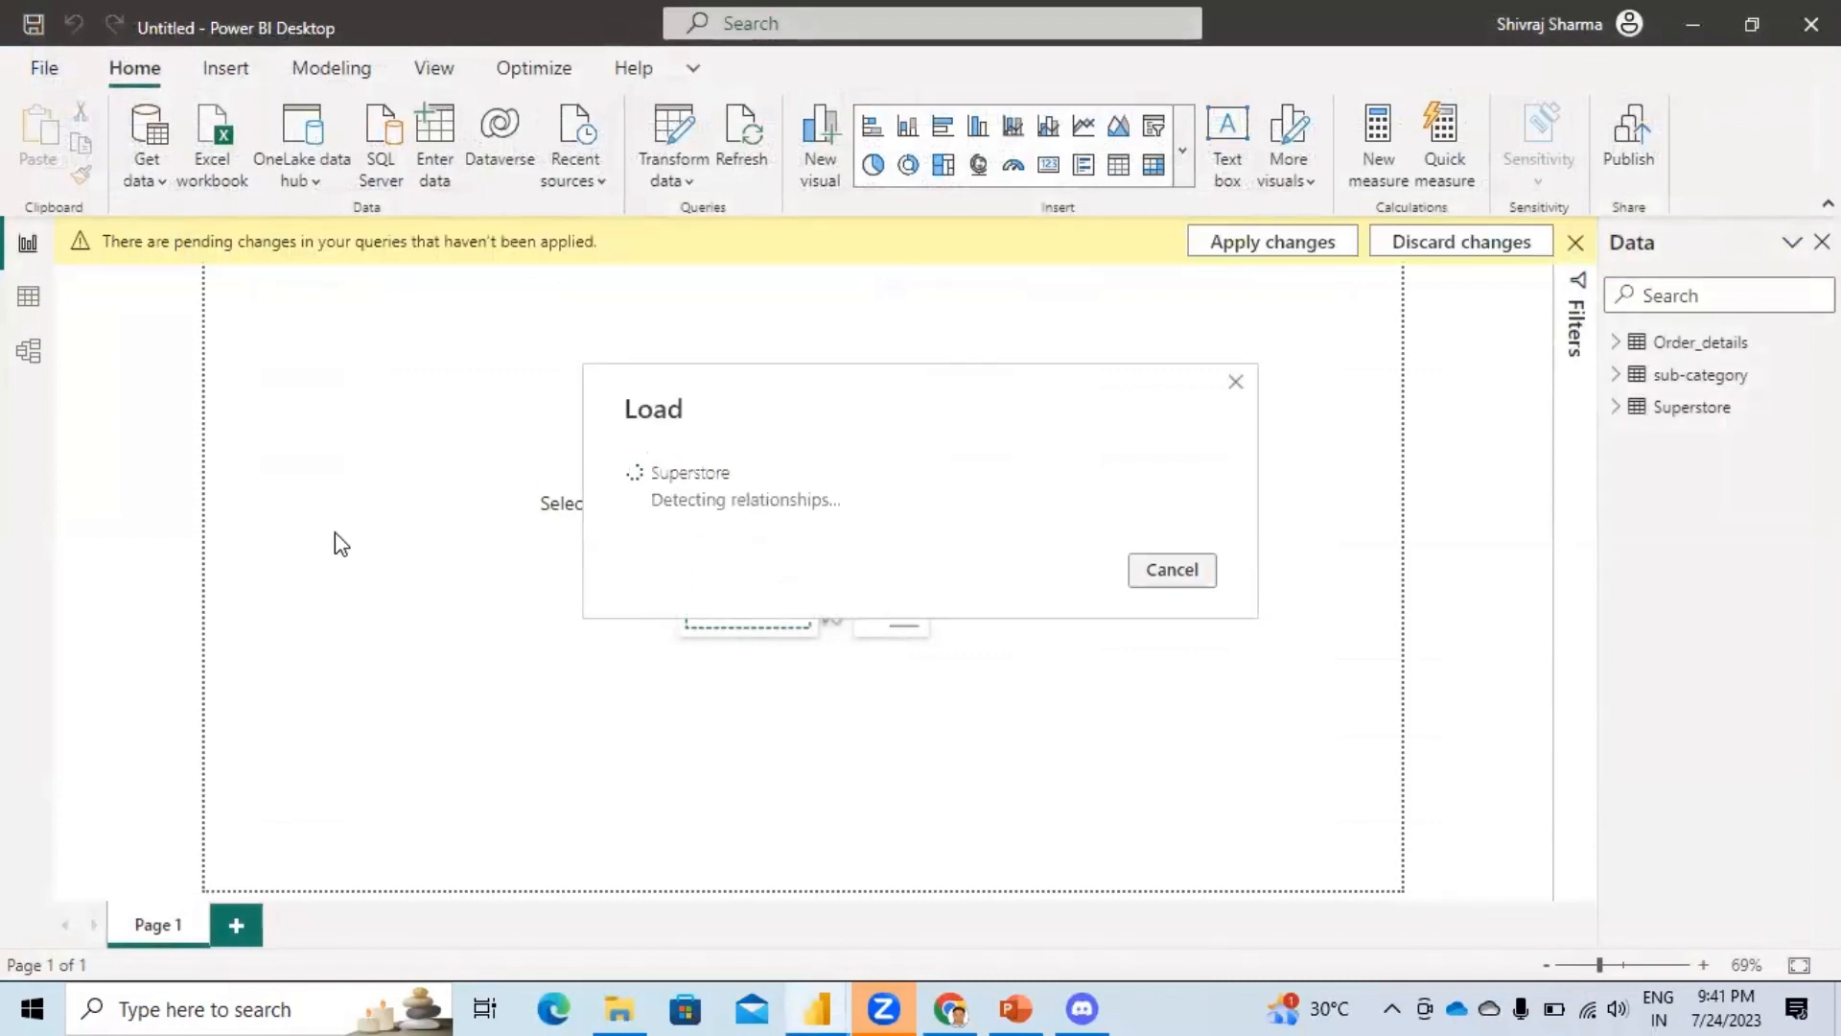
{"action": "left_click", "coordinate": [32, 354]}
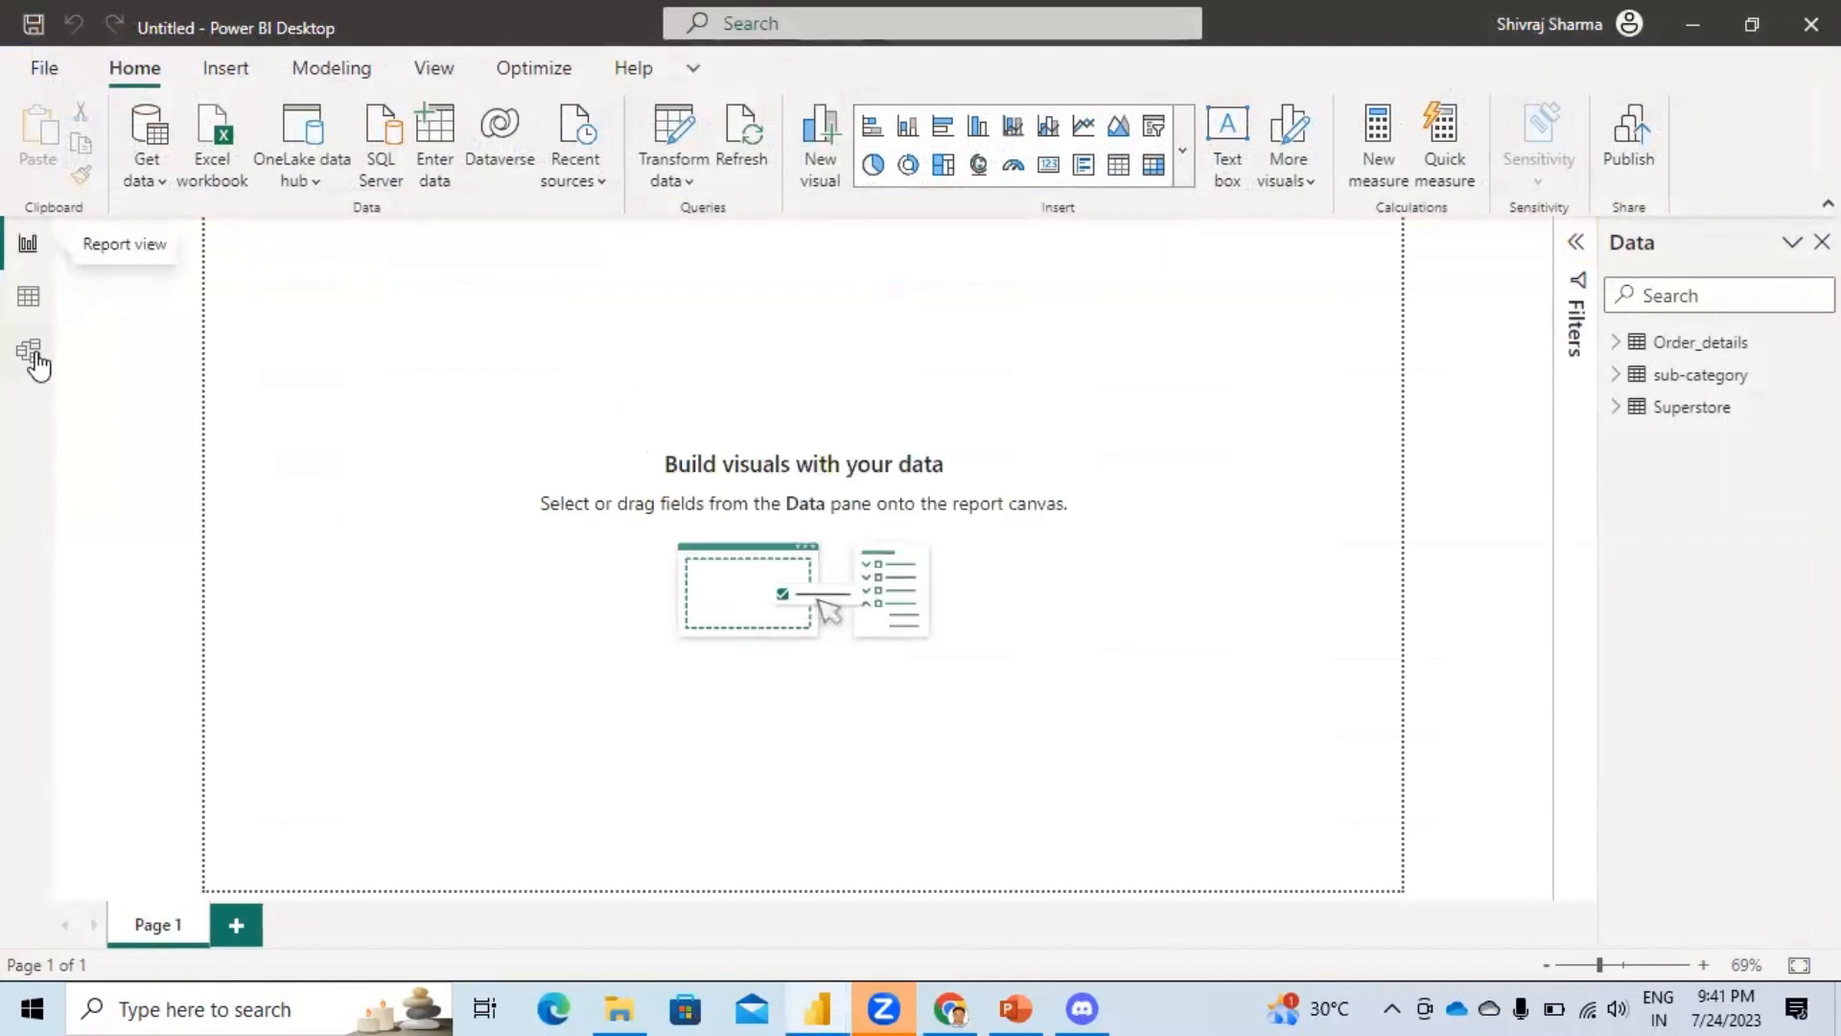
{"action": "left_click", "coordinate": [34, 355]}
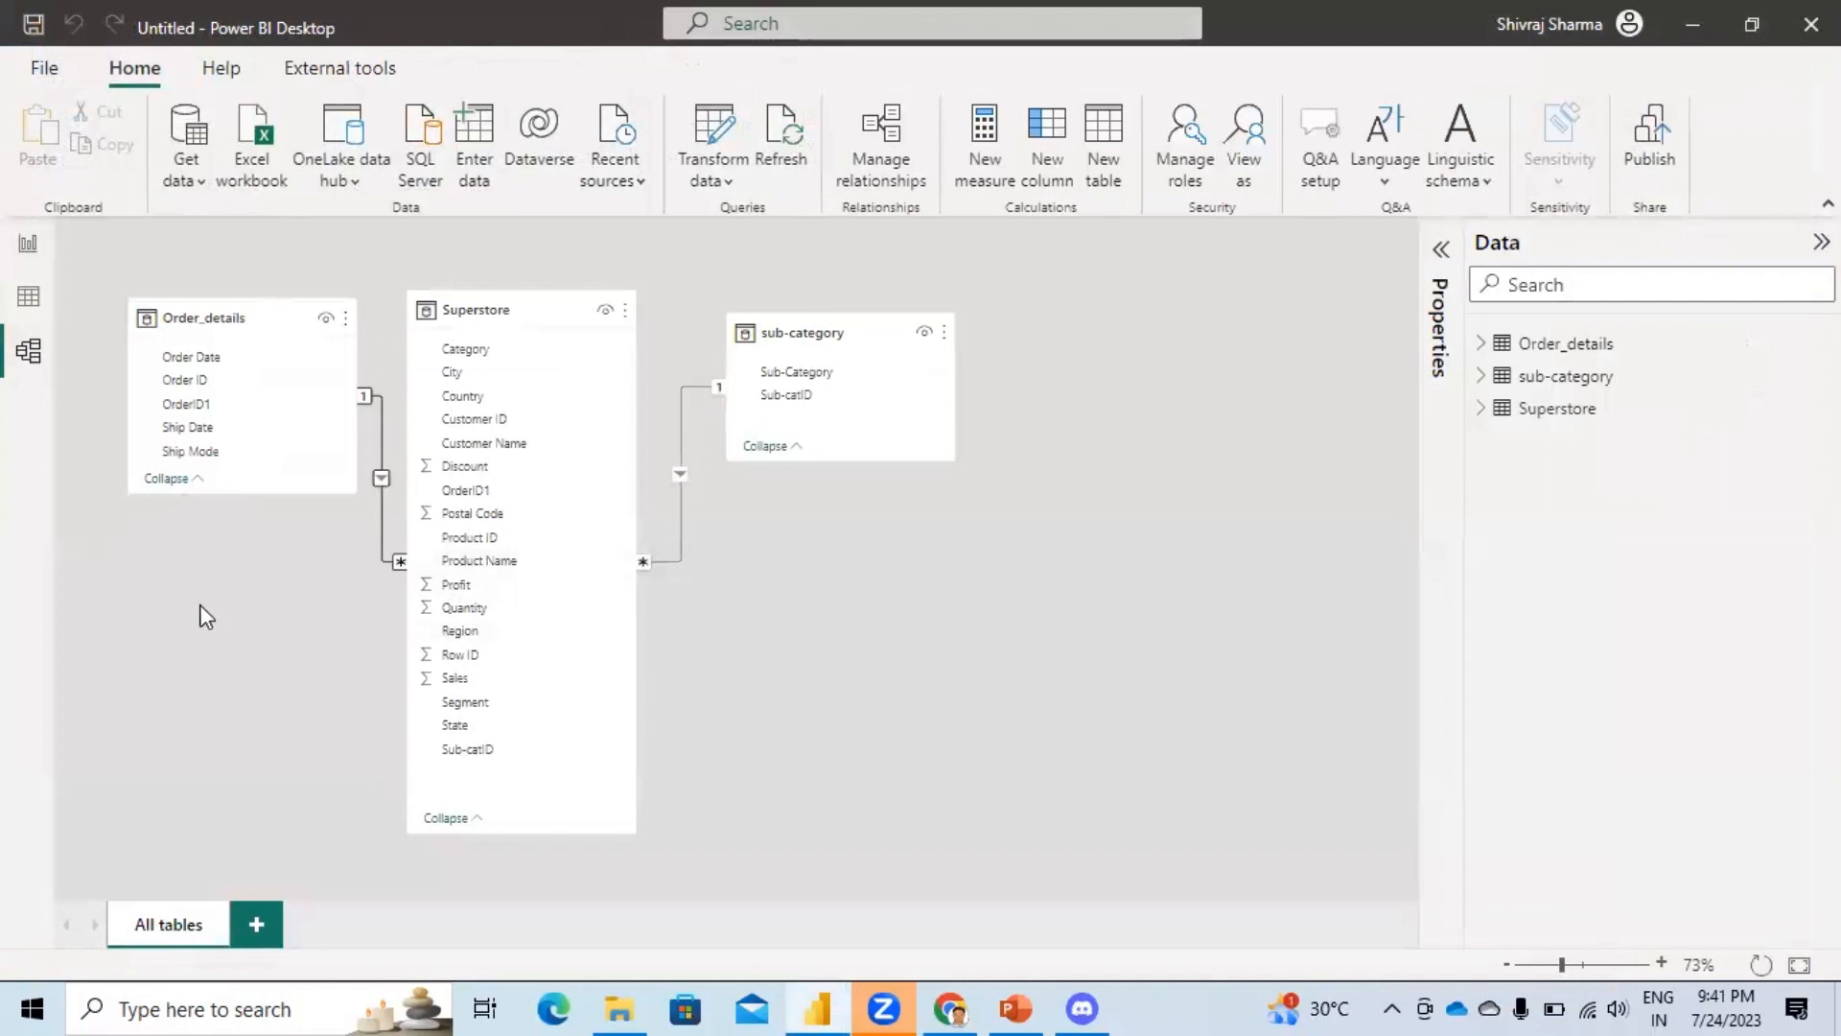
Lower the Order_details card beside Superstore to straighten their relationship line, and reopen the Power Query Editor.
{"action": "mouse_move", "coordinate": [382, 439]}
{"action": "left_click_drag", "start_coordinate": [255, 308], "coordinate": [139, 480]}
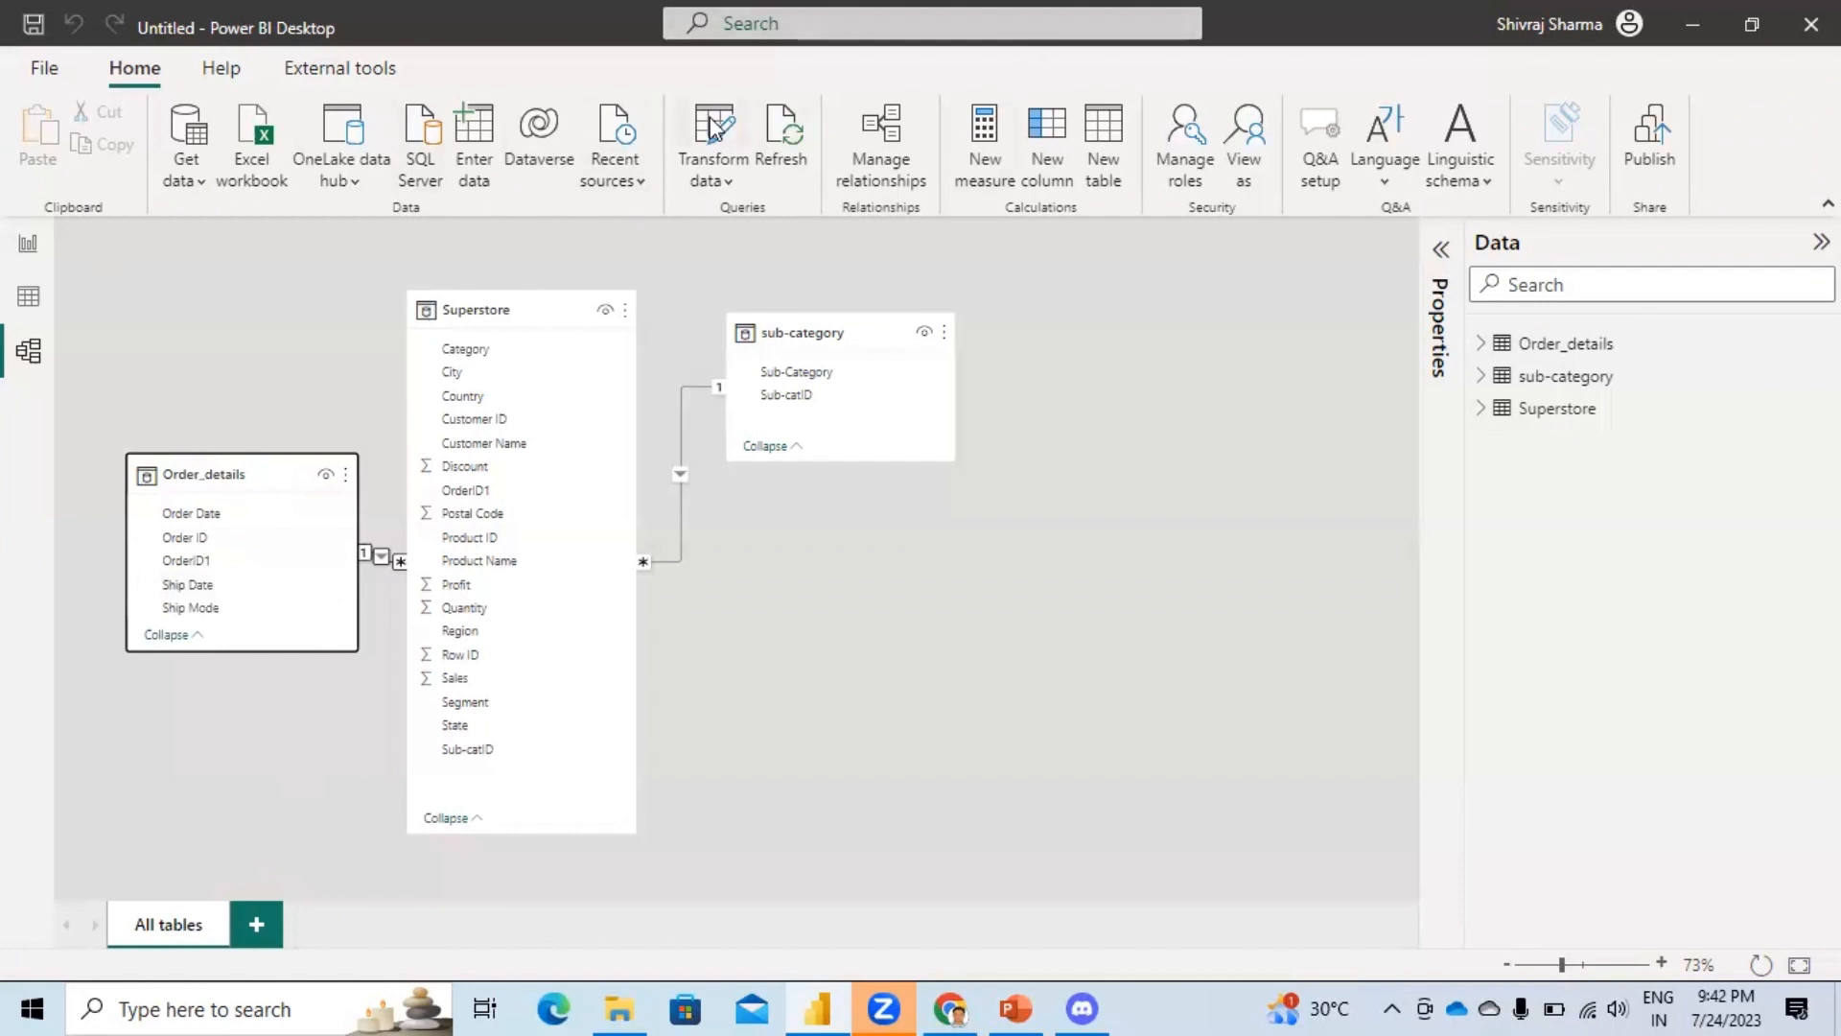
{"action": "left_click", "coordinate": [683, 144]}
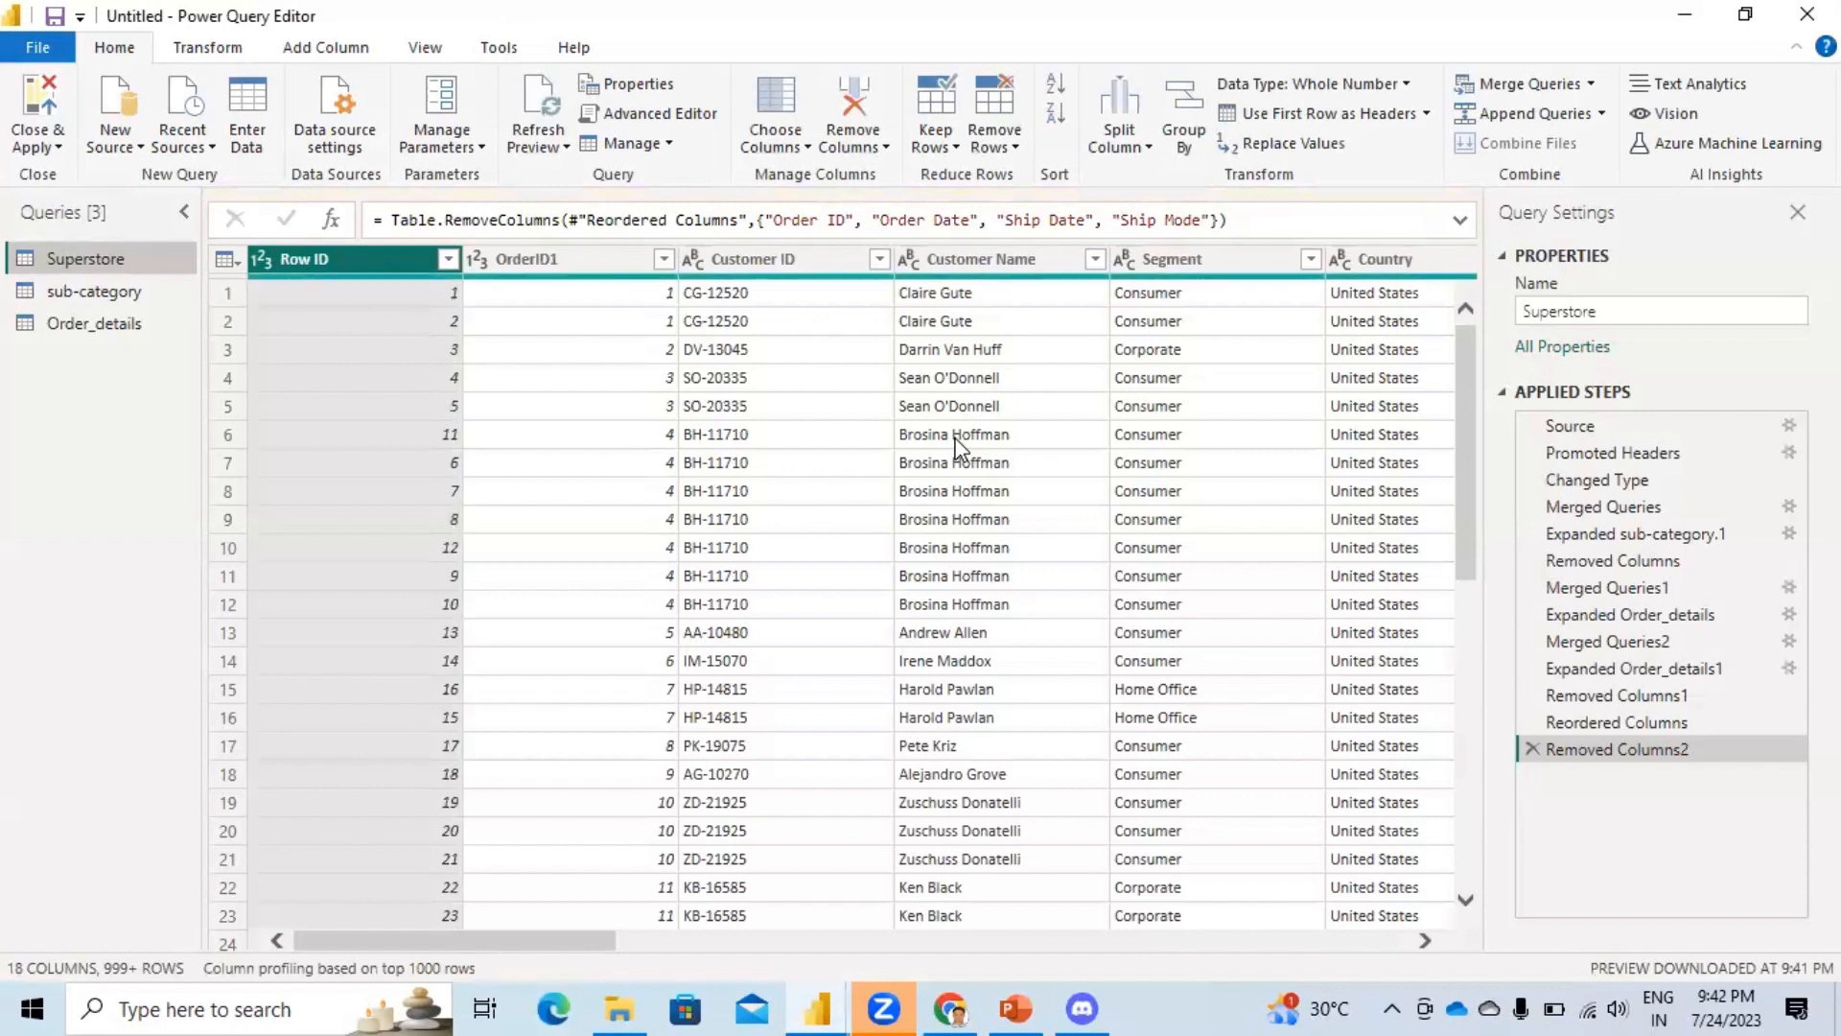
Look over the Order_details and sub-category queries, and create a new query that references Superstore.
{"action": "left_click", "coordinate": [86, 323]}
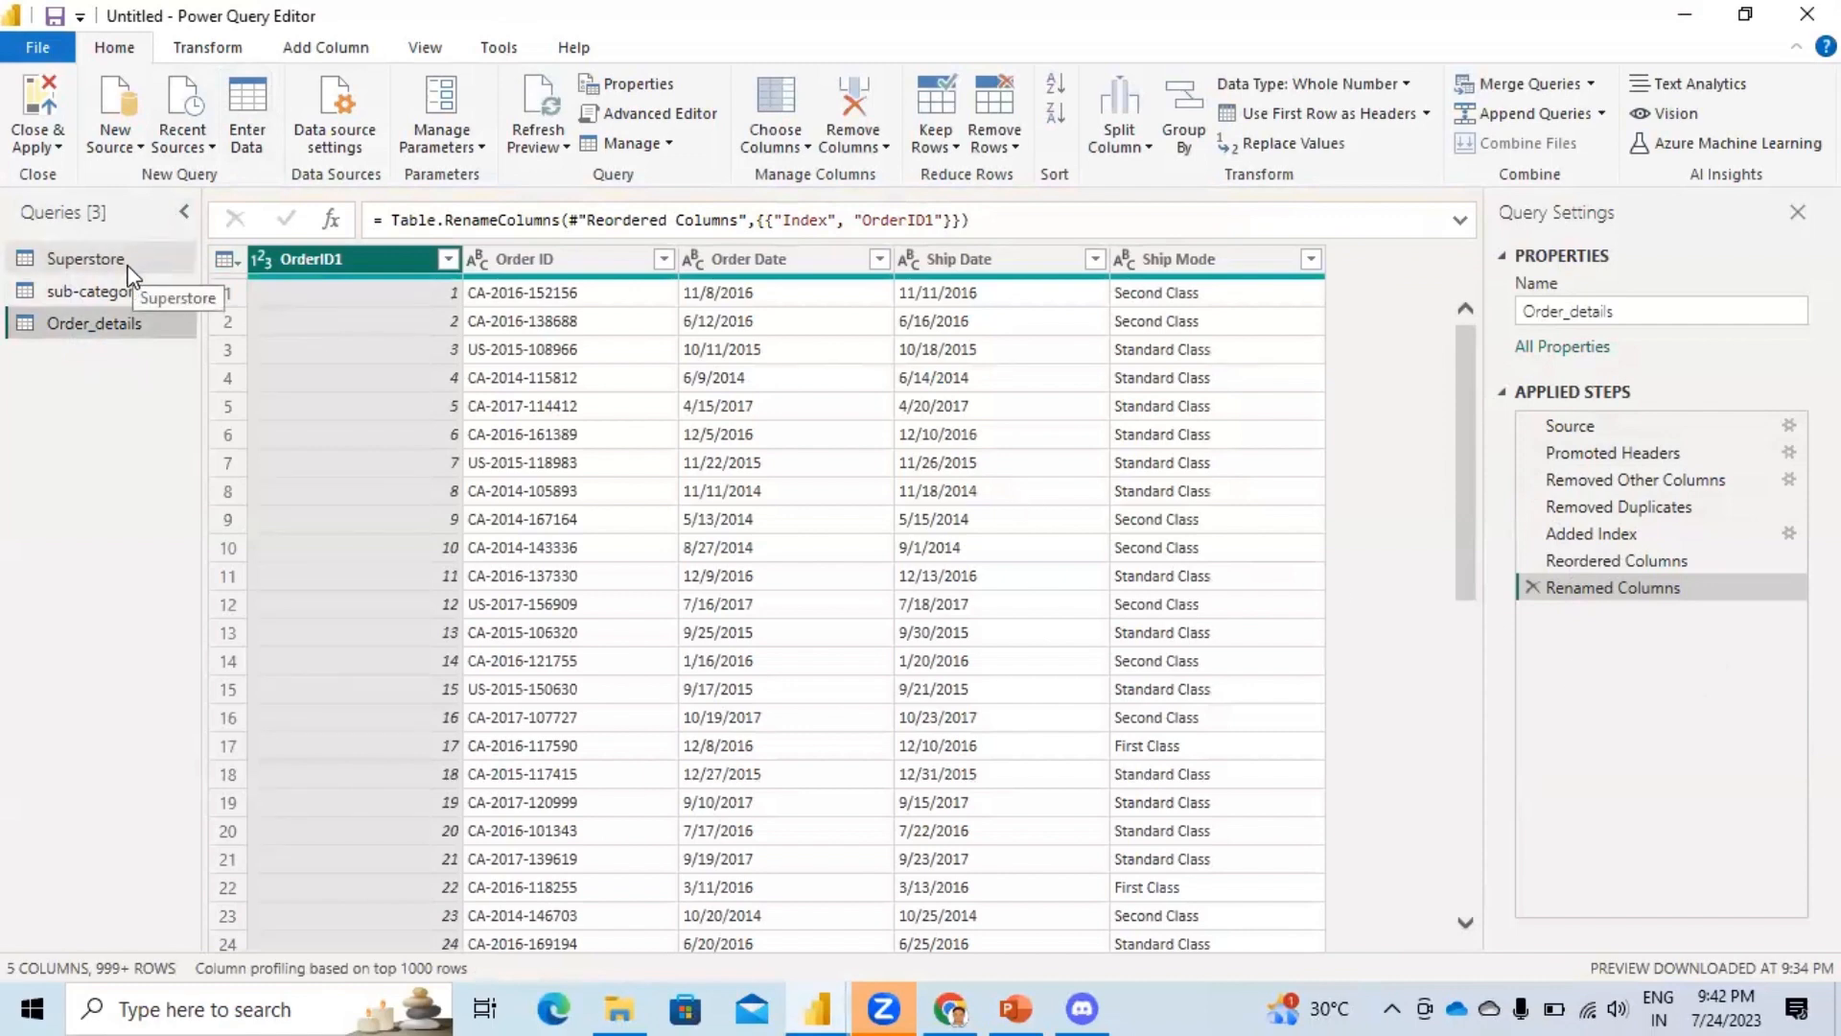
{"action": "left_click_drag", "start_coordinate": [119, 283], "coordinate": [12, 259]}
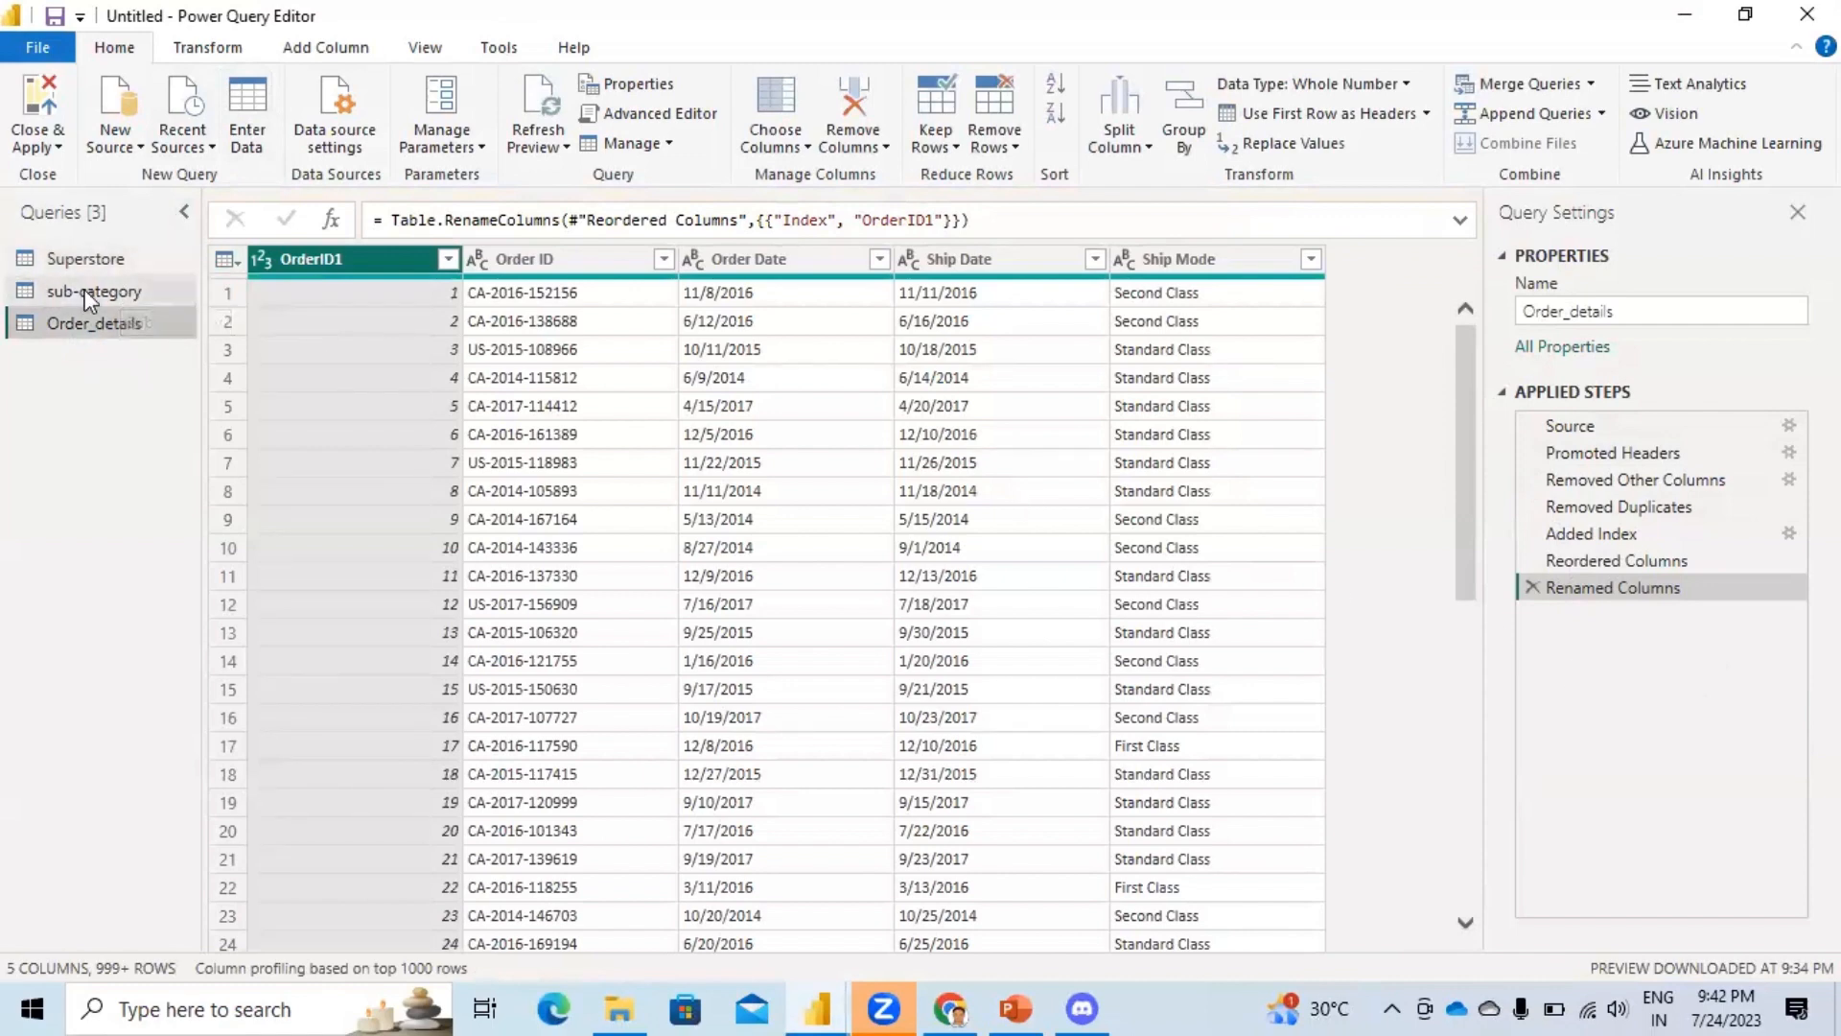
{"action": "left_click", "coordinate": [86, 293]}
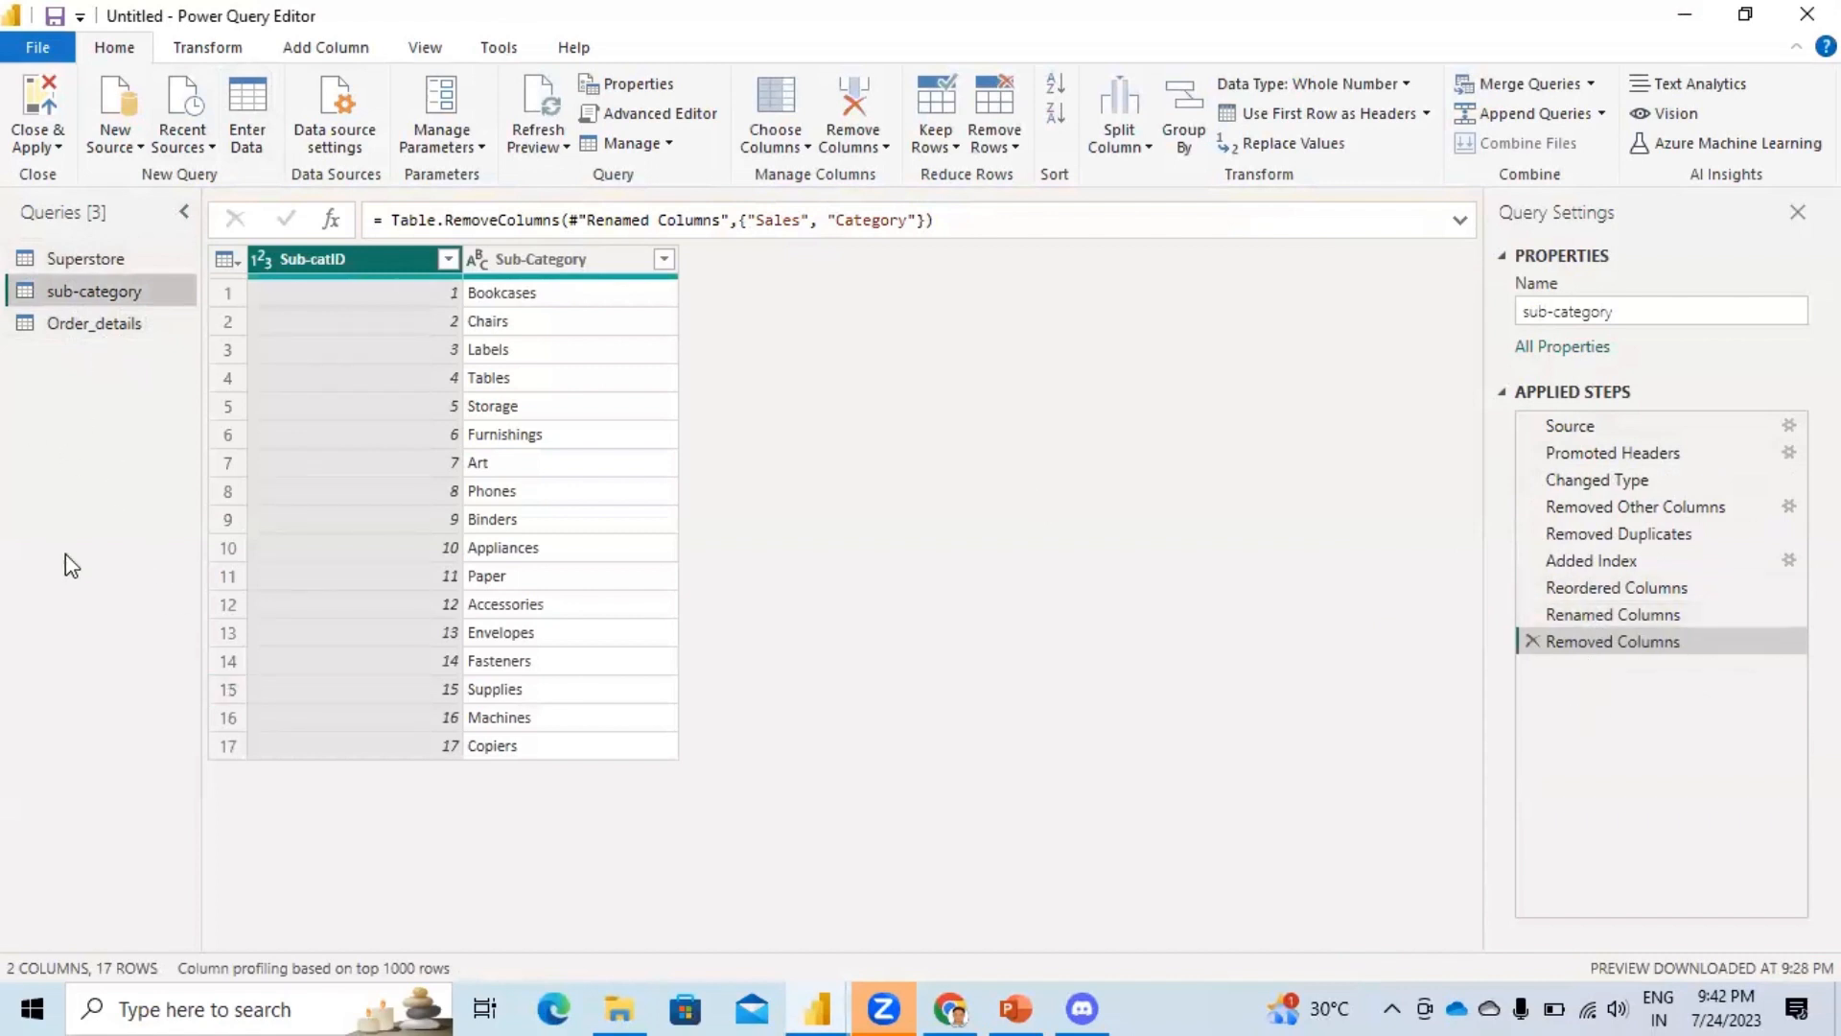
{"action": "right_click", "coordinate": [76, 269]}
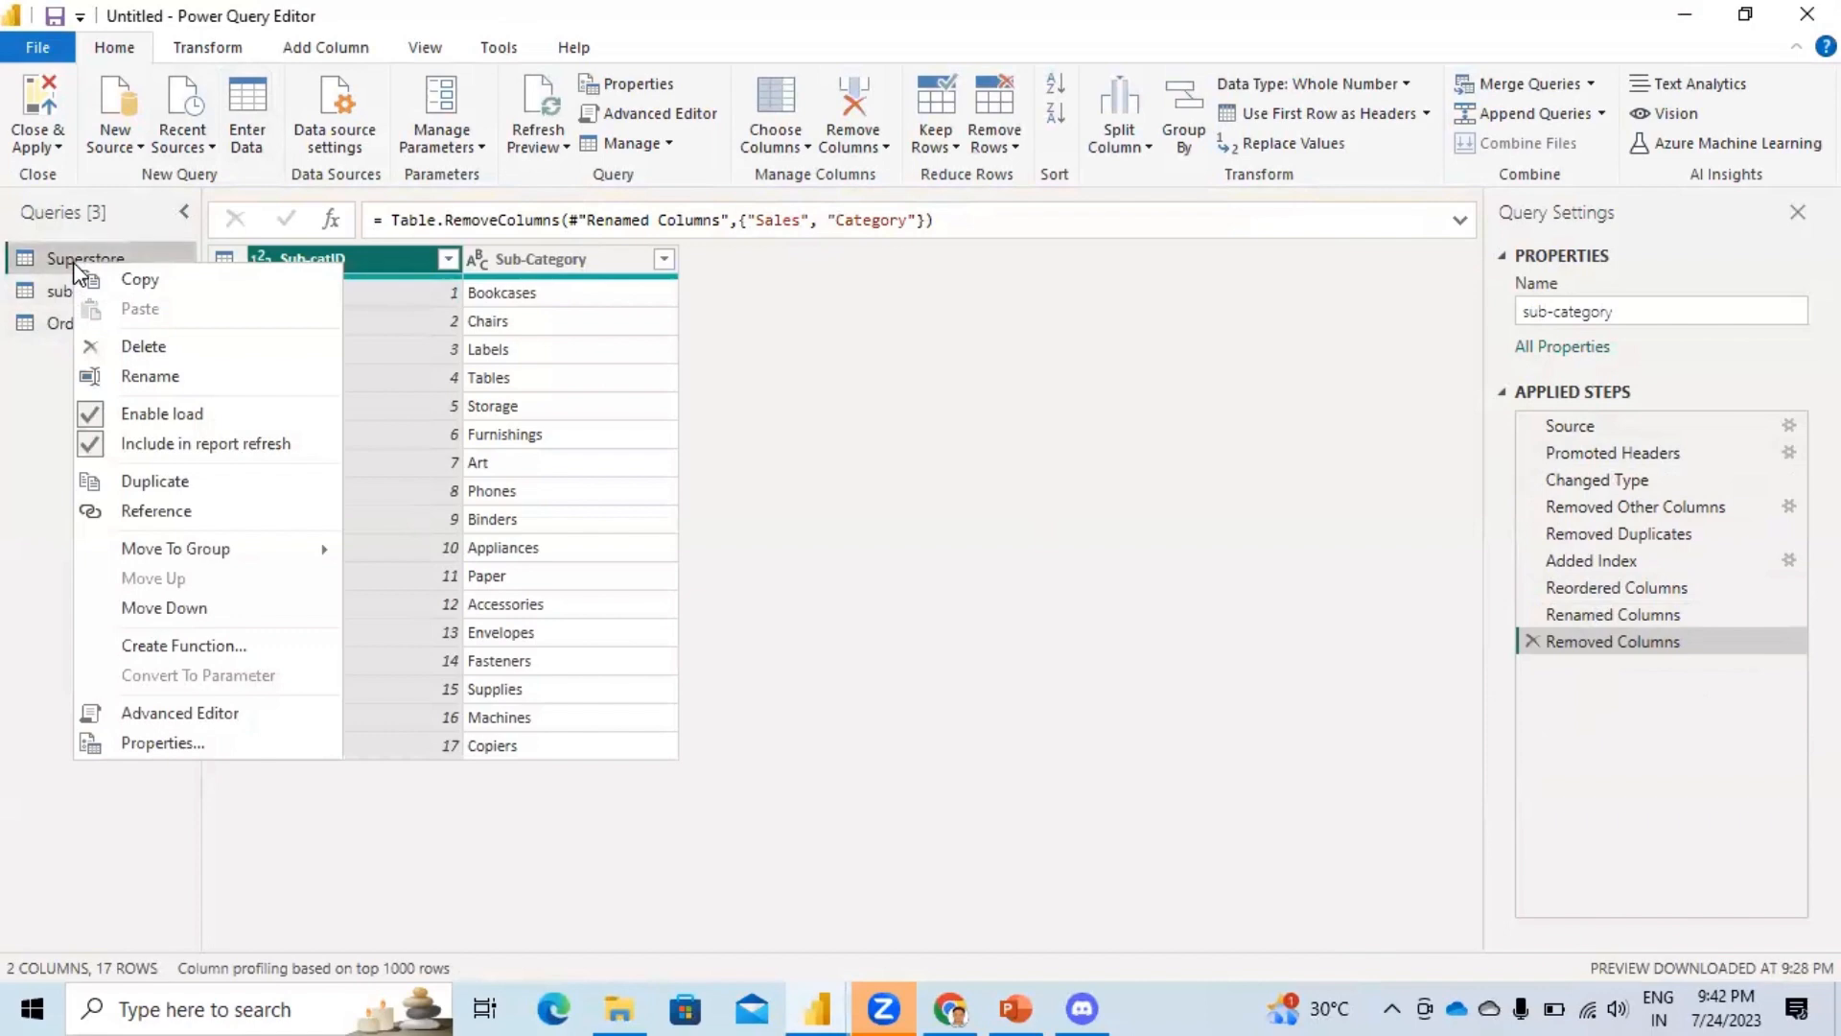
{"action": "left_click", "coordinate": [151, 517]}
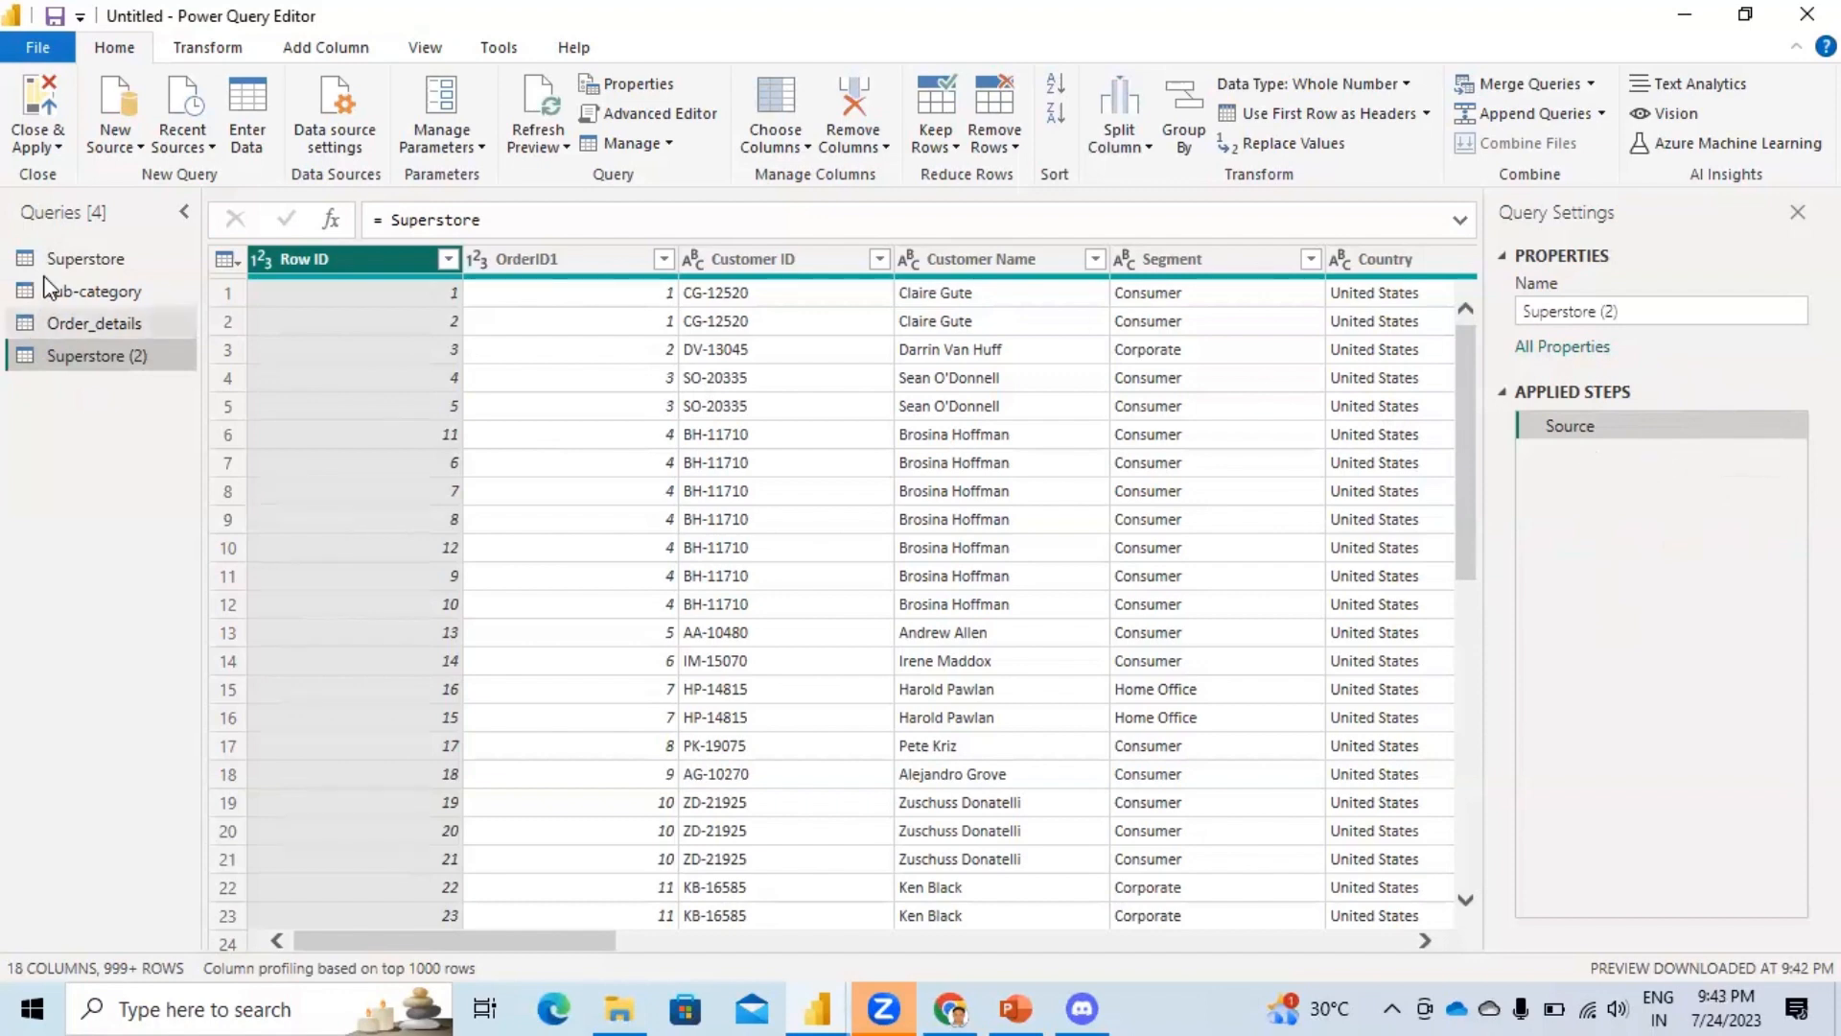
Change the data type of the Row ID column in the original Superstore query to Text.
{"action": "left_click", "coordinate": [72, 259]}
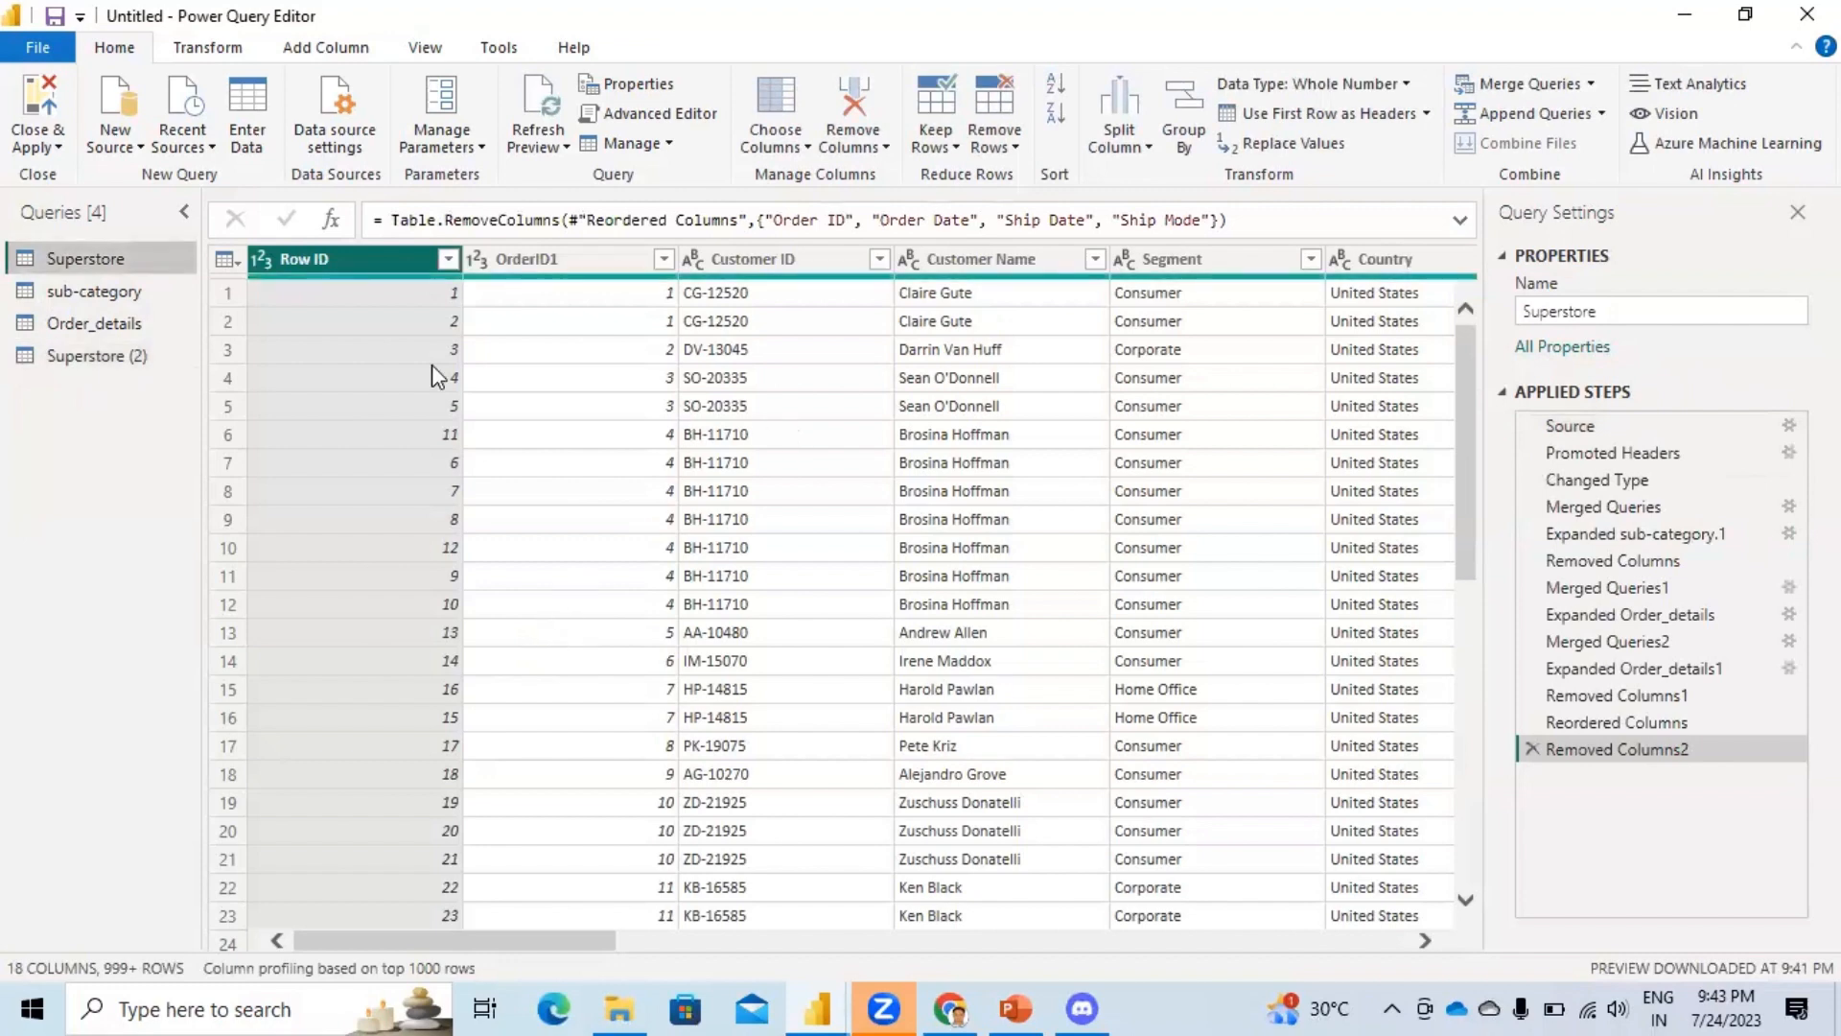
{"action": "left_click", "coordinate": [259, 259]}
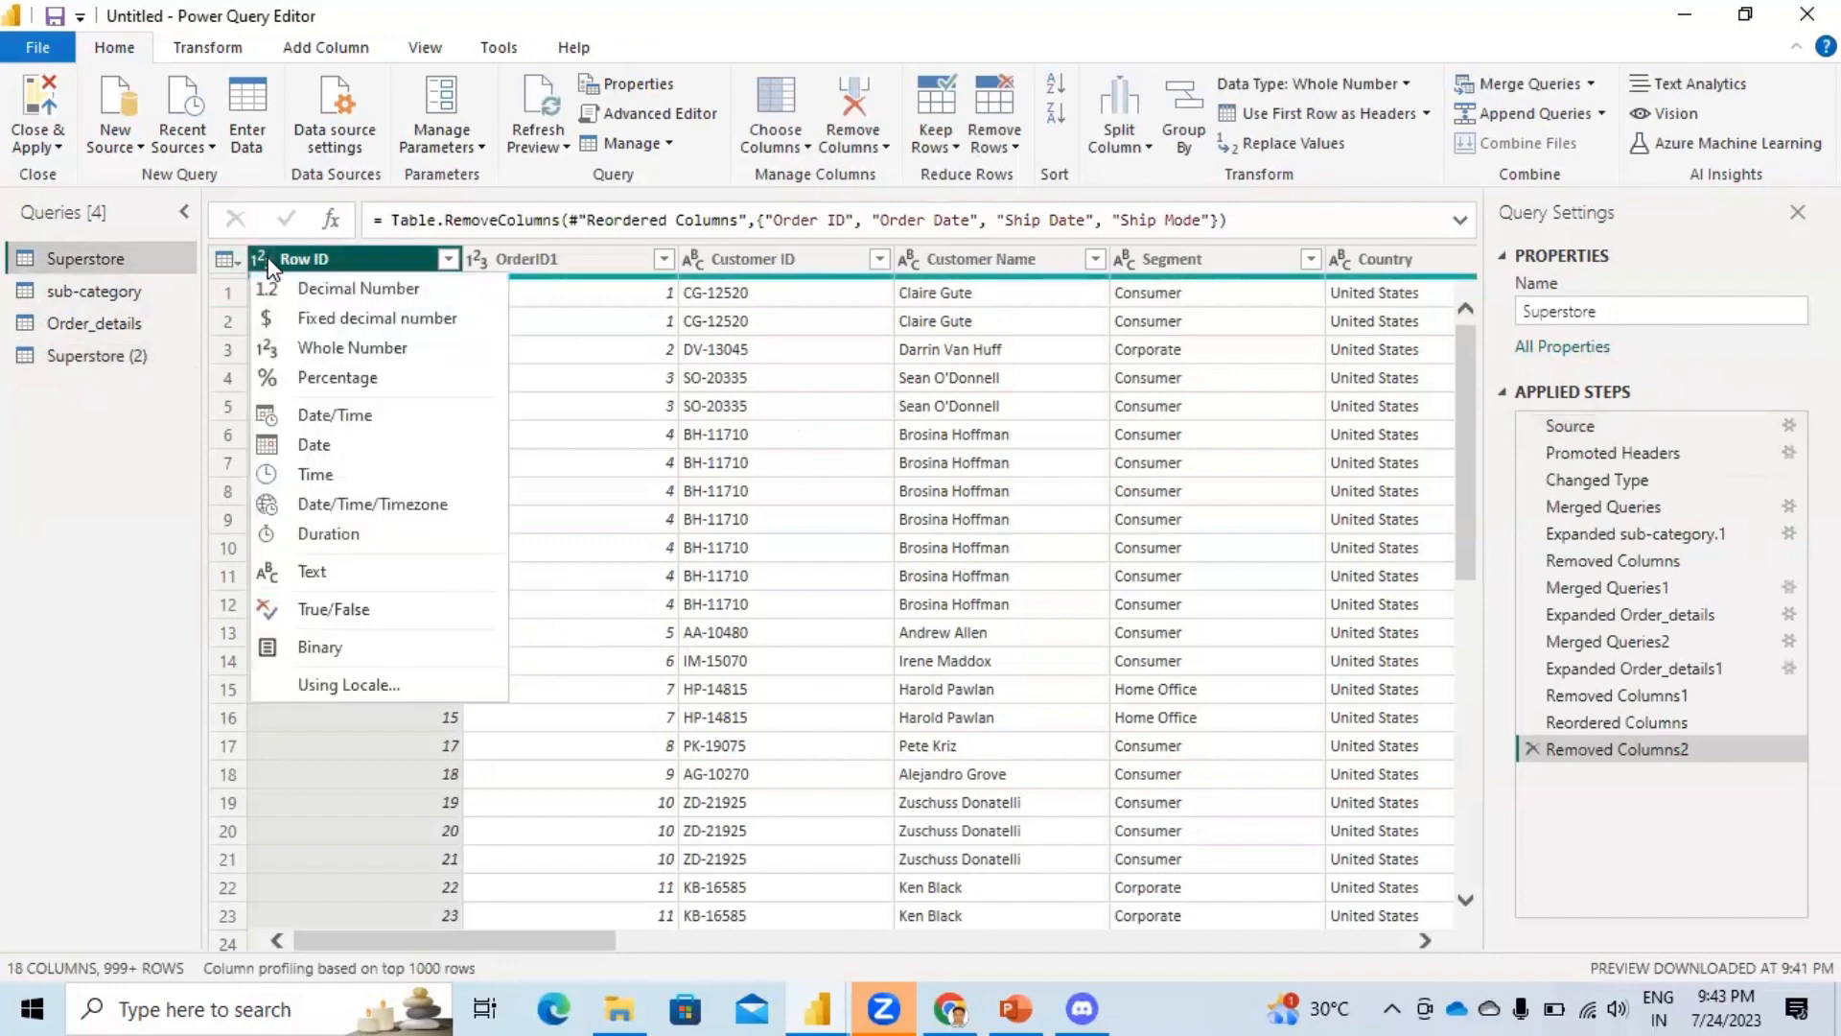
{"action": "left_click", "coordinate": [311, 571]}
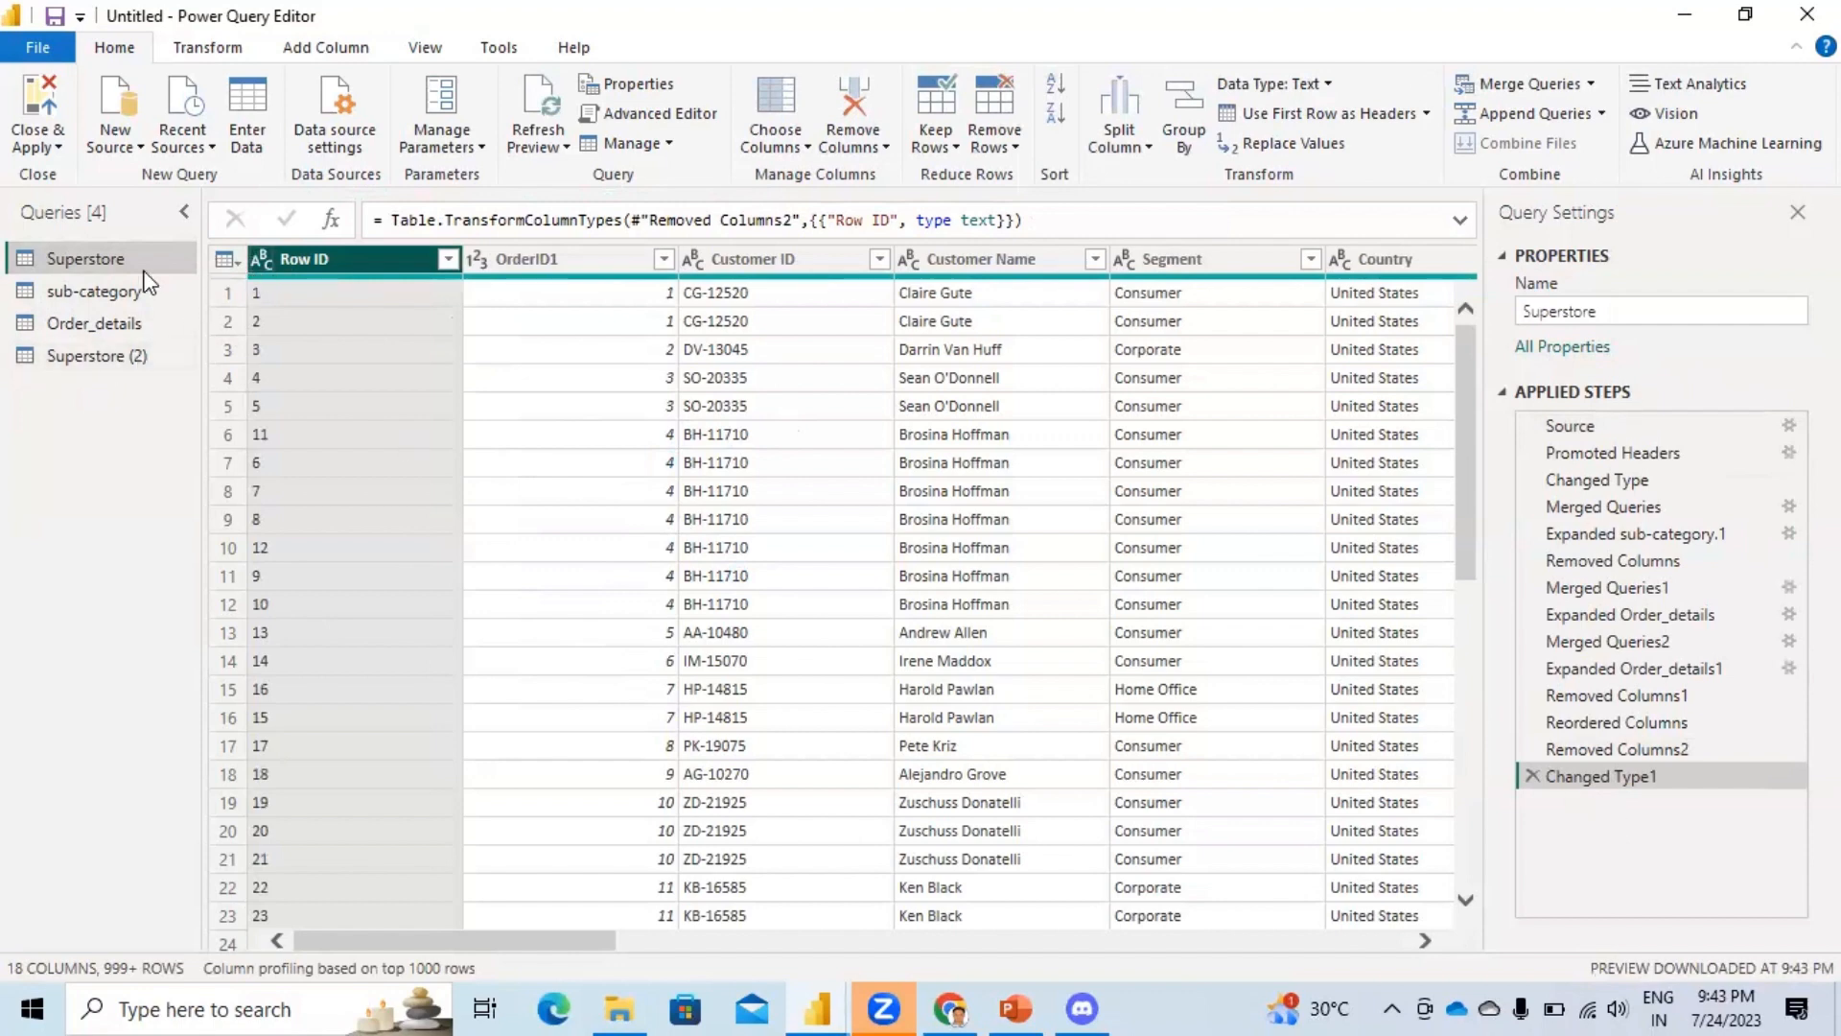
Examine the Superstore (2) reference query to check how the Row ID type change in Superstore affects it.
{"action": "left_click", "coordinate": [75, 365]}
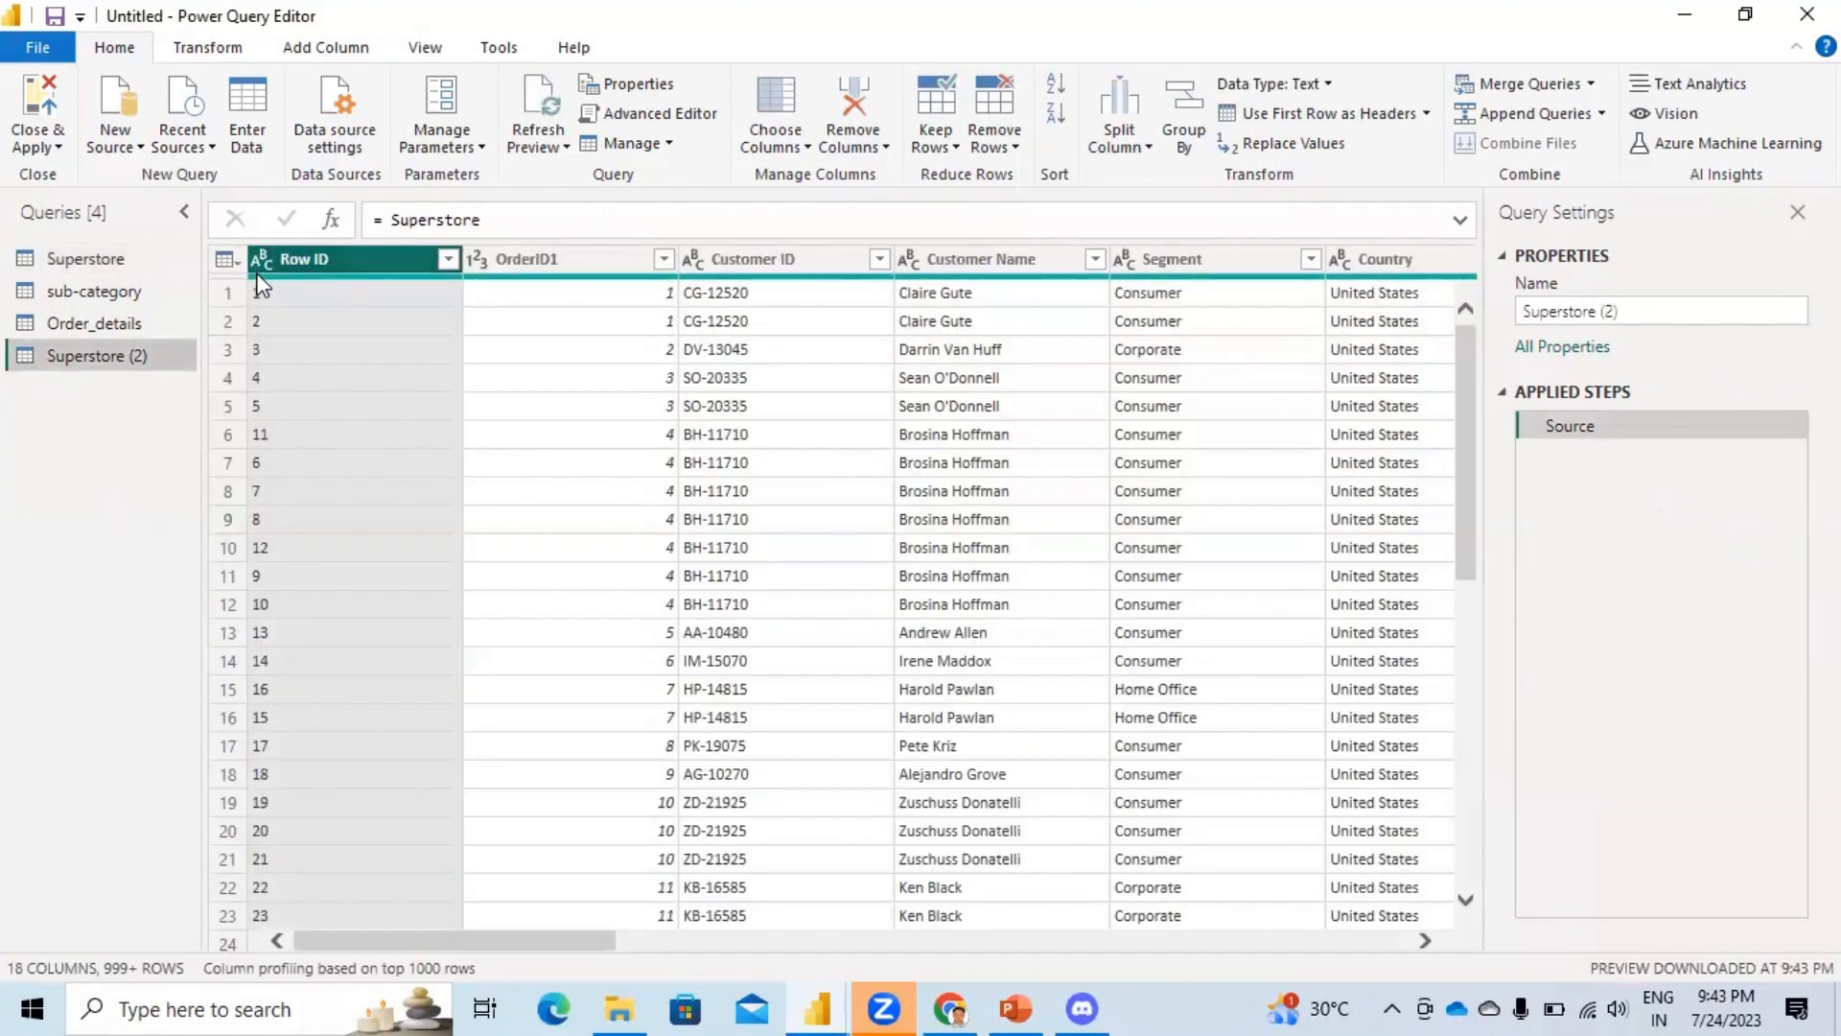
{"action": "mouse_move", "coordinate": [262, 280]}
{"action": "left_click", "coordinate": [572, 264]}
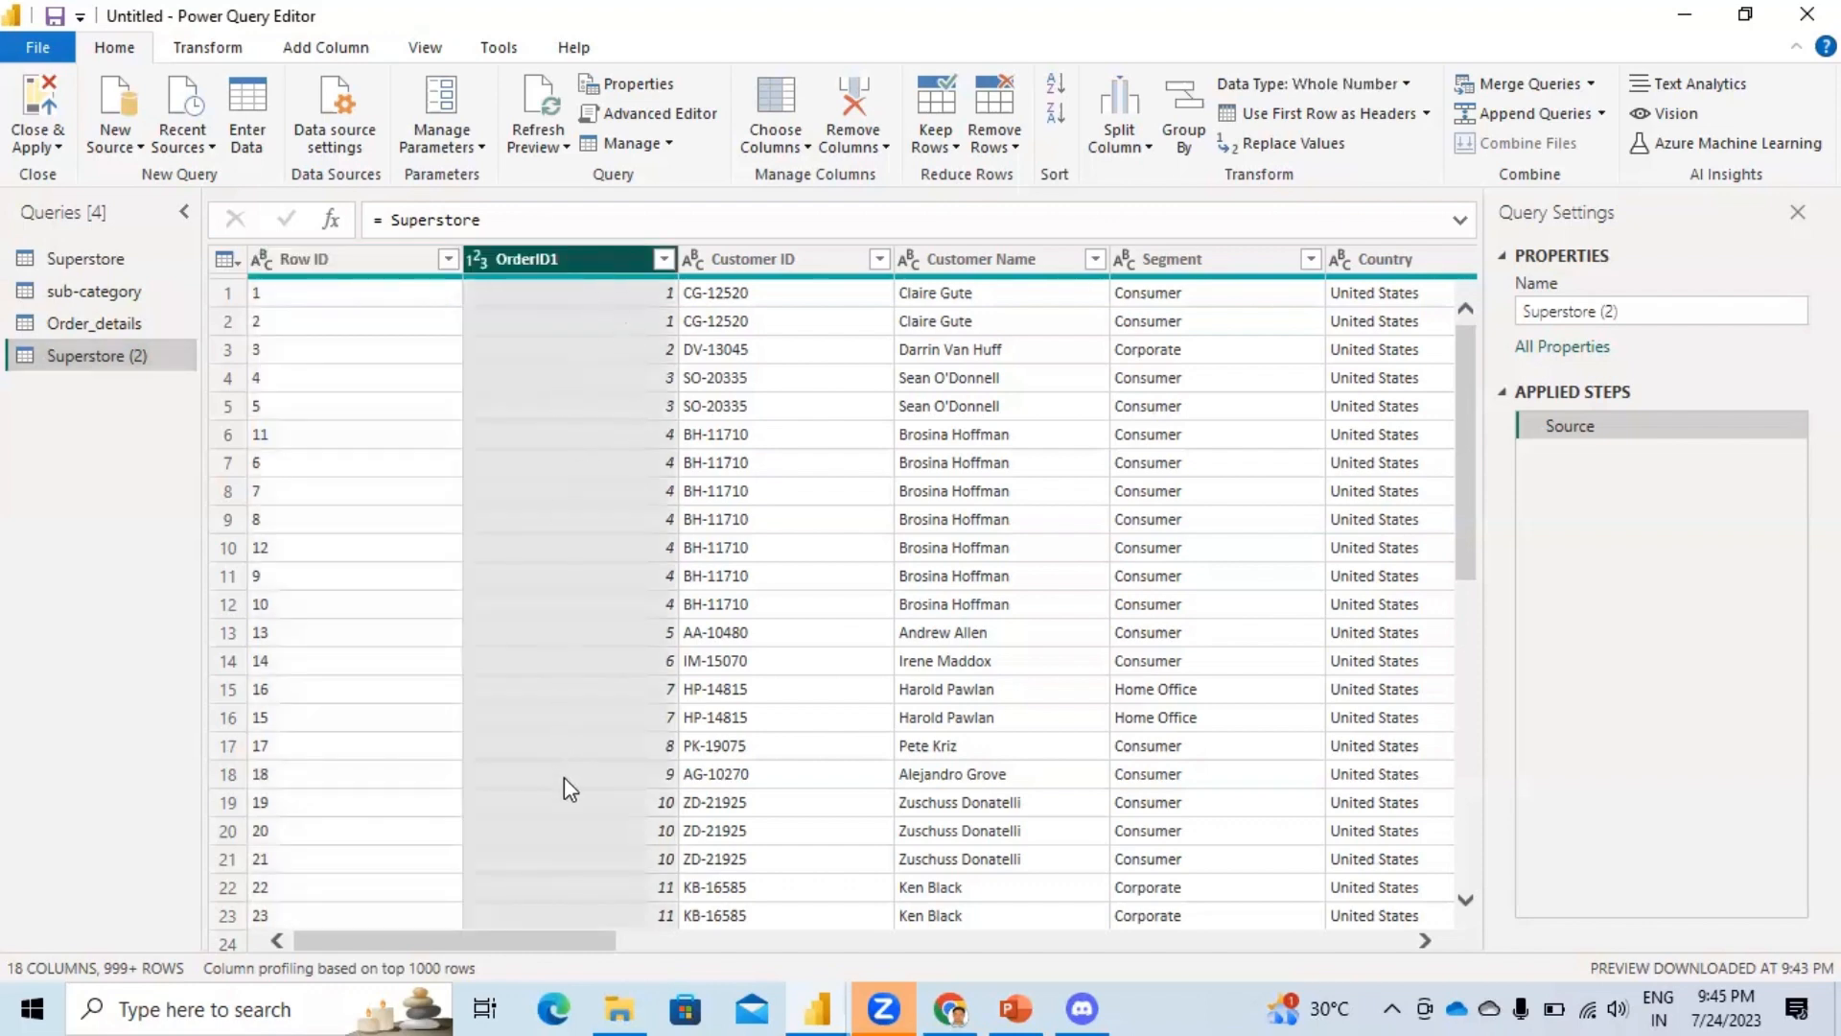
{"action": "scroll", "coordinate": [564, 777], "scroll_direction": "down", "scroll_amount": 9}
{"action": "scroll", "coordinate": [567, 757], "scroll_direction": "down", "scroll_amount": 9}
{"action": "scroll", "coordinate": [566, 757], "scroll_direction": "up", "scroll_amount": 18}
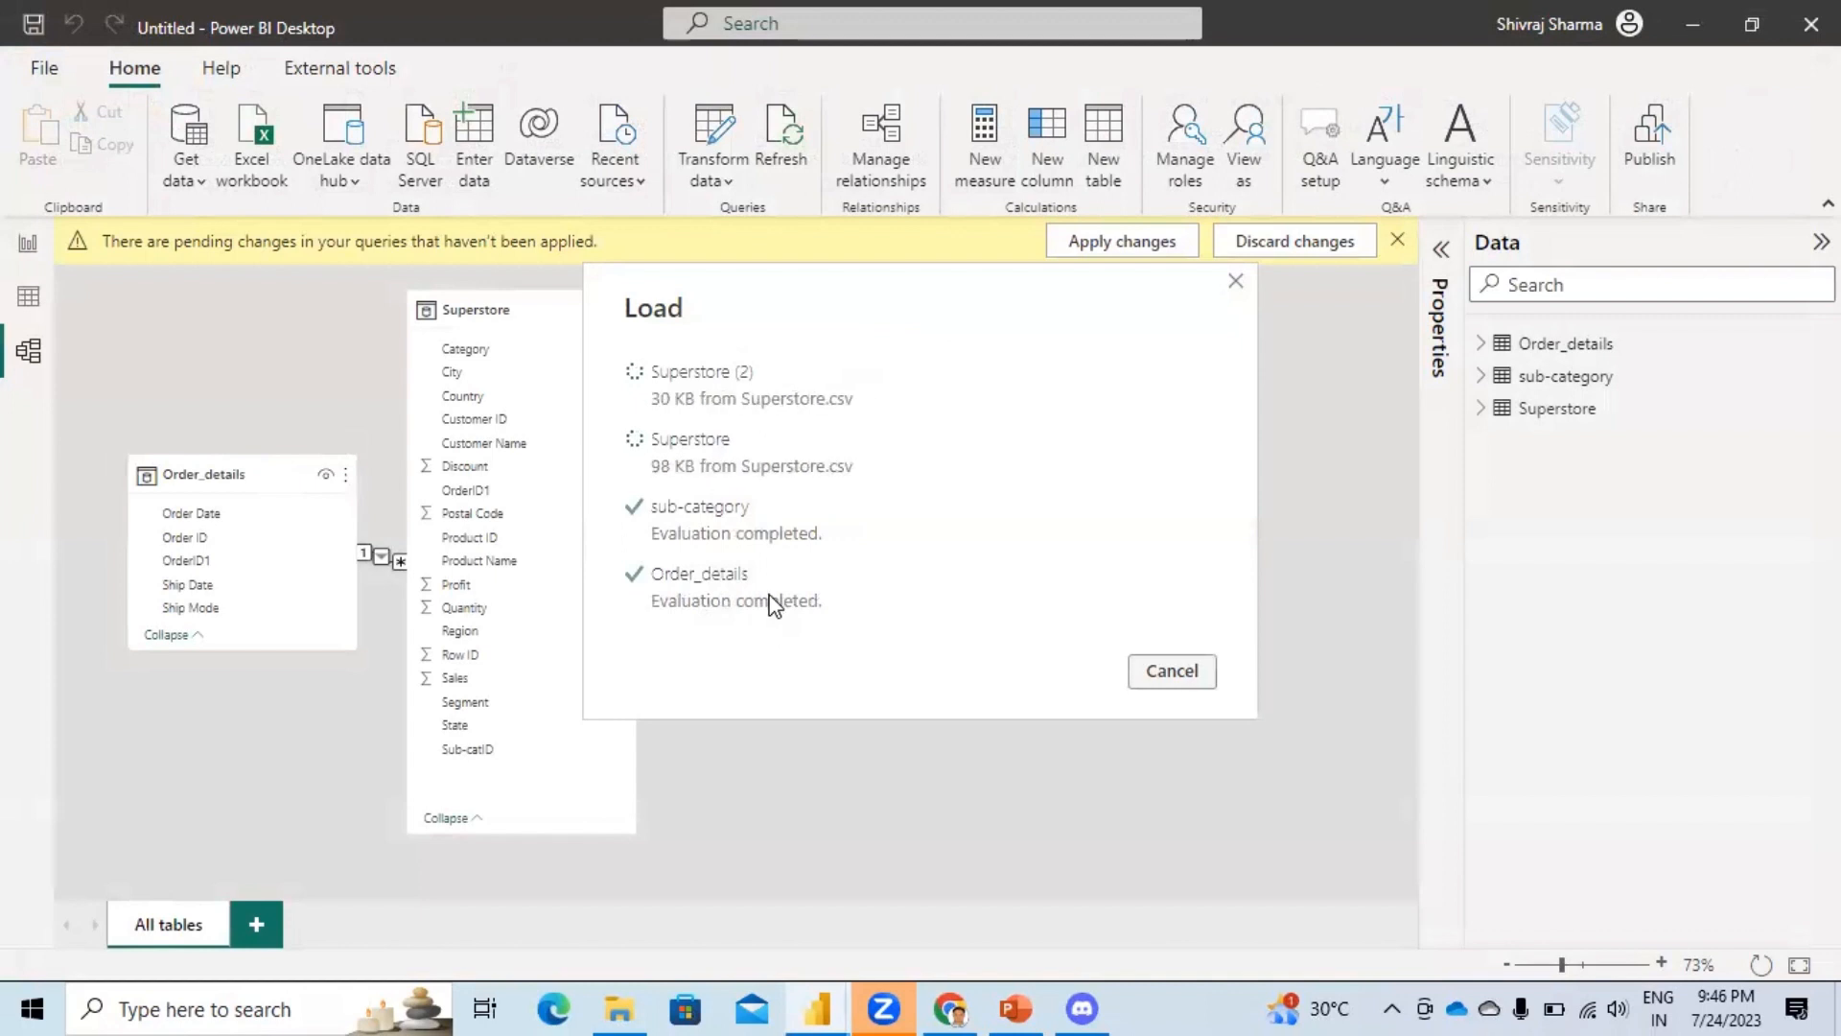
Switch to the Domain 1 presentation in PowerPoint and display its title slide.
{"action": "left_click", "coordinate": [1013, 1006]}
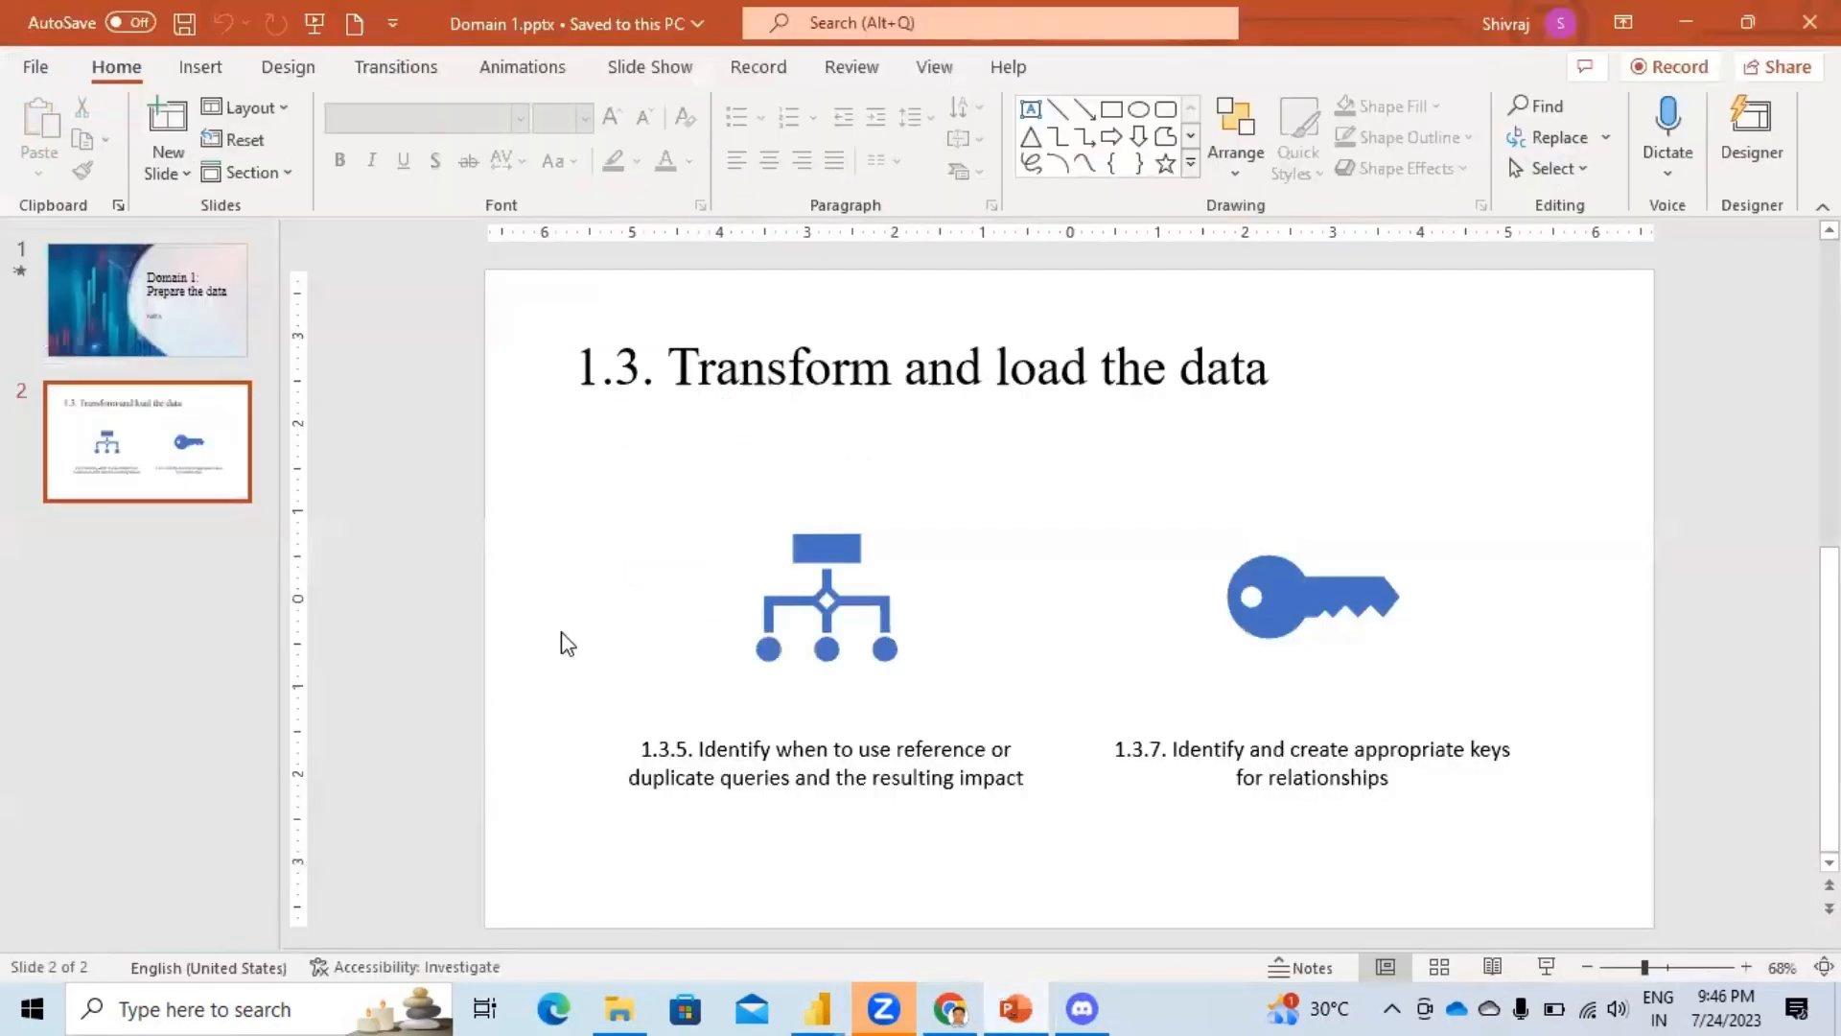
{"action": "left_click", "coordinate": [181, 336]}
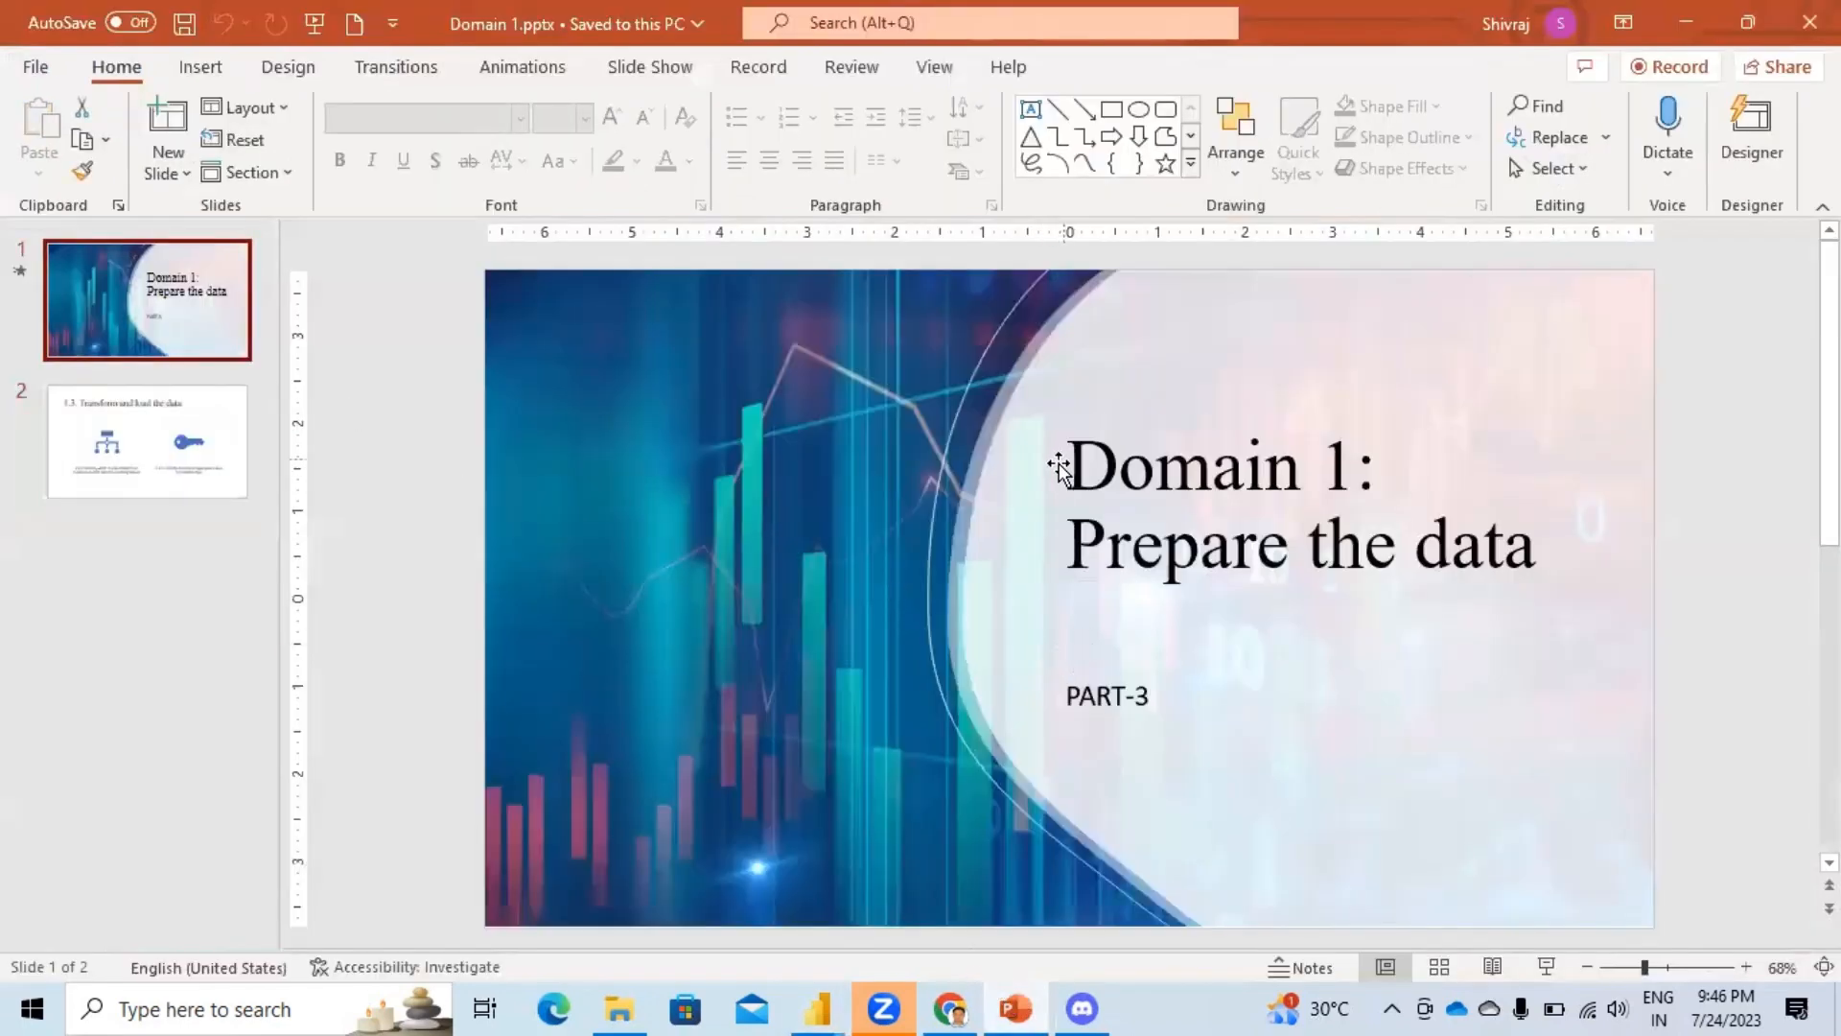